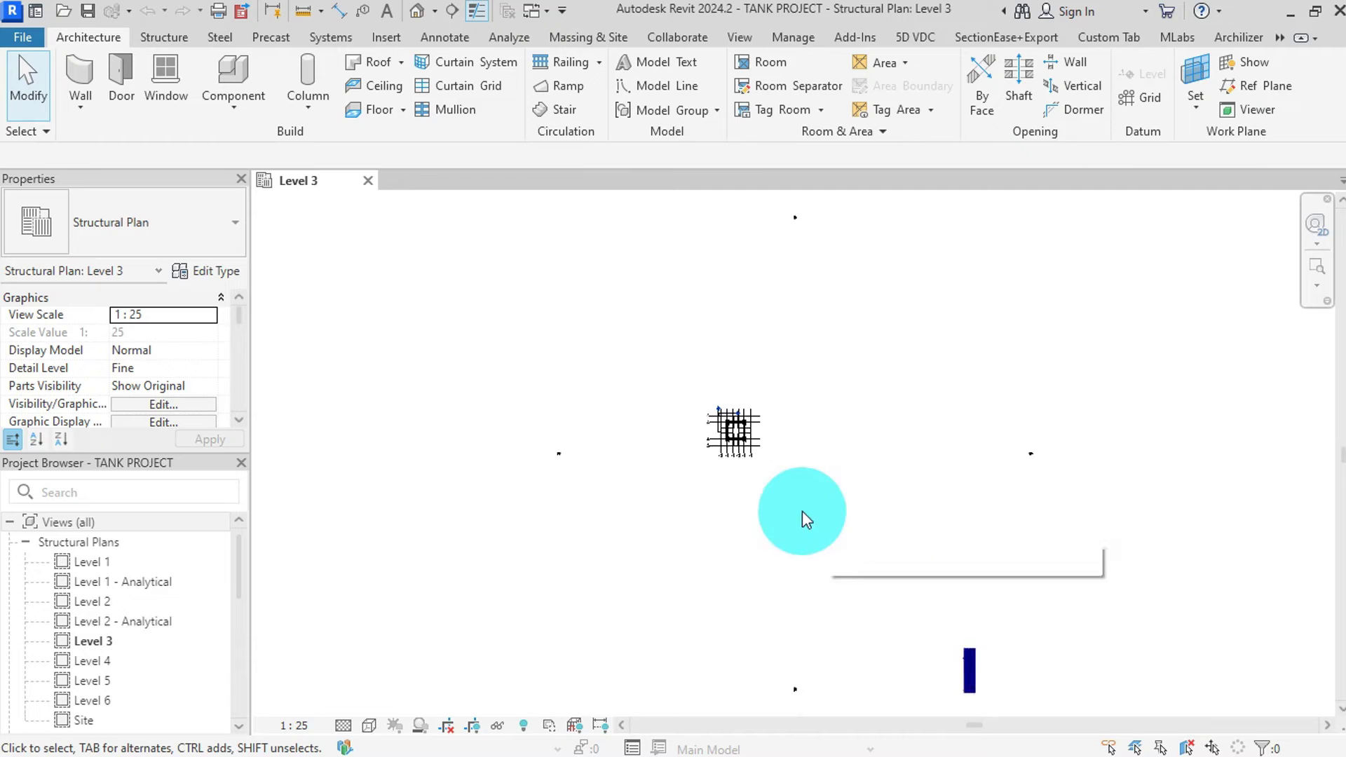
- Inspect the existing section line above grid D in the Level 3 plan
scroll(725, 443, up, 5)
scroll(758, 429, up, 5)
scroll(756, 423, down, 3)
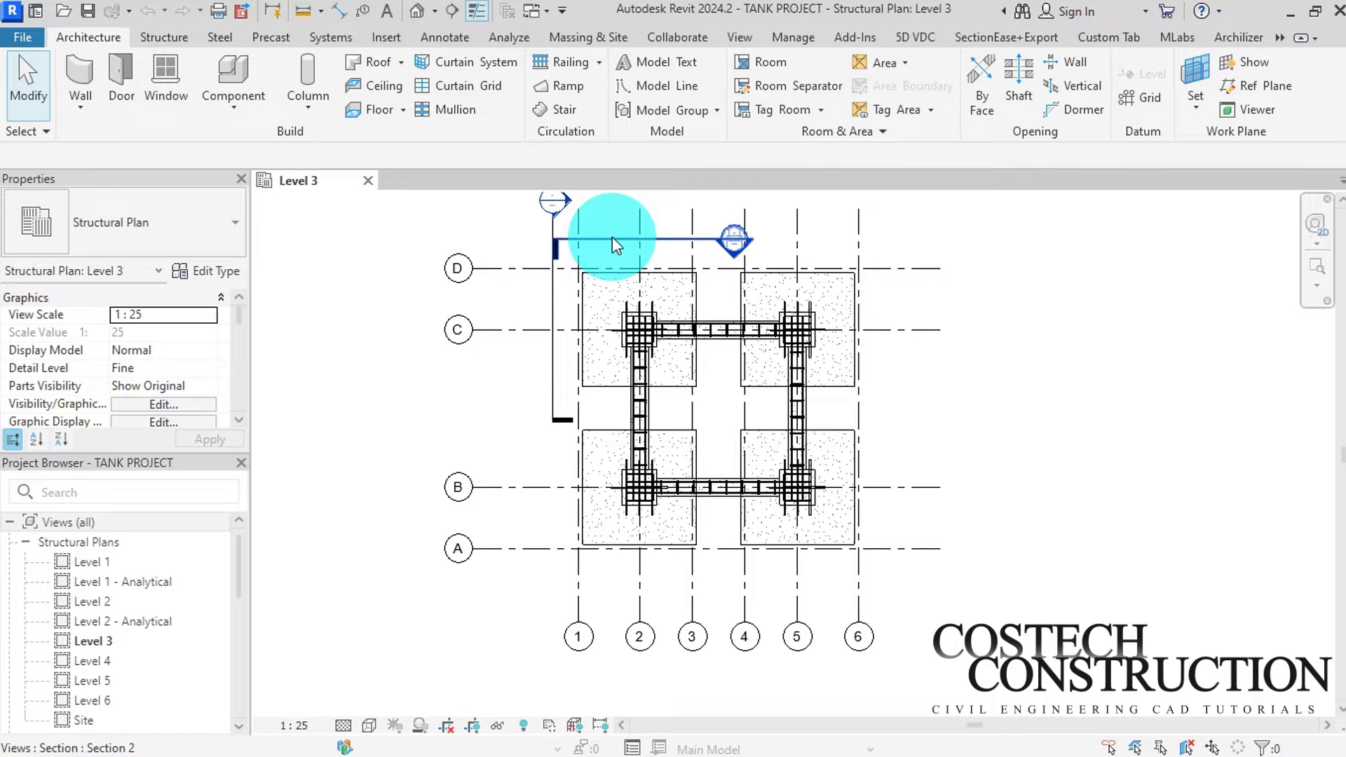
click(613, 238)
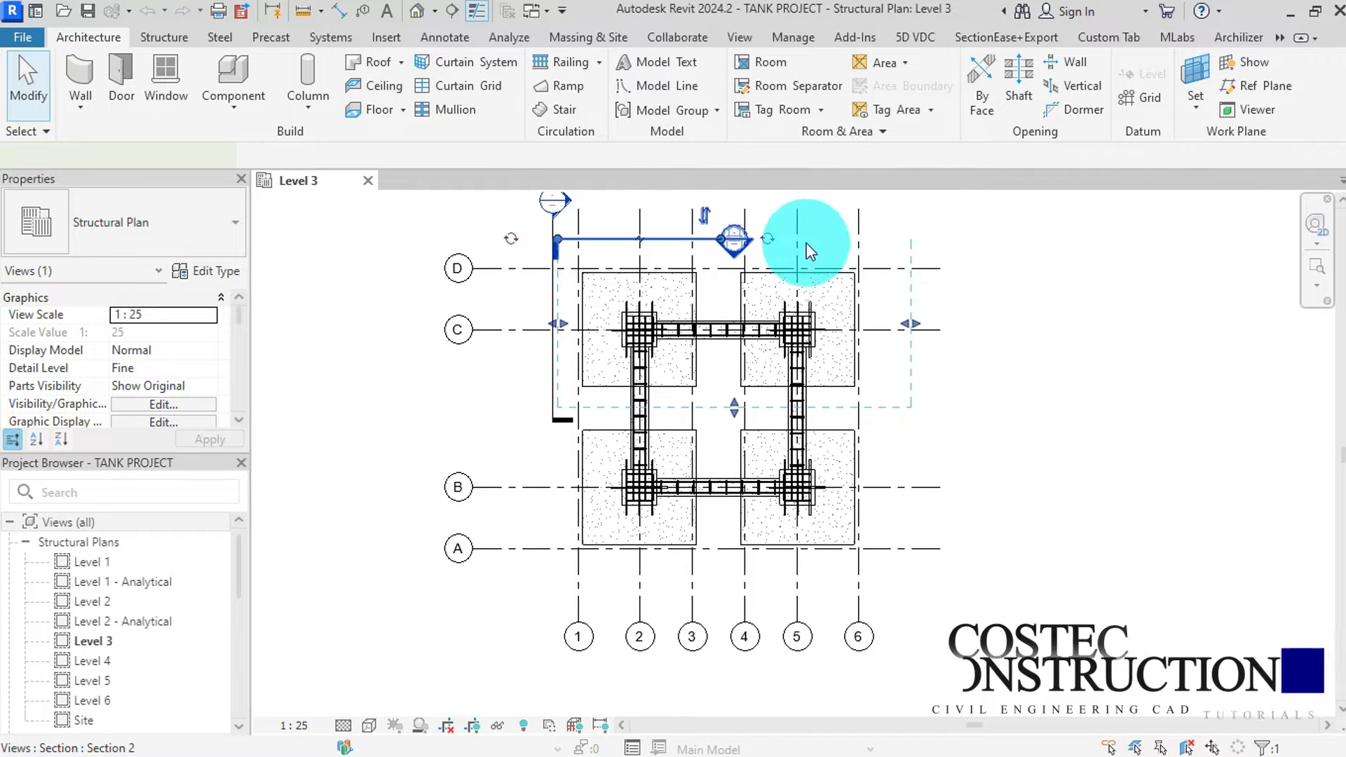
click(1121, 277)
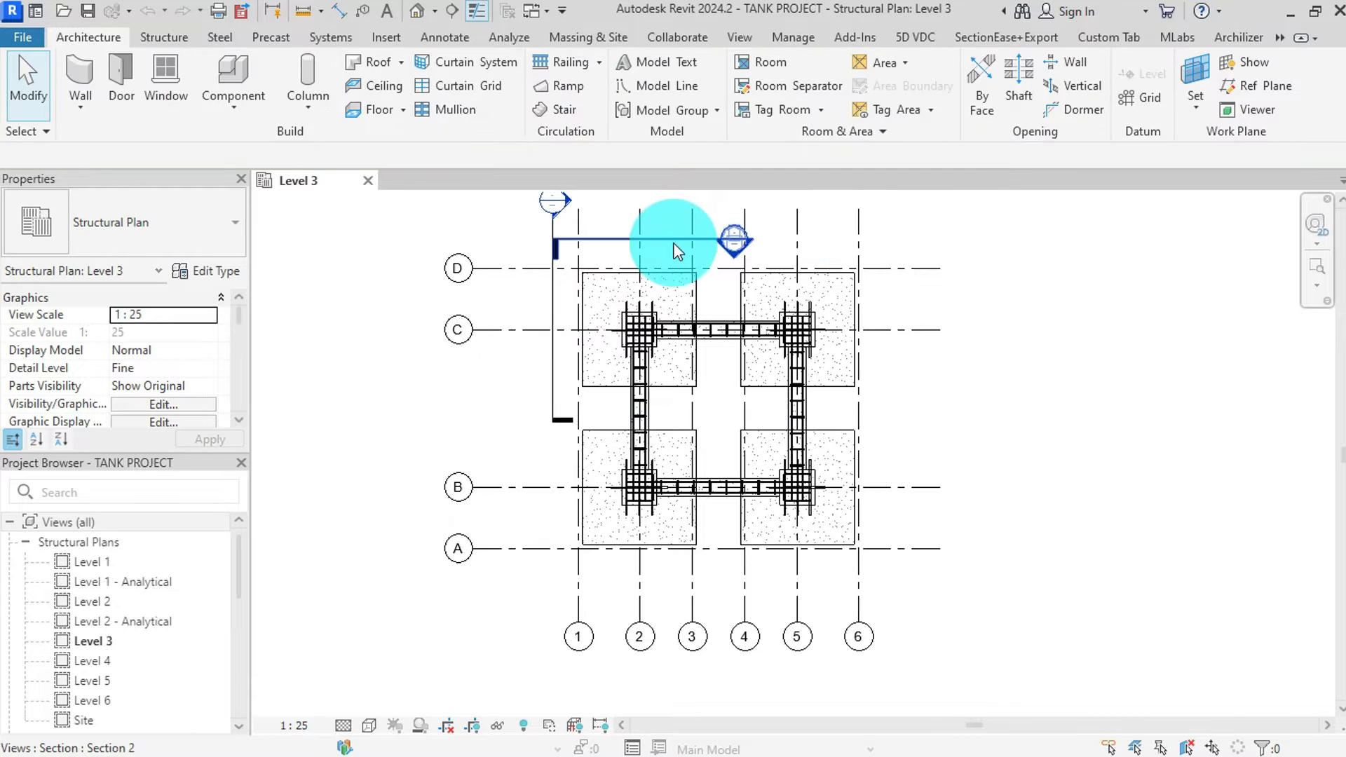
click(671, 243)
click(1059, 259)
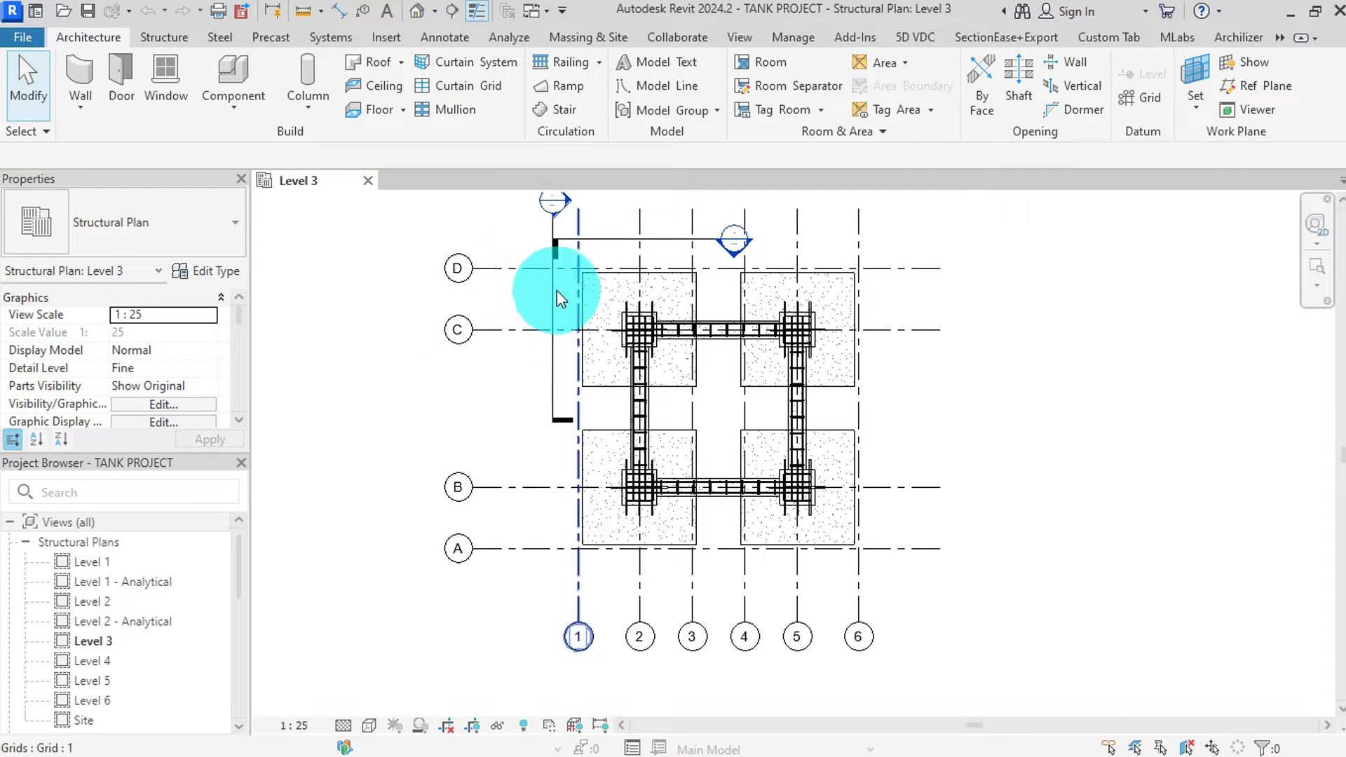
scroll(570, 402, down, 1)
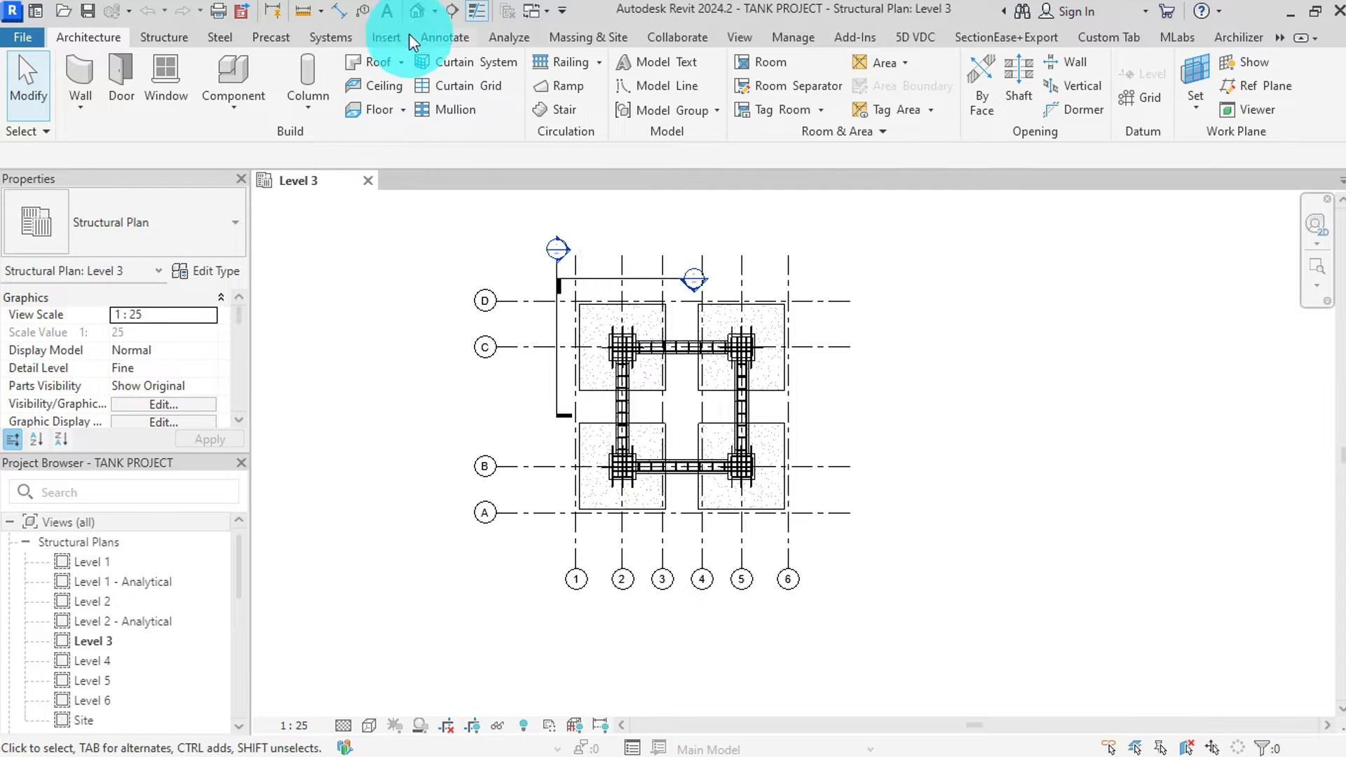
- Open the default 3D view and hide the structural rebar category in it
click(419, 12)
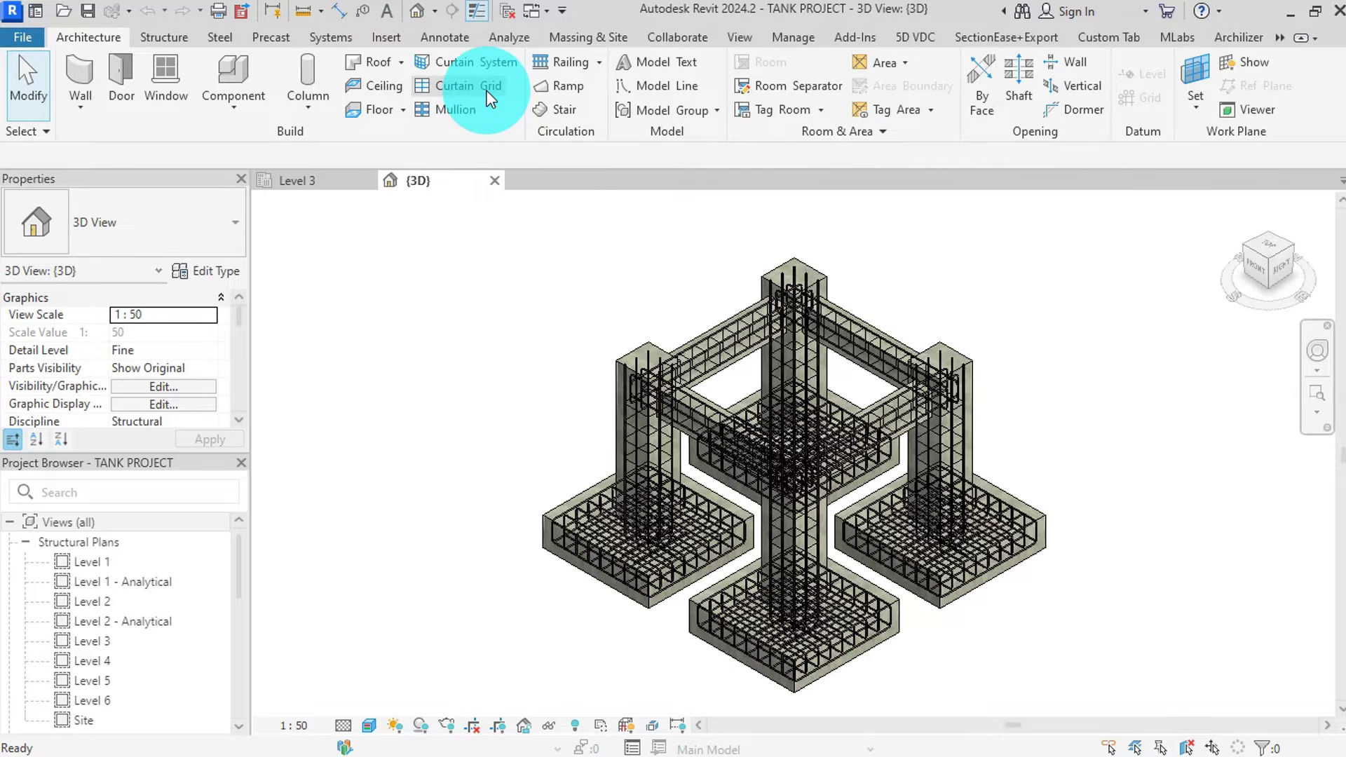
scroll(559, 399, down, 2)
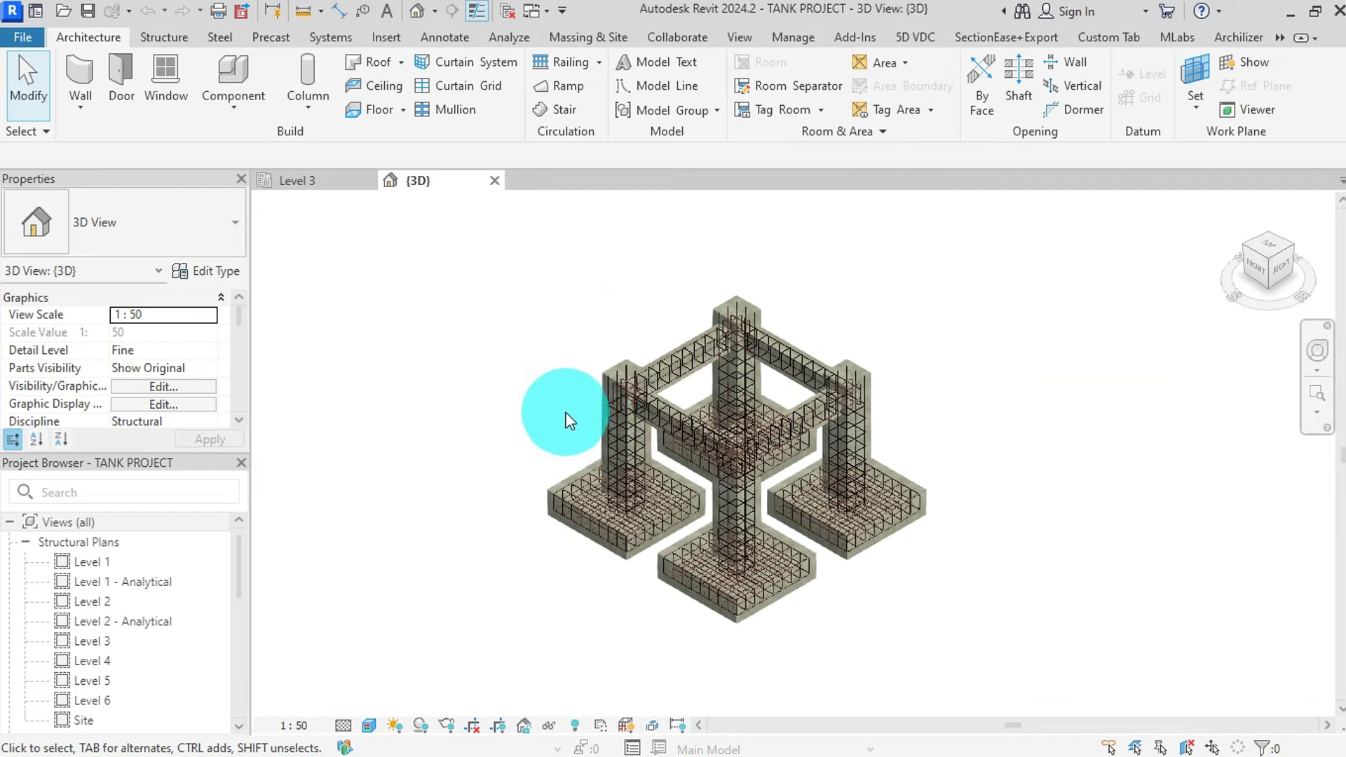
shift+middle_drag(1049, 456, 811, 477)
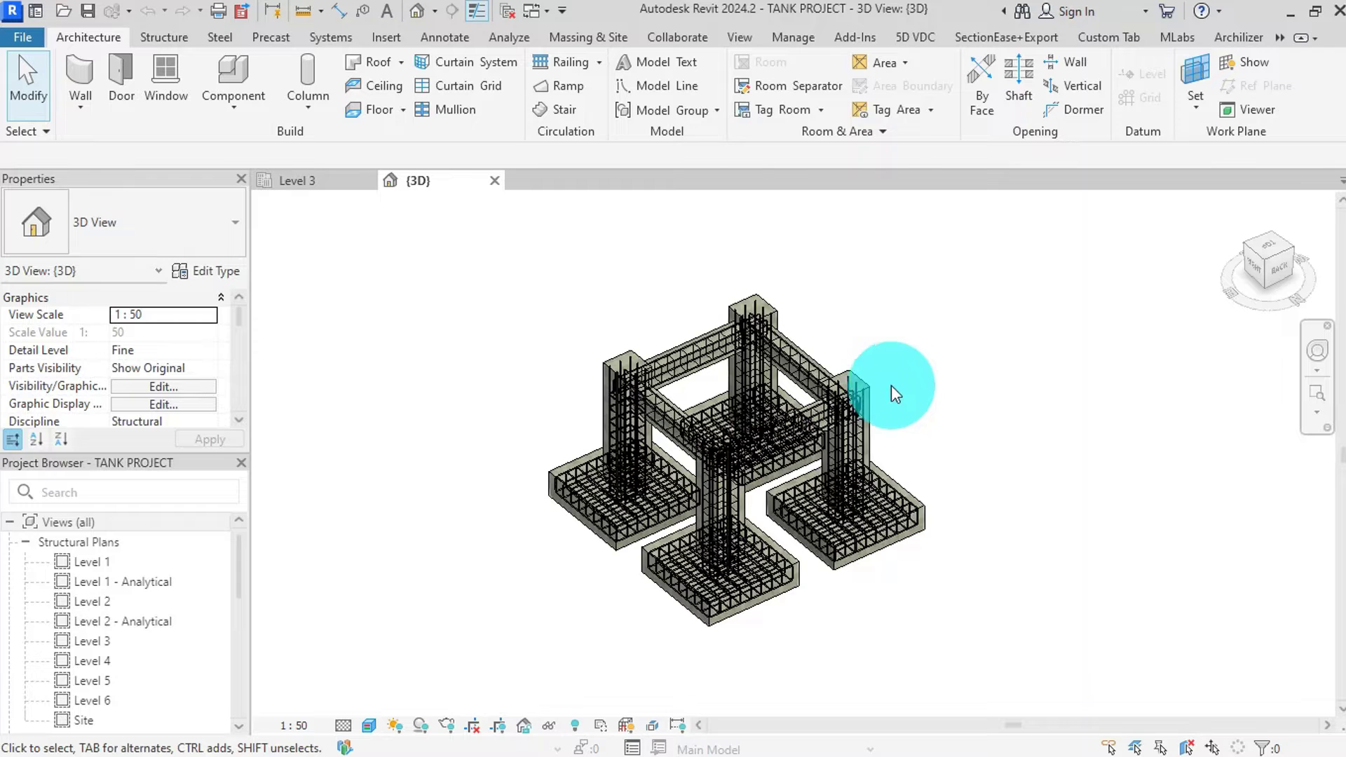
click(875, 490)
right_click(876, 490)
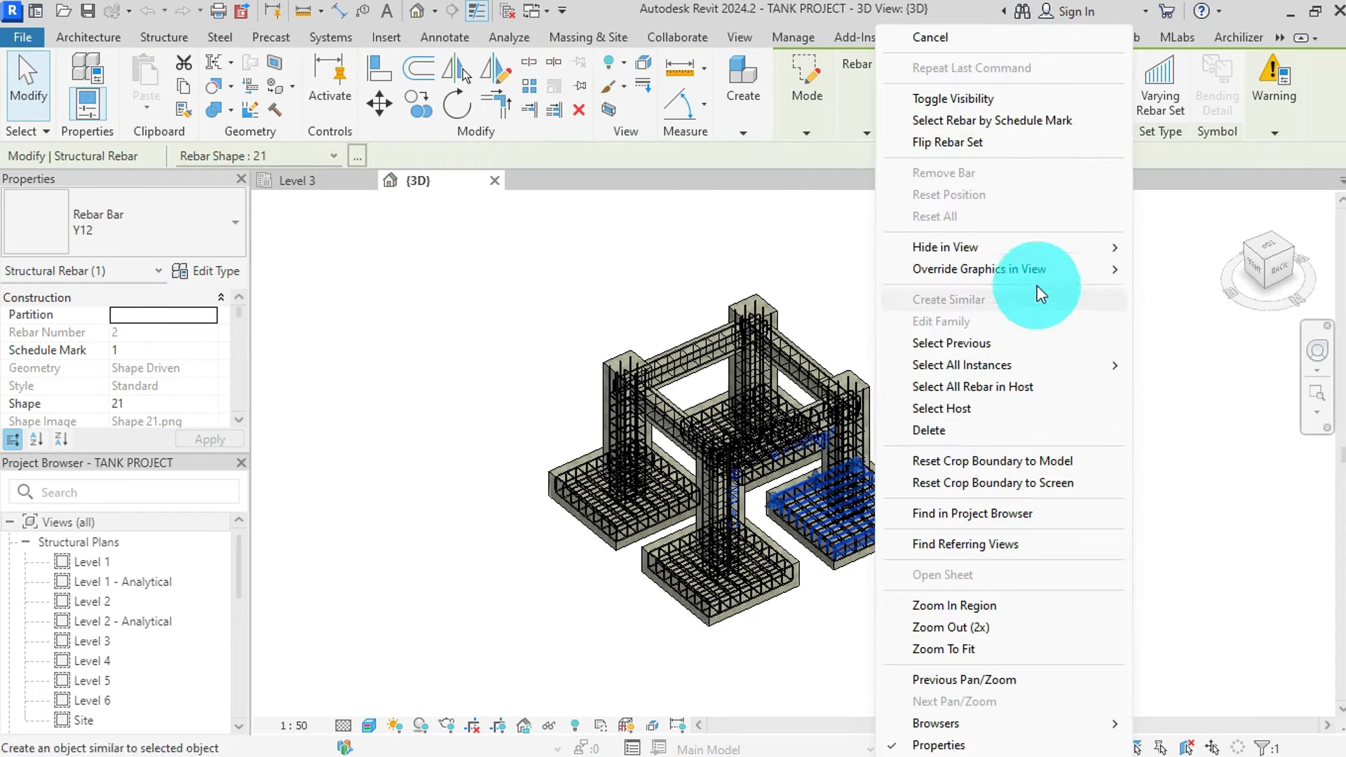
mouse_move(1069, 265)
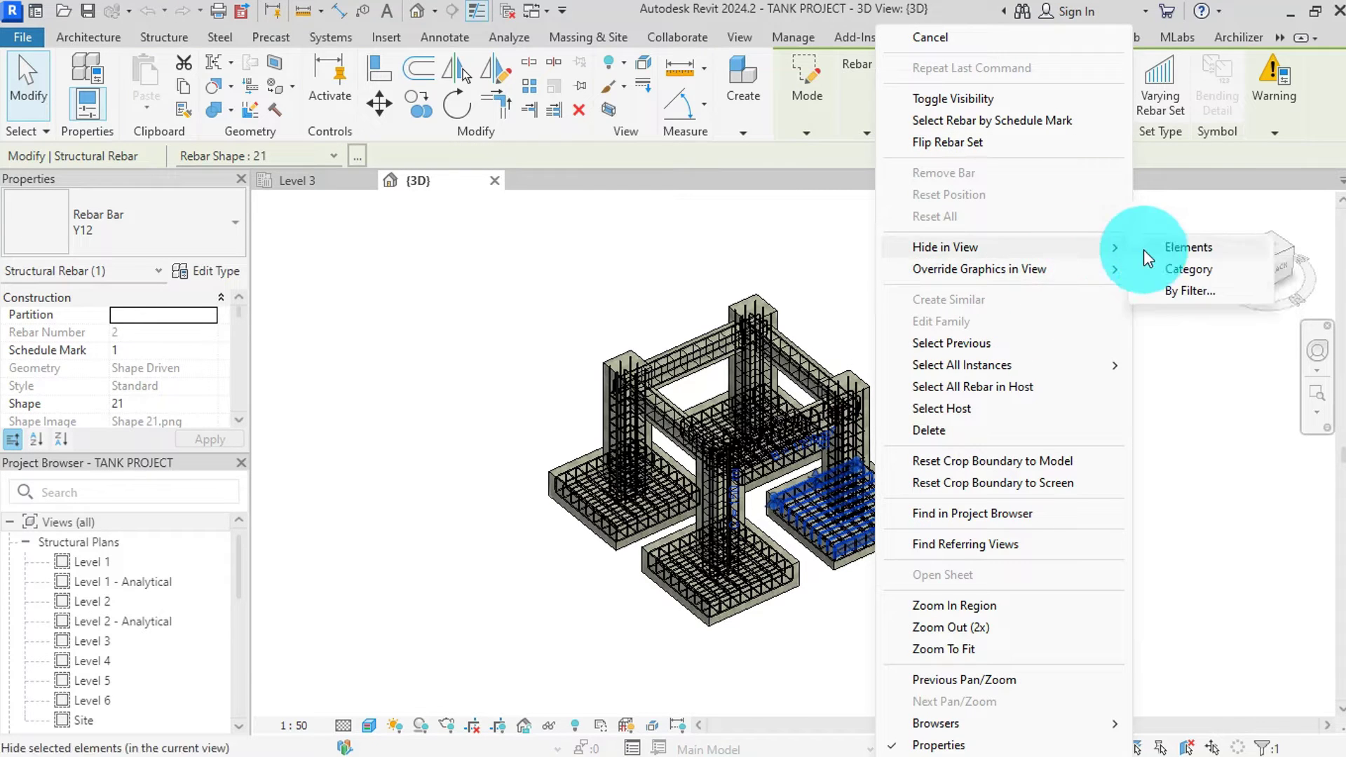
click(1170, 269)
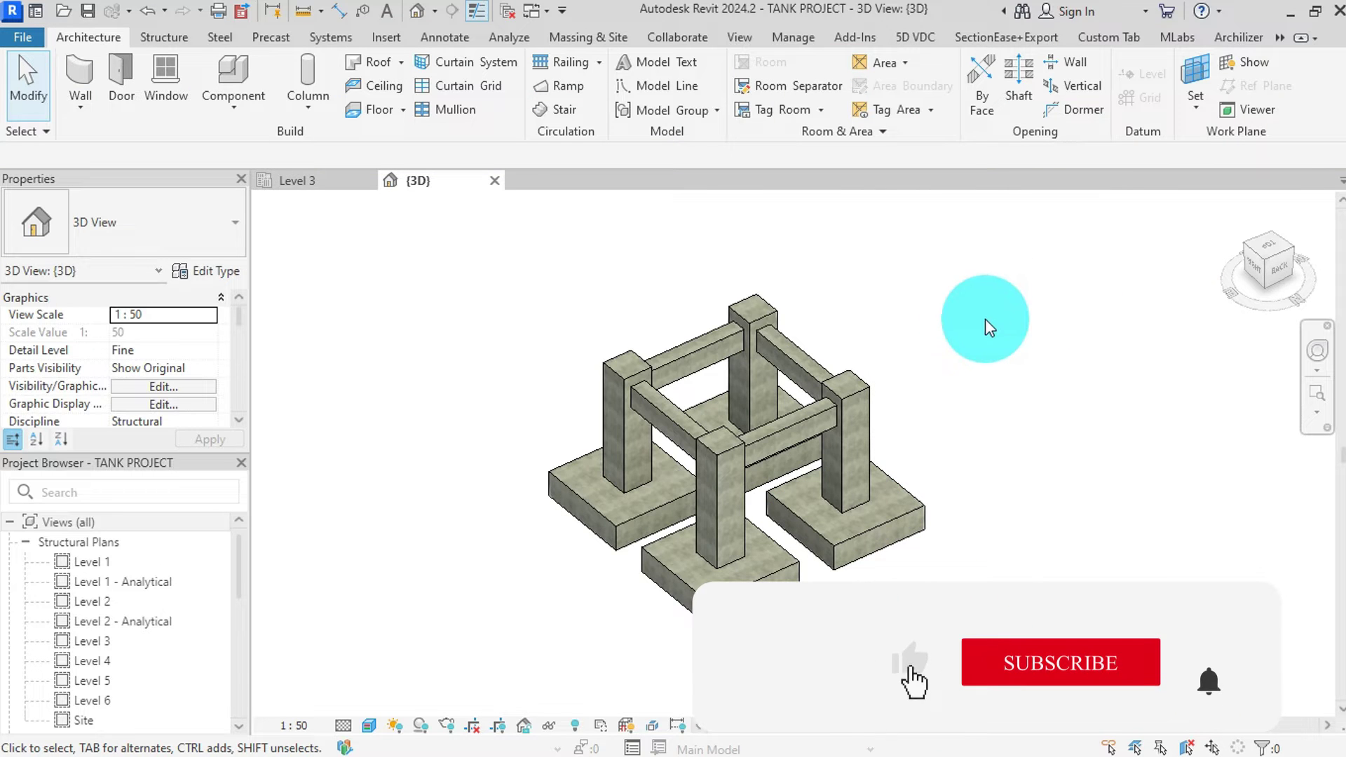
- Hide the structural rebar category in the Level 3 plan
click(292, 180)
scroll(625, 360, up, 5)
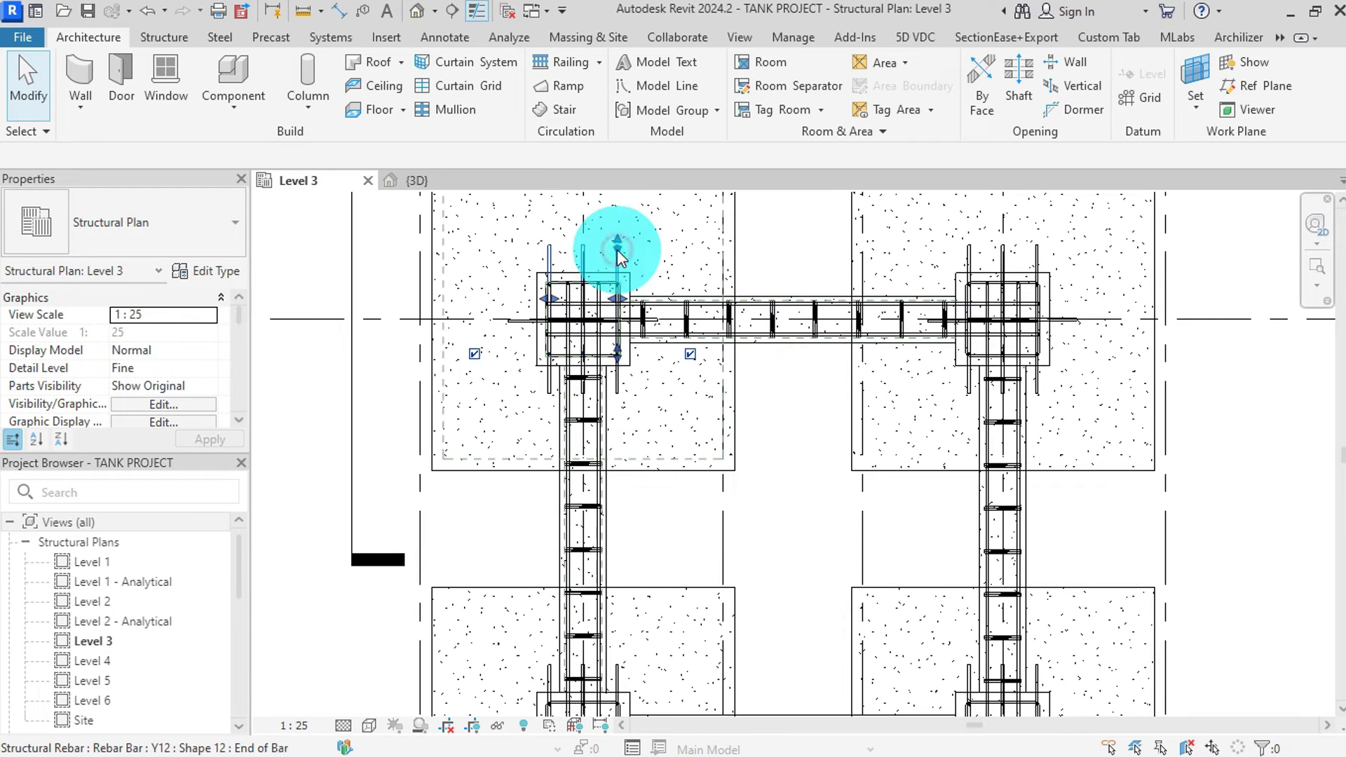
click(617, 250)
right_click(617, 250)
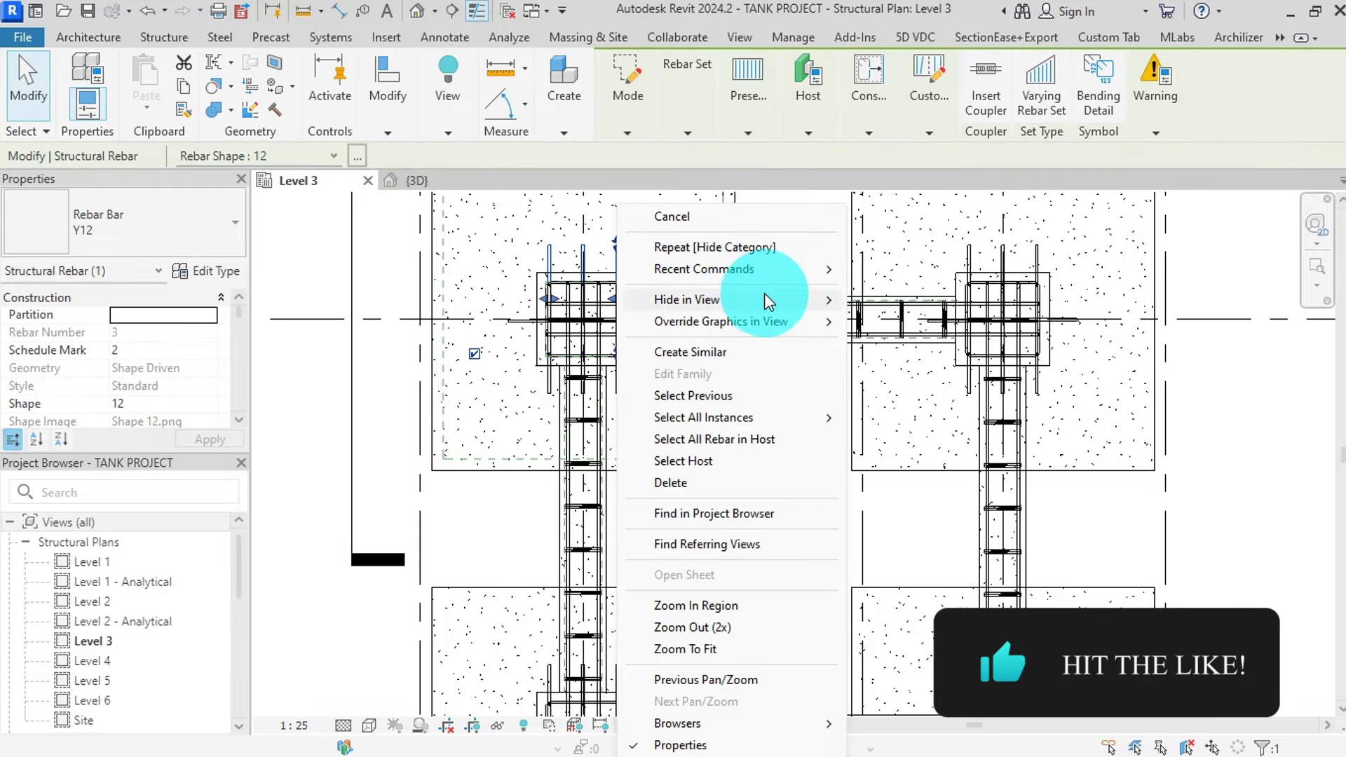
click(898, 320)
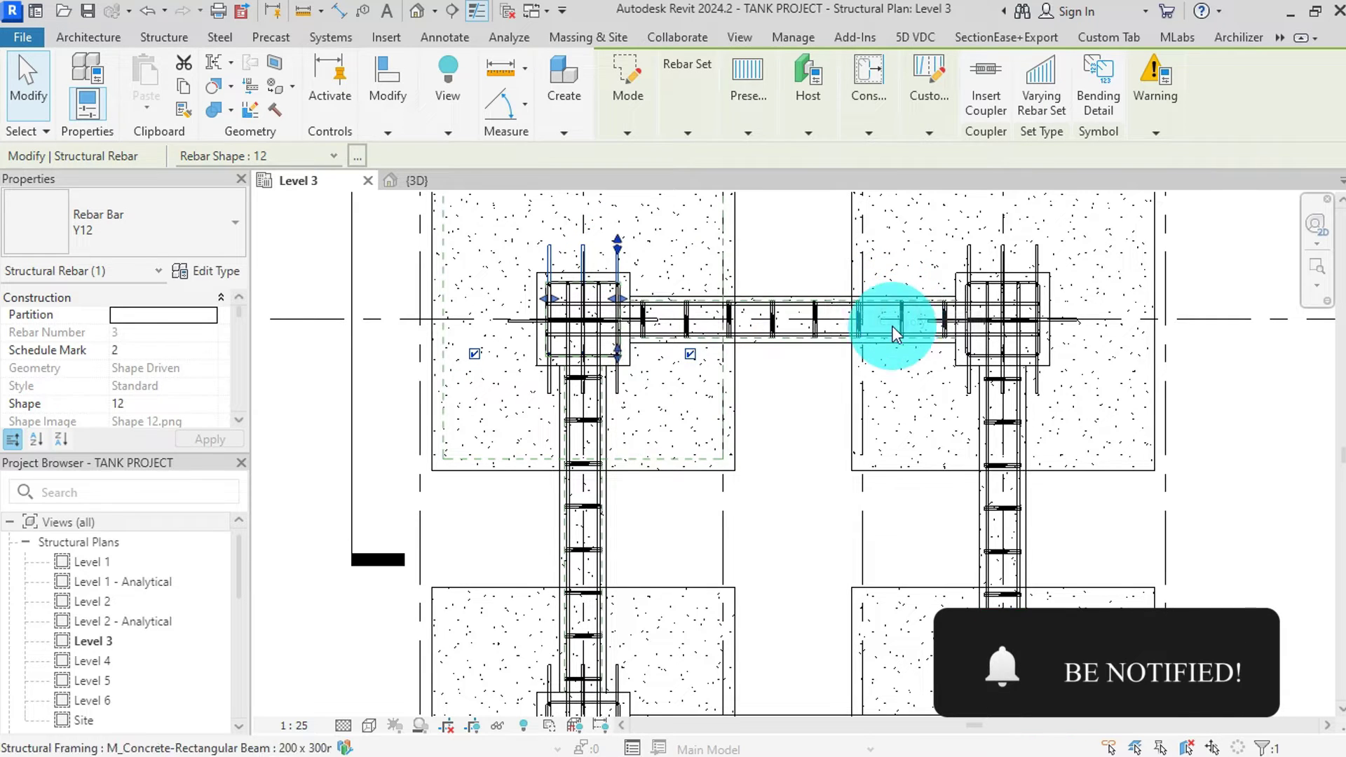
- Delete both existing building sections, the one above grid D and the one beside grid 1, from the Level 3 plan
scroll(789, 452, down, 4)
click(717, 266)
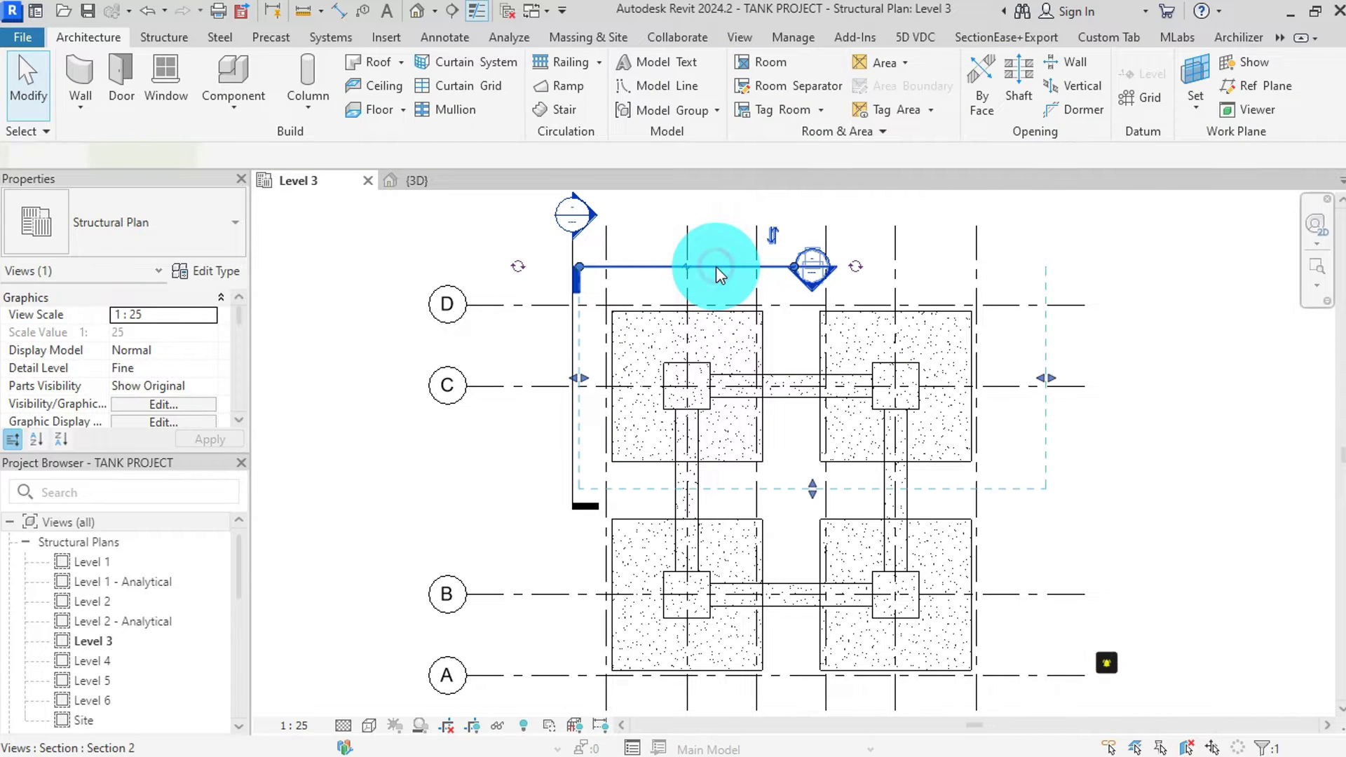
right_click(717, 267)
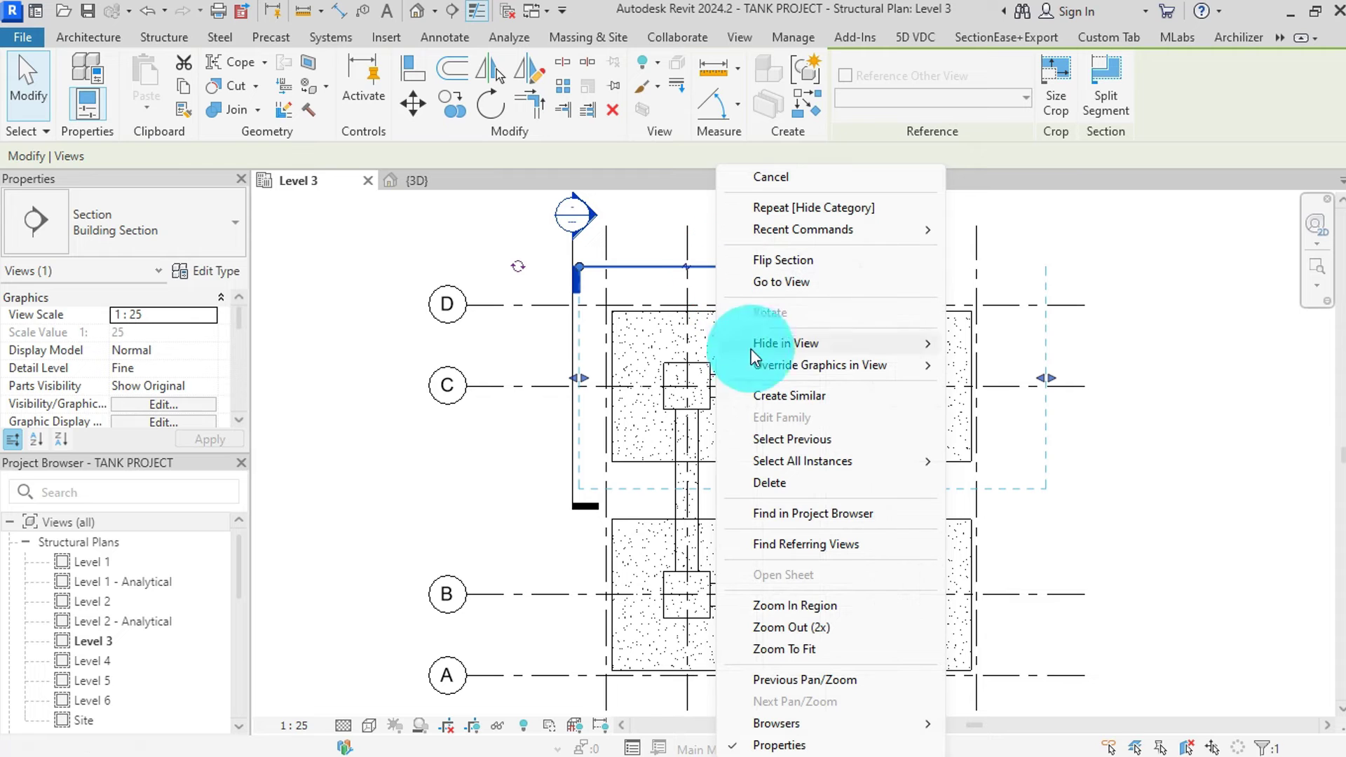
click(783, 483)
click(722, 453)
click(577, 276)
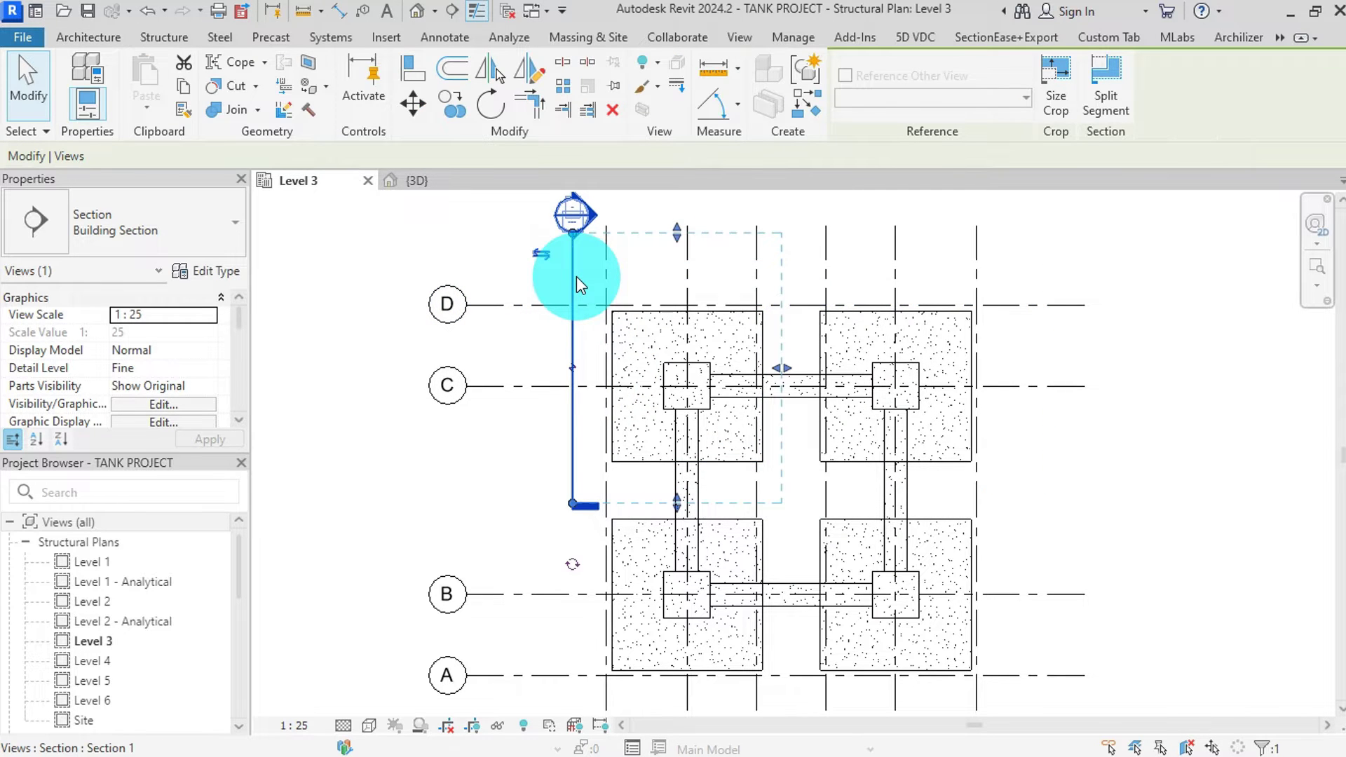
key(Delete)
click(739, 453)
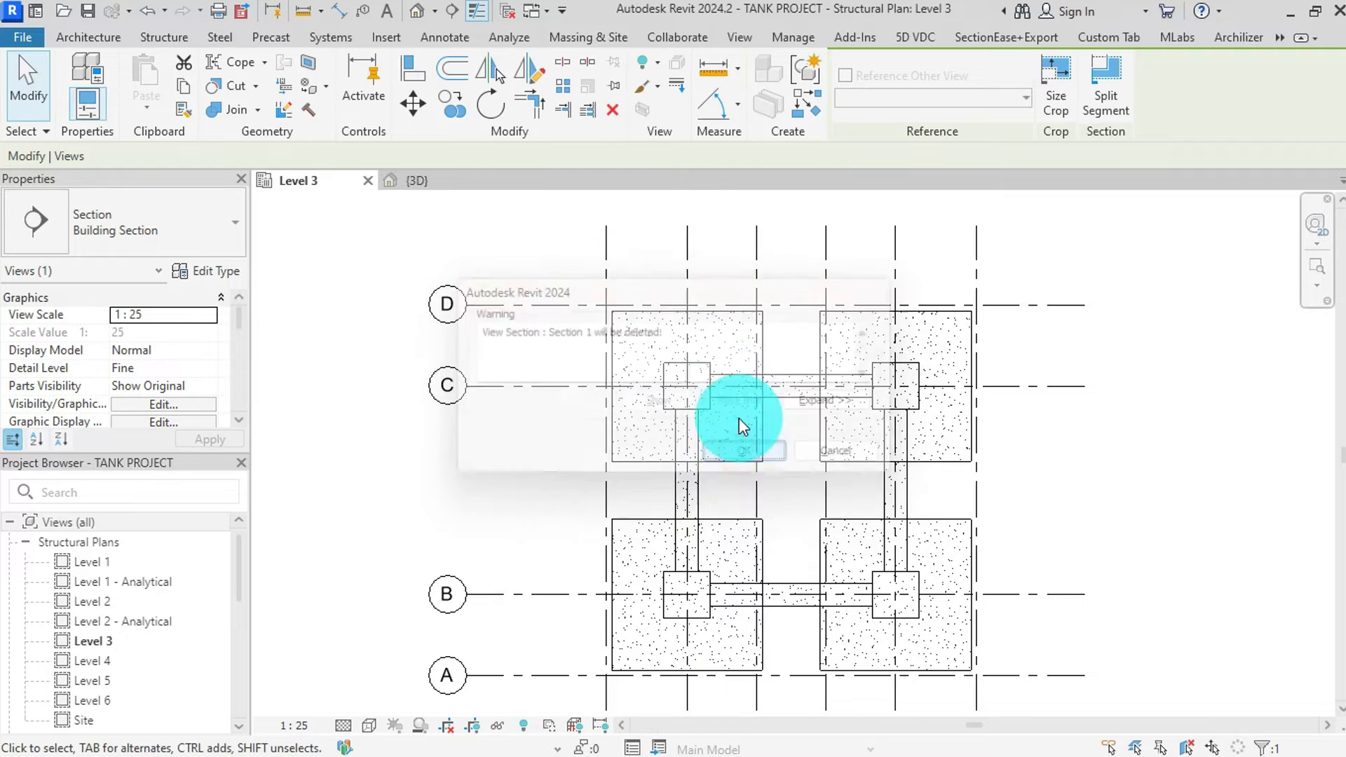
- Draw a horizontal building section just above grid D, spanning grids 6 to 1, and reduce its view depth to between the two footing rows
click(737, 37)
click(672, 64)
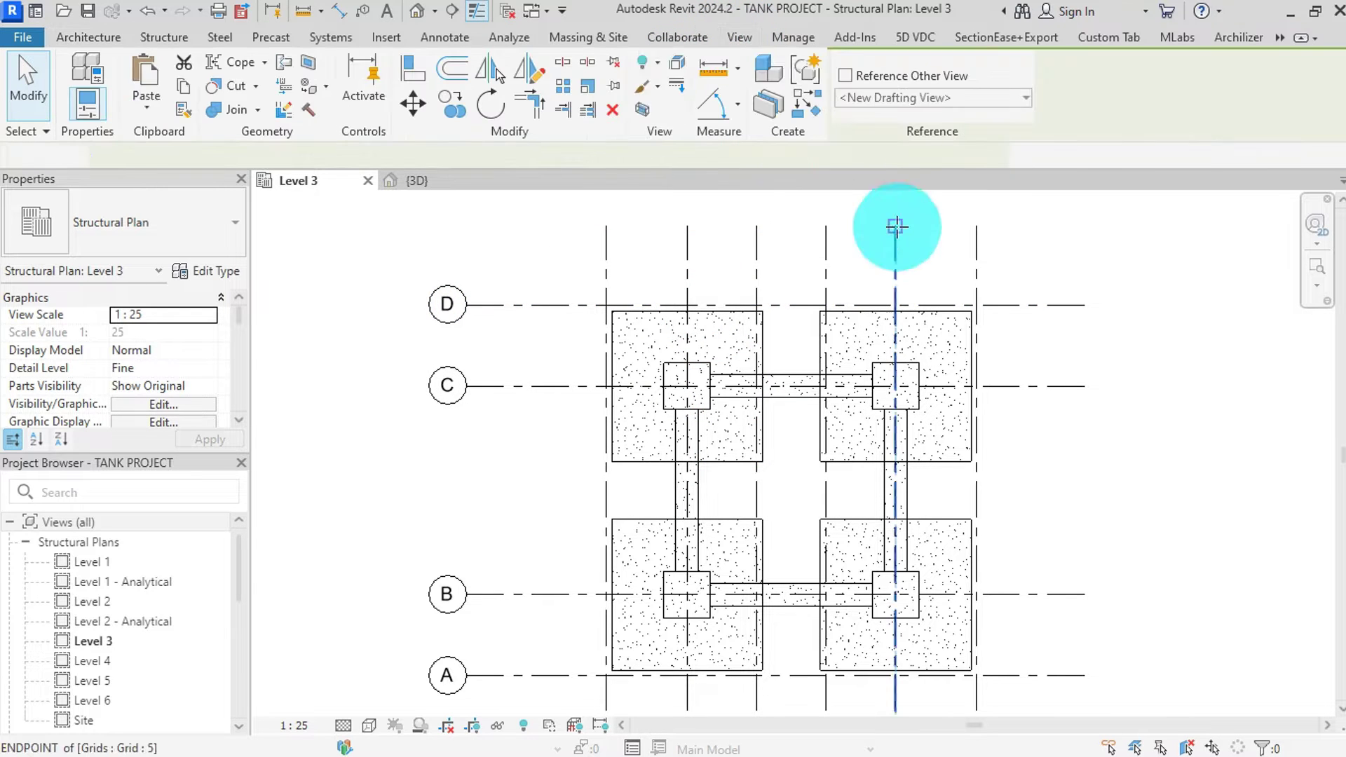
click(1010, 281)
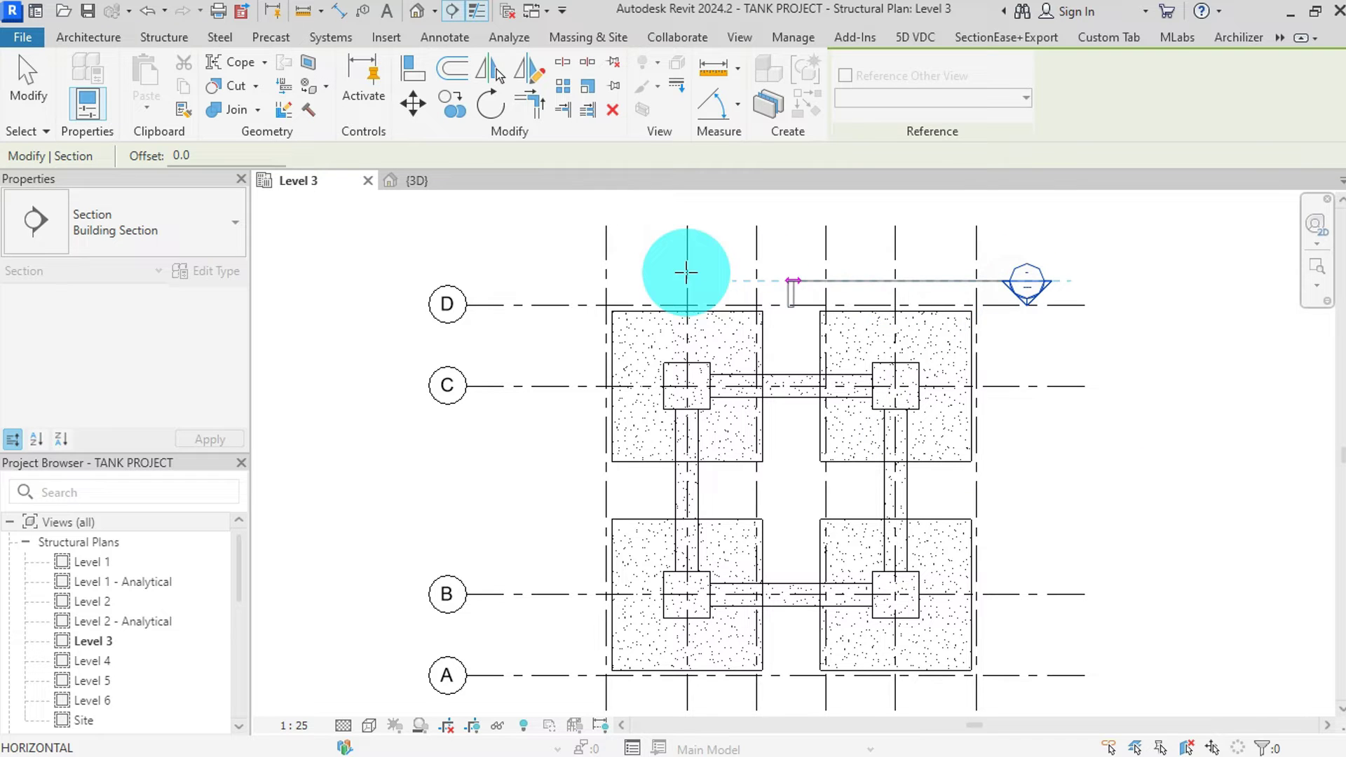
click(524, 279)
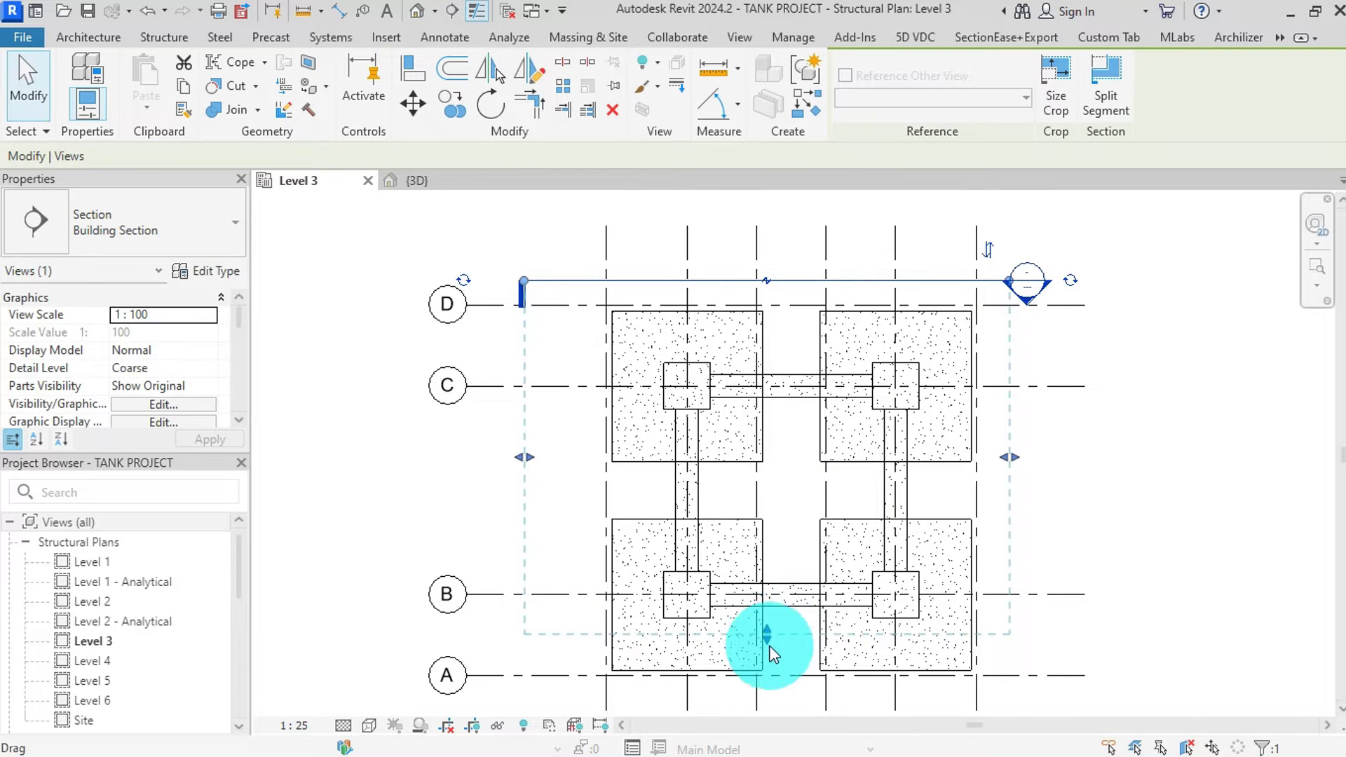
drag(766, 634, 742, 493)
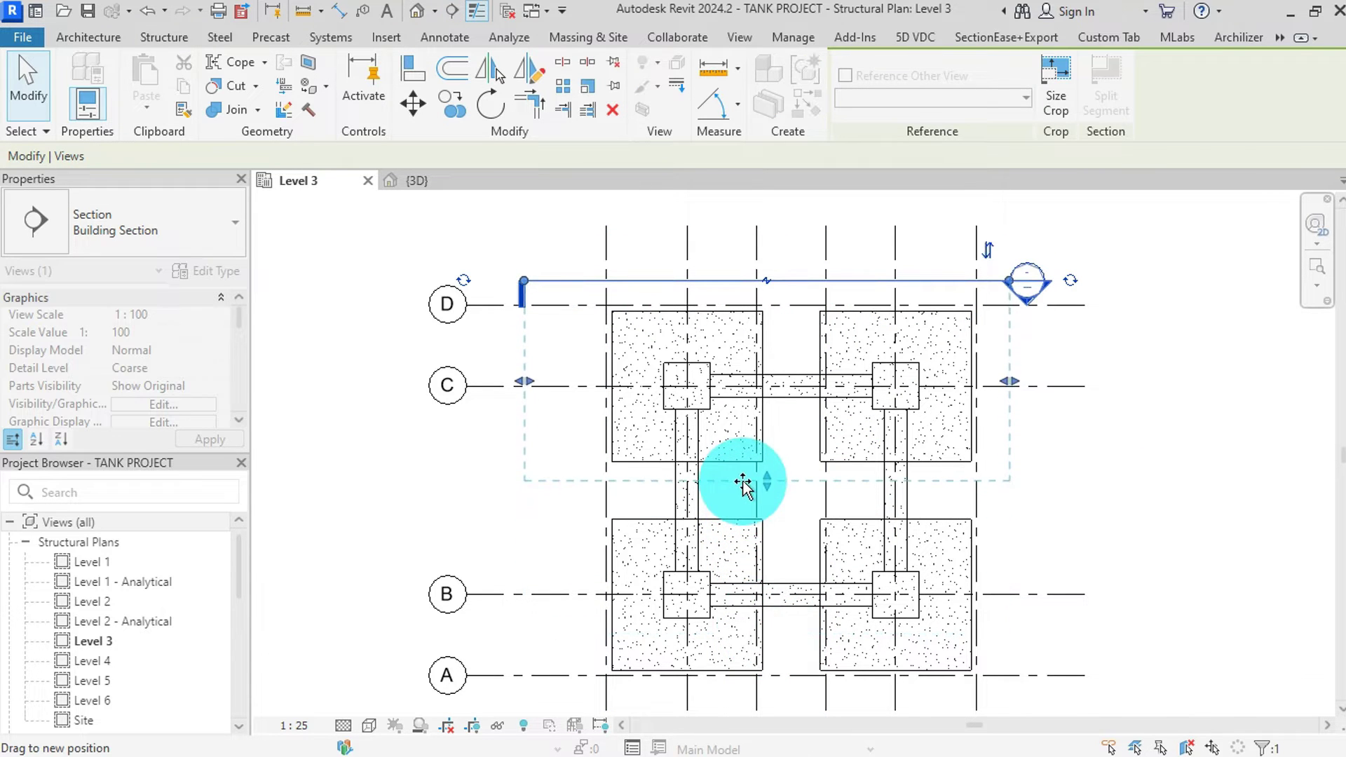
click(1121, 468)
click(893, 281)
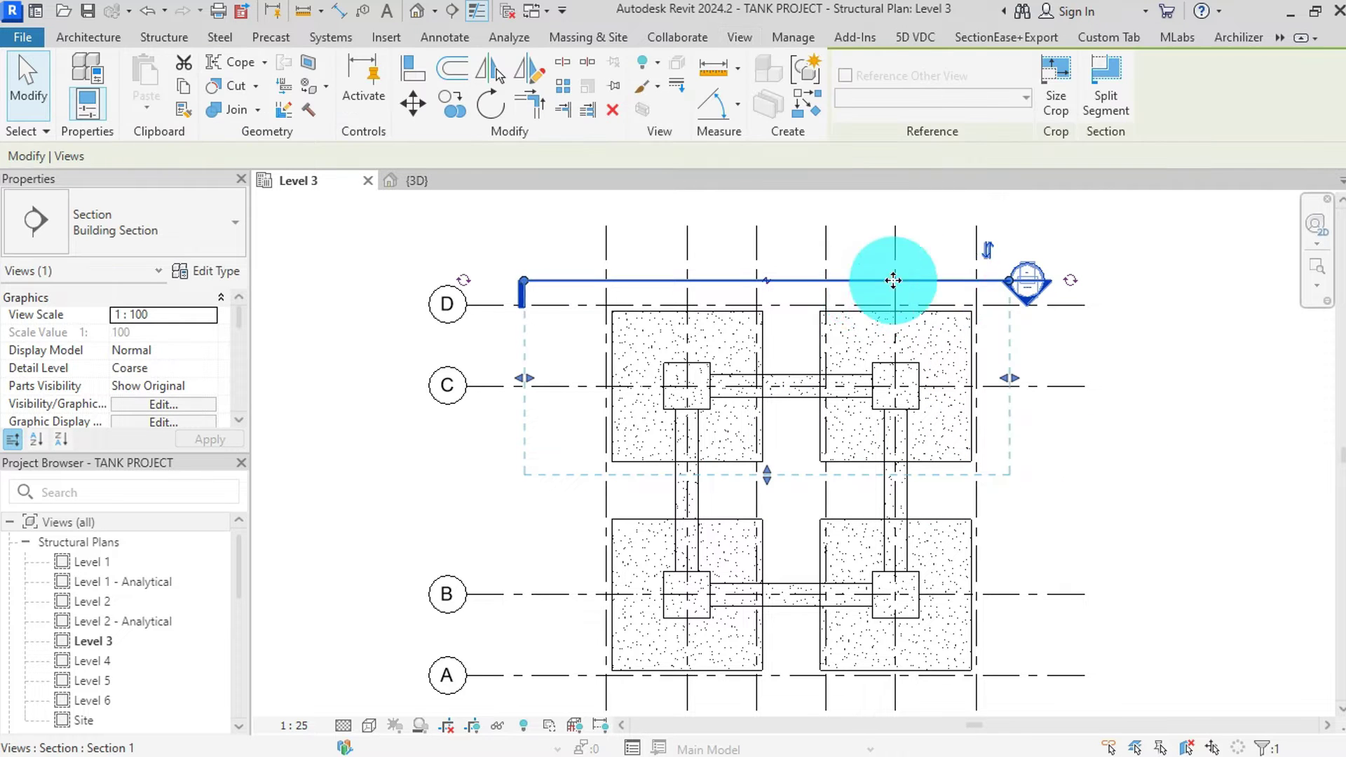
click(1150, 382)
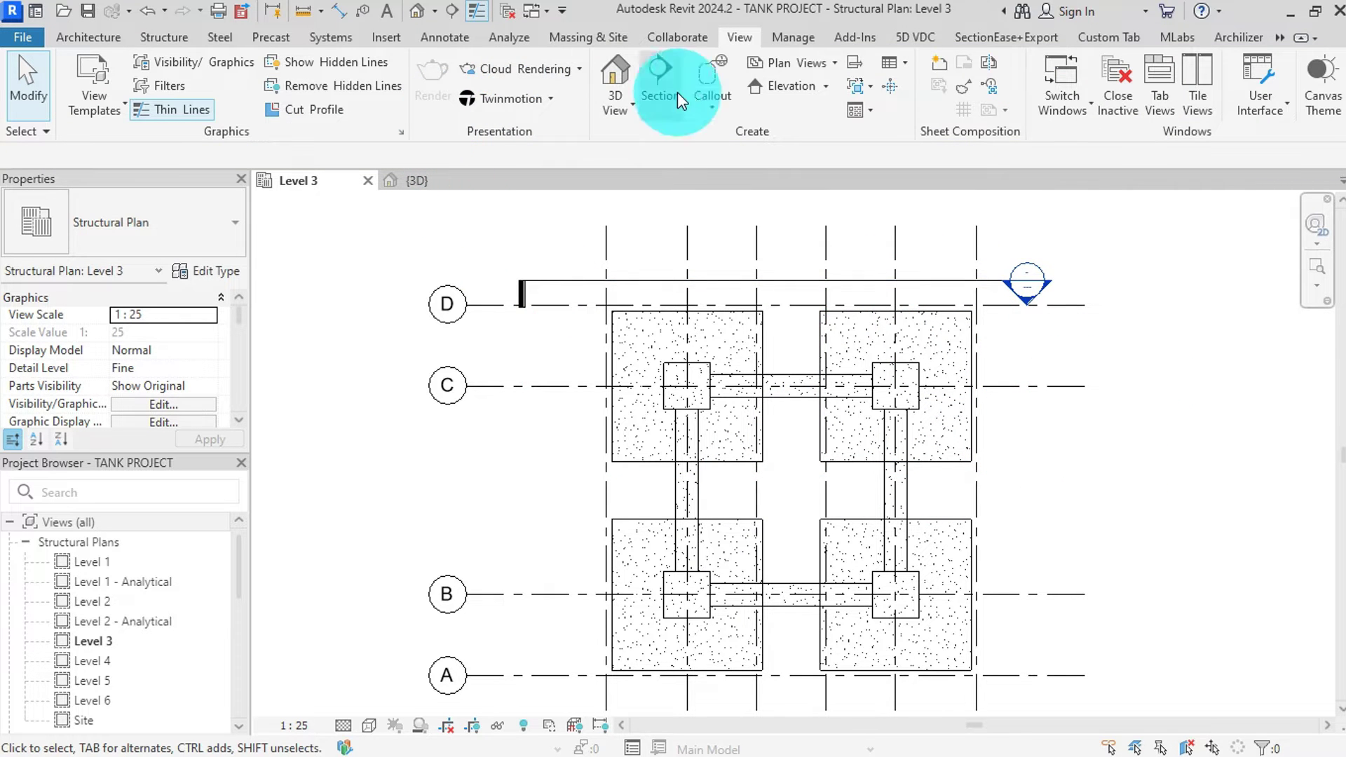
- Draw a vertical building section just outside grid 1, past grids D to A, and reduce its view depth to midway between grids 3 and 4
click(645, 95)
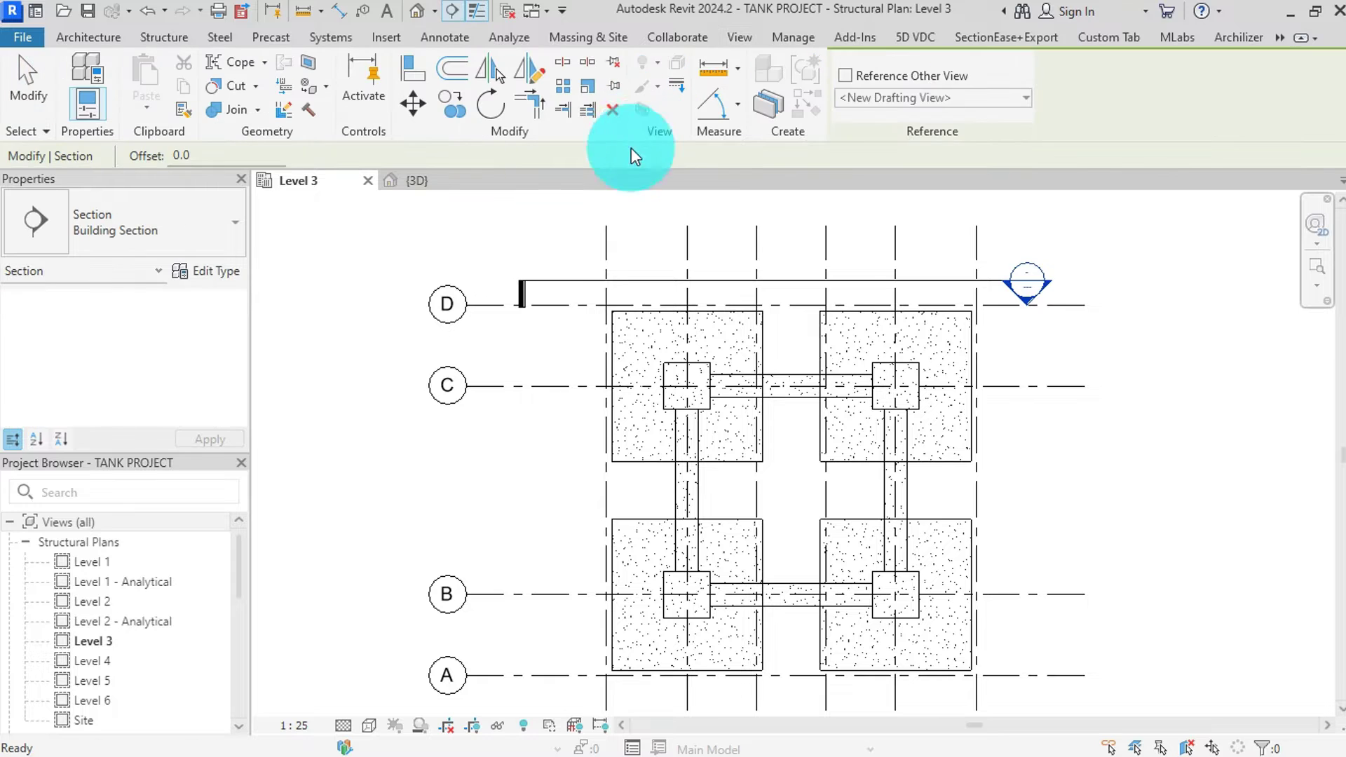
click(582, 235)
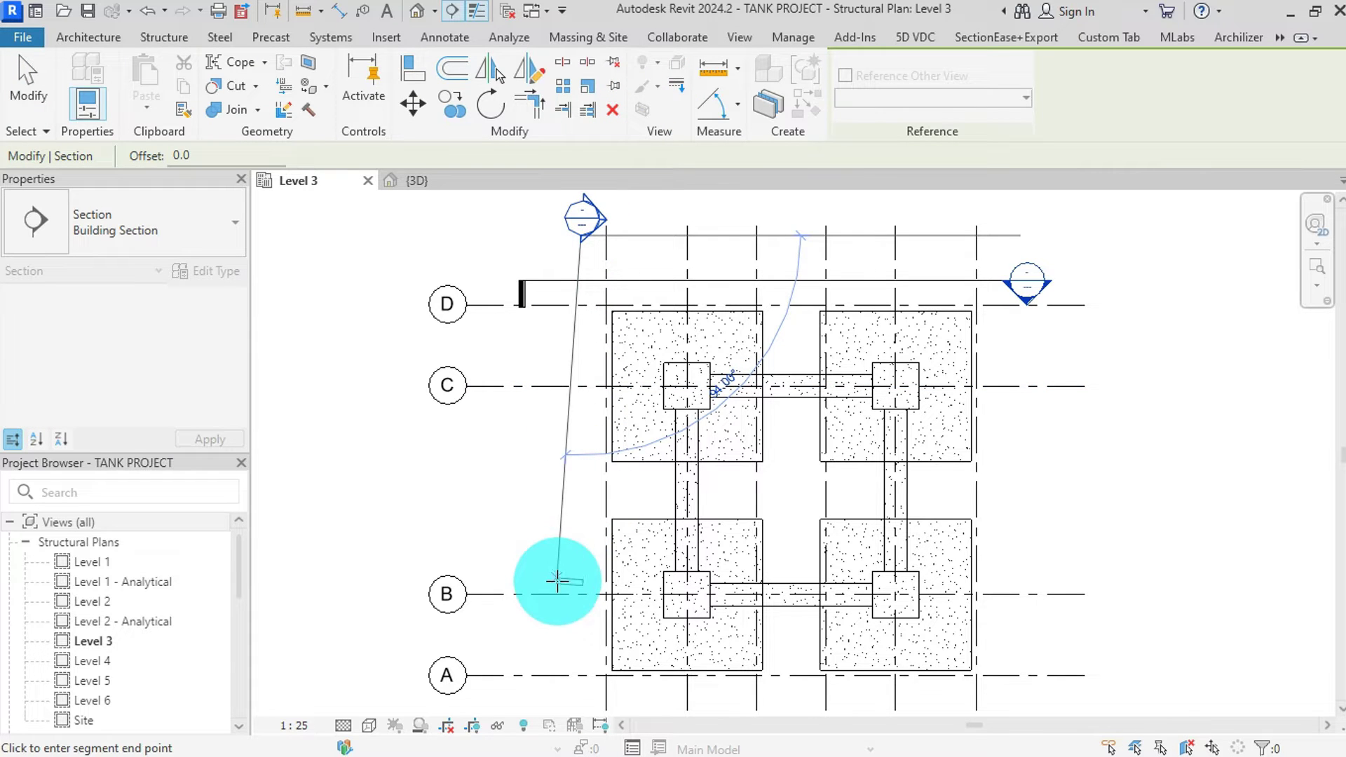
click(583, 710)
key(Escape)
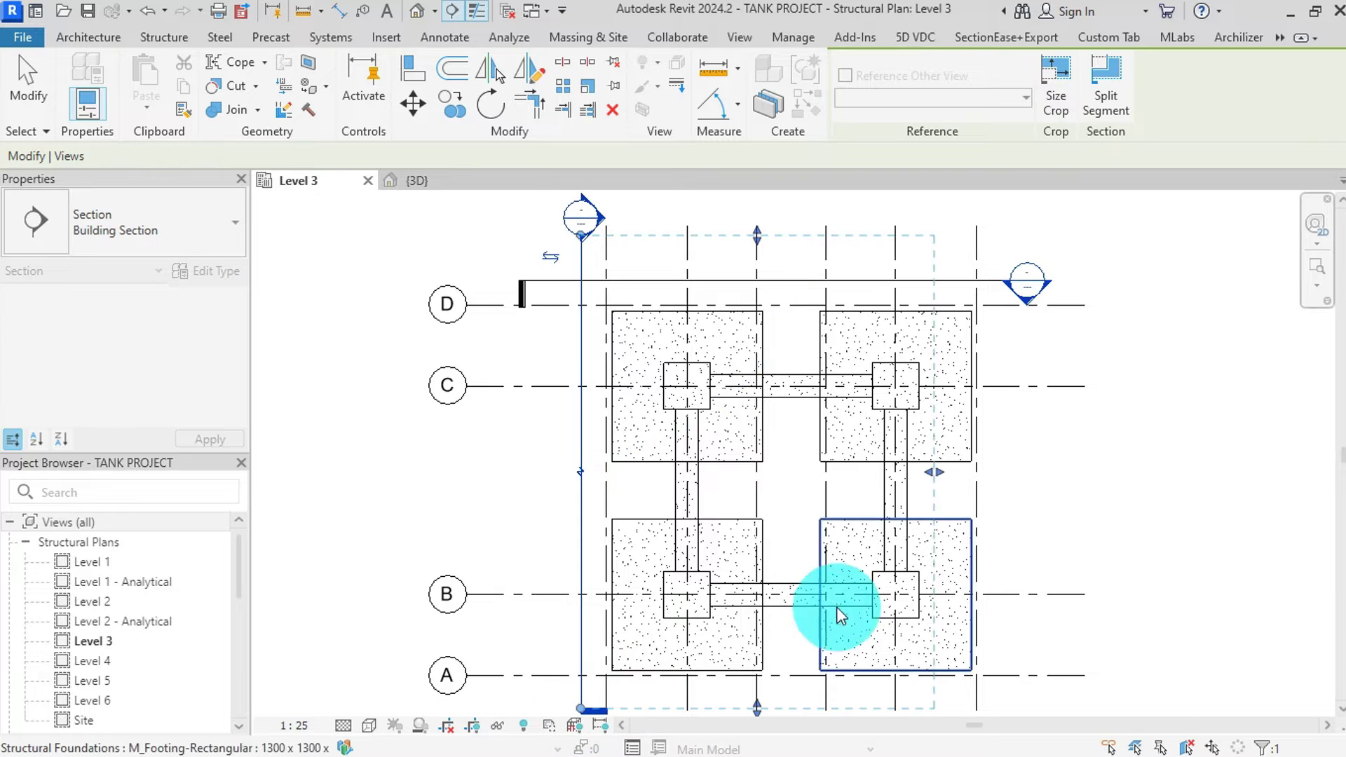
drag(935, 469, 794, 519)
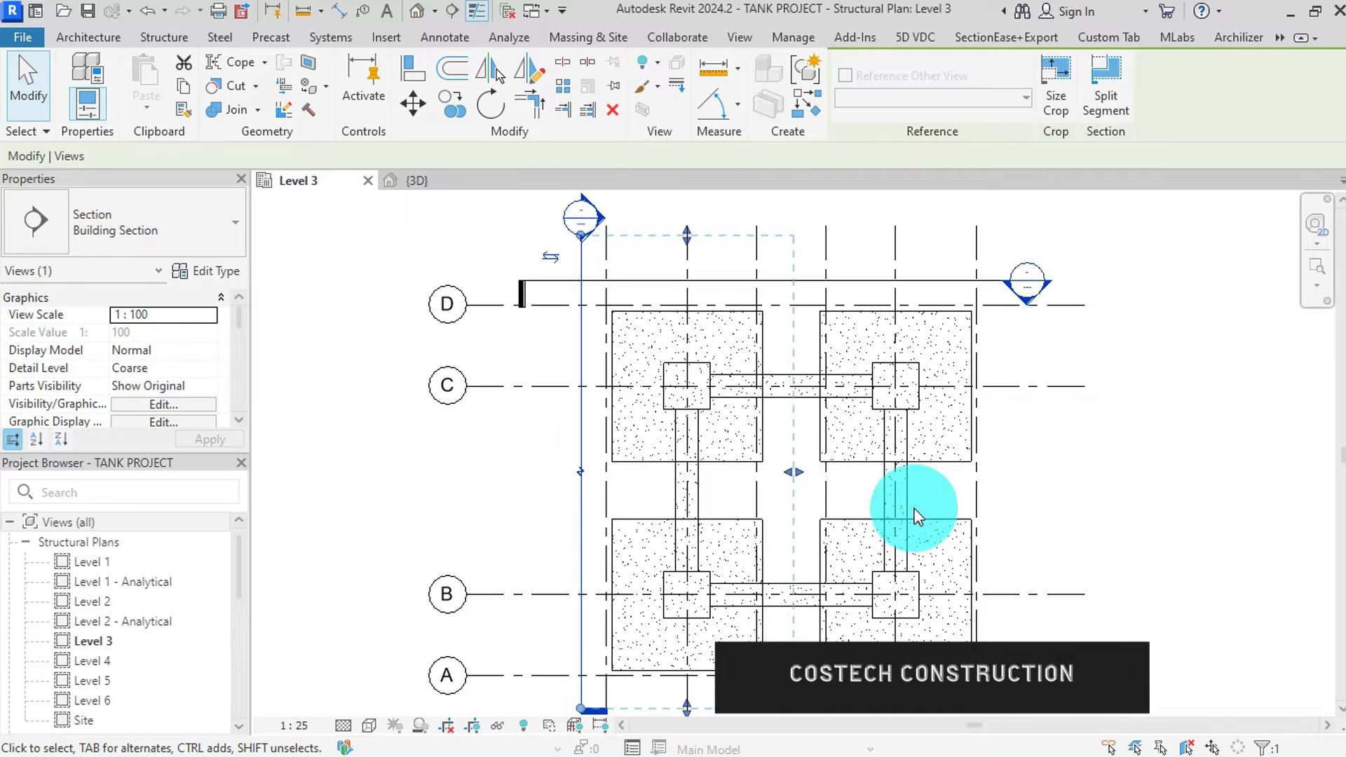
click(1129, 482)
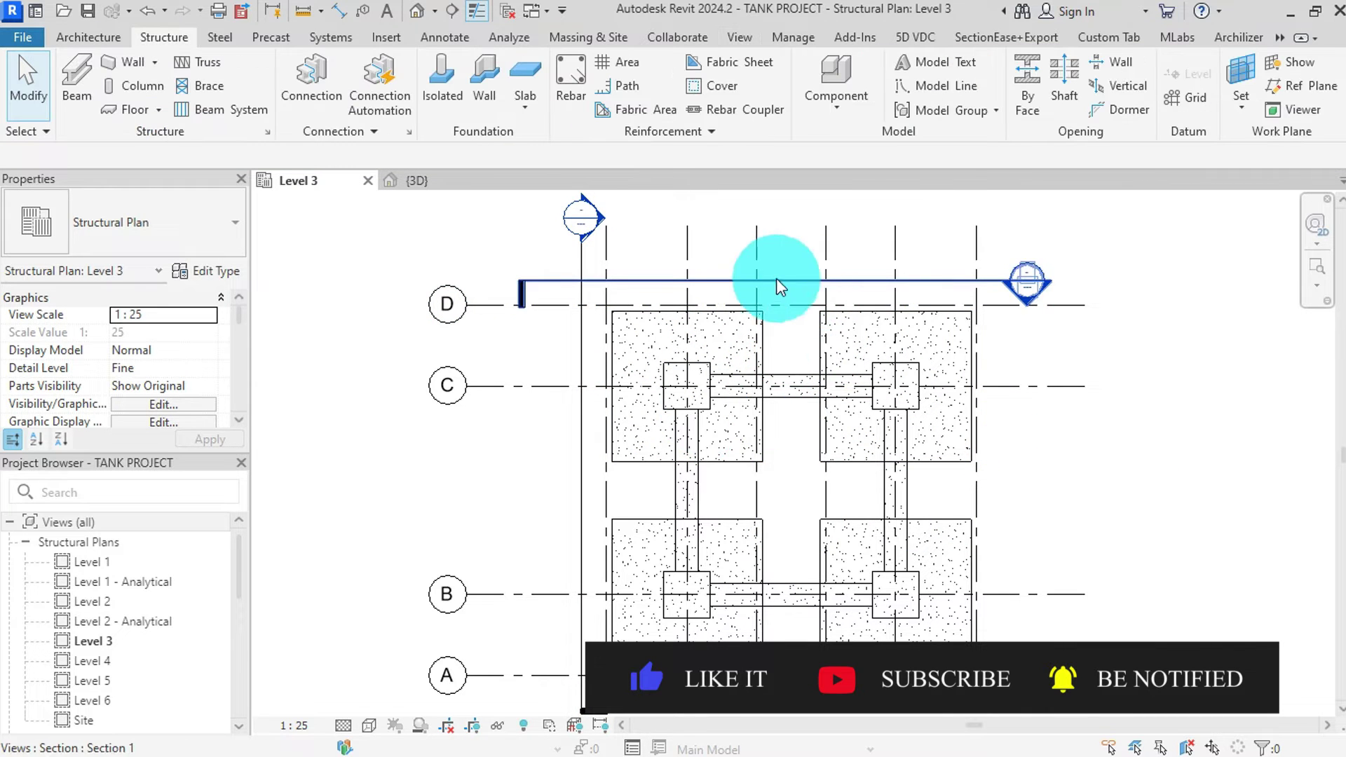
- Open the horizontal section's view, set its scale to 1:25 and detail level to Fine, and choose its visual style
double_click(1027, 284)
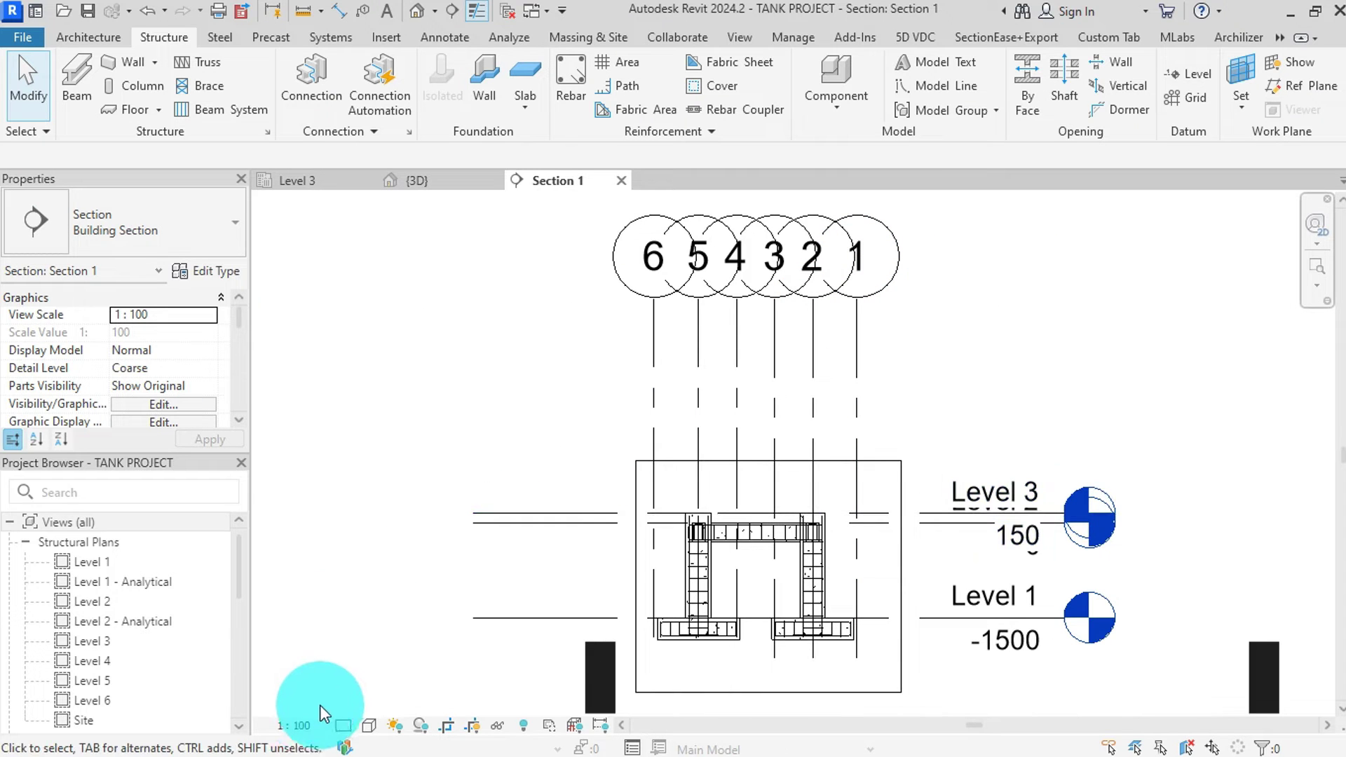
click(291, 725)
click(303, 549)
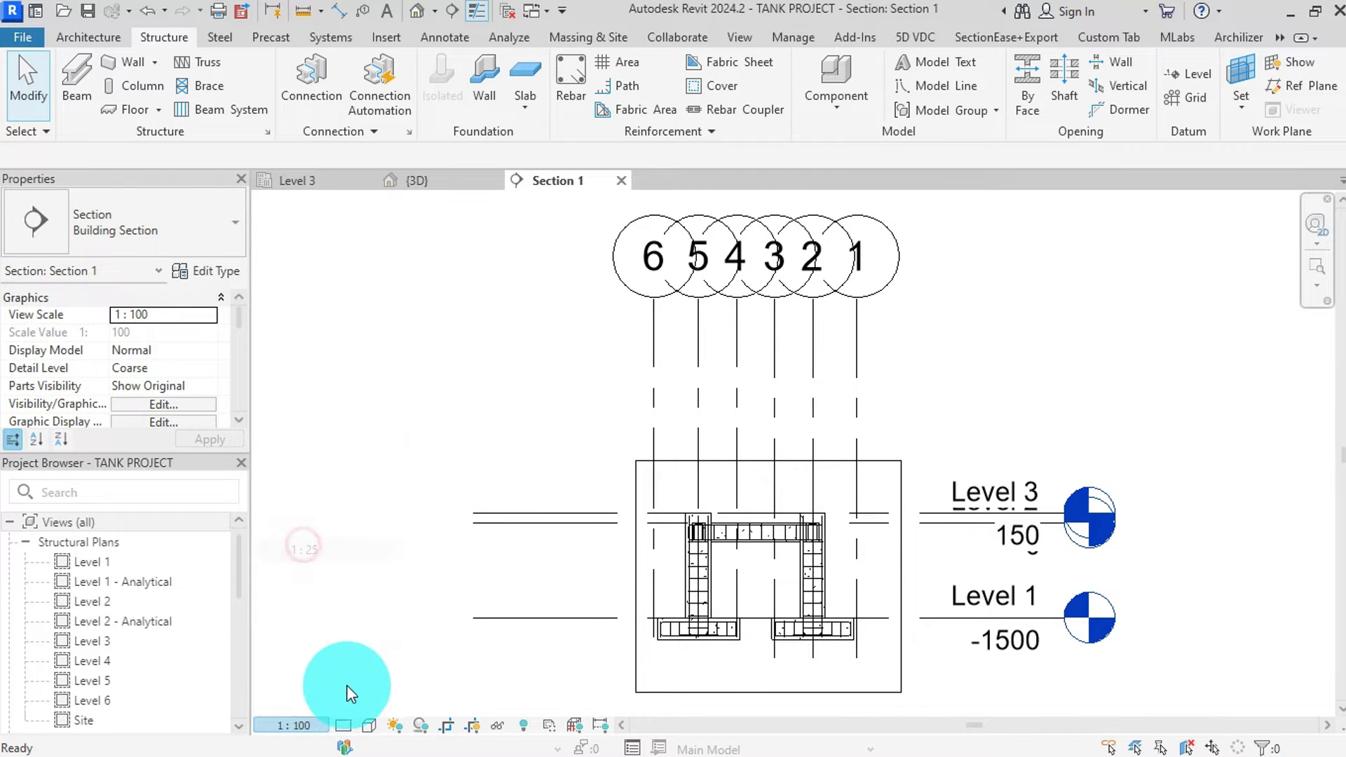
click(344, 725)
click(360, 704)
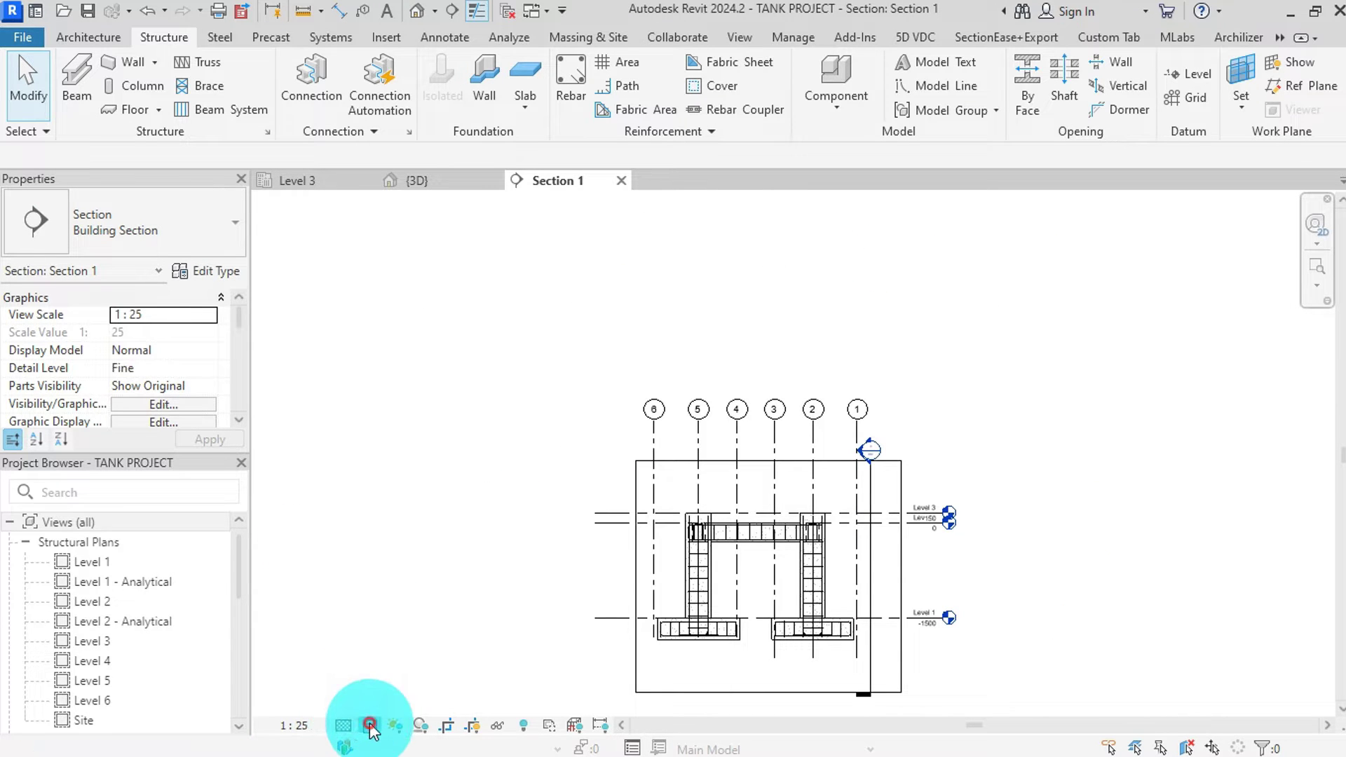
click(370, 725)
click(410, 603)
- Extend the section view's crop region upward until it reaches above Level 6 and the grid bubbles
scroll(695, 677, down, 2)
scroll(701, 673, down, 1)
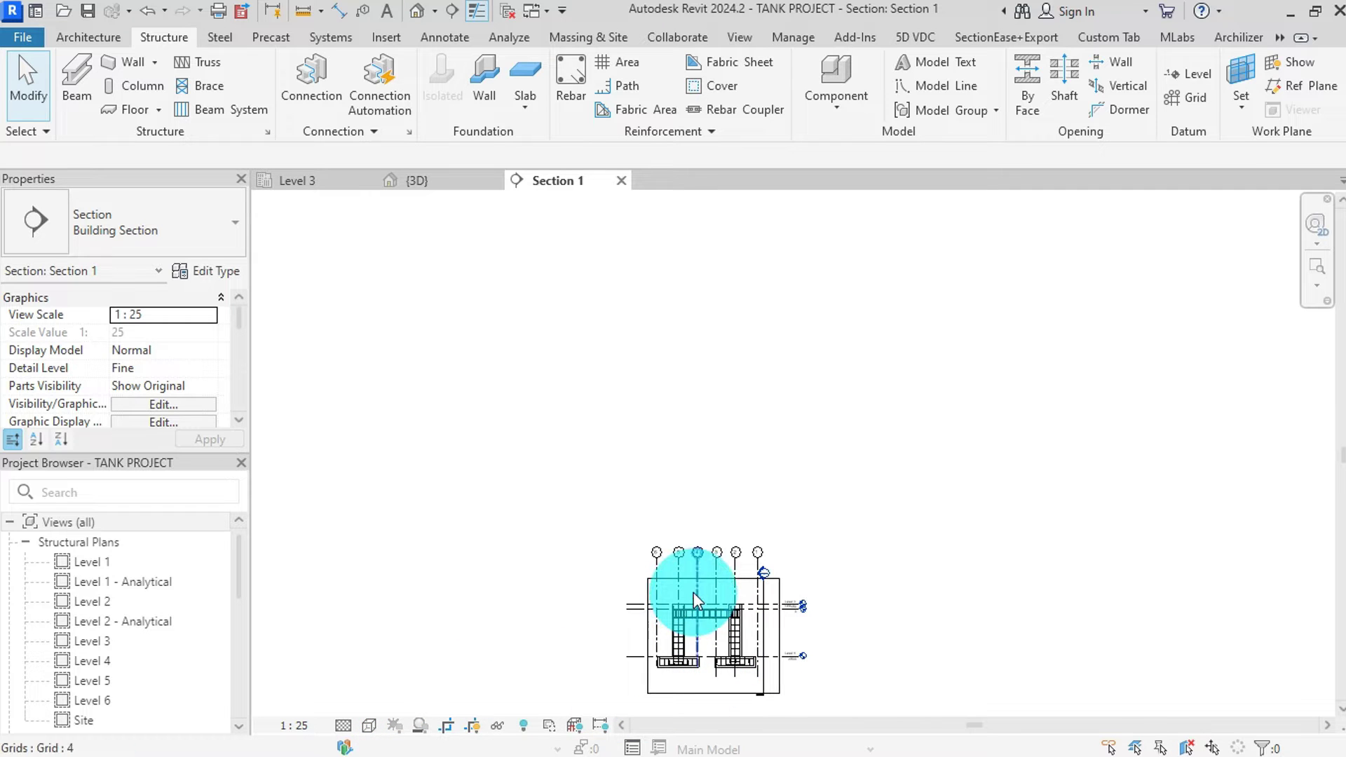
drag(704, 581, 715, 311)
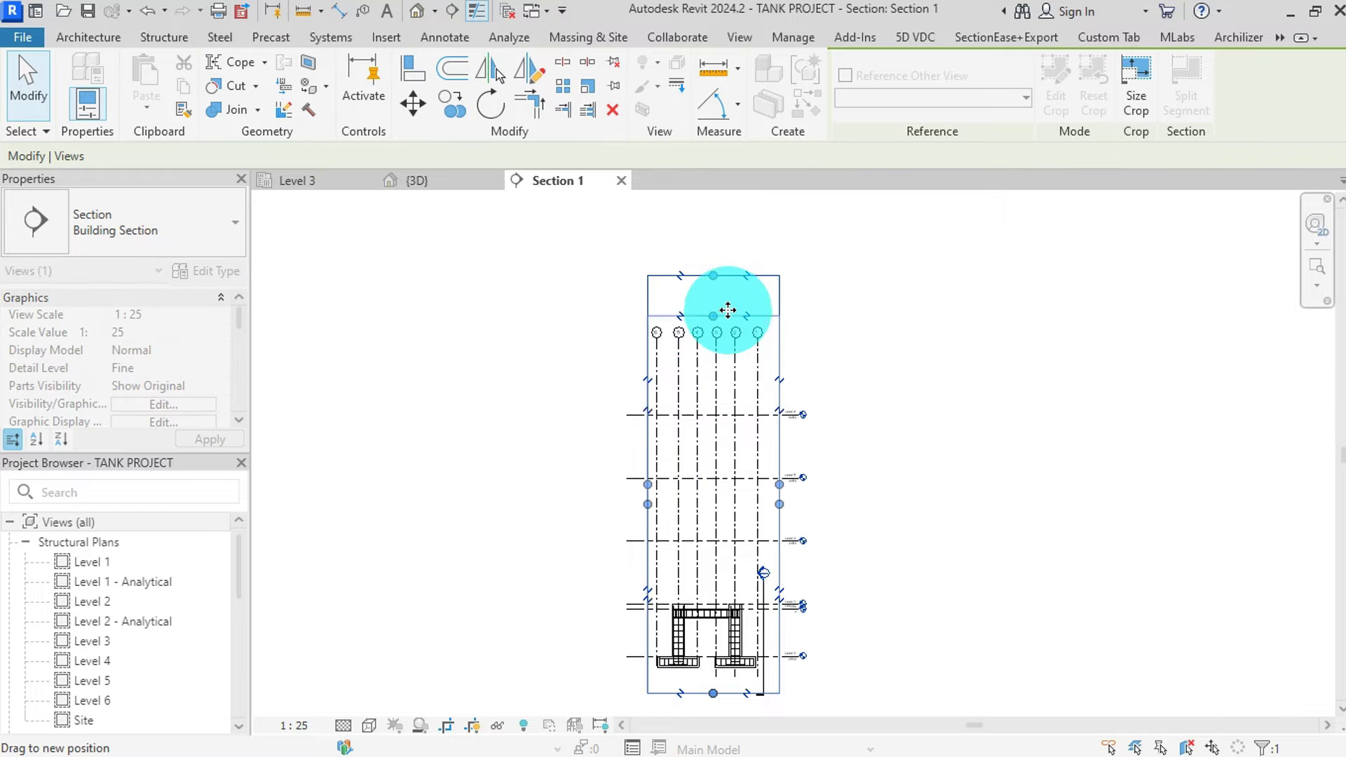
- Lower the grid heads closer to Level 6 and bring the crop region's upper edge down to just above the grid bubbles
scroll(714, 352, up, 2)
scroll(714, 352, up, 2)
click(722, 349)
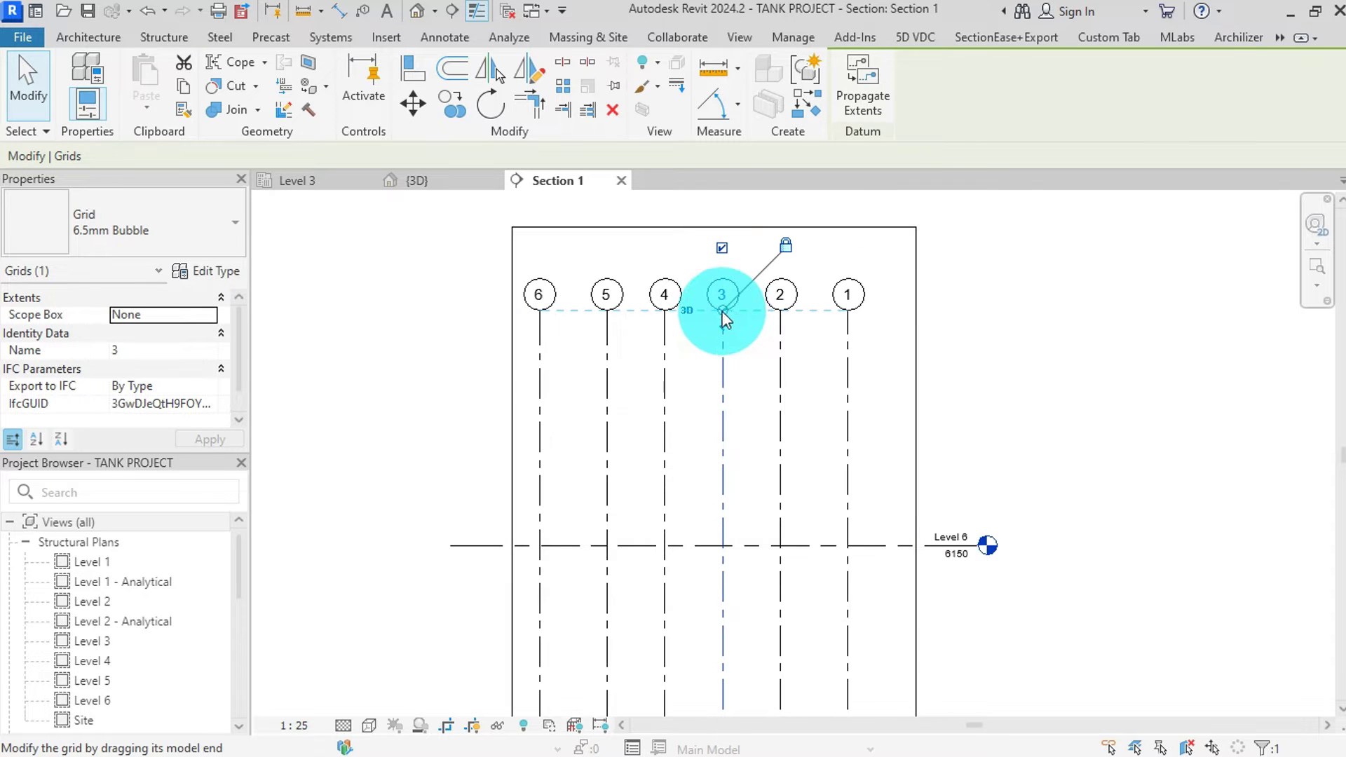
mouse_move(725, 349)
mouse_down()
mouse_move(731, 415)
mouse_move(741, 341)
mouse_up()
click(736, 227)
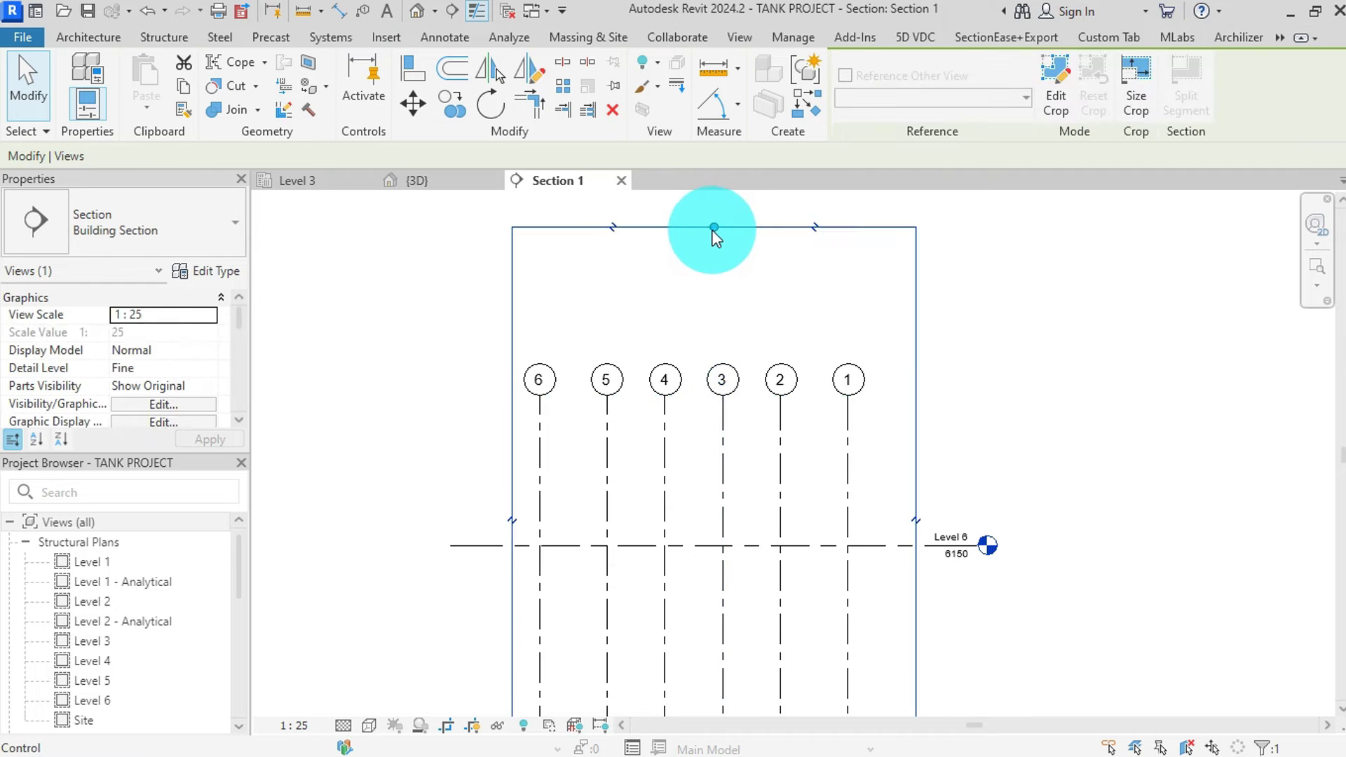
drag(714, 226, 715, 338)
scroll(706, 250, down, 4)
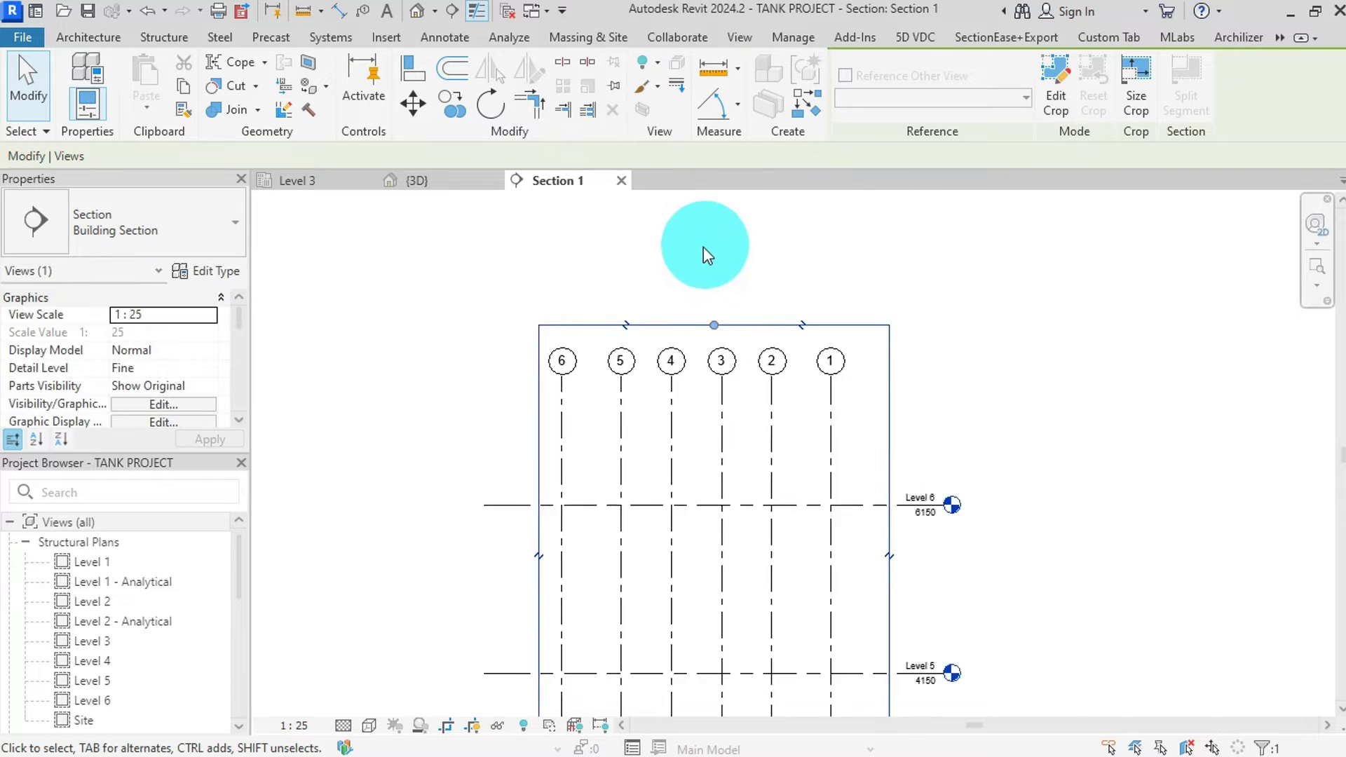
- Hide the crossing building section's line as an element in the Section 1 view
scroll(715, 456, up, 3)
click(793, 582)
right_click(792, 582)
mouse_move(944, 343)
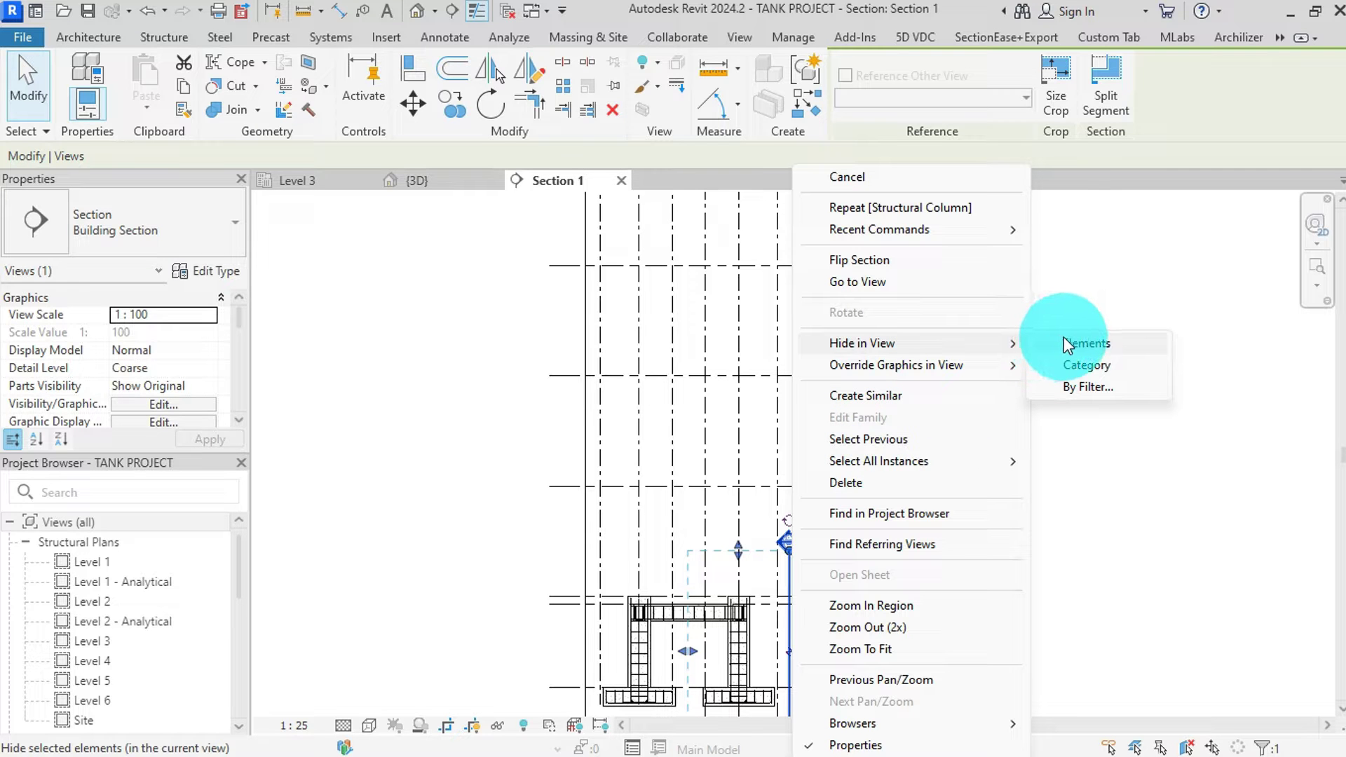
click(1084, 343)
scroll(894, 438, down, 3)
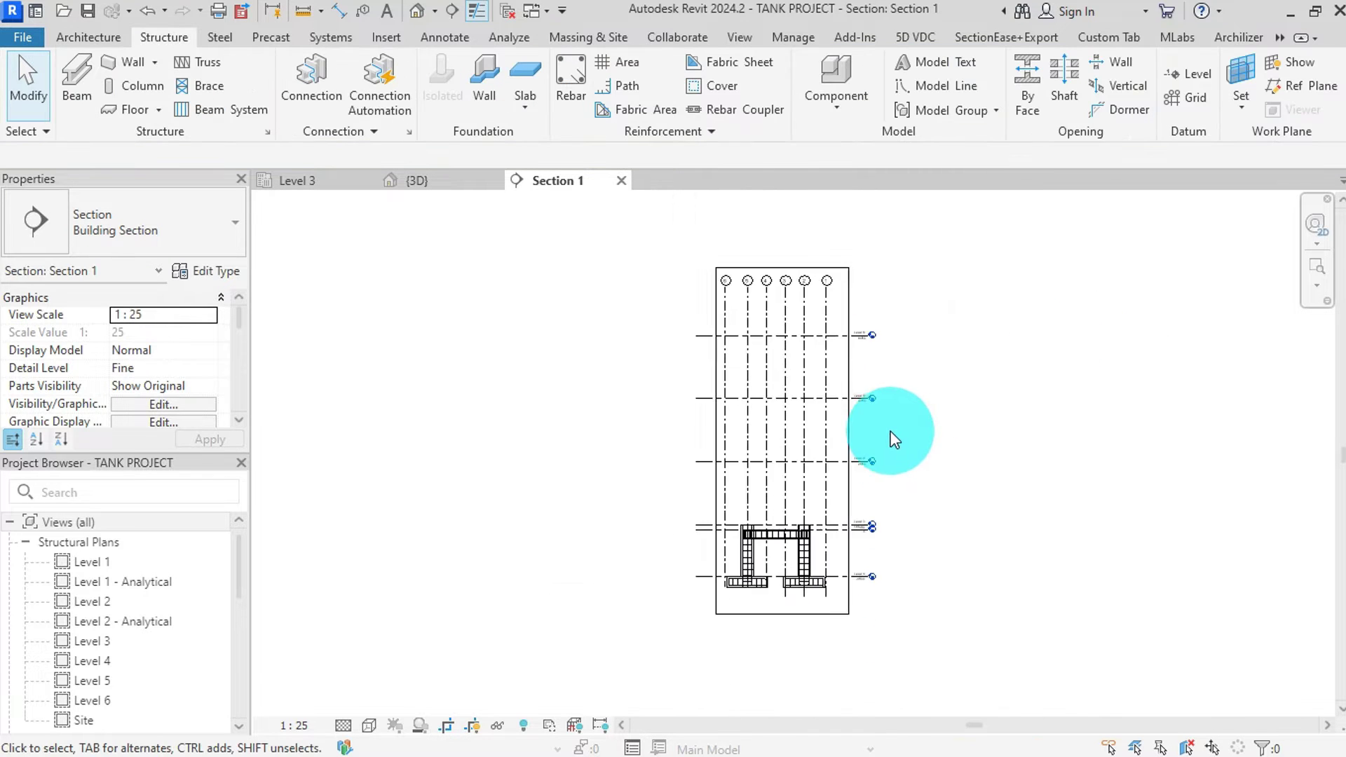
- Override the grids' graphics by category in the Section 1 view so that all grids display as halftone
scroll(894, 438, up, 3)
click(826, 368)
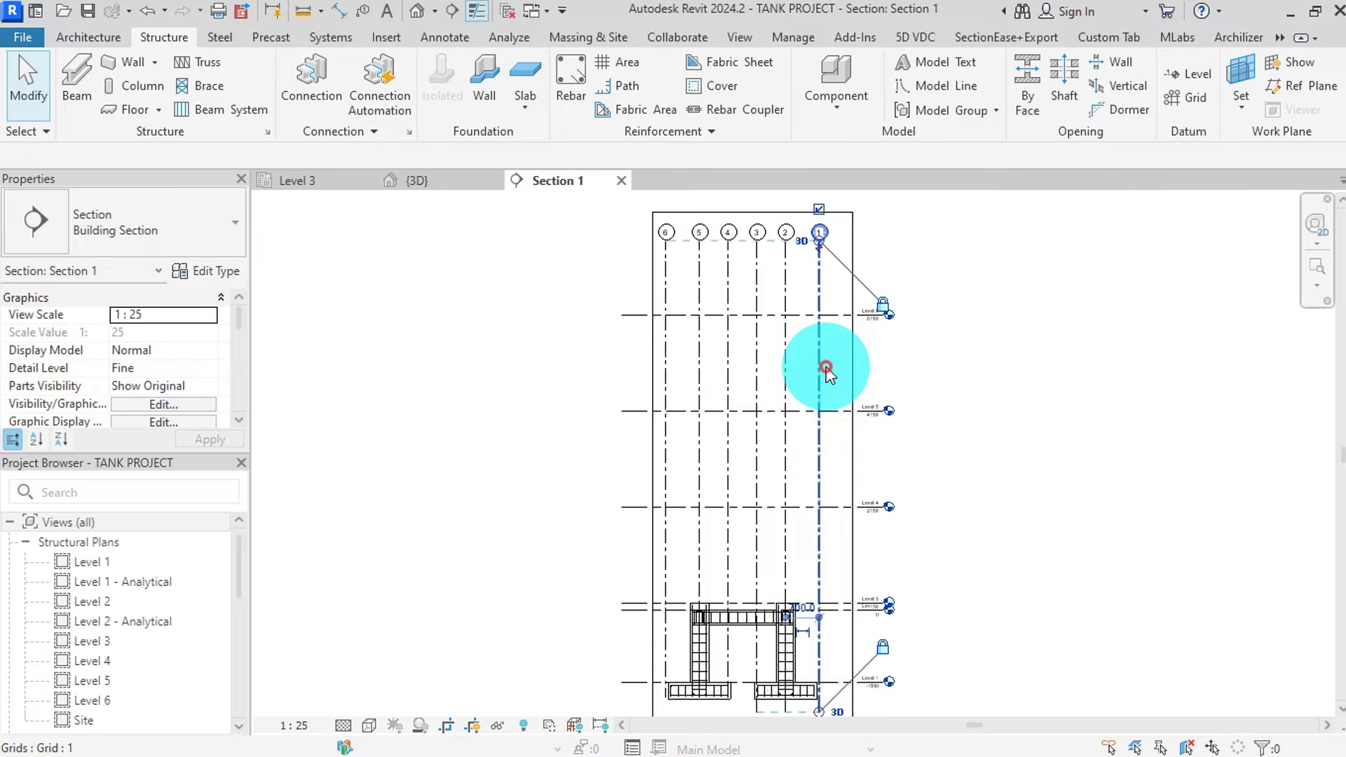
right_click(826, 368)
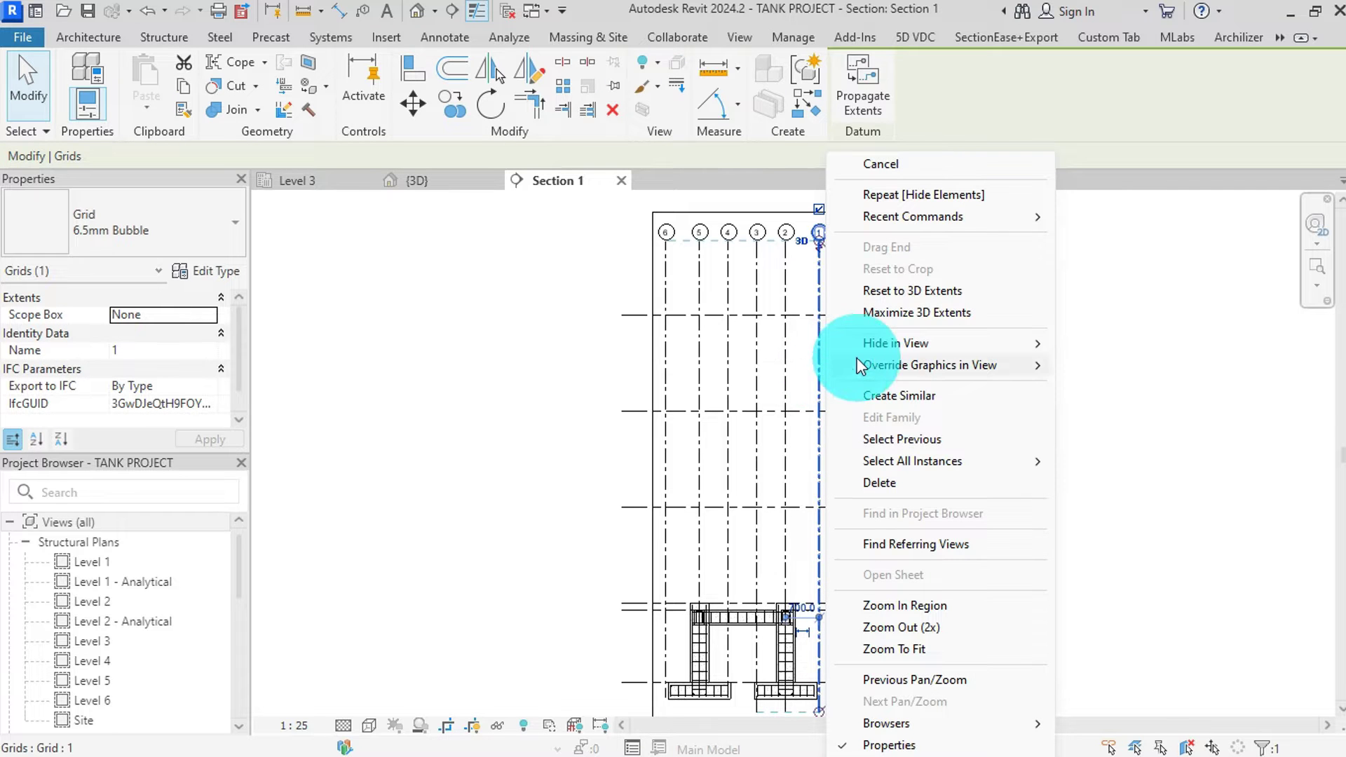
mouse_move(1022, 363)
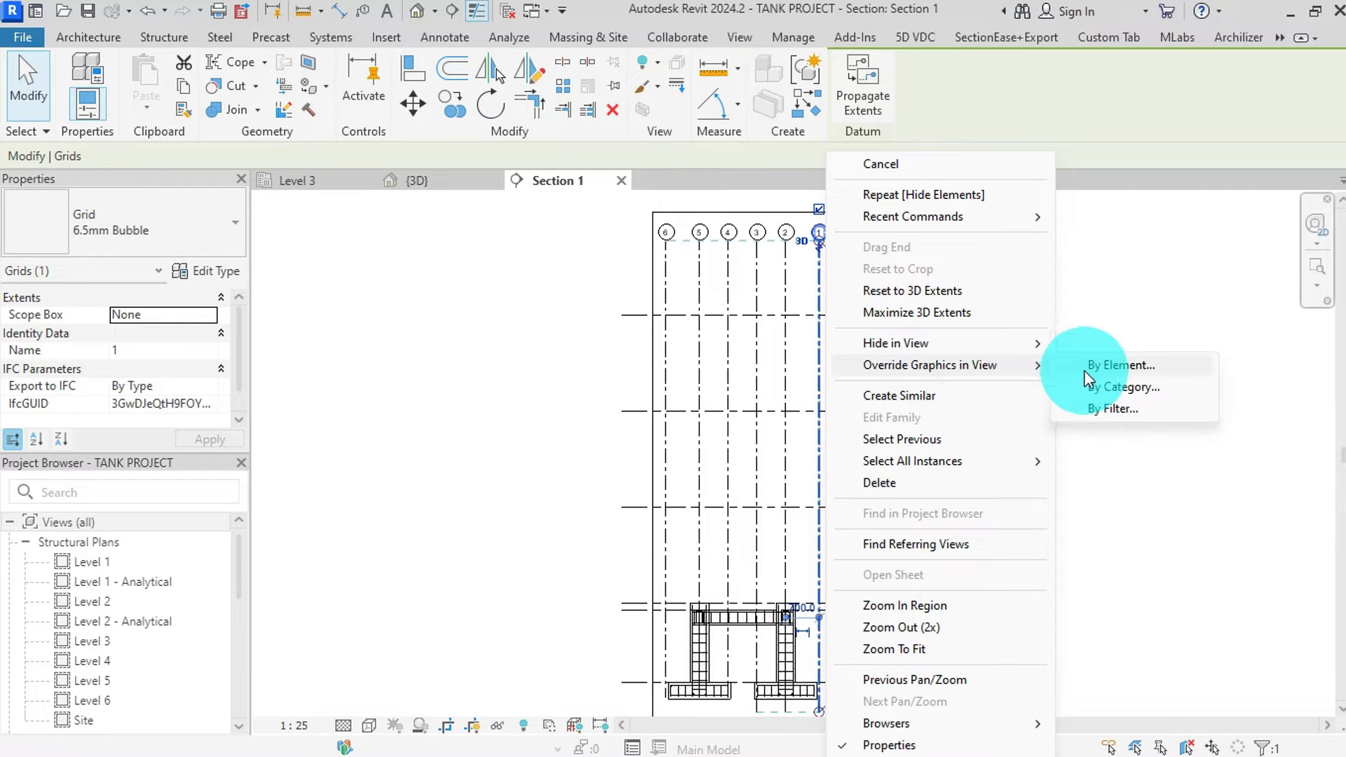
click(1102, 390)
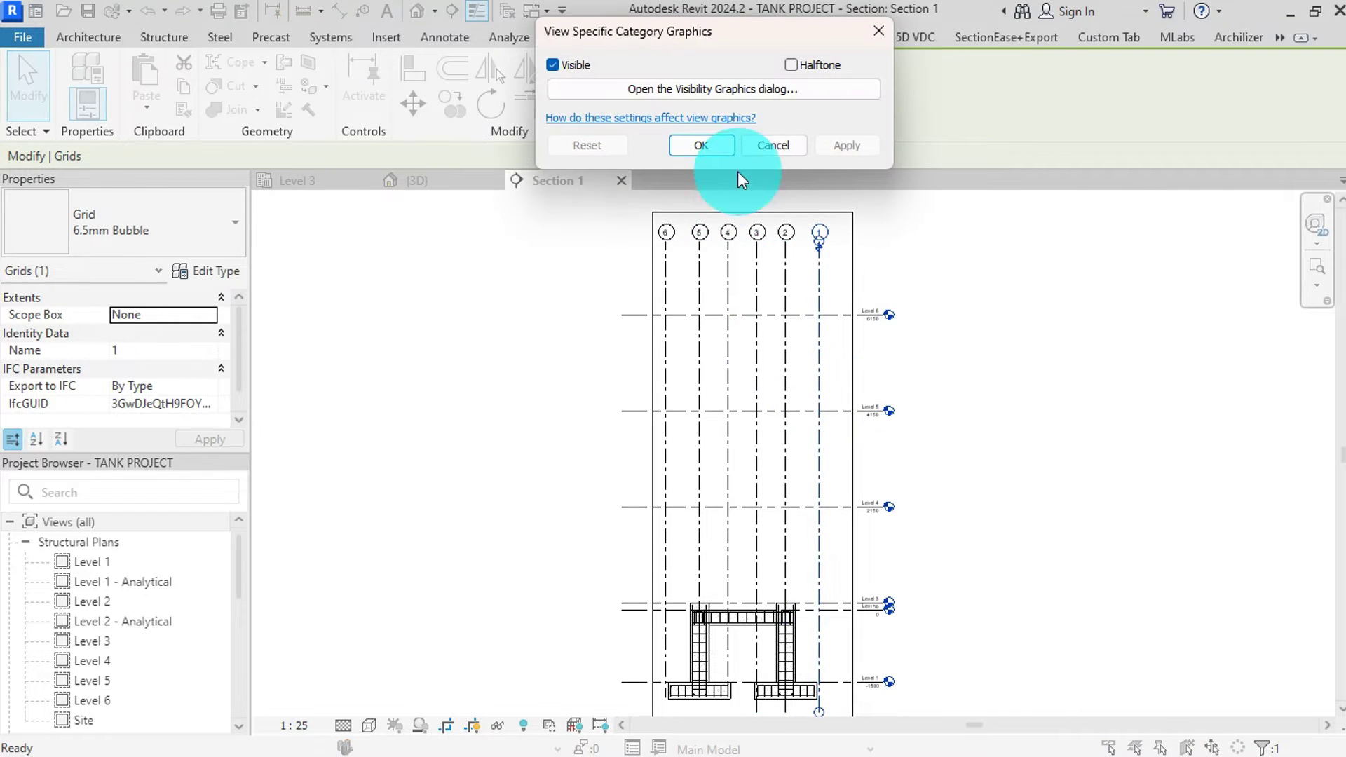
click(792, 70)
click(847, 146)
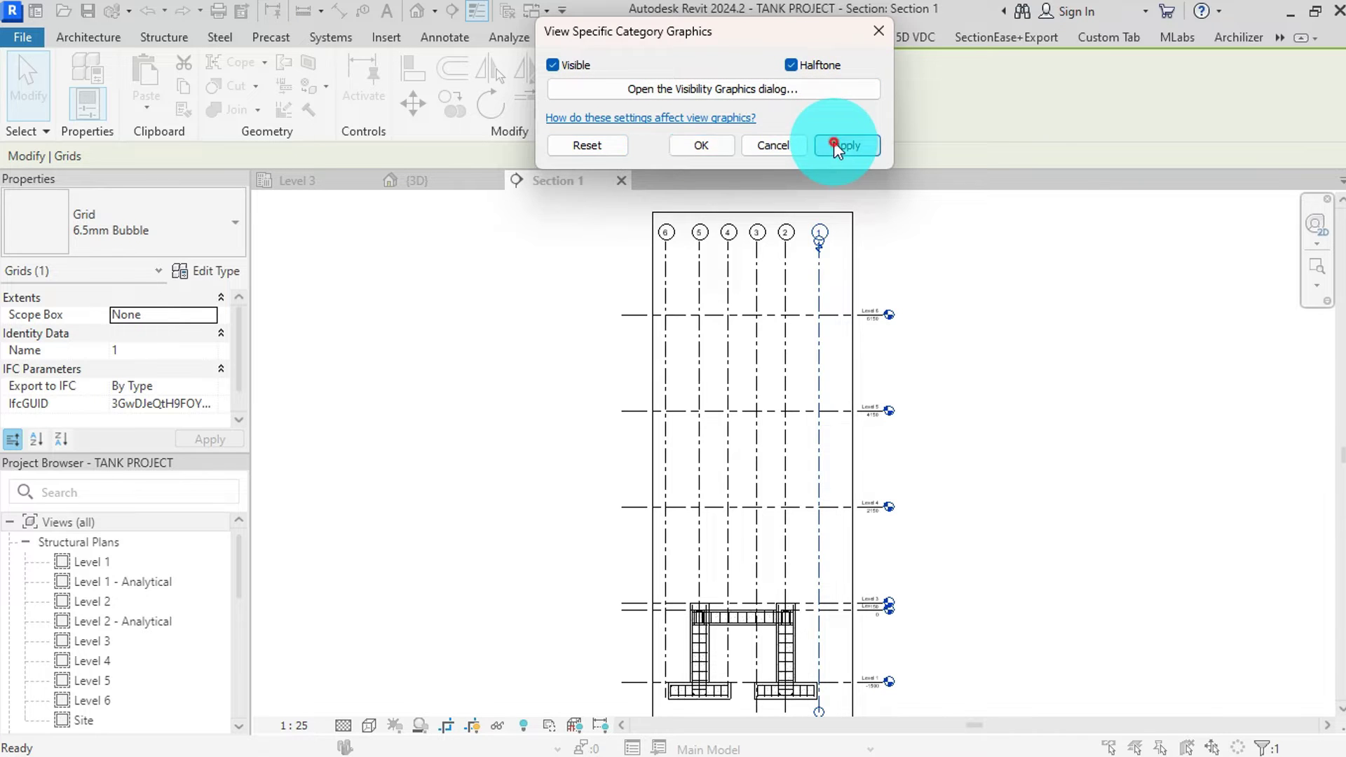
click(703, 146)
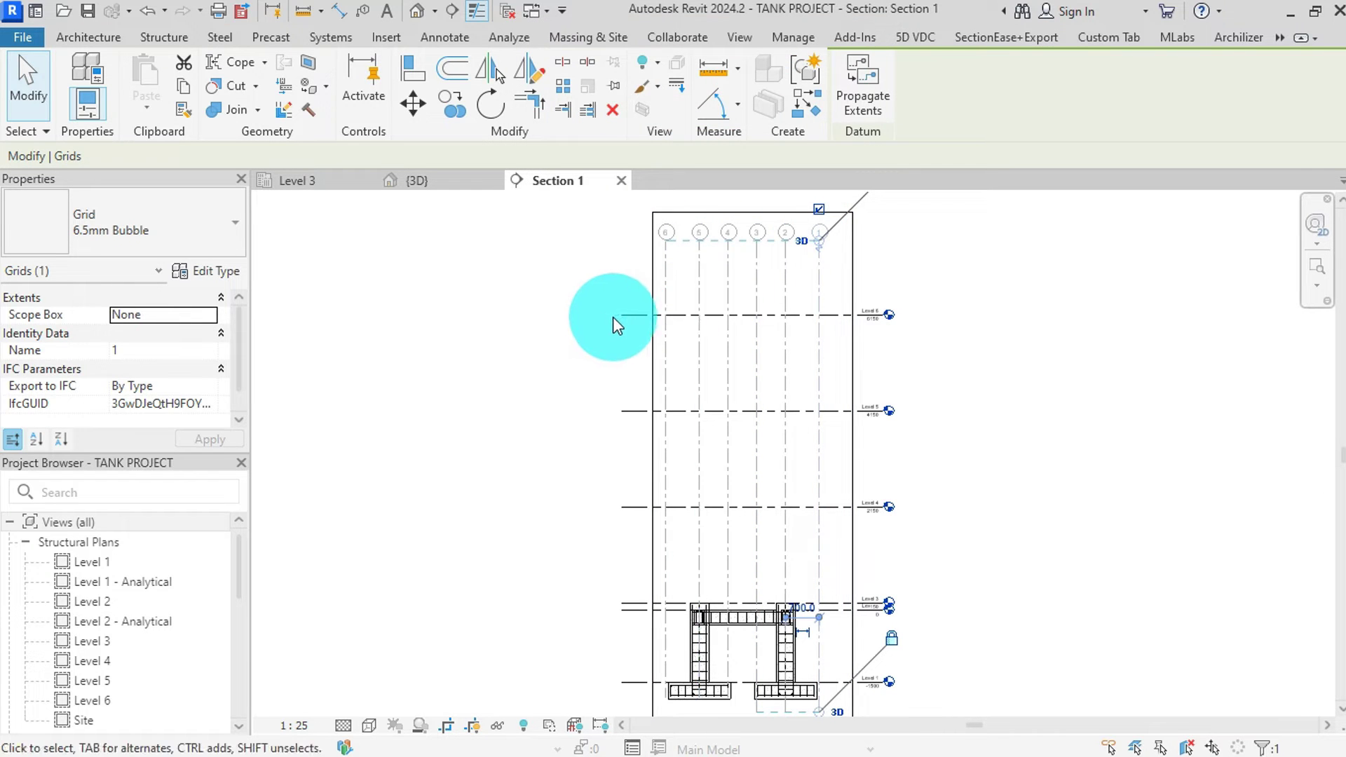
- Override the levels' graphics by category in the Section 1 view so that all levels display as halftone
click(630, 317)
right_click(628, 316)
mouse_move(838, 371)
click(943, 387)
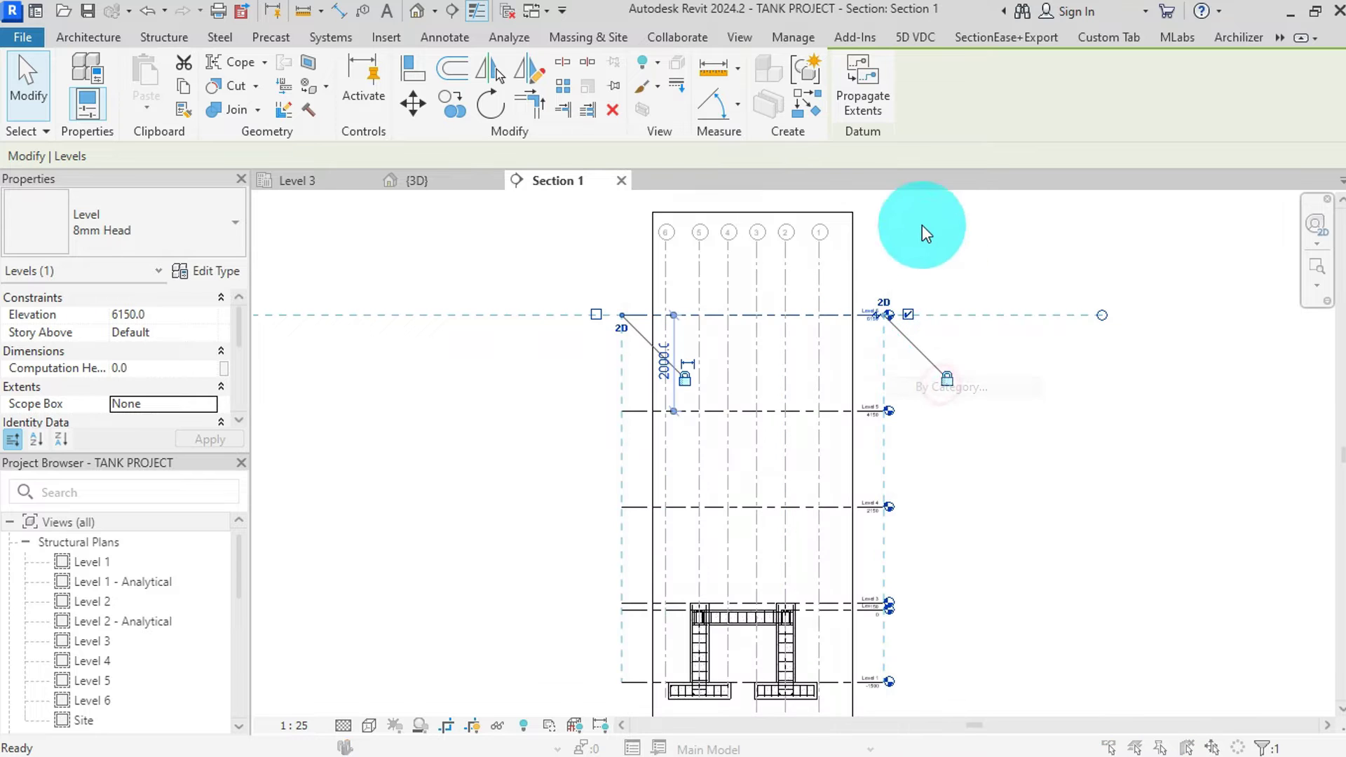
click(806, 69)
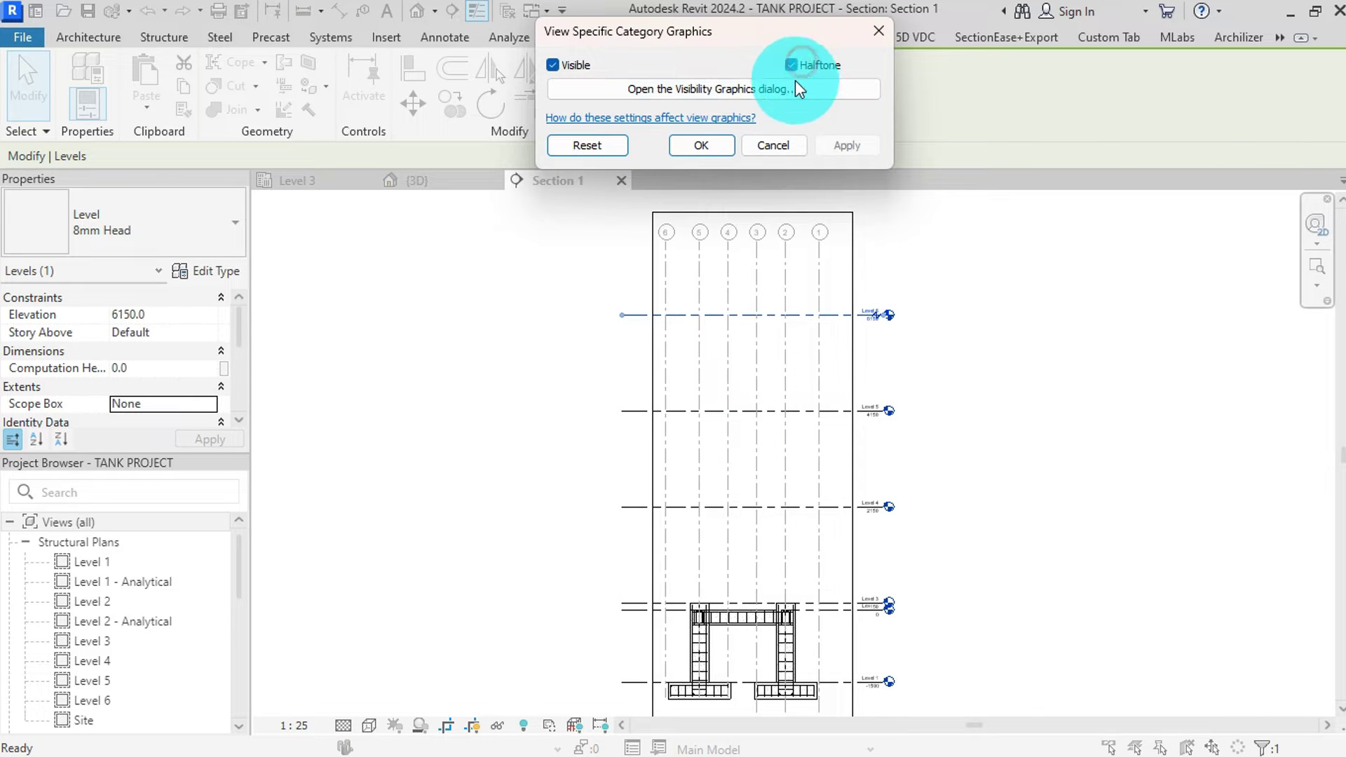
click(847, 146)
click(709, 145)
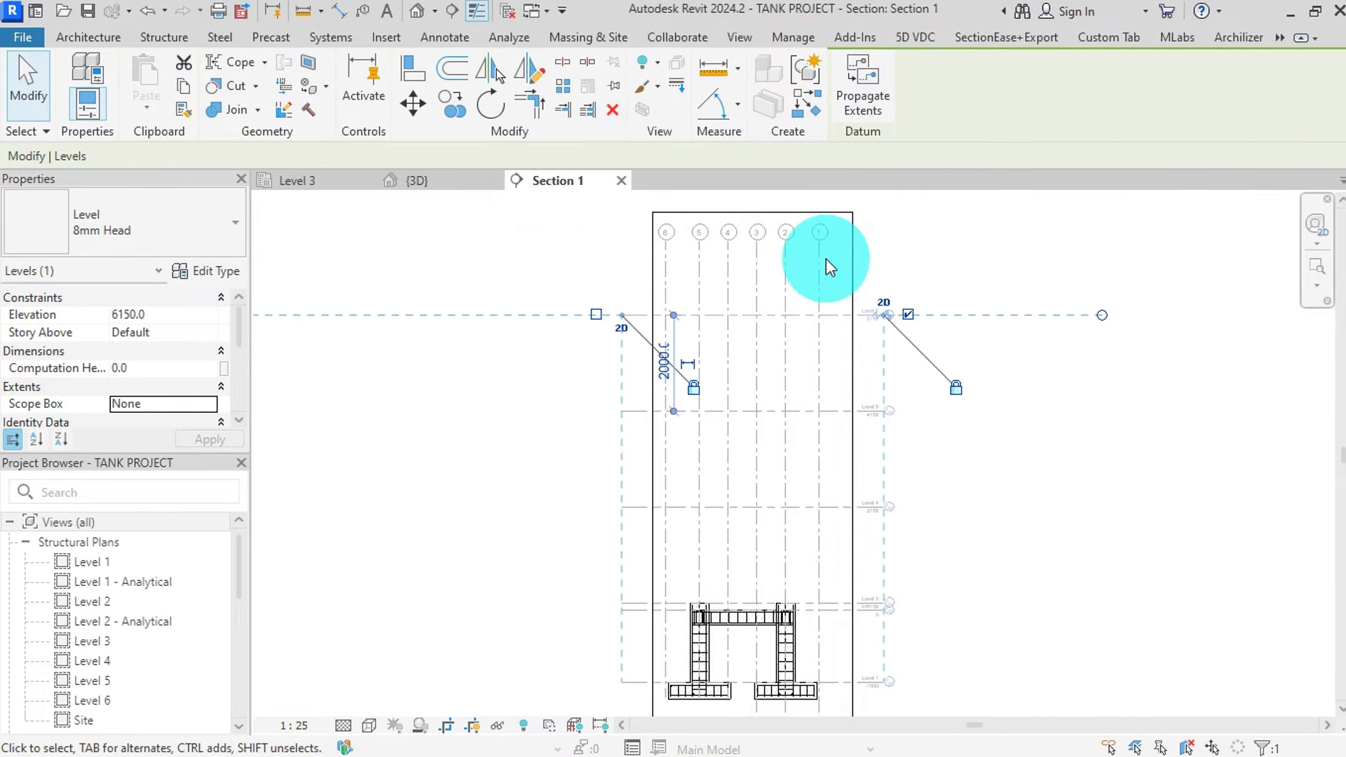
click(974, 261)
scroll(782, 369, up, 2)
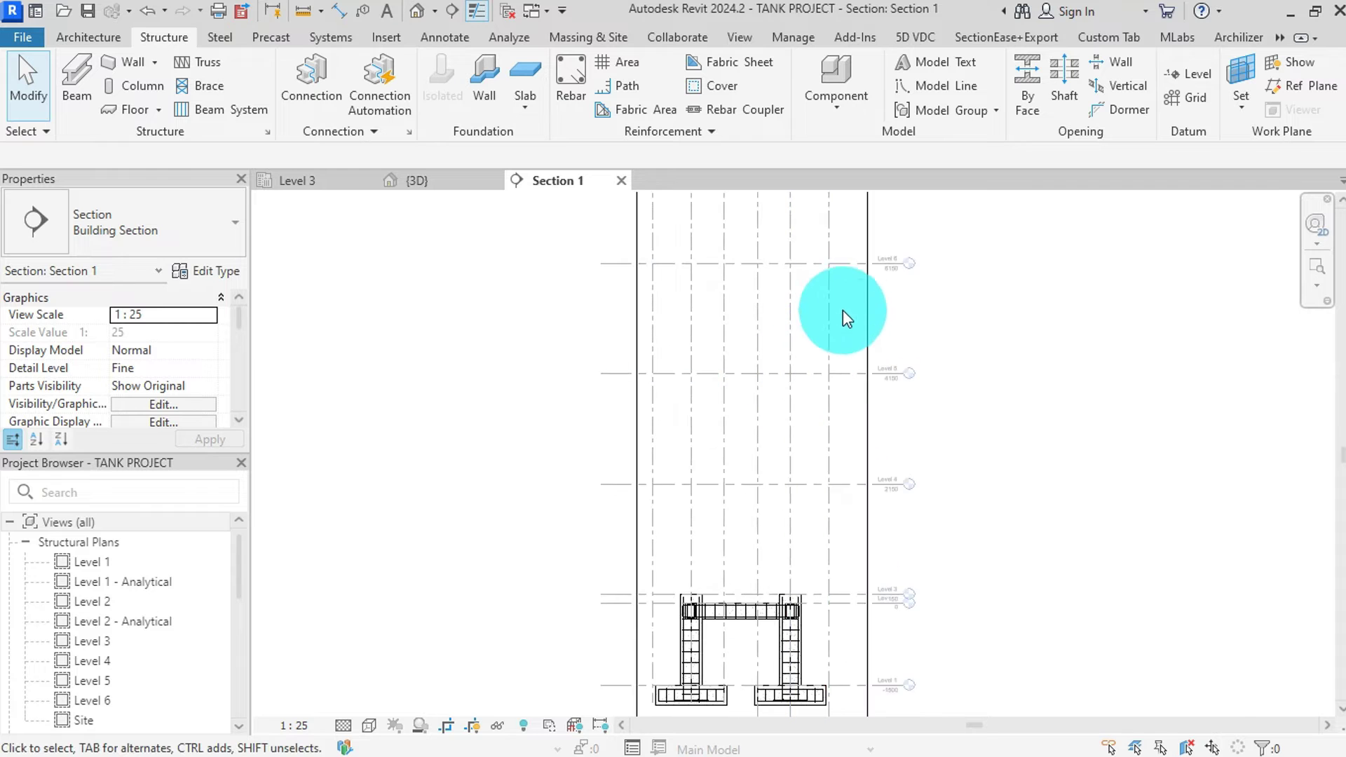
- Hide the crop region boundary as an element in the Section 1 view
scroll(851, 294, down, 2)
click(860, 251)
right_click(859, 250)
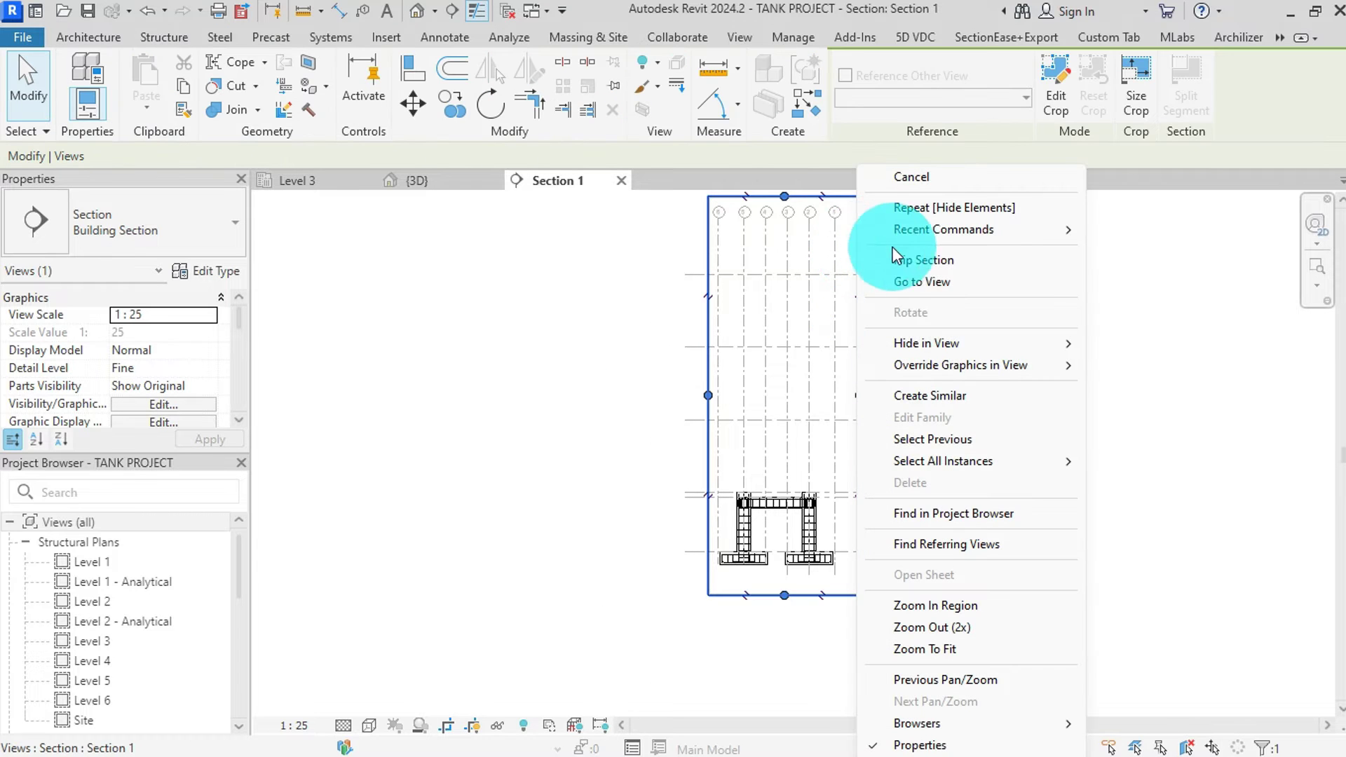
mouse_move(1065, 341)
click(1130, 341)
scroll(798, 344, up, 5)
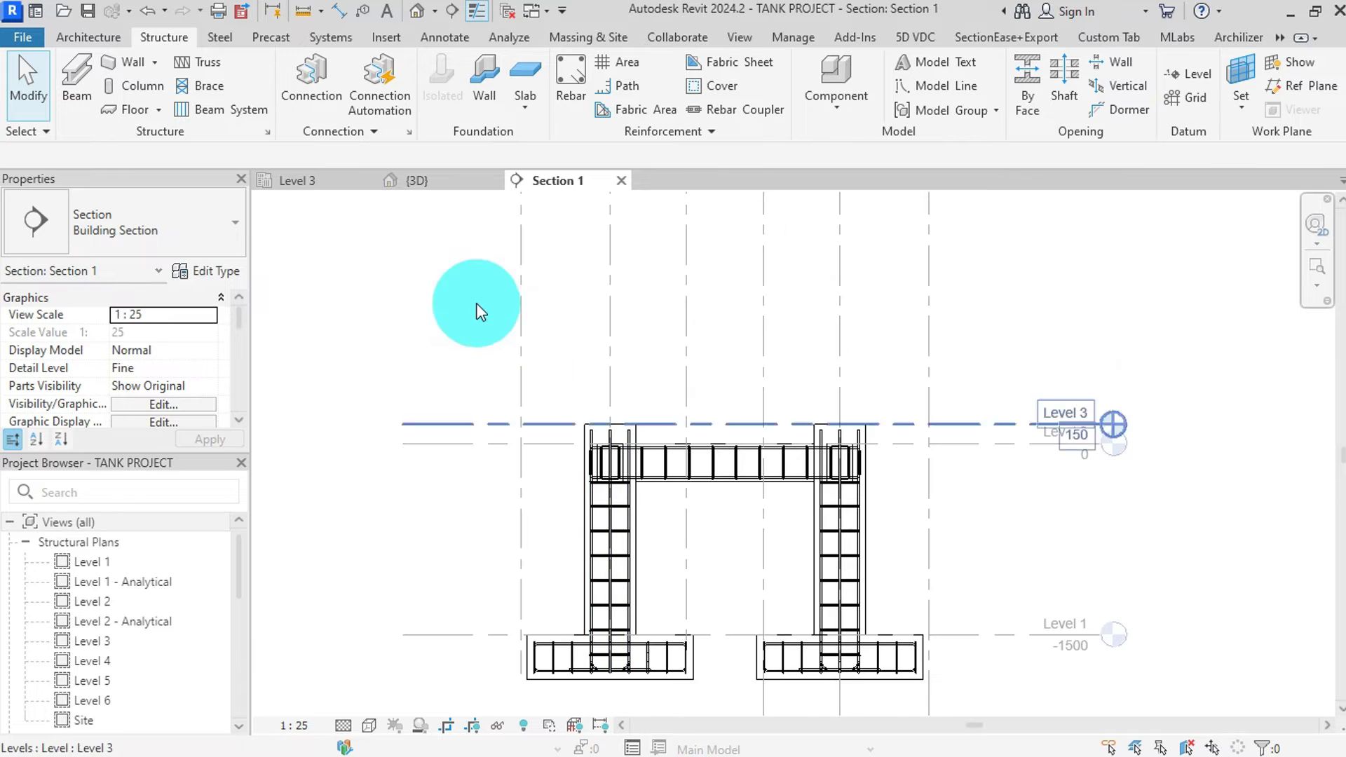
- Expand the building sections in the project's view list and open the Section 2 view
click(316, 182)
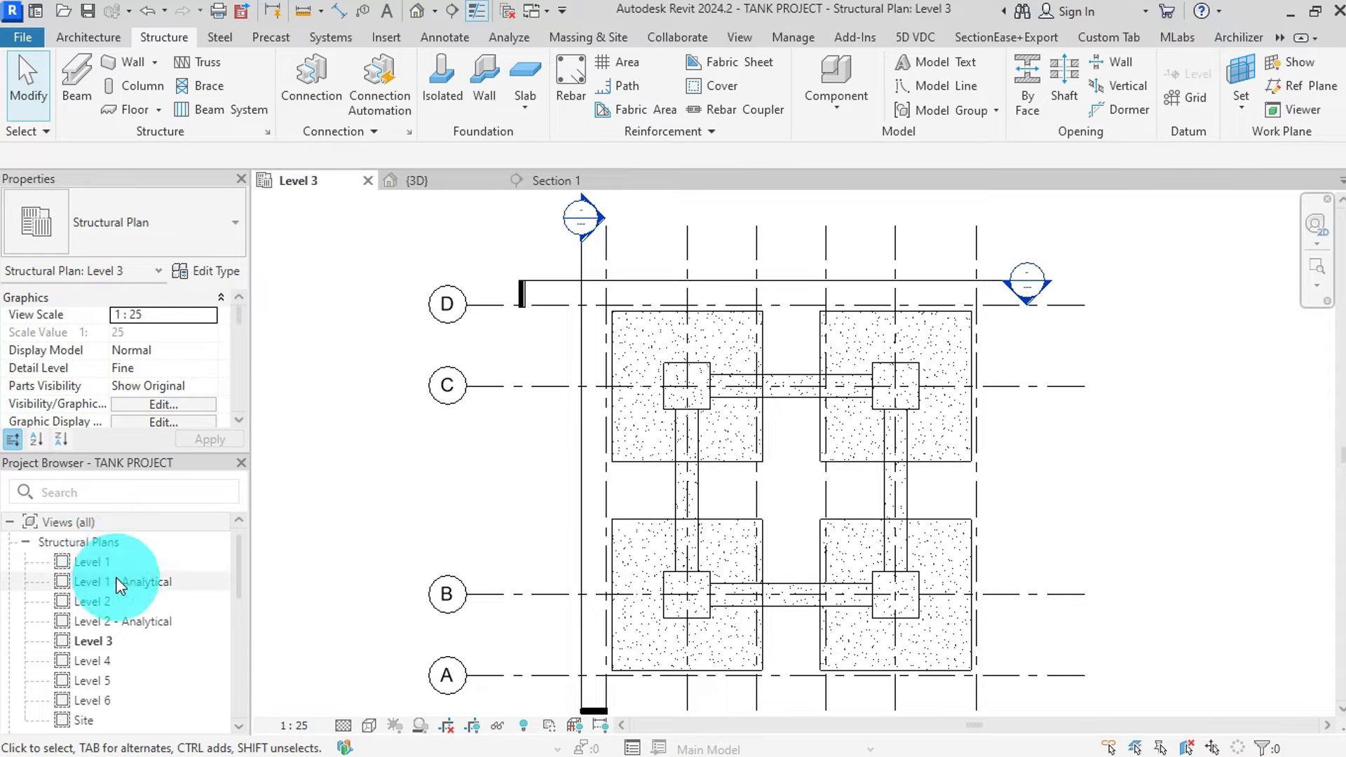
scroll(112, 575, down, 4)
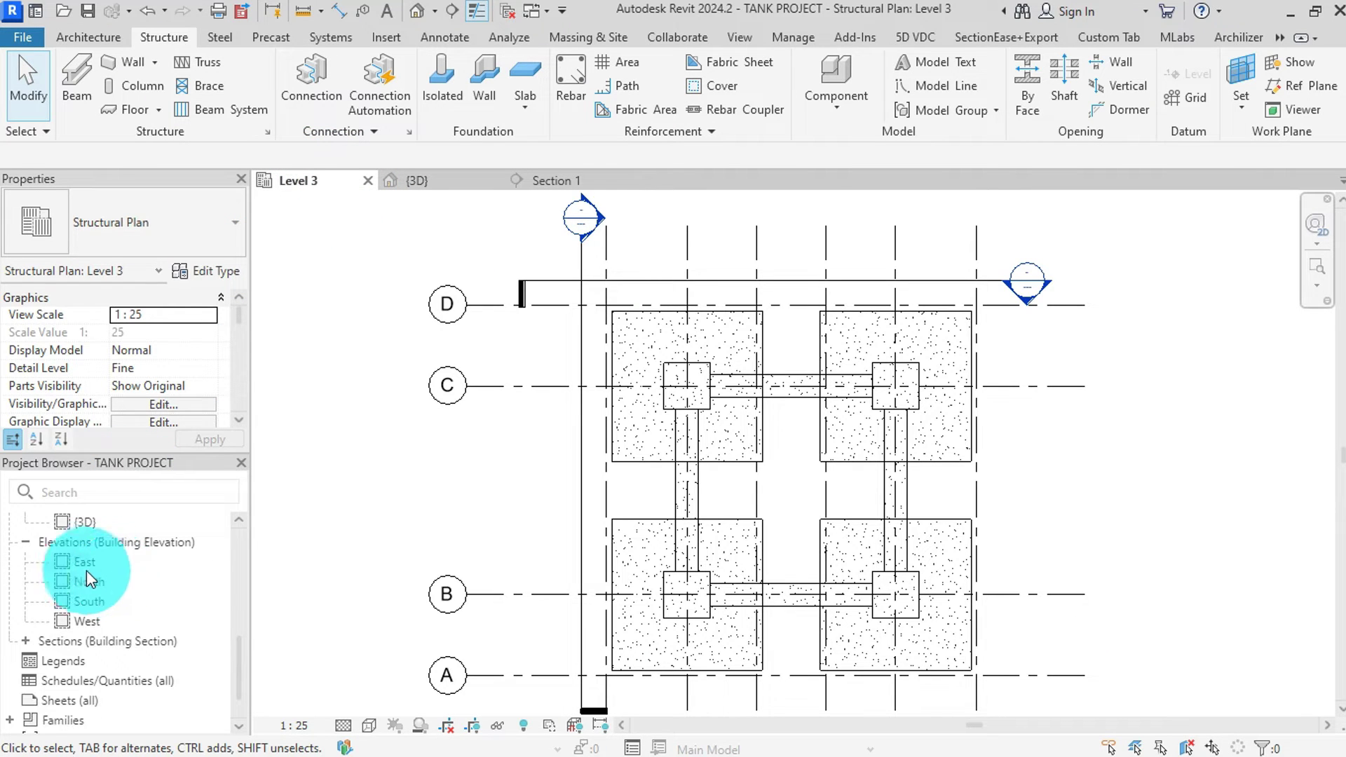
click(26, 641)
double_click(63, 681)
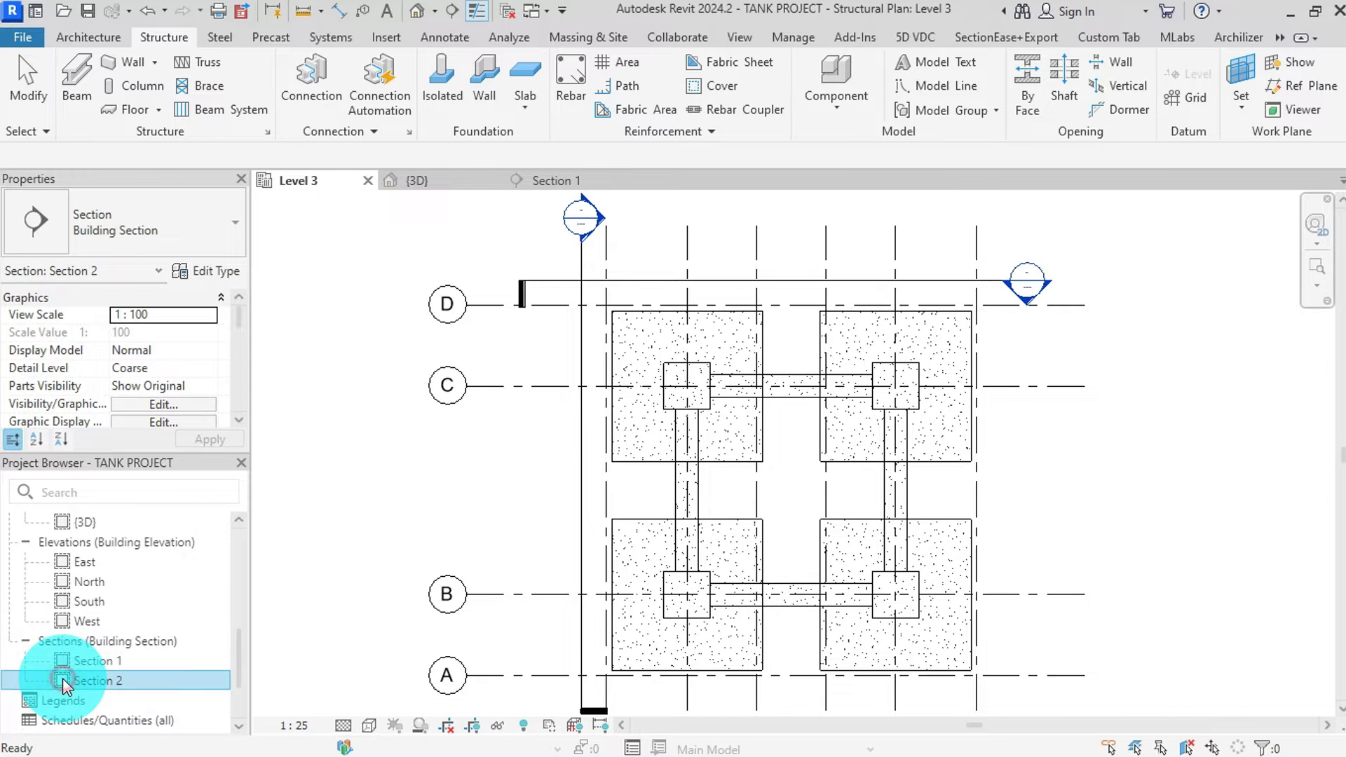
- Set the Section 2 view's scale to 1:25 and detail level to Fine, and choose its visual style
click(293, 725)
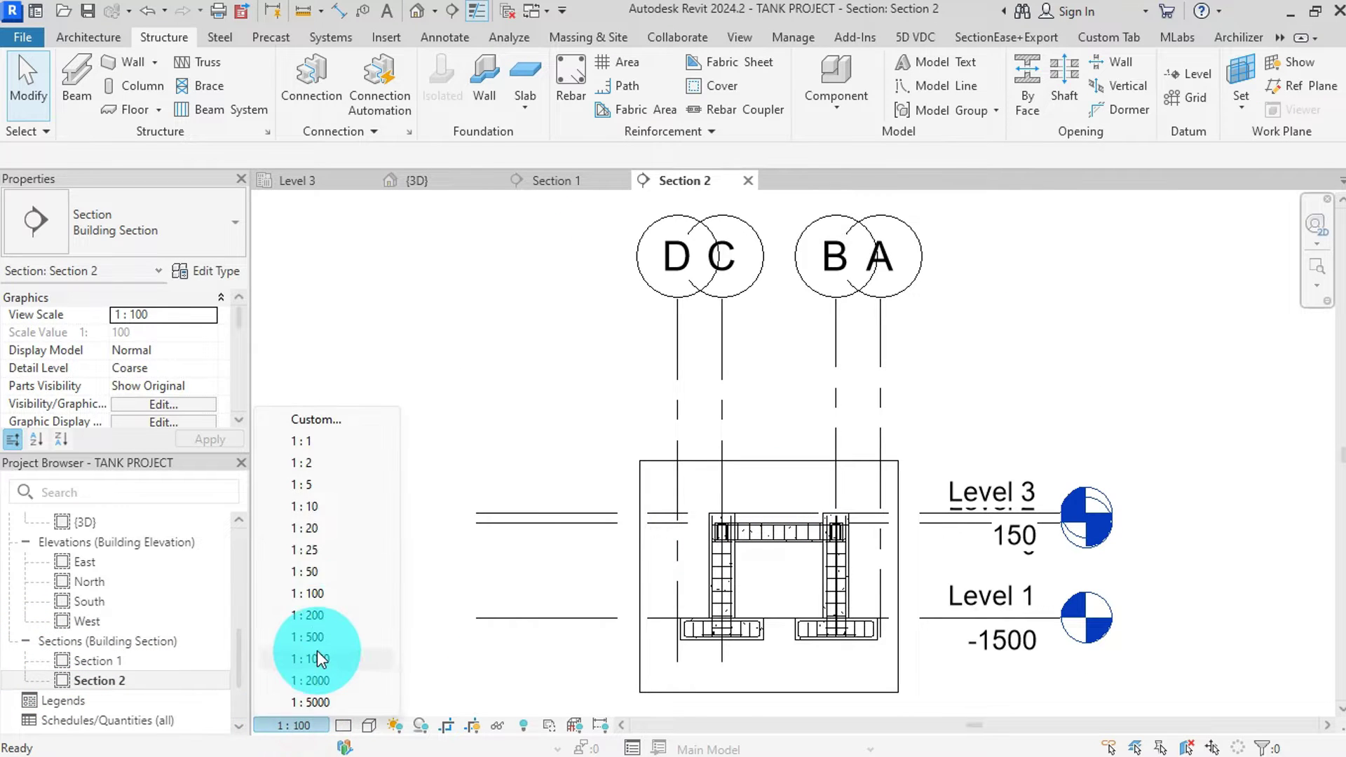
click(313, 550)
click(343, 726)
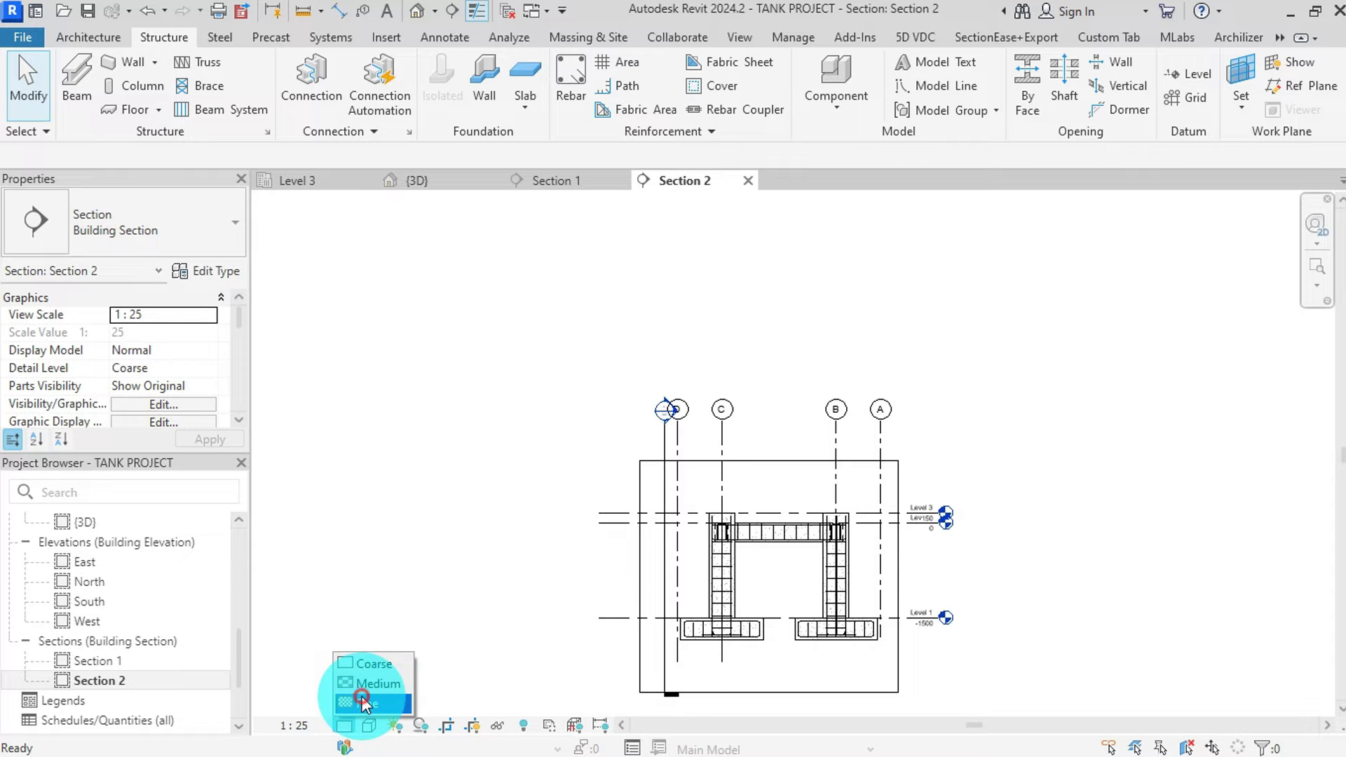
click(368, 726)
click(420, 608)
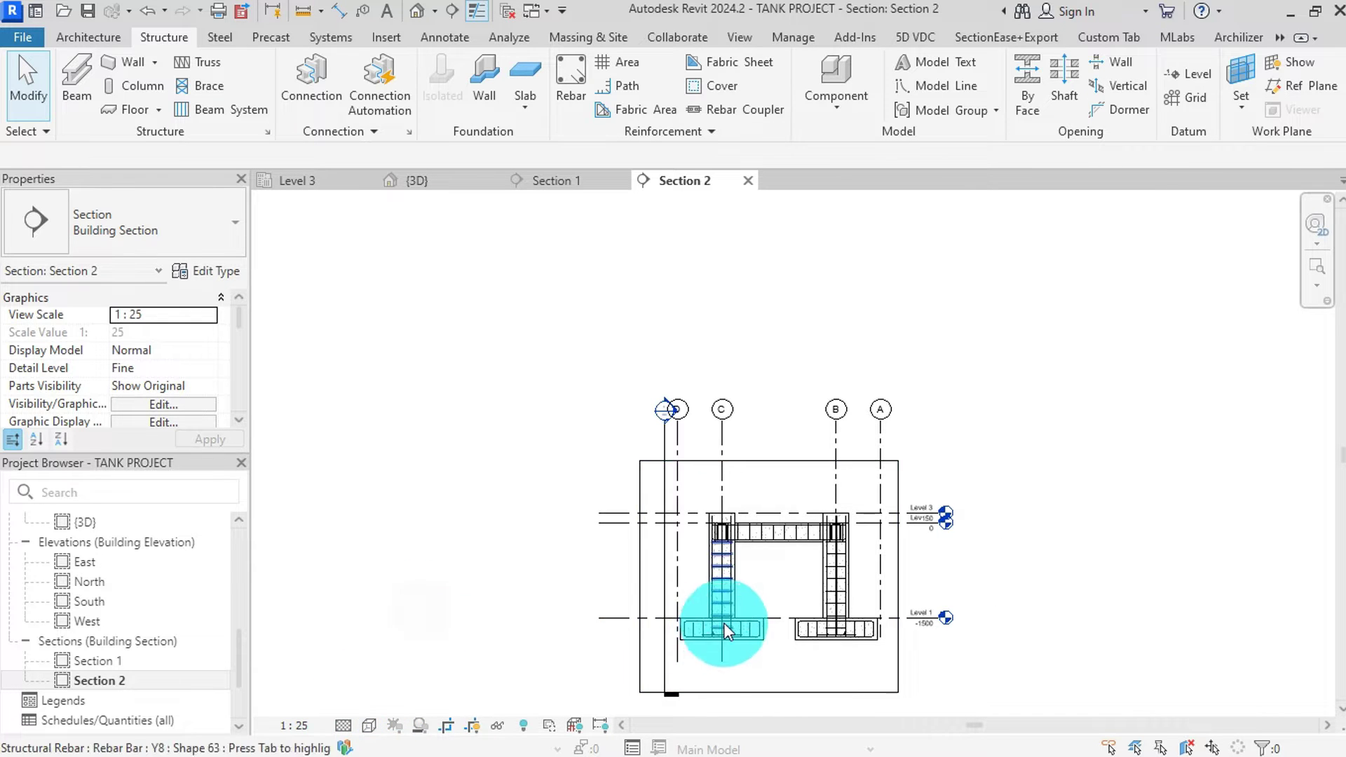
- Extend the Section 2 view's crop region upward past Level 6 until its upper edge clears the grid bubbles
scroll(757, 610, down, 3)
click(775, 537)
drag(767, 540, 747, 257)
scroll(802, 319, up, 2)
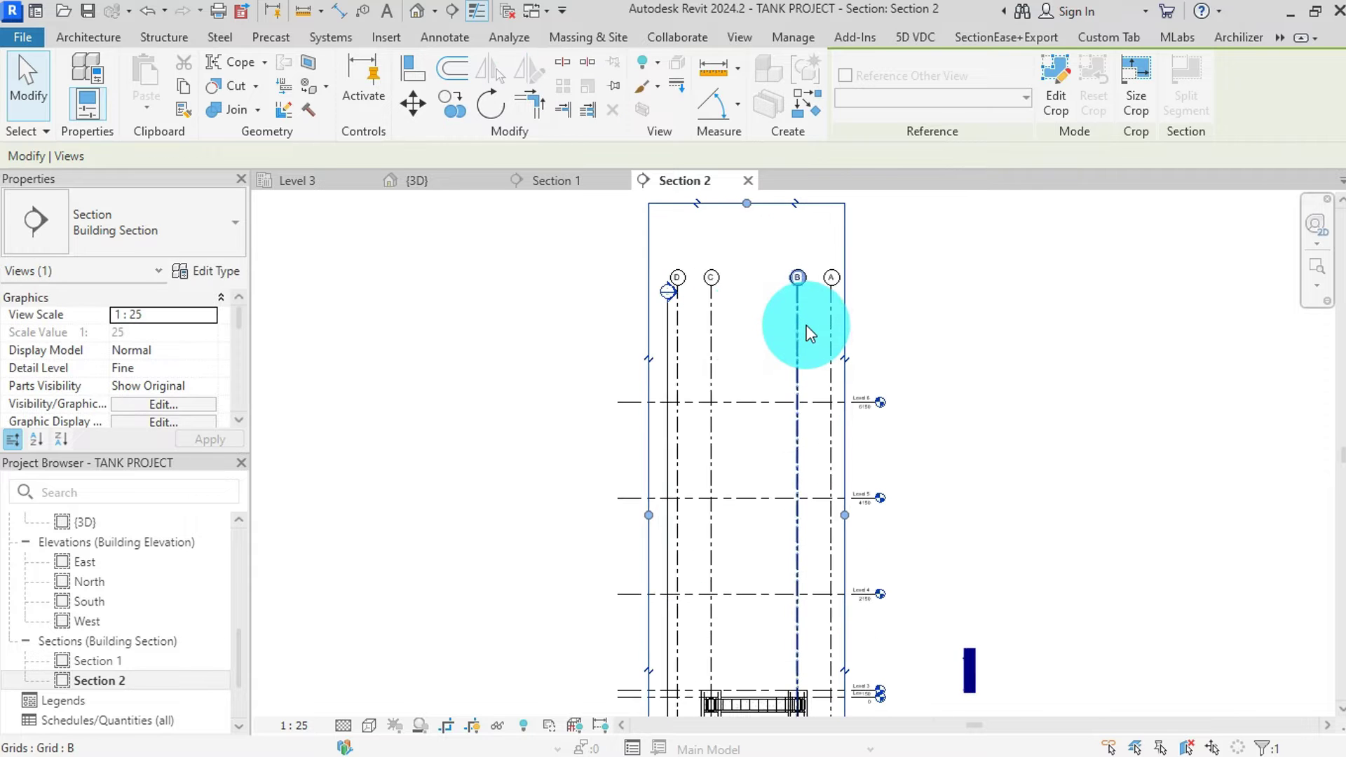
- Hide the Section 1 line beside grid D as an element in the Section 2 view
click(664, 339)
right_click(664, 339)
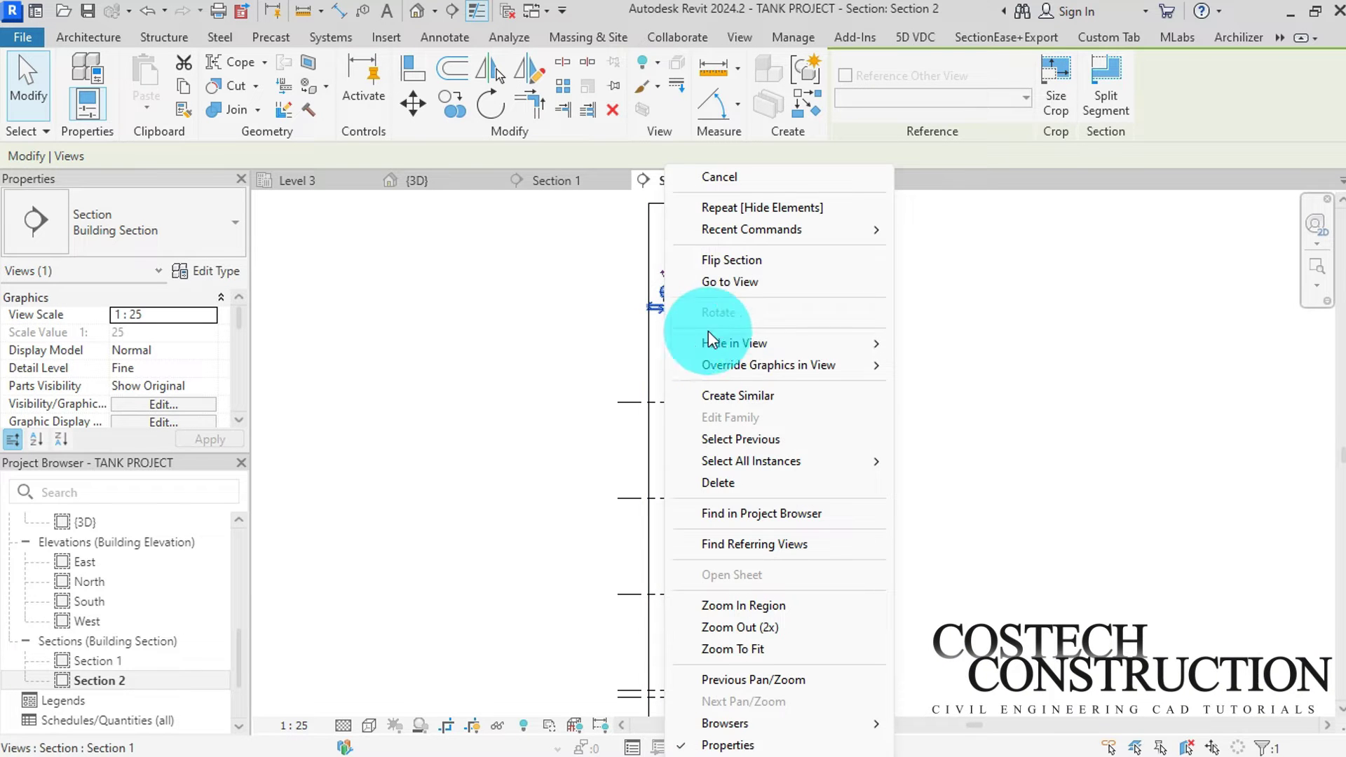
mouse_move(795, 346)
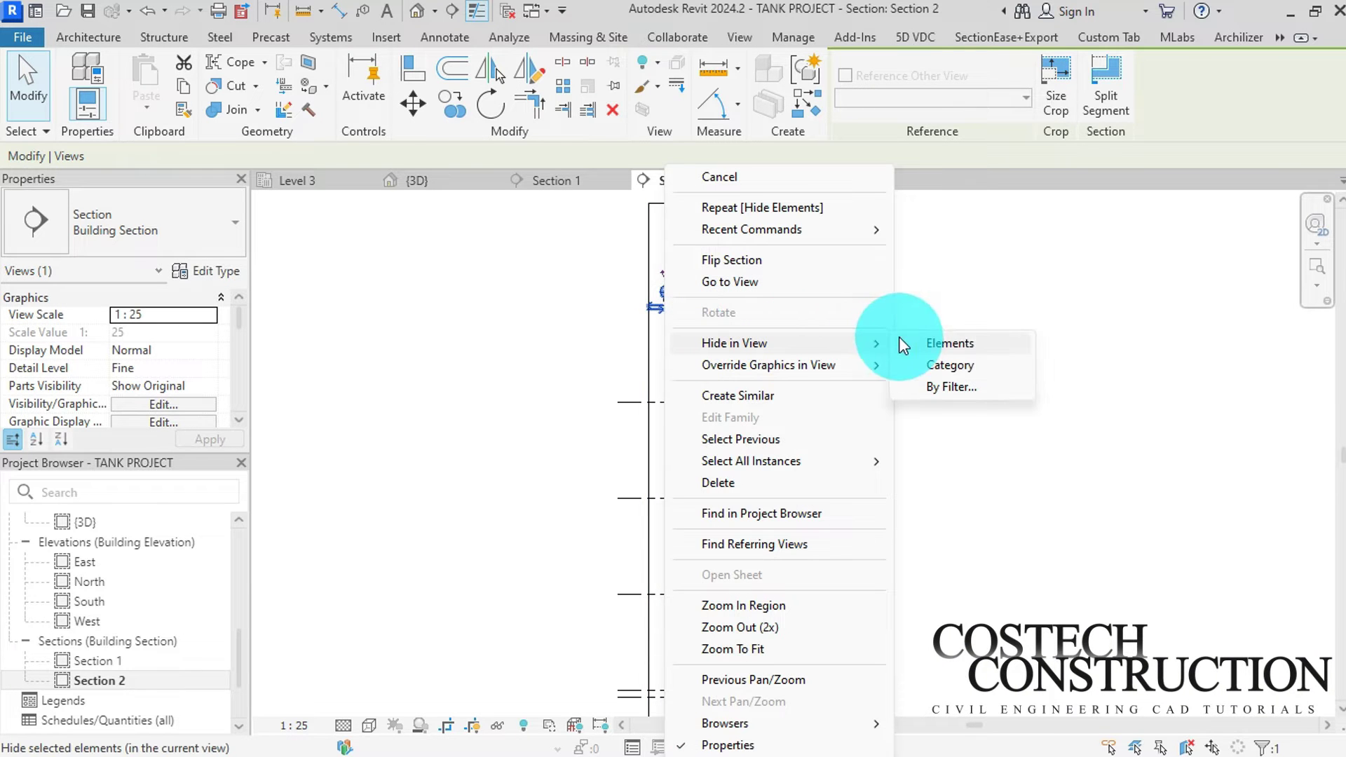
click(946, 346)
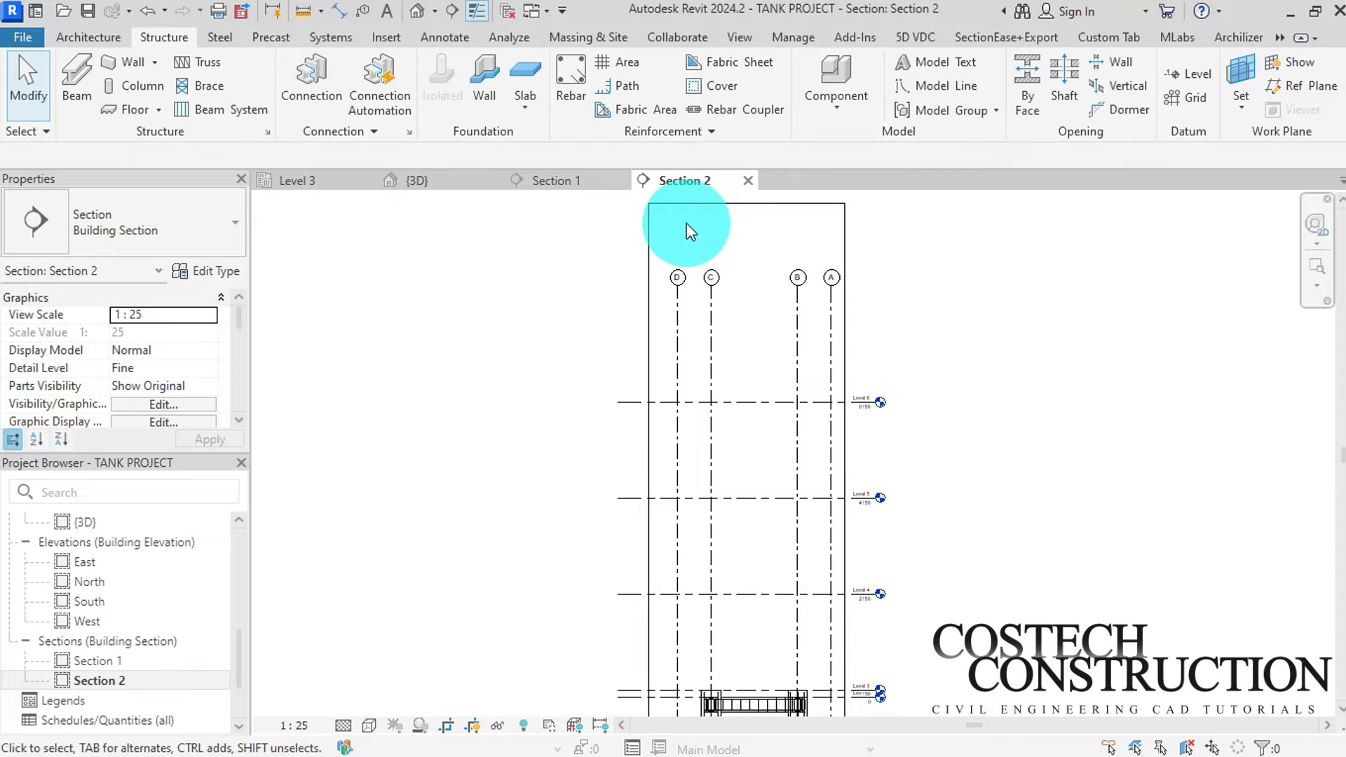
- Hide the crop region boundary as an element in the Section 2 view
click(665, 206)
right_click(665, 206)
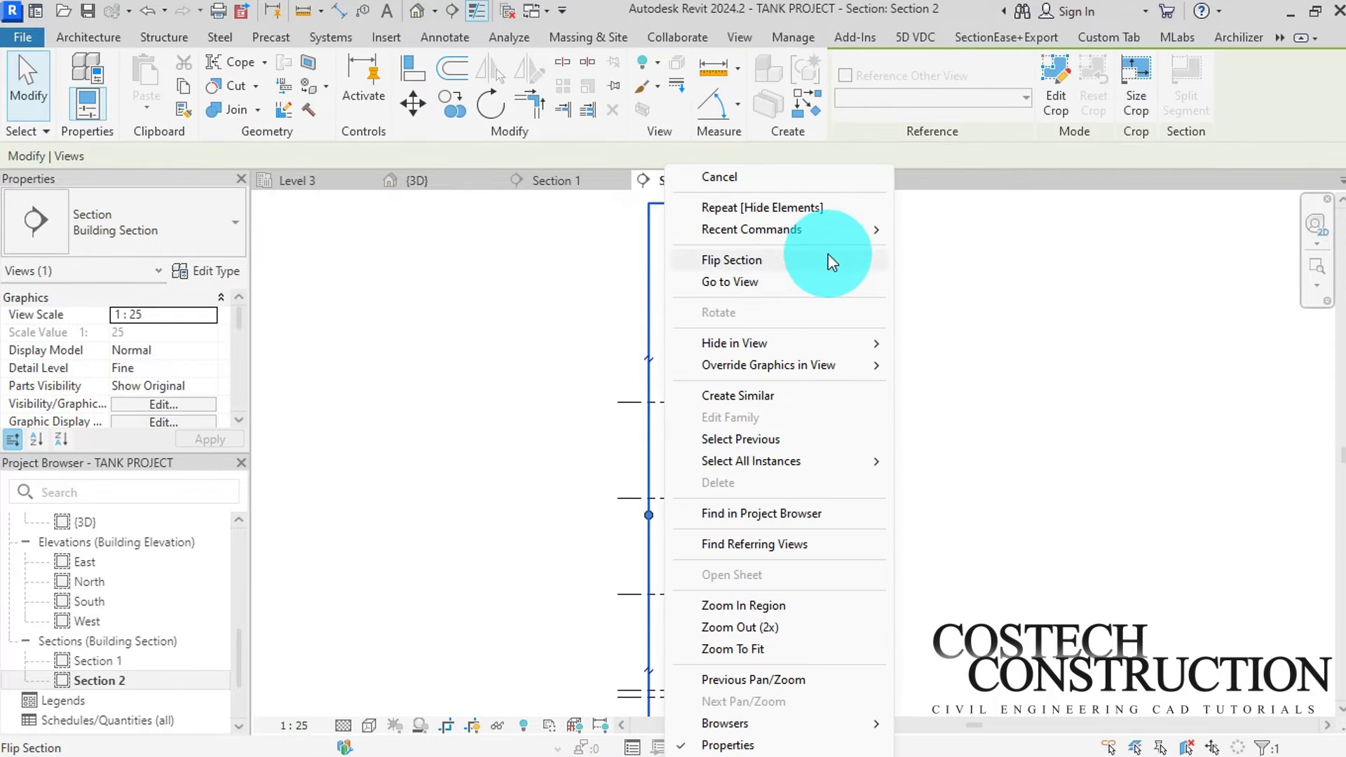
mouse_move(865, 344)
click(923, 342)
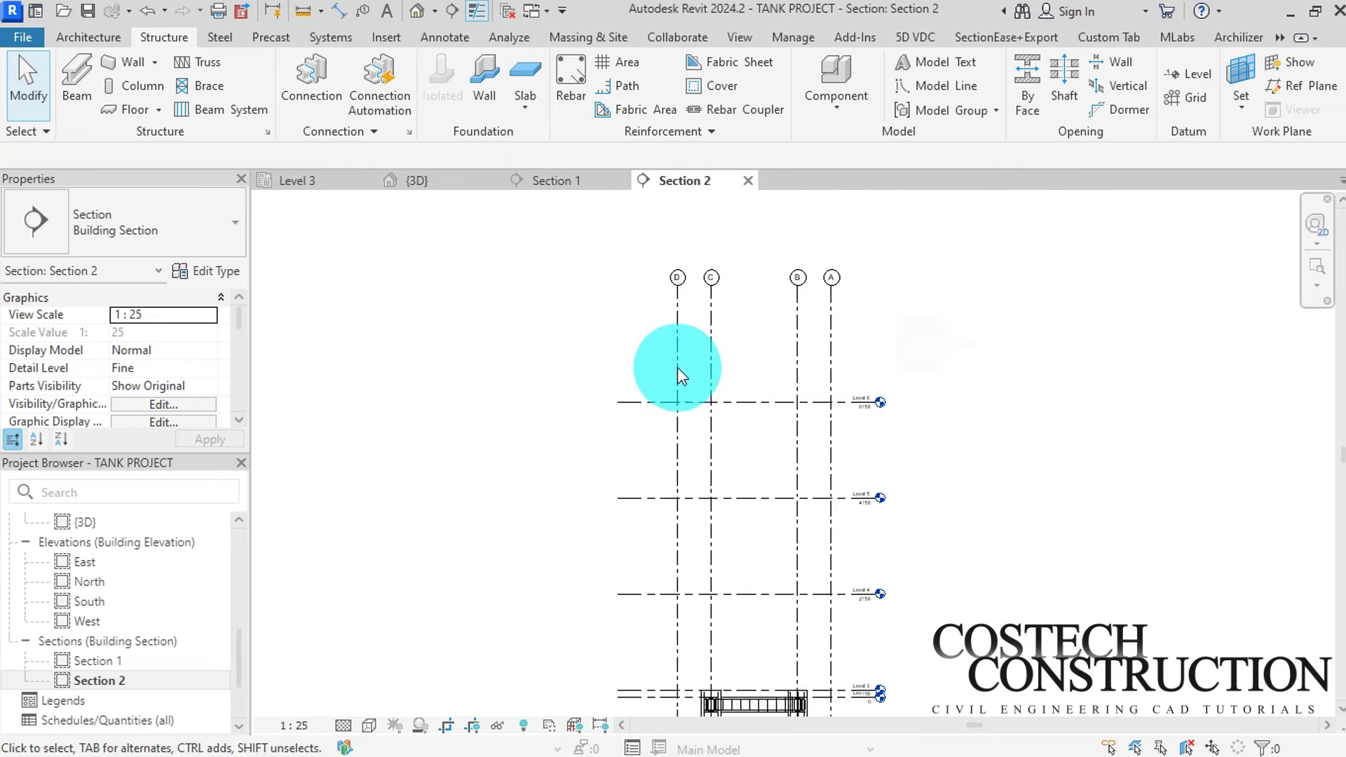
- Select grids D and C with the Level 6 line and override both categories to halftone in the Section 2 view
drag(743, 445, 630, 341)
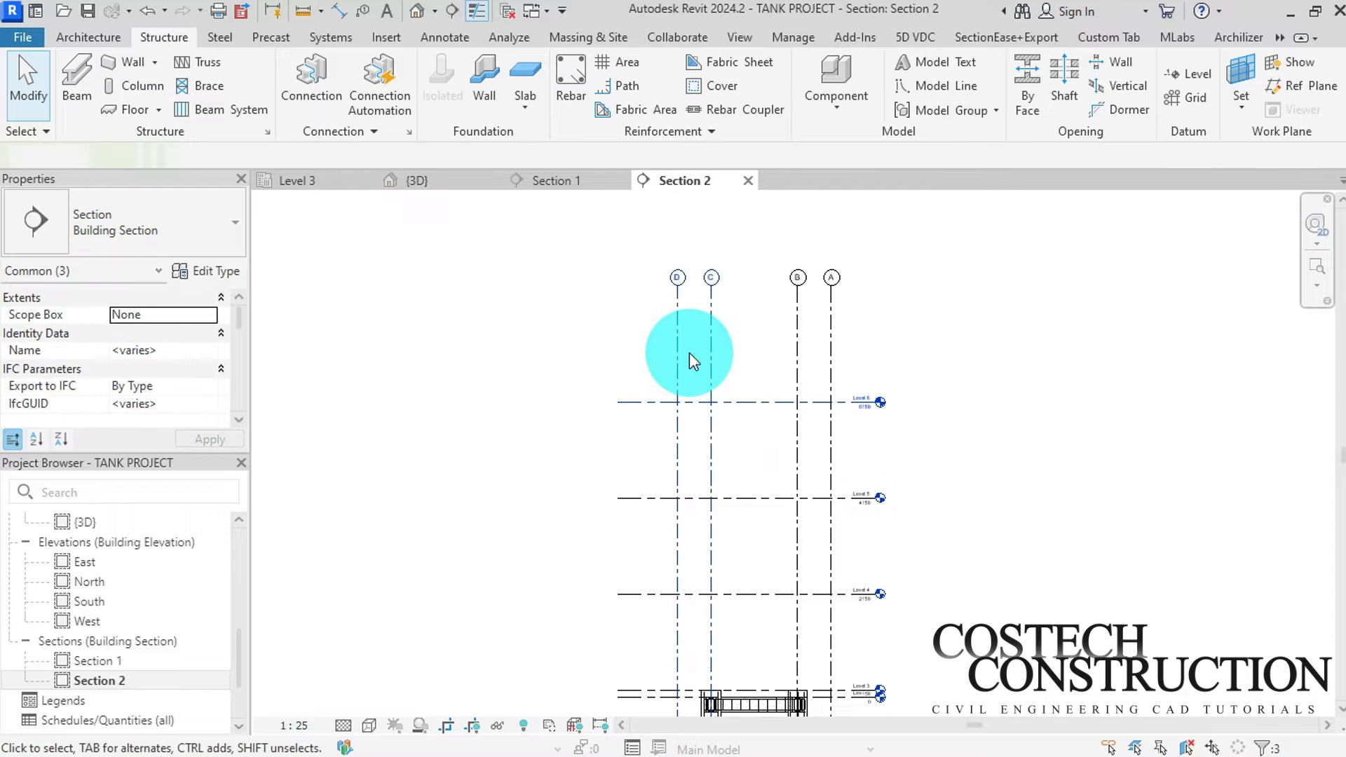
right_click(689, 361)
mouse_move(861, 365)
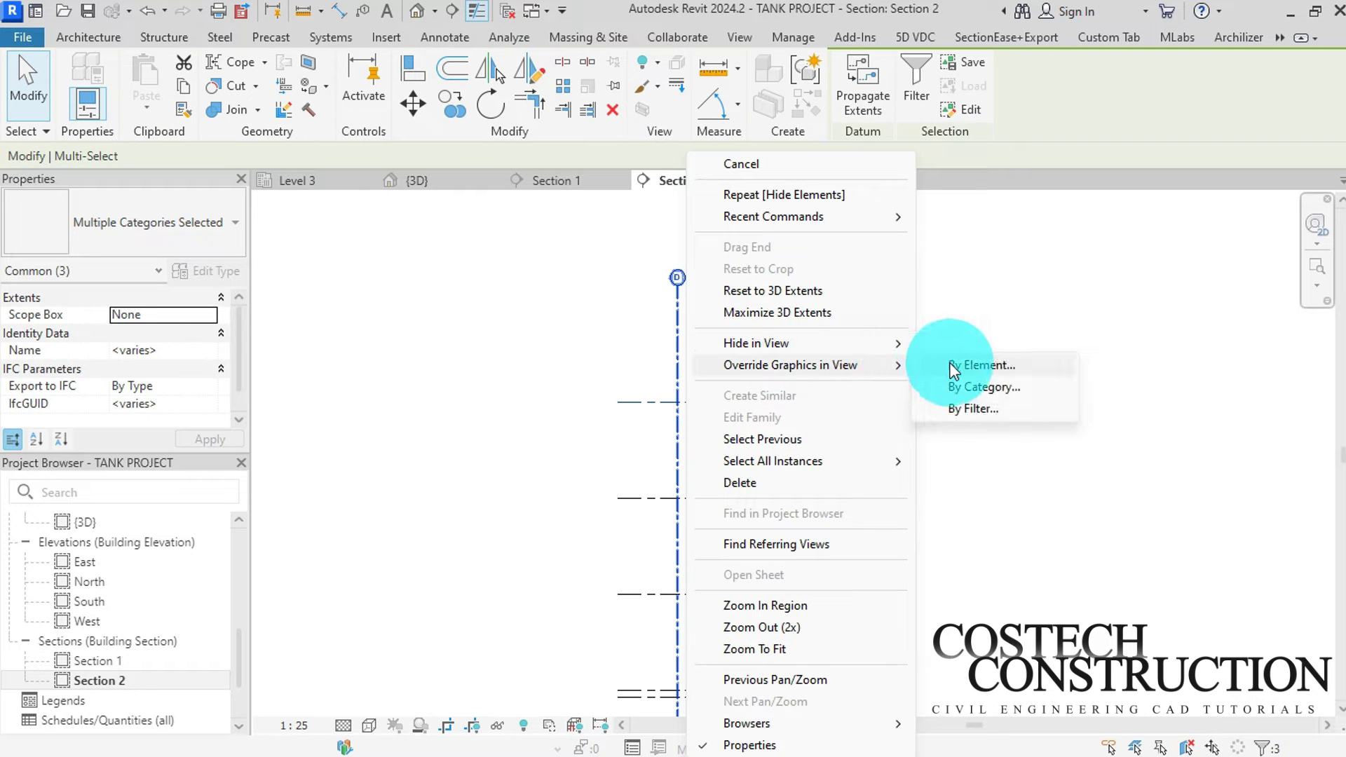
click(967, 385)
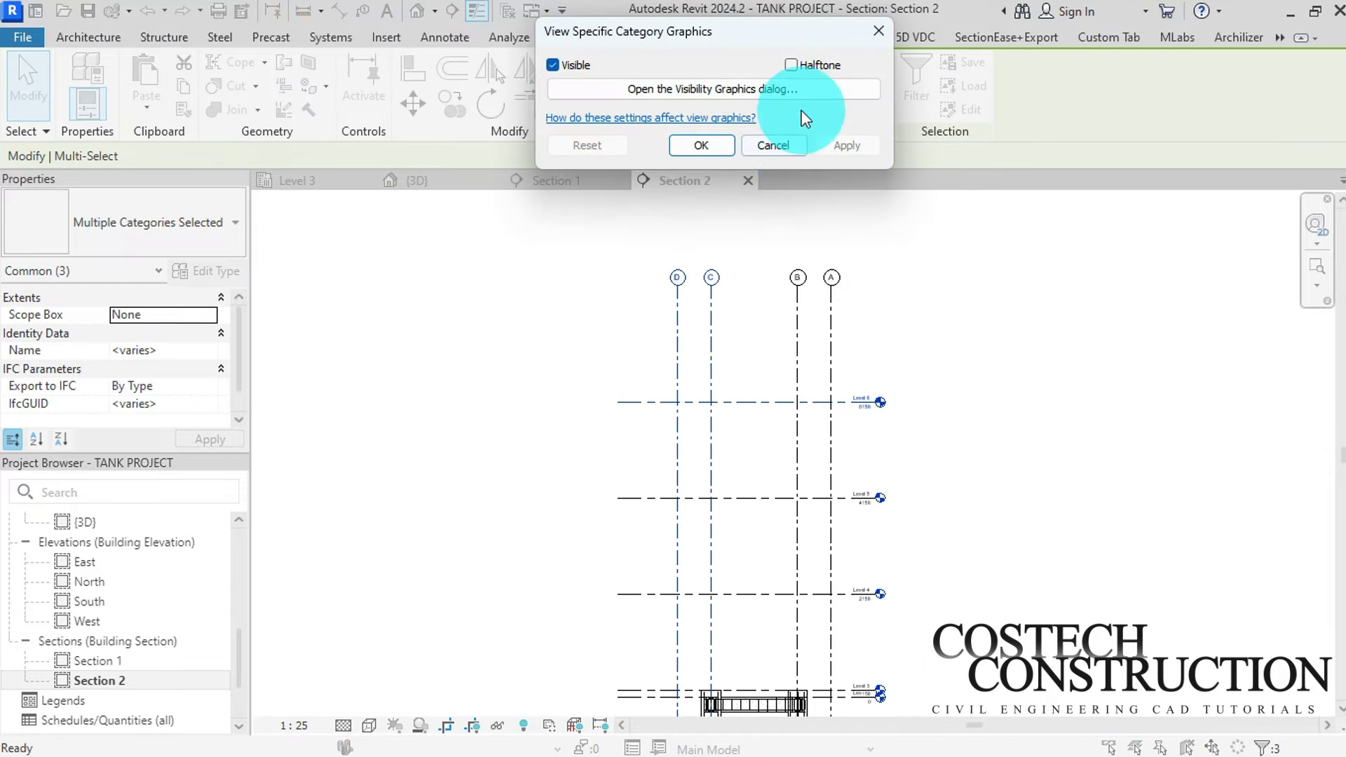
click(791, 64)
click(849, 145)
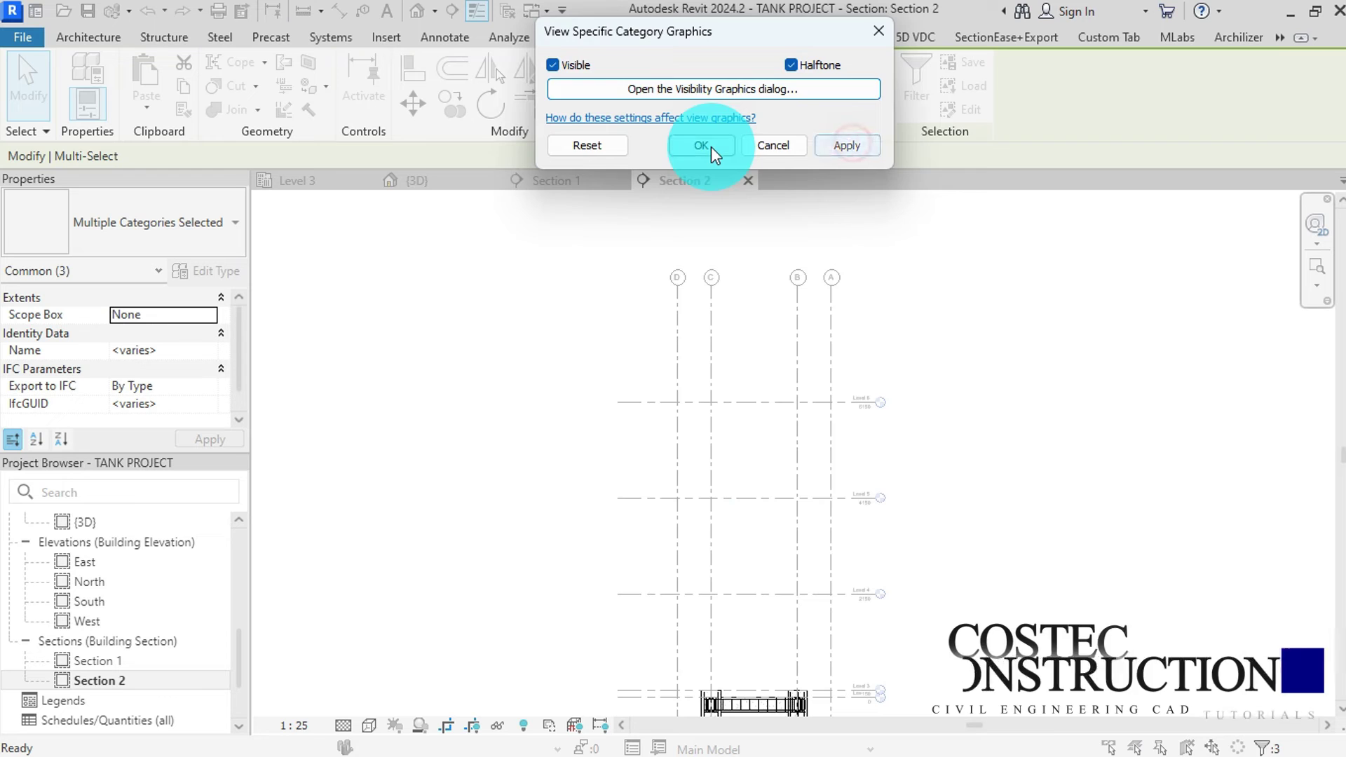
click(712, 148)
scroll(785, 324, down, 2)
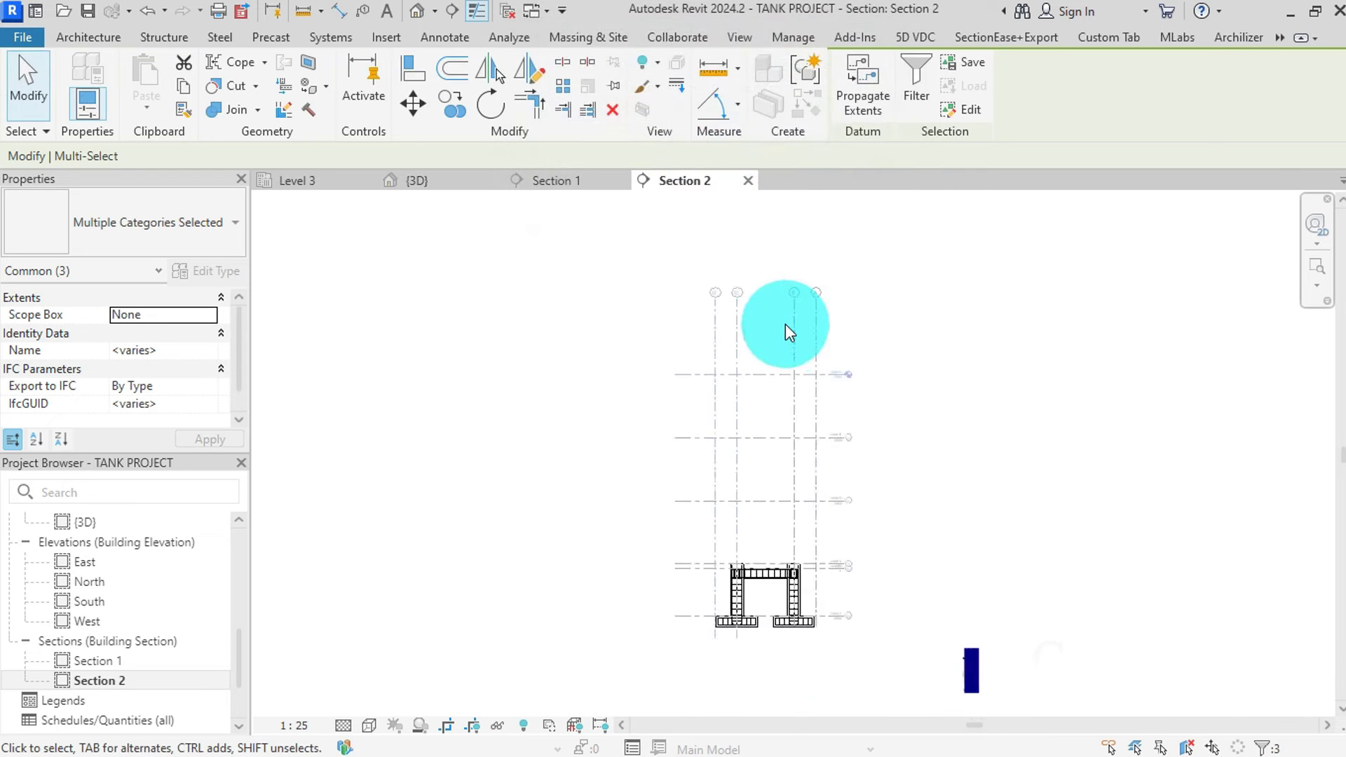
- Return to the Section 1 view and show the footings, columns and beam
click(580, 183)
scroll(685, 501, down, 5)
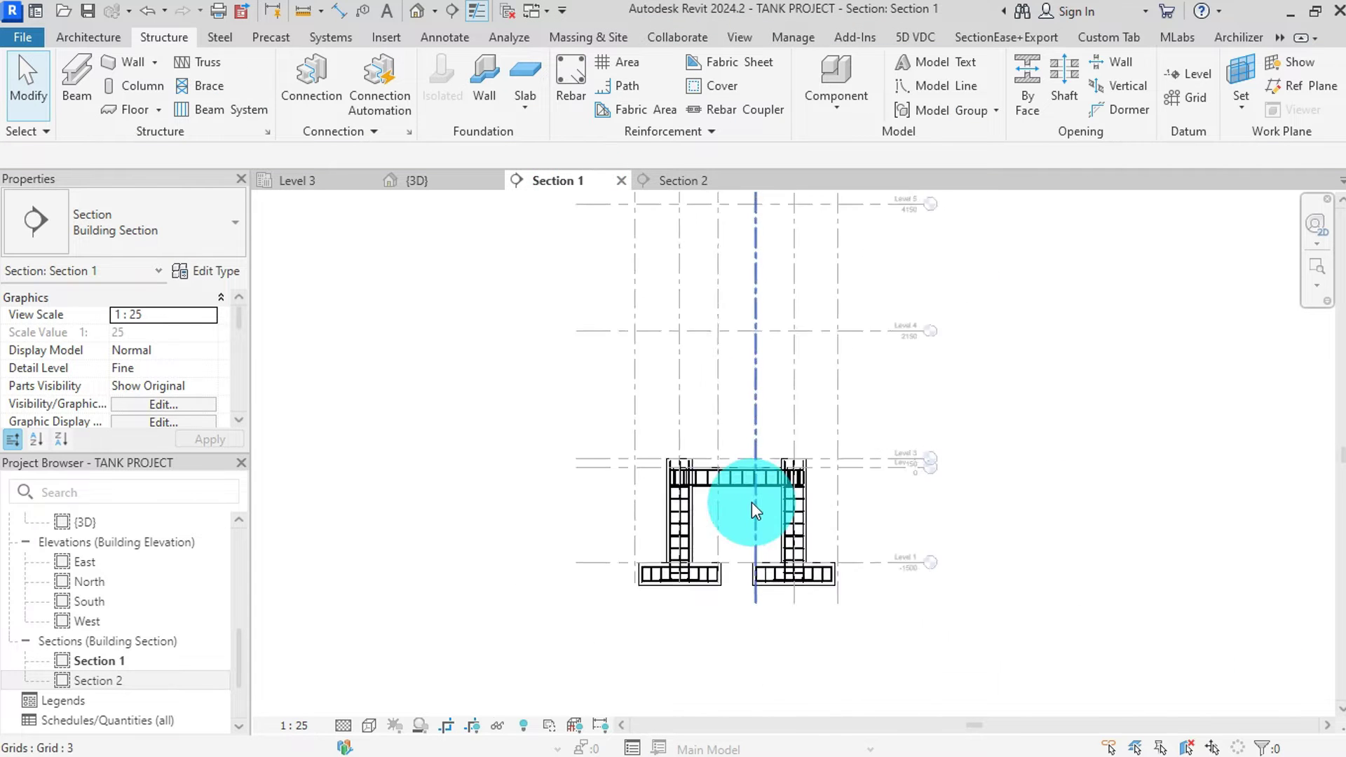
- Return to the Level 3 plan and set up a vertical structural column placed by height instead of depth
key(z)
key(f)
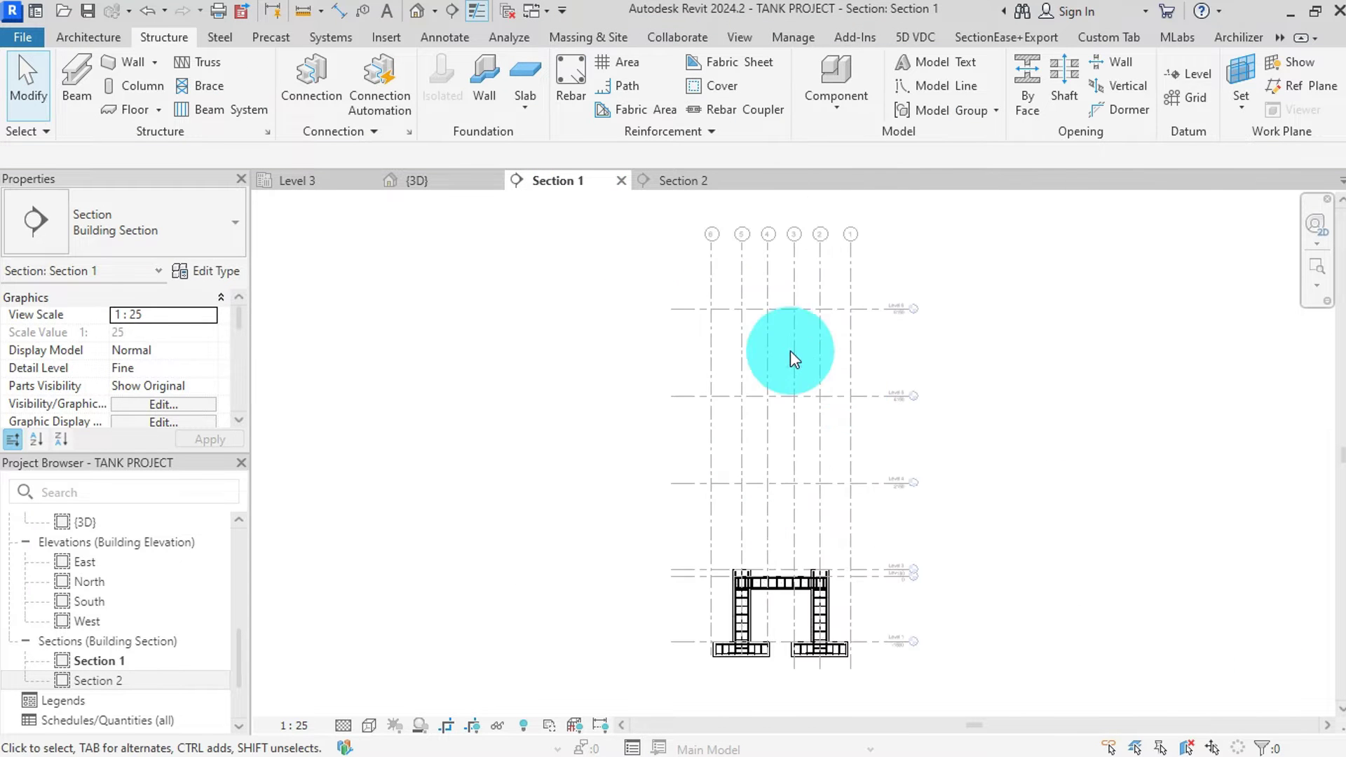
click(438, 184)
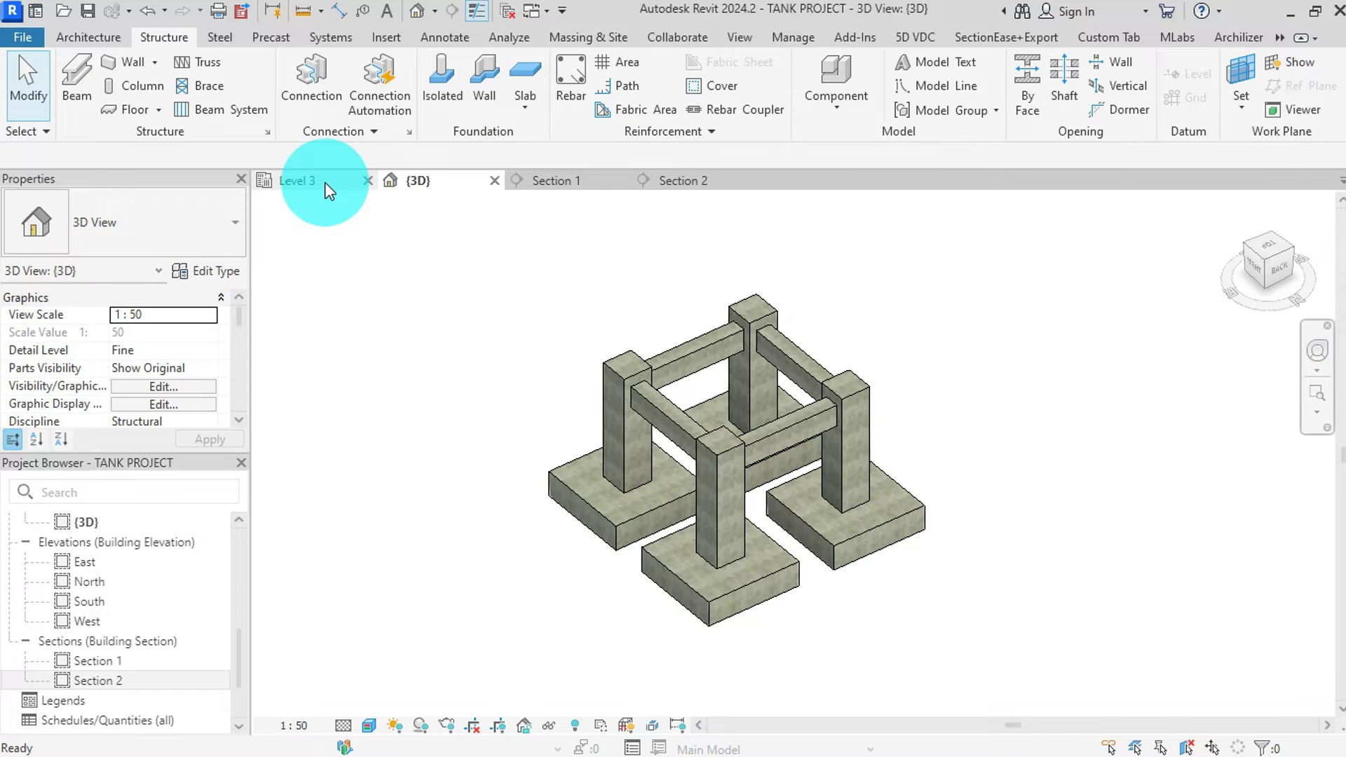
click(325, 182)
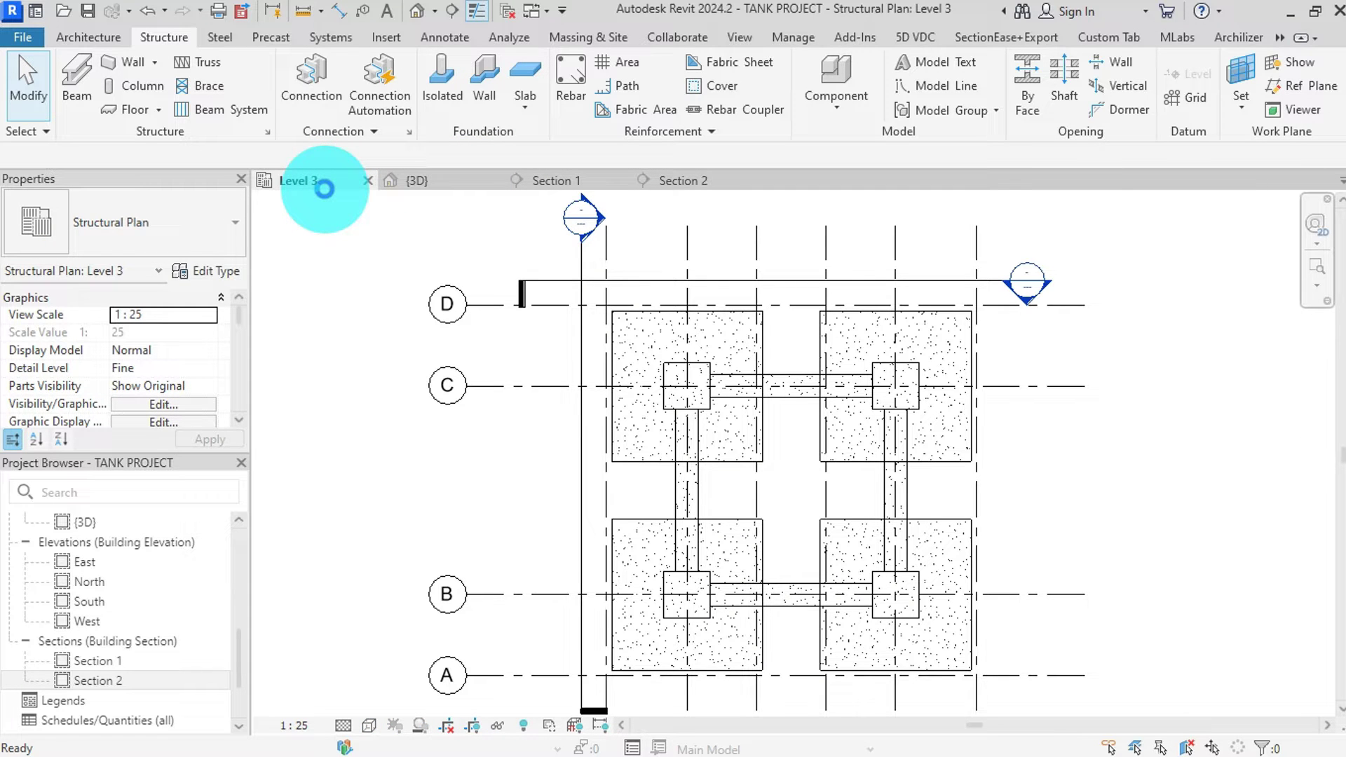
click(145, 87)
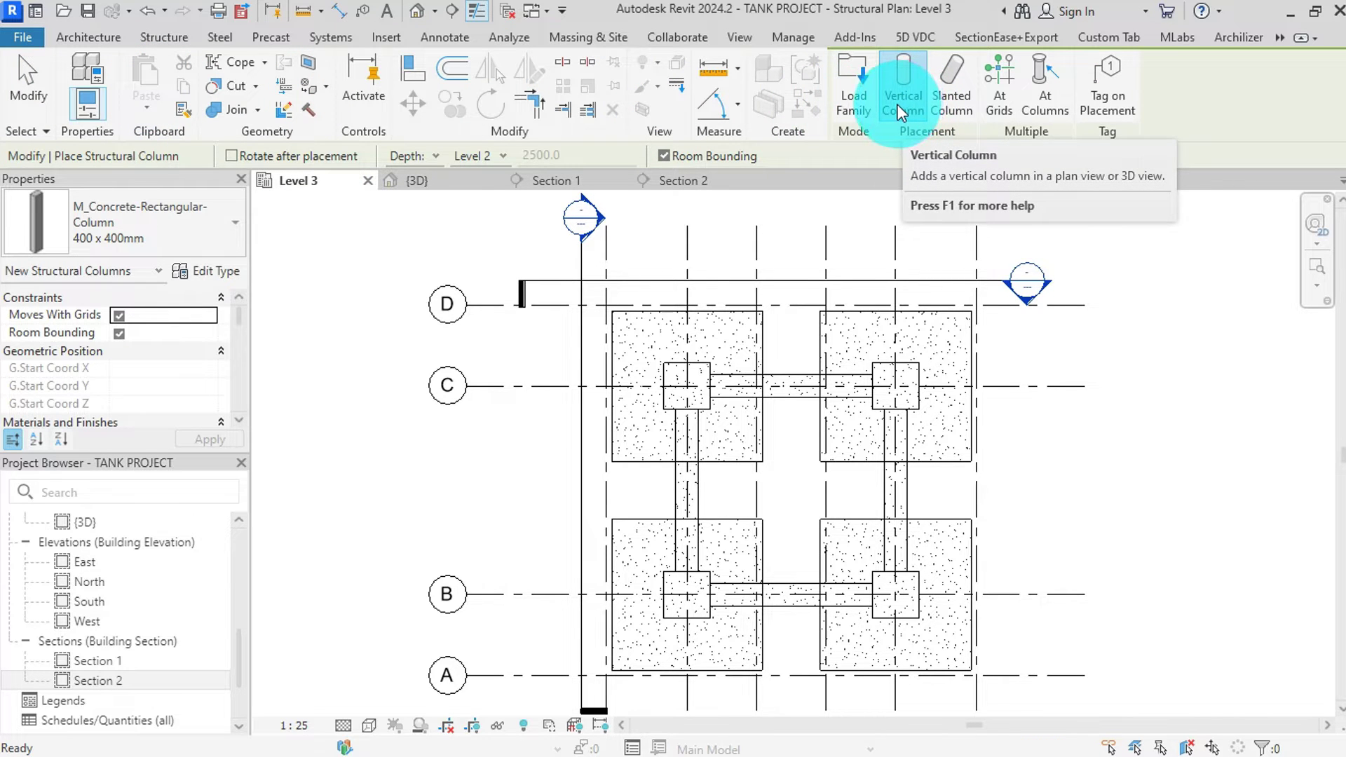
click(419, 156)
click(402, 188)
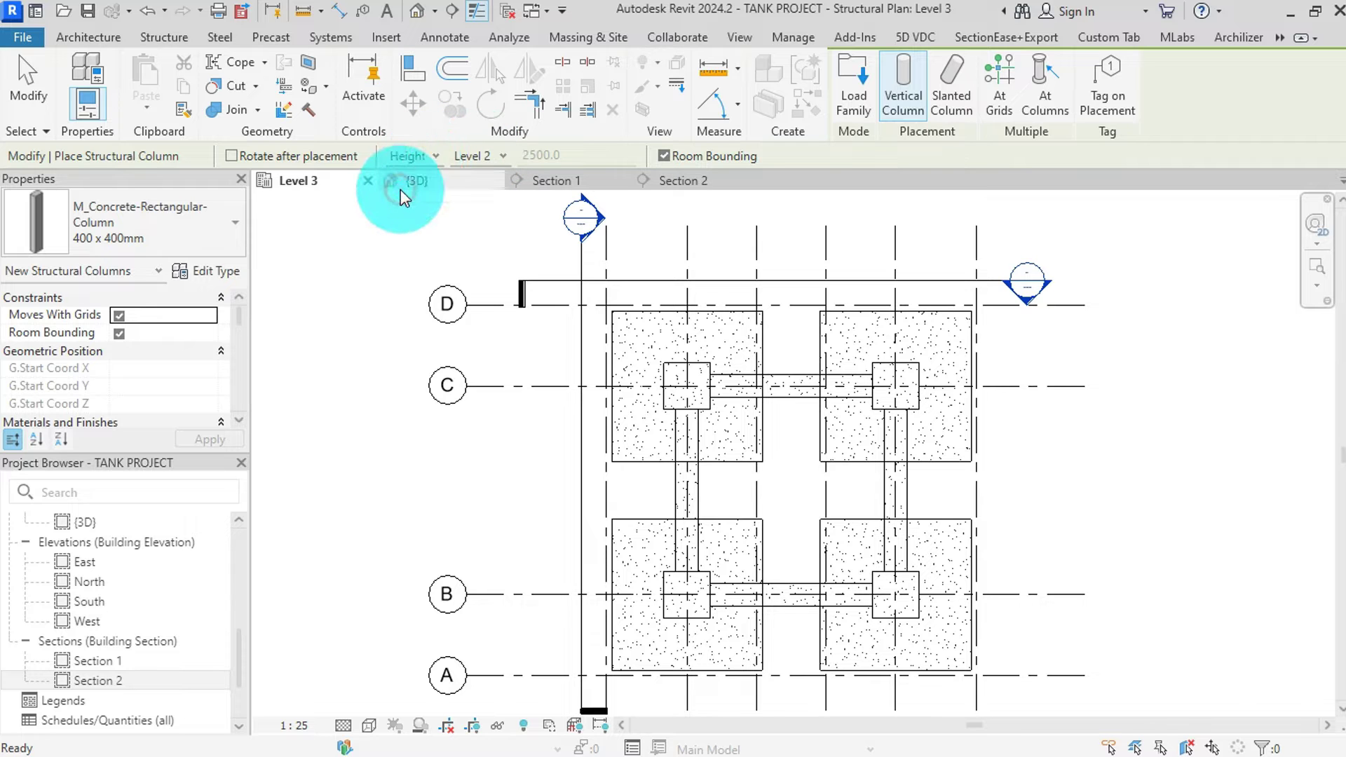
- Load the SHS-Square Hollow Section-Column family from the steel structural columns of the Metric Library
click(849, 83)
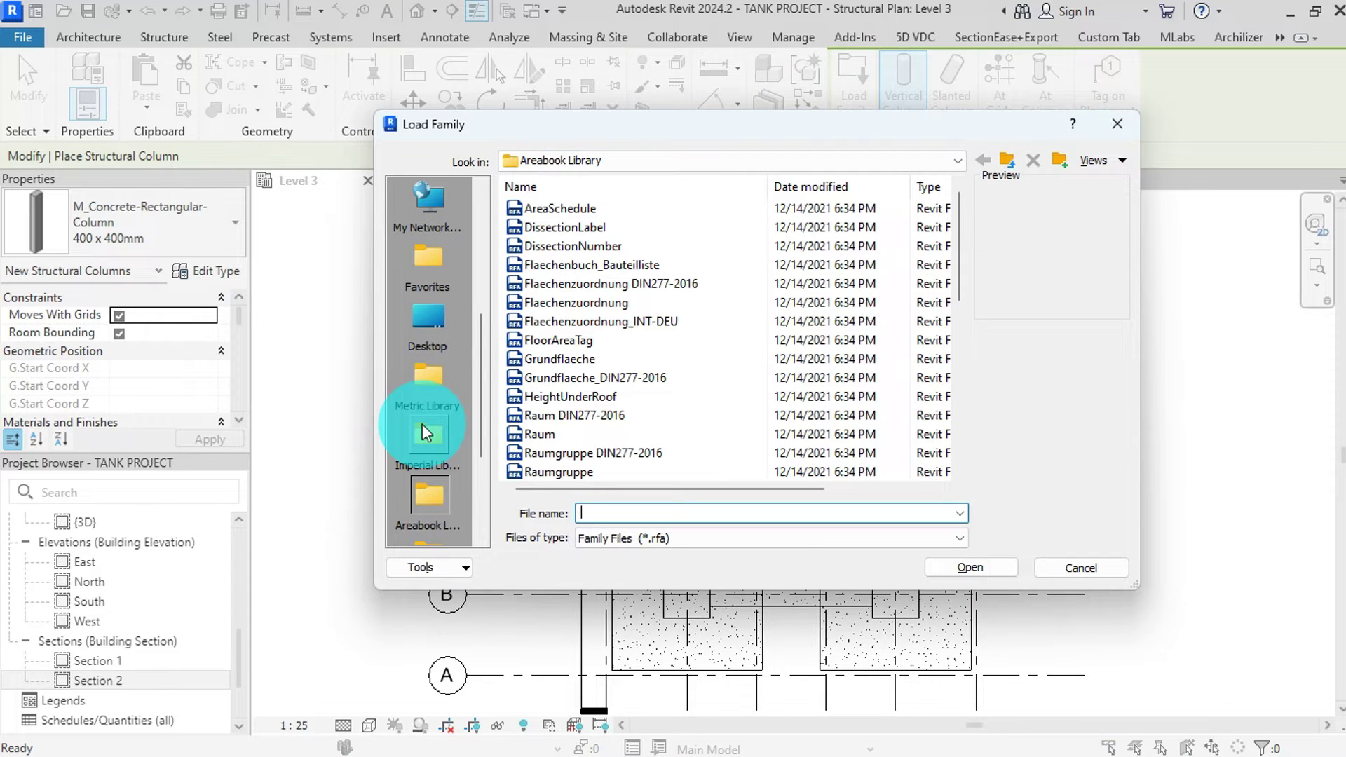
click(428, 379)
click(579, 358)
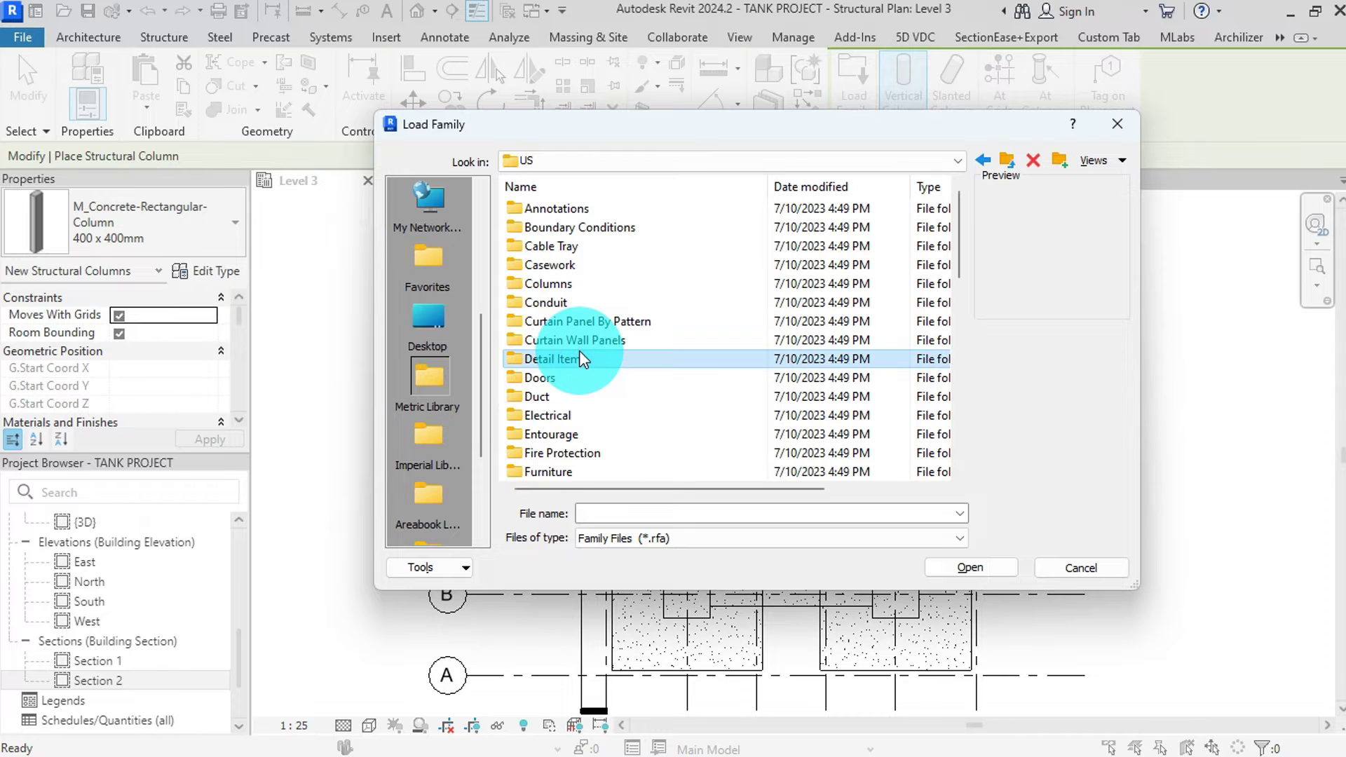
key(s)
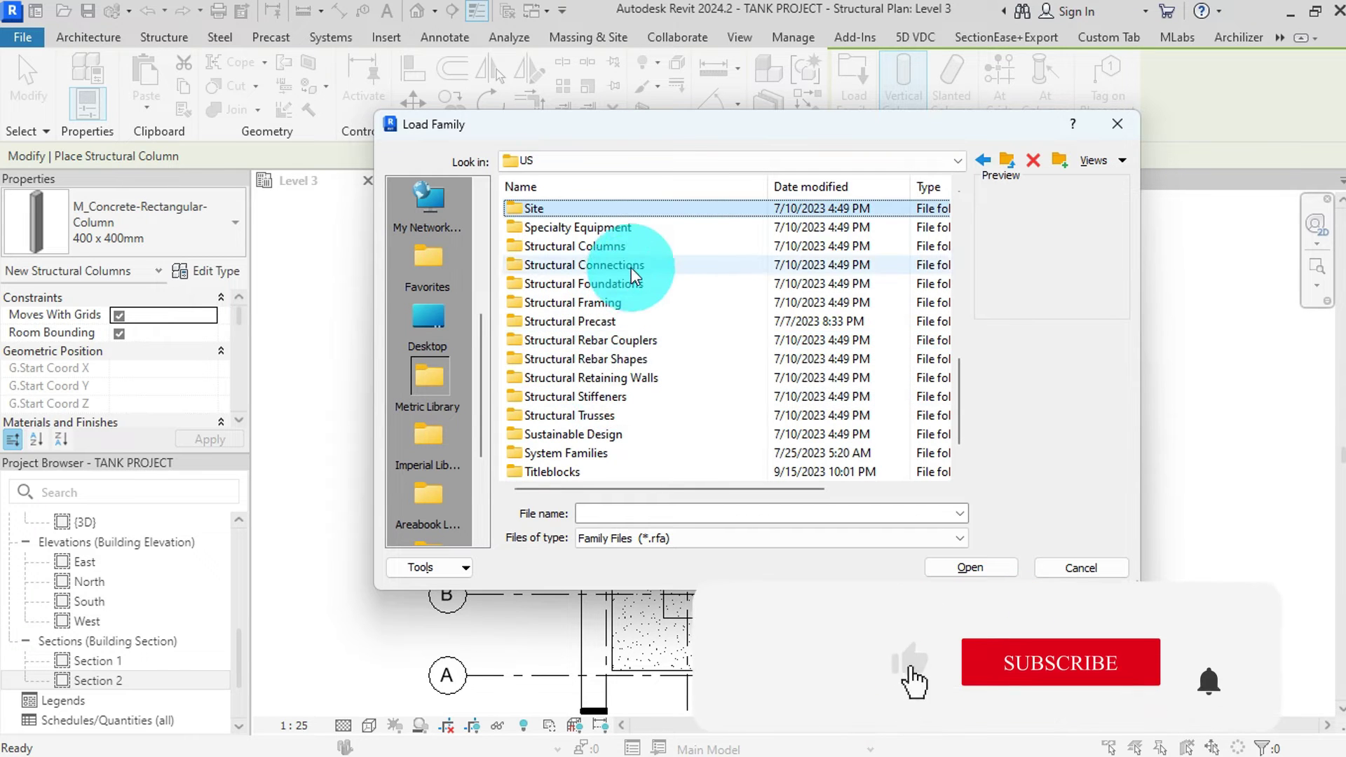
double_click(620, 245)
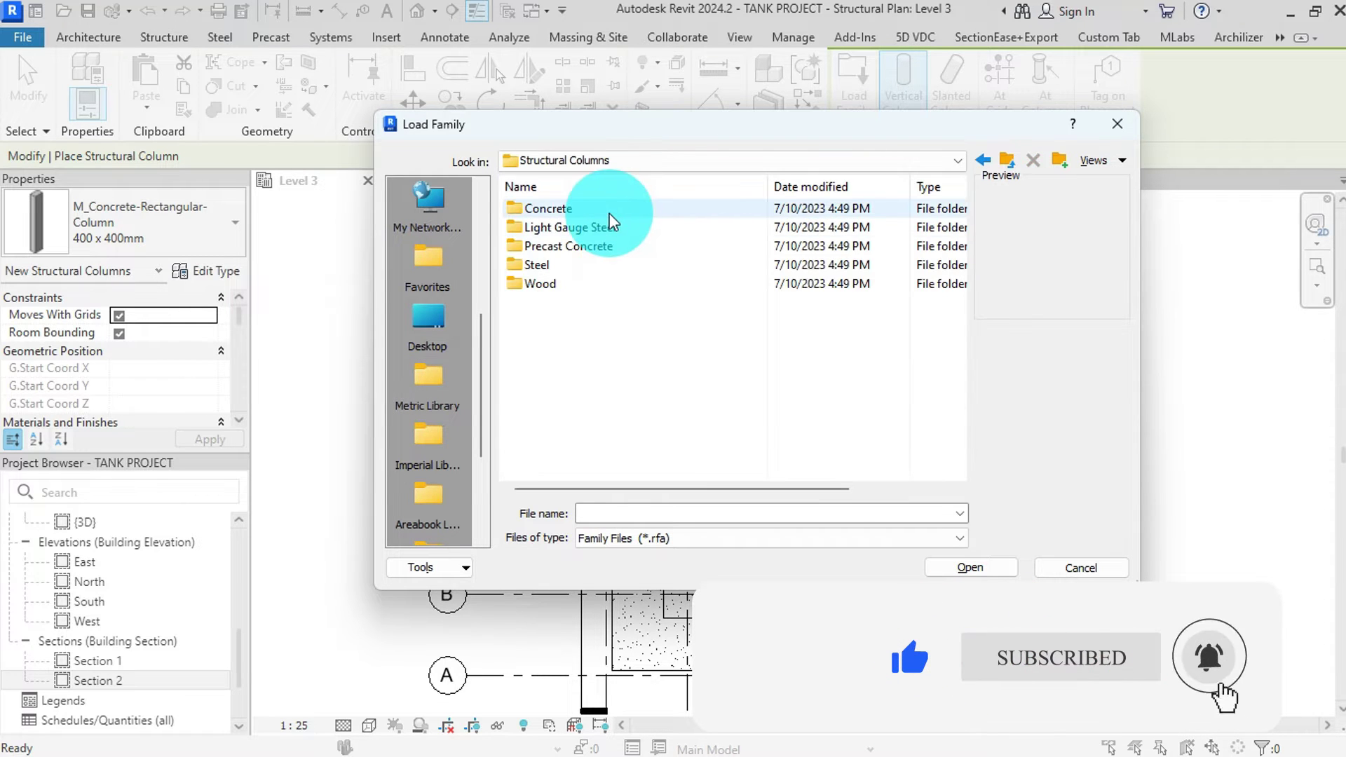
double_click(547, 264)
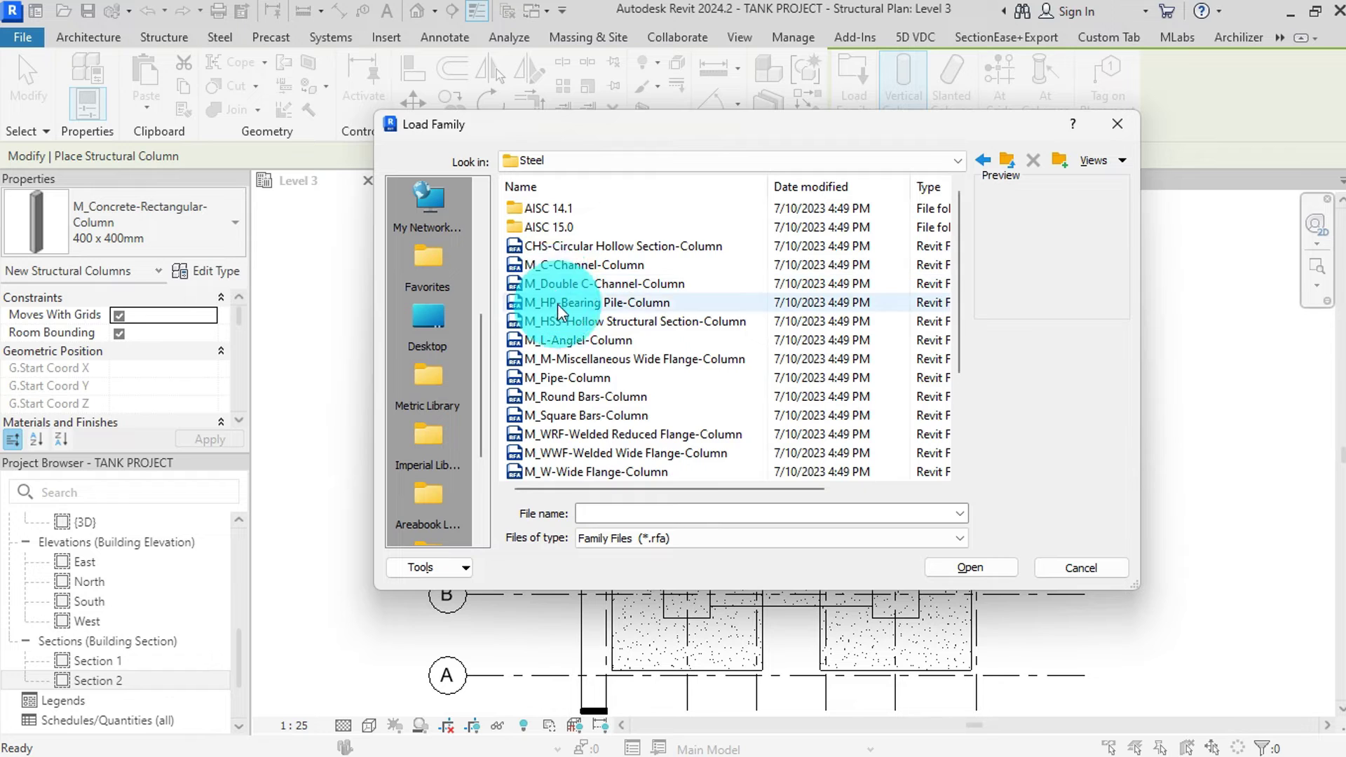
scroll(558, 304, down, 3)
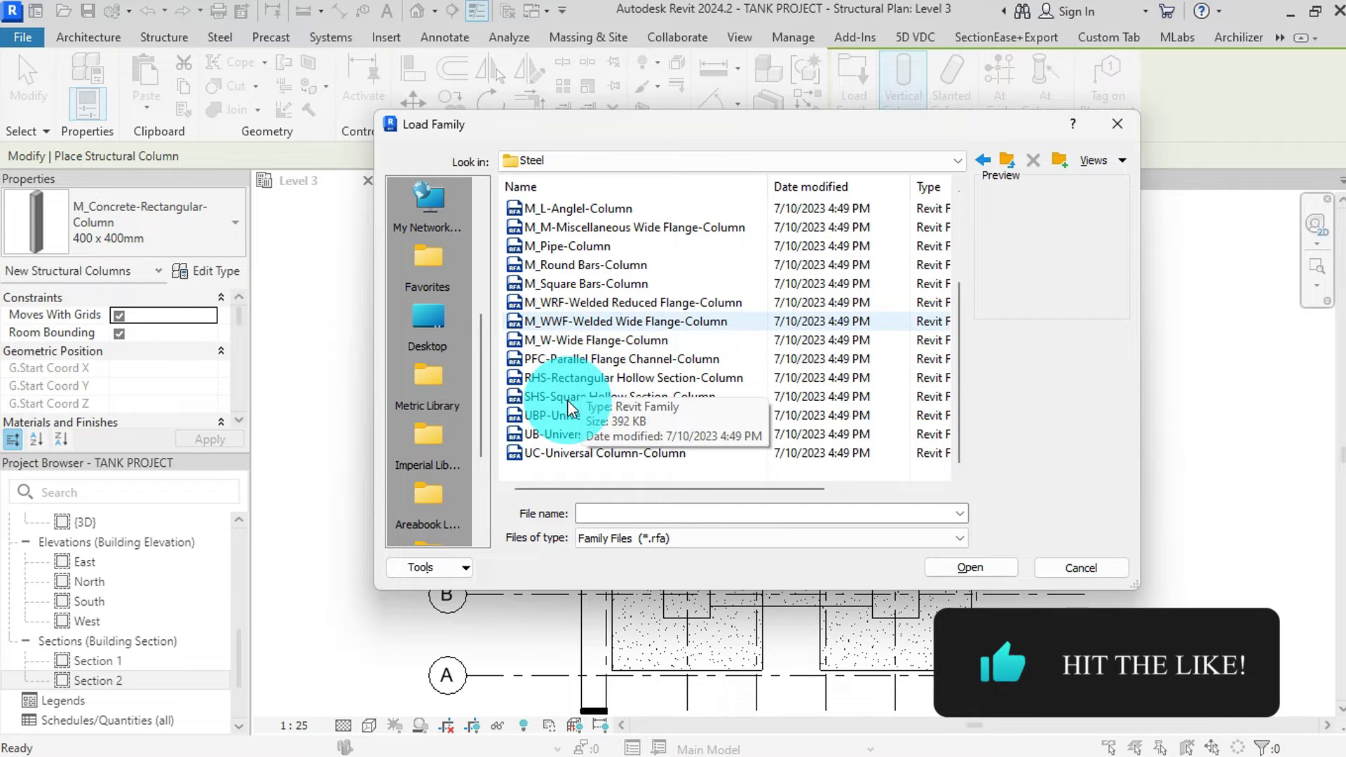
click(567, 398)
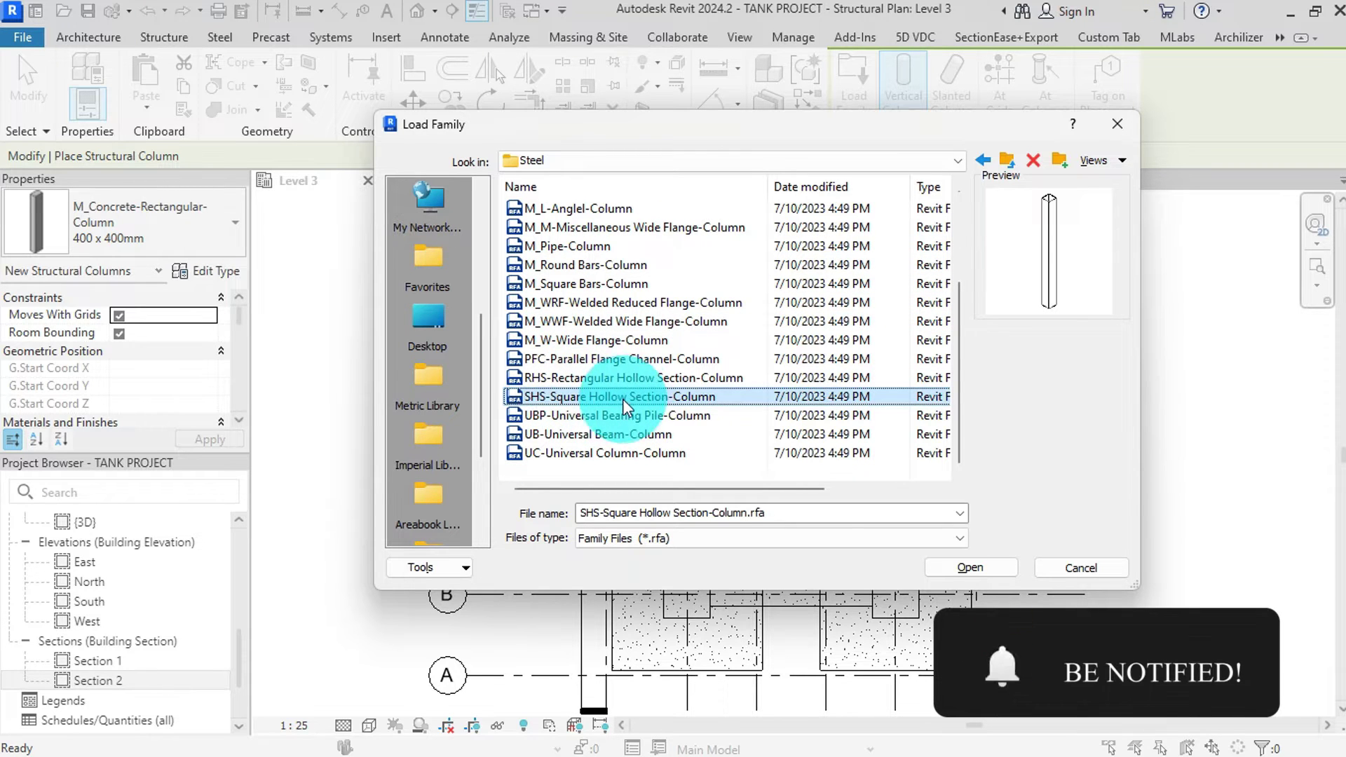
scroll(642, 399, up, 3)
scroll(642, 397, down, 3)
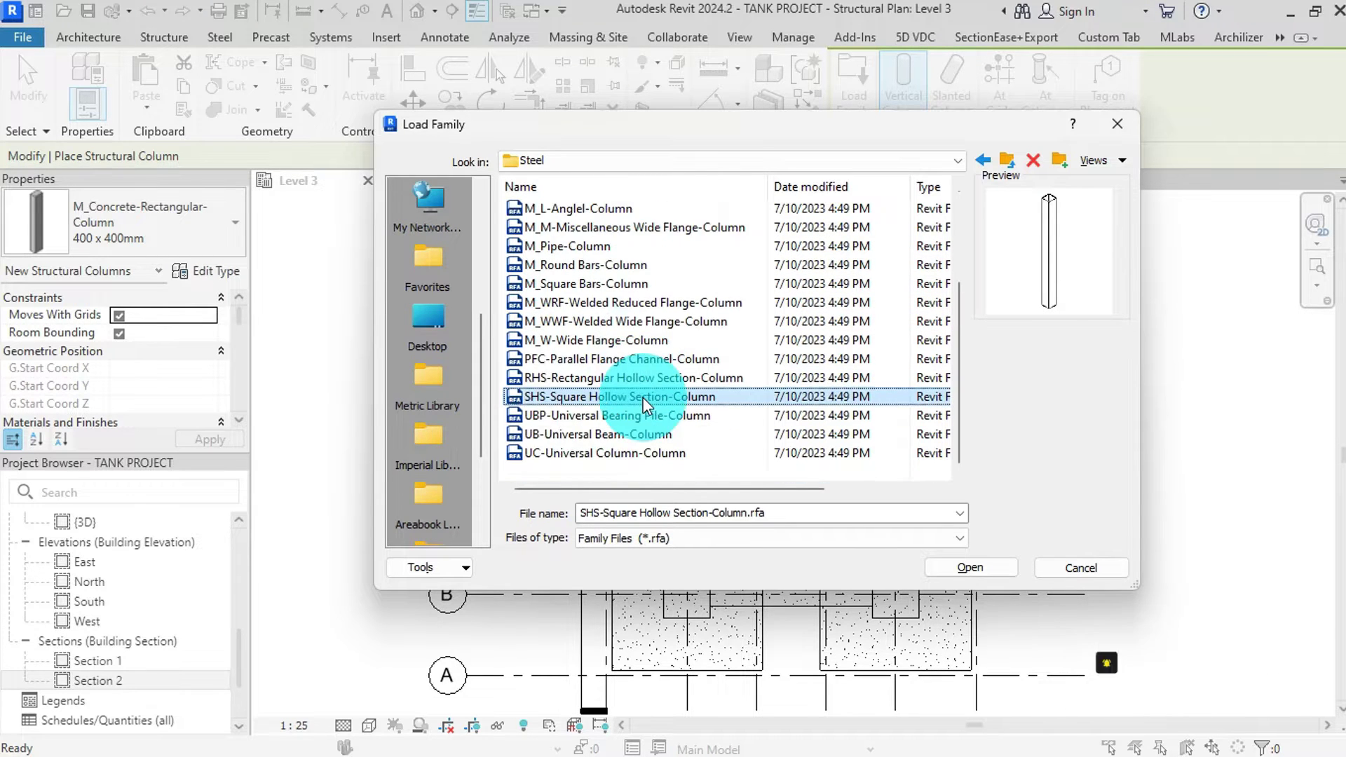
click(968, 563)
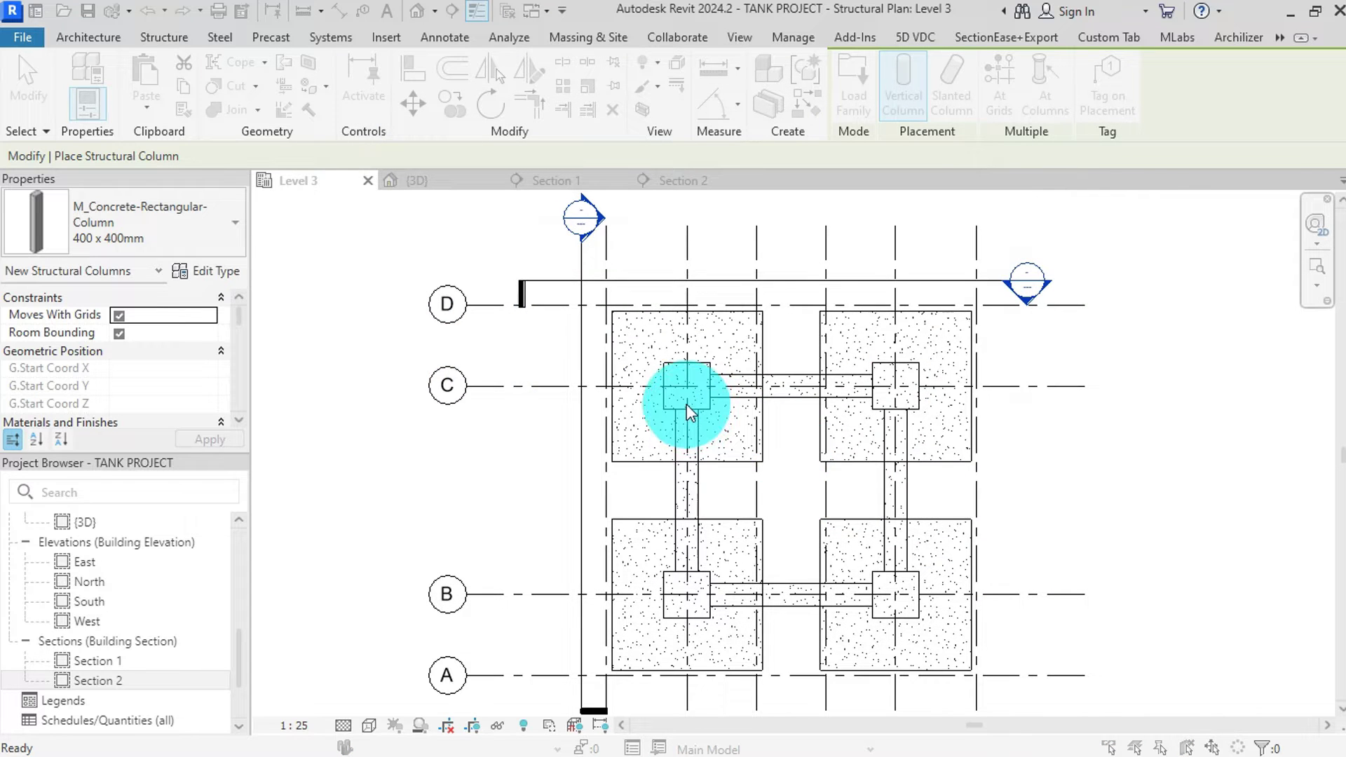
- Choose the 100x100x4SHS type for the square hollow section column family being loaded
scroll(637, 384, down, 10)
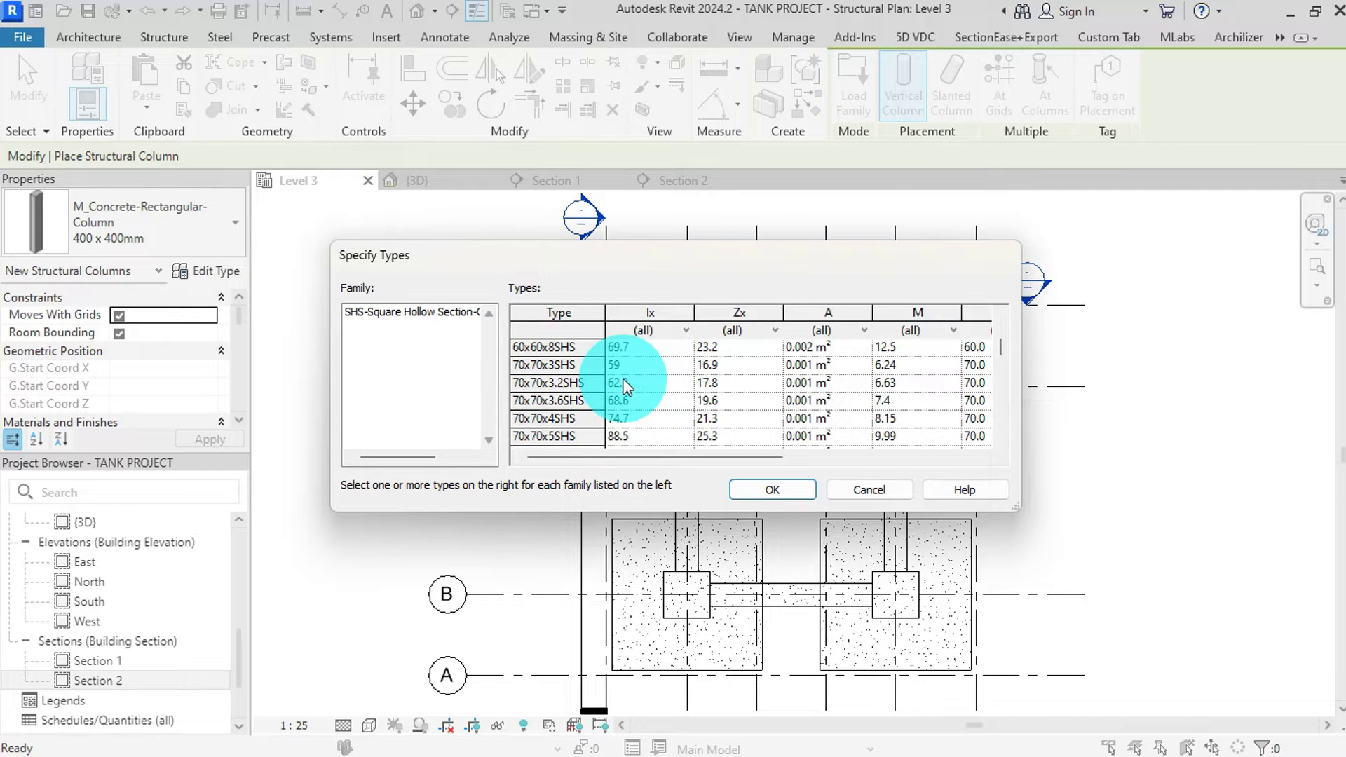
scroll(623, 377, down, 3)
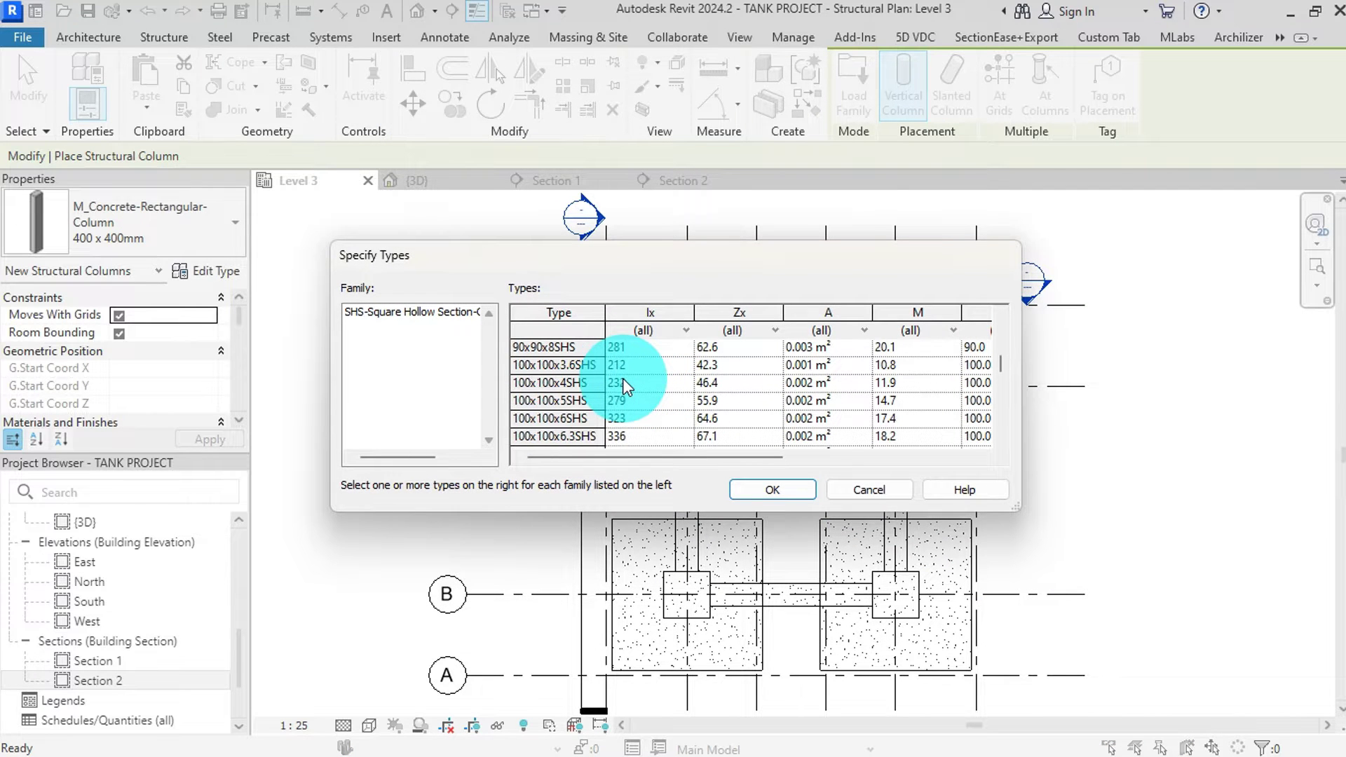
scroll(574, 382, up, 1)
click(573, 383)
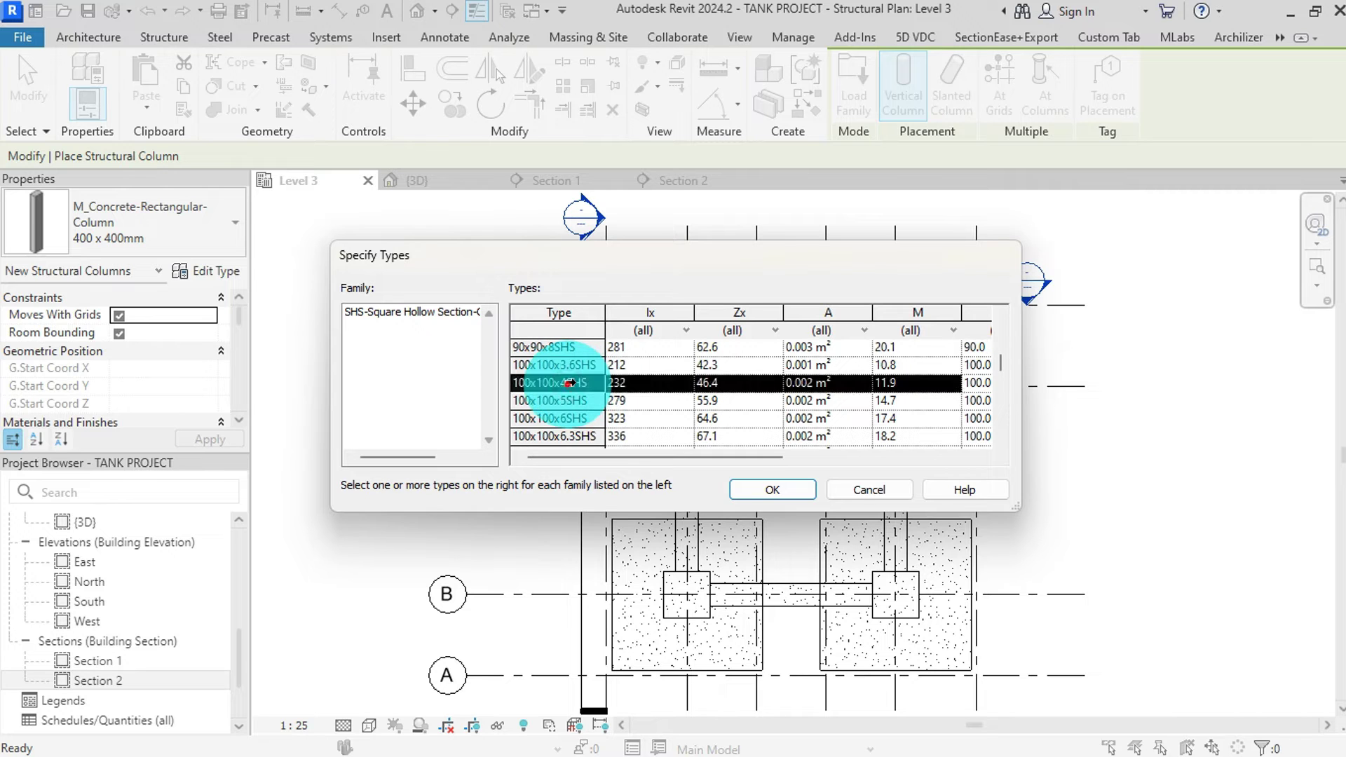
click(793, 489)
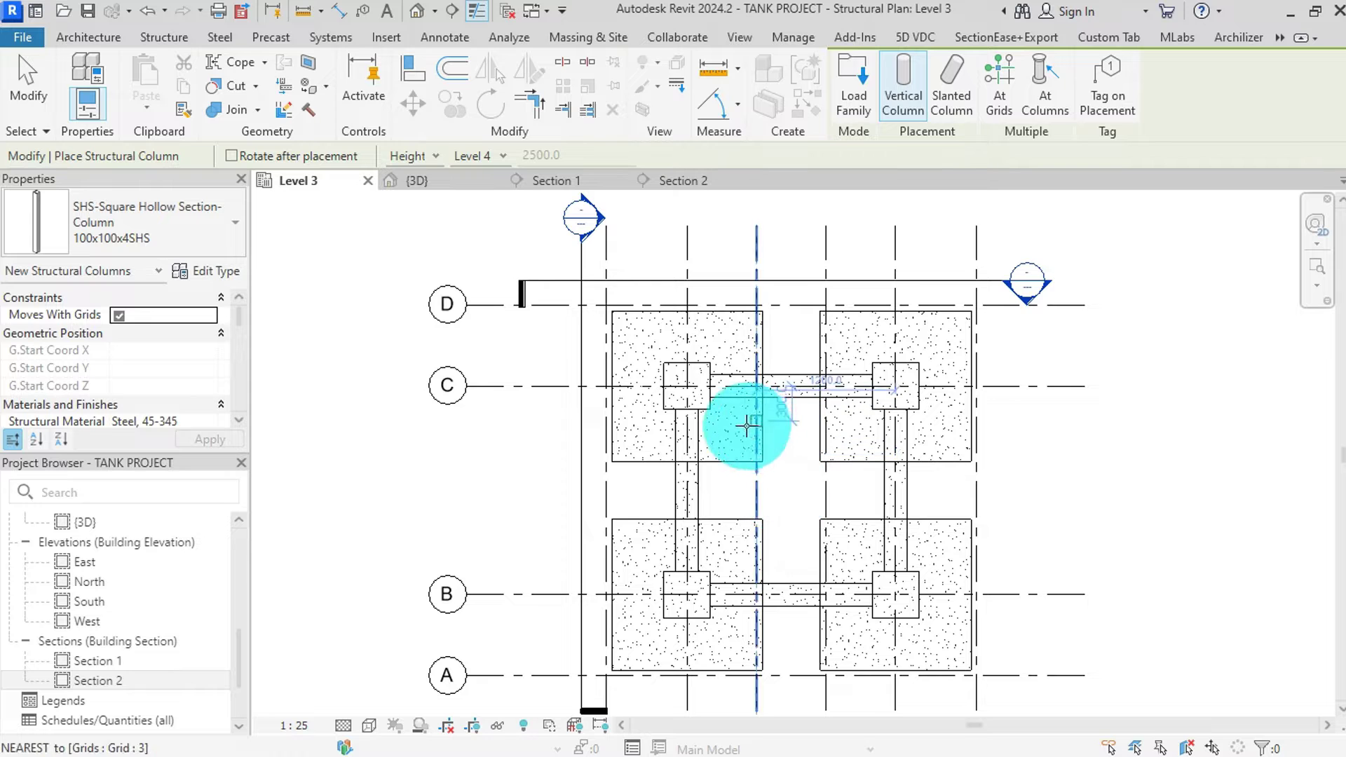
- Place 100x100x4SHS columns from Level 3 up to Level 4 at the intersections of grids 2 and 5 with grids B and C
click(1003, 91)
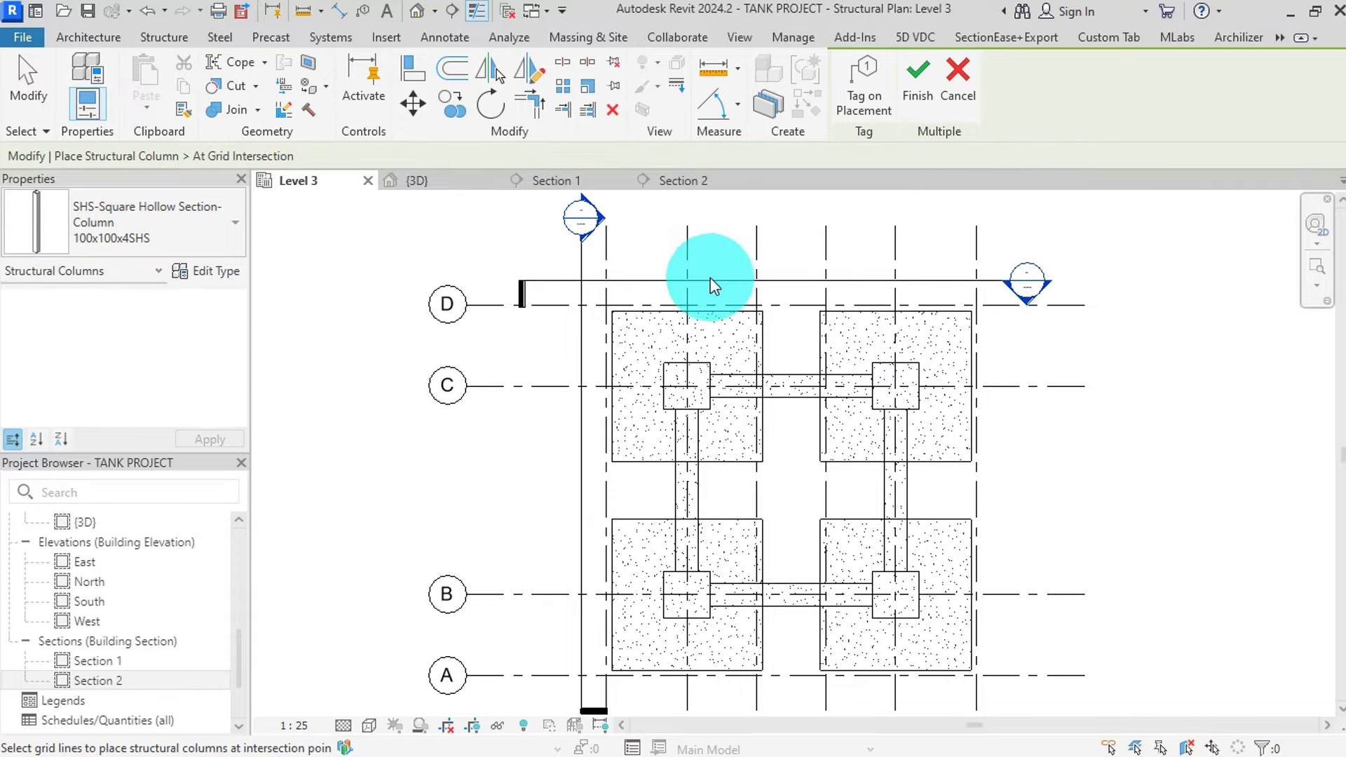
click(692, 241)
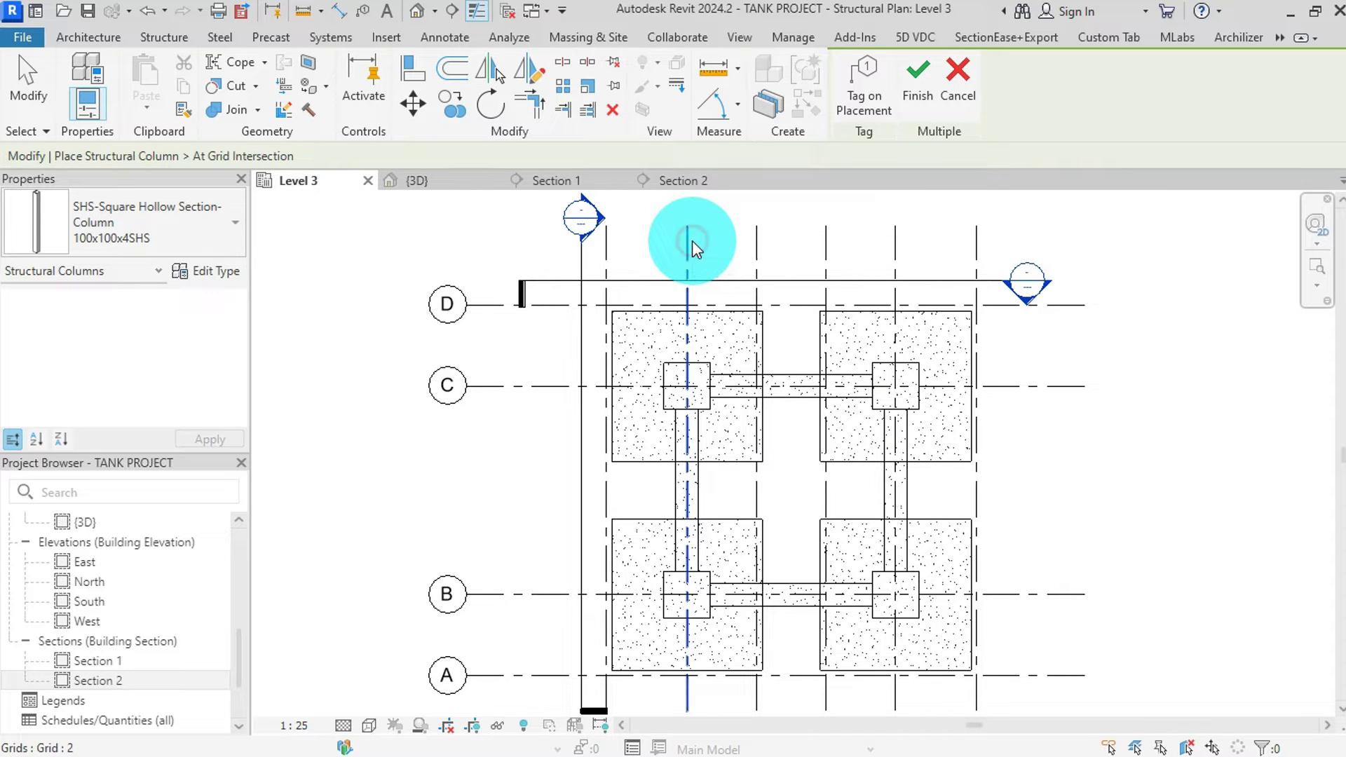
ctrl+click(901, 263)
ctrl+click(1052, 385)
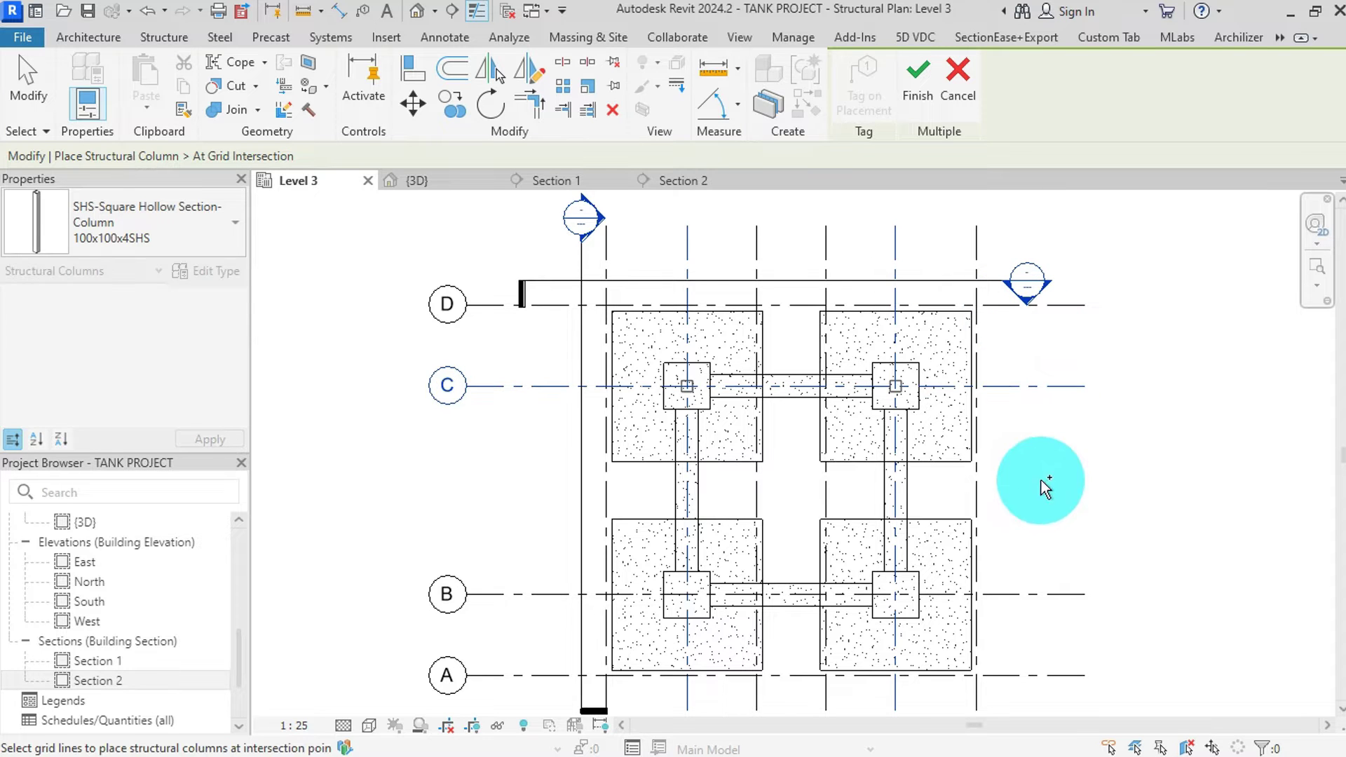
ctrl+click(1039, 594)
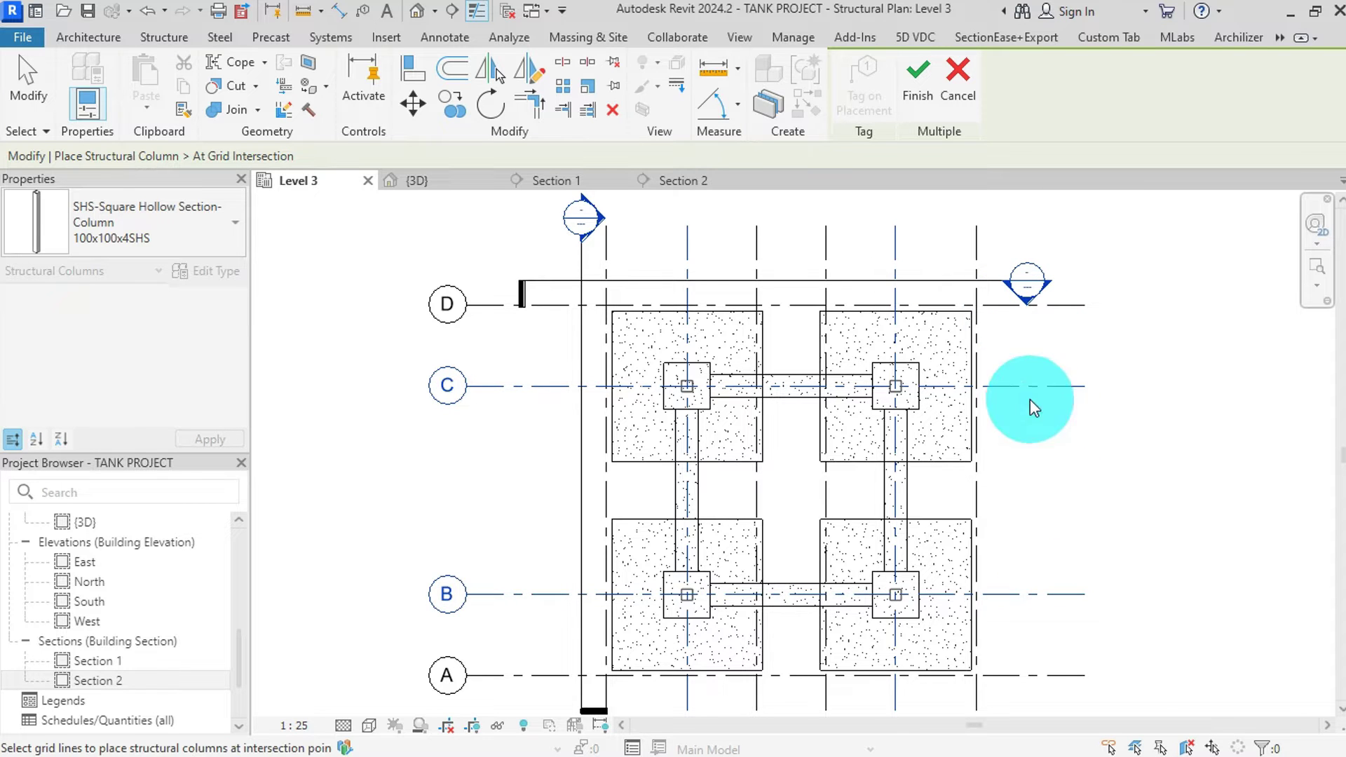
click(910, 86)
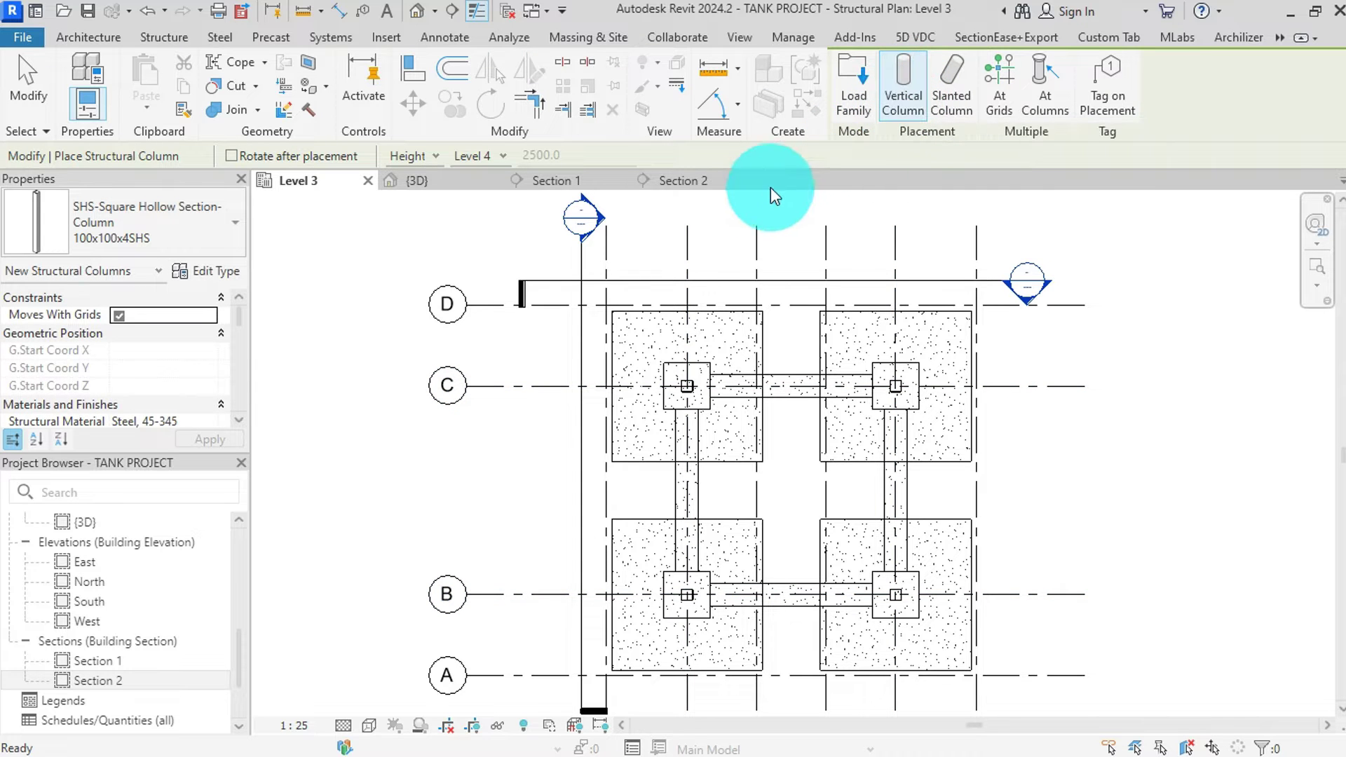
key(Escape)
key(Escape)
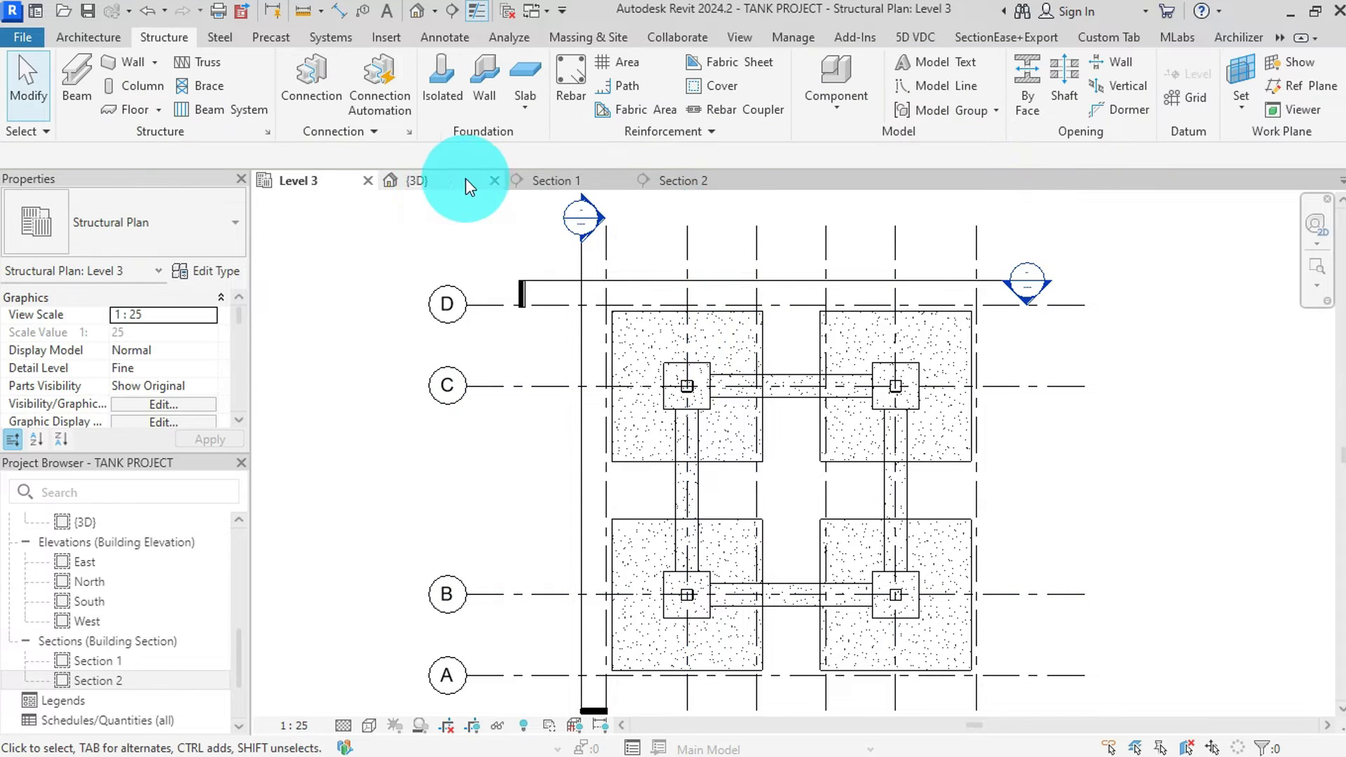
- In the 3D view, select all visible instances of the 100x100x4SHS column and paste copies aligned to Level 5 and Level 6
click(442, 180)
scroll(700, 478, down, 2)
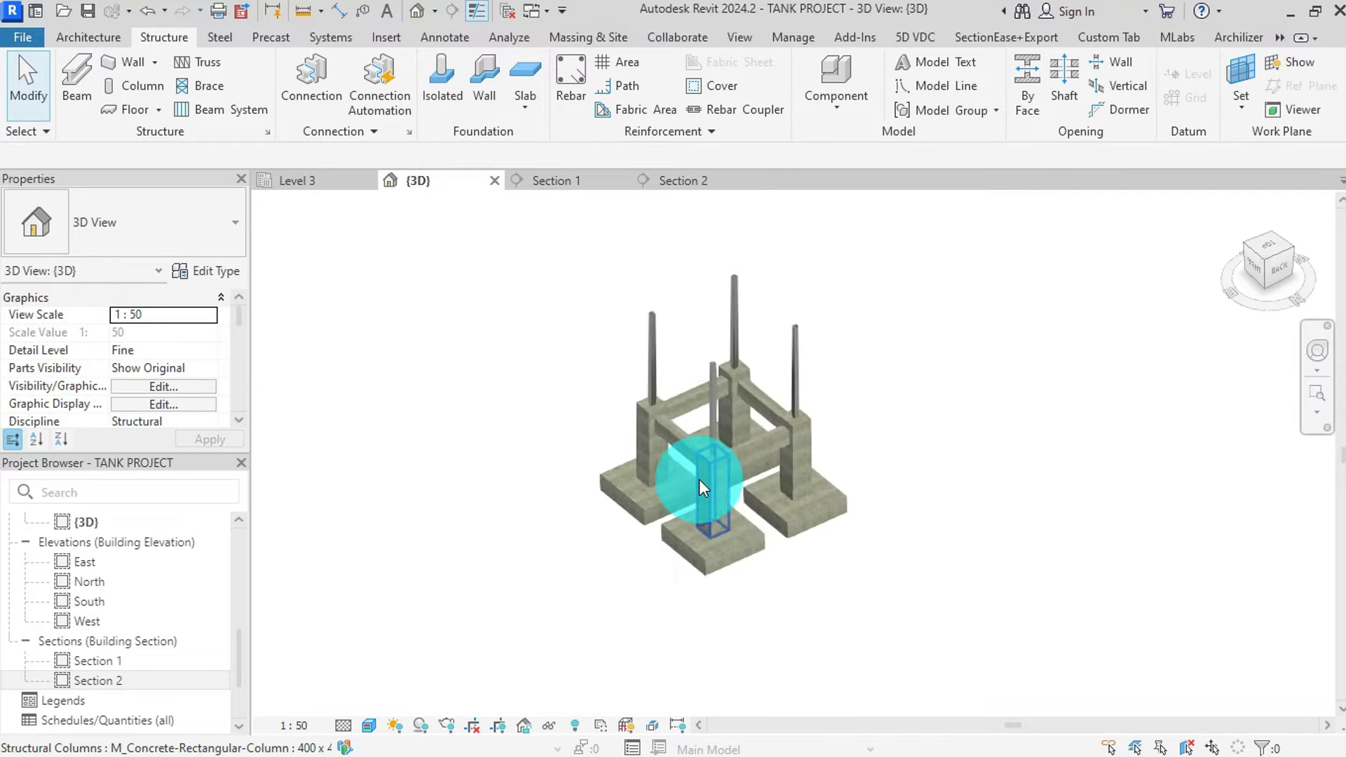
shift+middle_drag(642, 414, 902, 377)
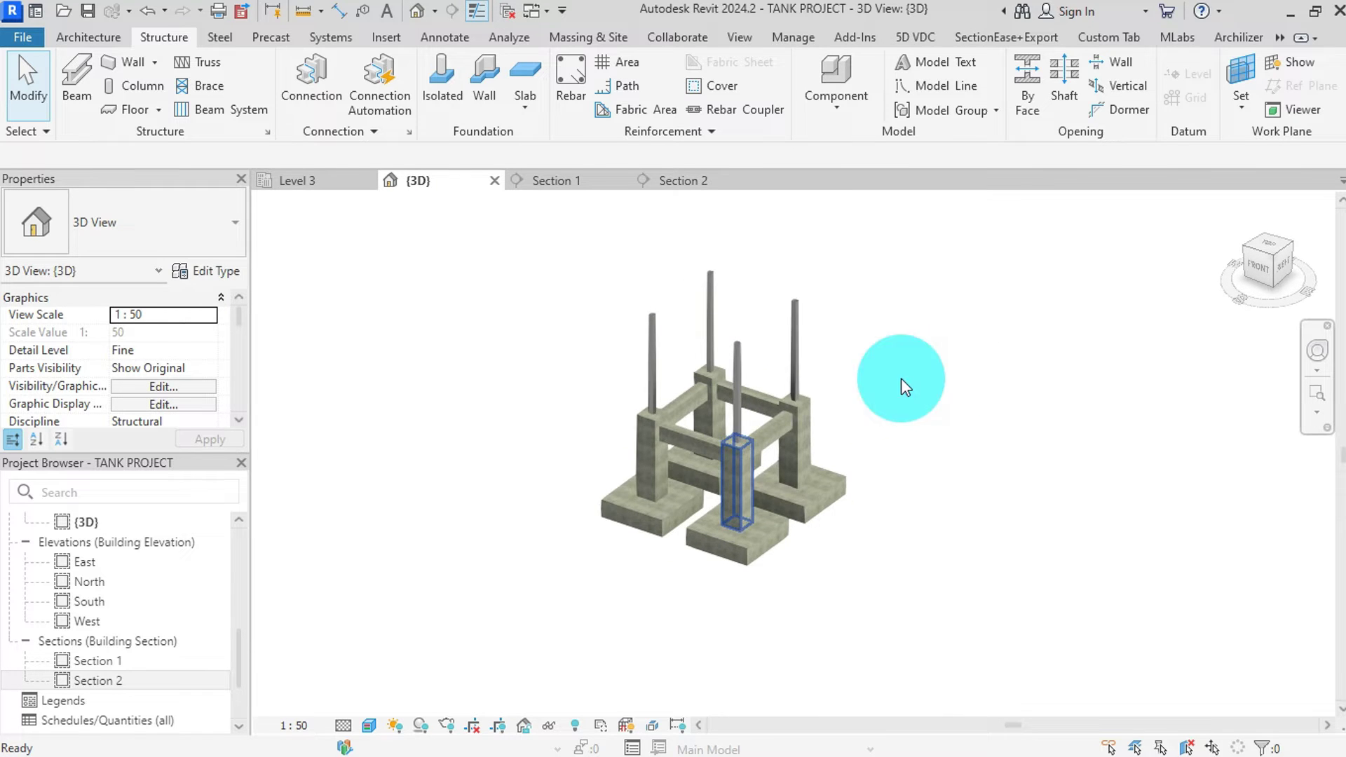
click(800, 338)
right_click(799, 338)
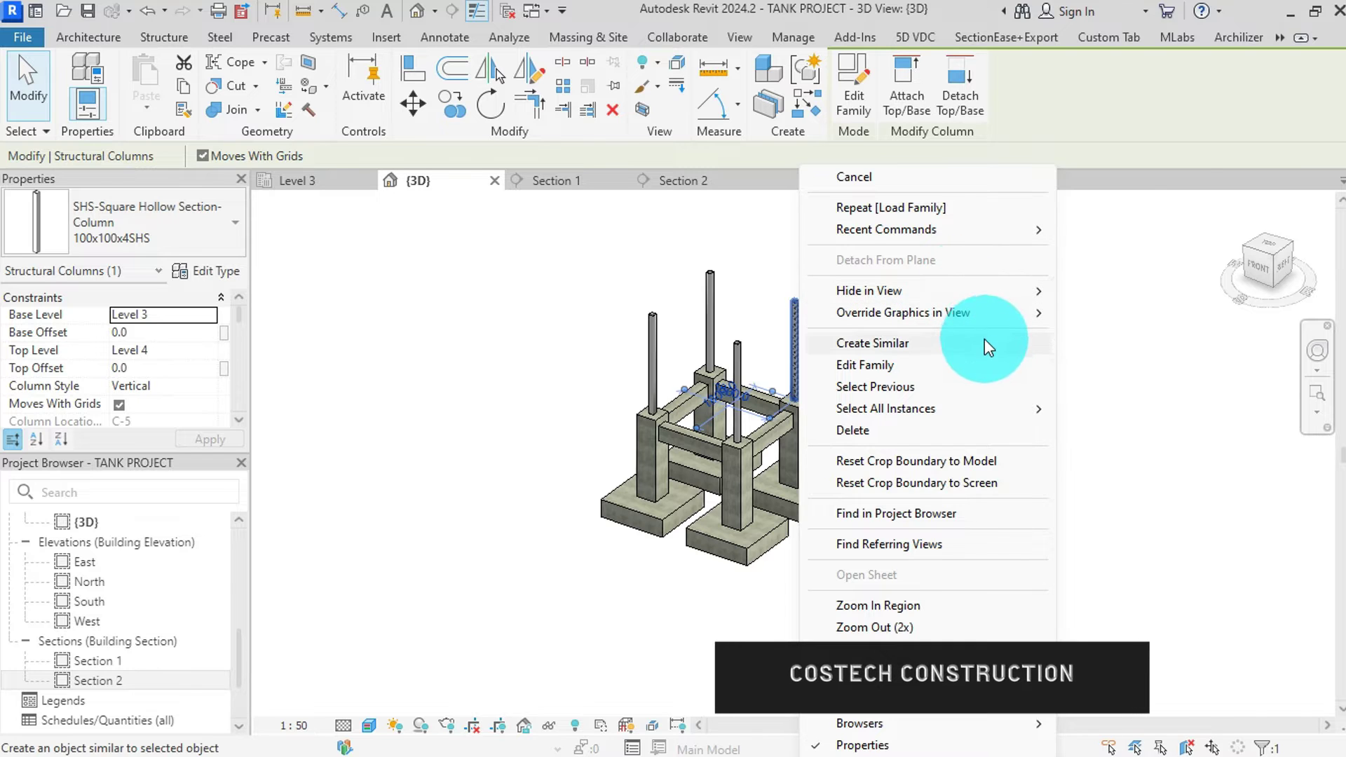
mouse_move(1010, 410)
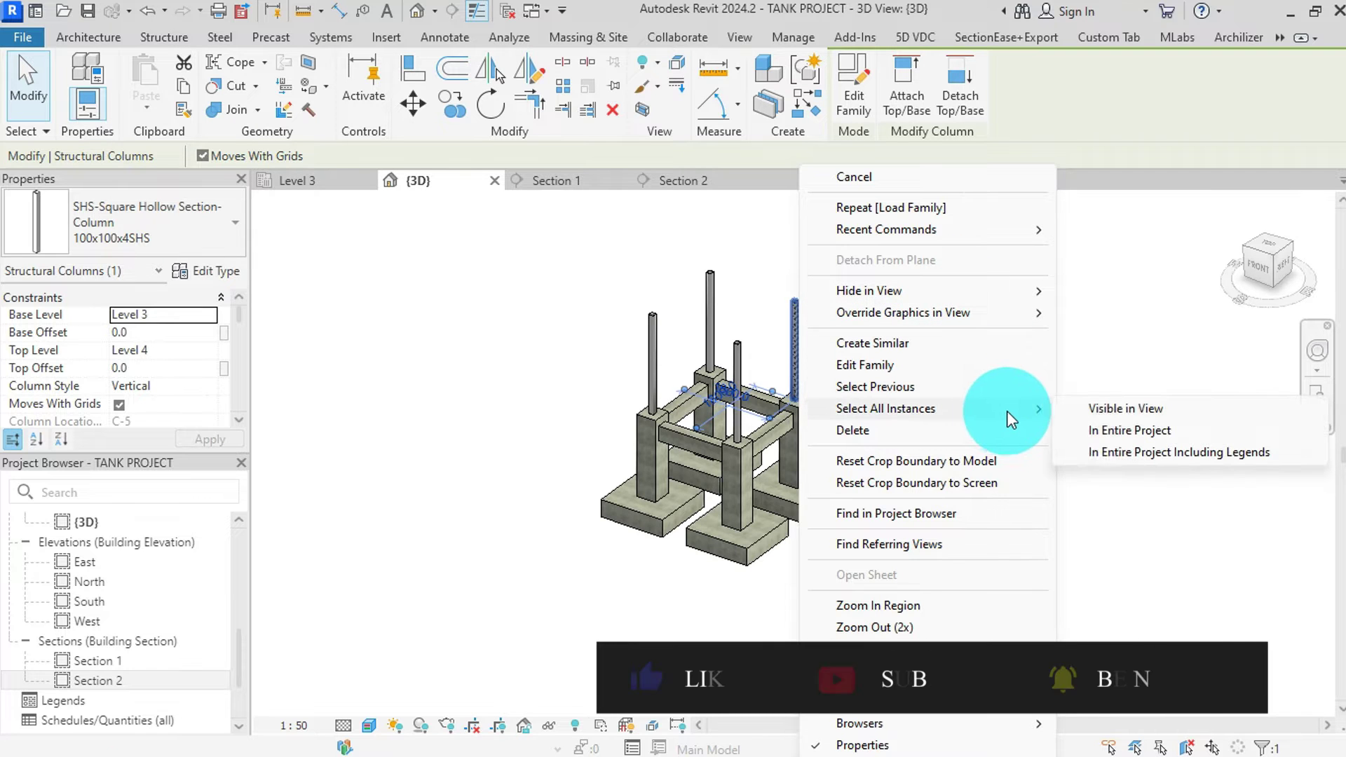
click(1103, 411)
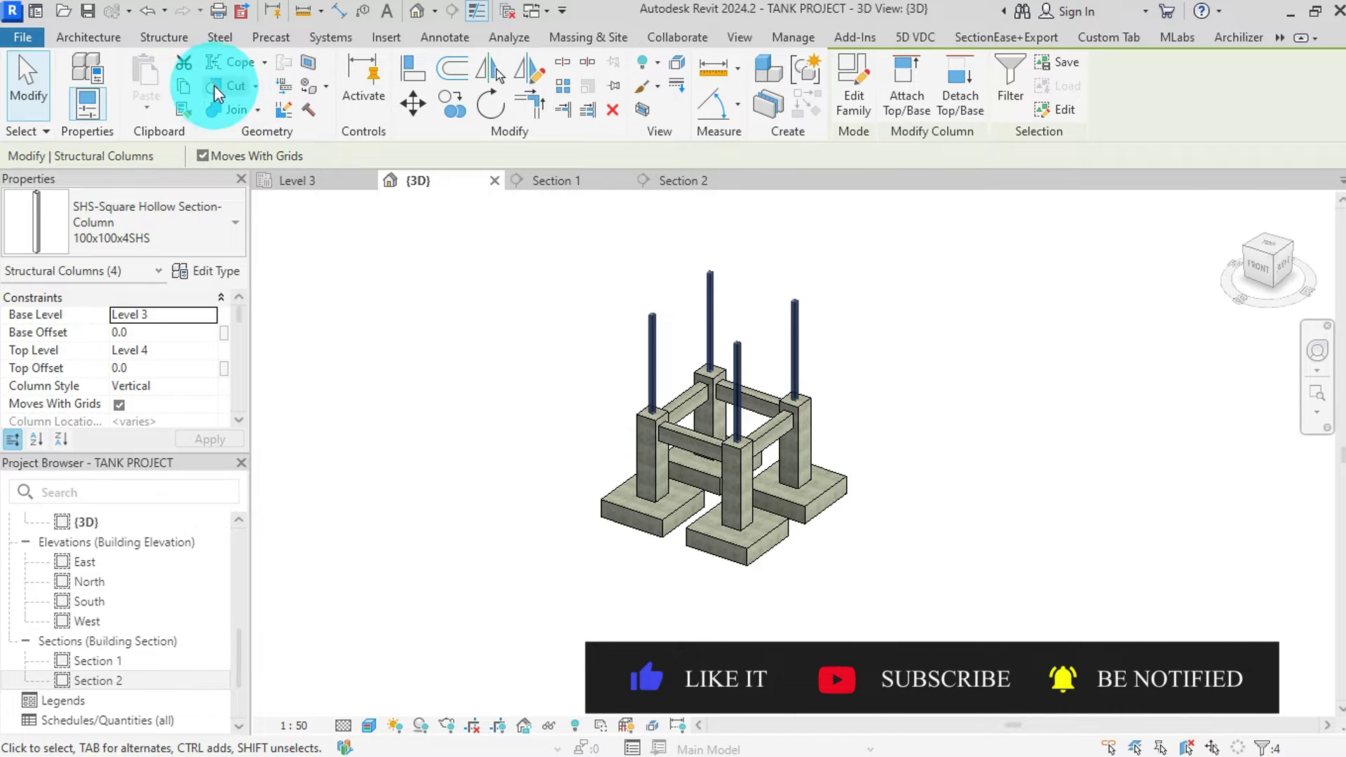
click(184, 87)
click(146, 111)
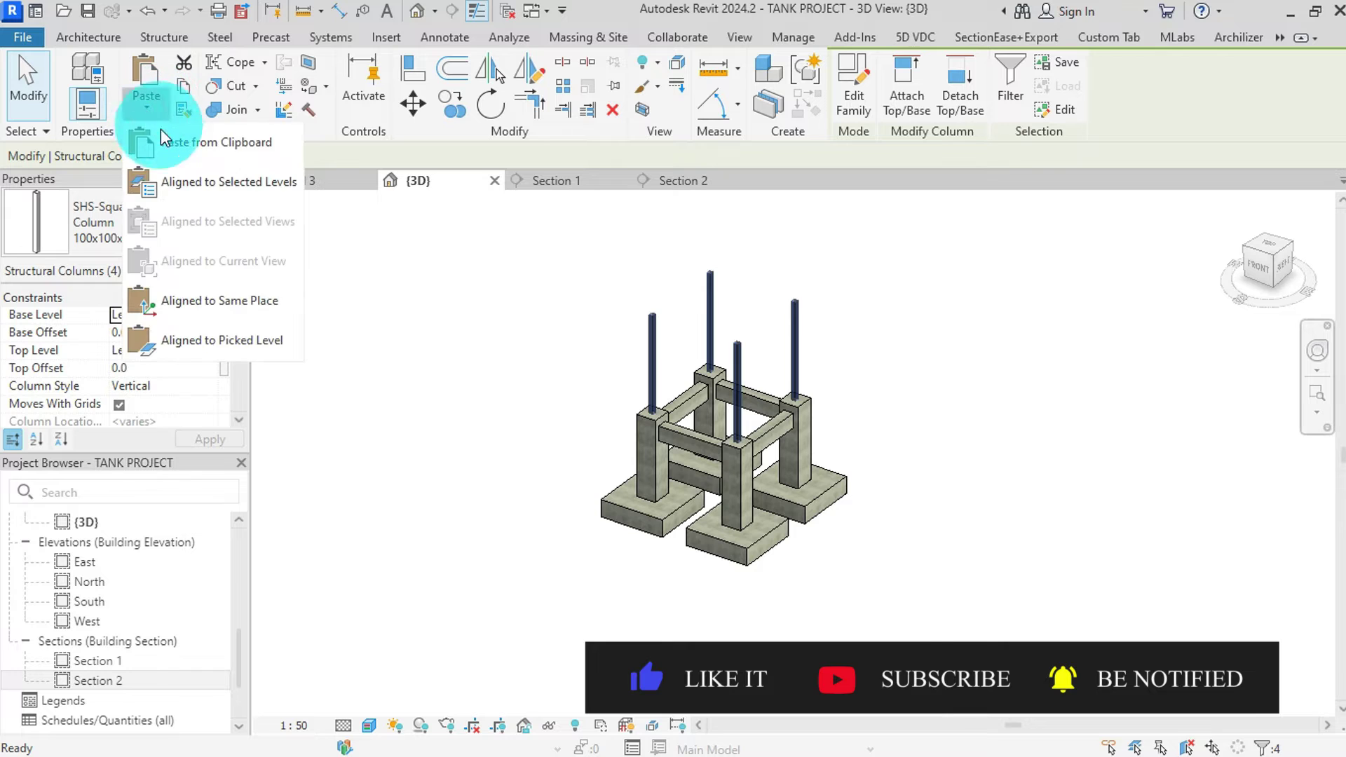
click(177, 181)
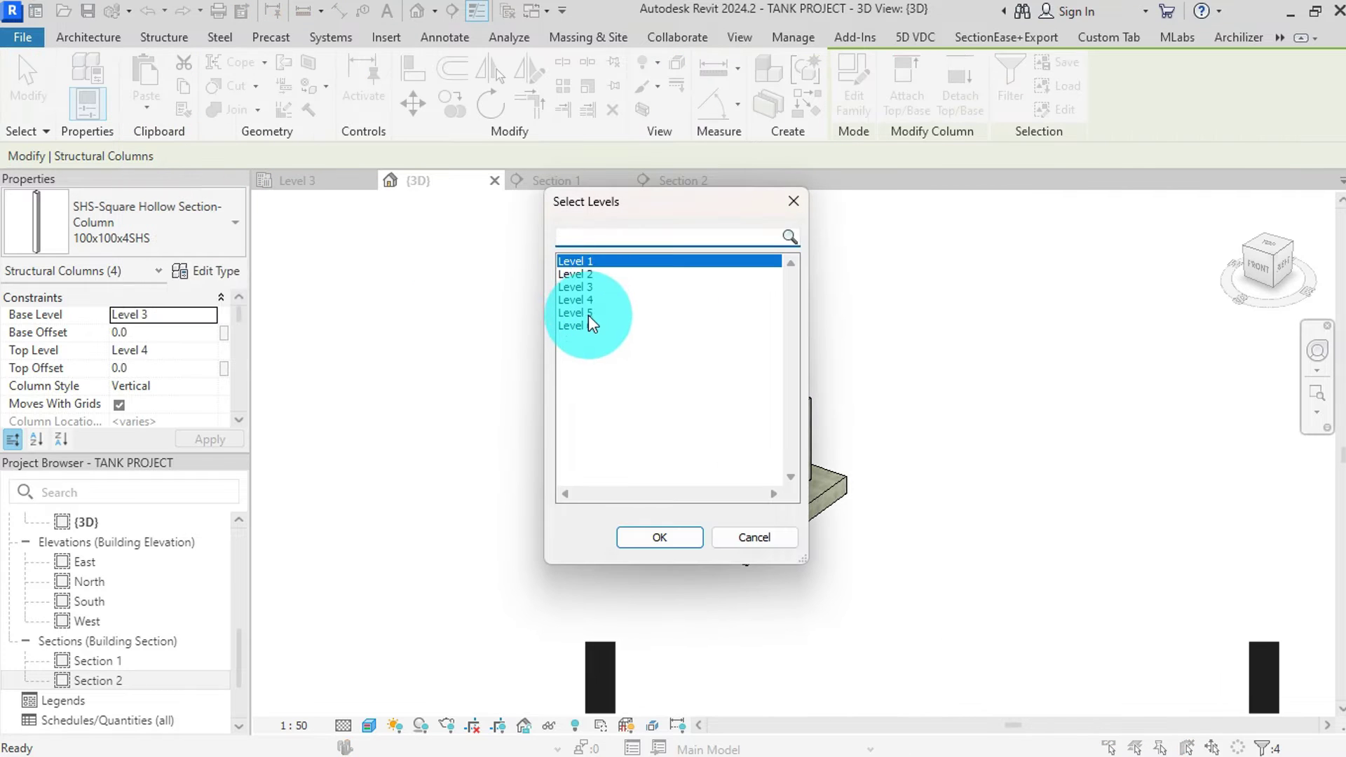
click(586, 326)
ctrl+click(592, 312)
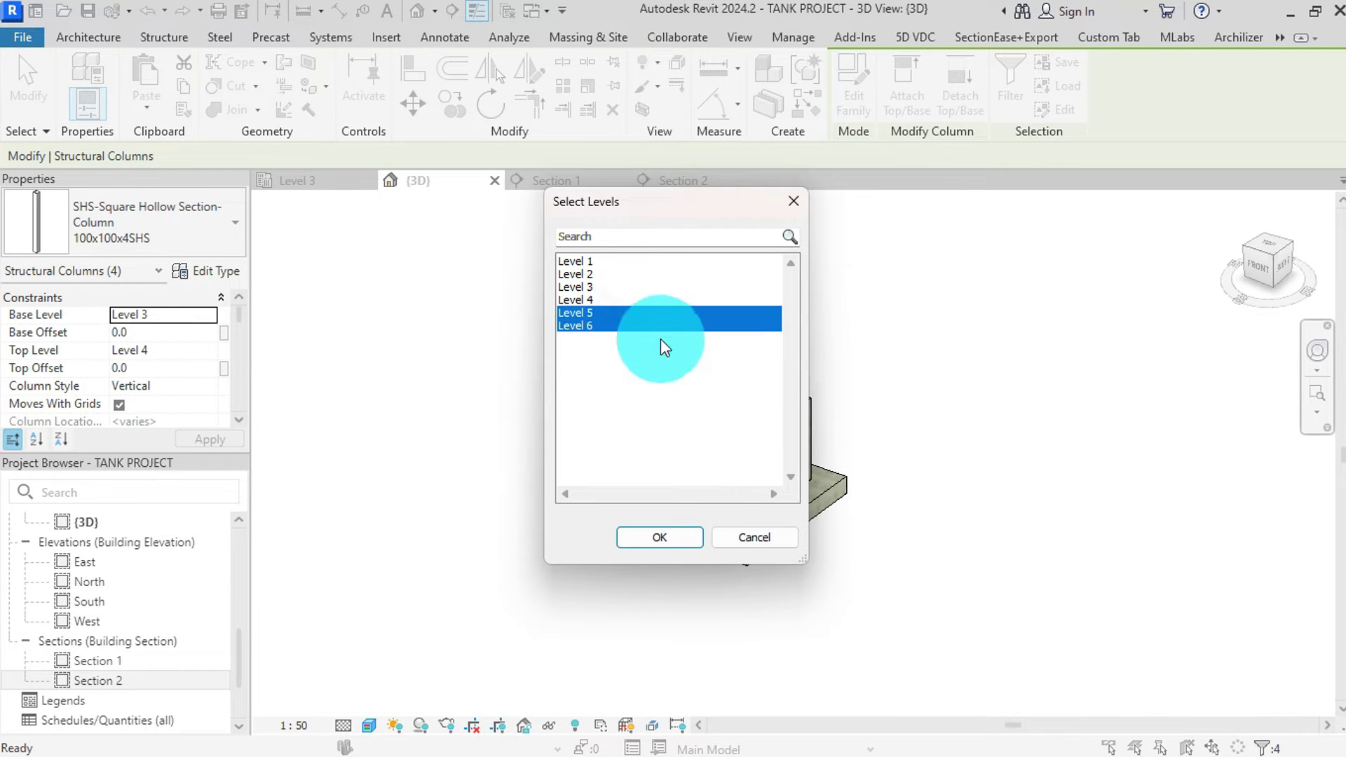
click(675, 537)
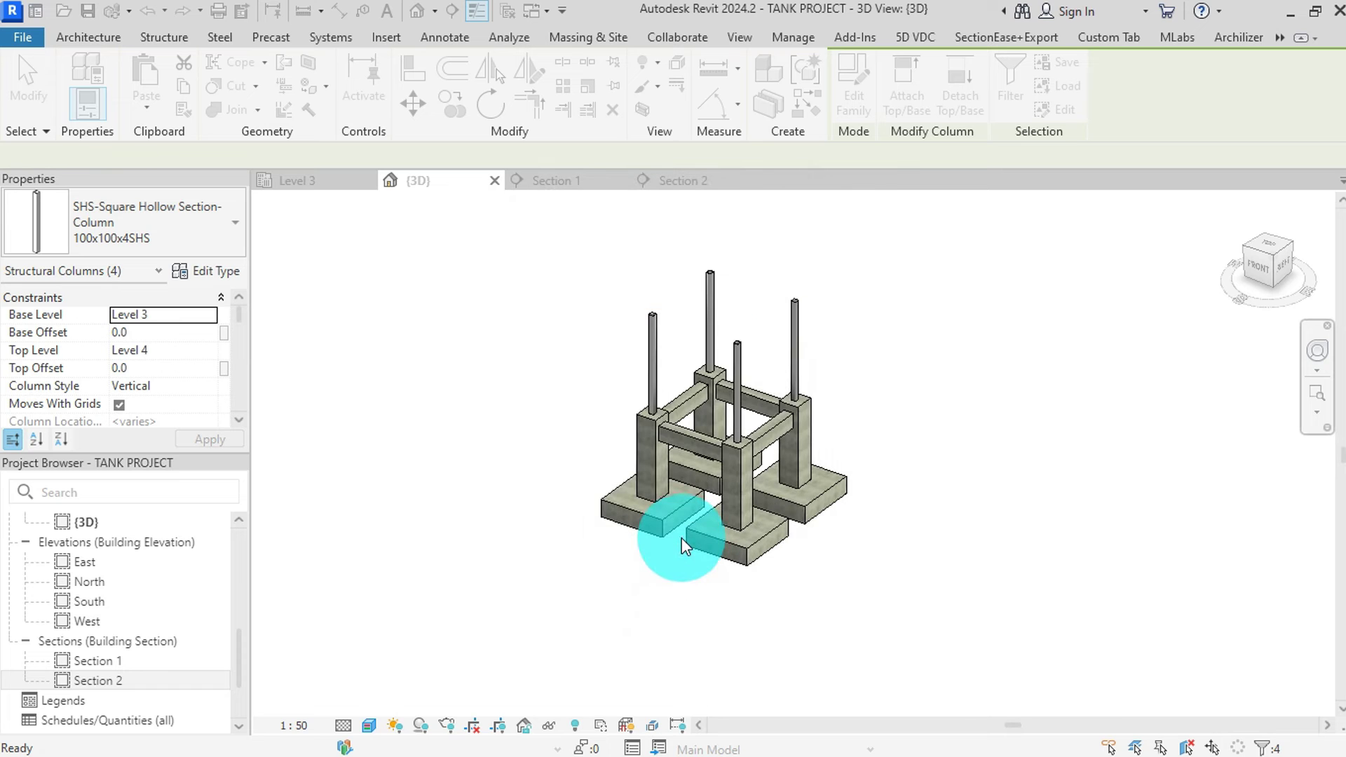
scroll(704, 537, down, 2)
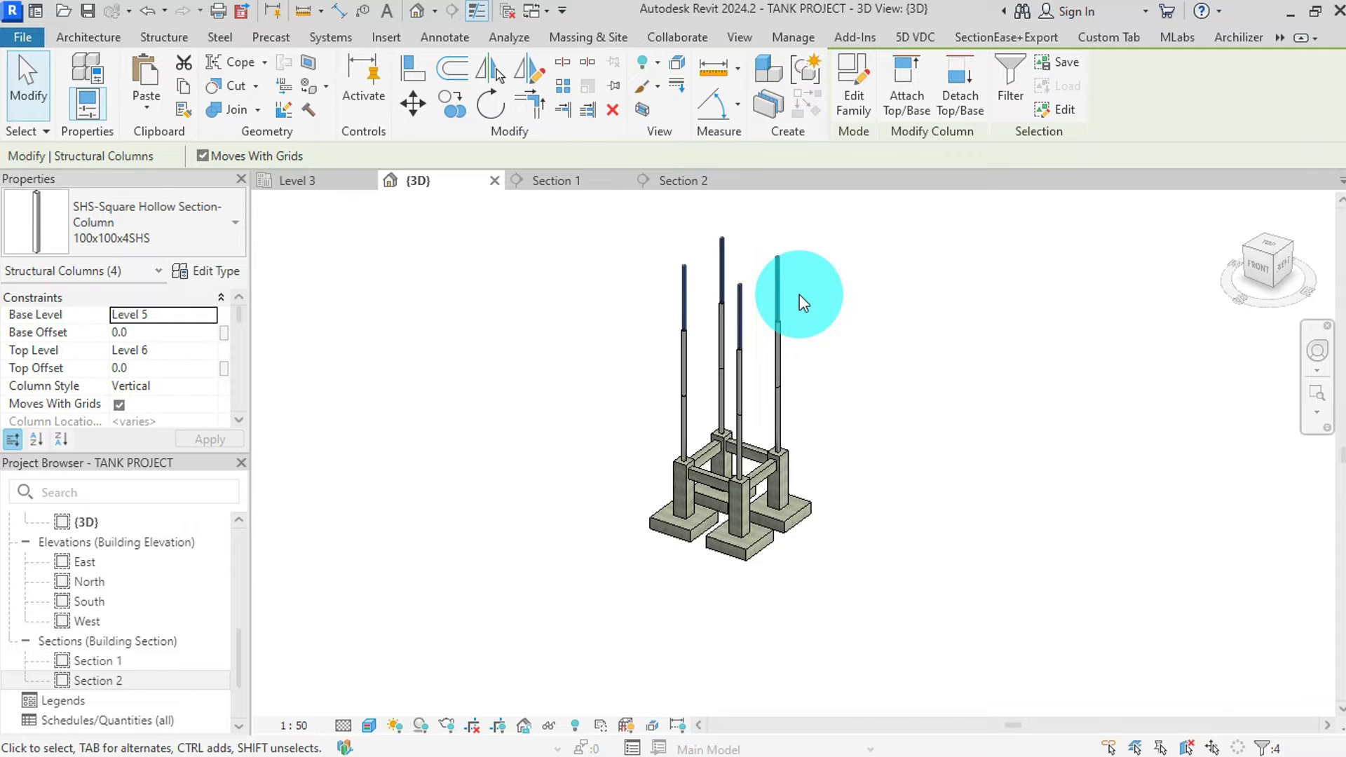
scroll(767, 303, up, 2)
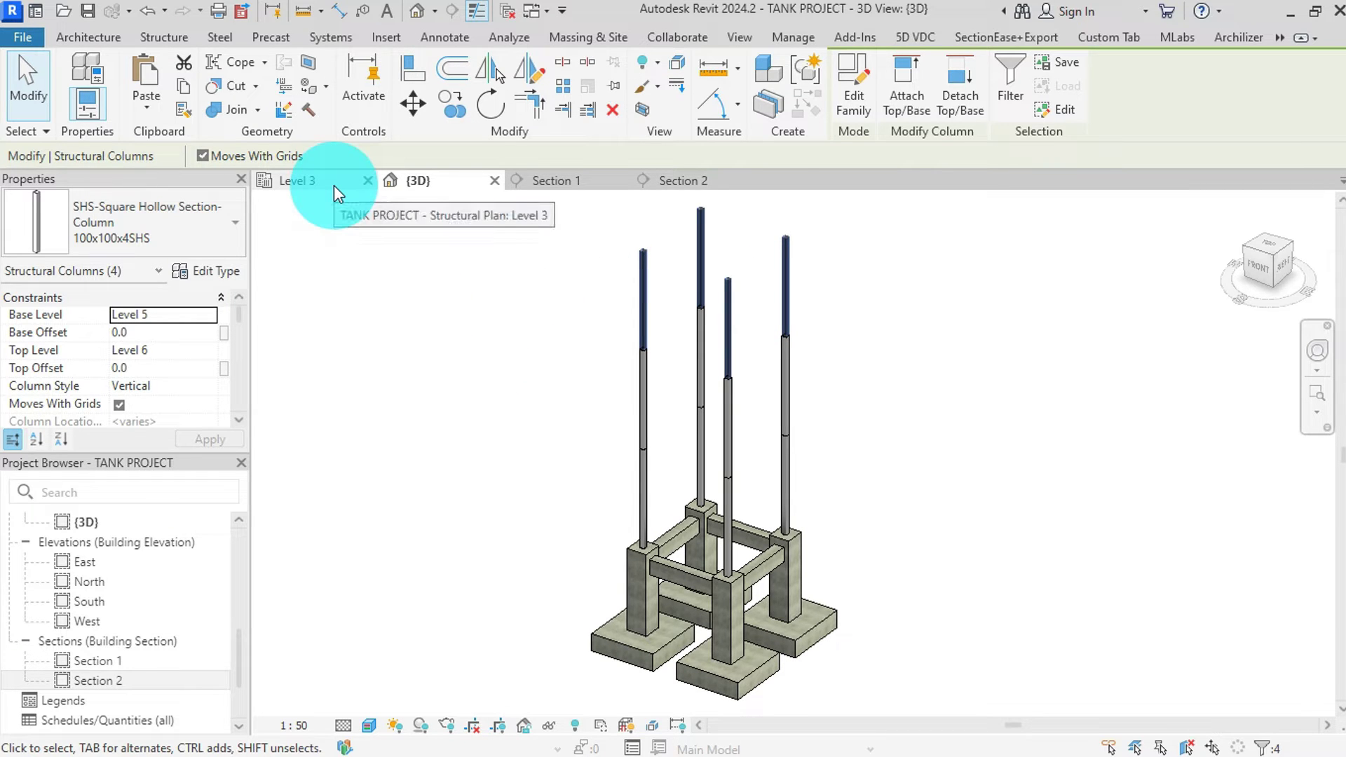
- Examine how the steel columns meet the concrete pedestals in Section 1, the Level 3 plan and the 3D view
click(569, 186)
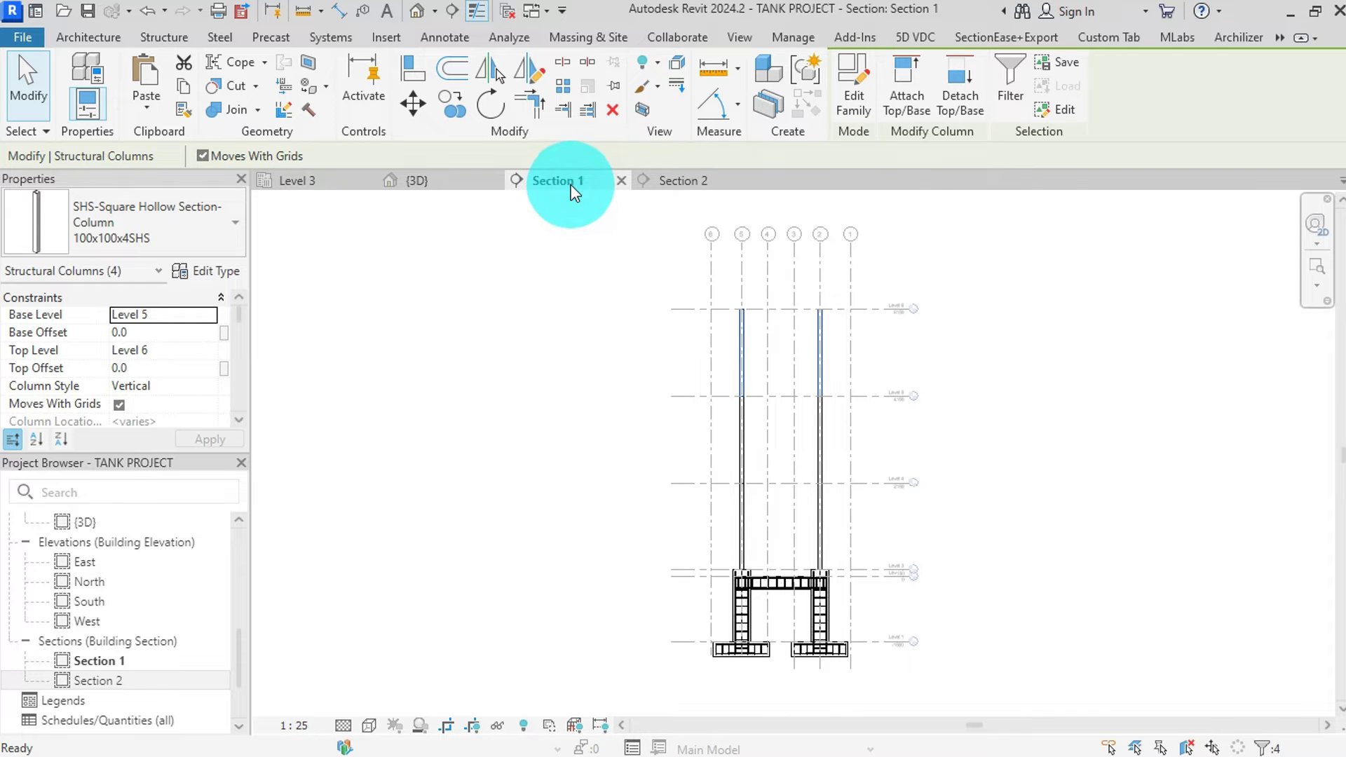
click(600, 334)
scroll(771, 561, up, 3)
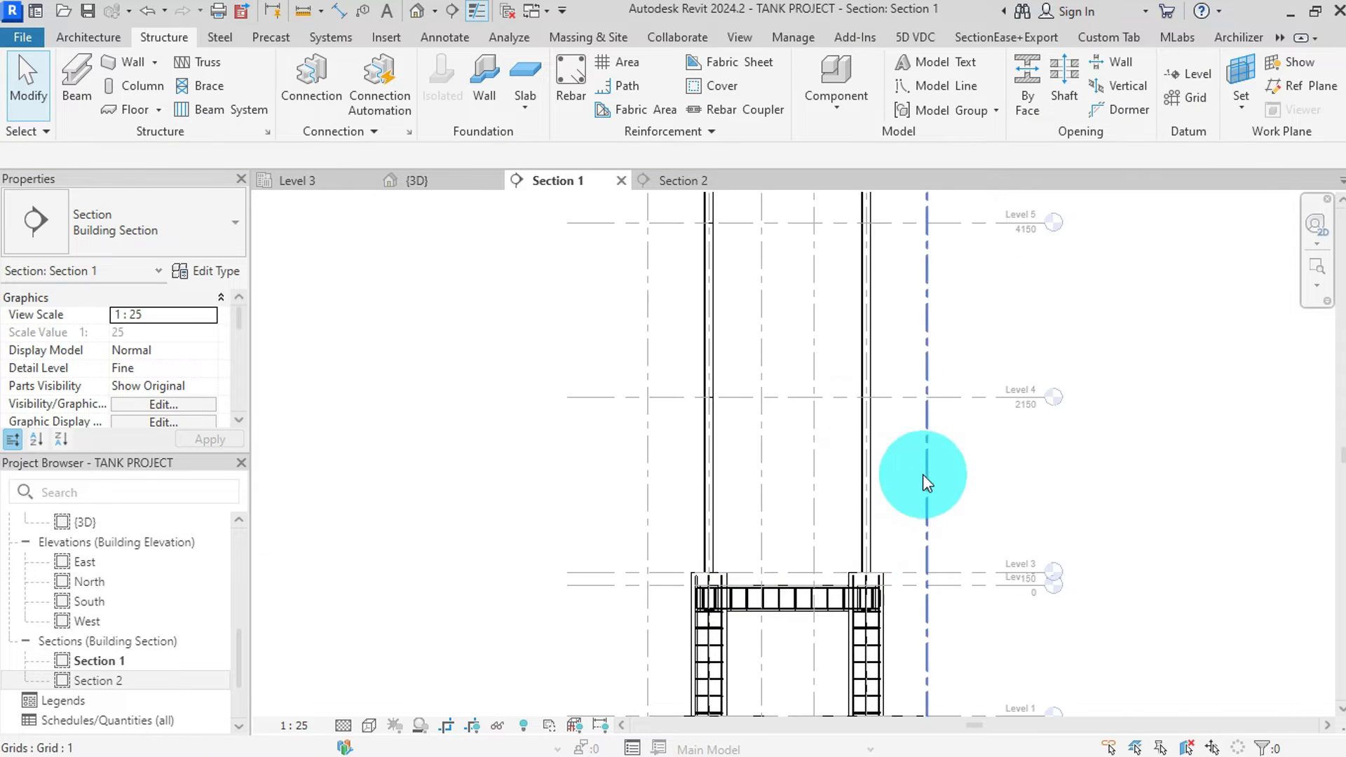
scroll(857, 605, up, 4)
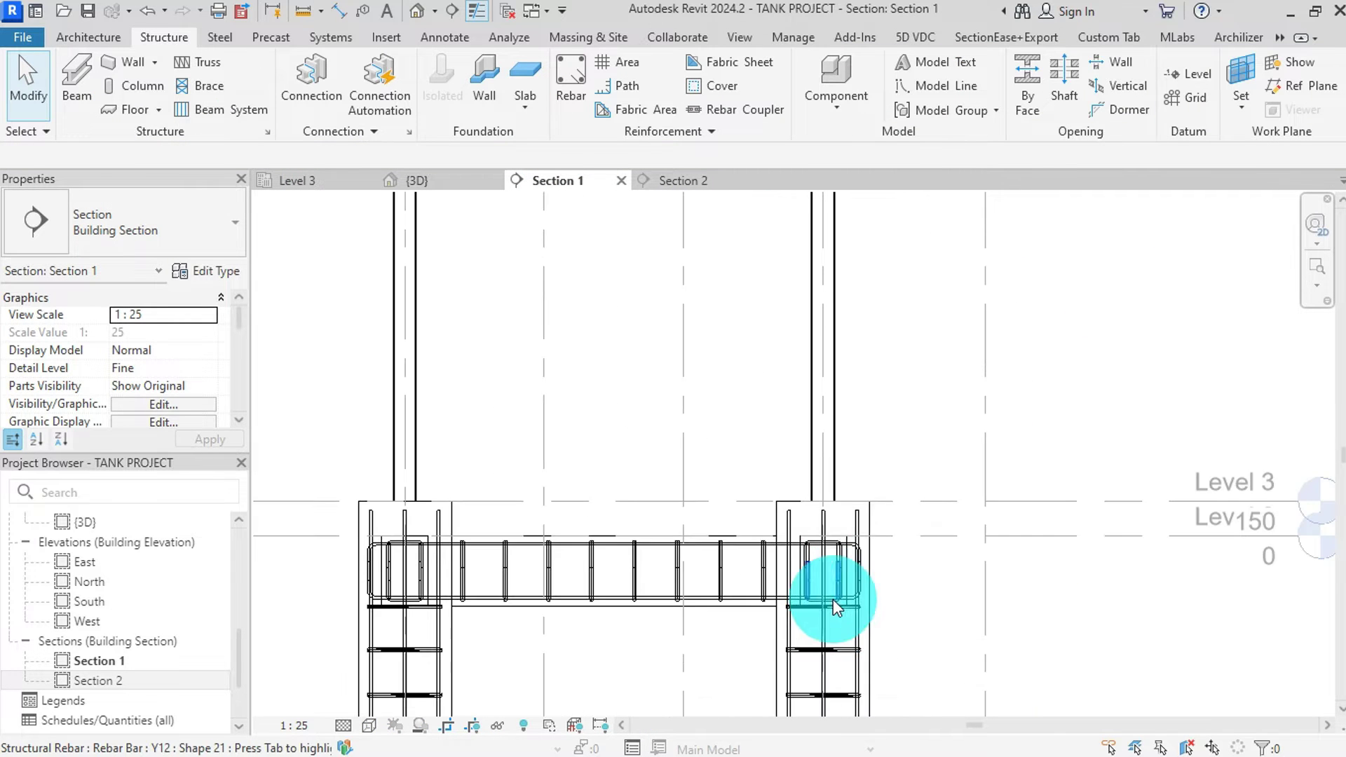
scroll(772, 624, down, 3)
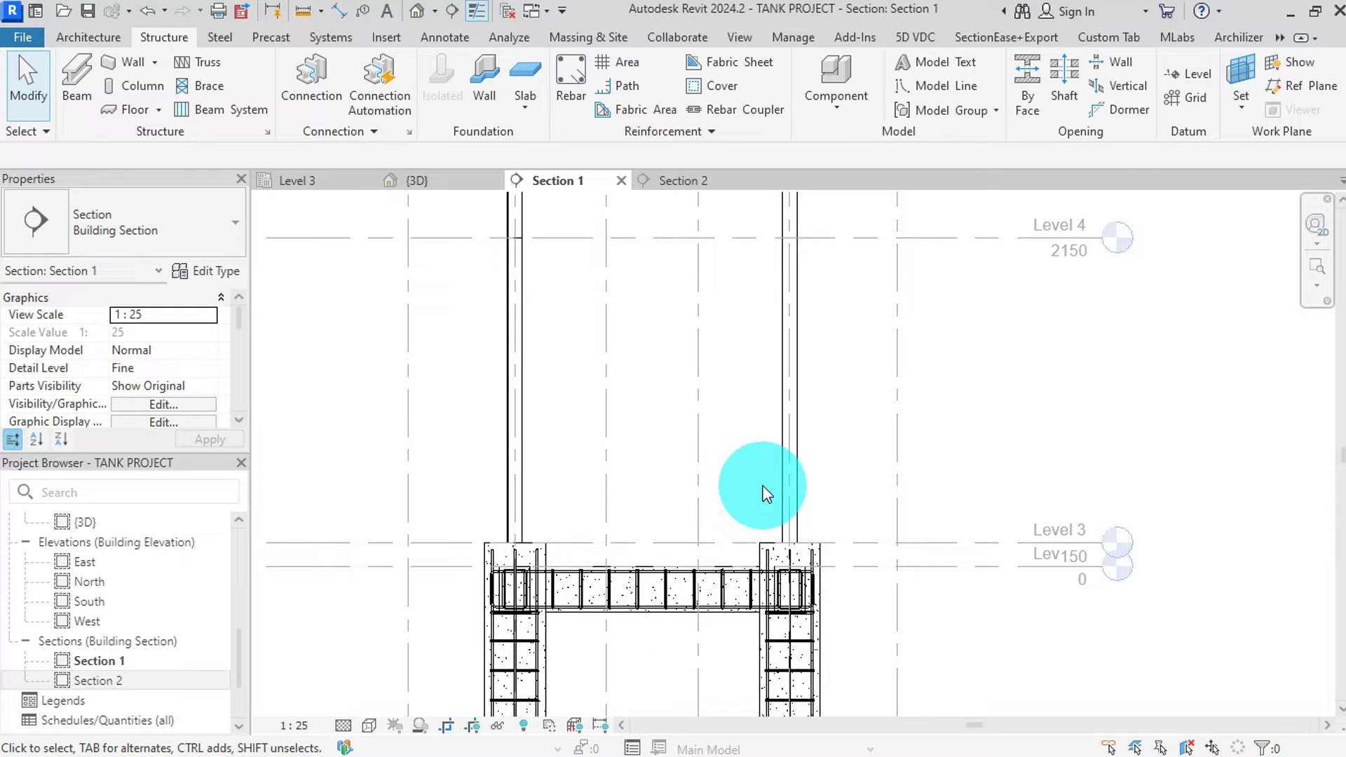
click(333, 188)
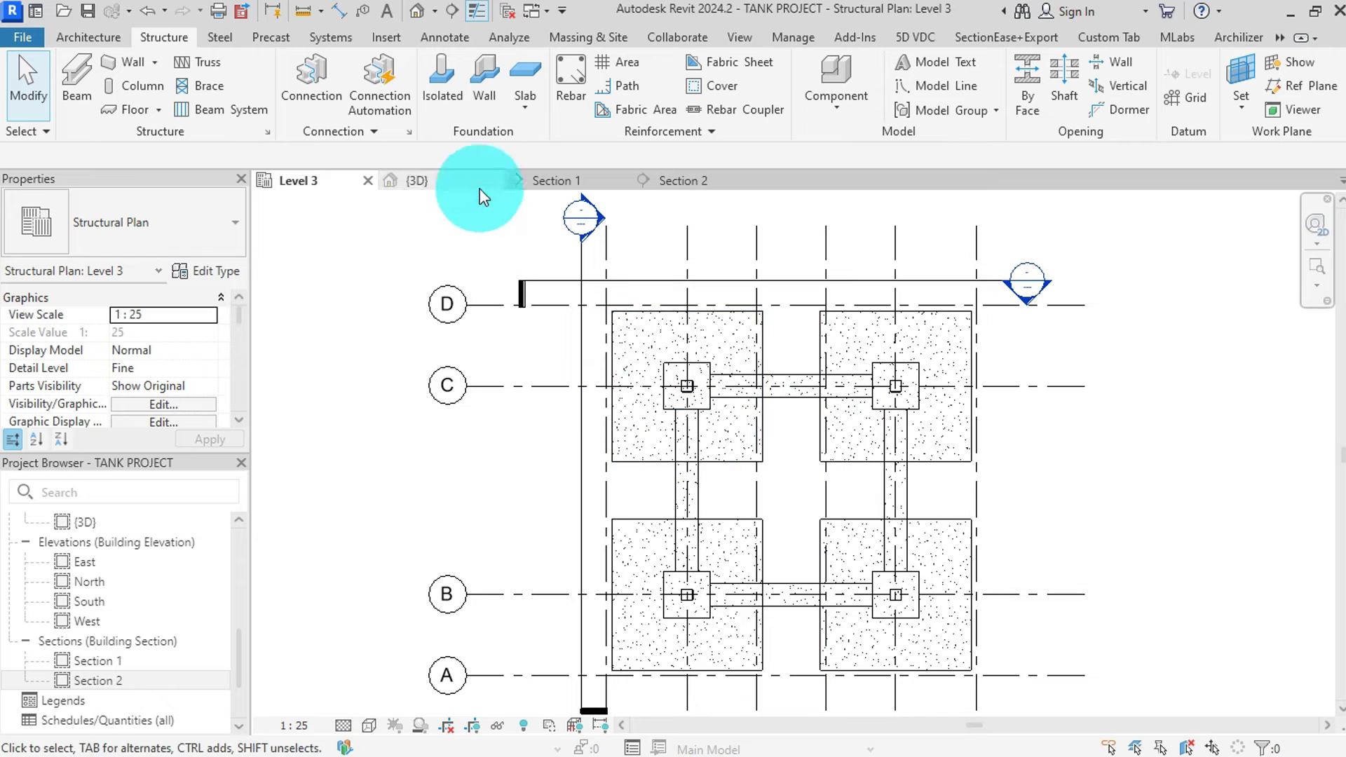
click(418, 180)
scroll(634, 540, up, 4)
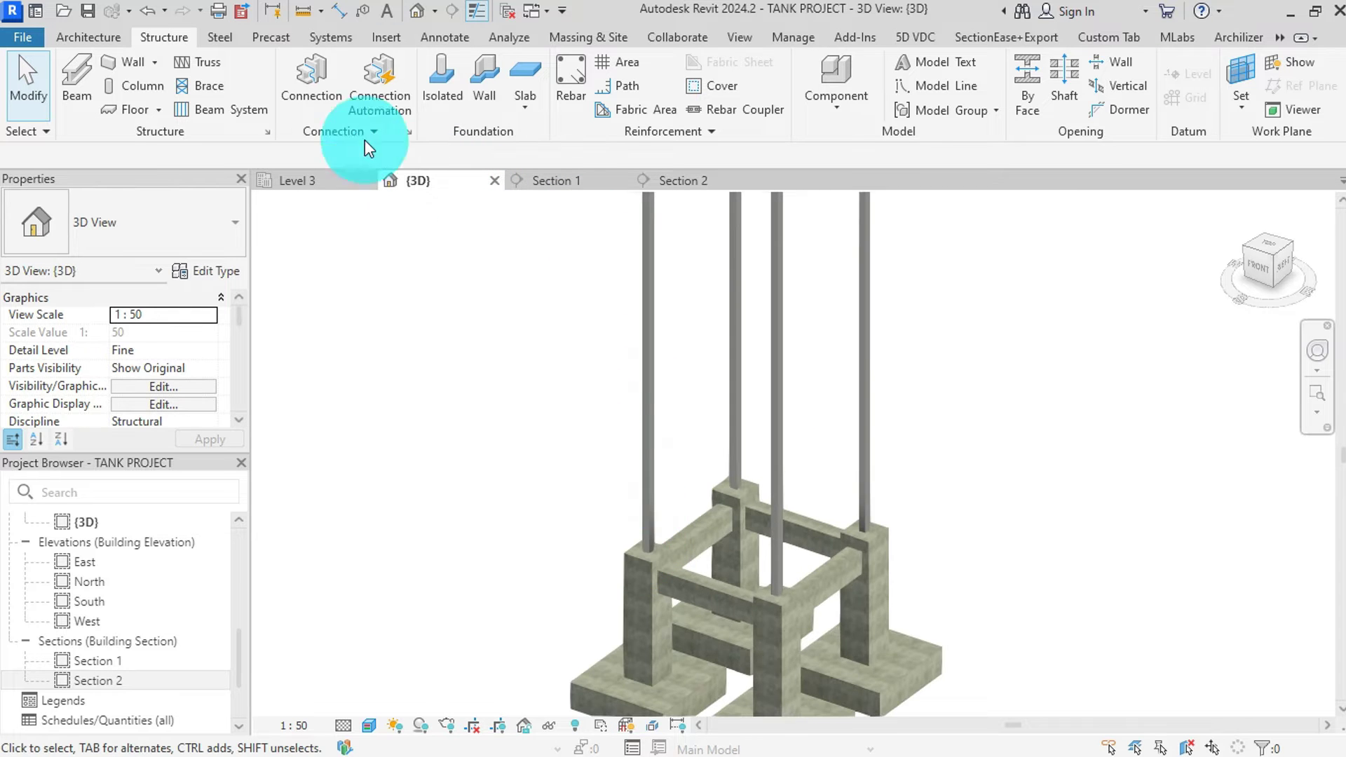
- Load all available structural connections from the All Connections group into the project
click(219, 39)
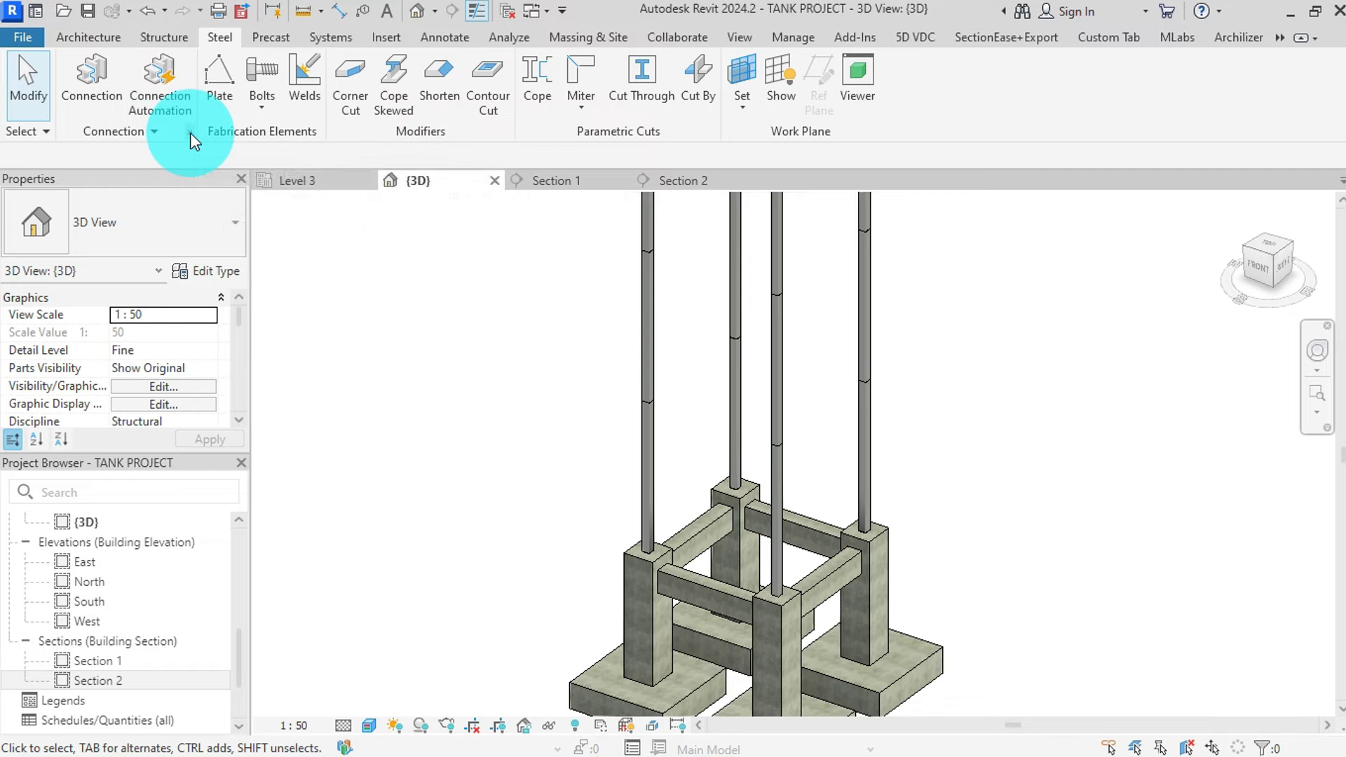
click(182, 40)
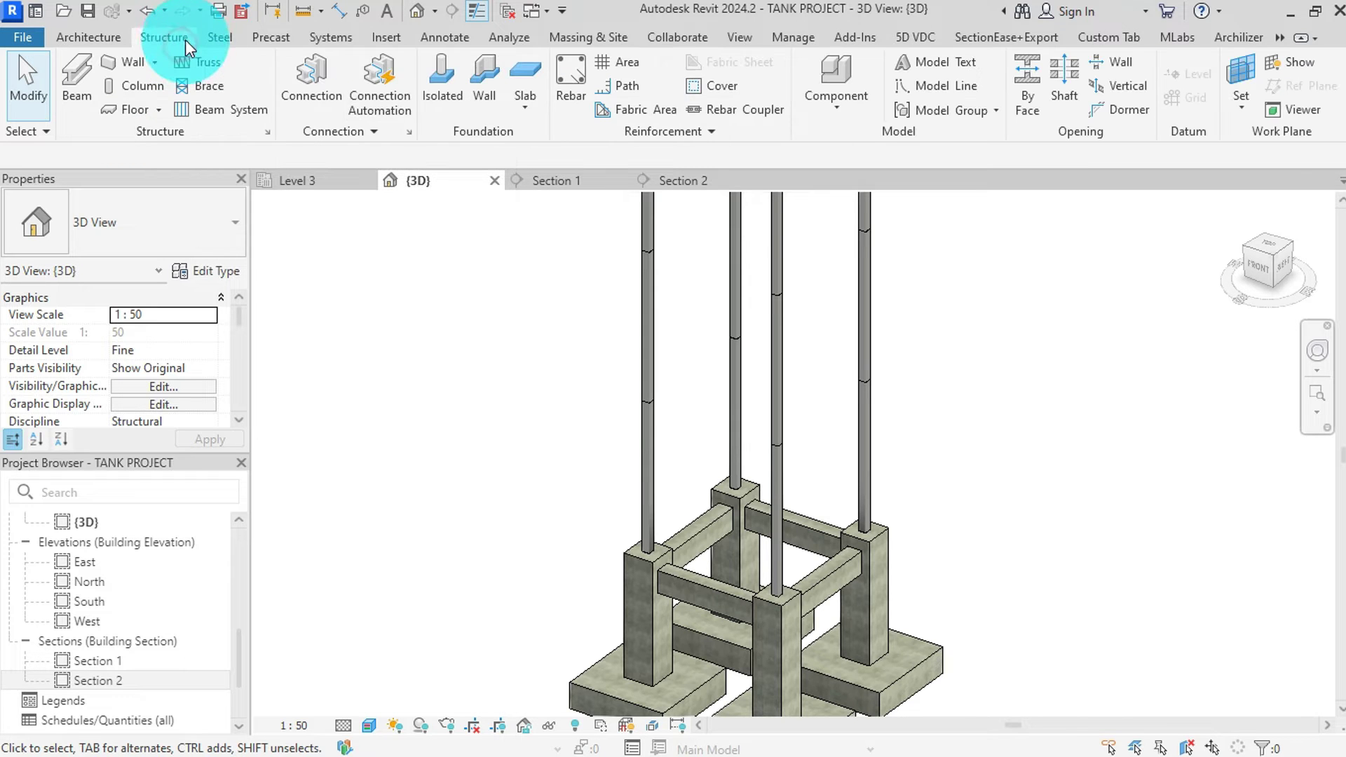
click(411, 132)
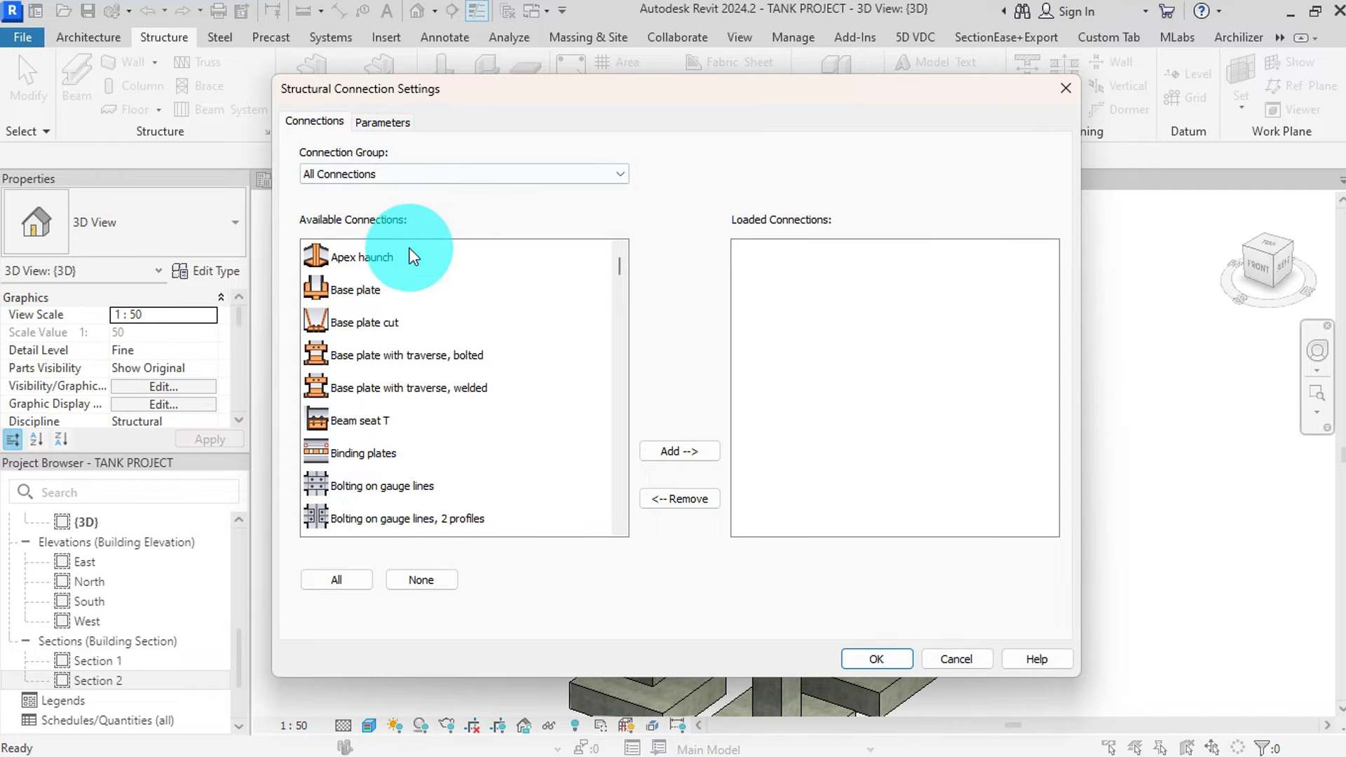
click(399, 176)
click(398, 179)
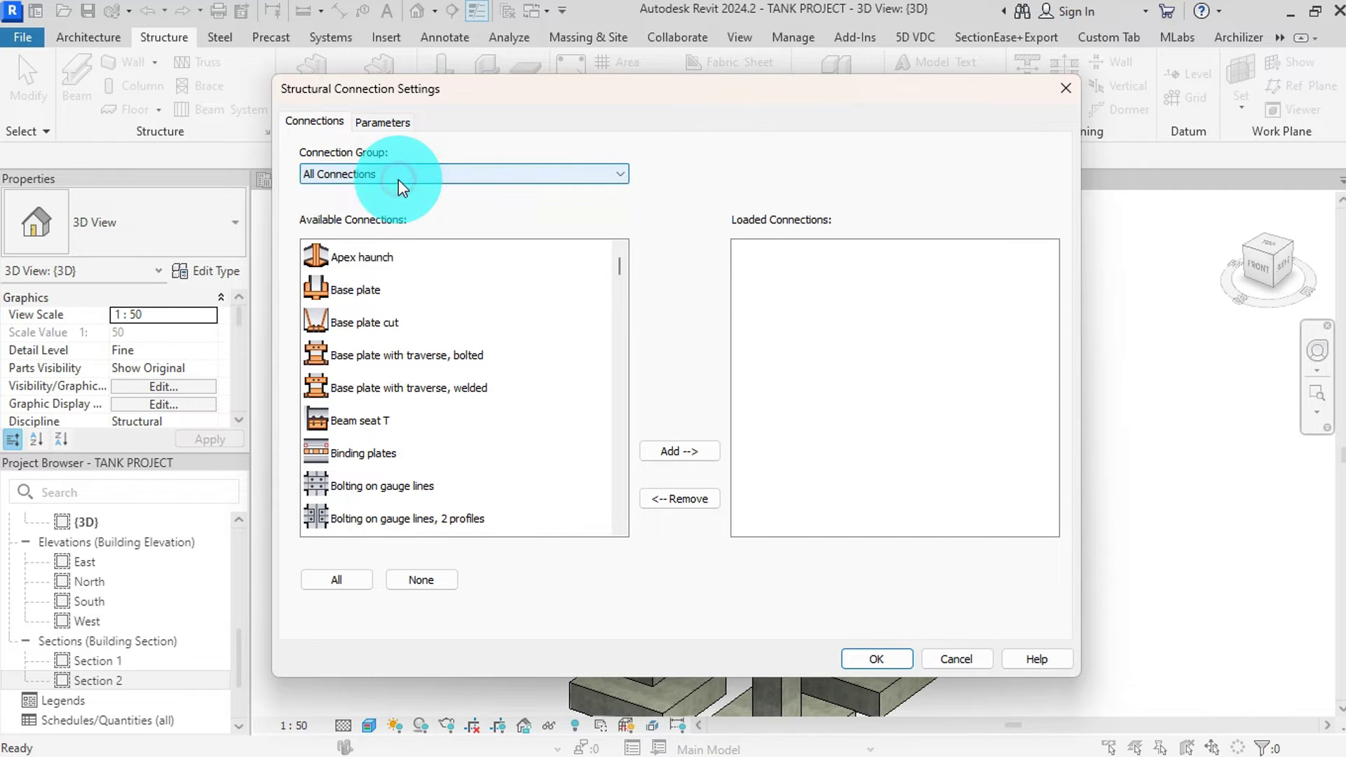
click(385, 256)
click(335, 580)
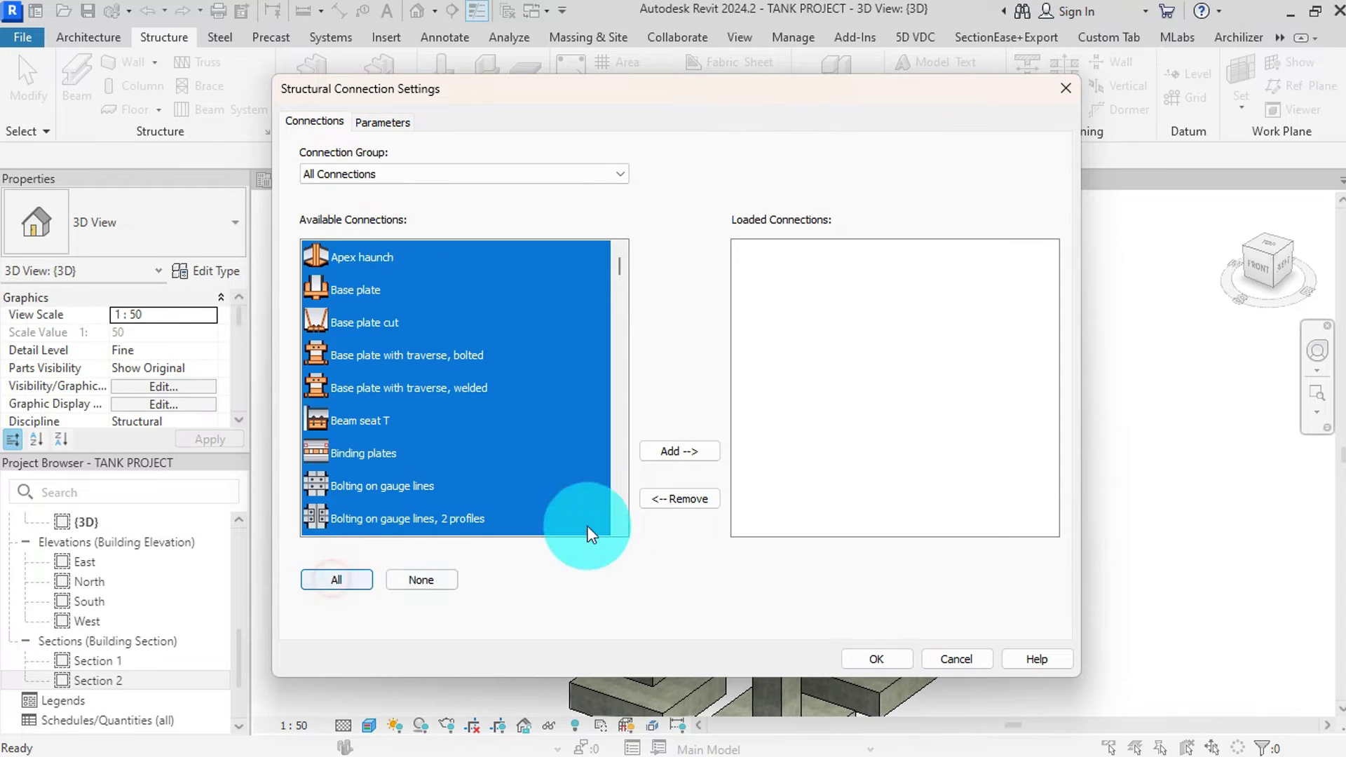
click(679, 451)
click(877, 659)
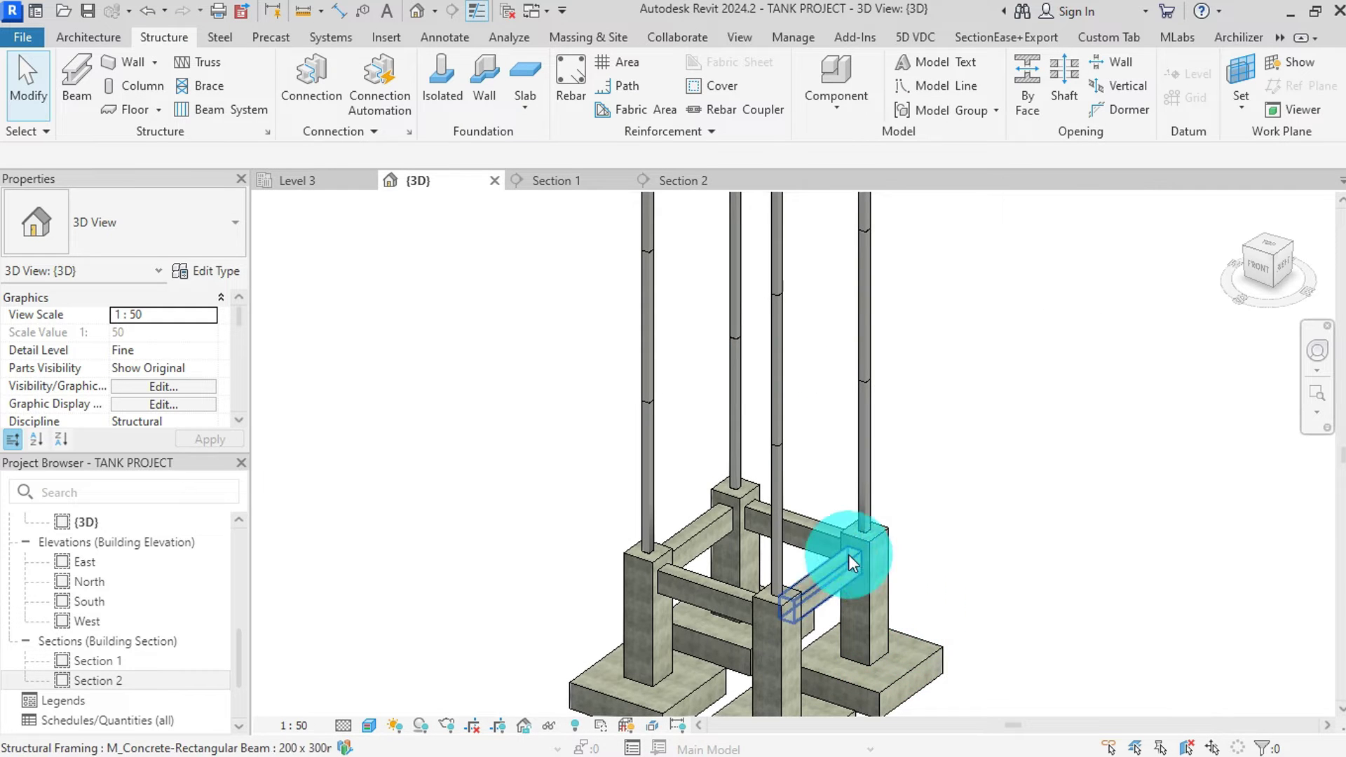
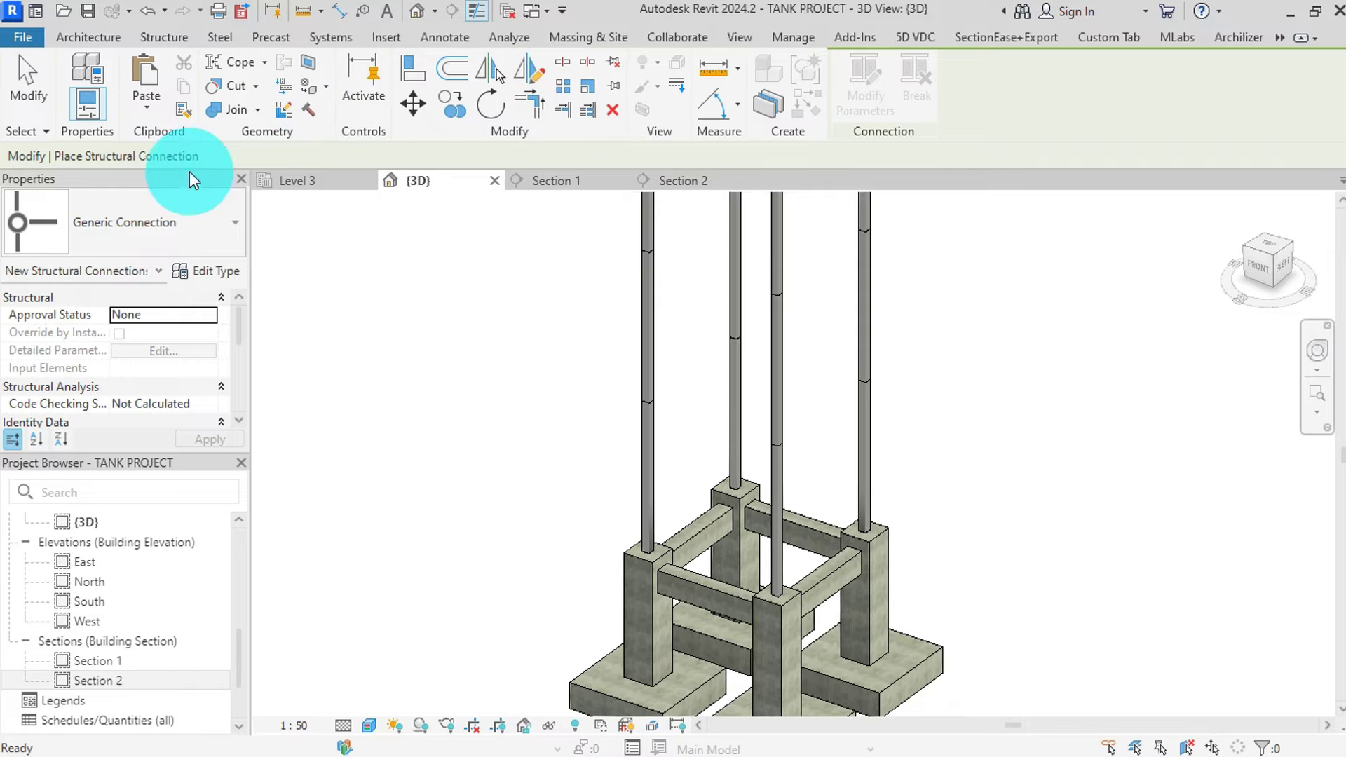
- Place a Base plate structural connection on the lowest 100x100x4SHS column above one of the corner pedestals
click(162, 225)
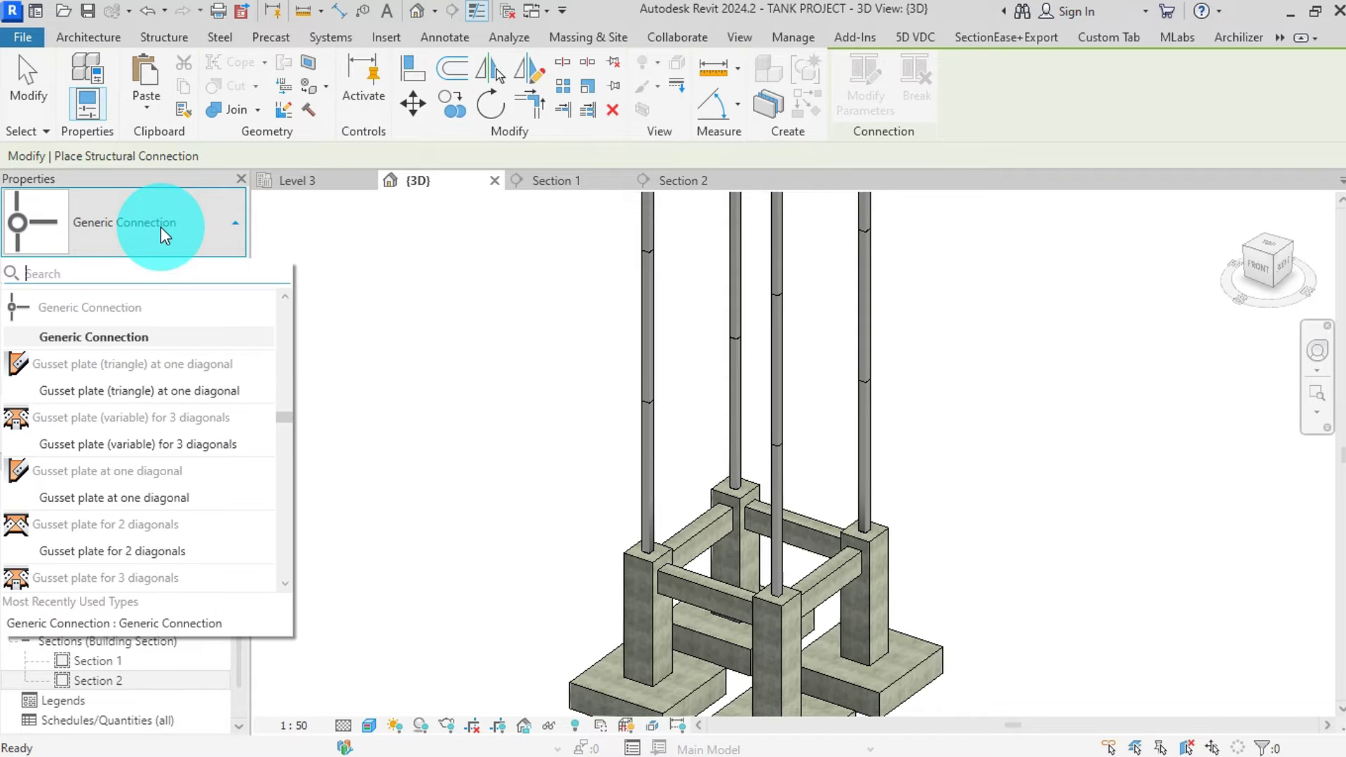
text(base)
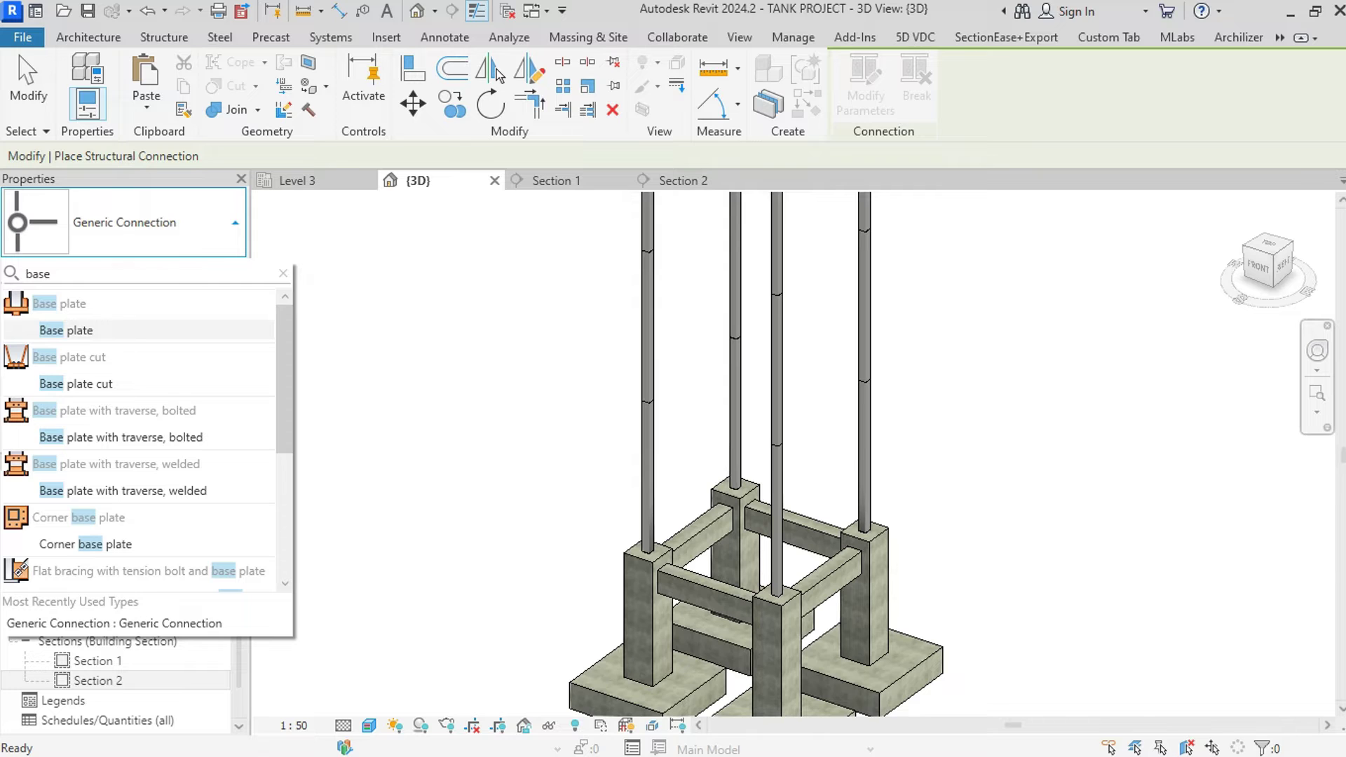
click(106, 319)
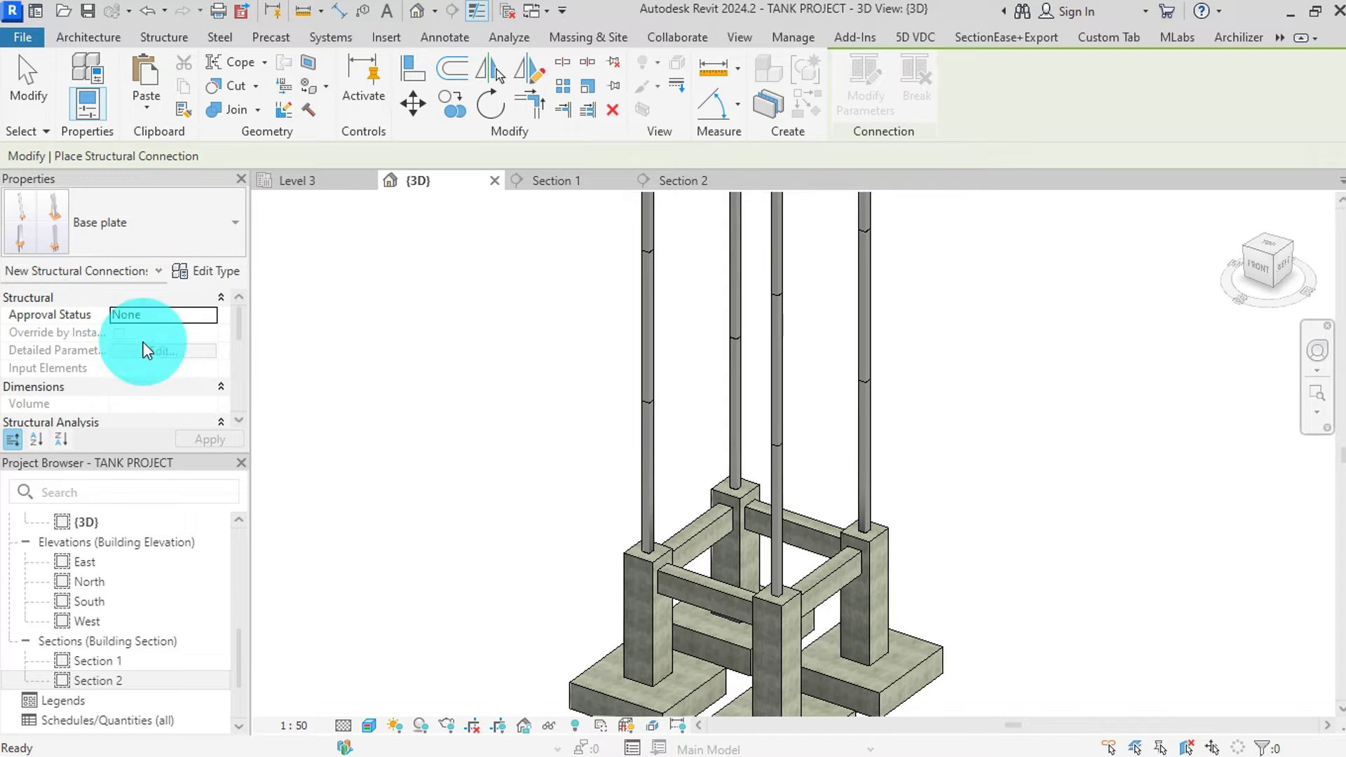
click(653, 491)
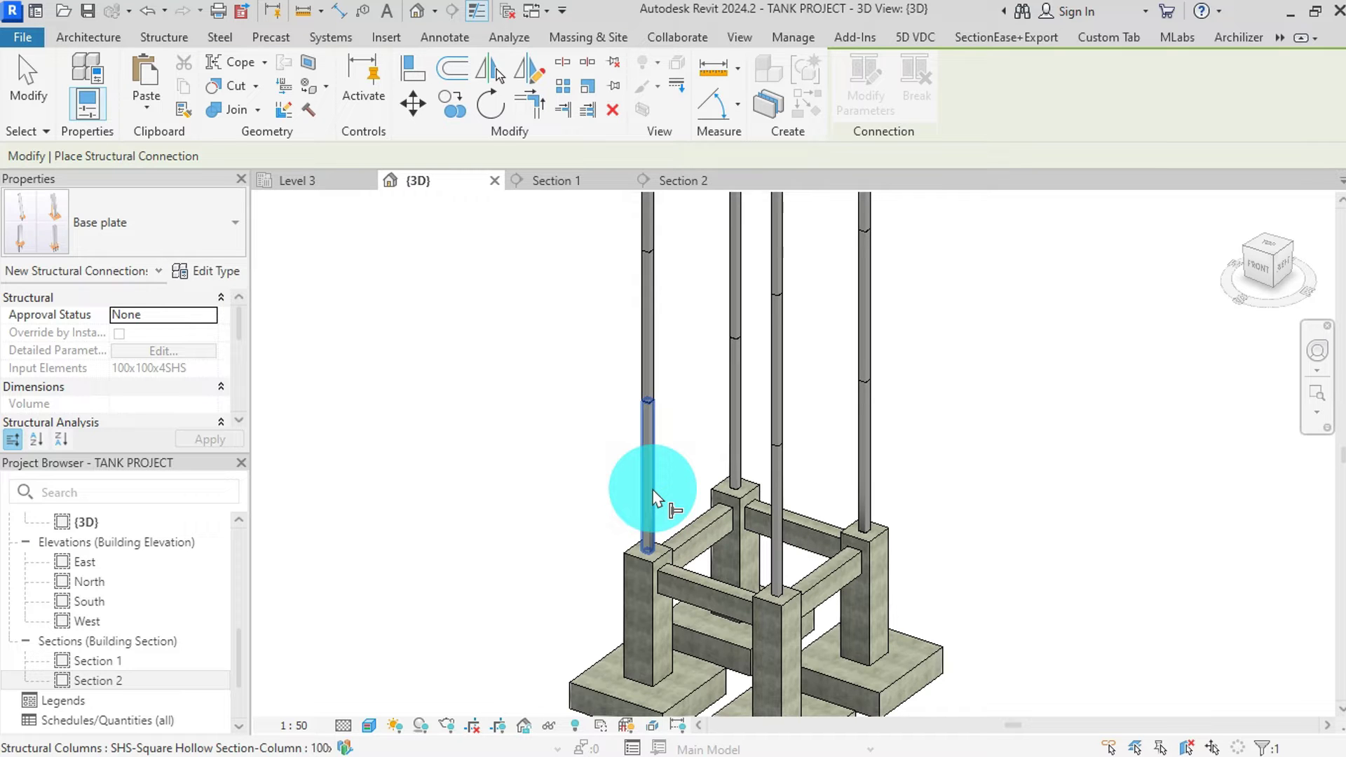
key(Return)
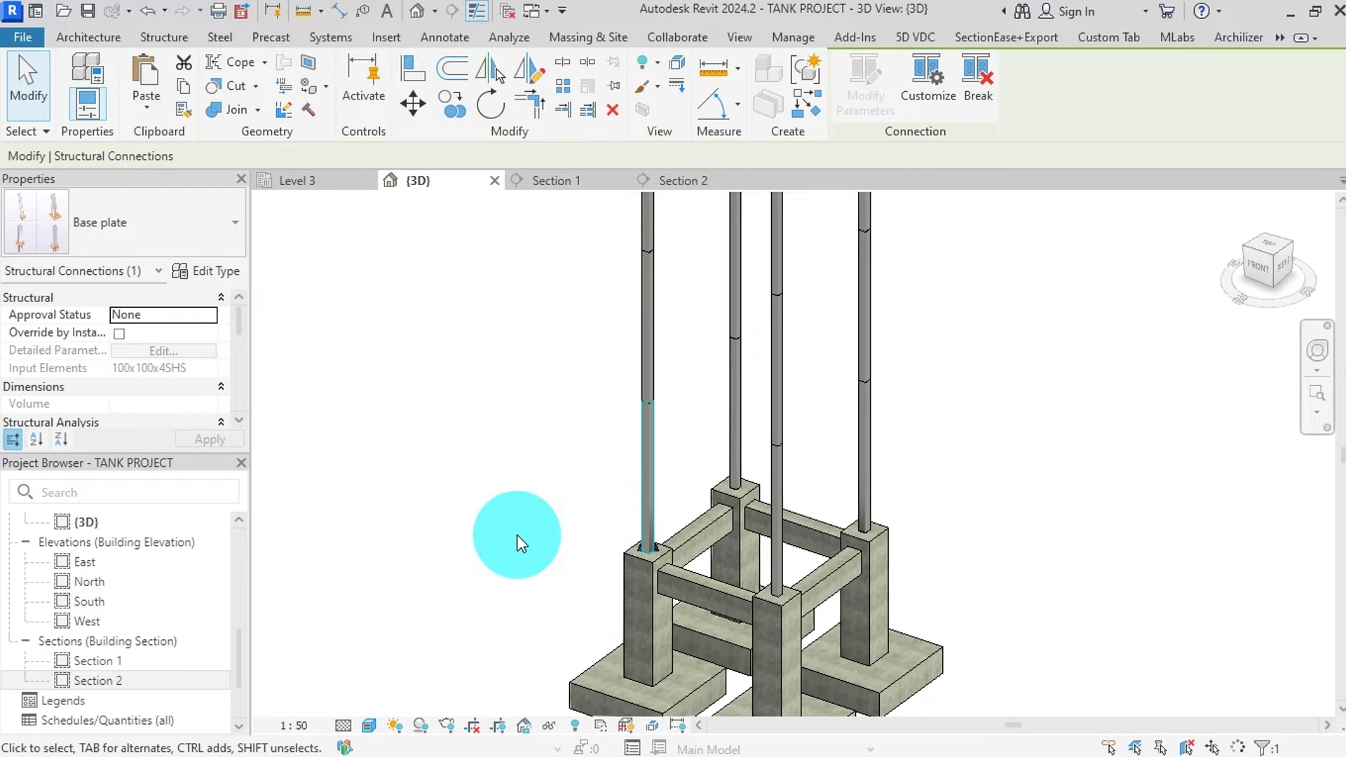
- Inspect the placed base plate and its anchors up close at the column foot in the 3D view
shift+middle_drag(473, 568, 660, 575)
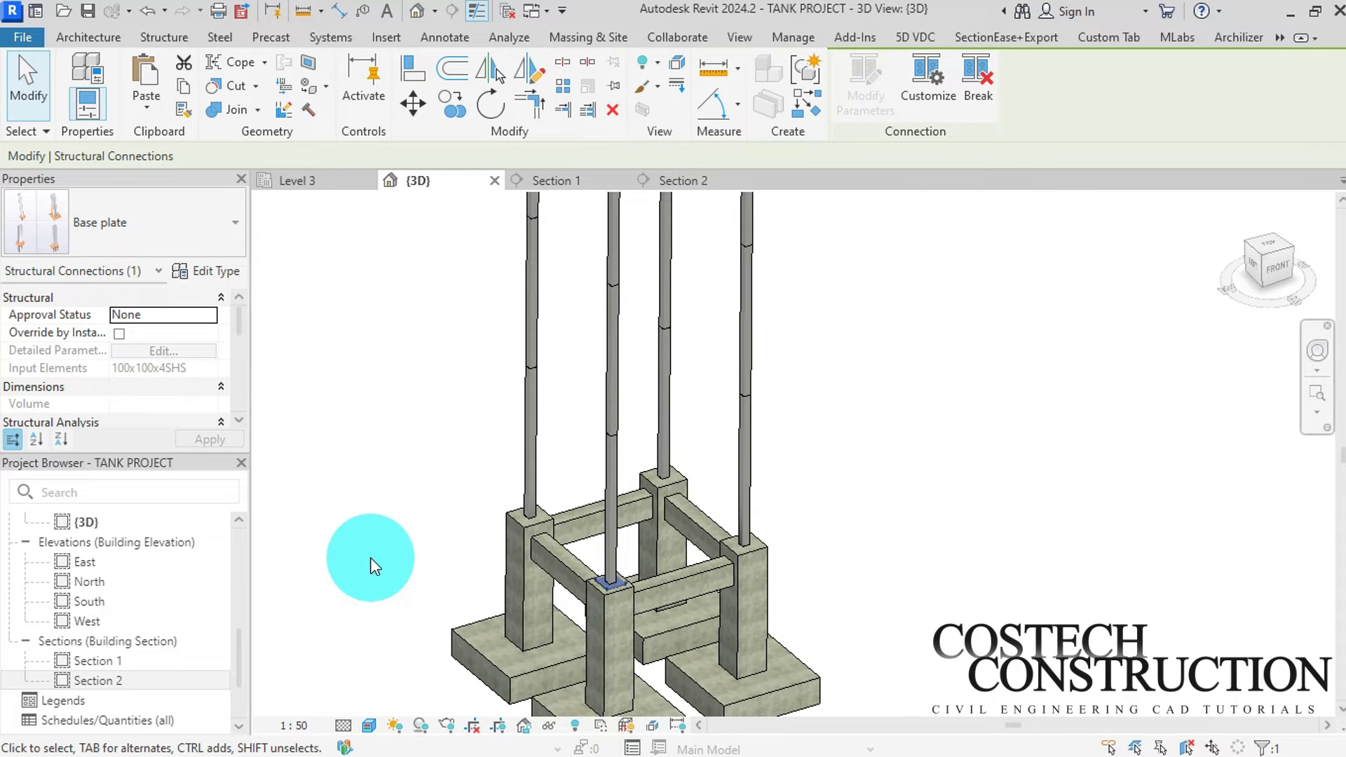
scroll(370, 558, up, 2)
scroll(562, 567, up, 2)
scroll(701, 603, up, 1)
scroll(766, 624, up, 2)
scroll(759, 623, up, 3)
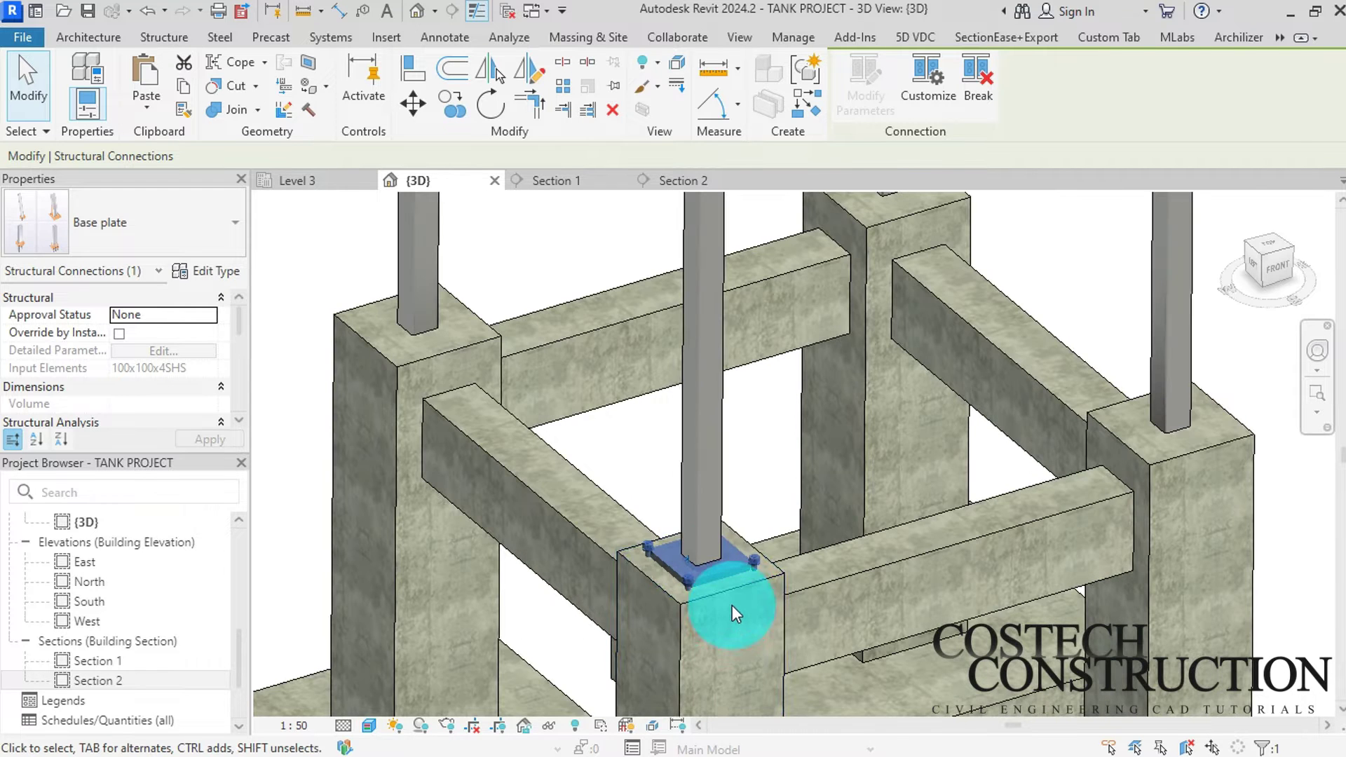
scroll(722, 586, up, 2)
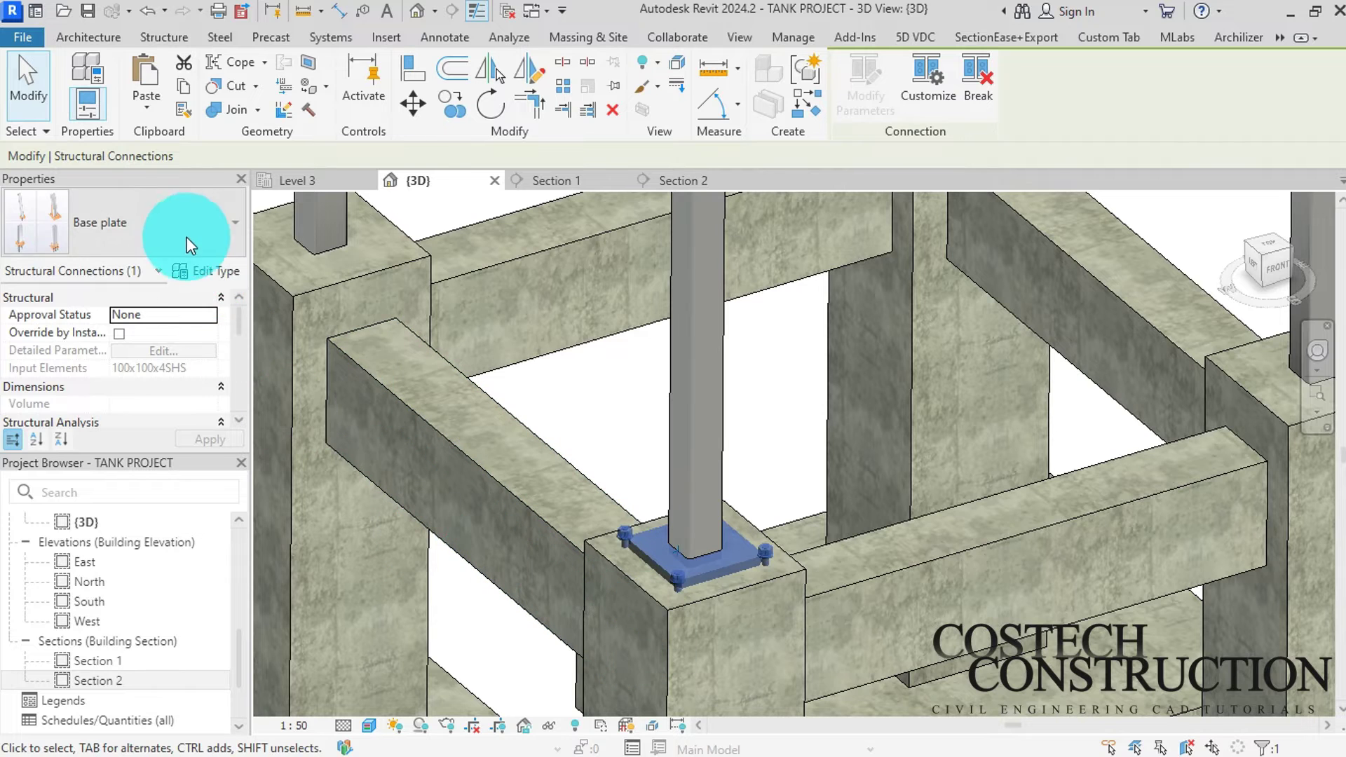
- In the base plate type's connection parameters, set the plate thickness to 15 and the layout to total
click(216, 272)
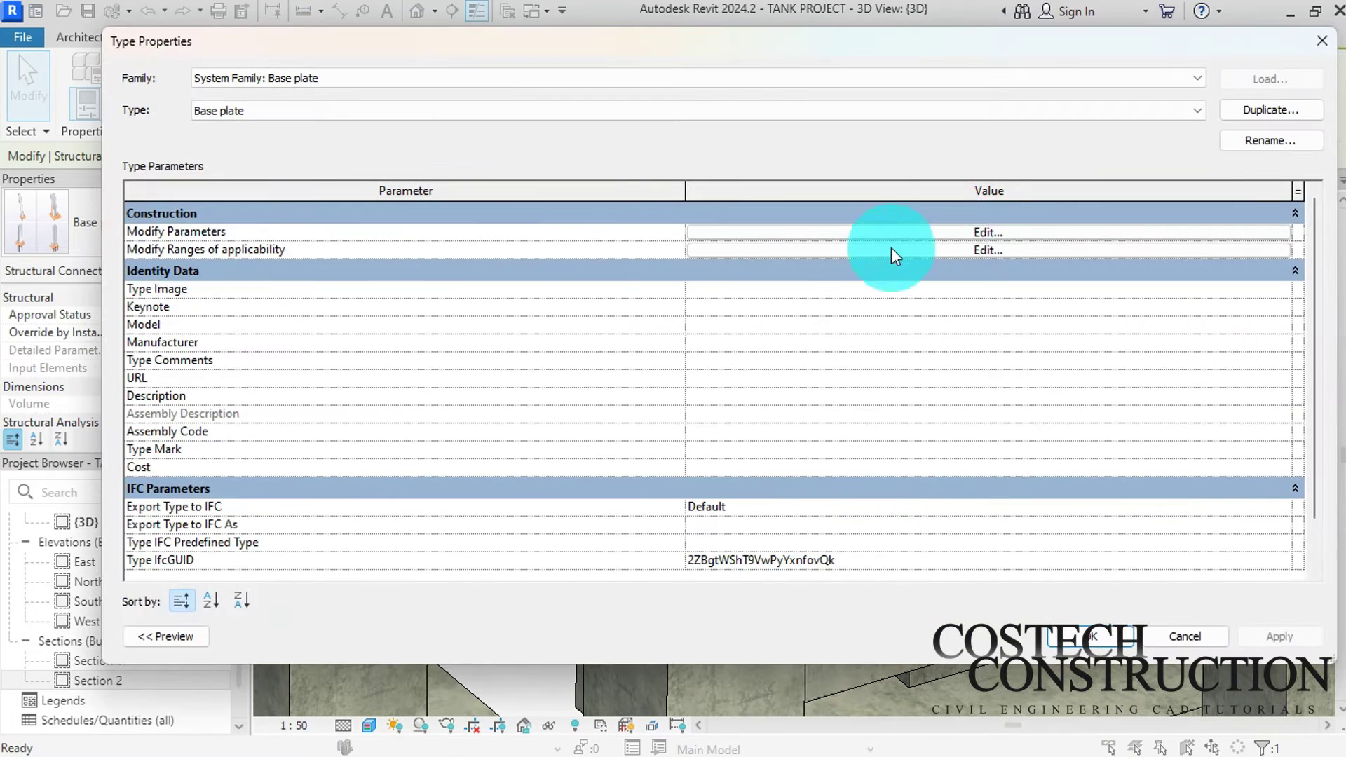
click(985, 231)
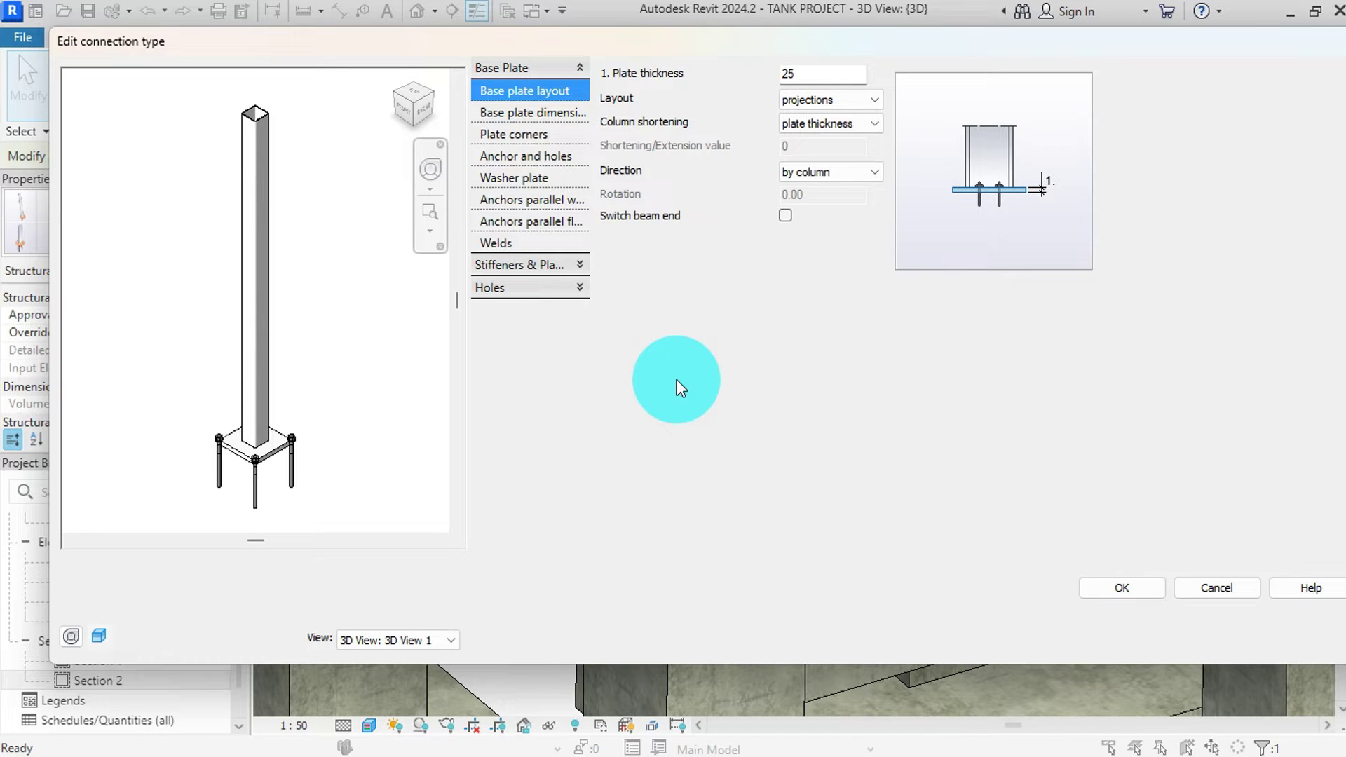
click(834, 75)
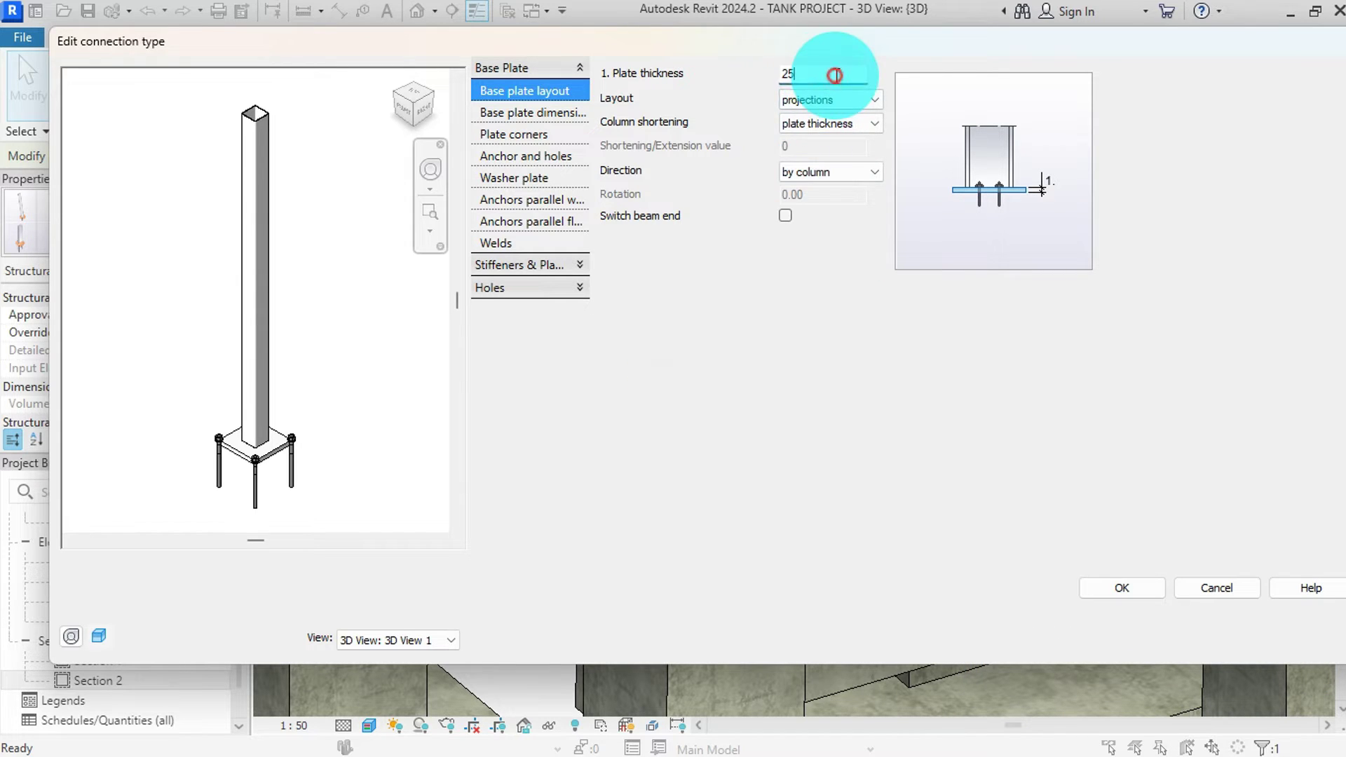
key(BackSpace)
key(BackSpace)
text(1)
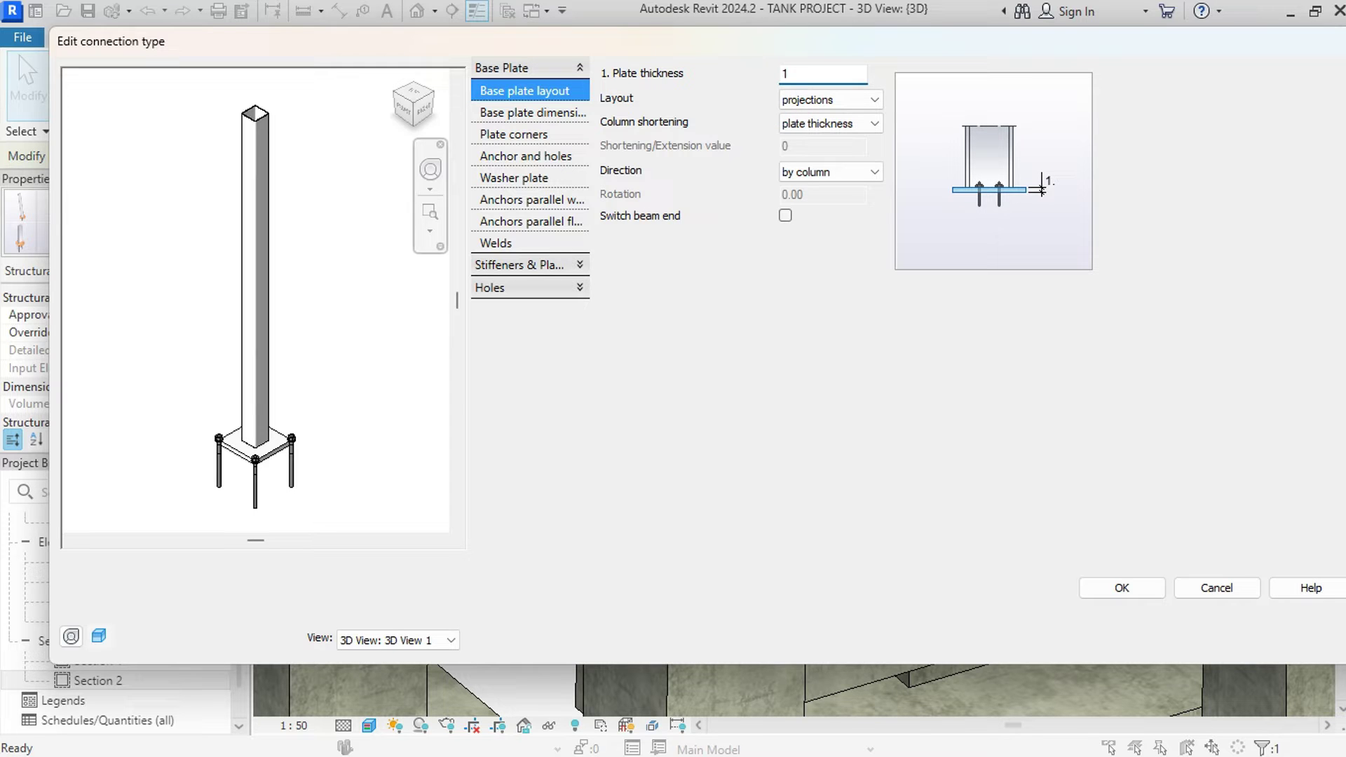
click(877, 101)
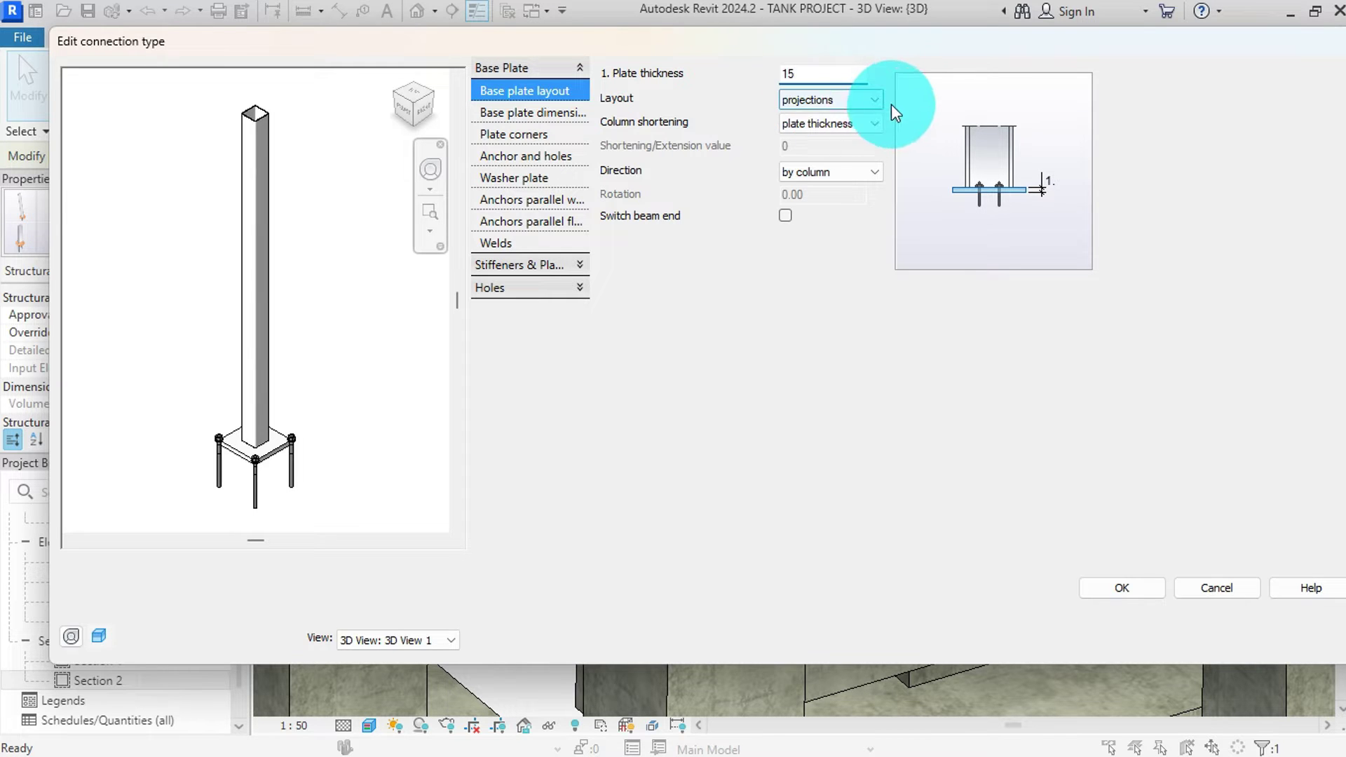
click(822, 124)
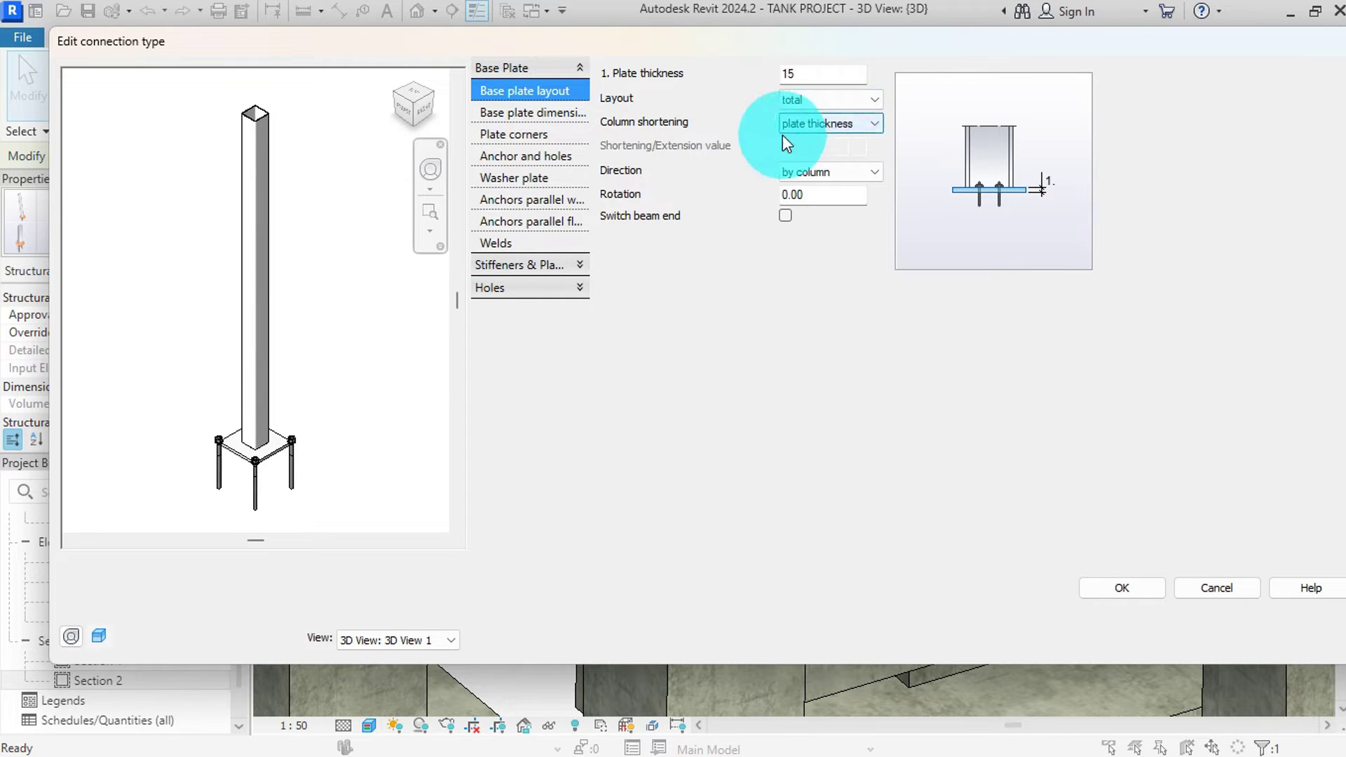
key(Tab)
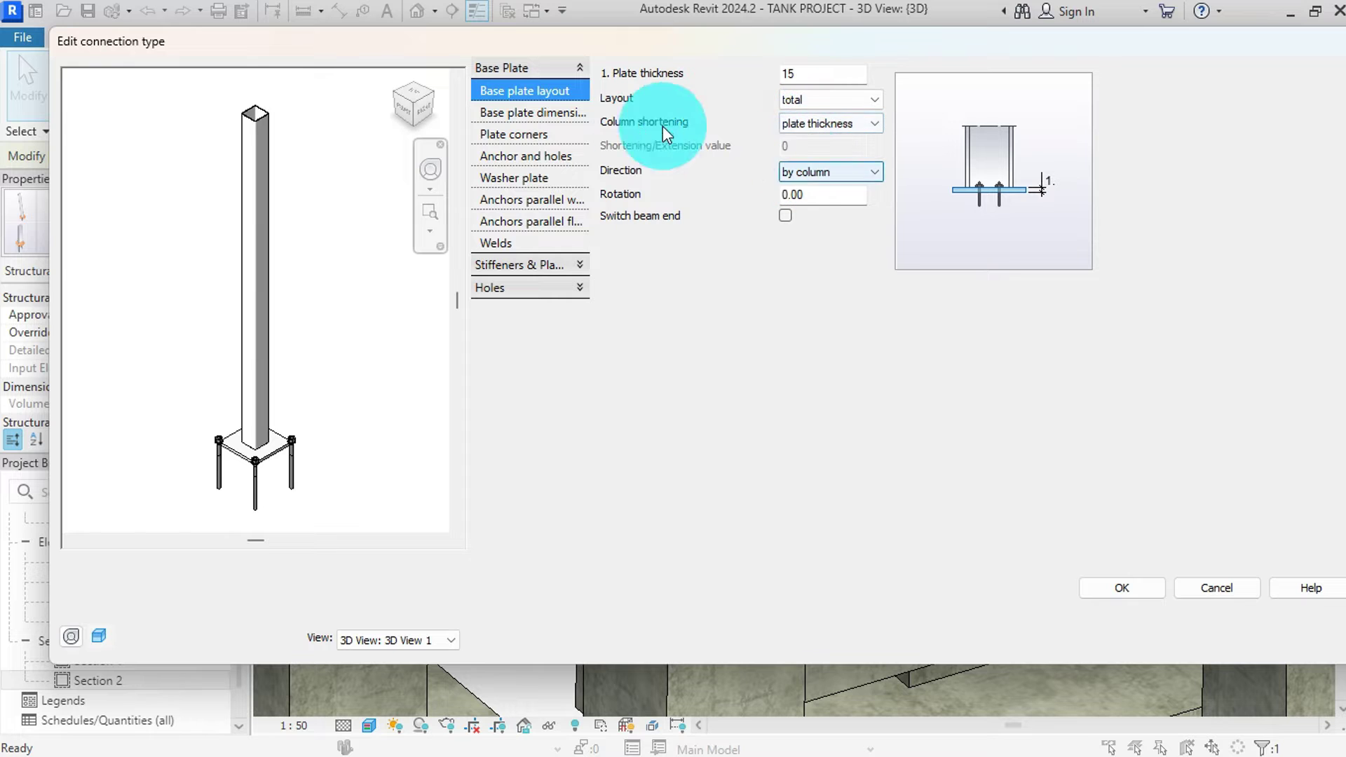
- Set the base plate's length and width to 300 each
click(549, 109)
double_click(838, 191)
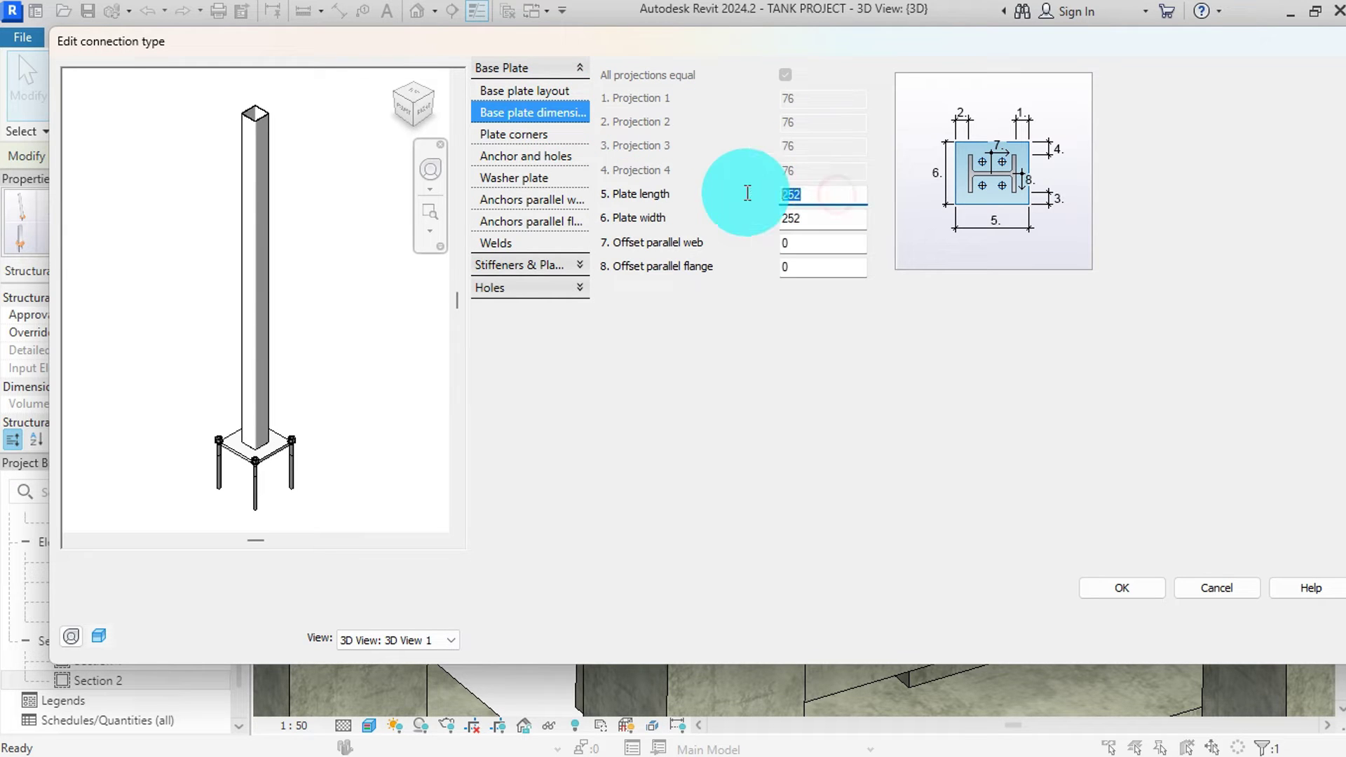
text(300)
double_click(800, 218)
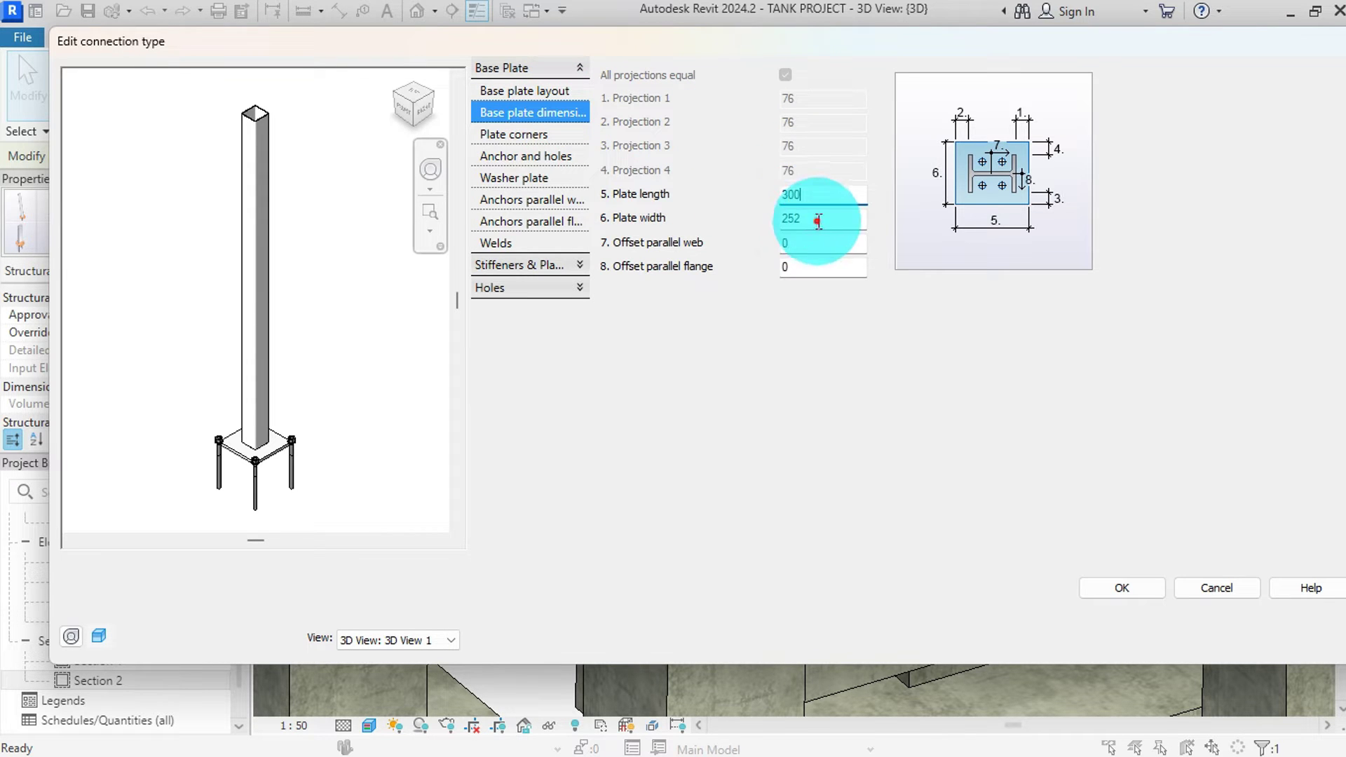
text(300)
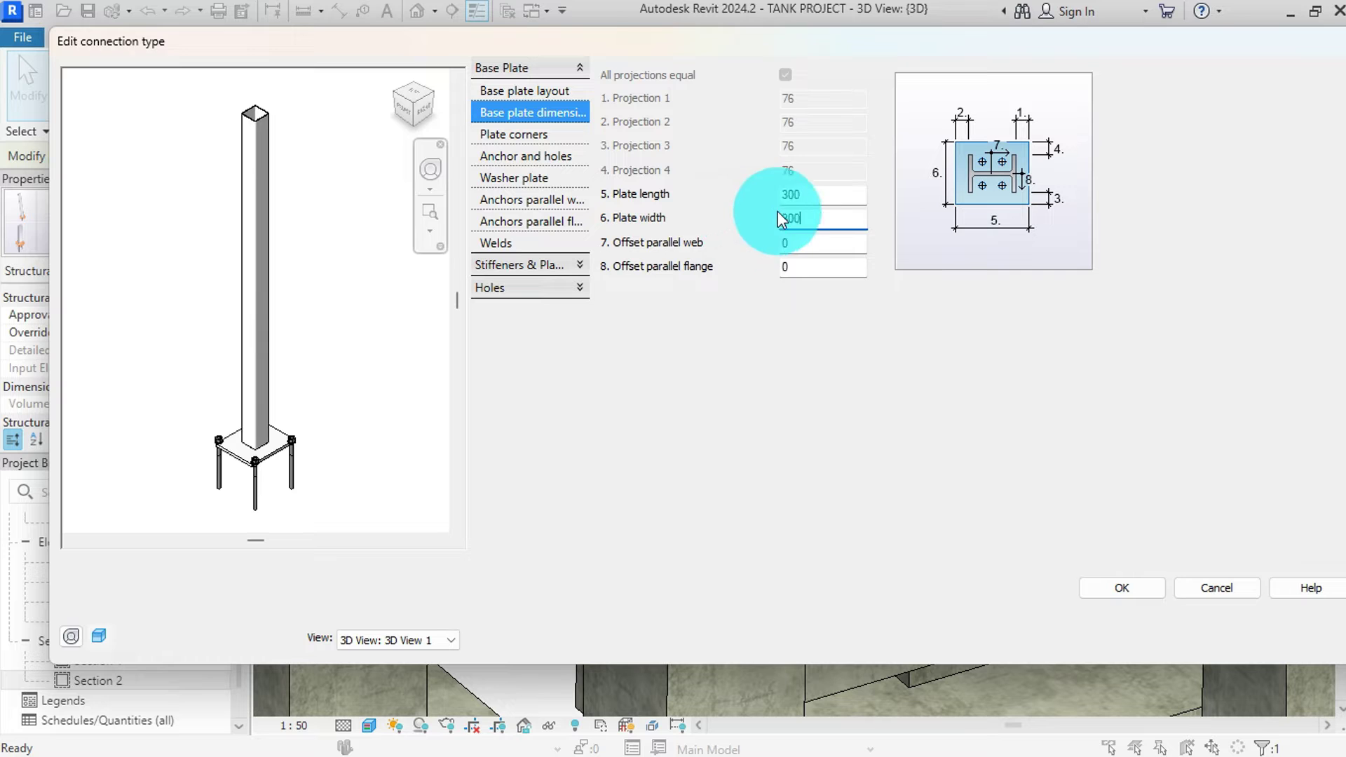
- Review the base plate's corner settings, anchor and hole settings, and the available anchor diameters
click(525, 137)
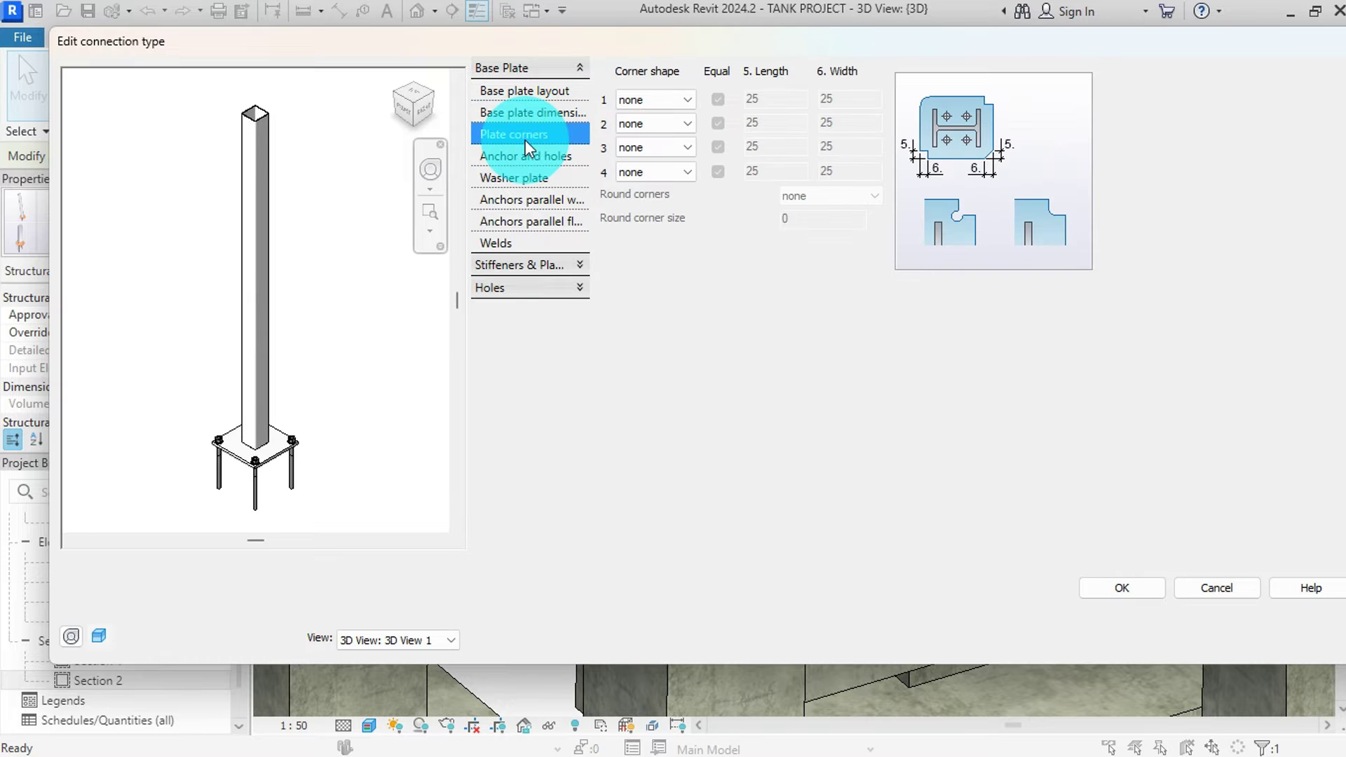
click(528, 156)
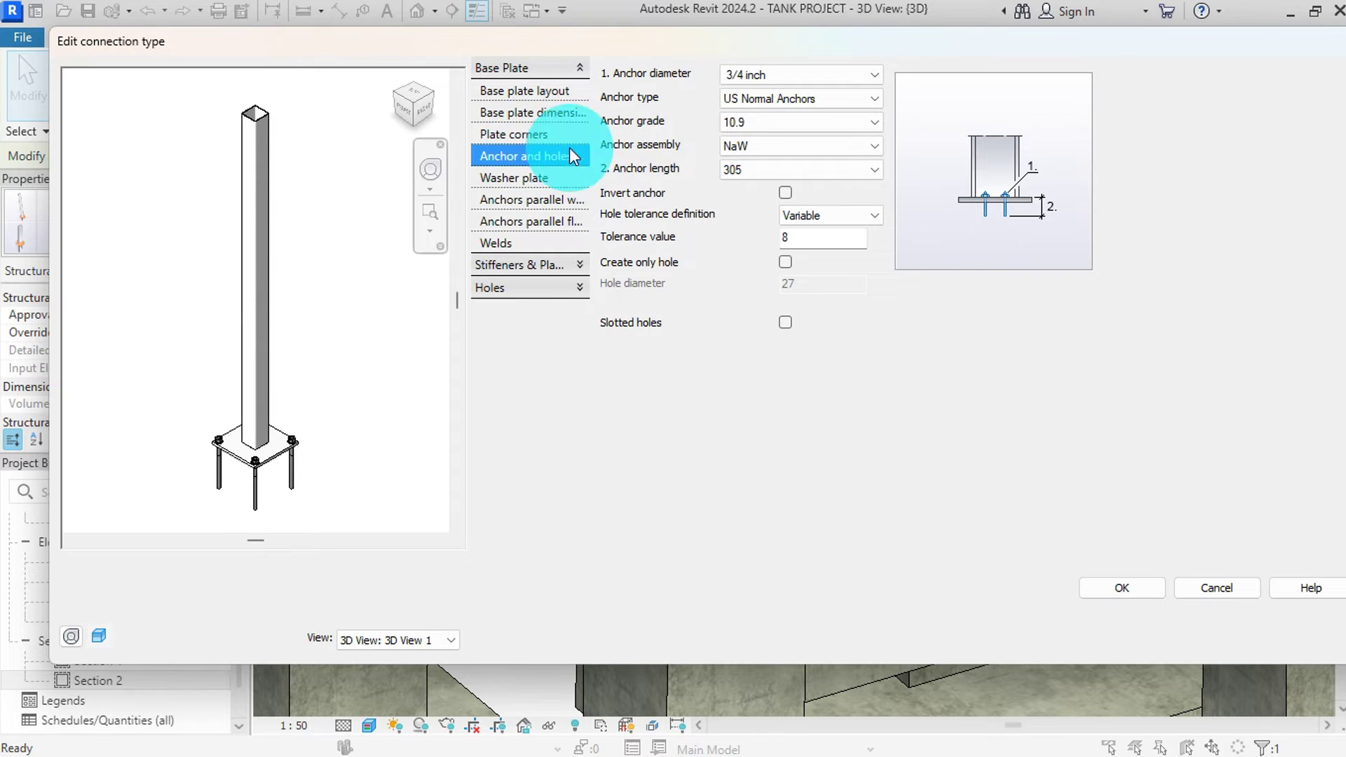
click(814, 75)
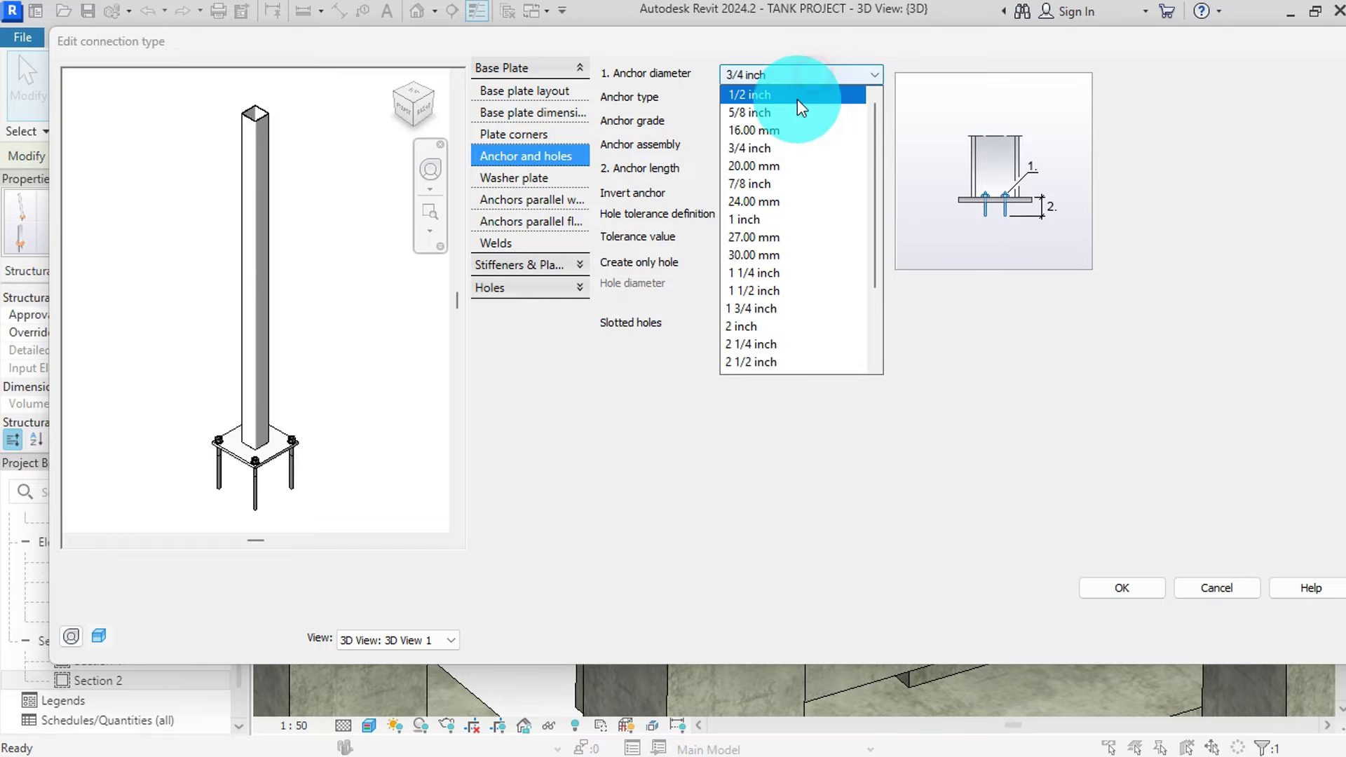
click(898, 48)
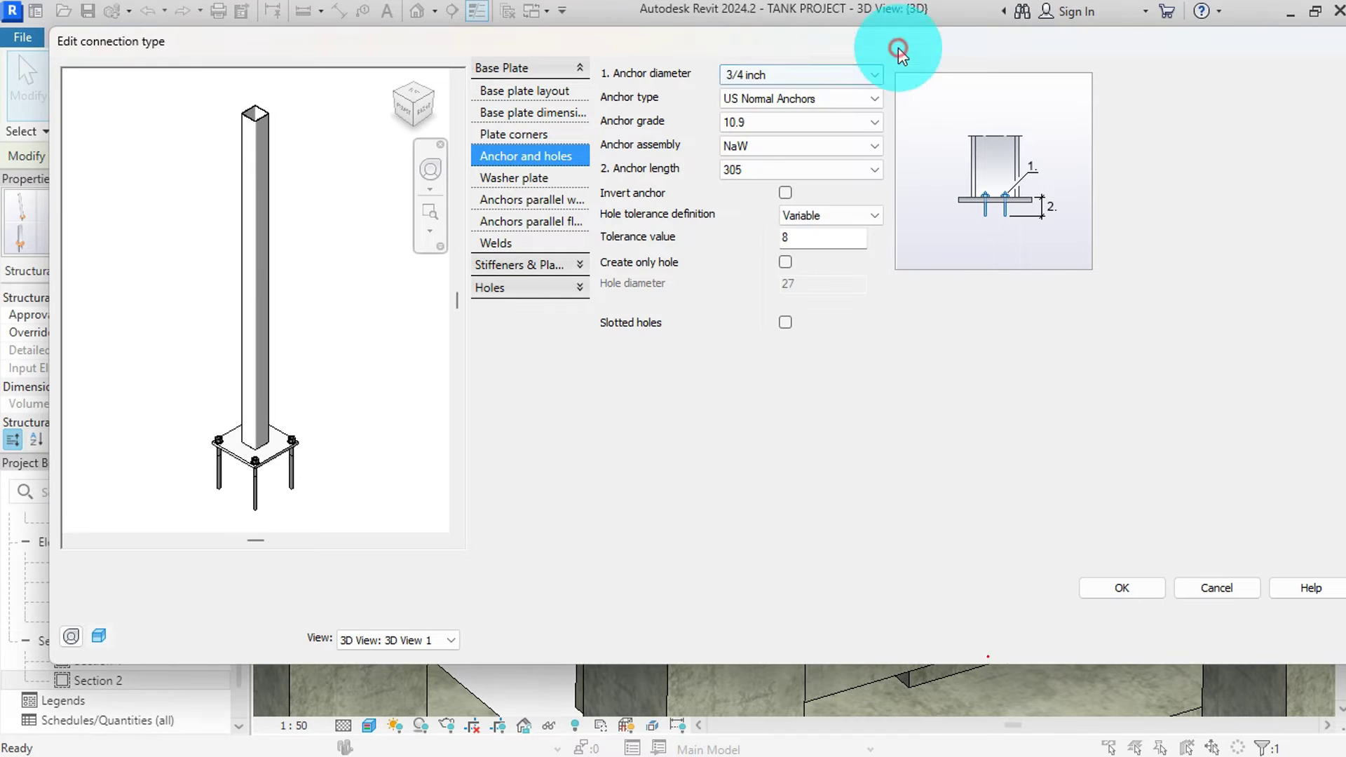
- Set the base plate's anchor type to HOLDING DOWN BOLTS
click(843, 98)
scroll(815, 463, down, 1)
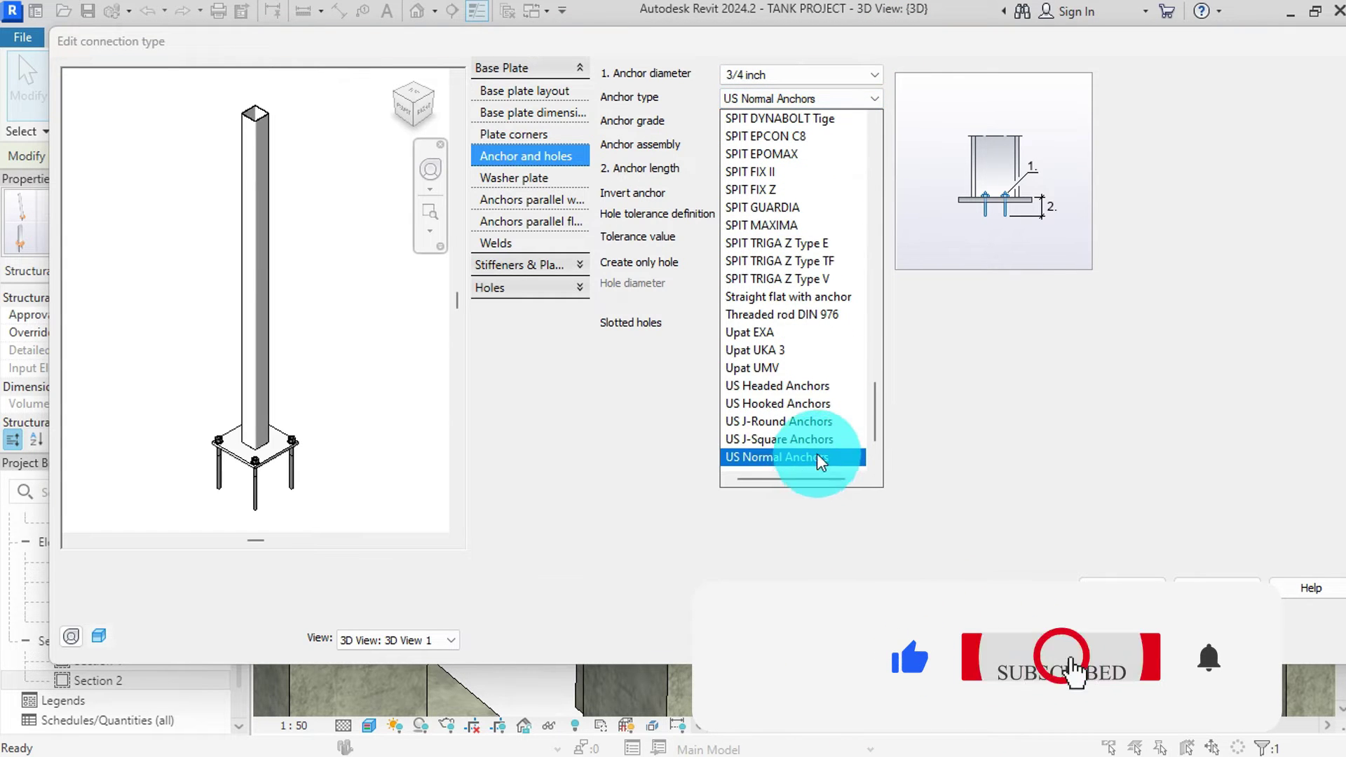
scroll(802, 365, up, 3)
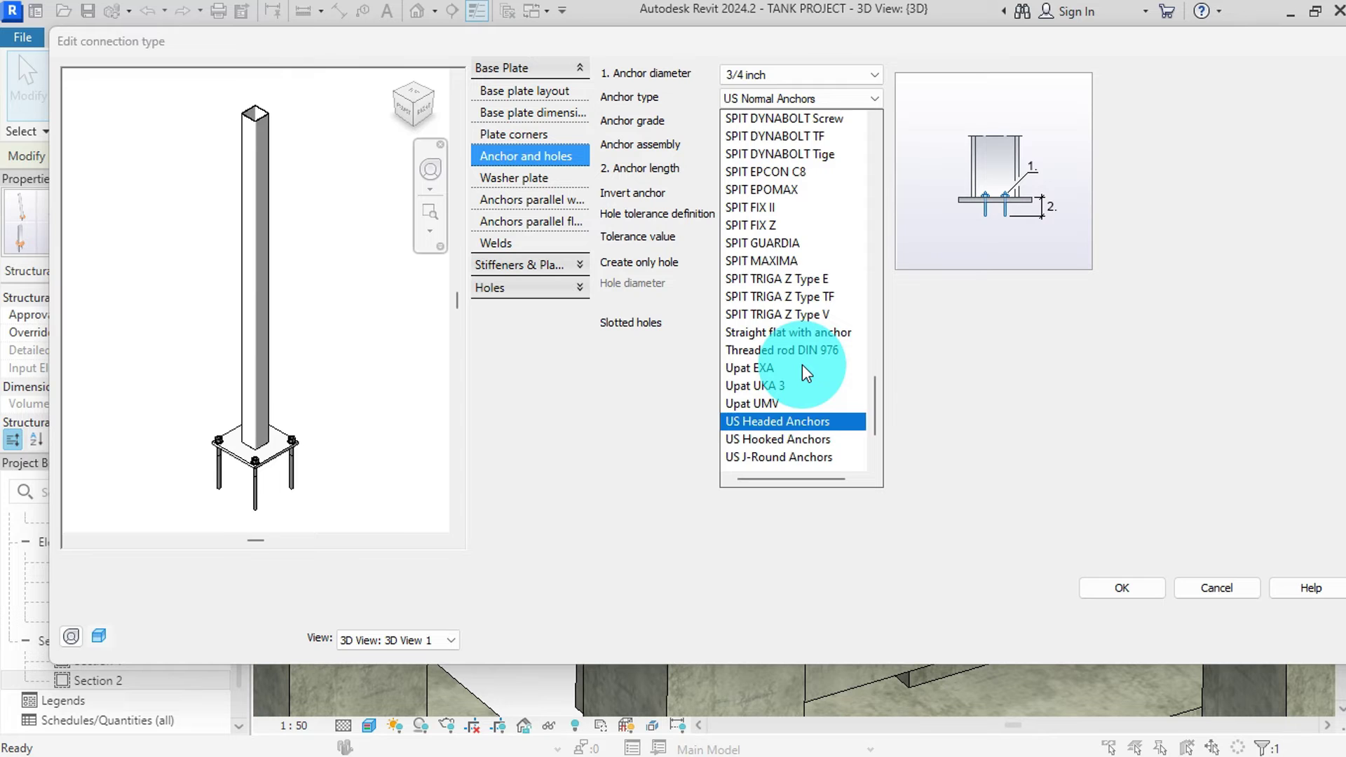
scroll(802, 365, up, 1)
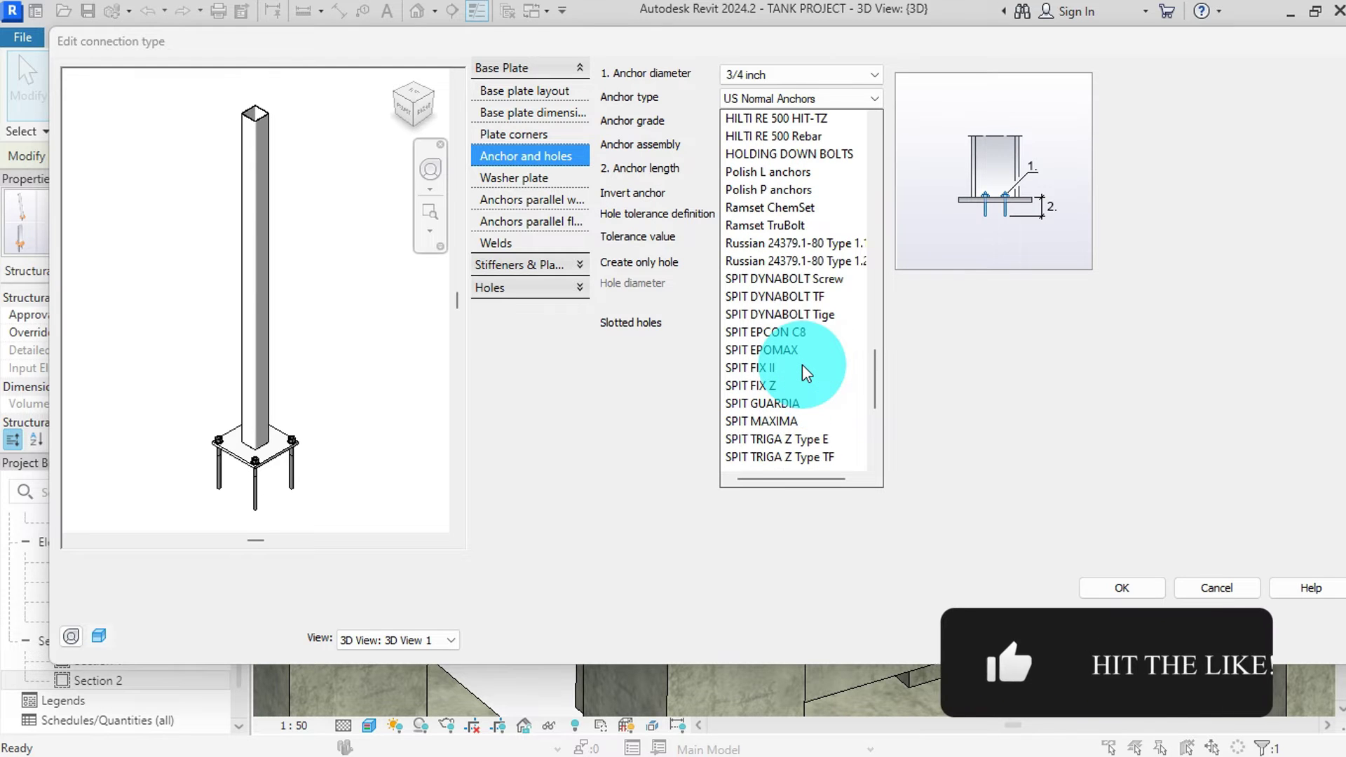
click(767, 154)
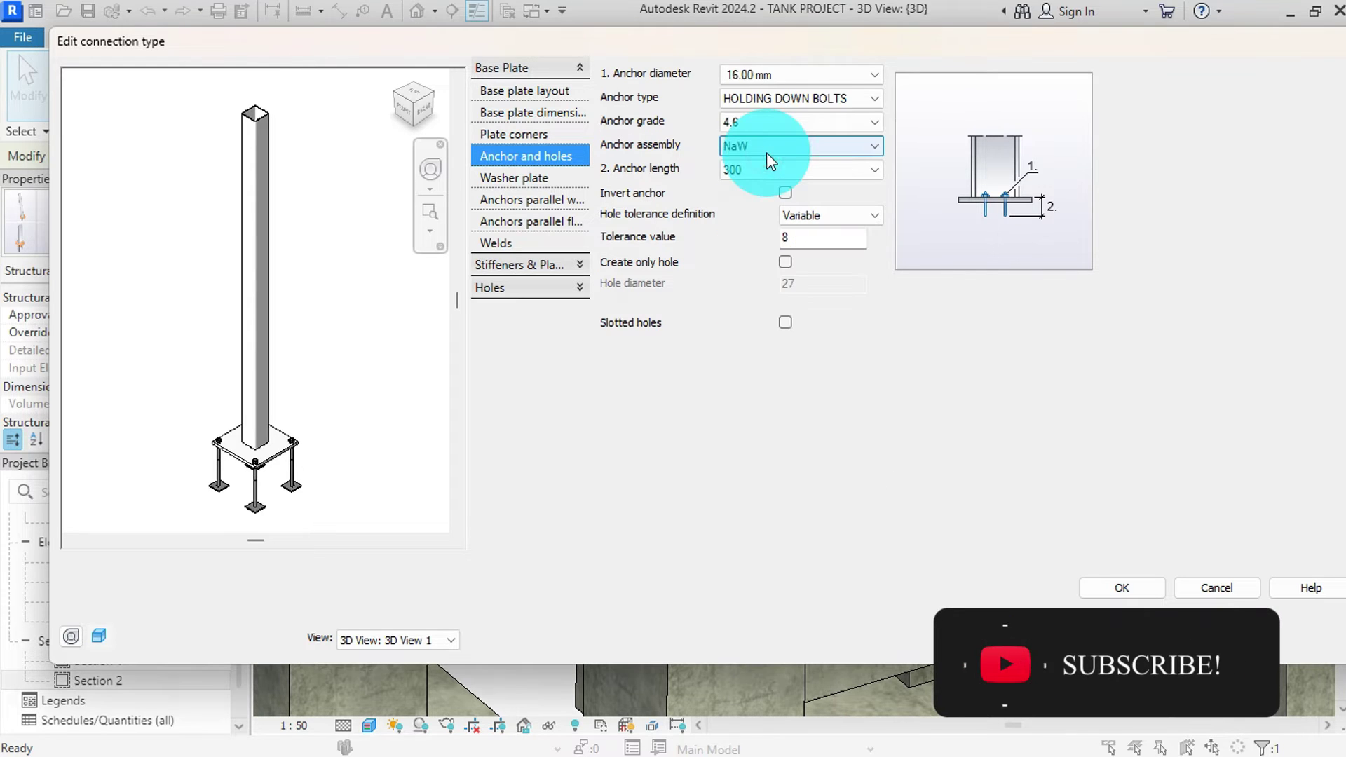
- Set the grade of the holding down bolts to 8.8
click(803, 73)
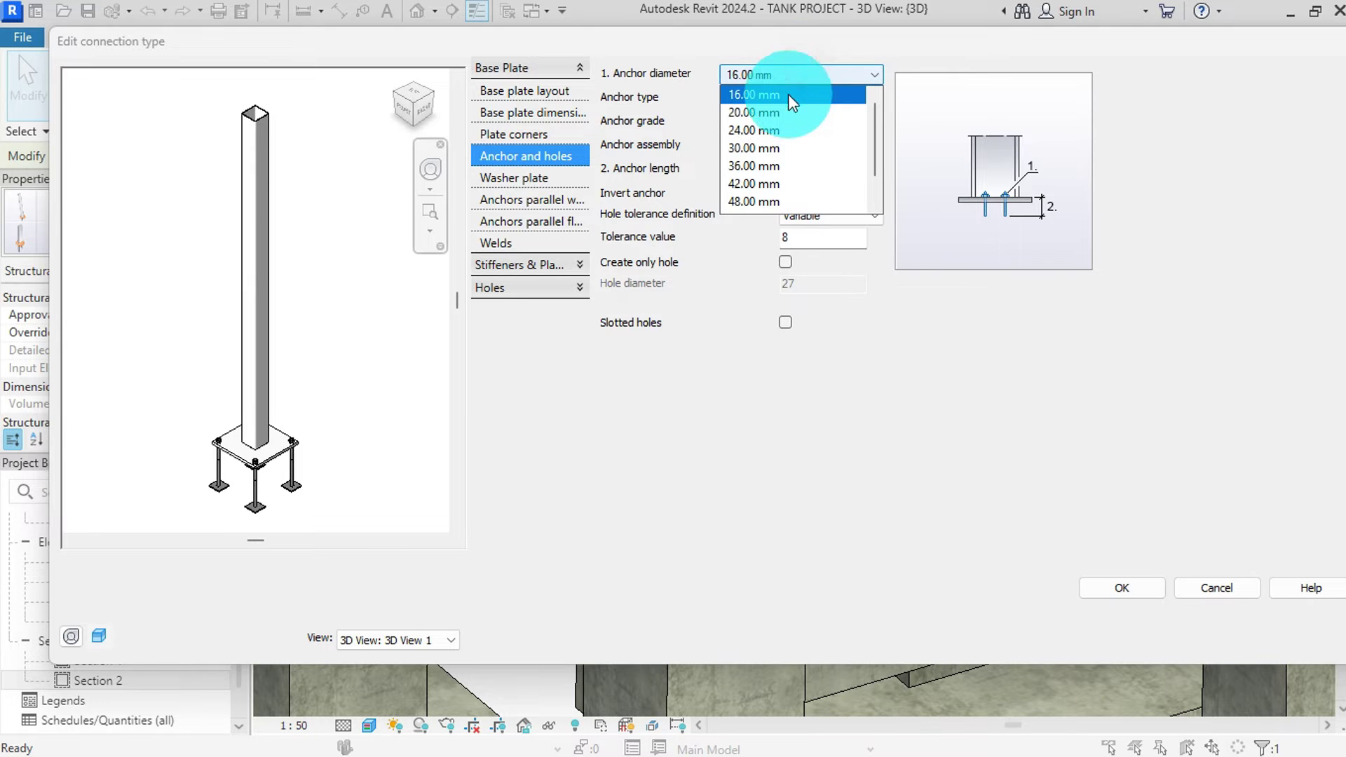
click(788, 94)
click(780, 122)
click(761, 159)
click(800, 75)
click(860, 39)
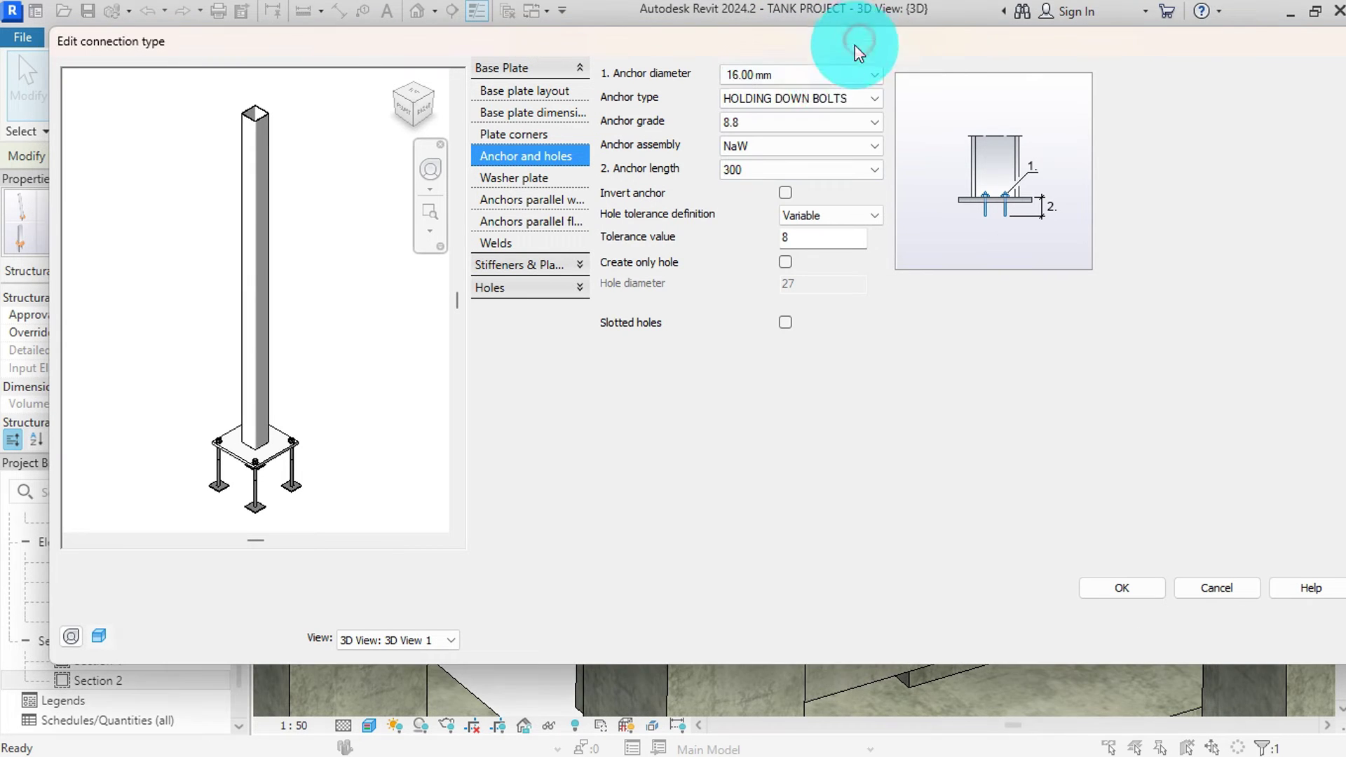
- Set the anchor diameter to 20.00 mm and check the anchor grade, assembly and length options
click(826, 66)
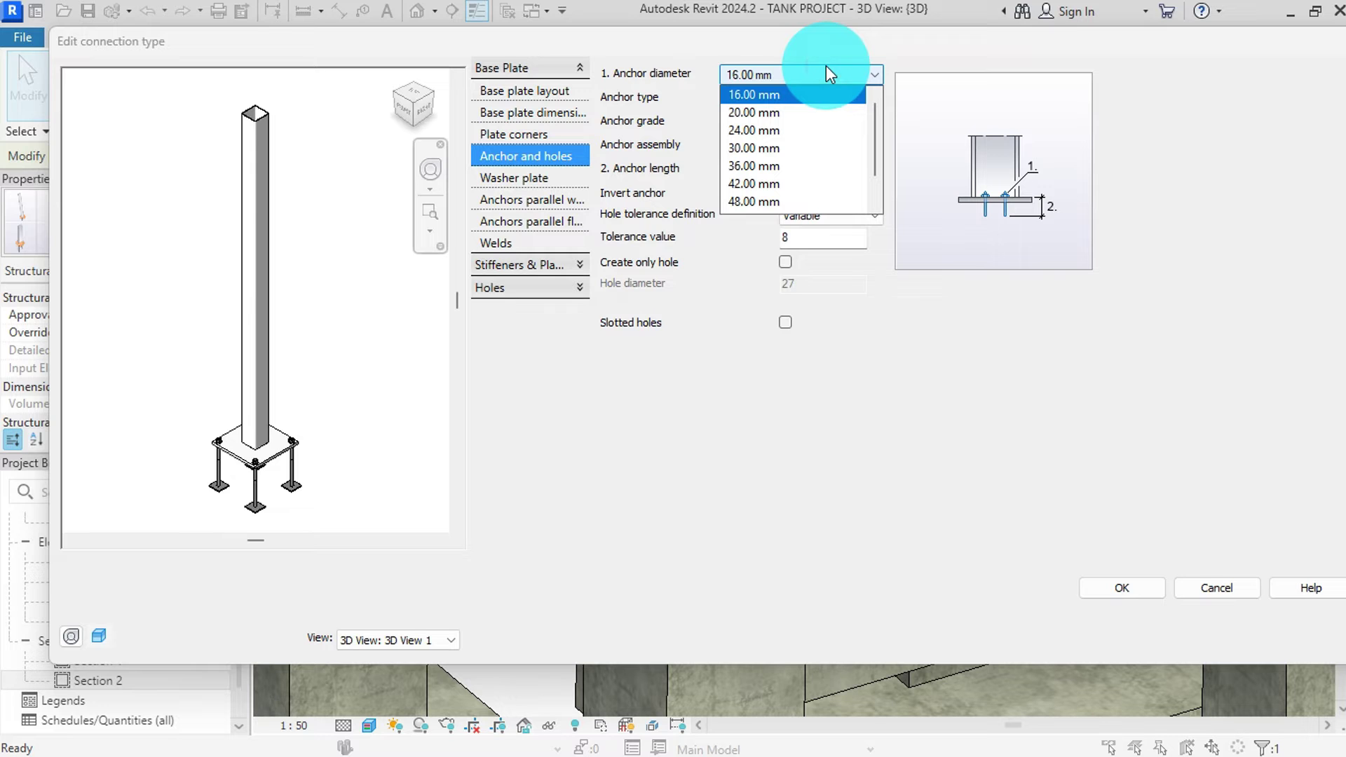
click(763, 110)
click(781, 97)
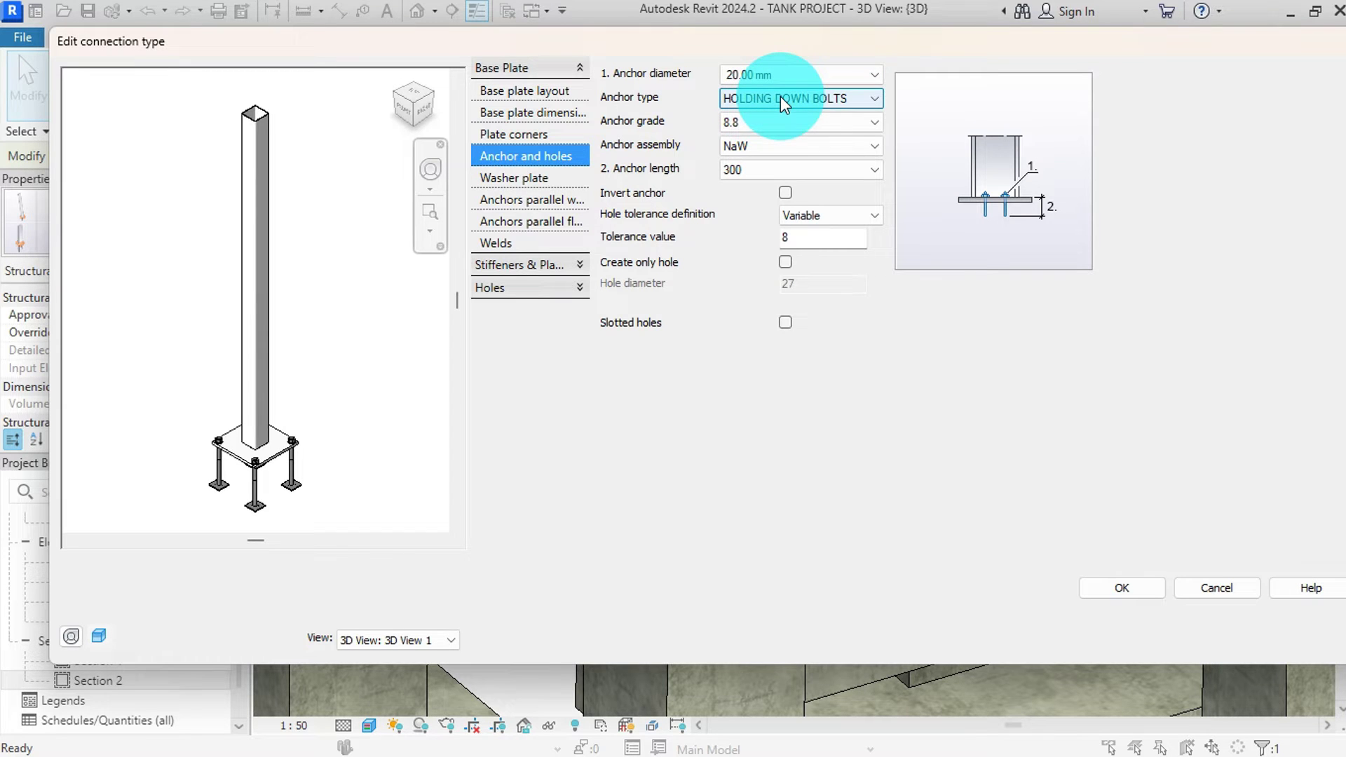
click(769, 117)
click(749, 145)
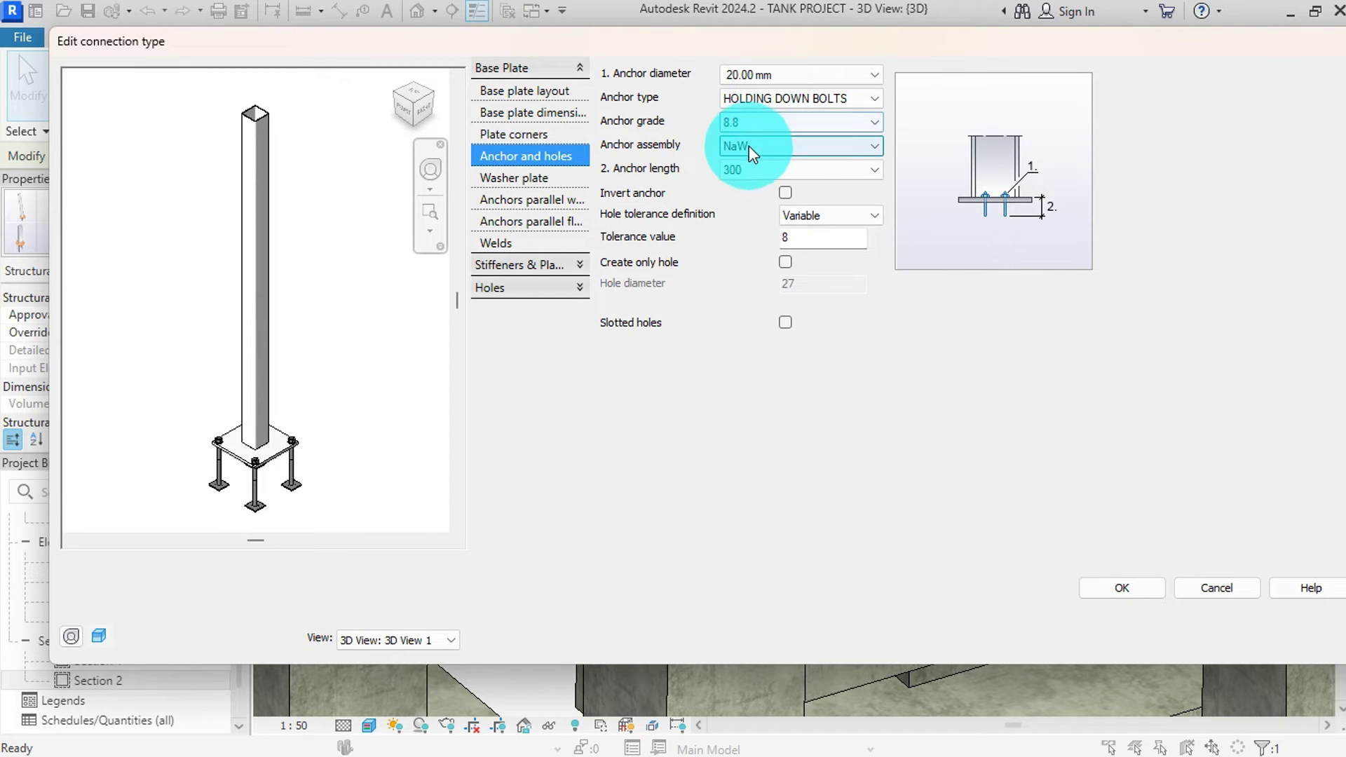
click(773, 175)
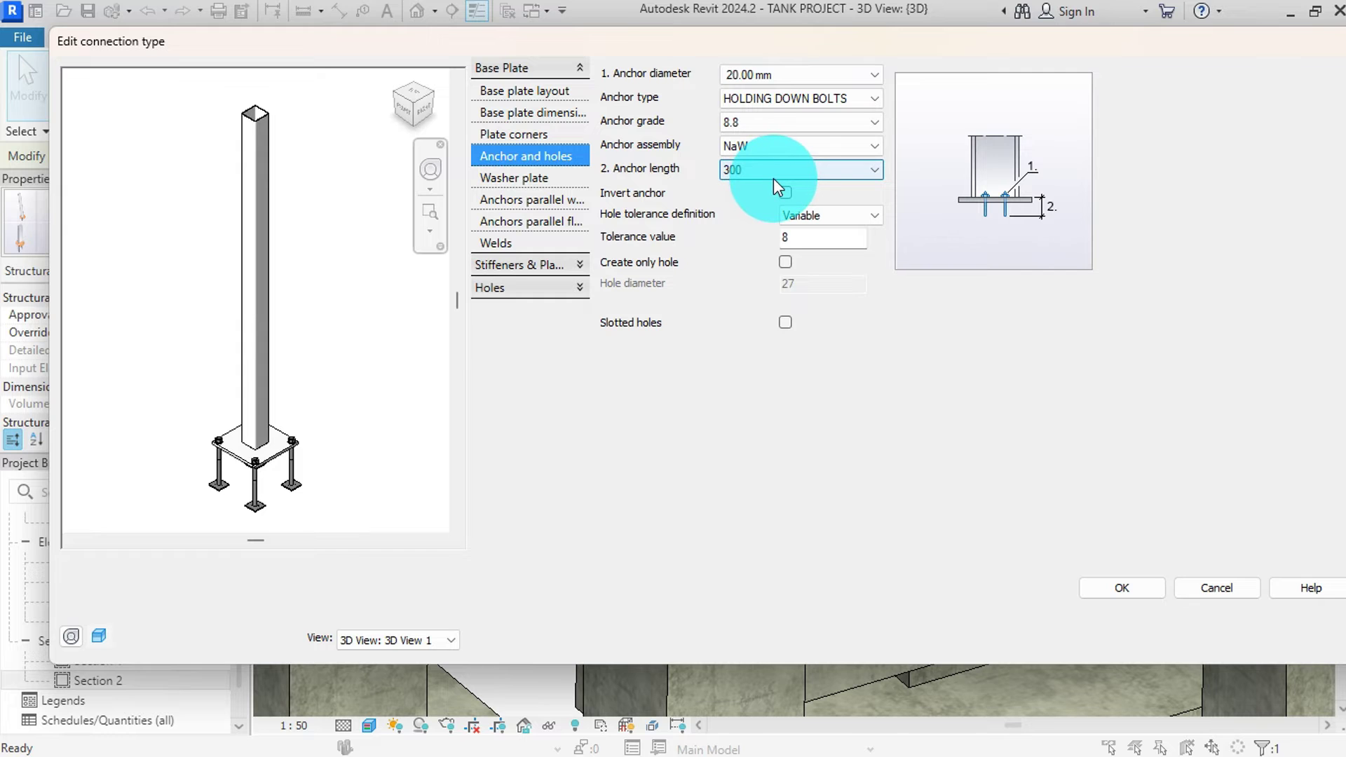
click(775, 175)
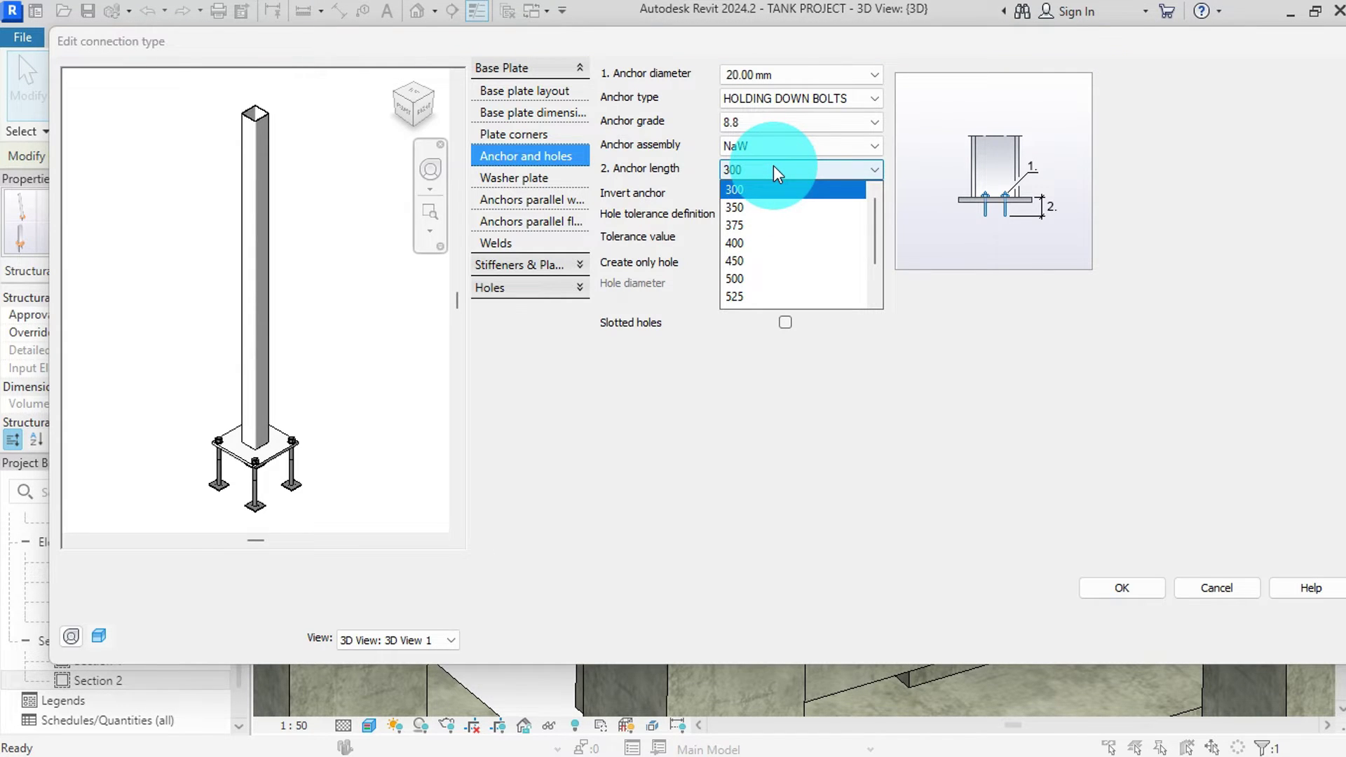
click(928, 399)
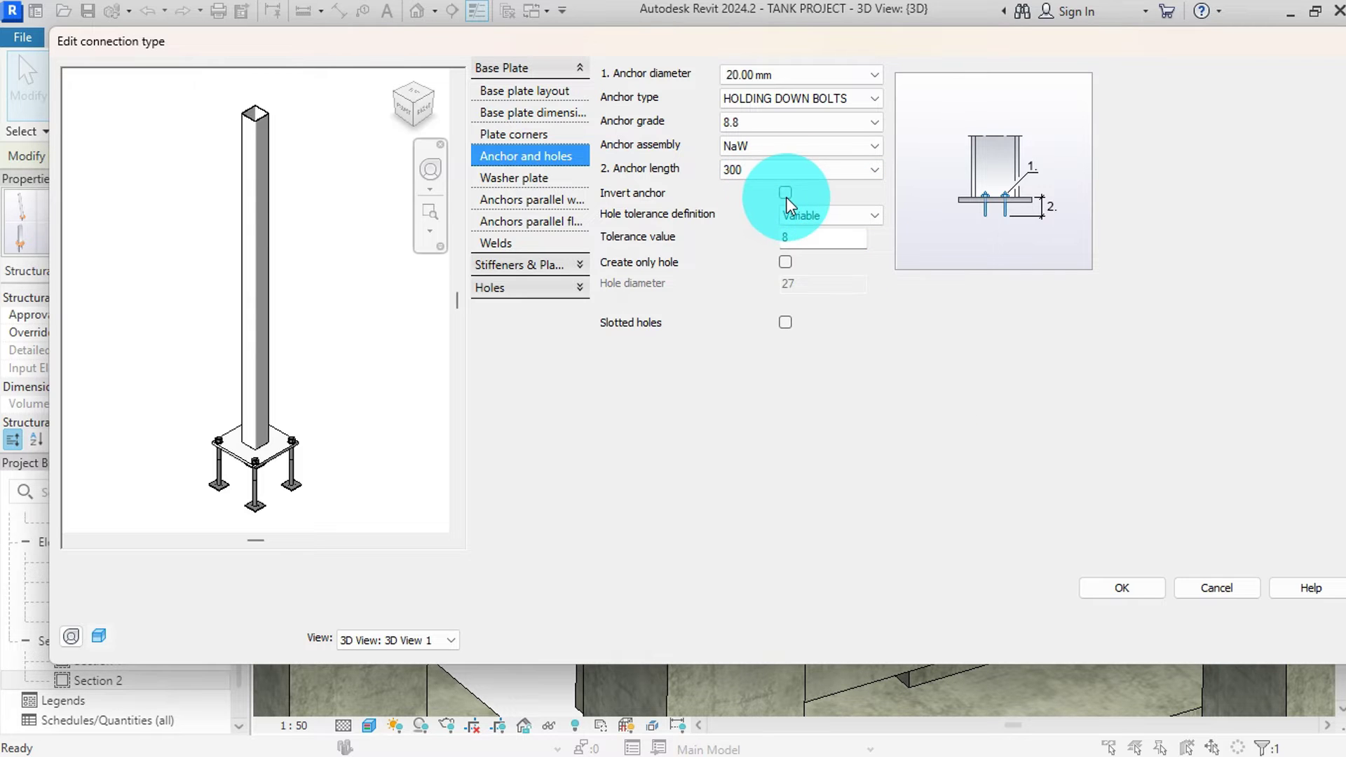
- Keep the anchor hole tolerance definition as Variable and set the tolerance value to 2
scroll(288, 488, up, 4)
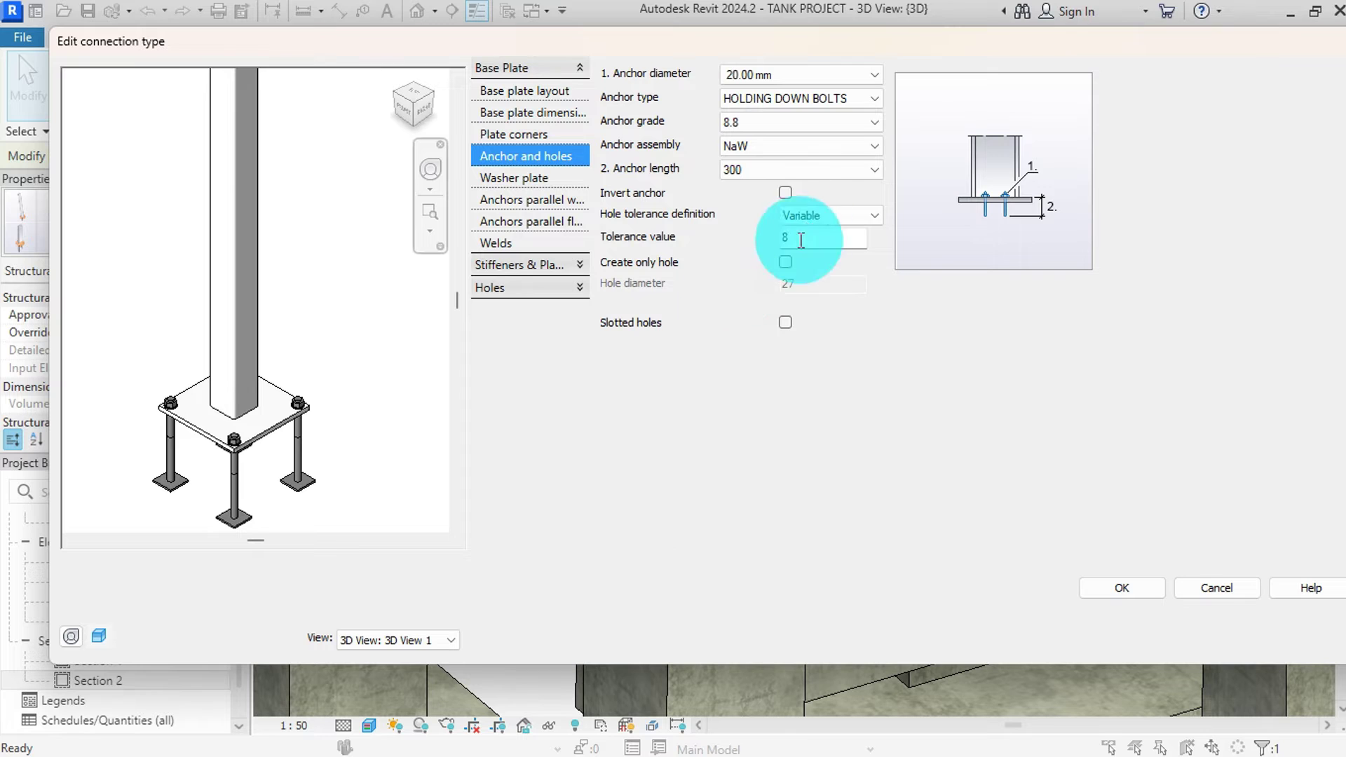
click(826, 208)
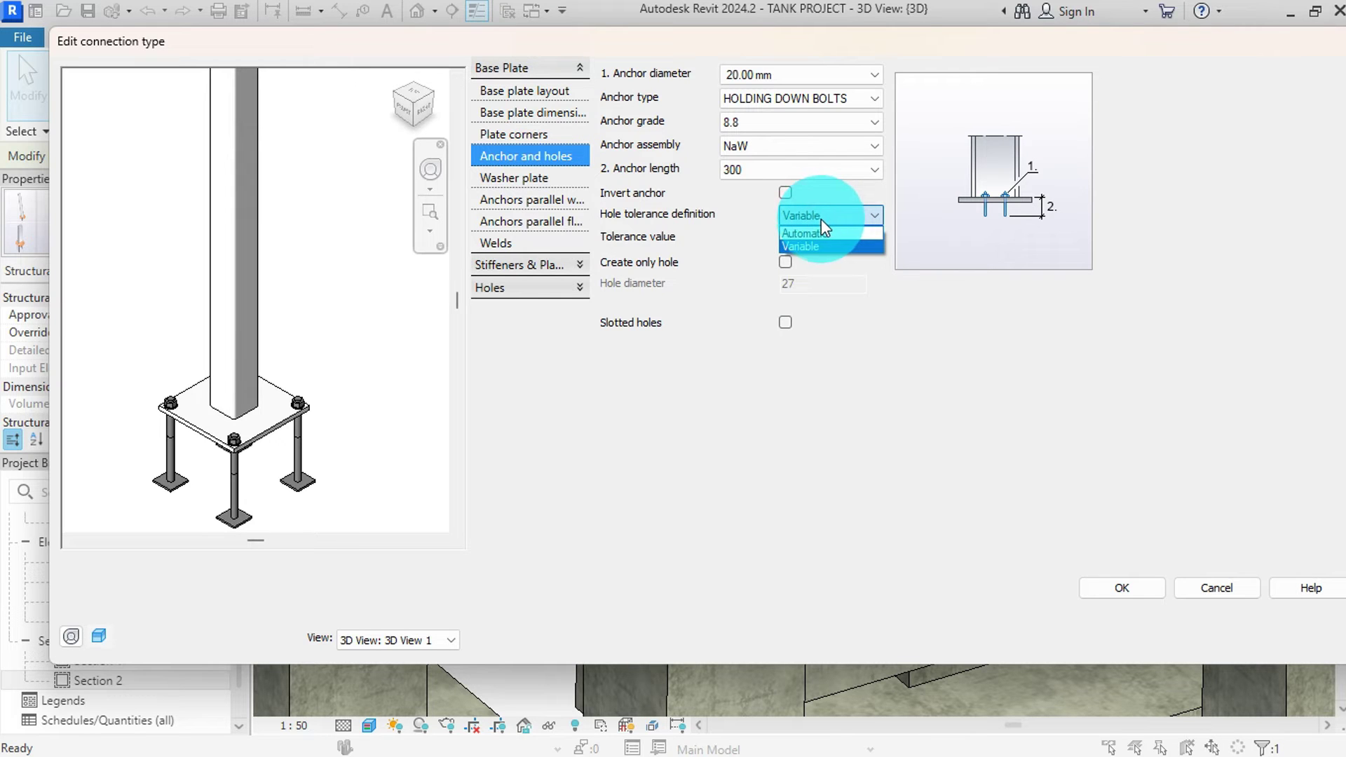
click(822, 217)
drag(788, 237, 762, 247)
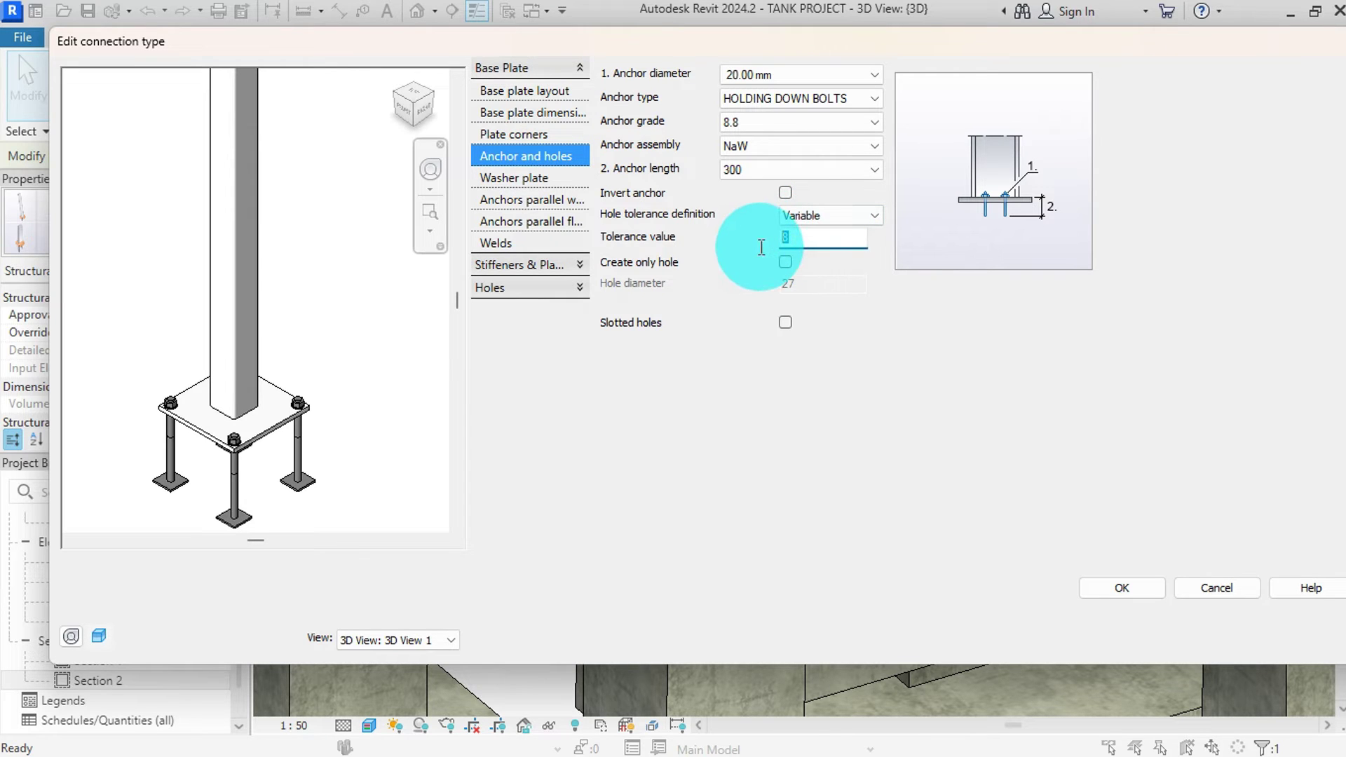
text(2)
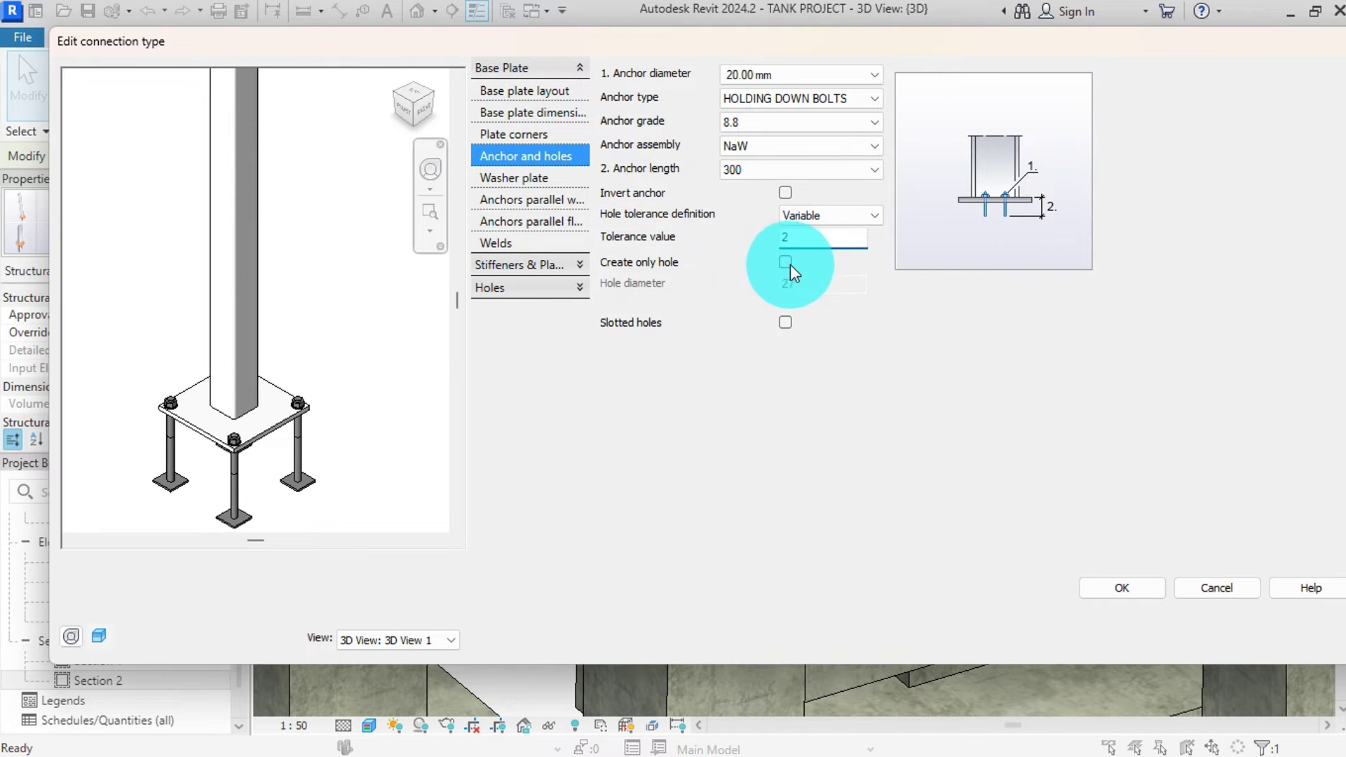
- Enable hole-only creation, set the hole diameter to 22, and disable hole-only creation again to restore the anchors
click(786, 263)
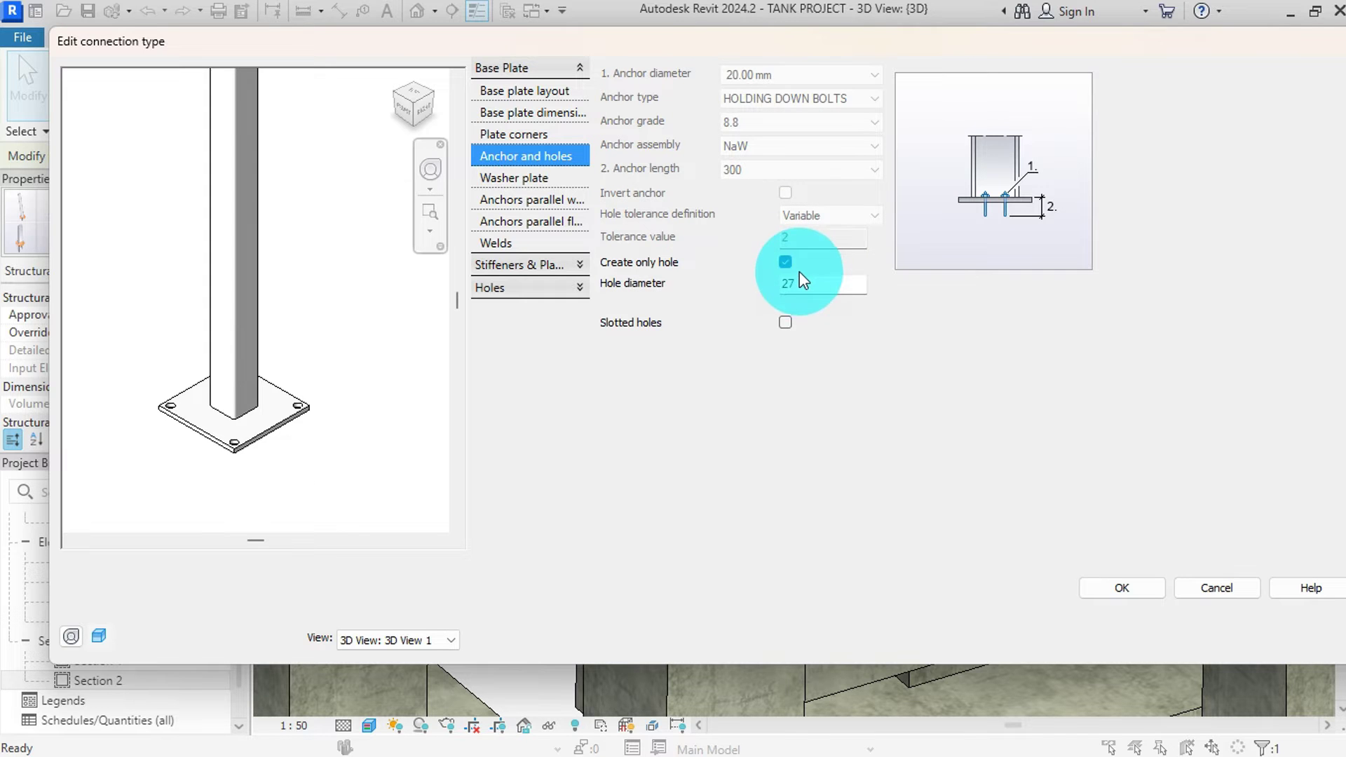
key(Tab)
text(22)
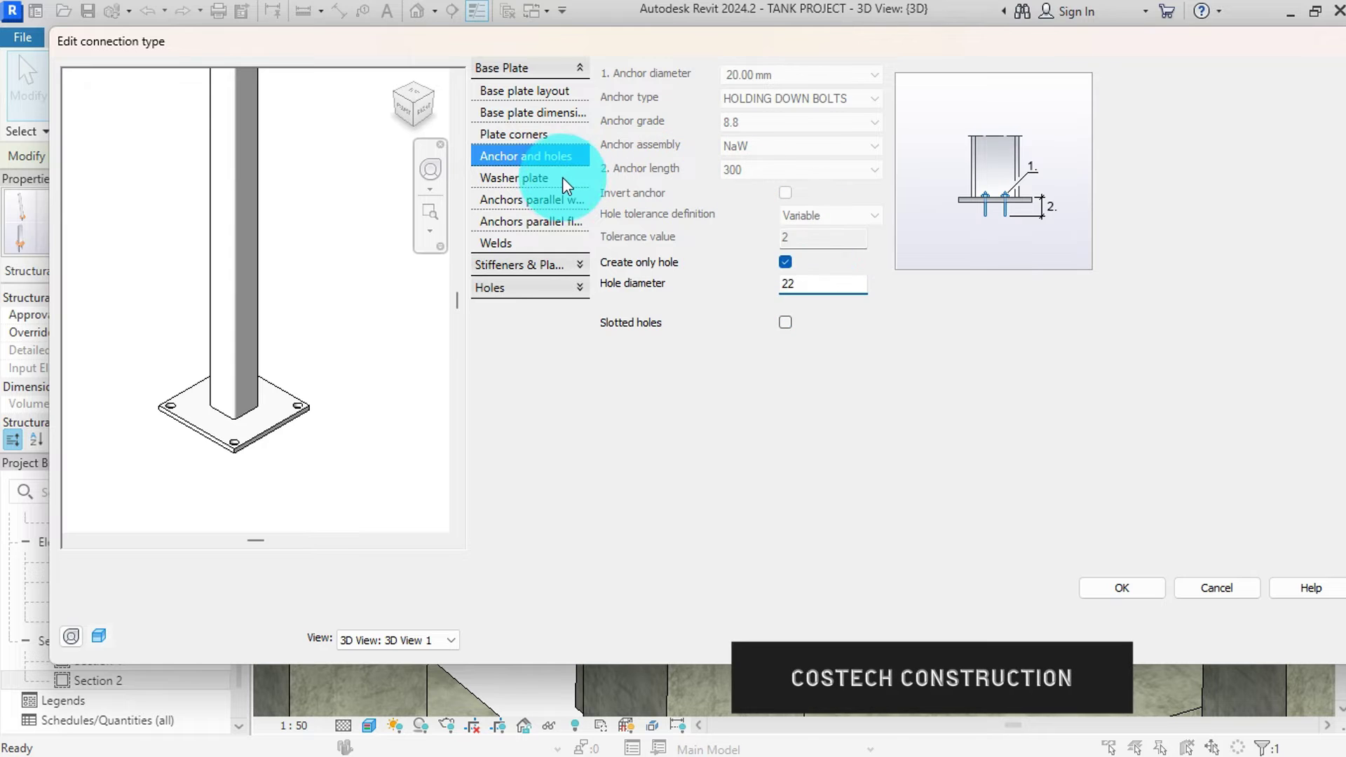
click(528, 178)
click(515, 157)
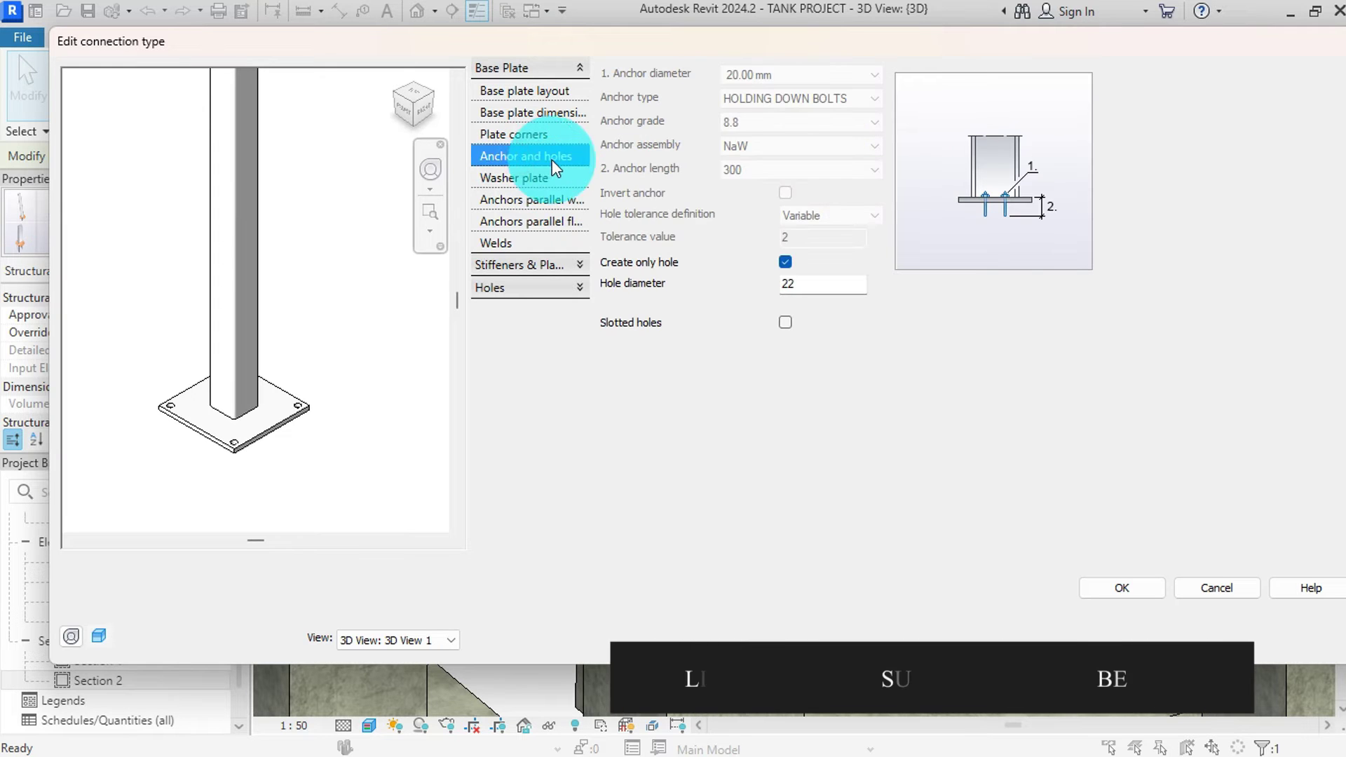
click(786, 263)
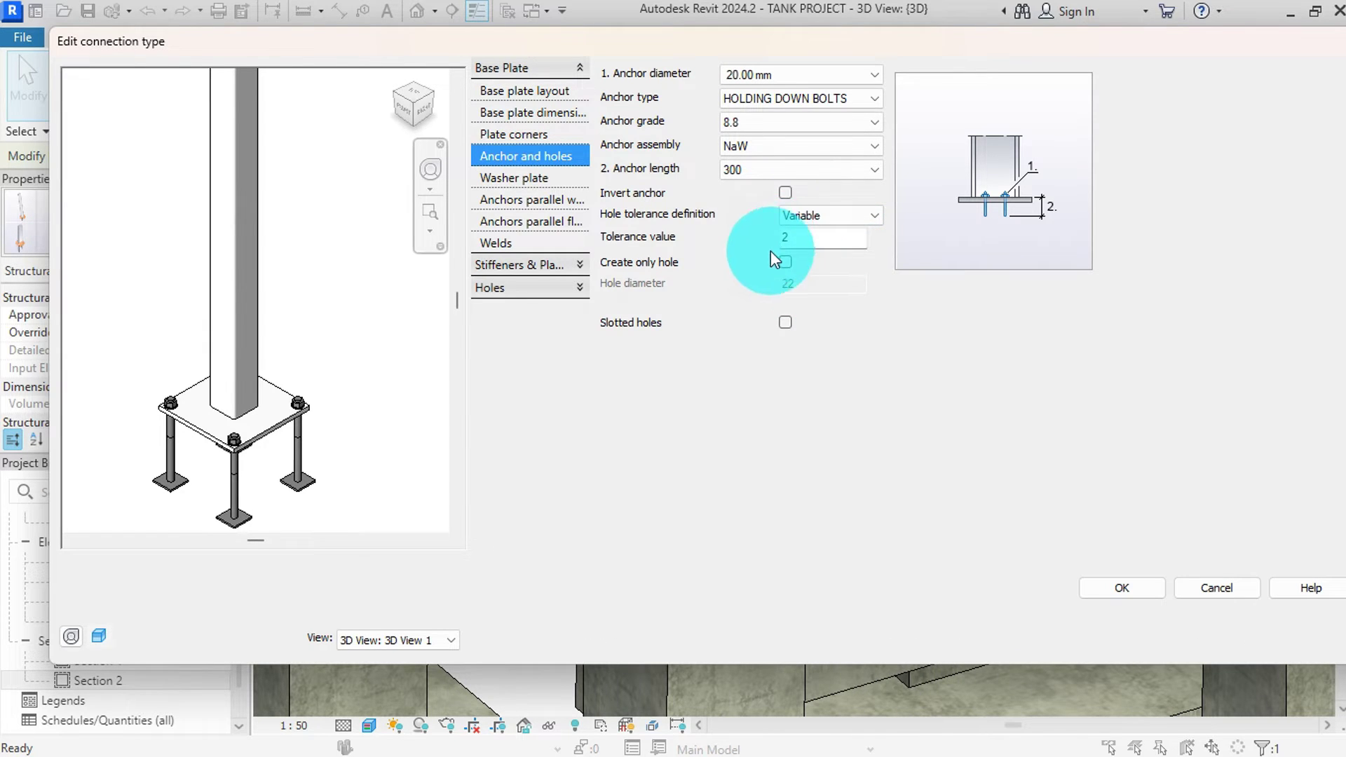
- Create washer plates for the base plate anchors and set their thickness to 5
click(531, 181)
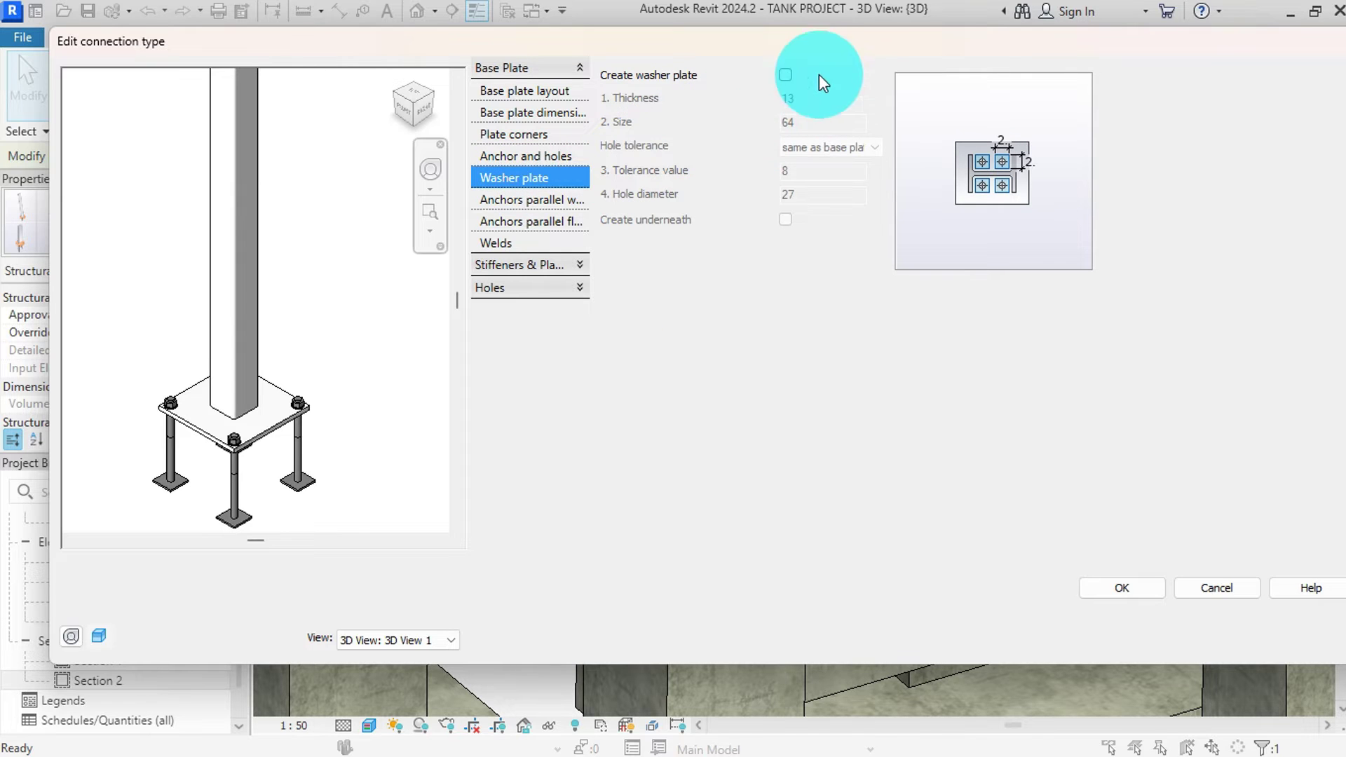
click(785, 74)
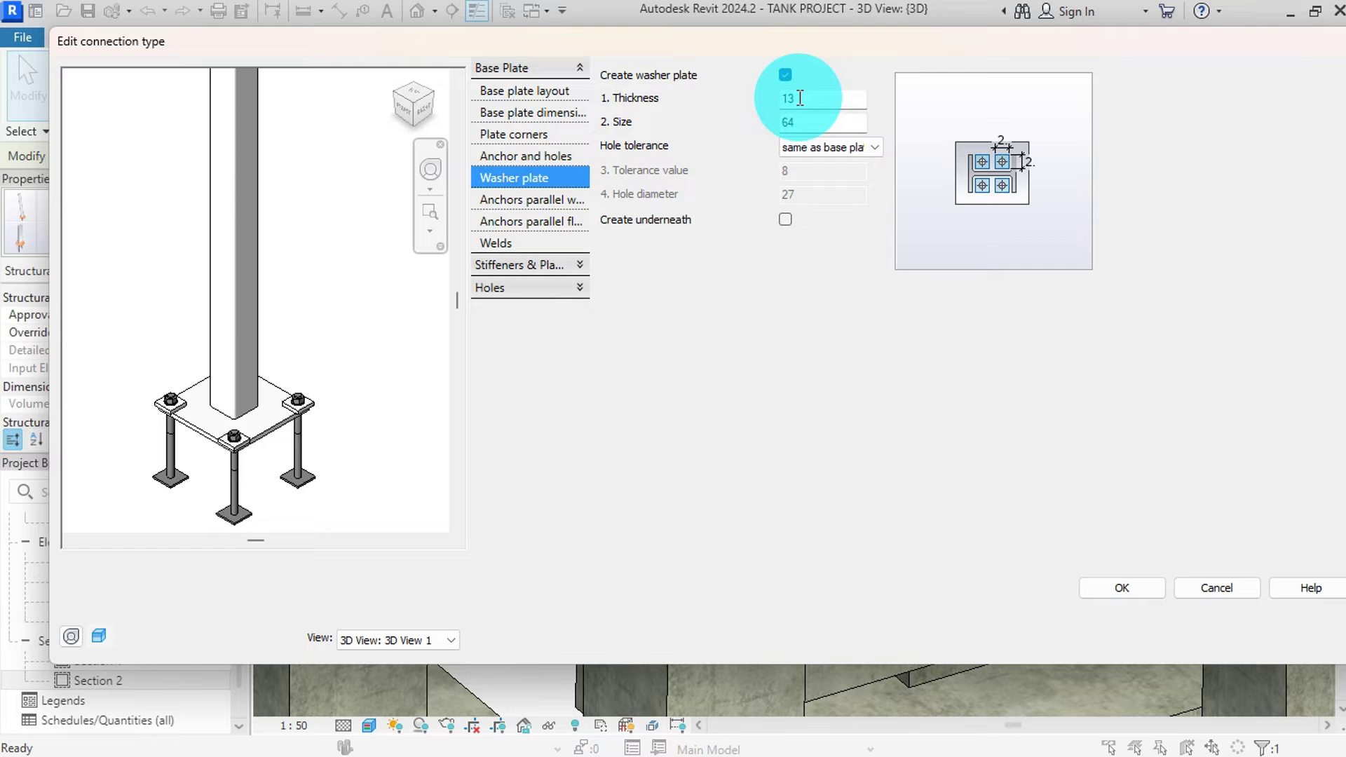
scroll(280, 459, up, 3)
shift+middle_drag(235, 464, 351, 389)
key(space)
click(786, 72)
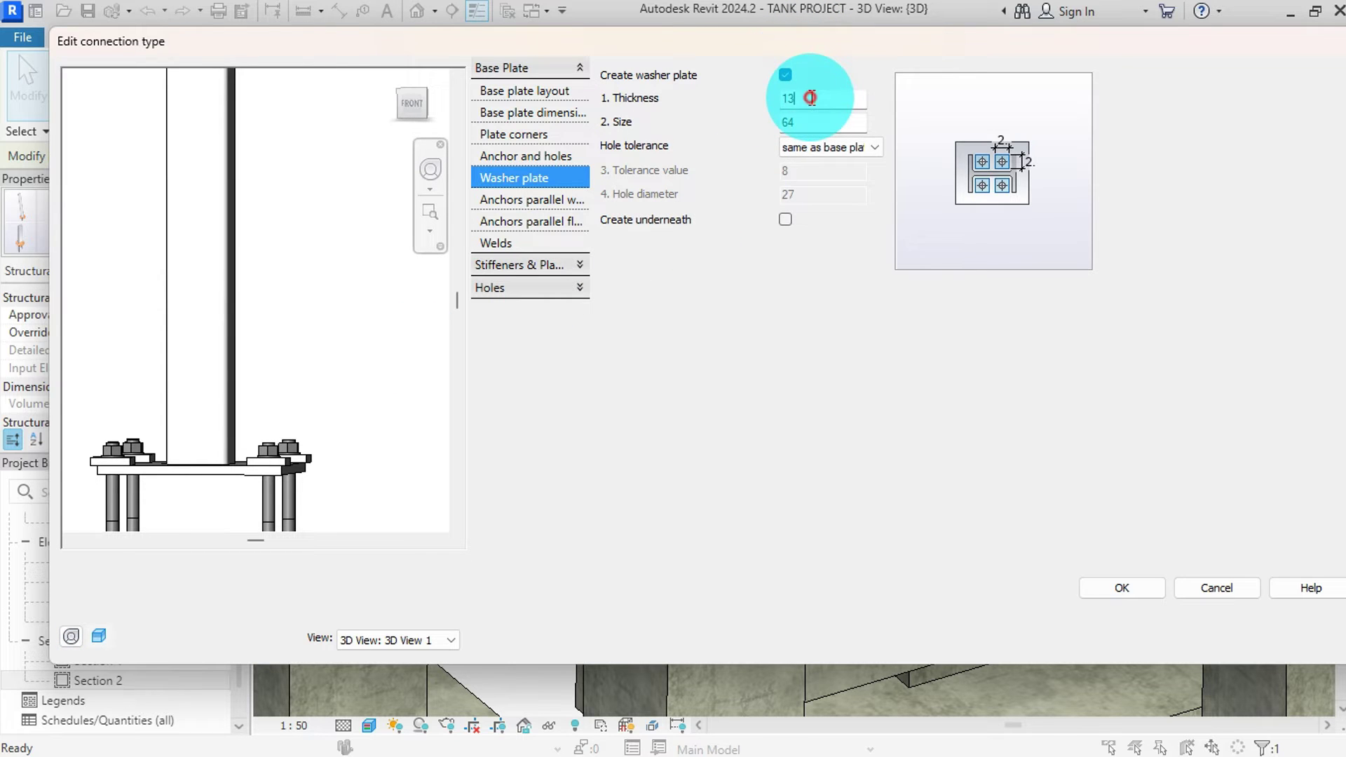
drag(811, 98, 774, 109)
text(5)
- Try a washer plate size of 35 and inspect the washer up close under the anchor nut
click(808, 124)
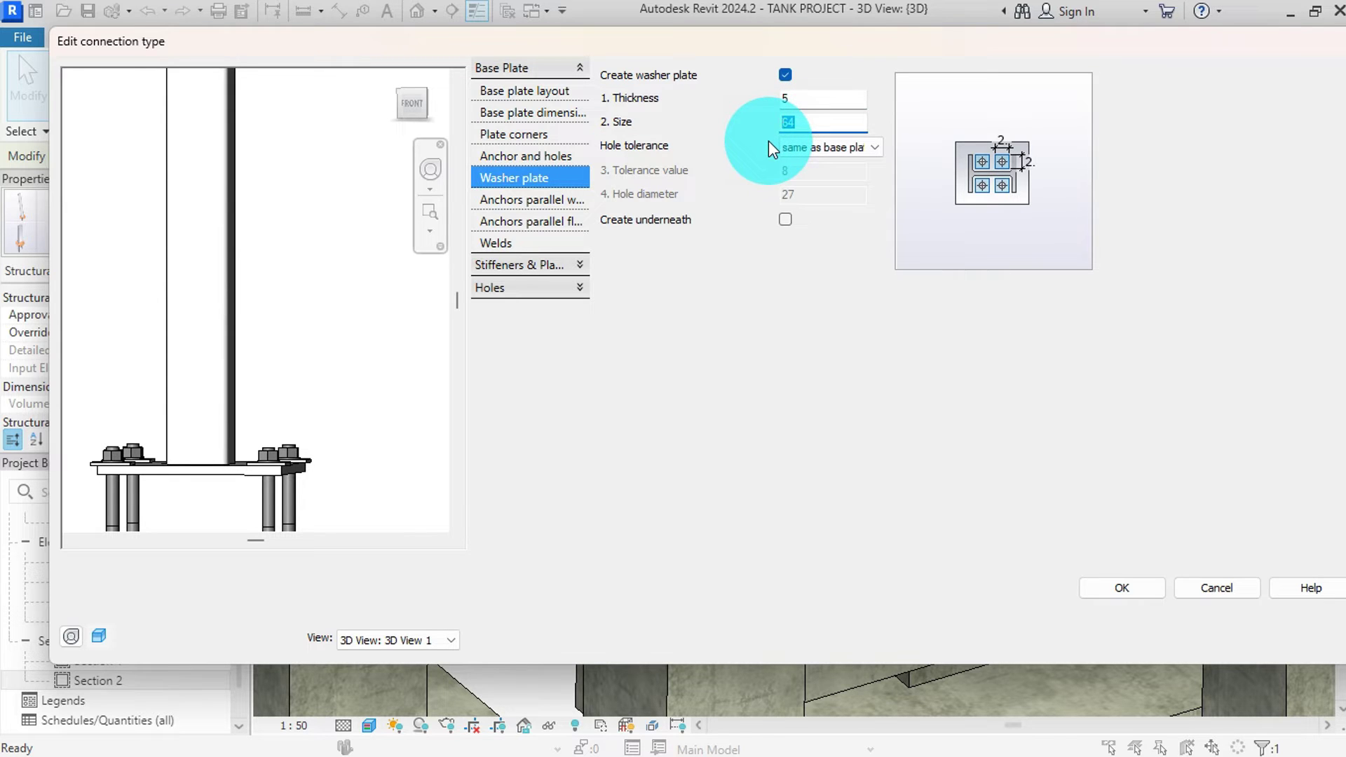
text(35)
click(827, 102)
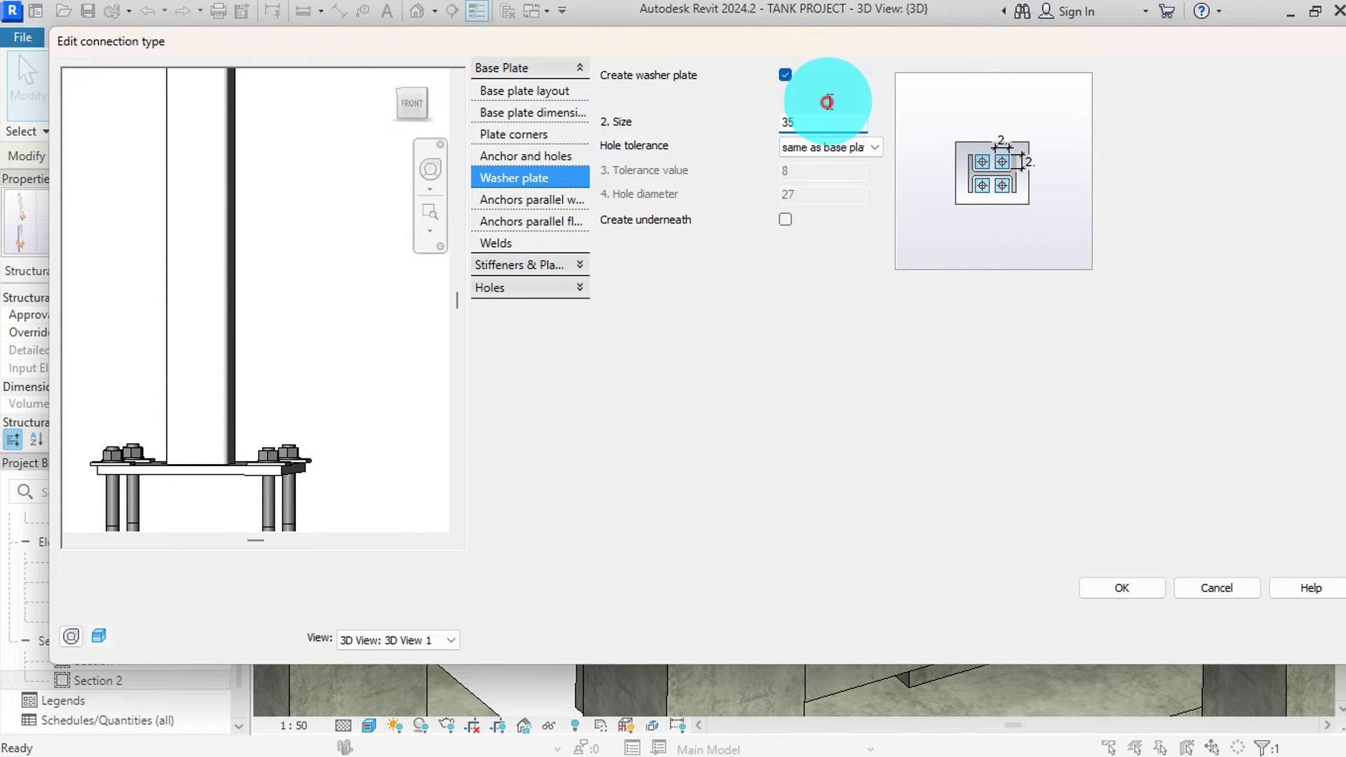
shift+middle_drag(334, 439, 170, 461)
scroll(229, 410, up, 5)
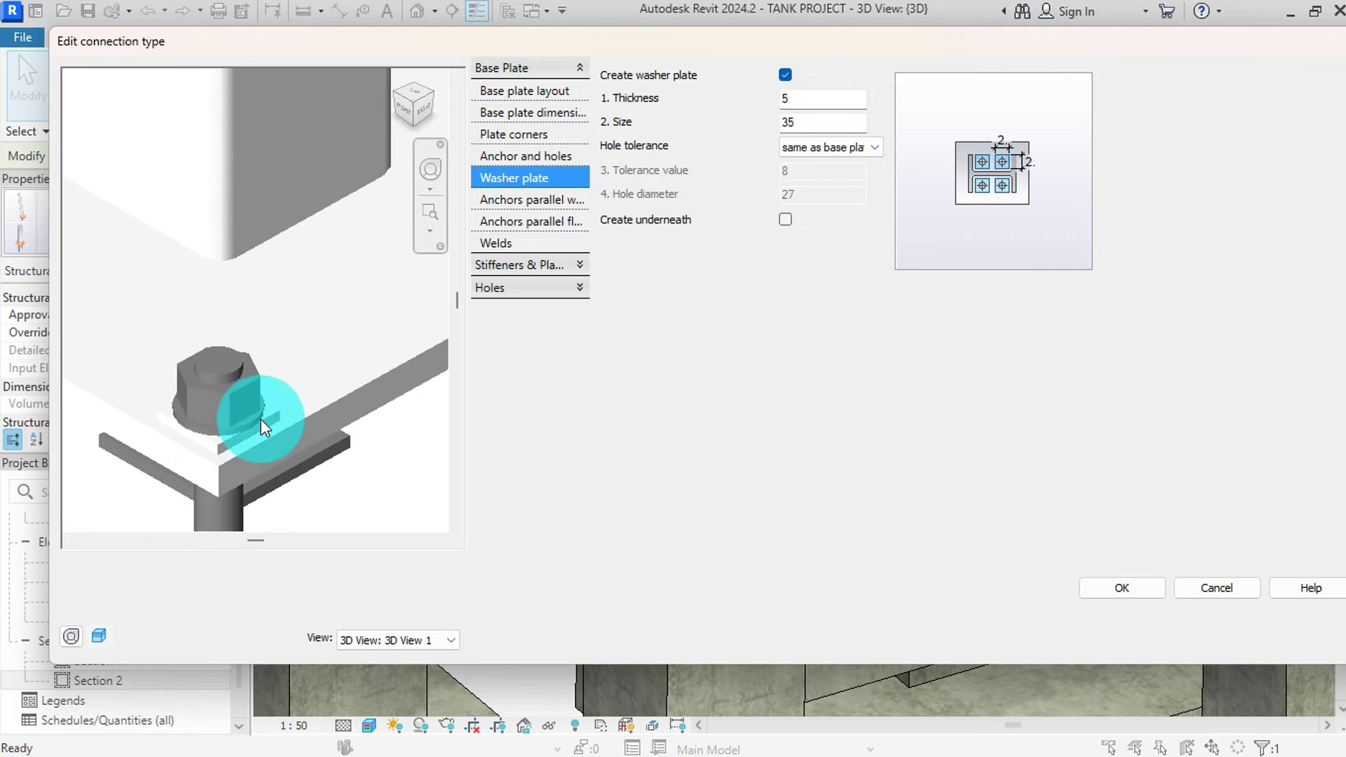
- Set the washer plate size to 50
double_click(834, 121)
text(50)
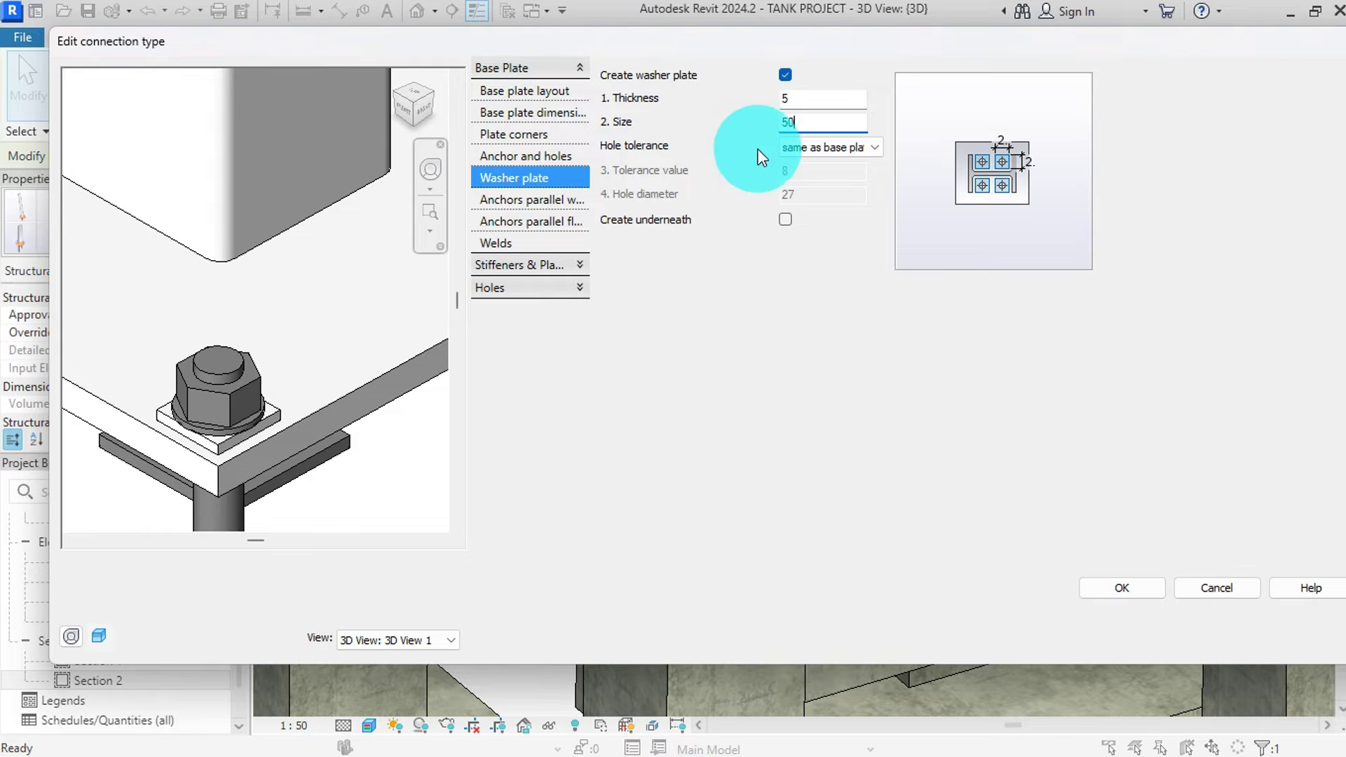
click(791, 99)
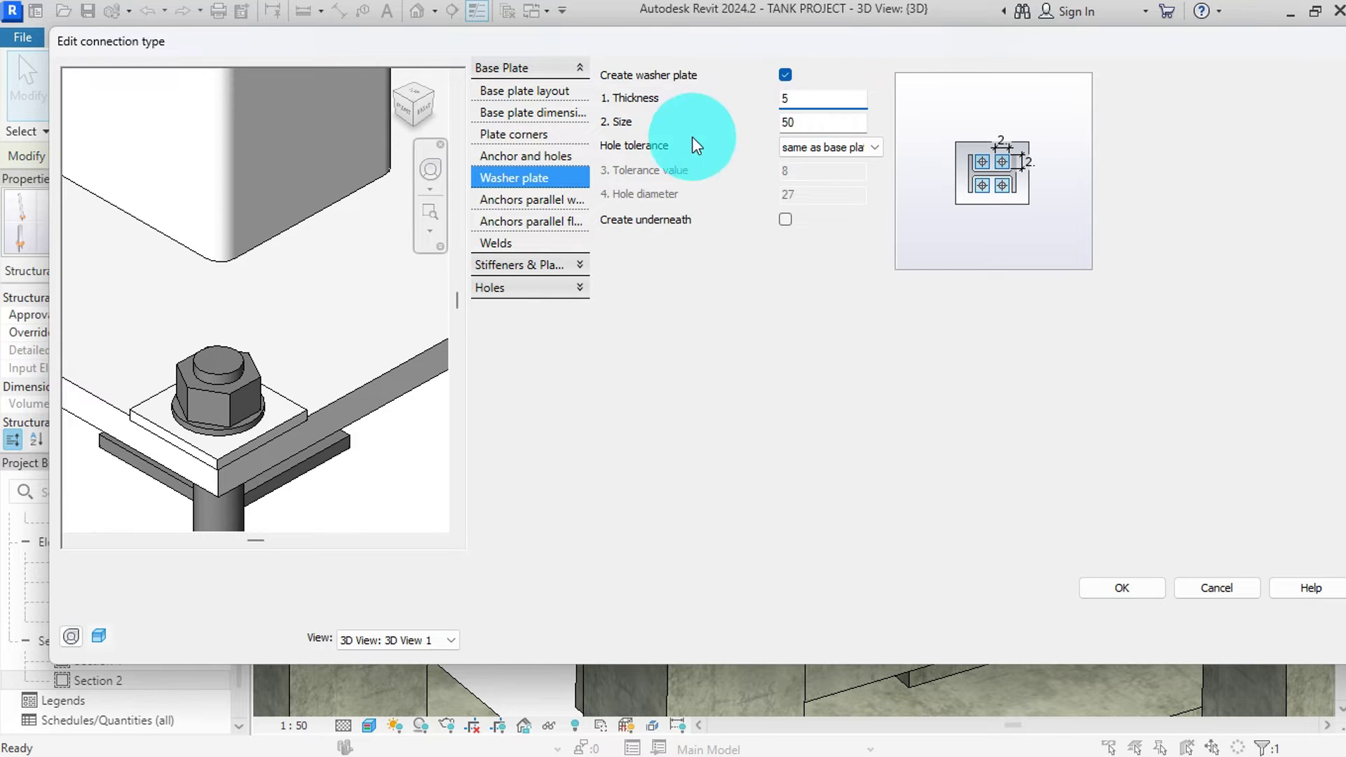
- Set the intermediate distance of the anchors parallel to the web to 180
click(500, 199)
drag(824, 98, 733, 115)
text(180)
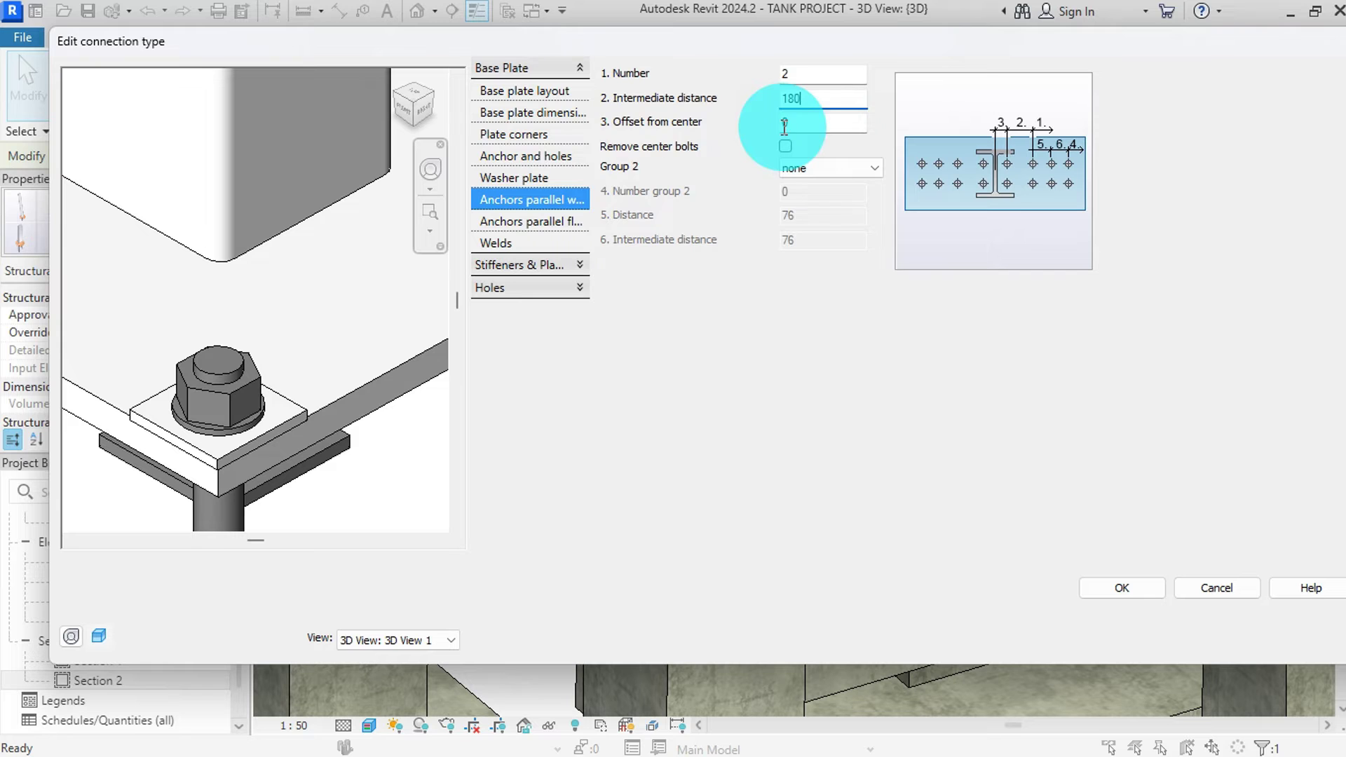
- Set the intermediate distance of the anchors parallel to the flange to 180 and check the anchor layout in the preview
click(561, 221)
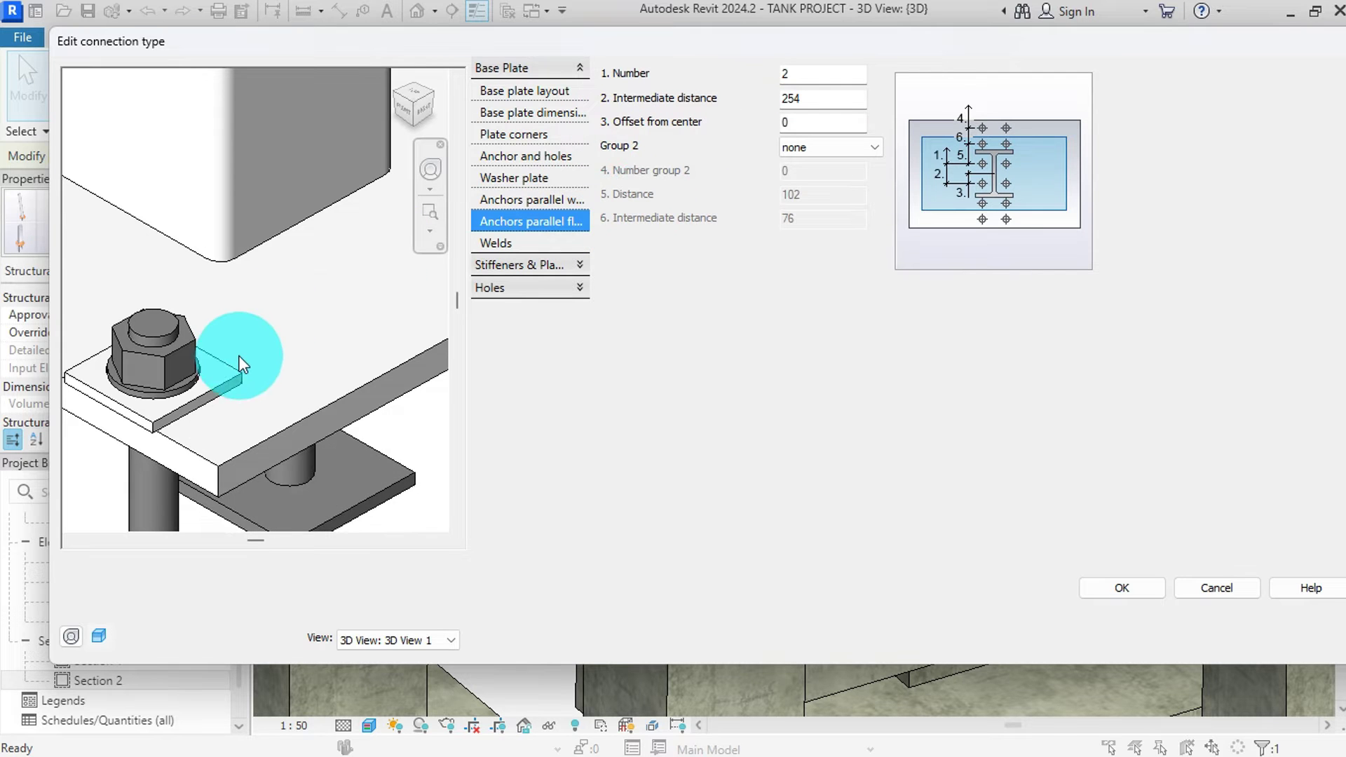
scroll(256, 369, down, 3)
click(803, 173)
drag(822, 98, 695, 113)
text(180)
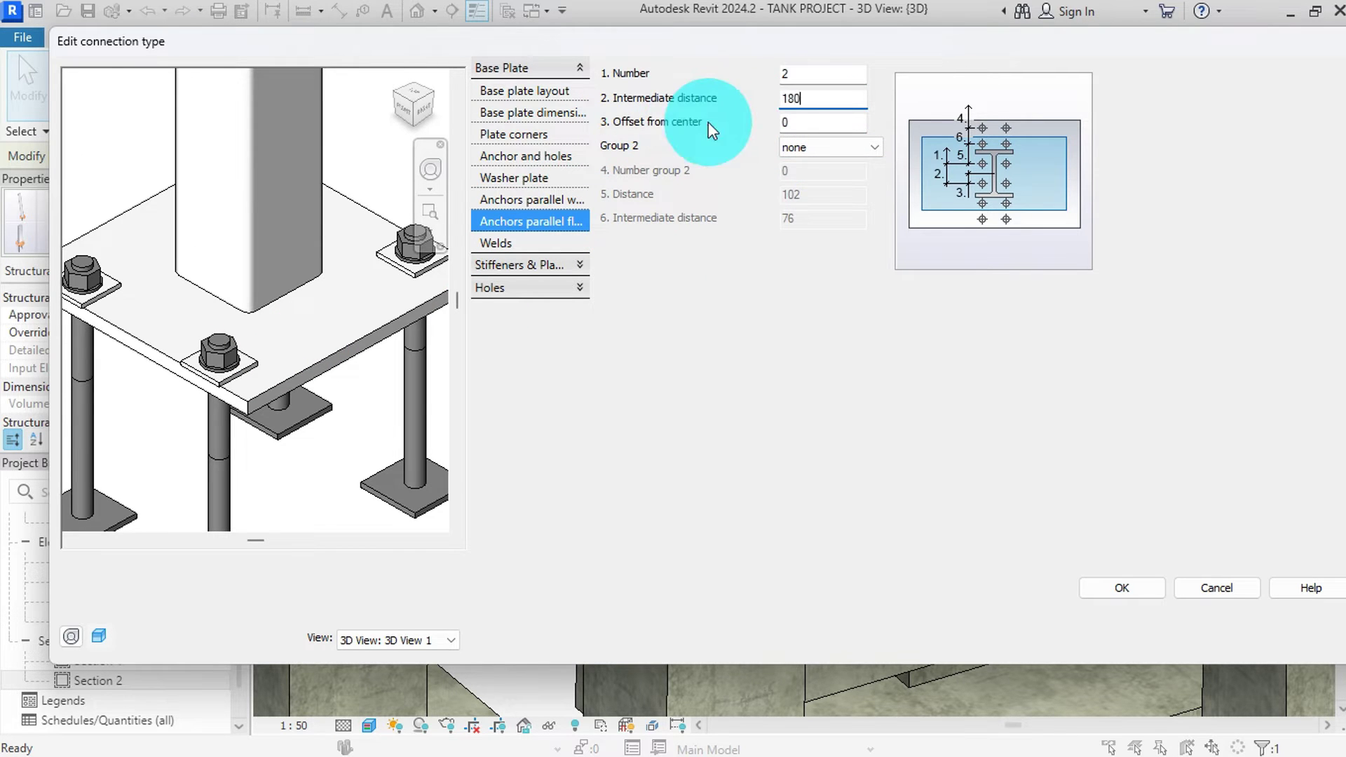
click(833, 81)
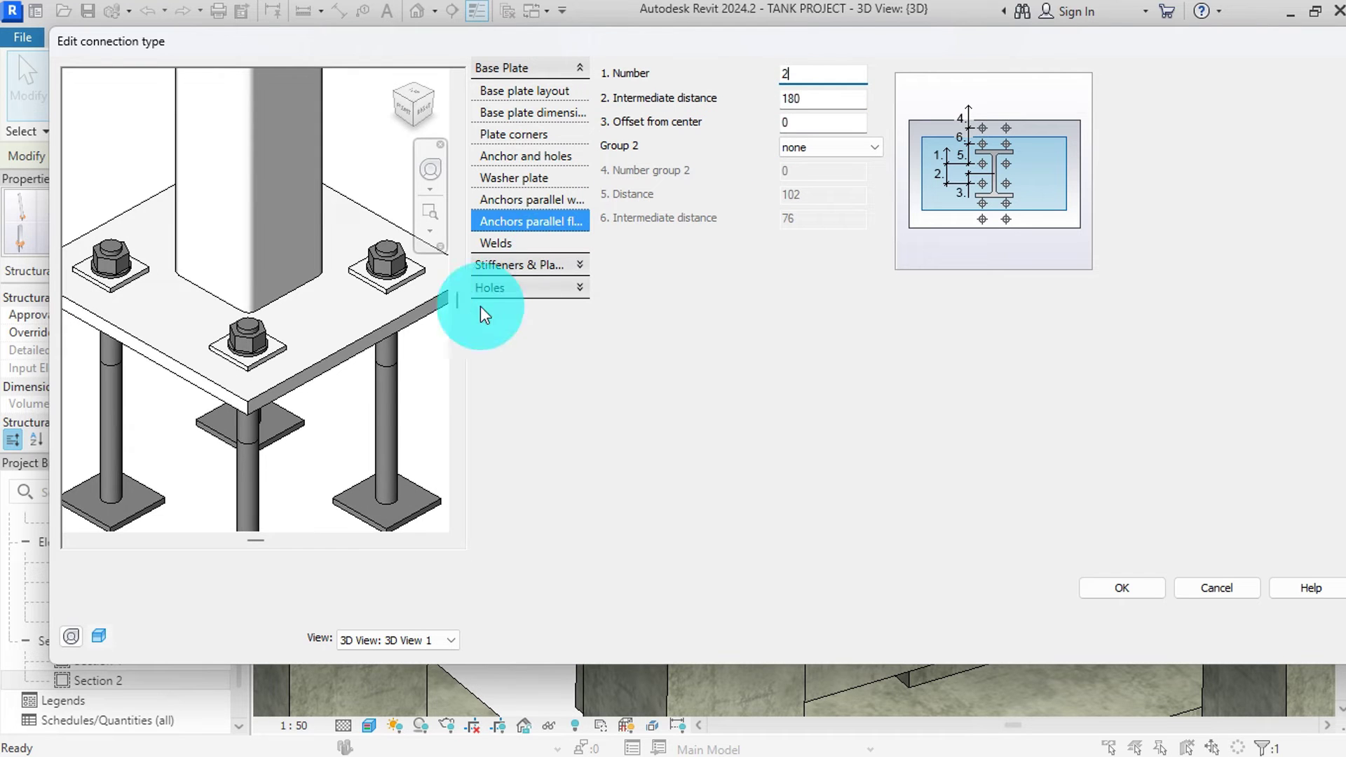
scroll(309, 383, down, 2)
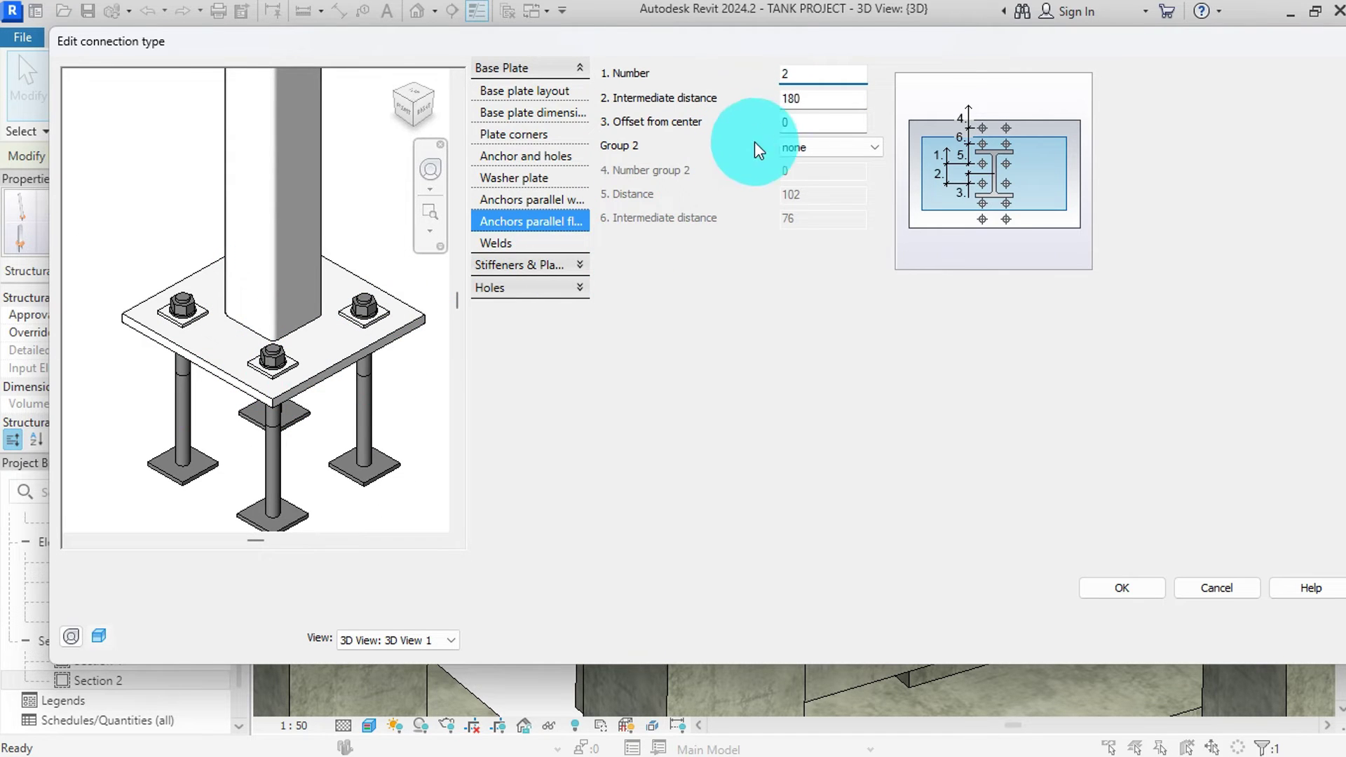
- Review the base plate connection's weld, leveling plate, galvanizing hole, grout hole and punch mark settings
click(502, 247)
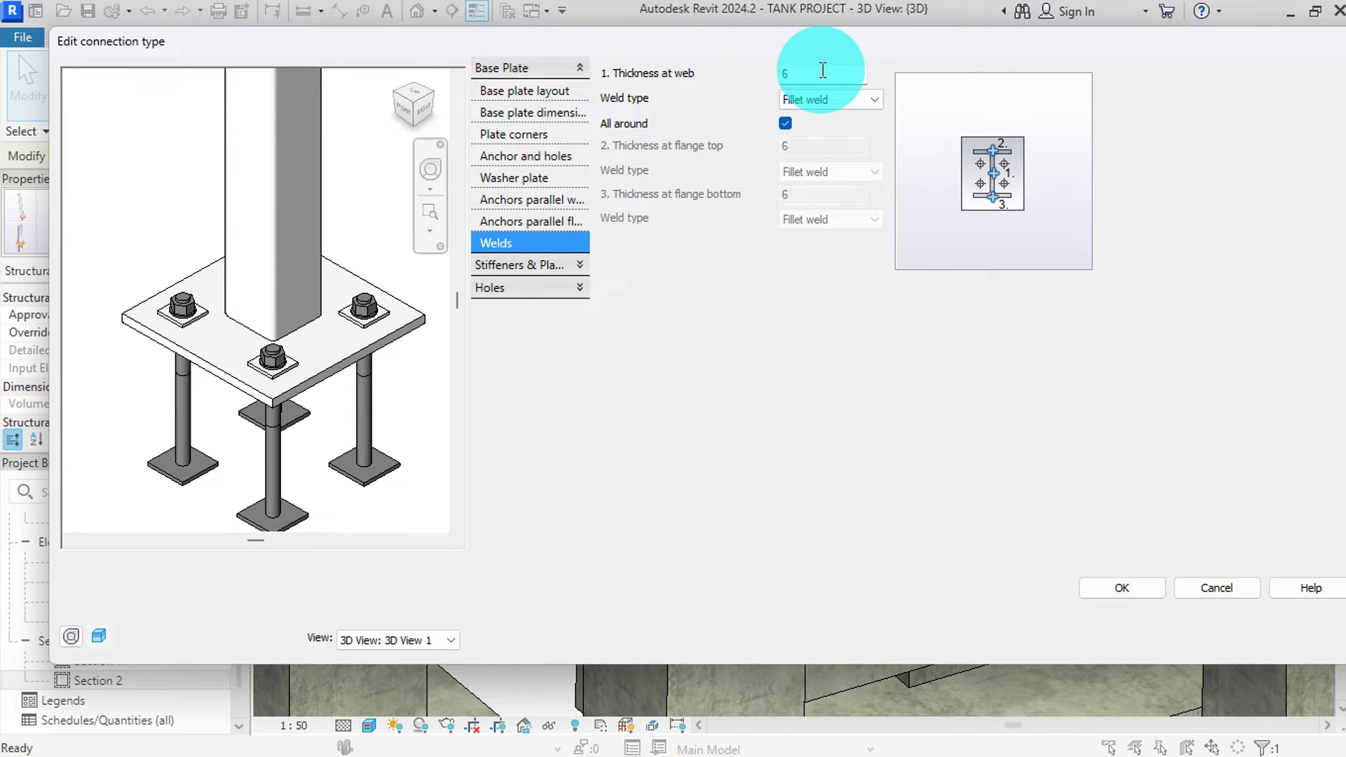
click(497, 264)
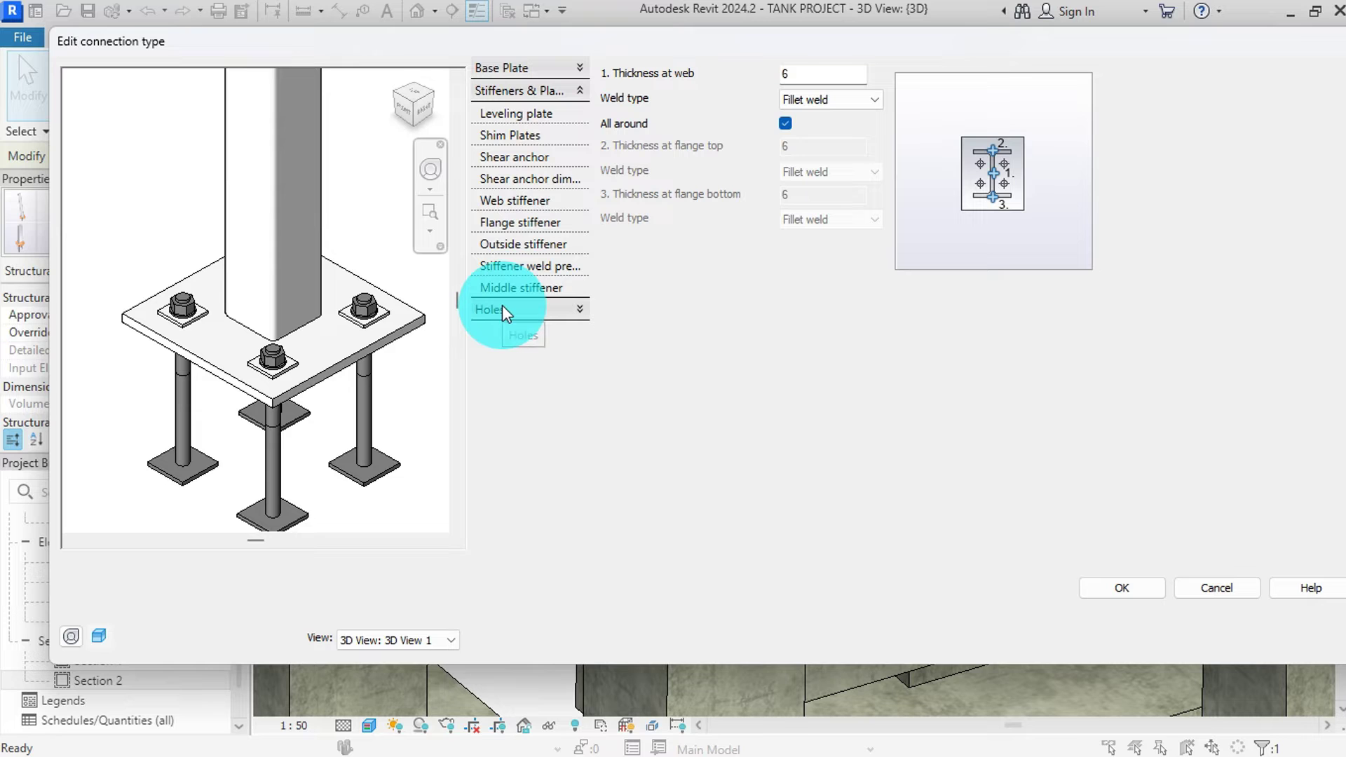
click(547, 113)
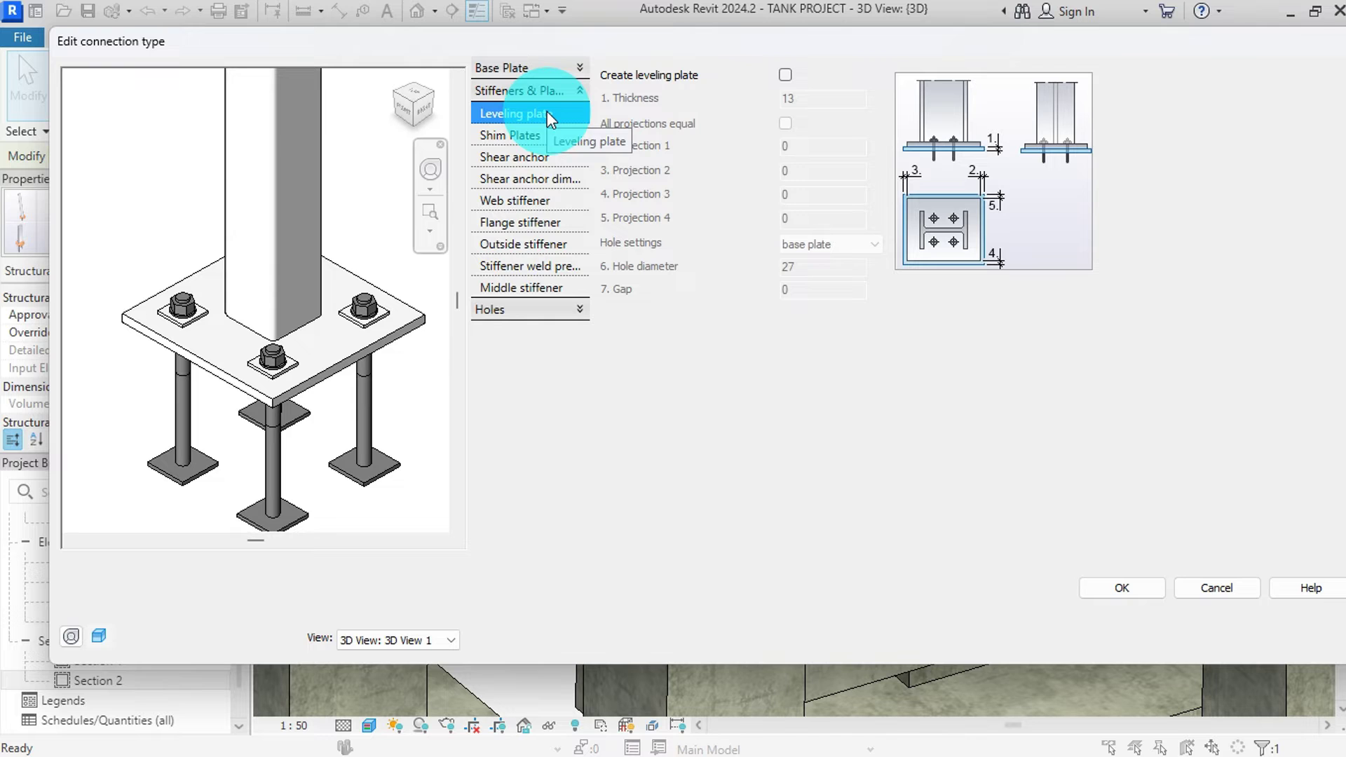
click(532, 309)
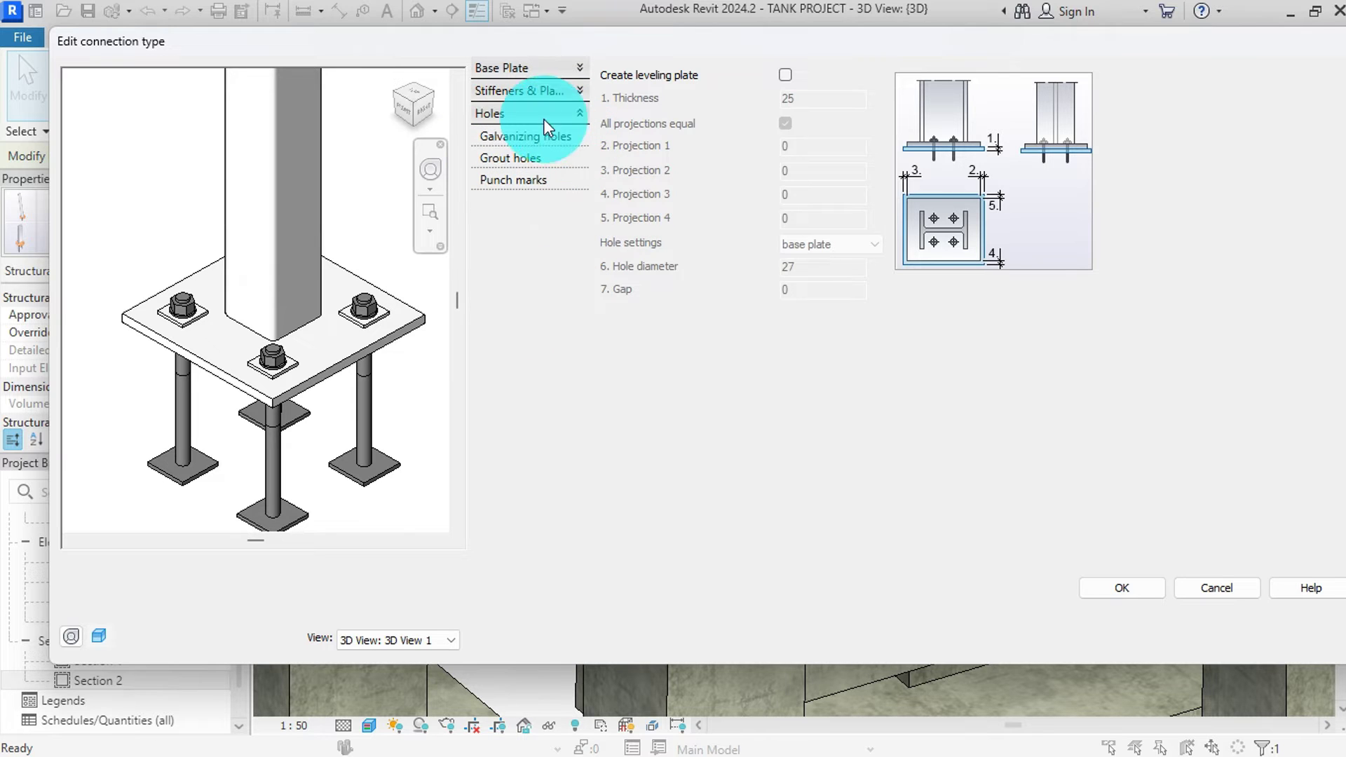
click(533, 138)
click(531, 158)
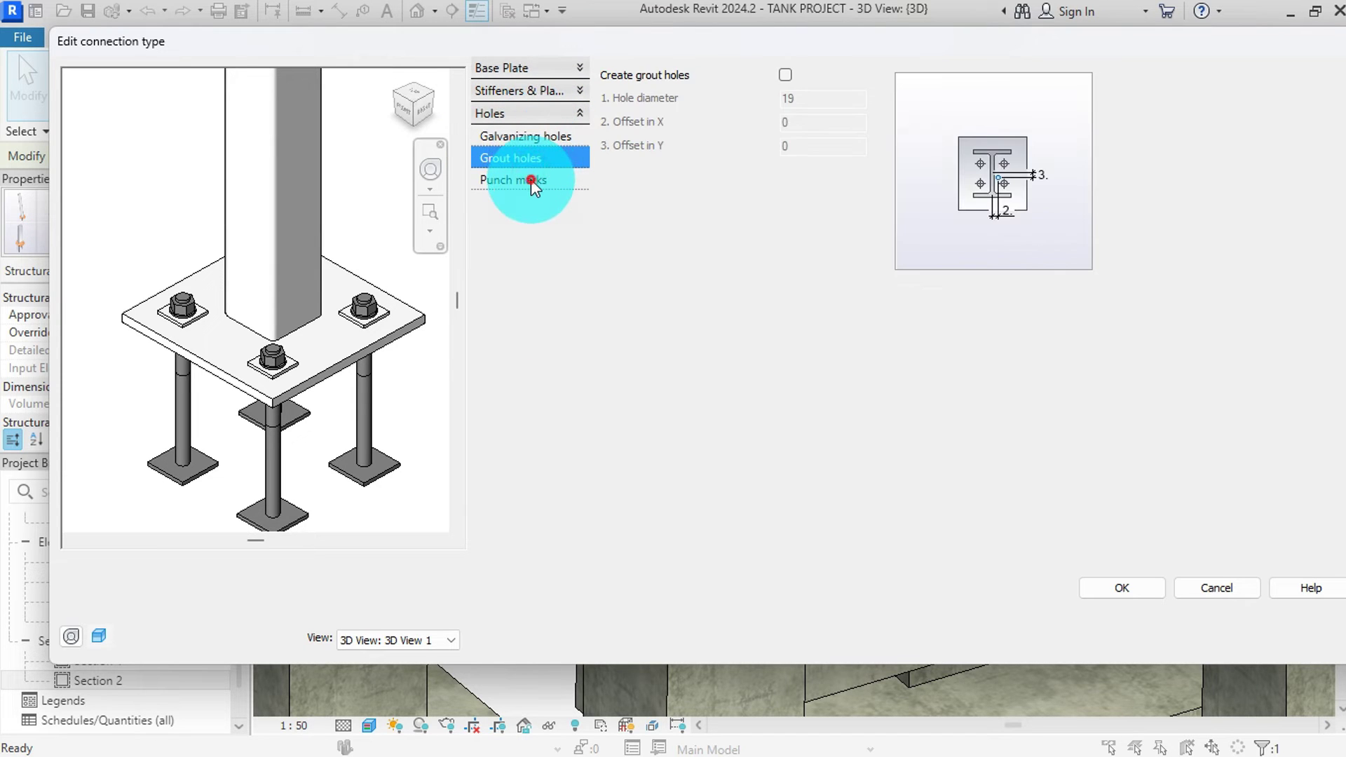
click(532, 180)
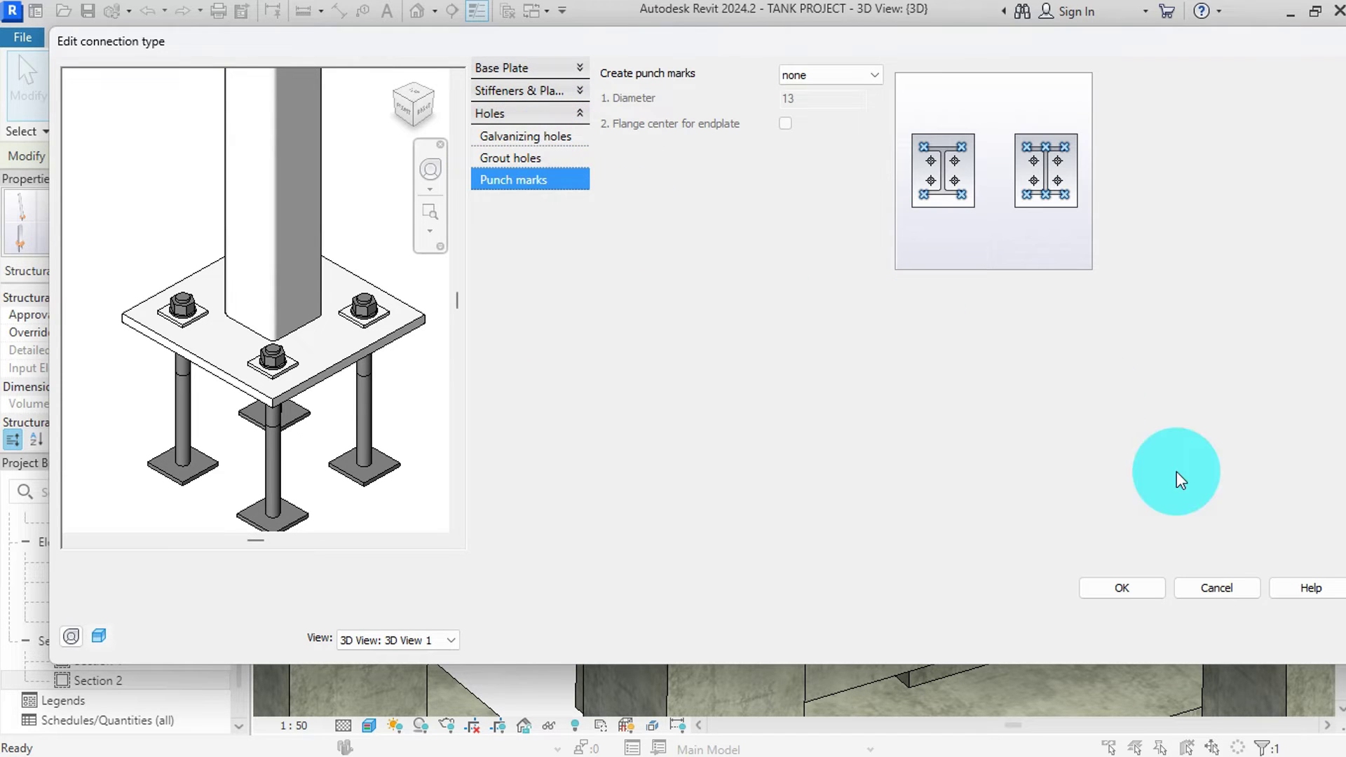
- Accept the edited connection parameters and apply them to the Base plate type
click(1147, 593)
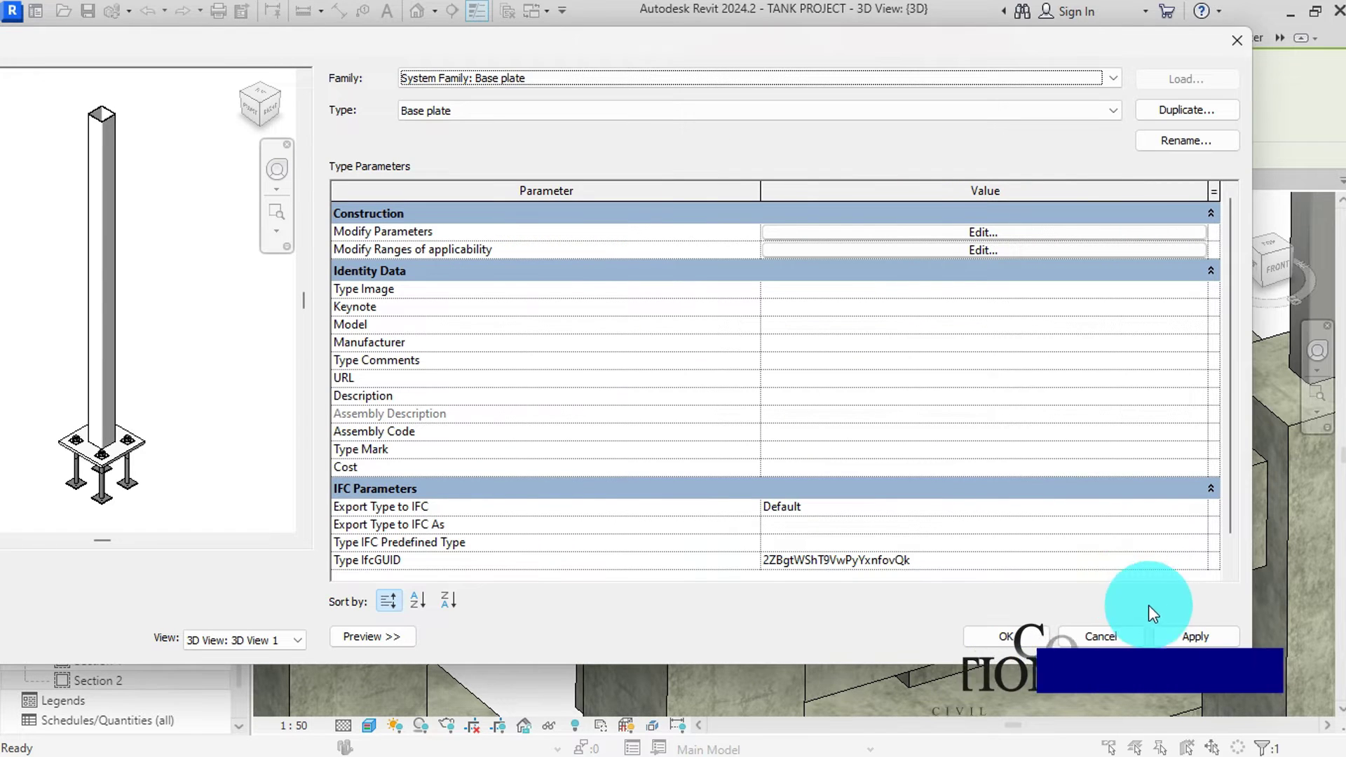
click(1195, 637)
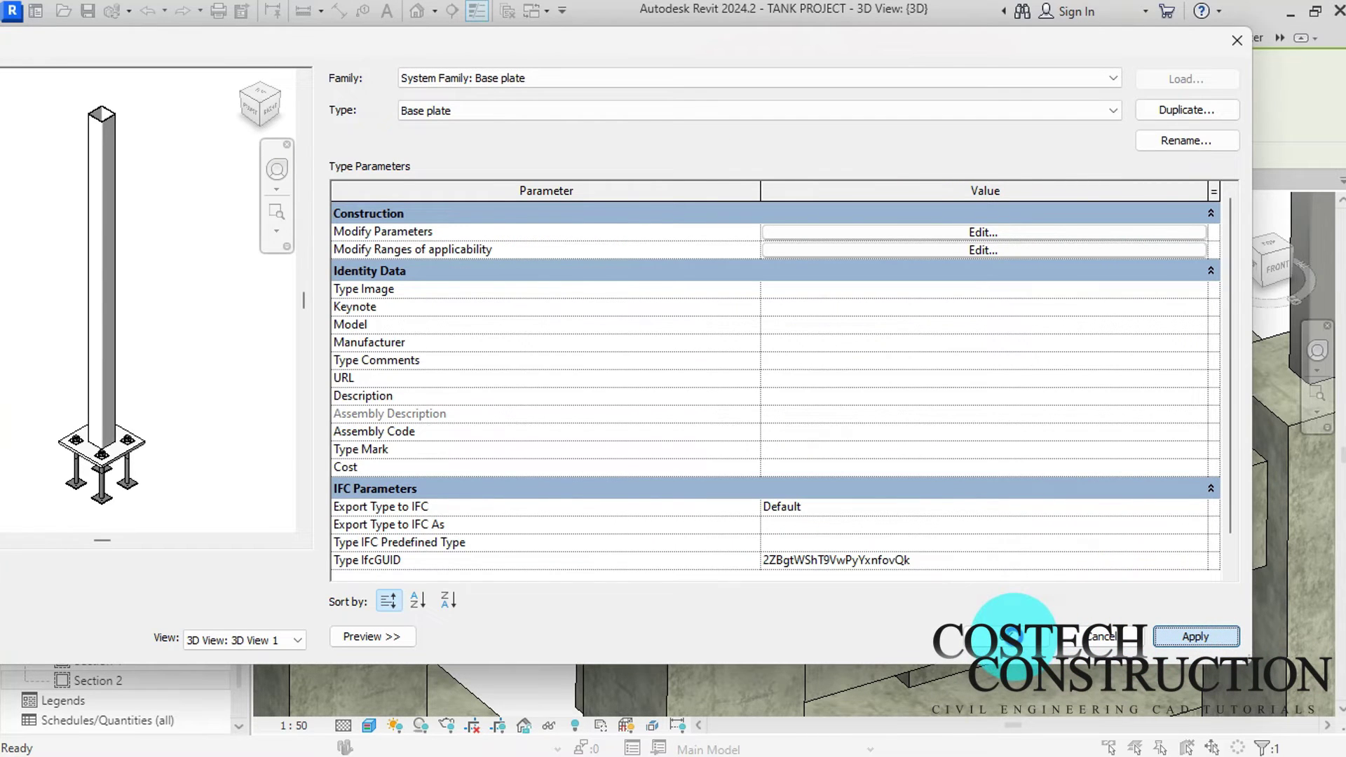
click(1024, 635)
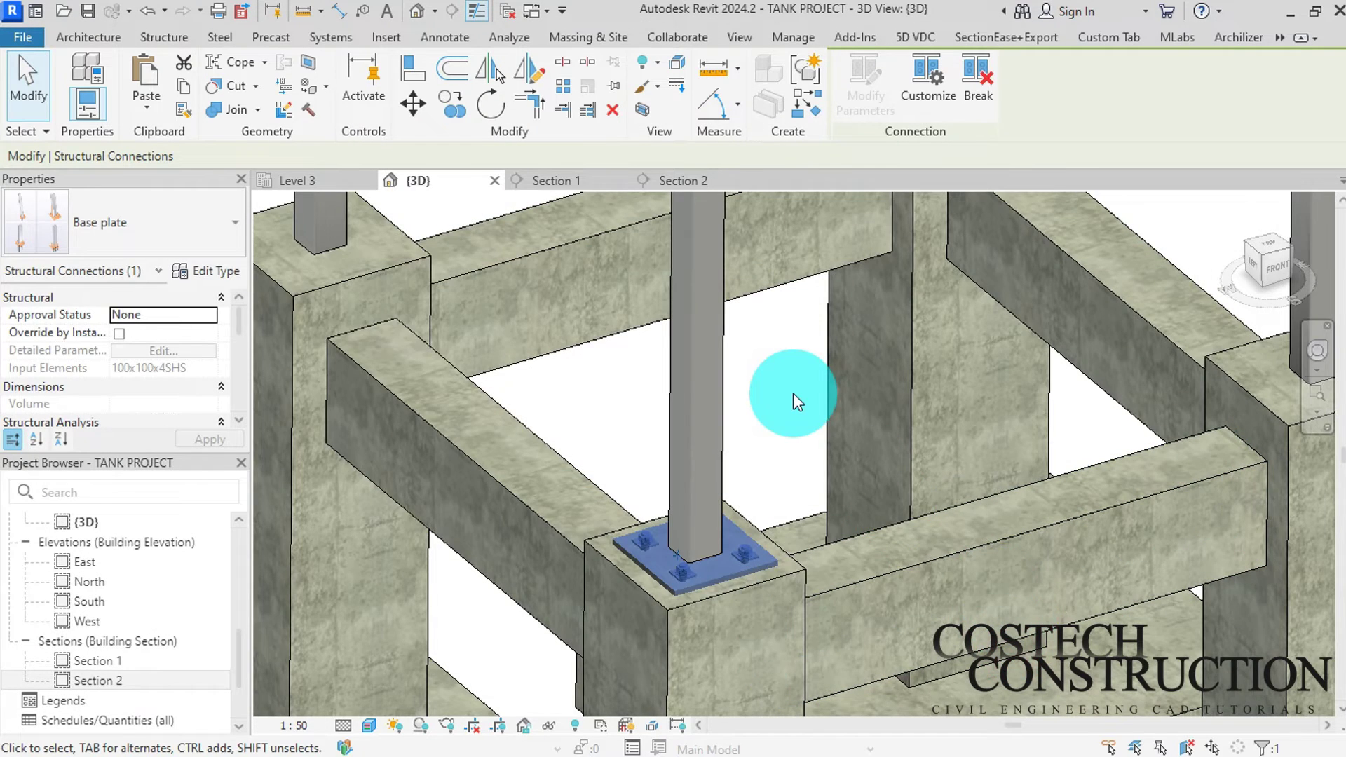
- Place a Base plate structural connection at the foot of the steel column on the right-hand pedestal
scroll(794, 393, down, 4)
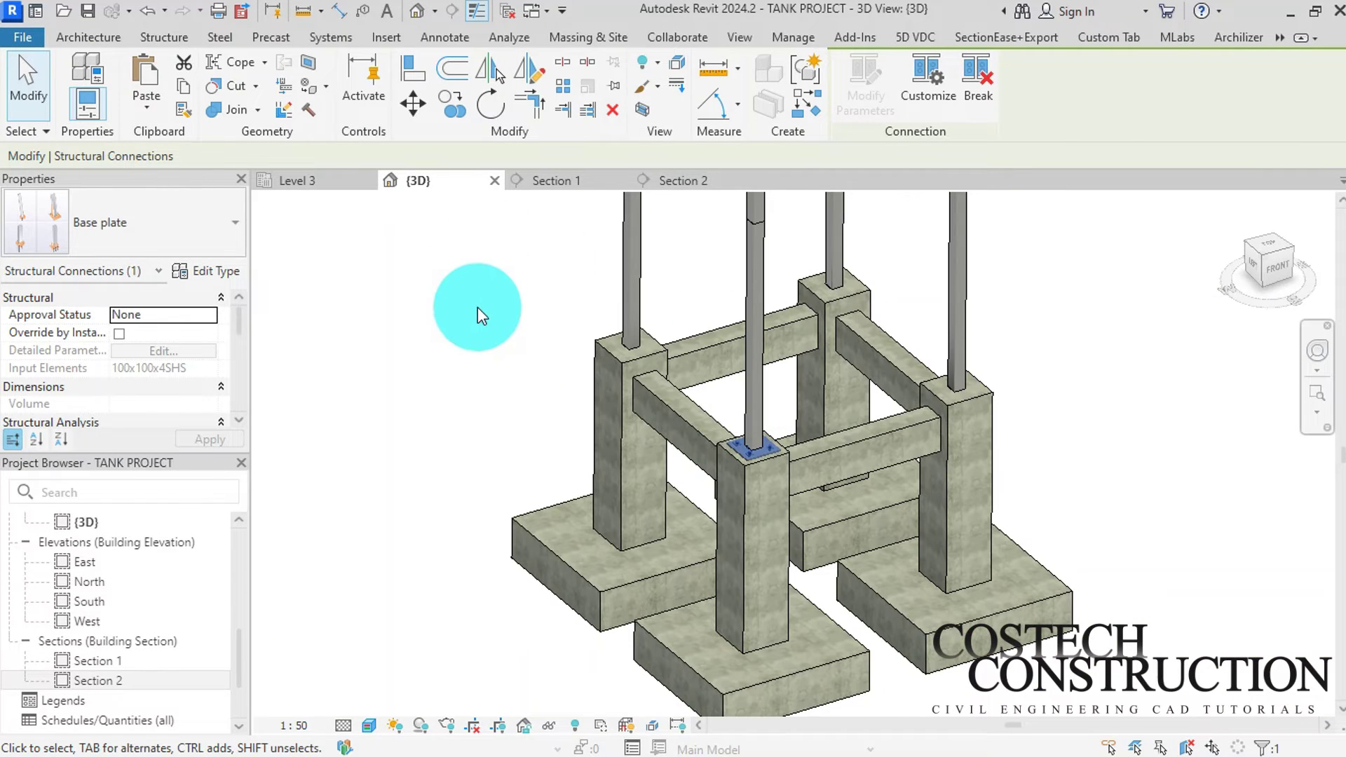
click(479, 322)
right_click(545, 280)
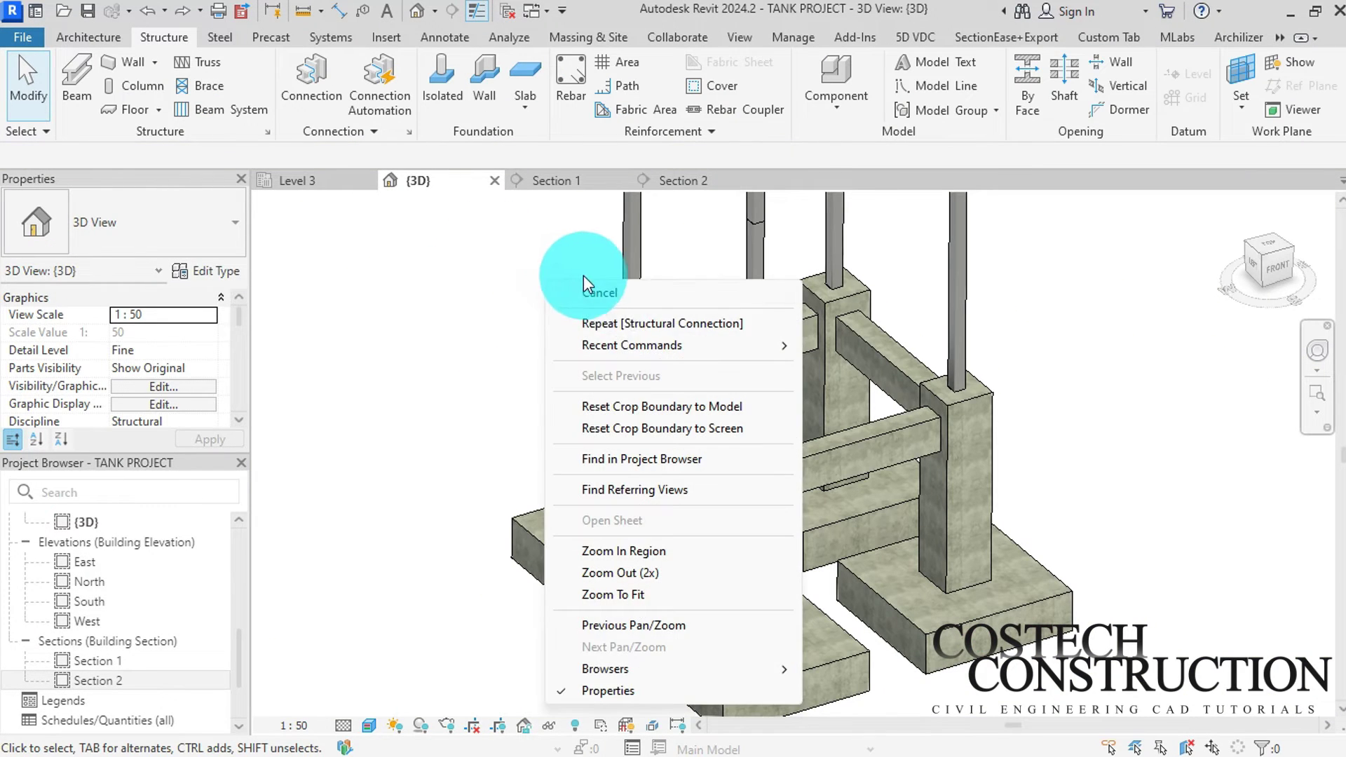
click(640, 317)
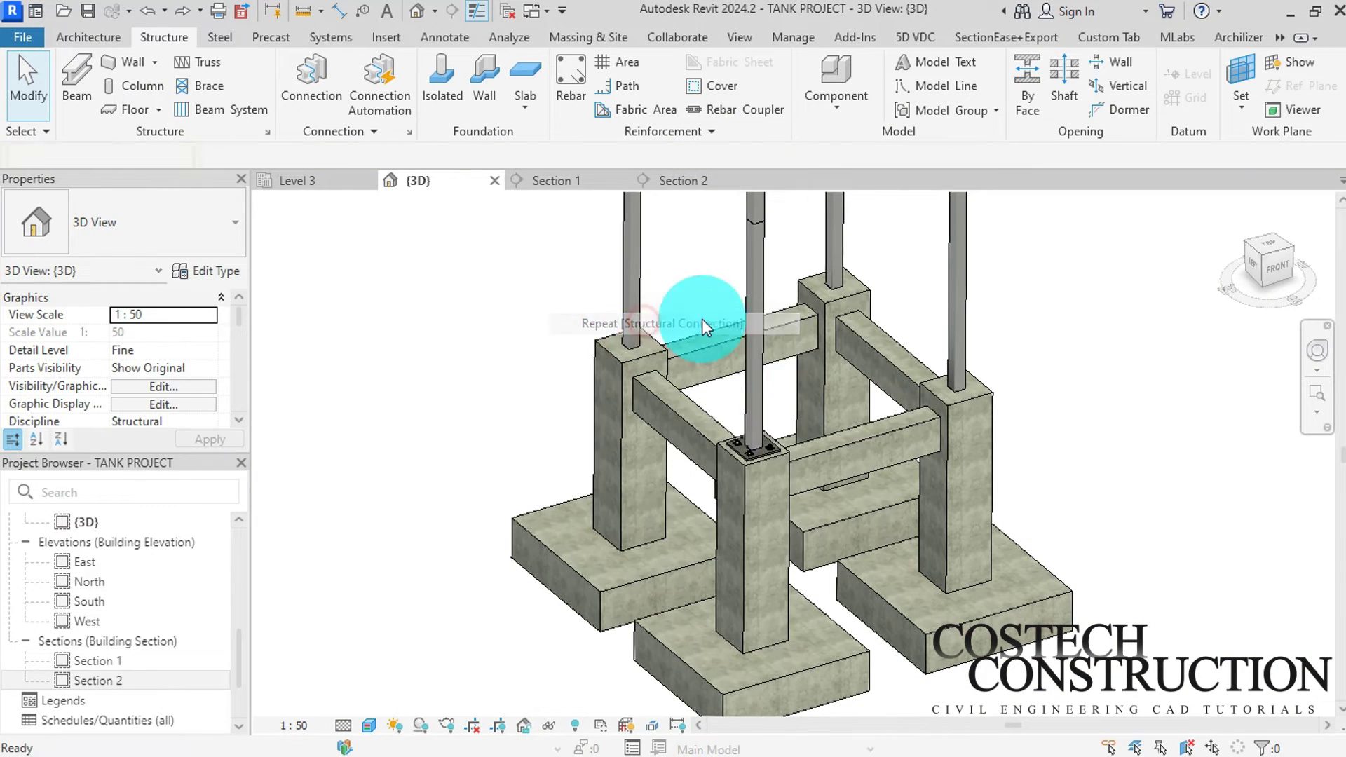
click(973, 303)
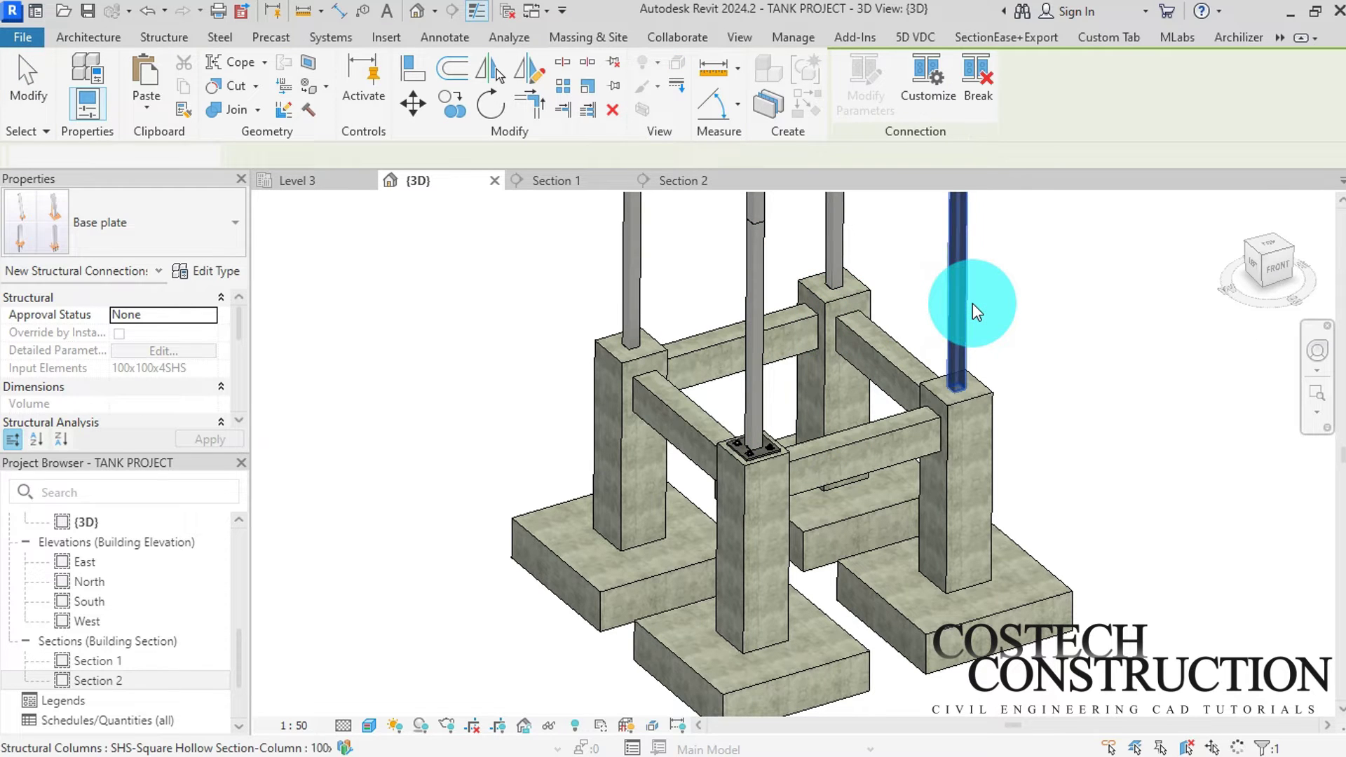
- Repeat the Structural Connection command to add a base plate under the rear steel column
right_click(872, 256)
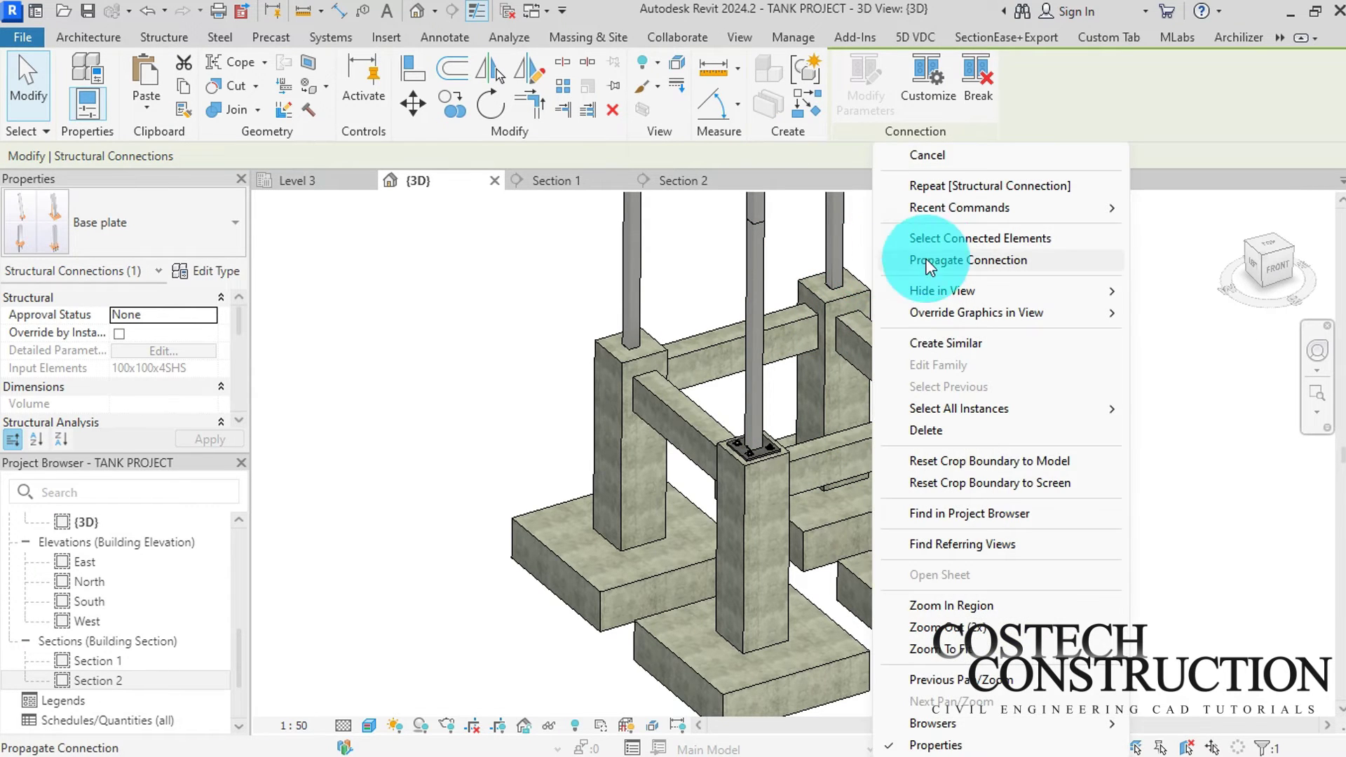
click(941, 189)
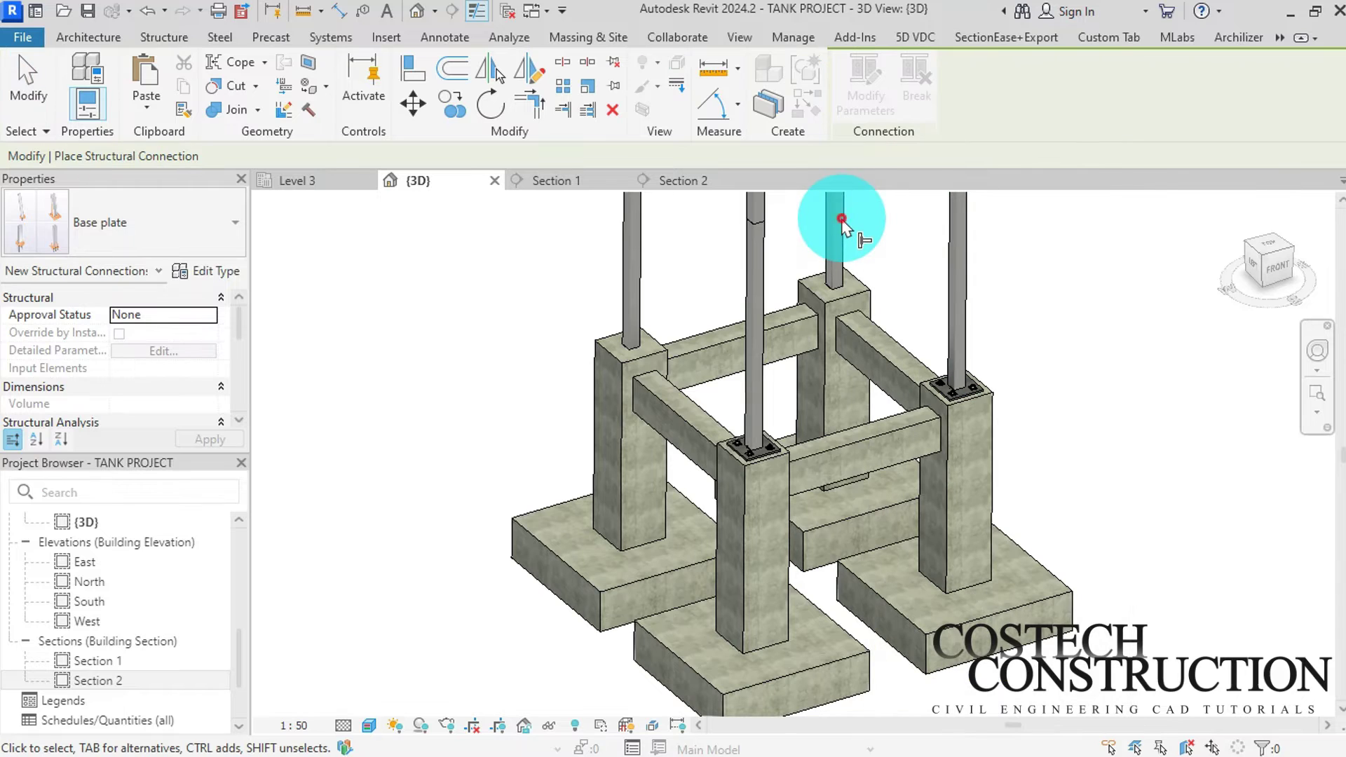
click(829, 239)
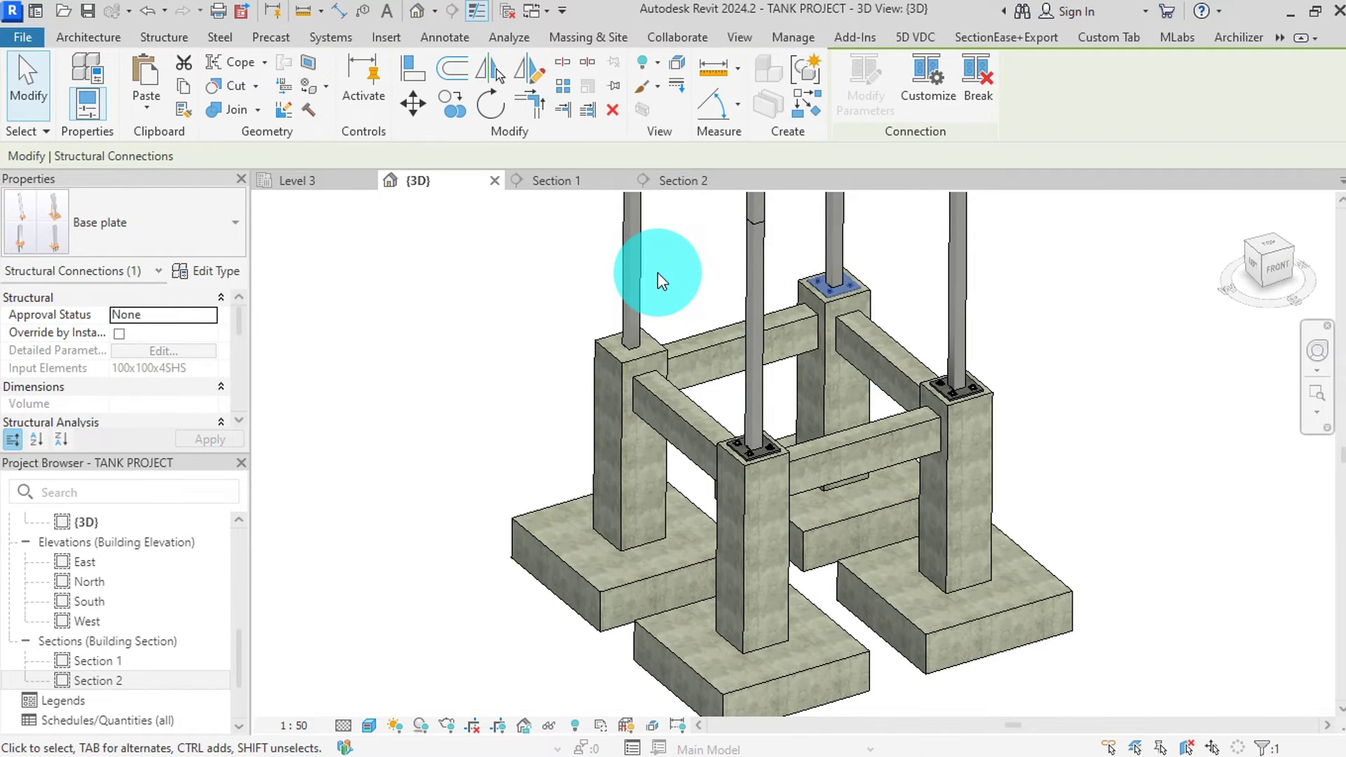
- Add the same base plate connection to the remaining steel column on the left-hand pedestal
right_click(658, 272)
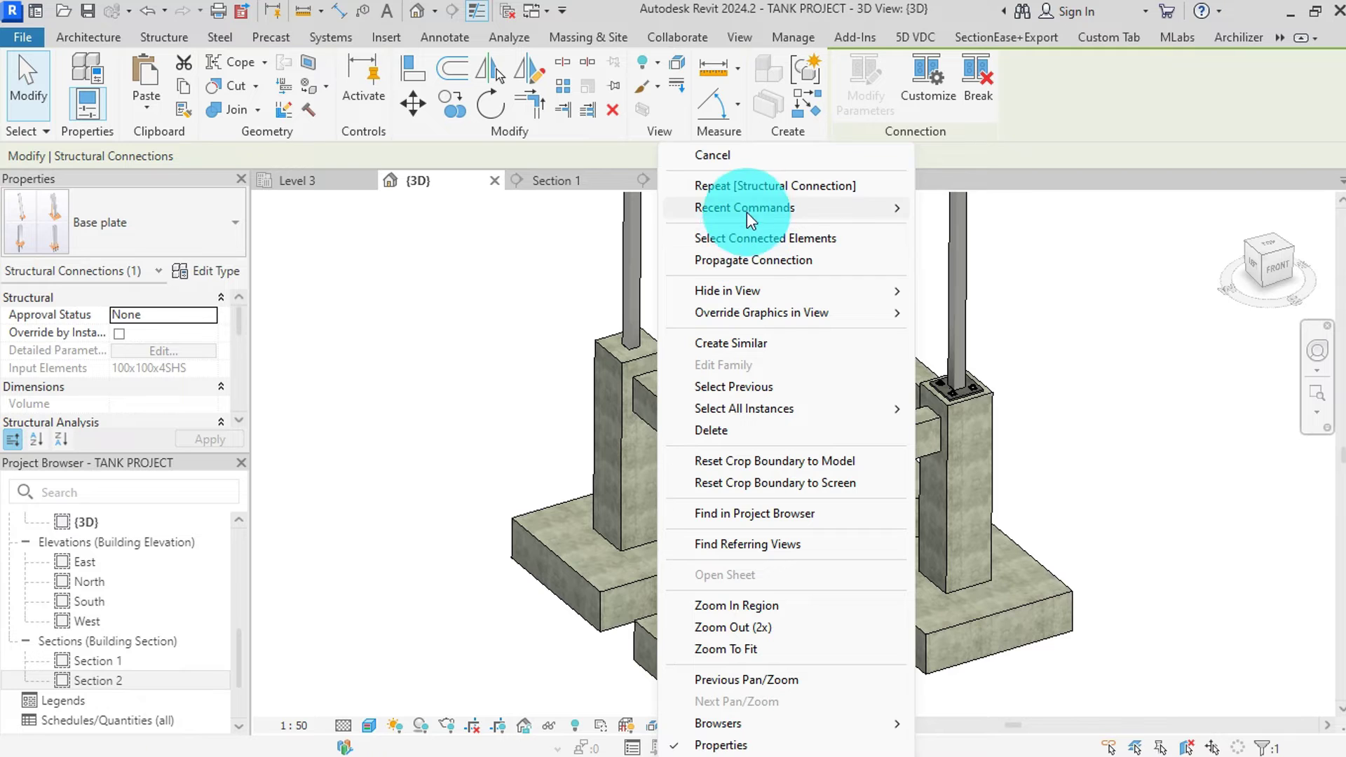
click(760, 186)
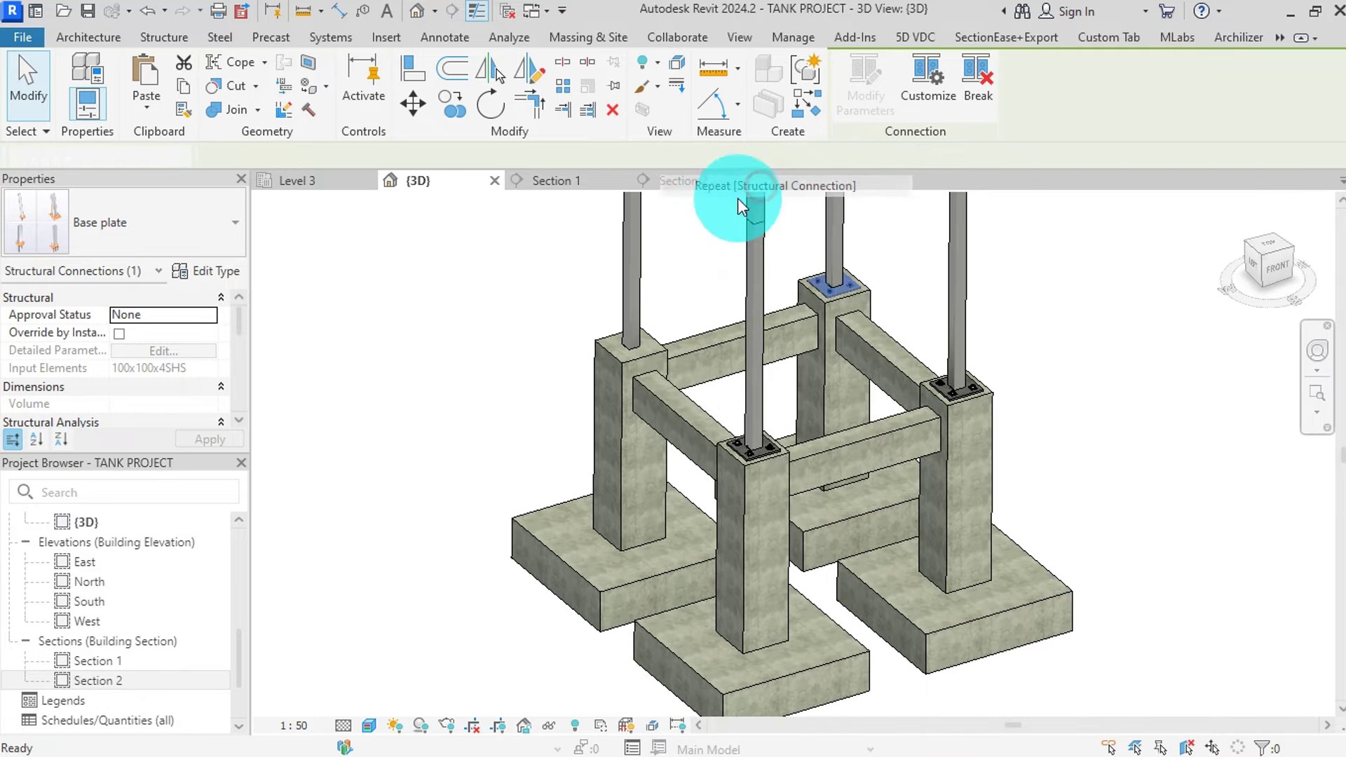
click(643, 261)
key(Return)
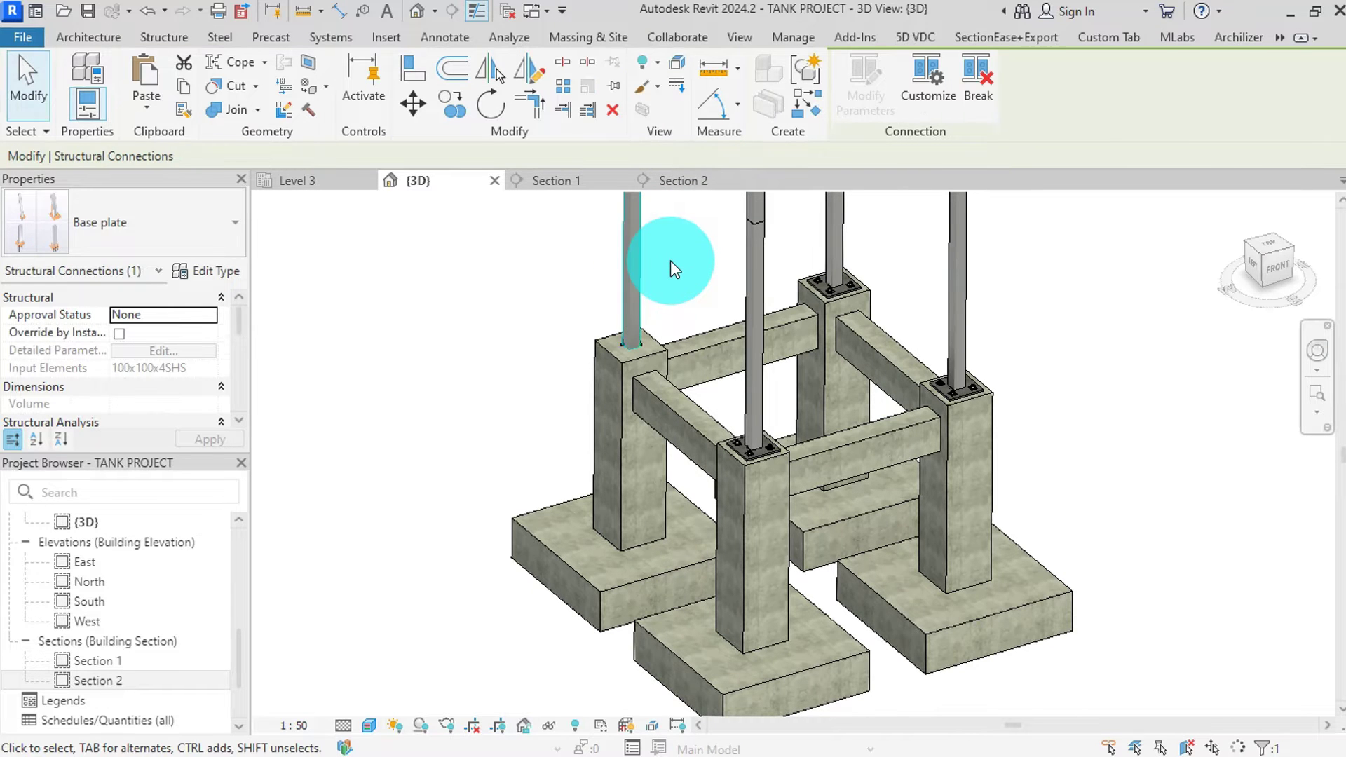
- Examine the base plates and anchors at the pedestals in 3D, Section 1, Section 2 and the Level 3 plan
scroll(545, 526, down, 1)
scroll(545, 526, down, 3)
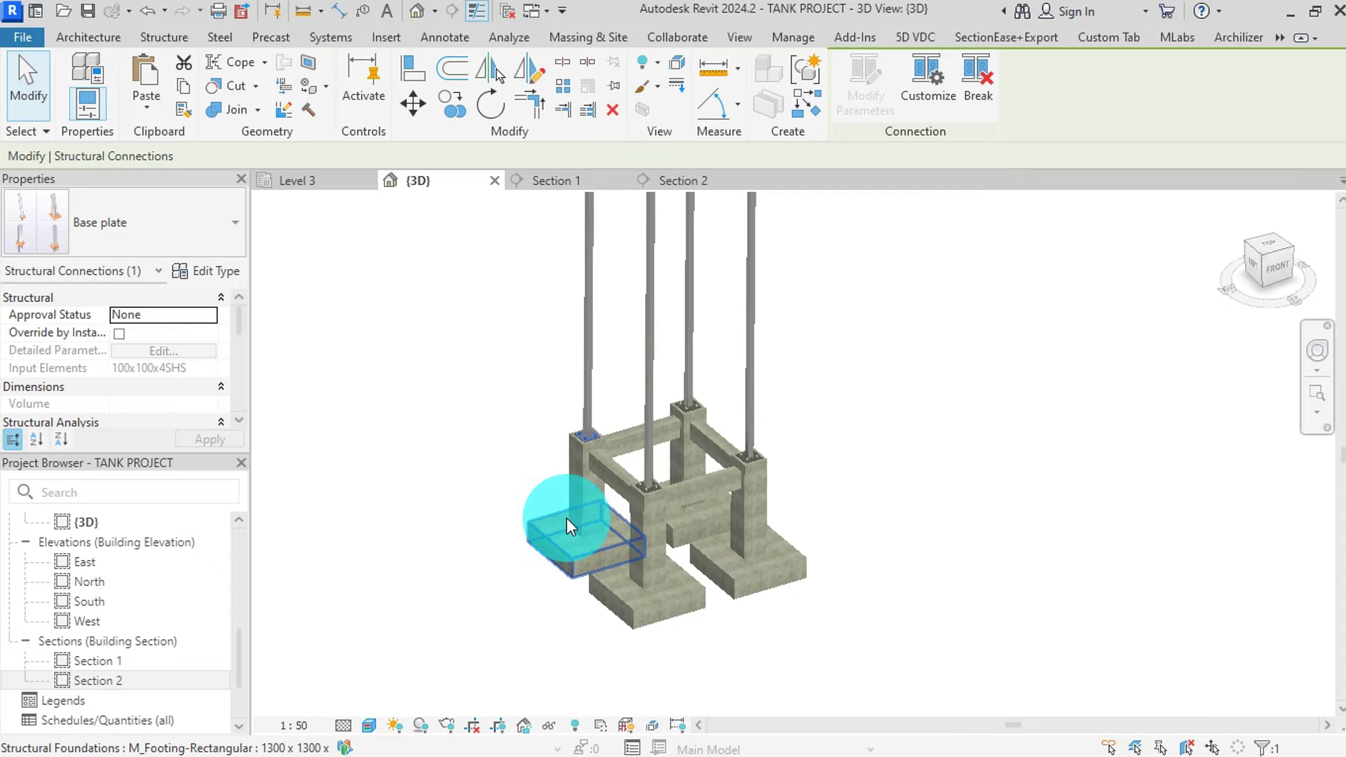
shift+middle_drag(585, 458, 856, 435)
scroll(550, 403, up, 3)
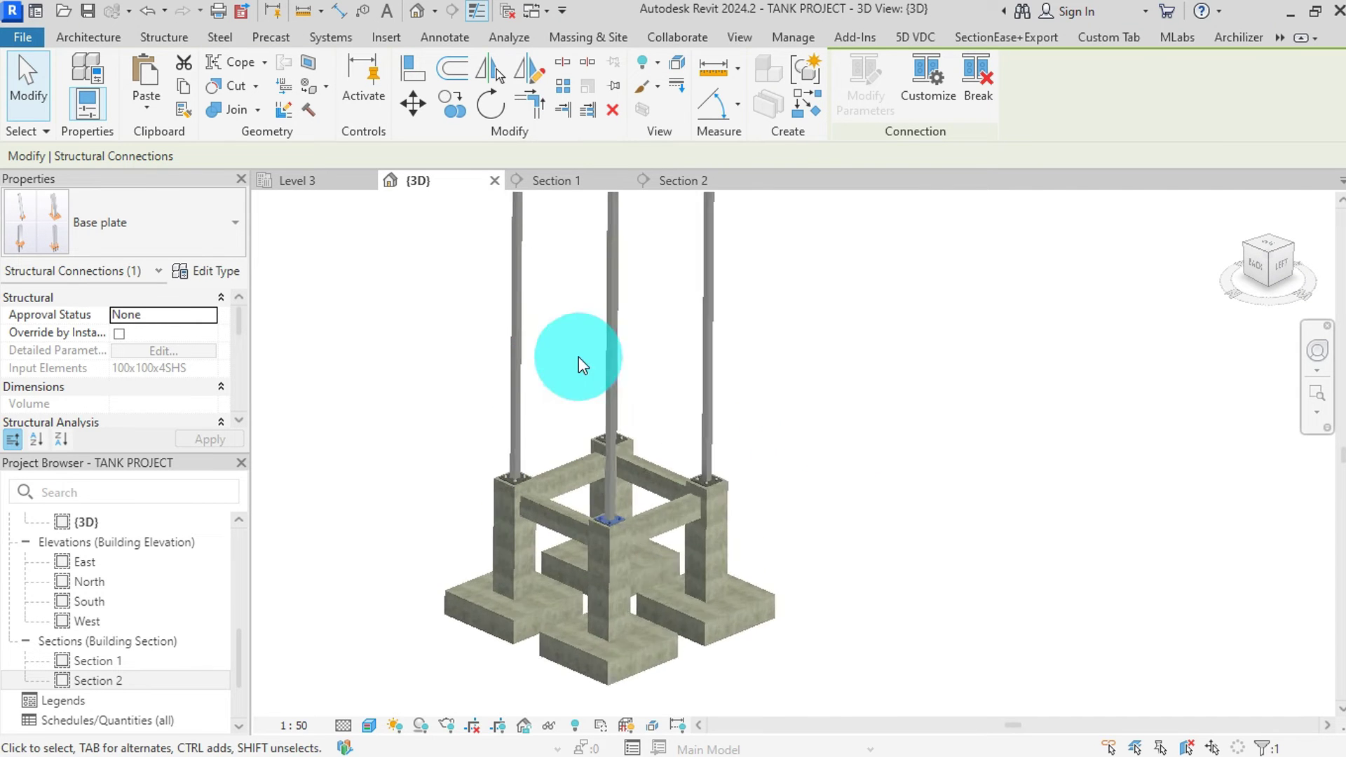
click(563, 184)
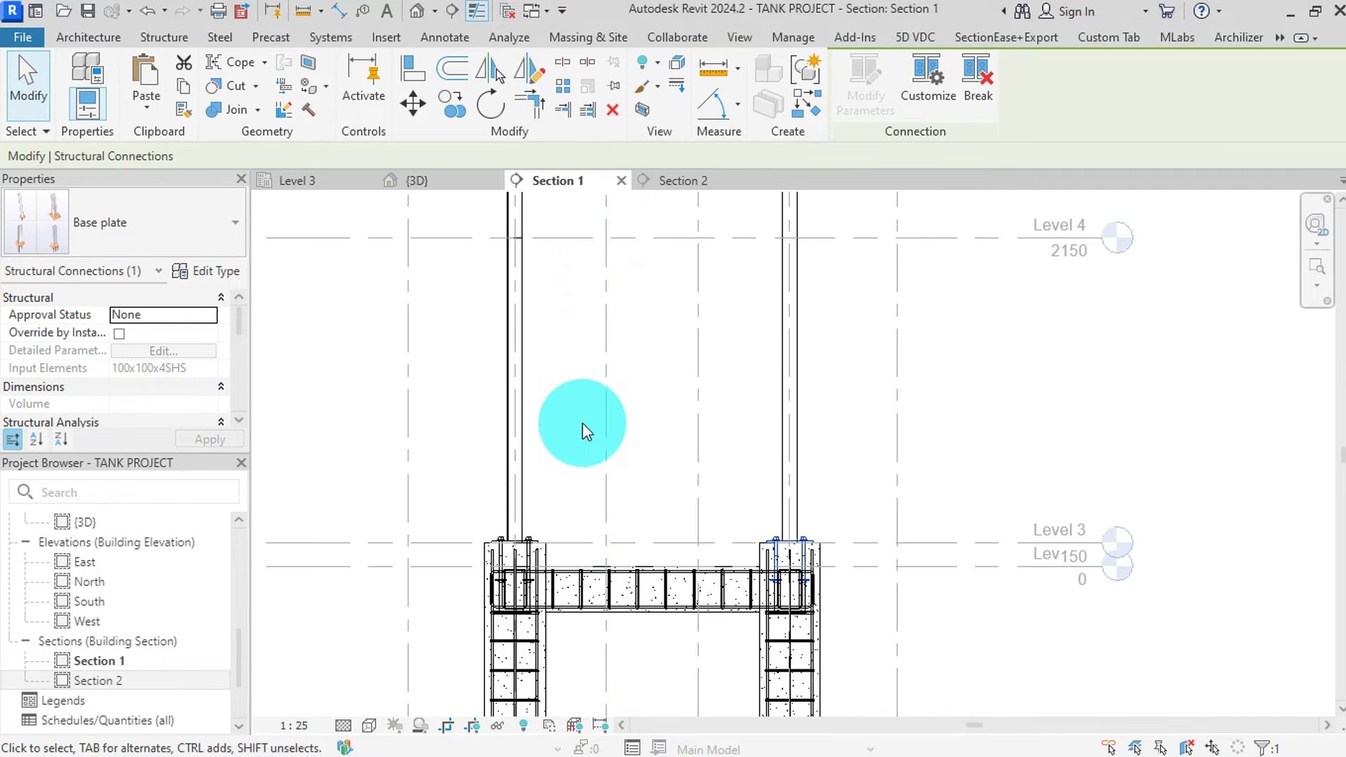
scroll(460, 625, up, 5)
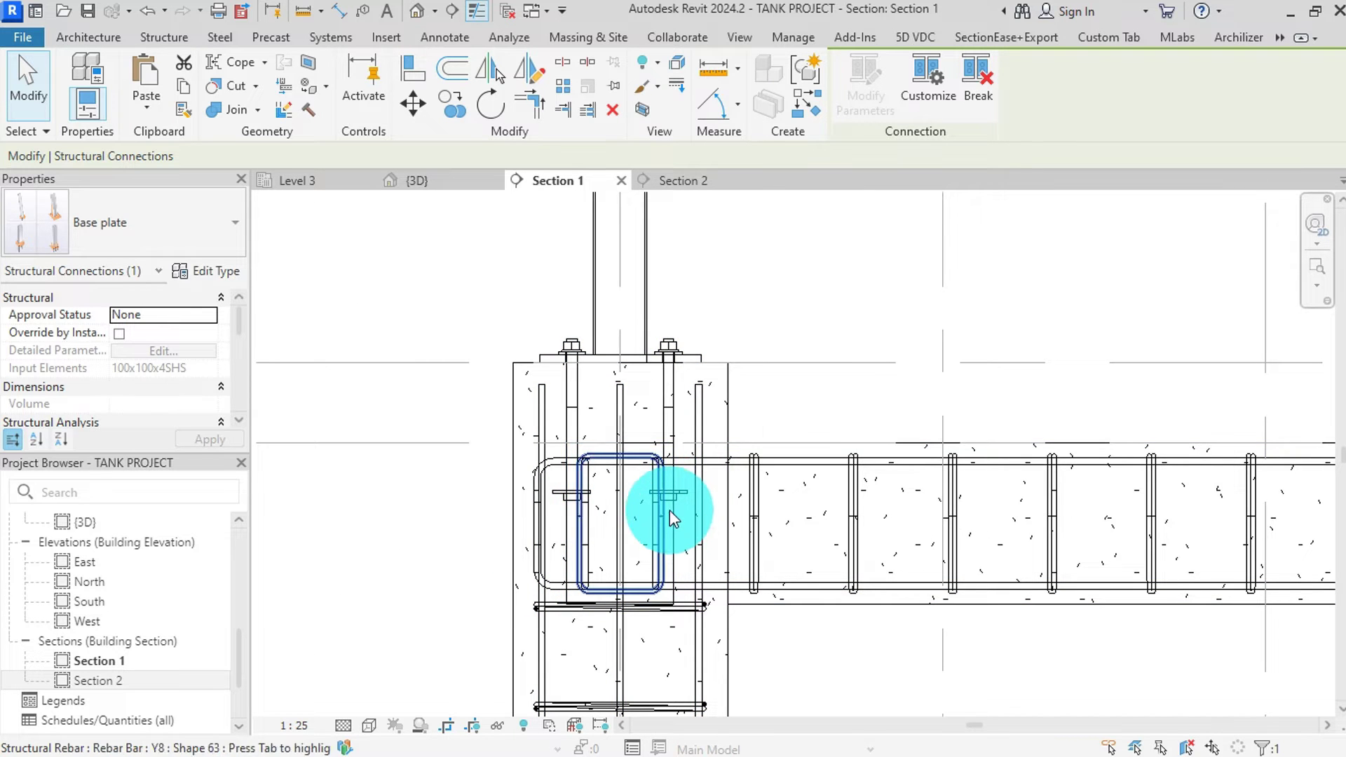
click(682, 184)
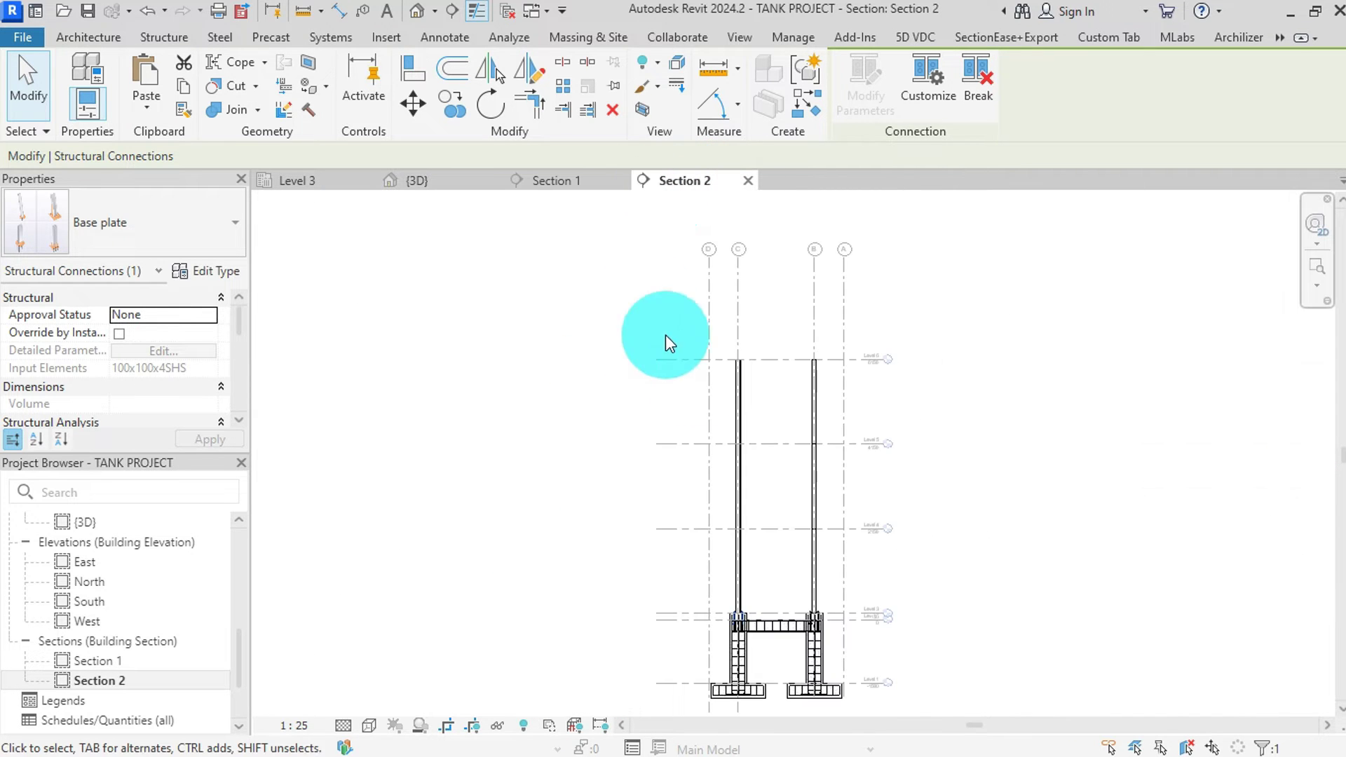
scroll(739, 673, up, 5)
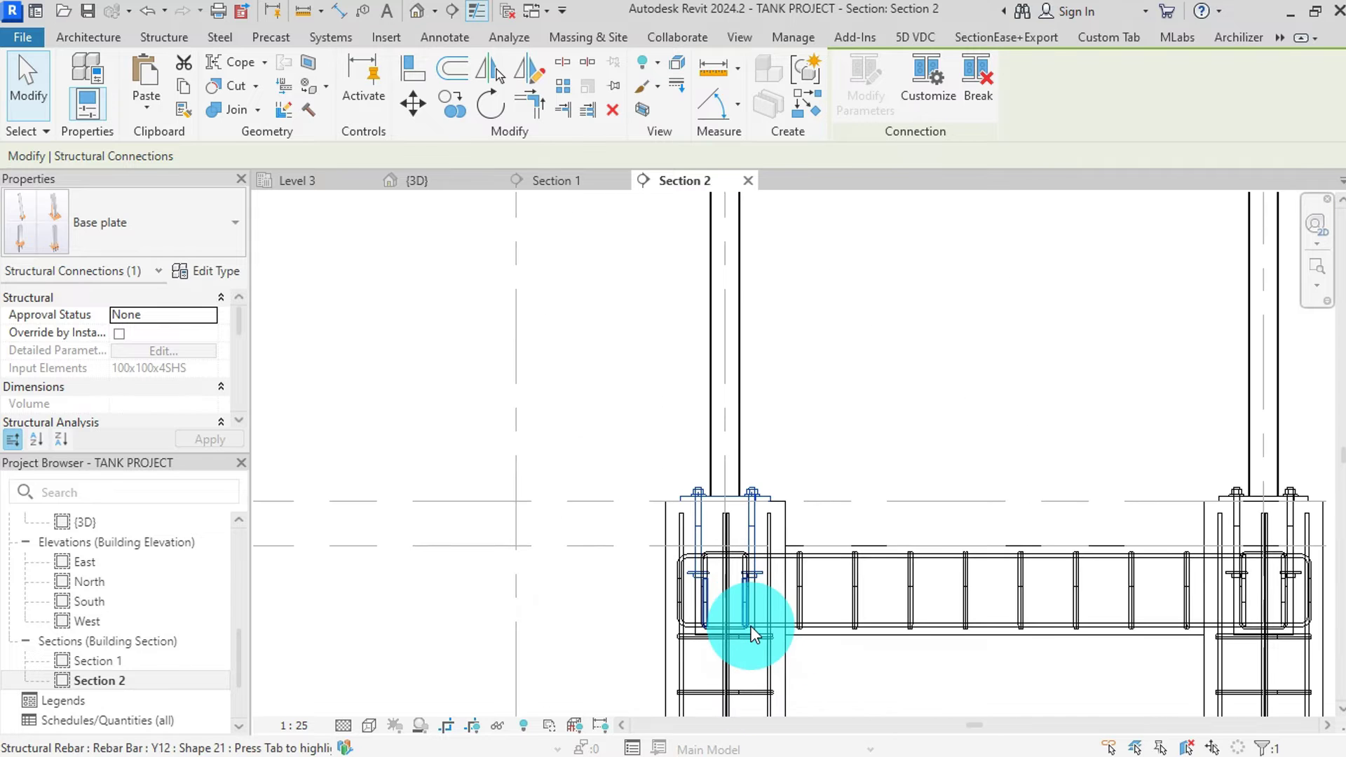
click(558, 181)
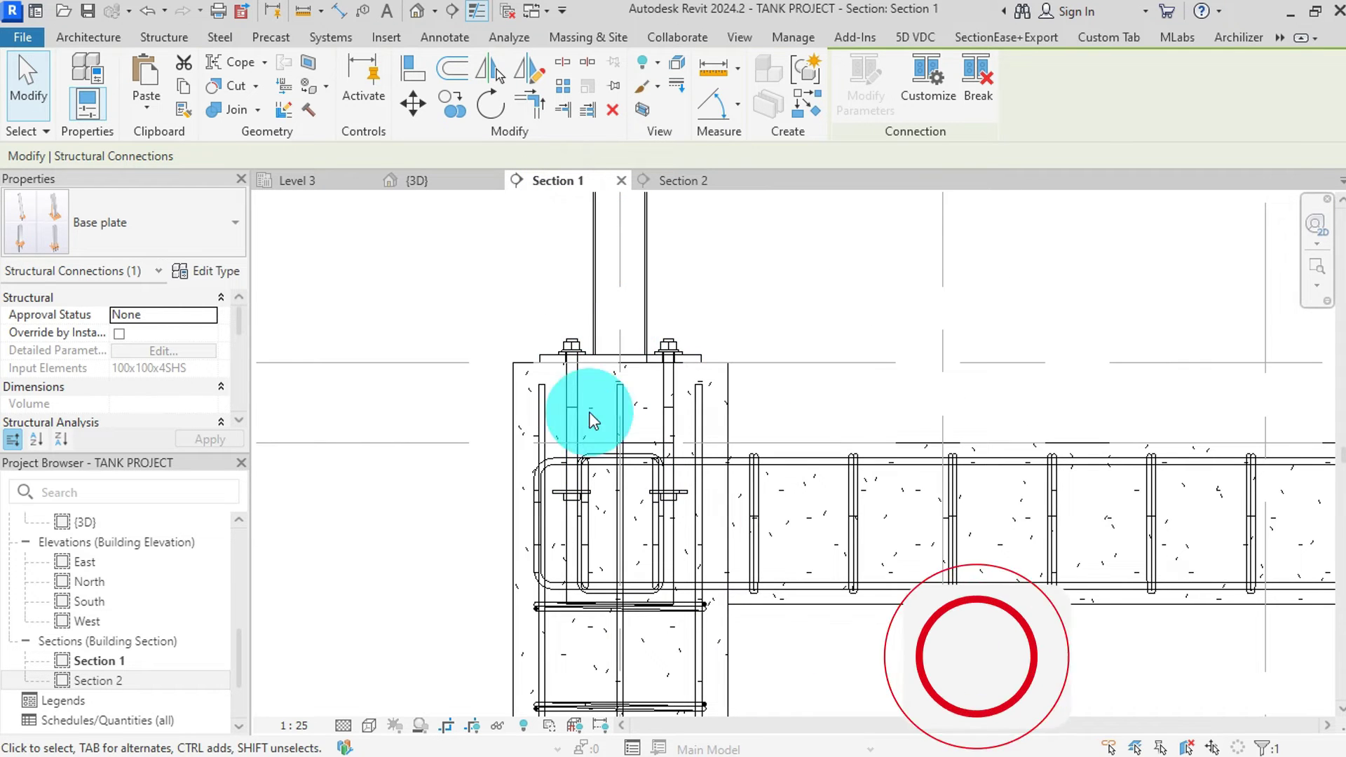
click(365, 181)
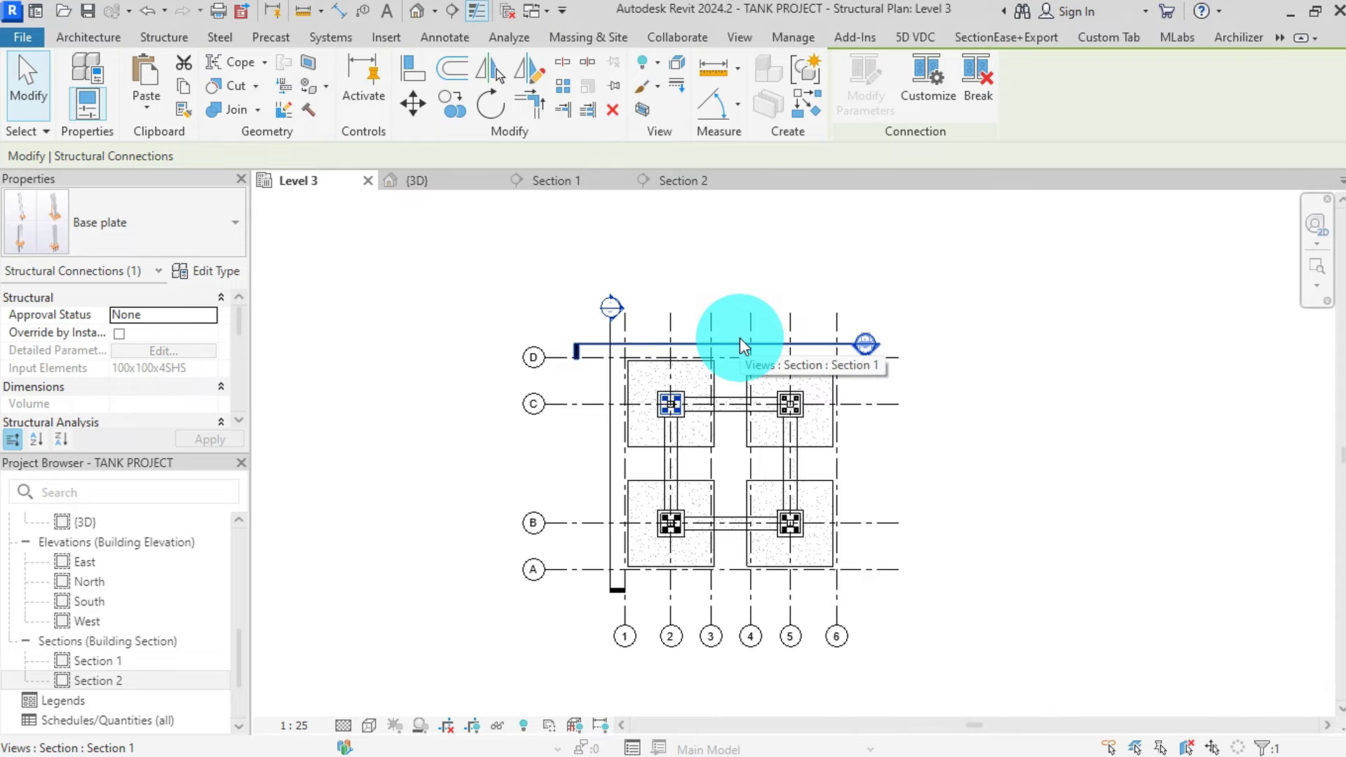
click(567, 183)
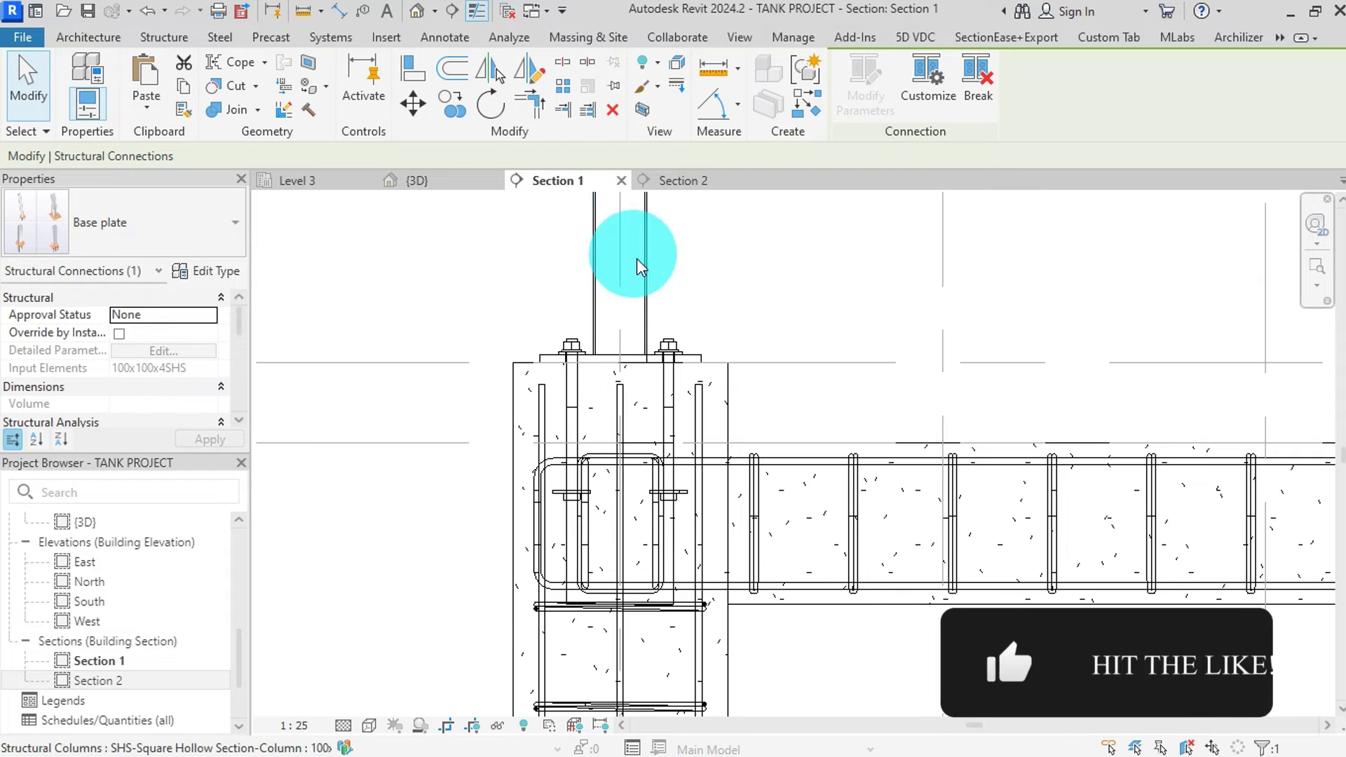
- Follow the steel columns in Section 1 from the footings up to their tops and check the level there
scroll(613, 502, down, 5)
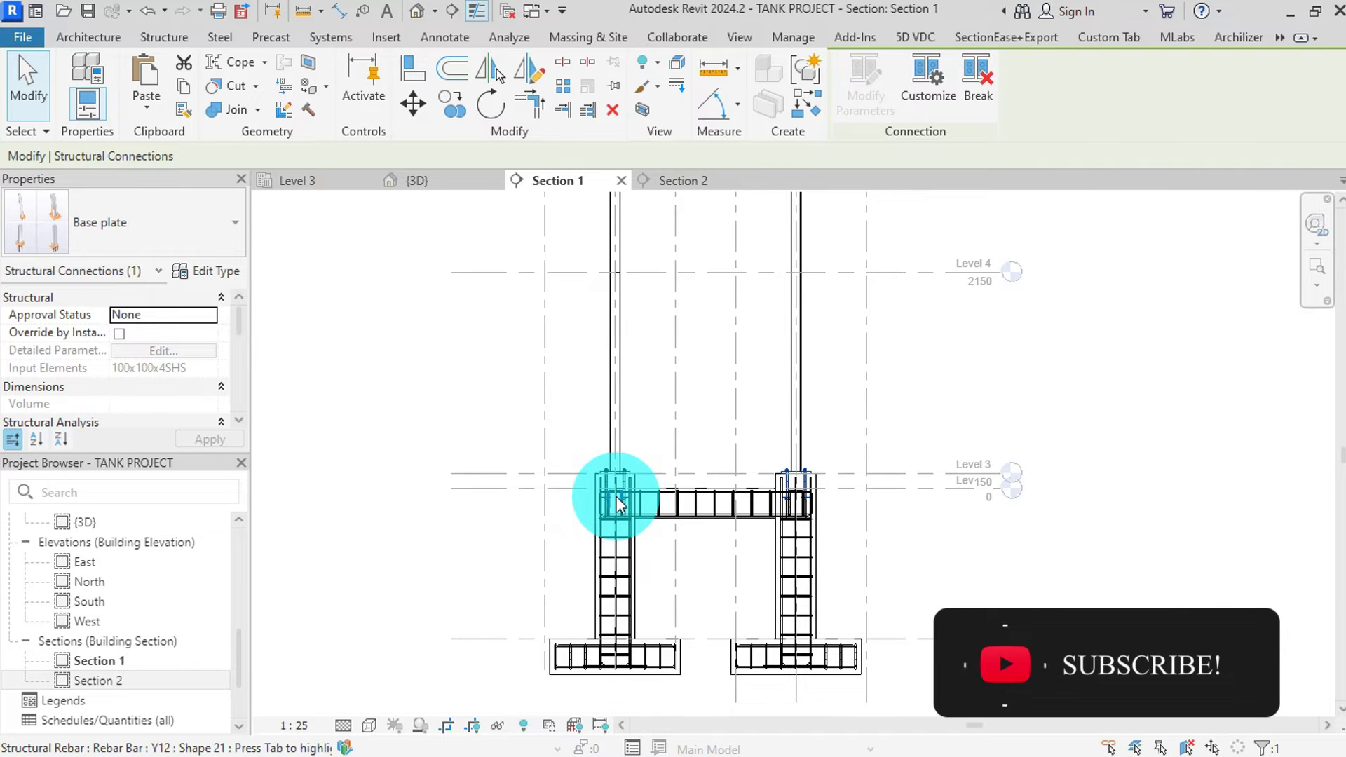
scroll(666, 449, down, 3)
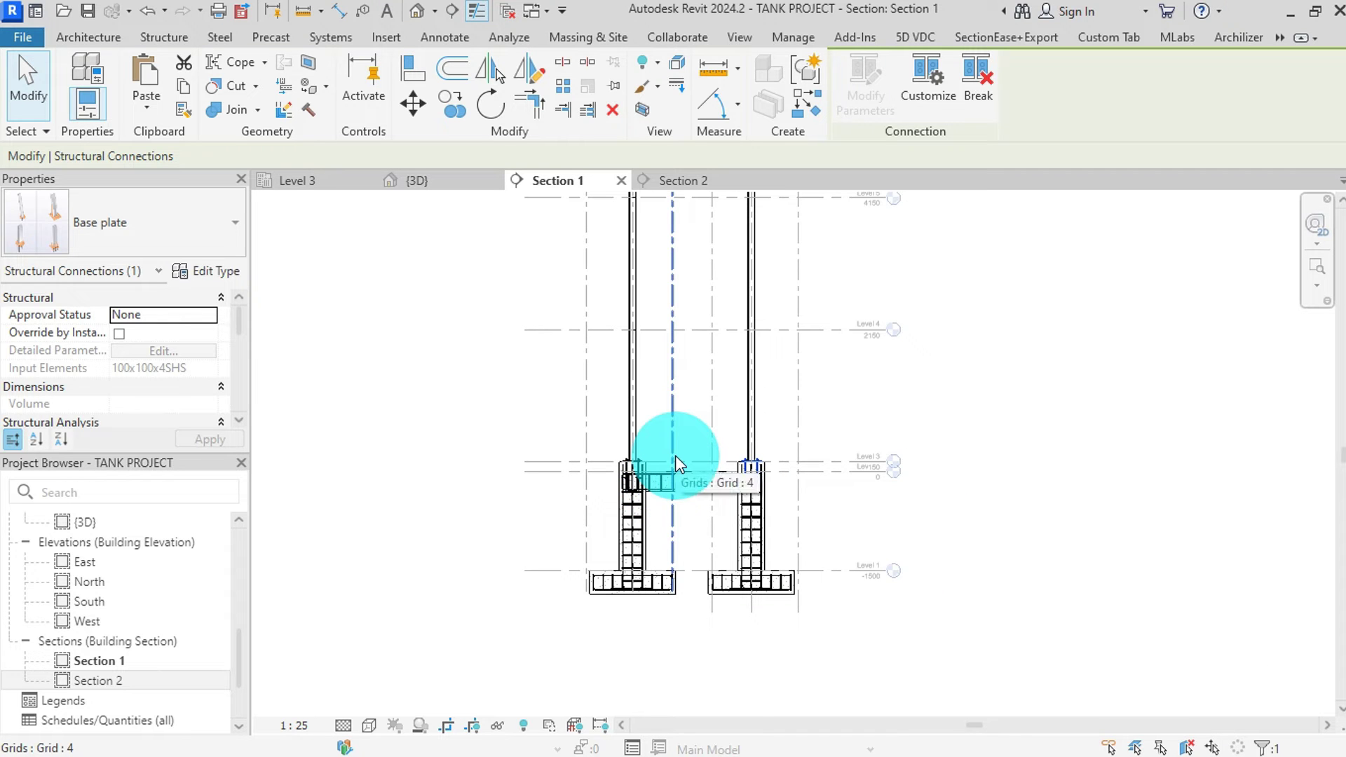
scroll(623, 426, down, 2)
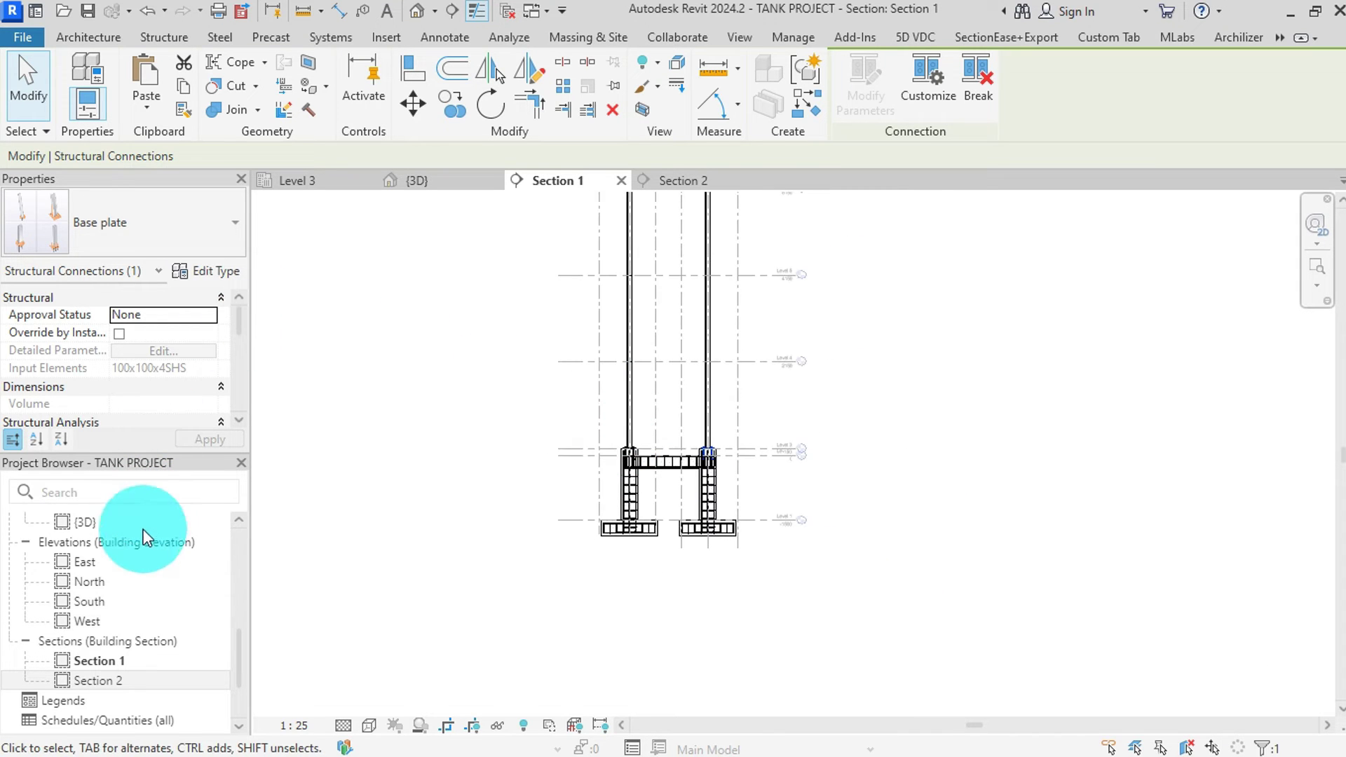
scroll(665, 420, down, 3)
scroll(692, 254, up, 2)
scroll(692, 254, up, 2)
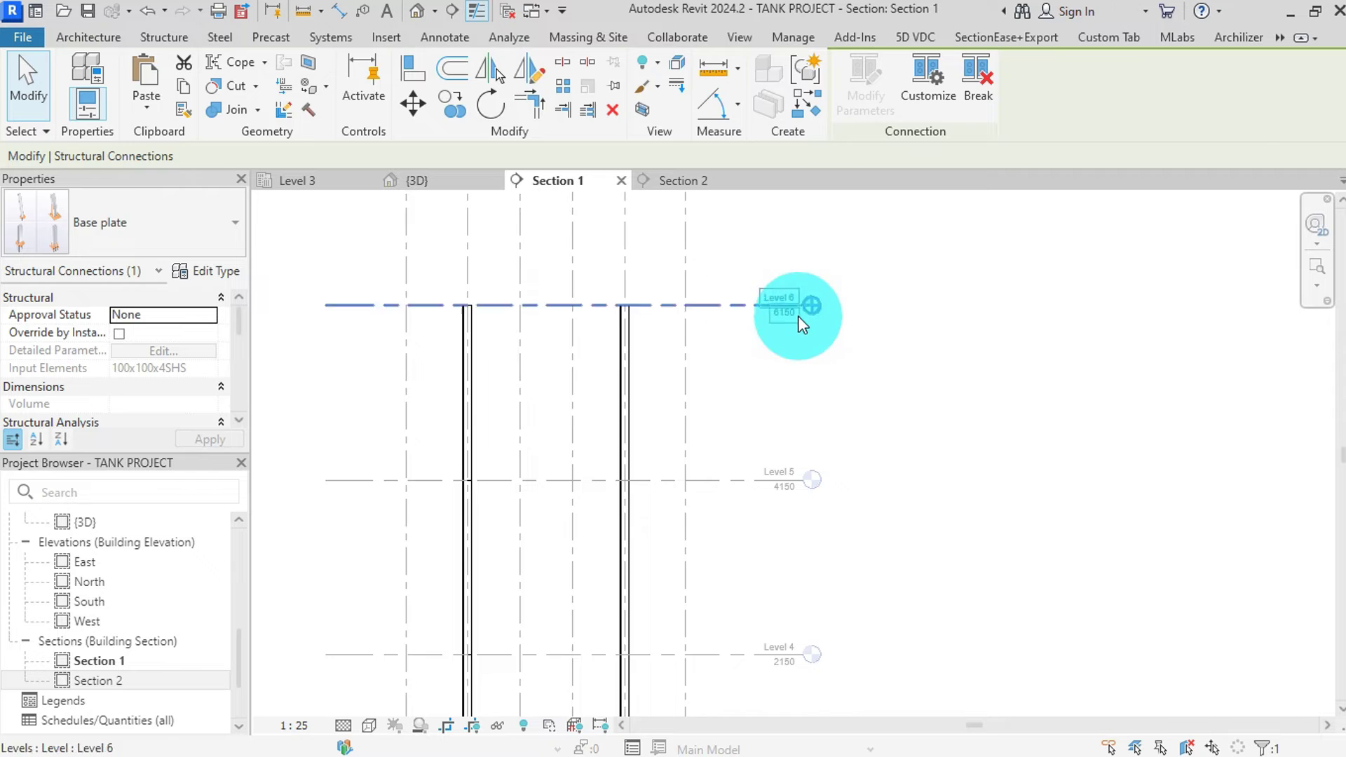
click(798, 315)
scroll(88, 634, up, 5)
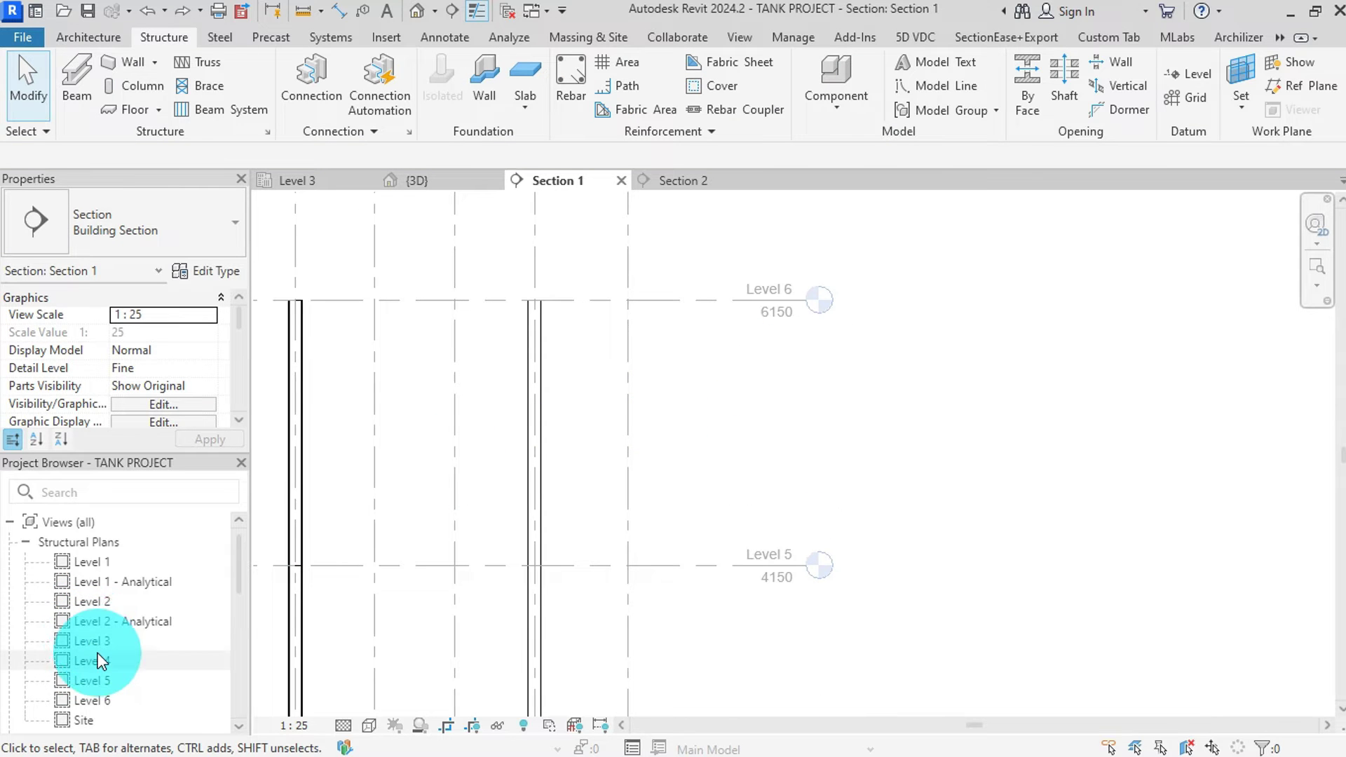
- Open the Level 6 structural plan and bring the grid with the column positions into view
scroll(99, 624, down, 3)
click(115, 601)
double_click(115, 598)
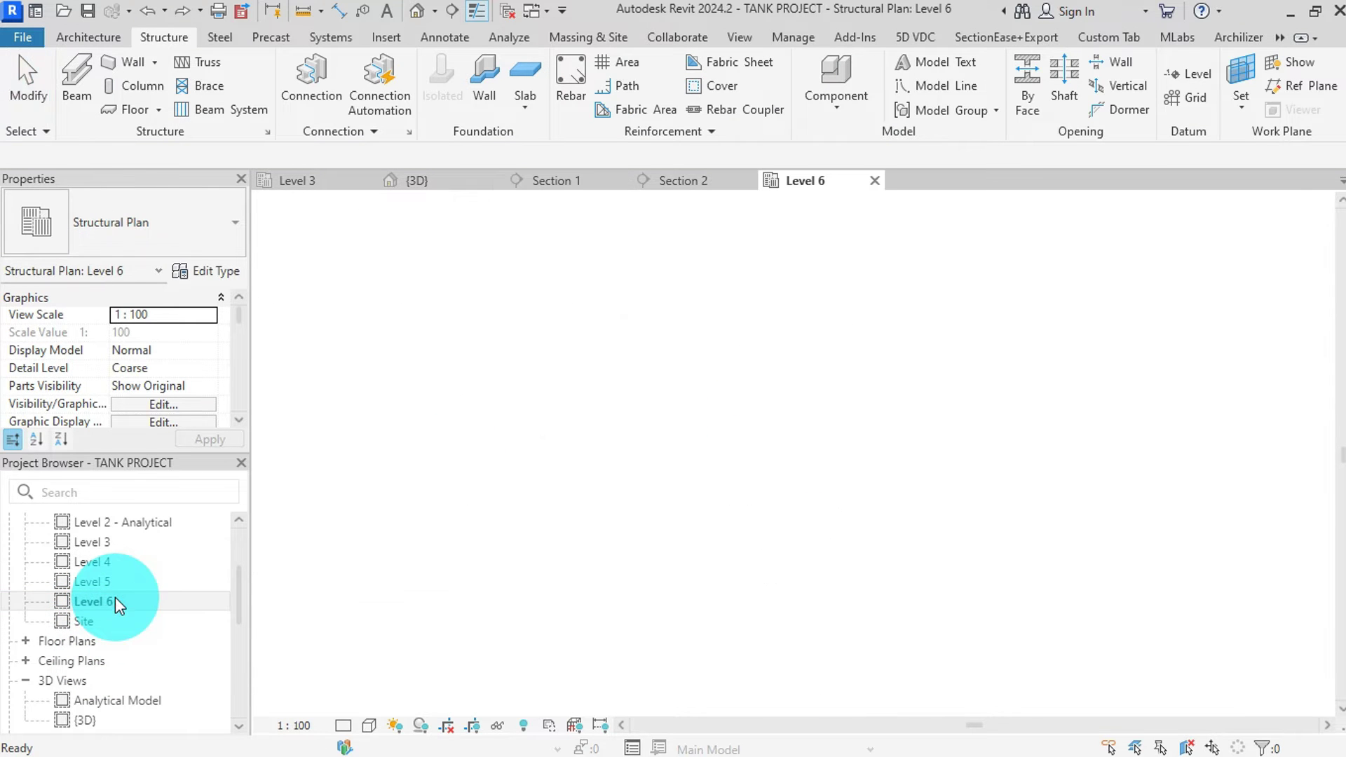
scroll(760, 475, up, 6)
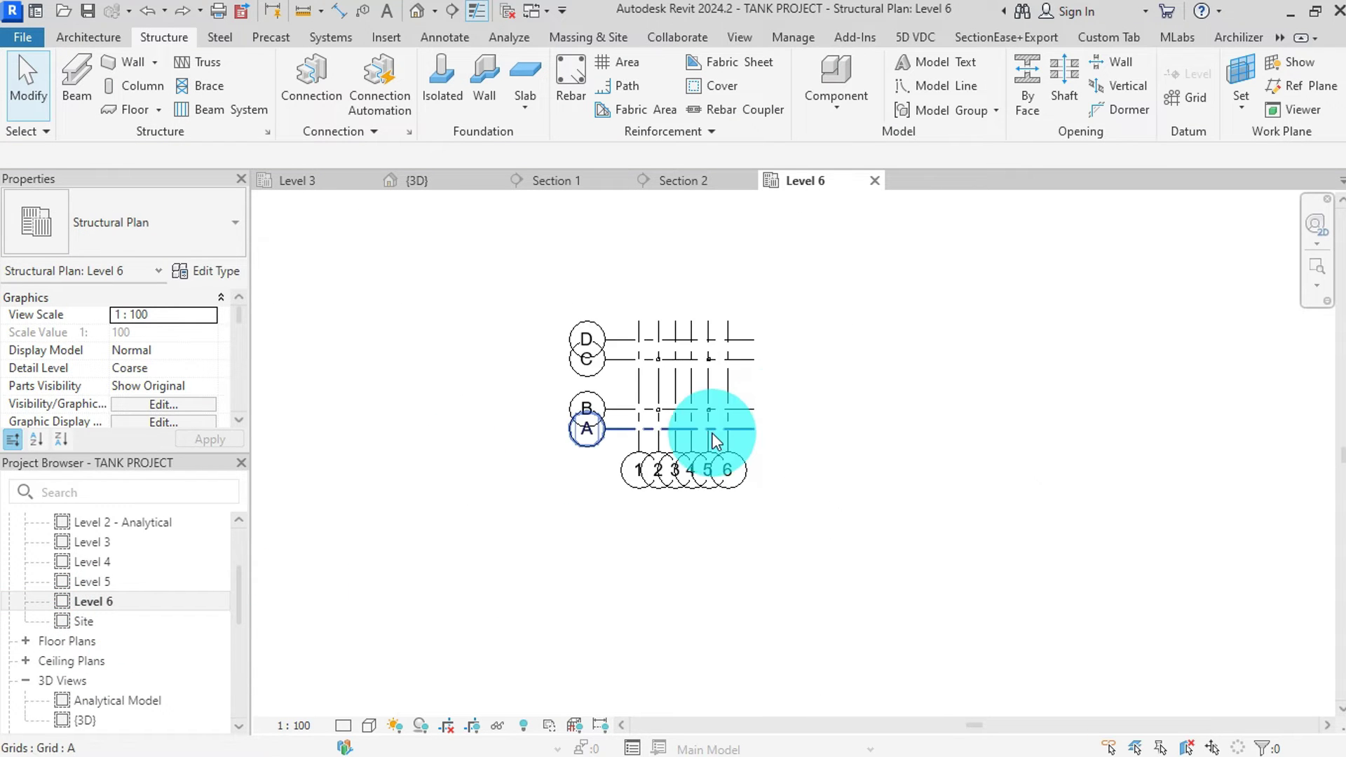
- Set the Level 6 plan to scale 1:25 with Fine detail level and Wireframe visual style
click(307, 726)
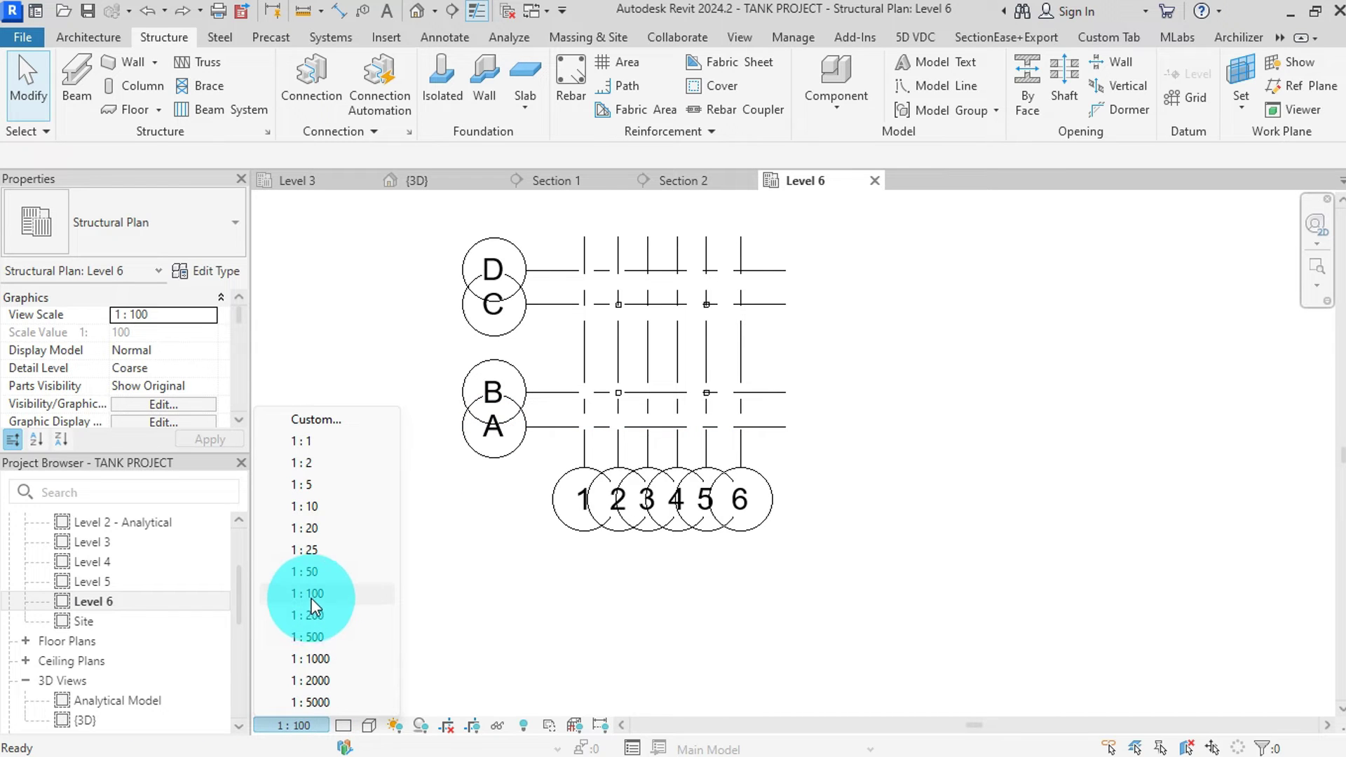
click(309, 550)
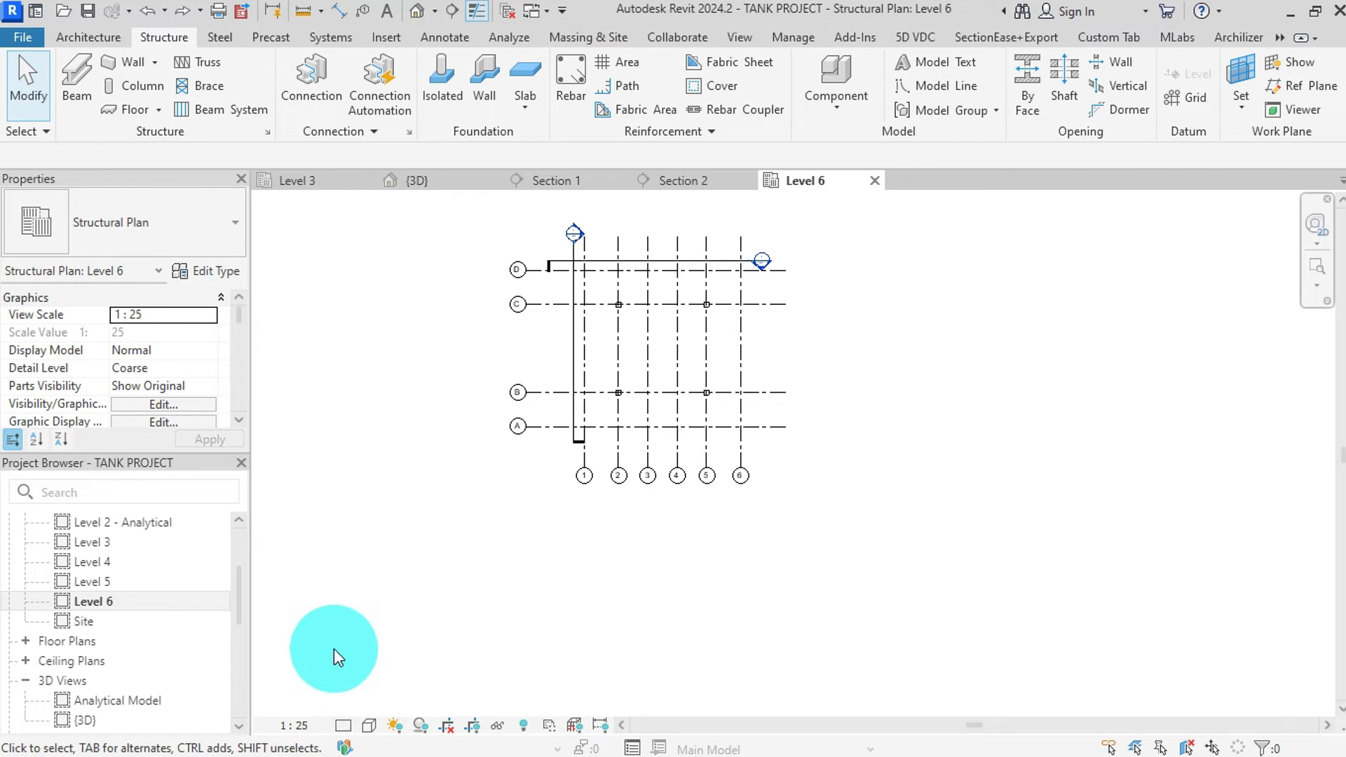
click(344, 727)
click(367, 725)
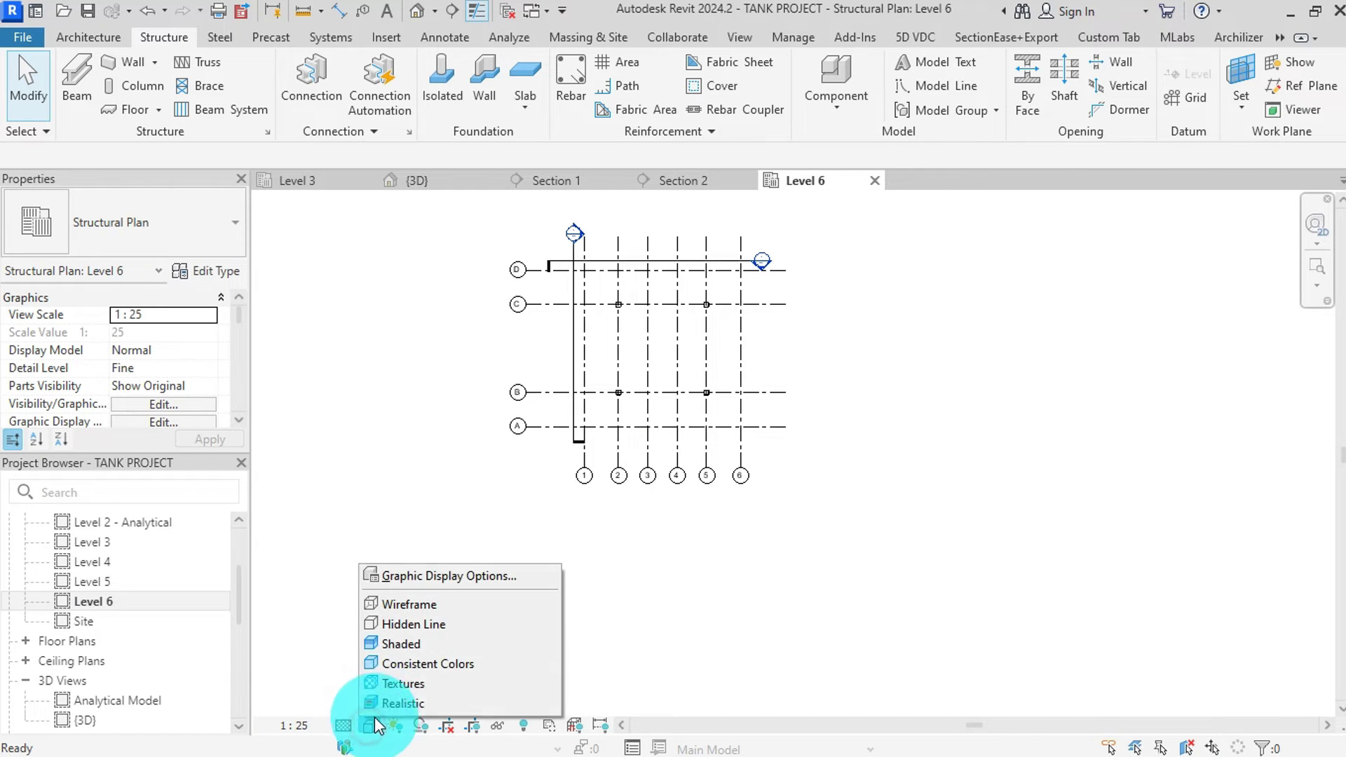
click(413, 596)
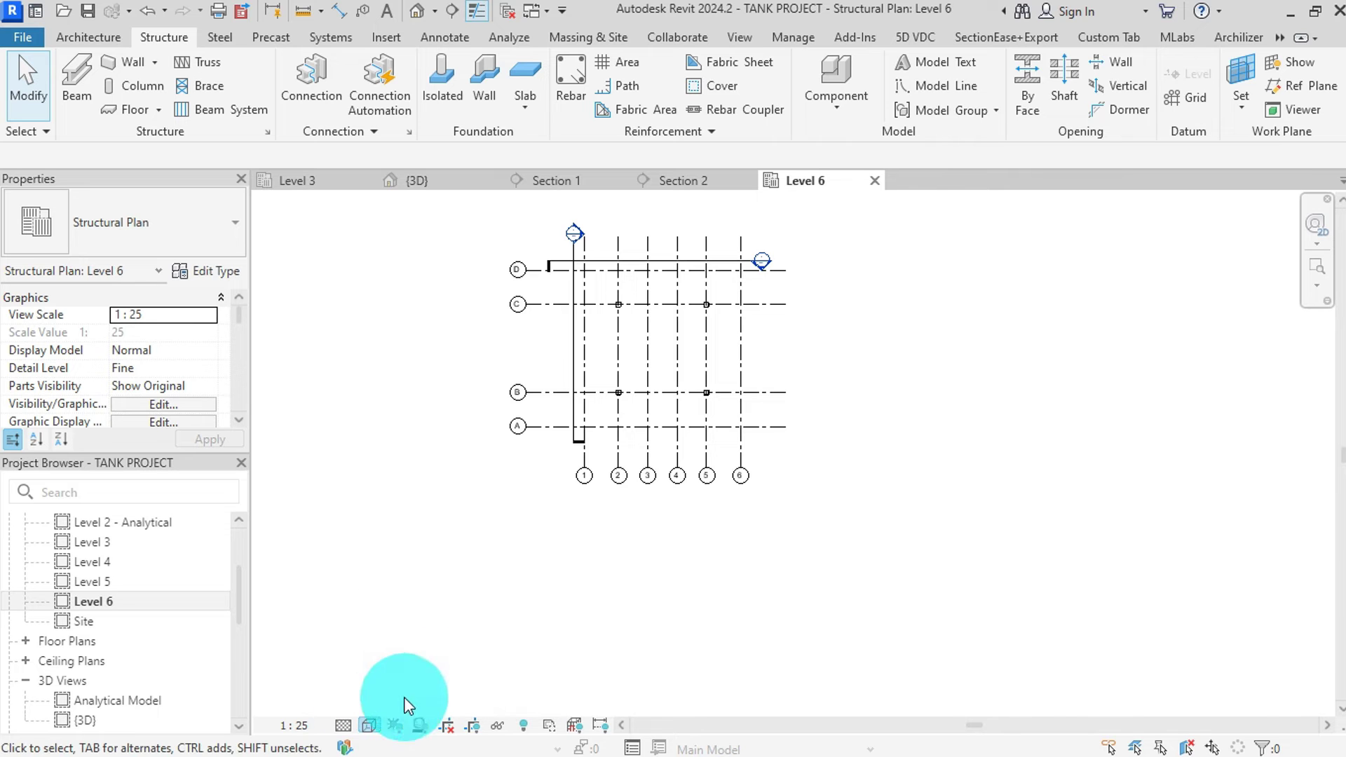
click(636, 321)
scroll(637, 293, up, 4)
scroll(632, 365, down, 2)
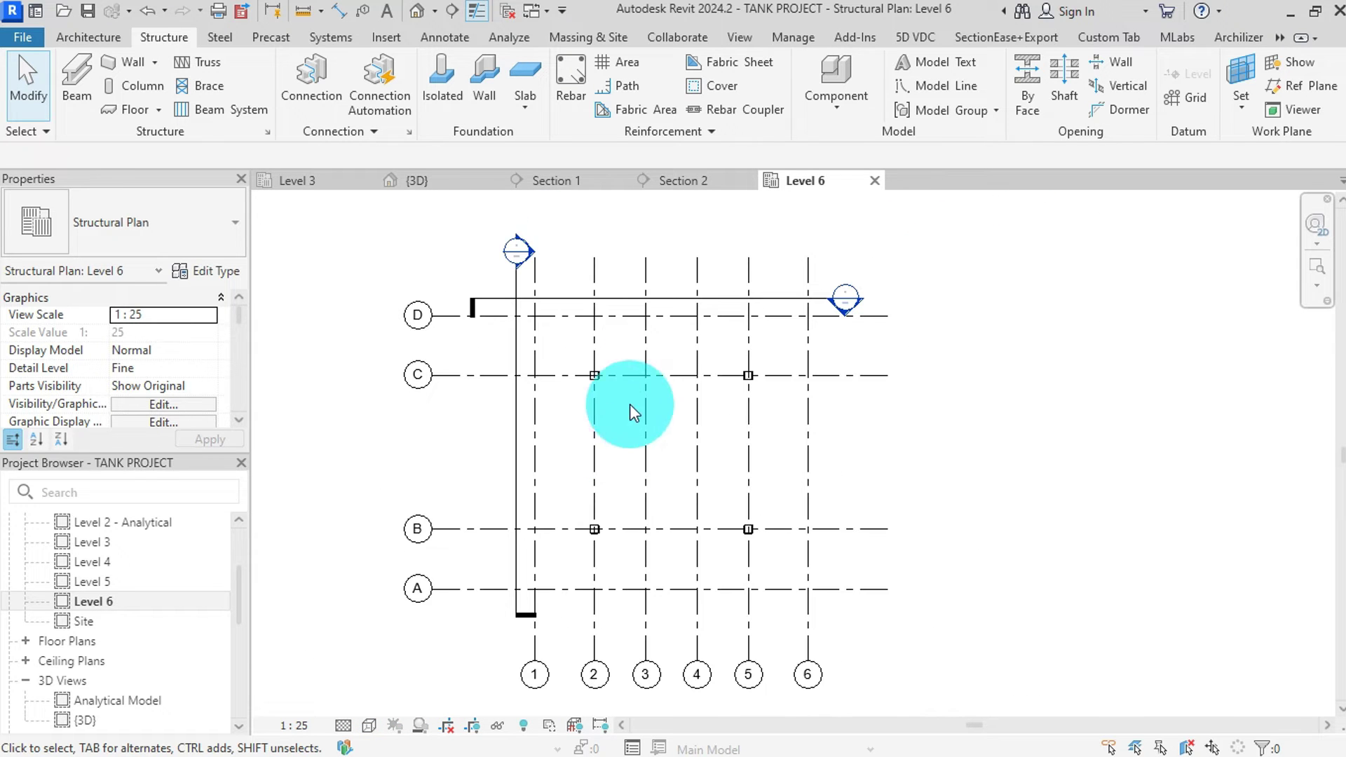
- Start a beam and open the SHS-Square Hollow Section family from the Structural Framing Steel library folder for loading
click(88, 102)
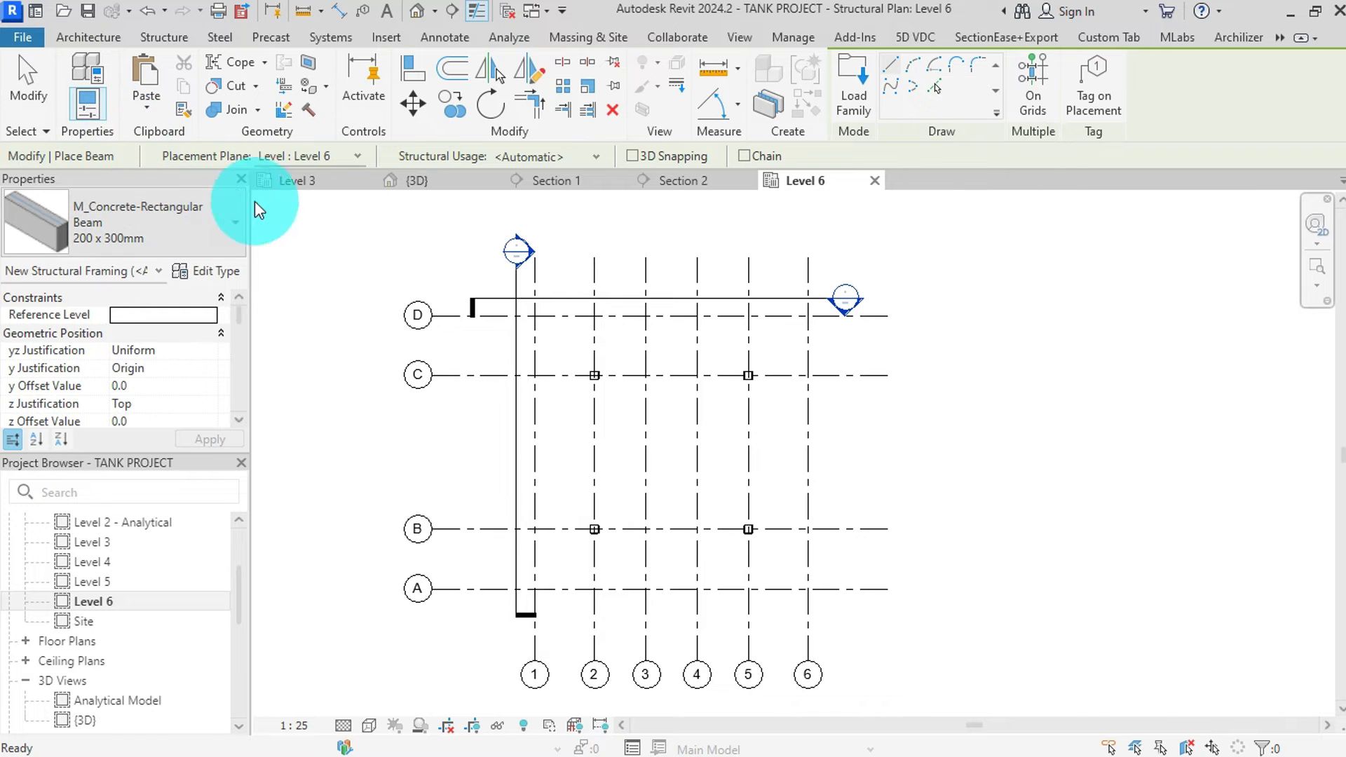
click(856, 98)
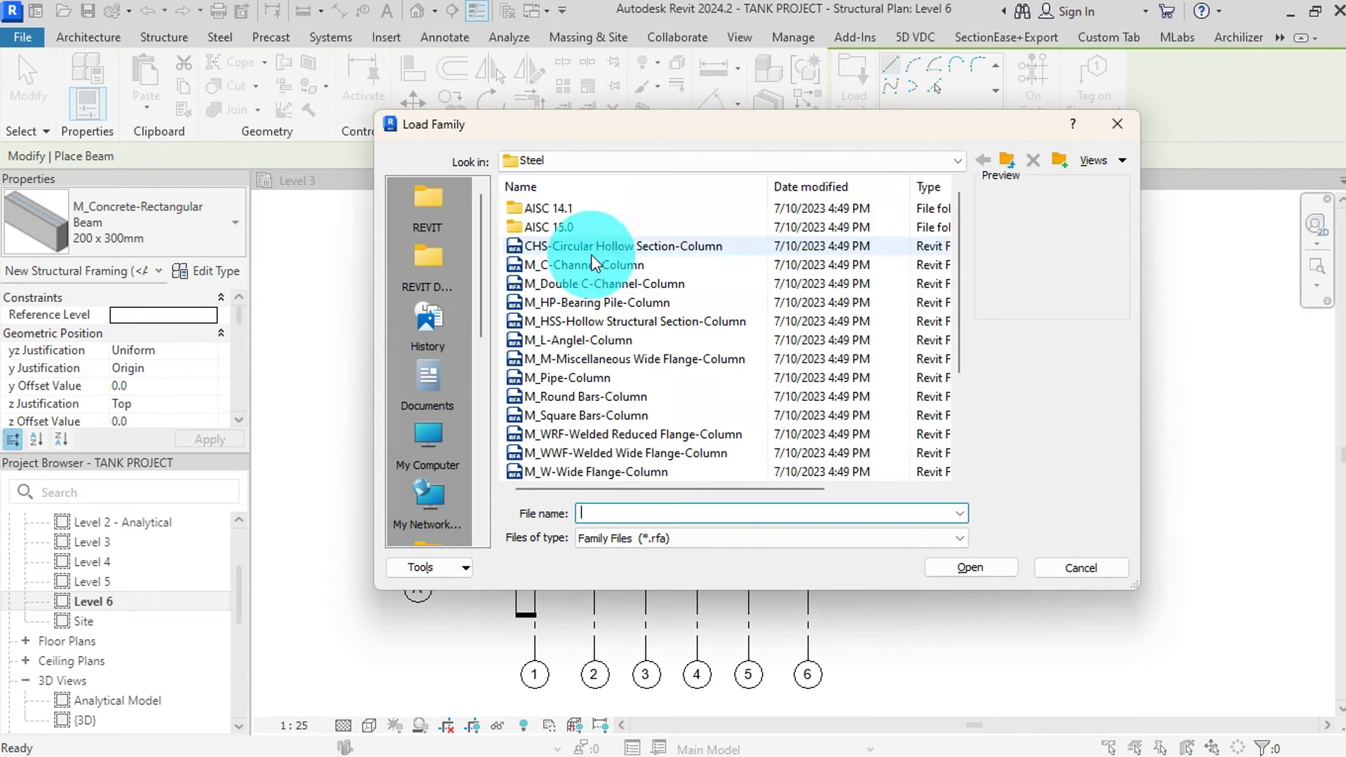
click(1008, 161)
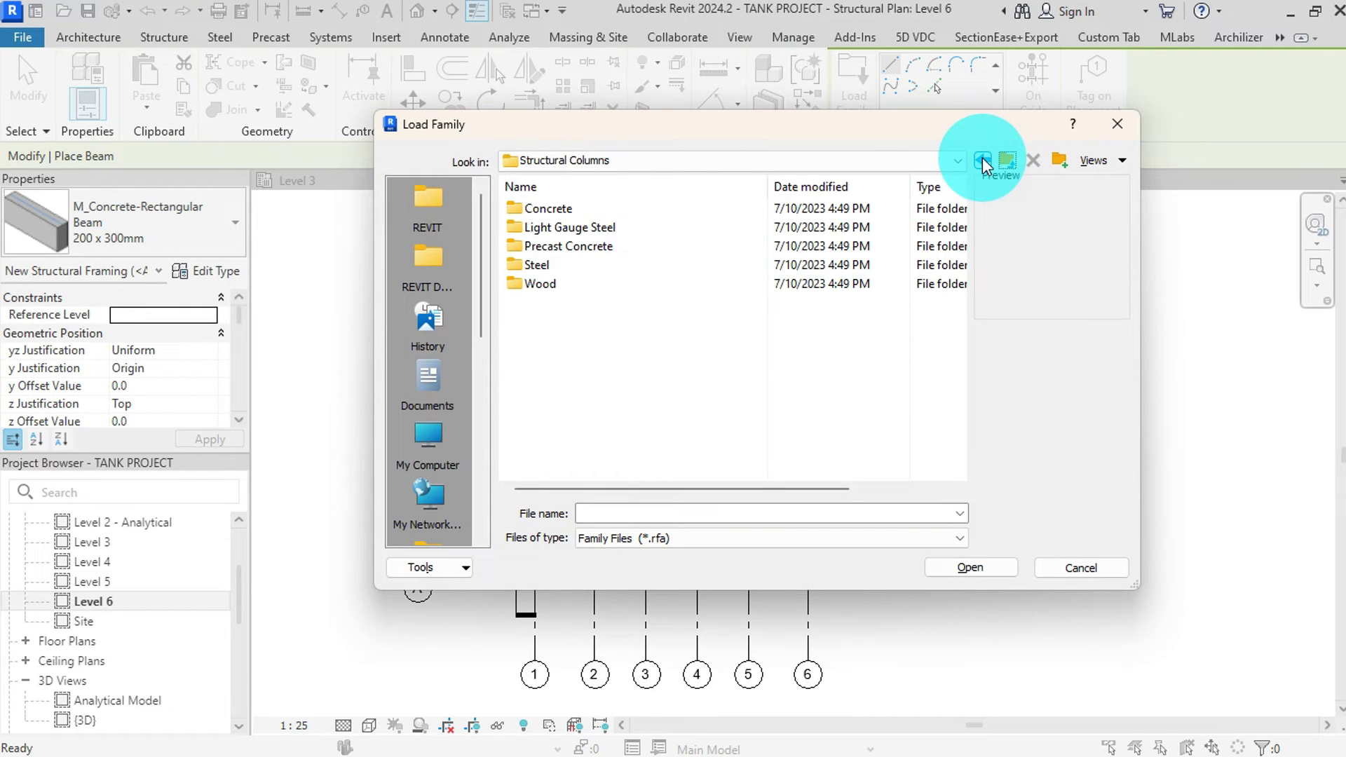
click(1008, 161)
scroll(661, 339, down, 10)
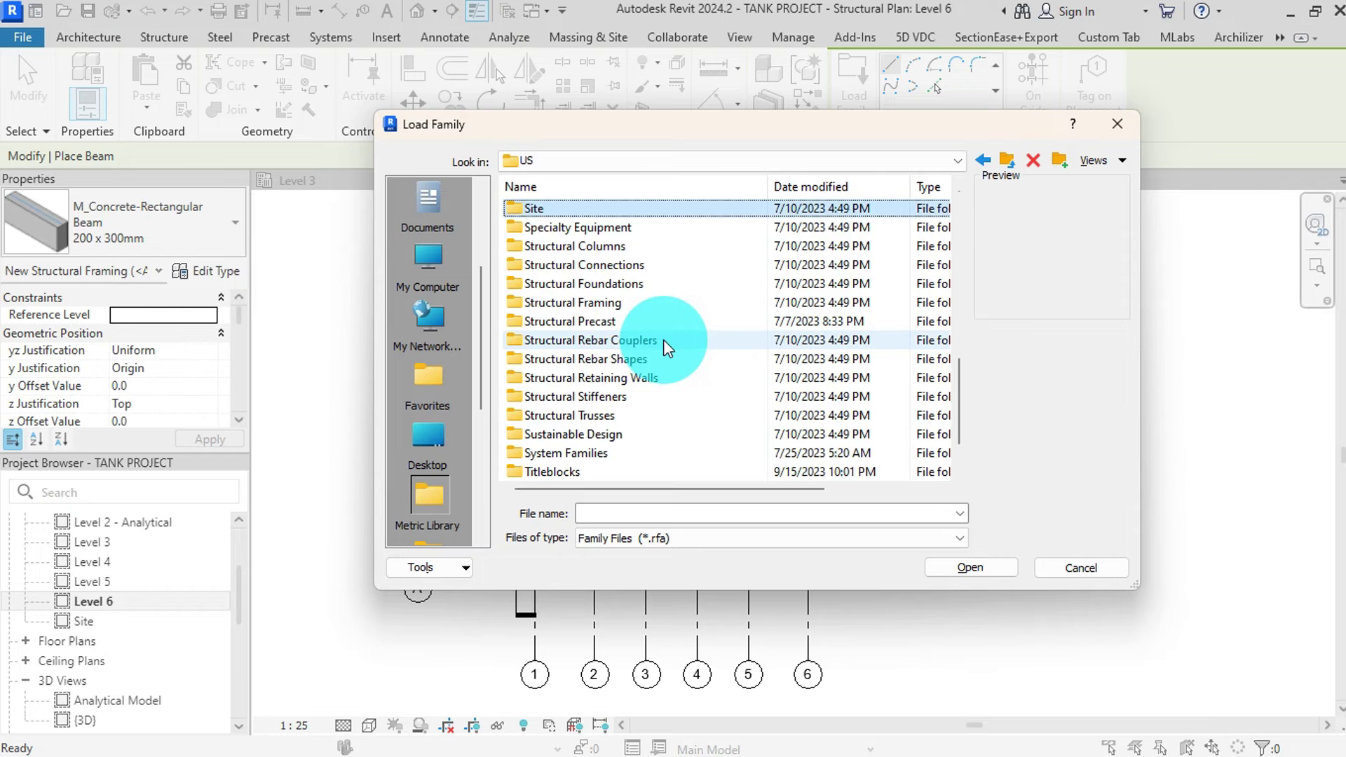
double_click(611, 306)
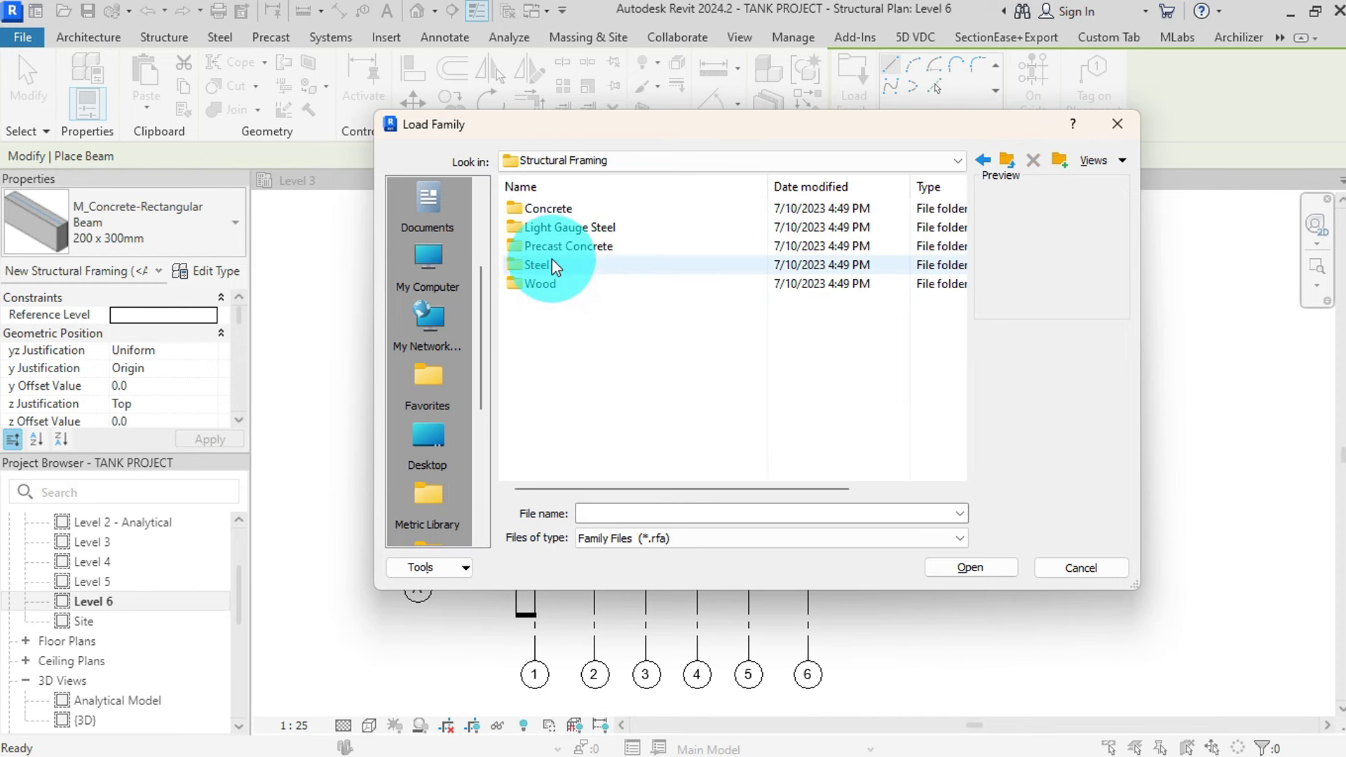
double_click(540, 263)
scroll(568, 309, down, 9)
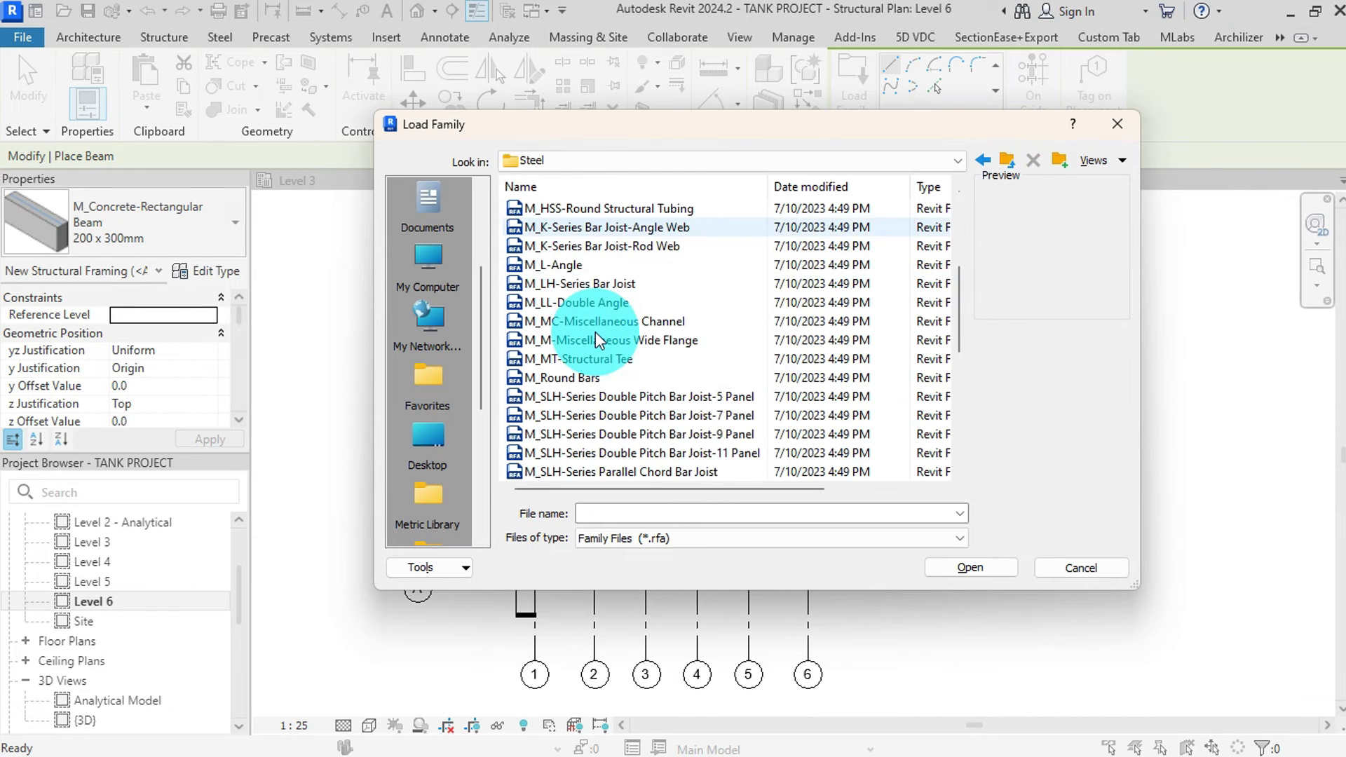
click(557, 361)
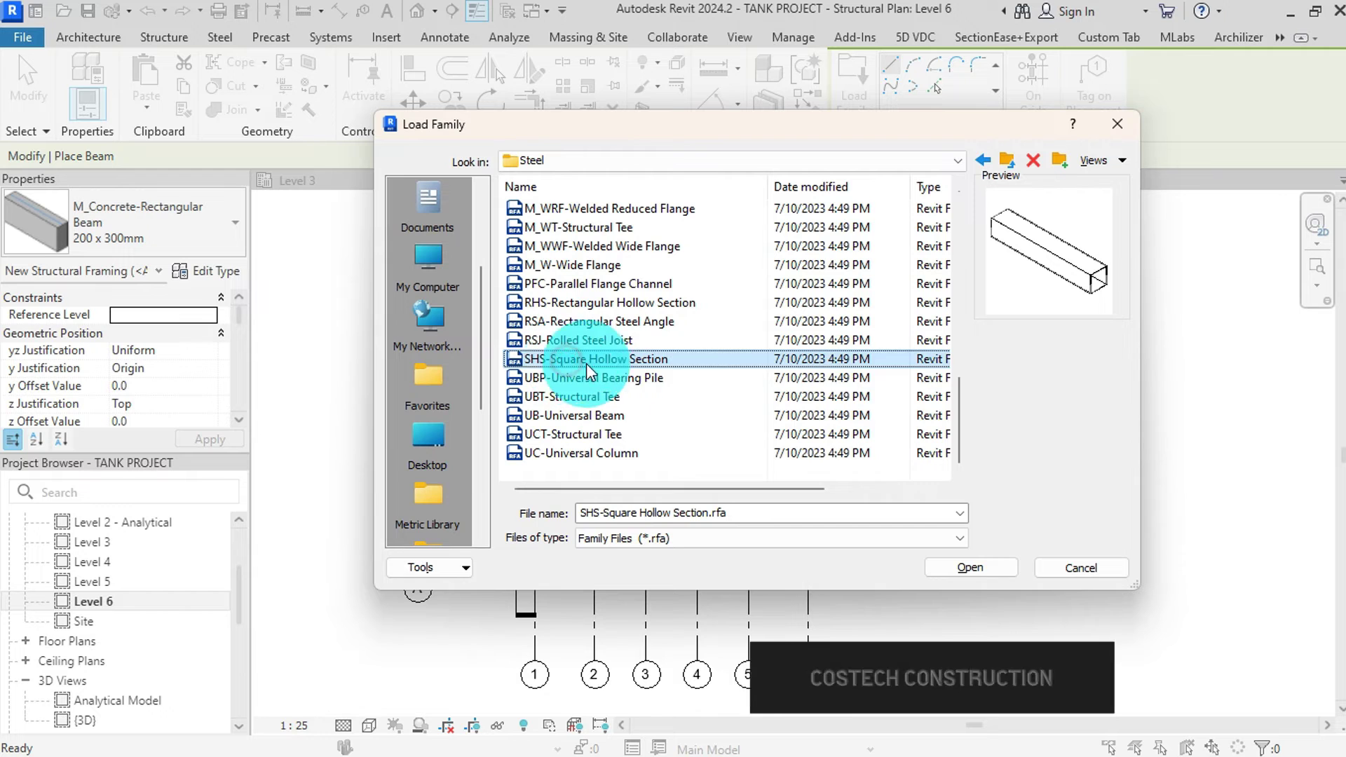
click(963, 568)
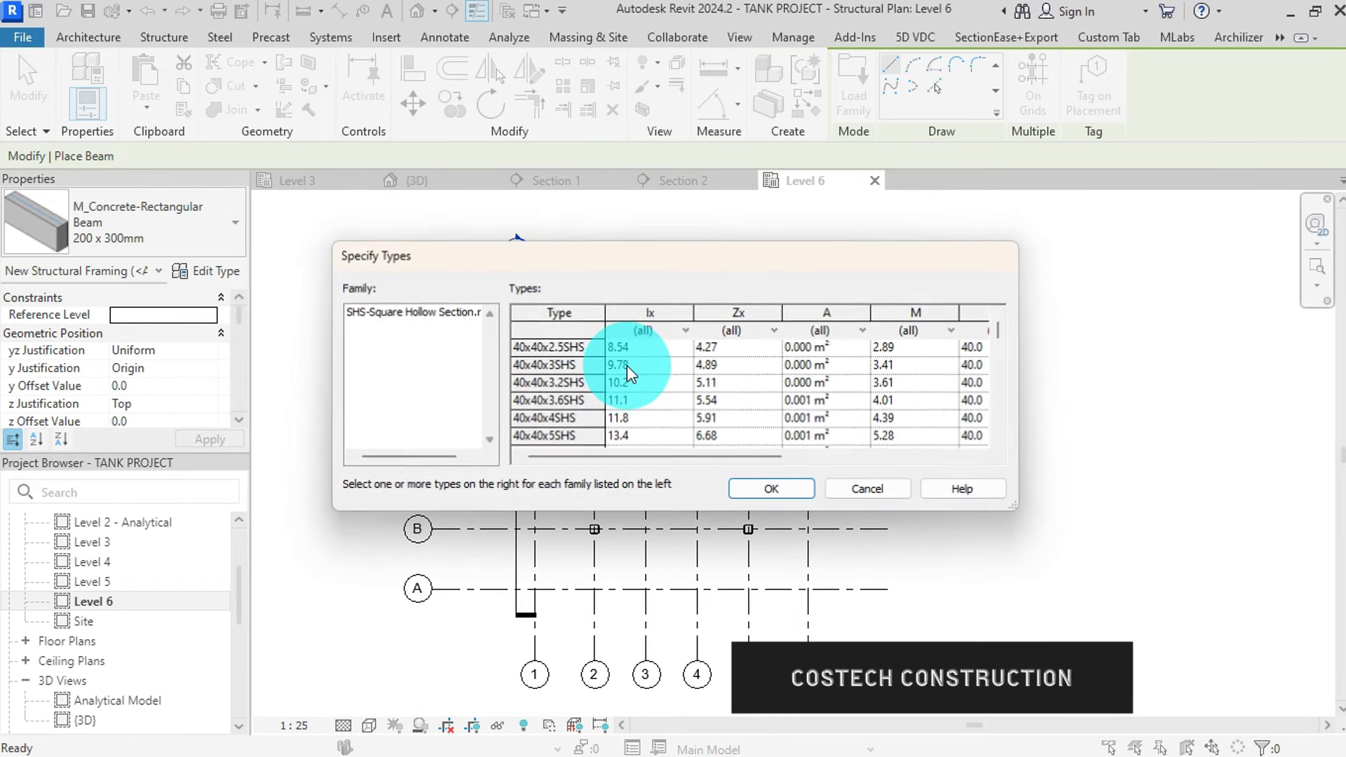
- Load the 70x70x5SHS and 100x100x5SHS types of the square hollow section family
scroll(572, 379, down, 1)
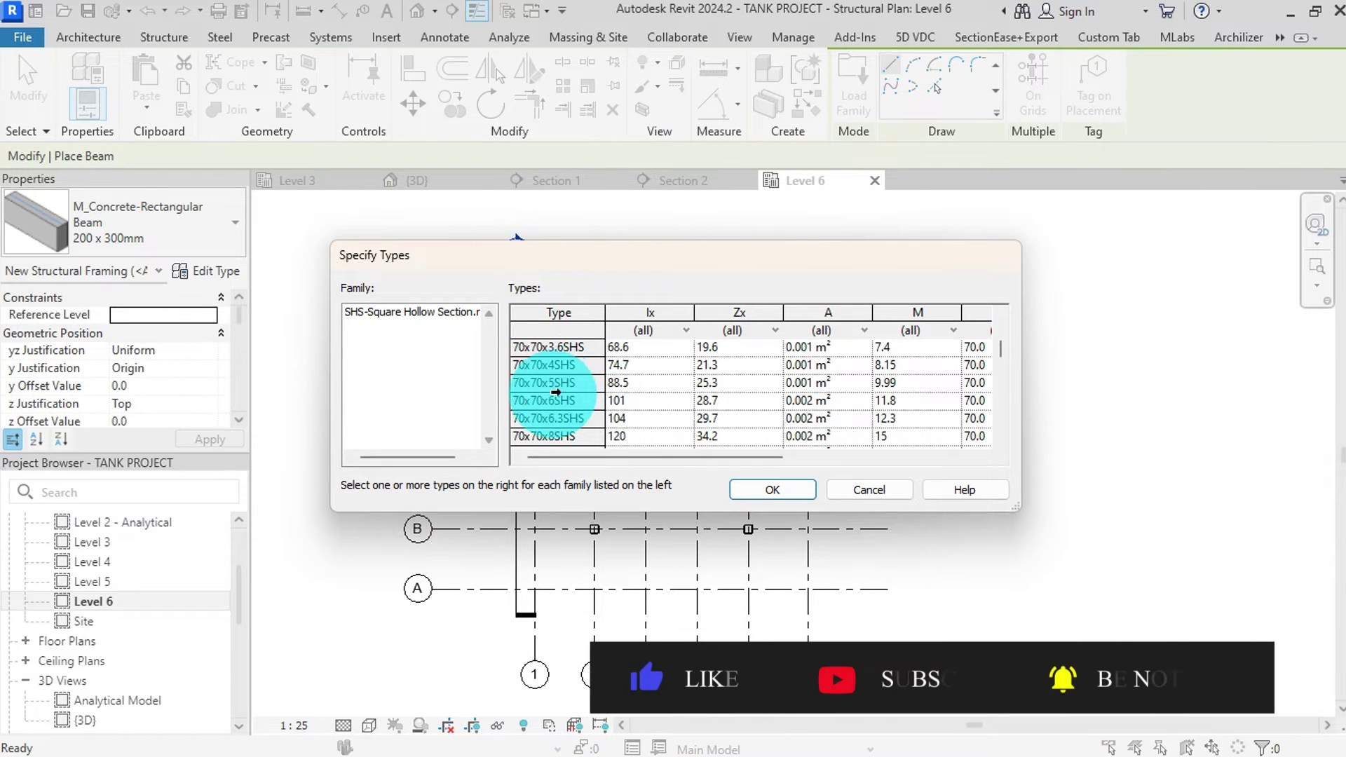
click(565, 382)
scroll(566, 384, down, 2)
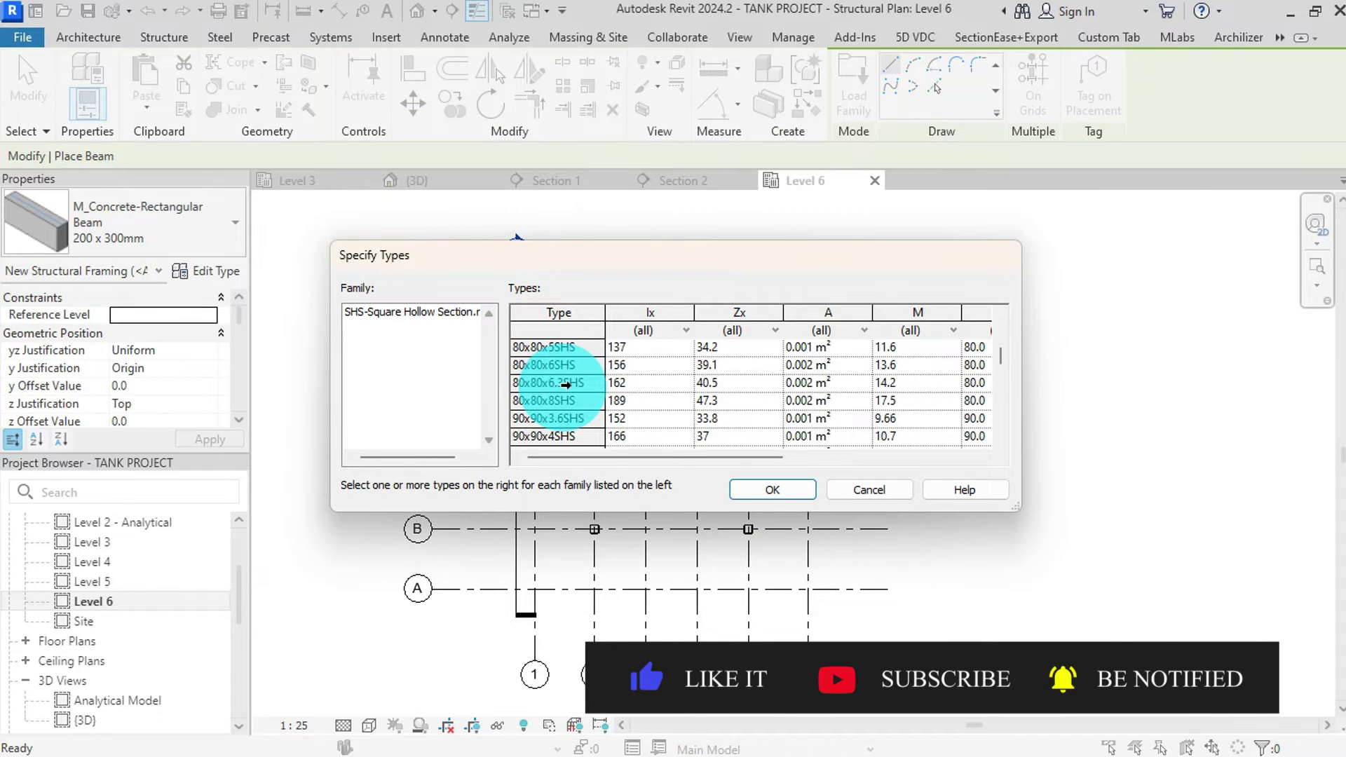
scroll(565, 384, down, 1)
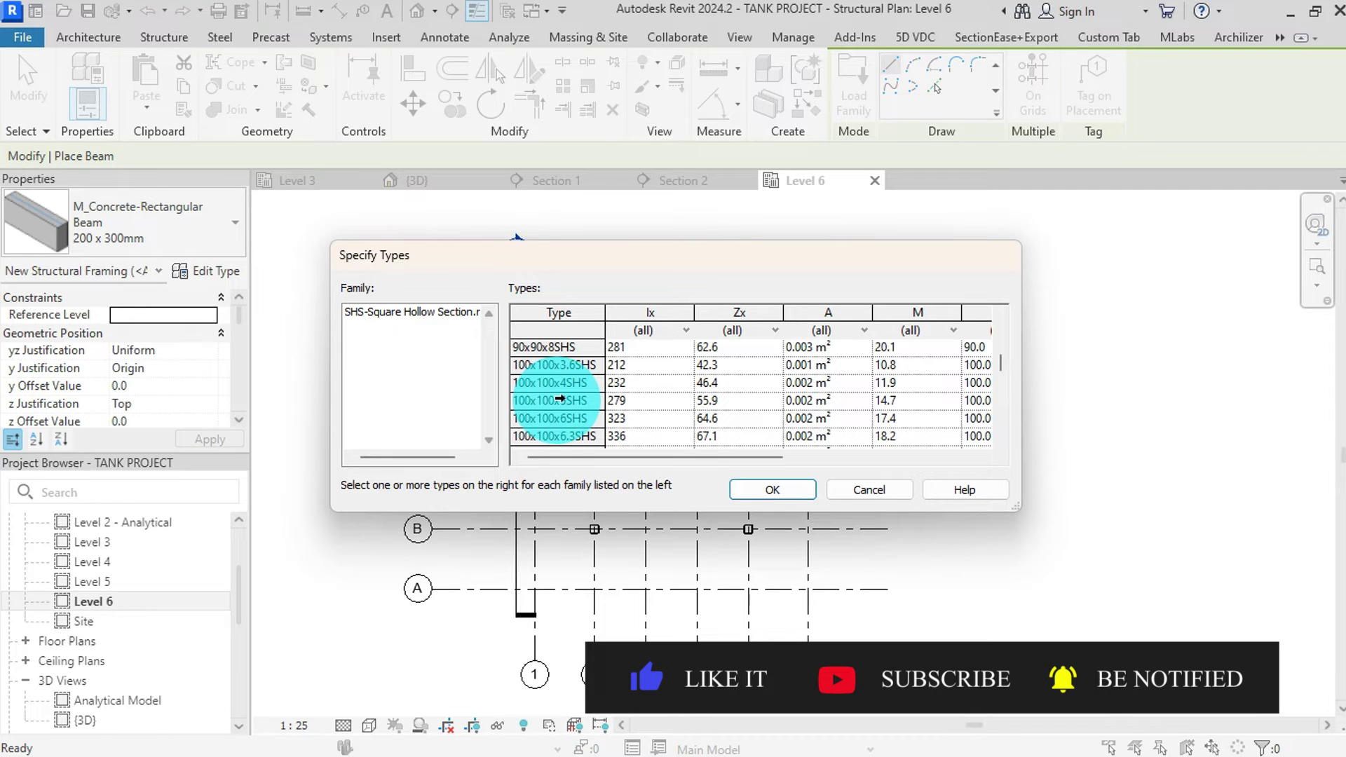
click(574, 403)
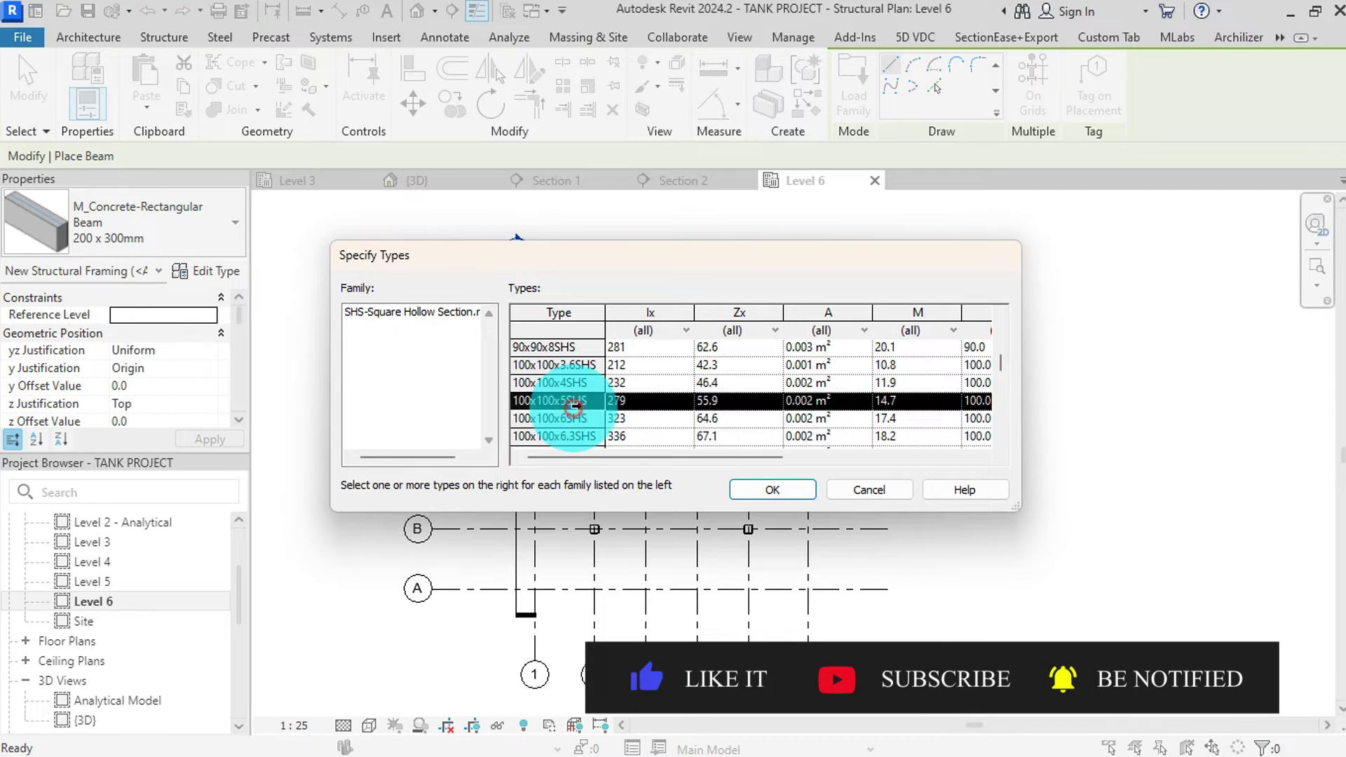
click(769, 490)
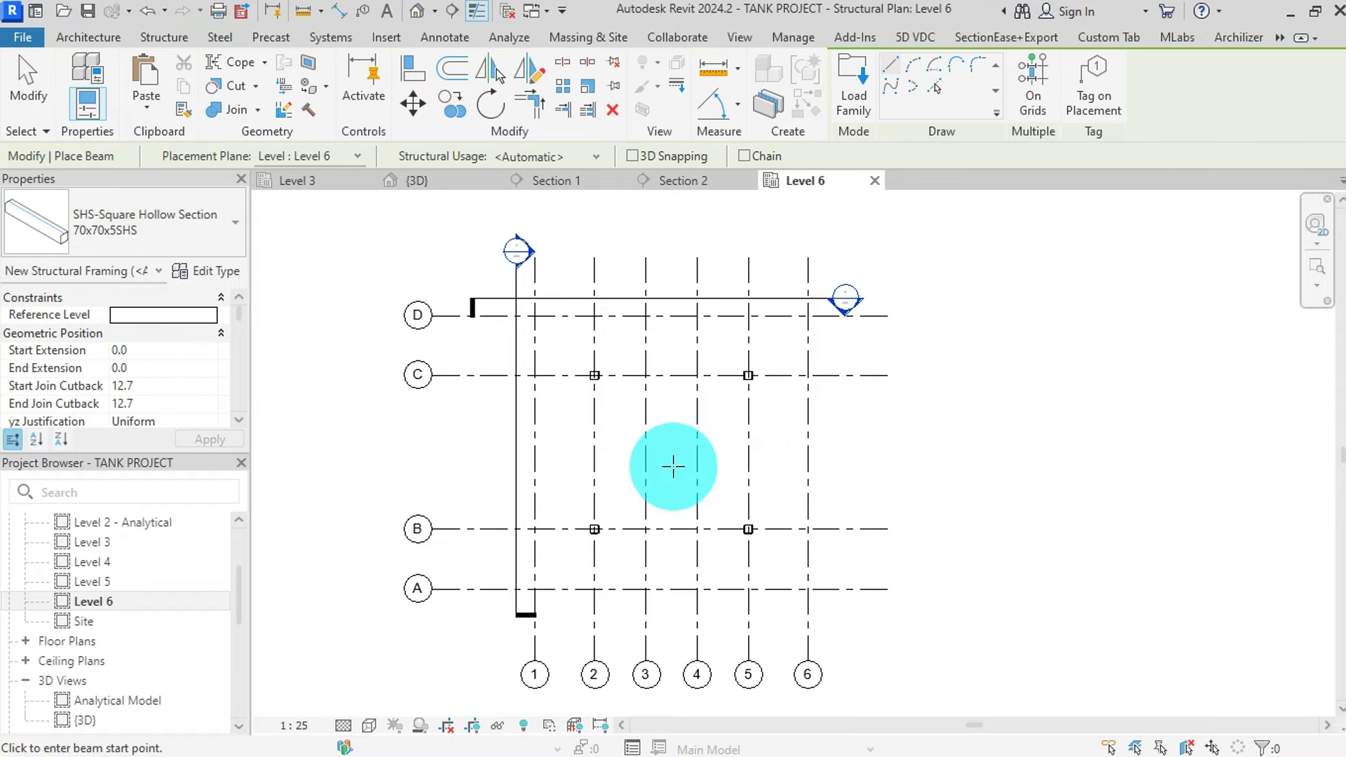
- Set the Type Mark of the 70x70x5SHS beam type to SEC BEAM and narrow the parameter table columns
click(218, 273)
scroll(732, 494, down, 5)
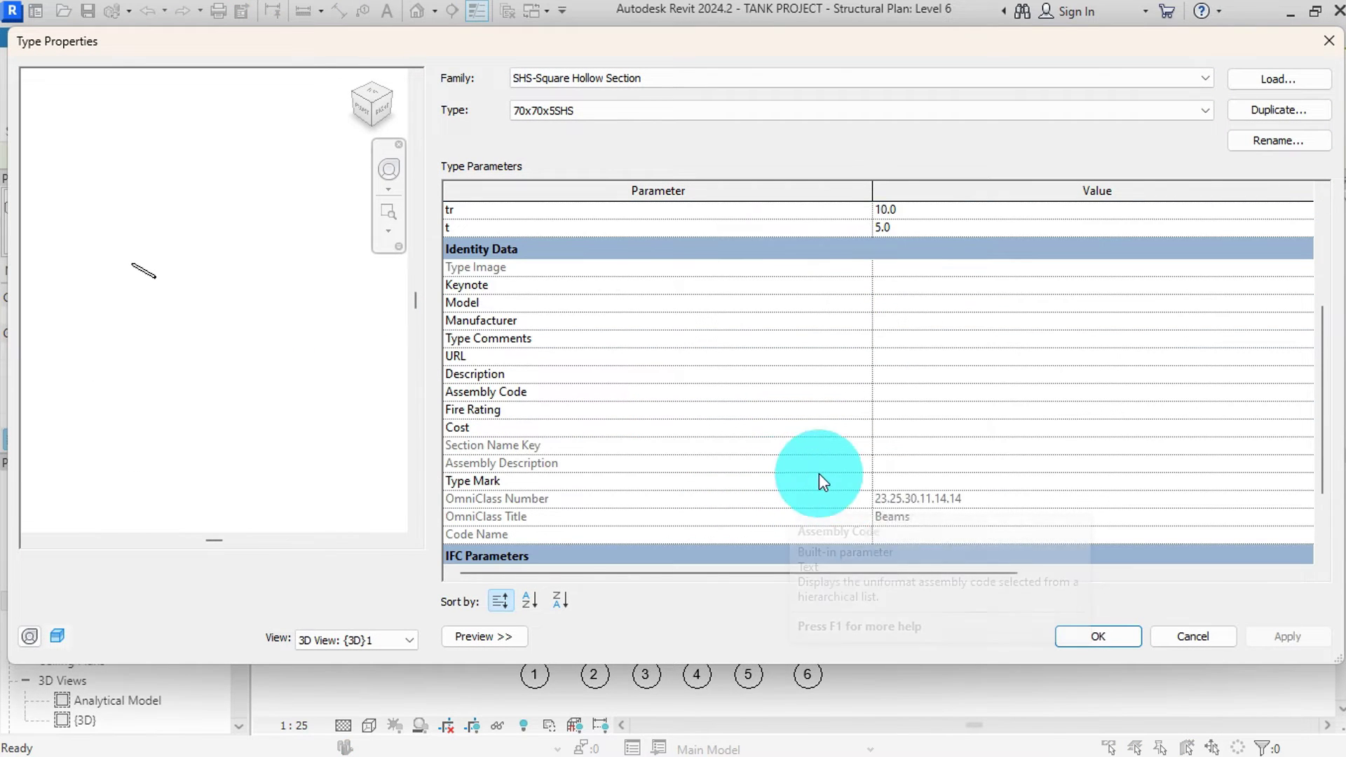
click(922, 481)
text(SEC BEAM)
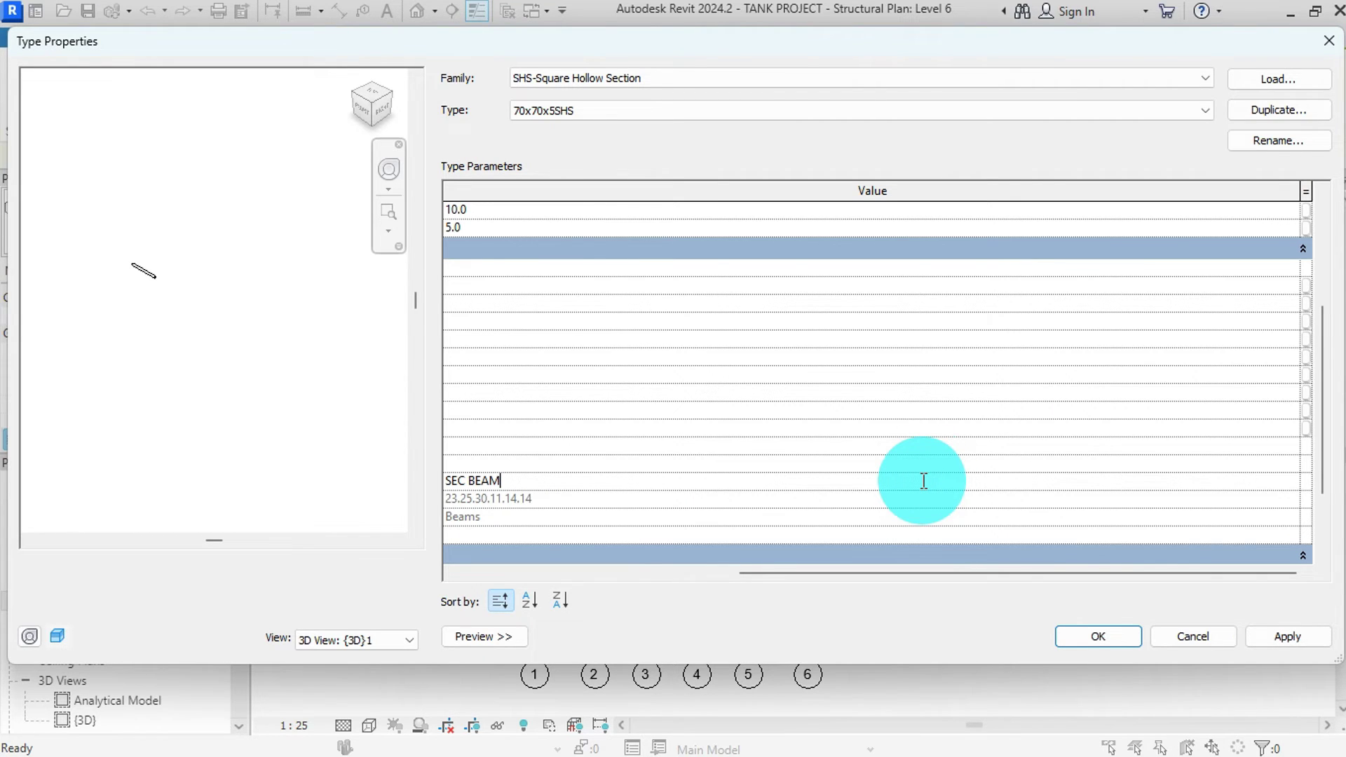
click(1306, 644)
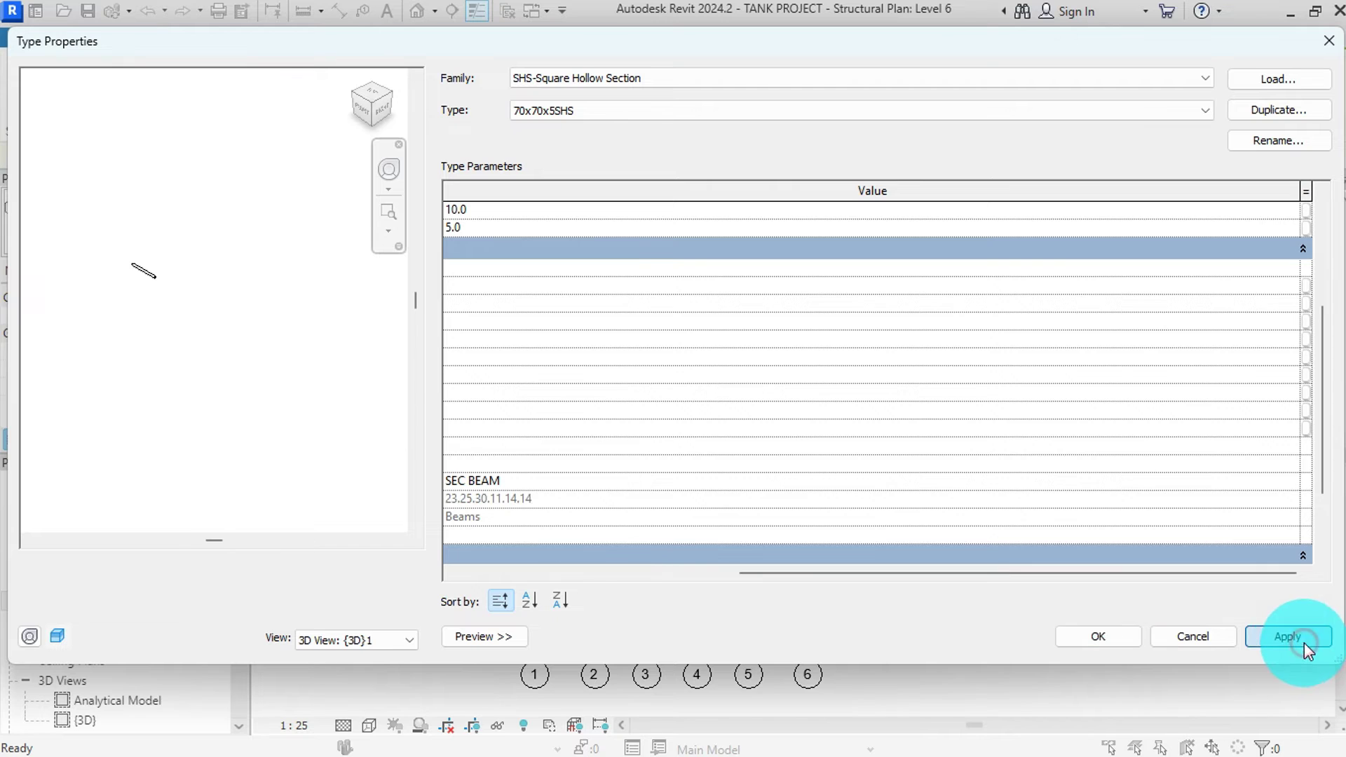
drag(980, 573, 768, 569)
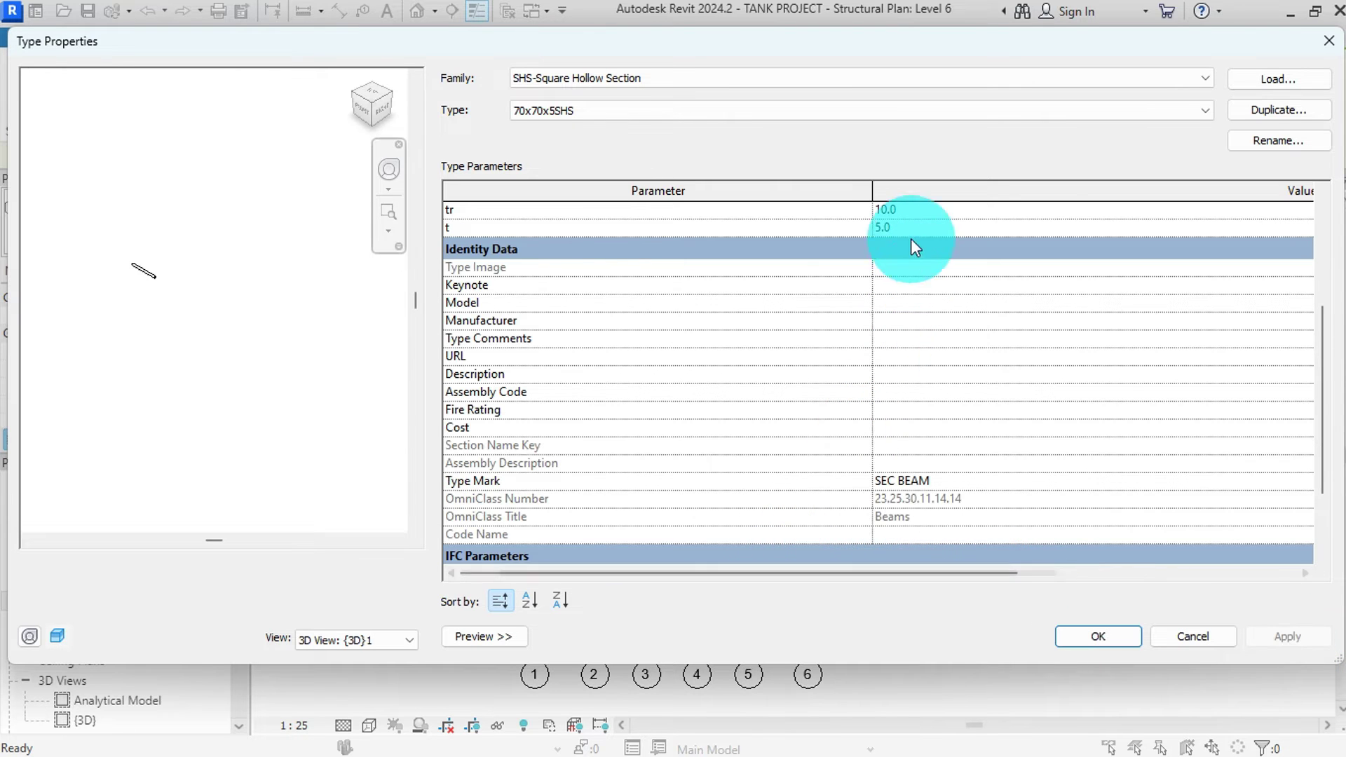
drag(876, 189, 681, 214)
drag(1302, 193, 1072, 213)
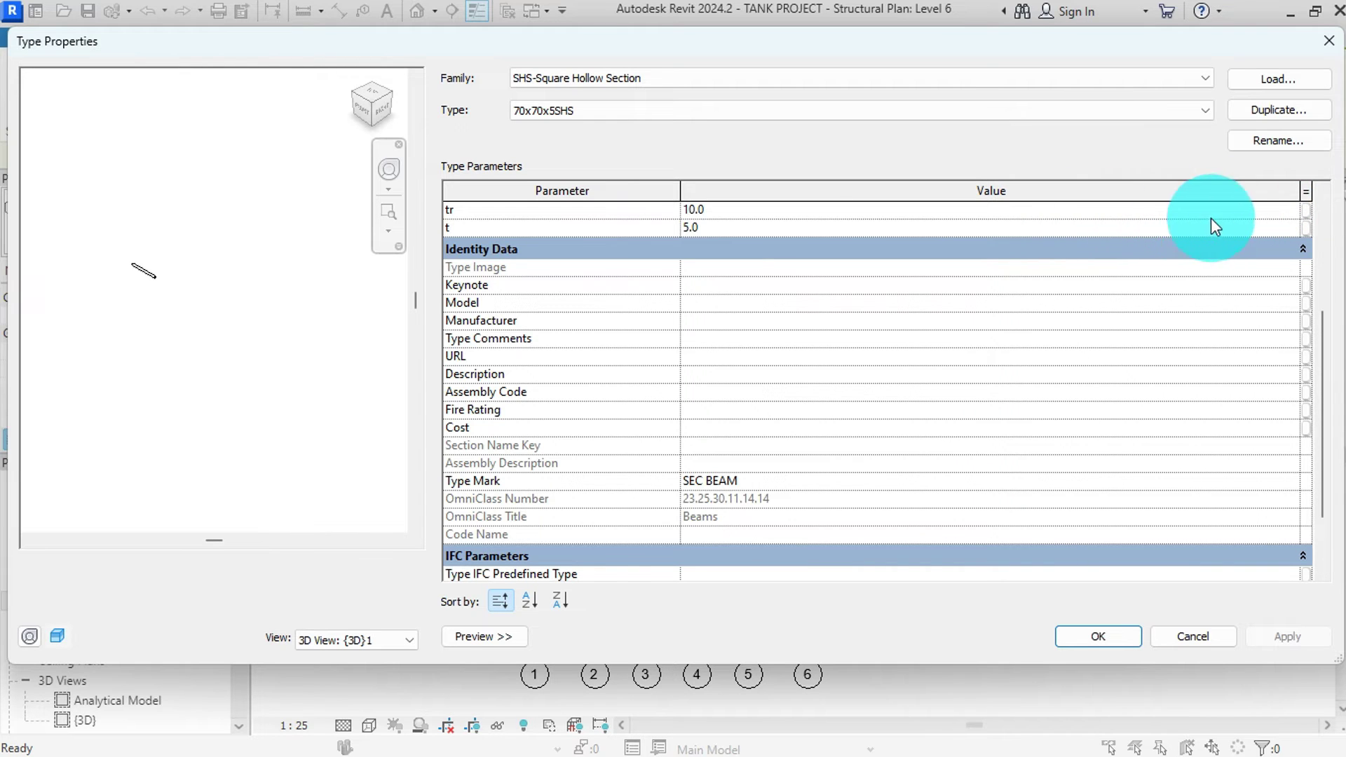
- Set the Type Mark of the 100x100x5SHS beam type to MAIN BEAM
click(772, 109)
click(697, 143)
scroll(763, 473, up, 3)
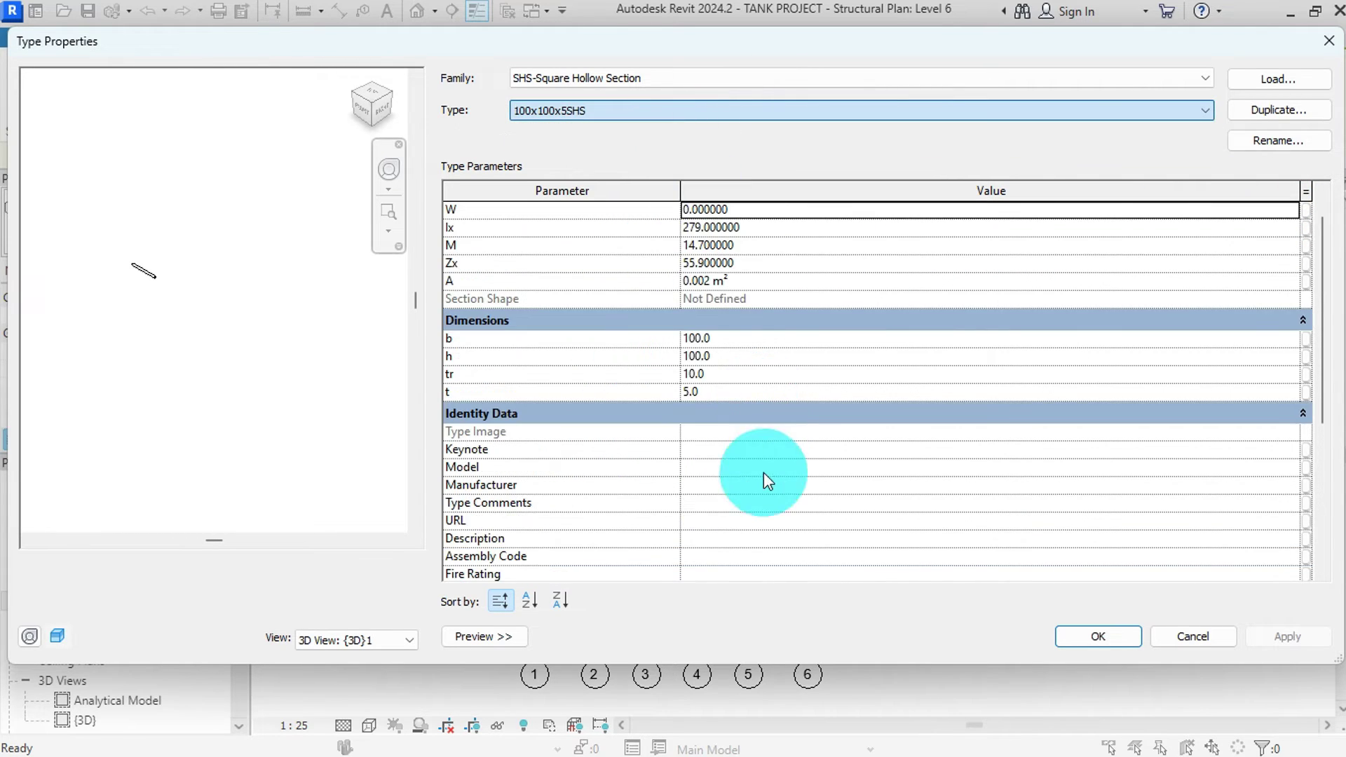
scroll(726, 506, down, 1)
scroll(727, 507, down, 1)
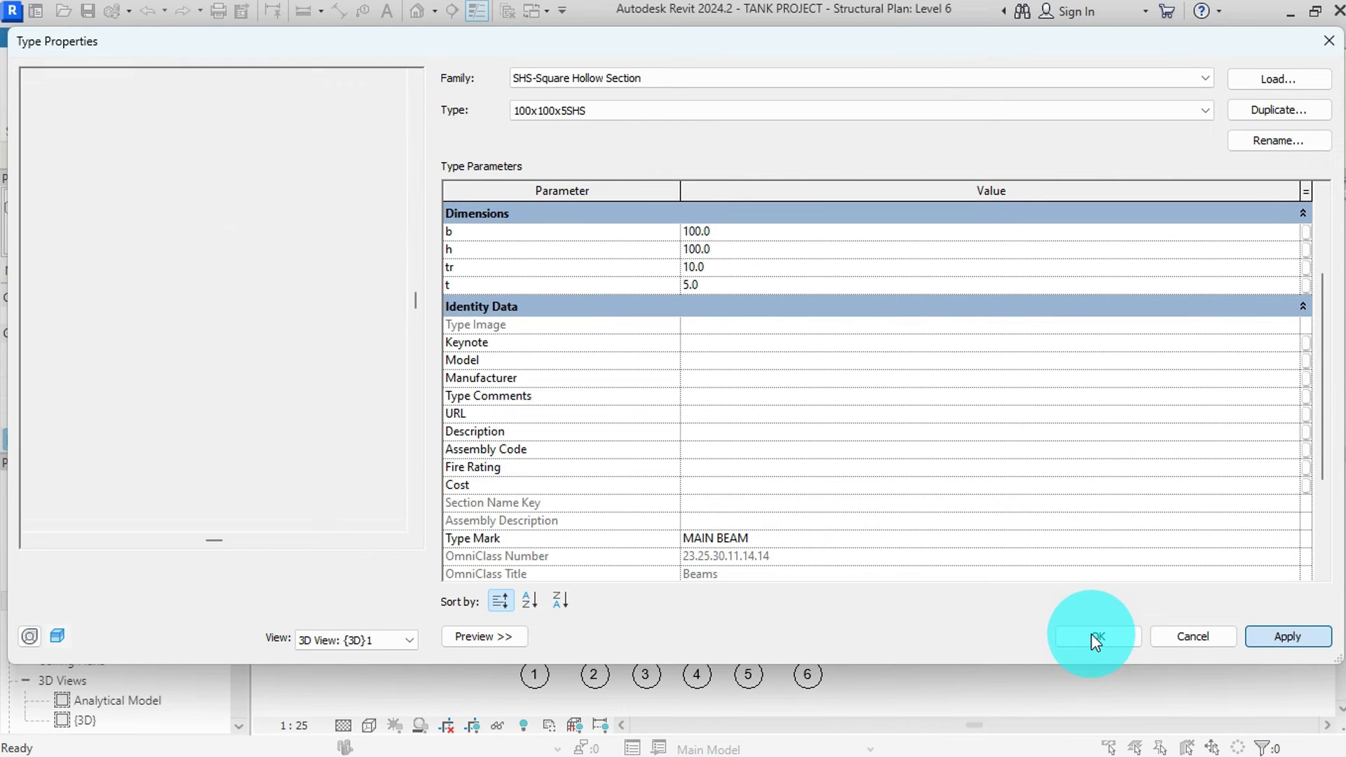
click(1094, 635)
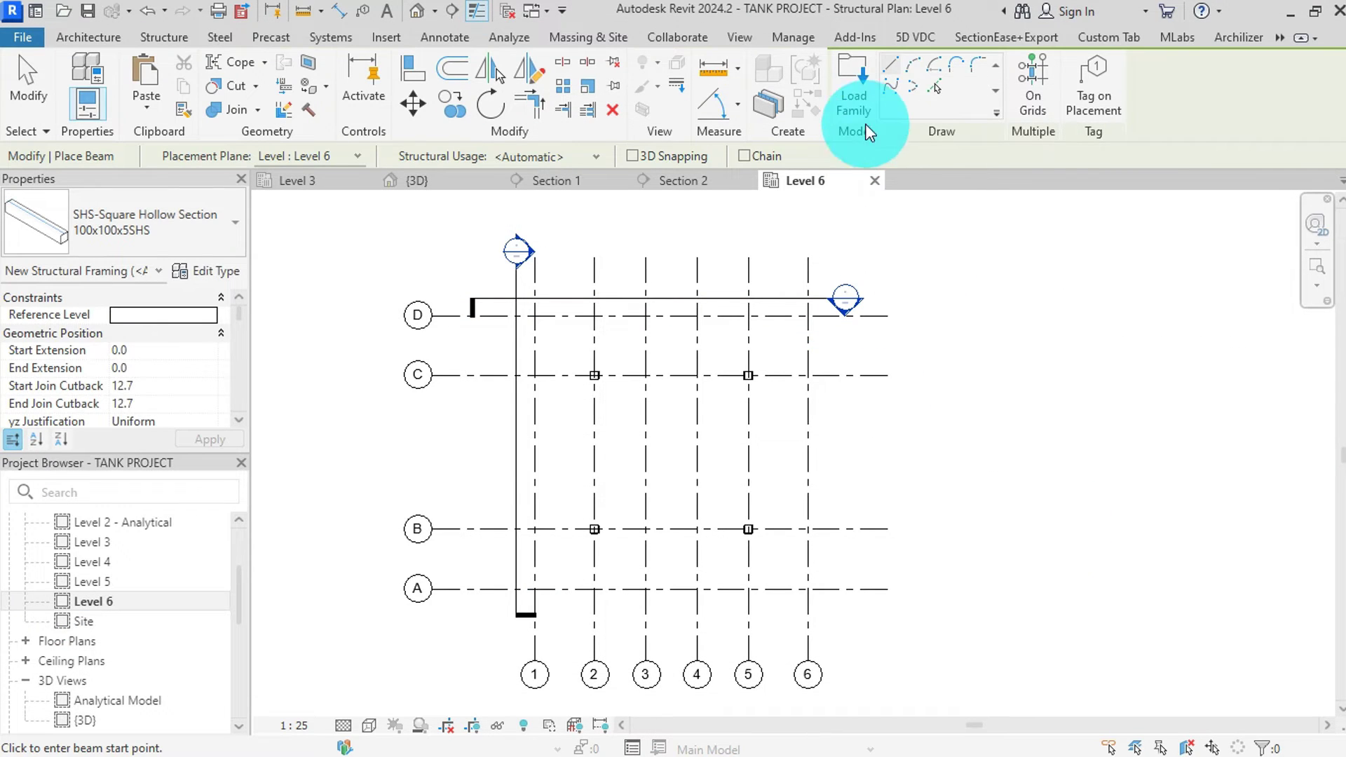
- Load the RSA-Rectangular Steel Angle framing family with the 60x60x5+RSA type
click(861, 94)
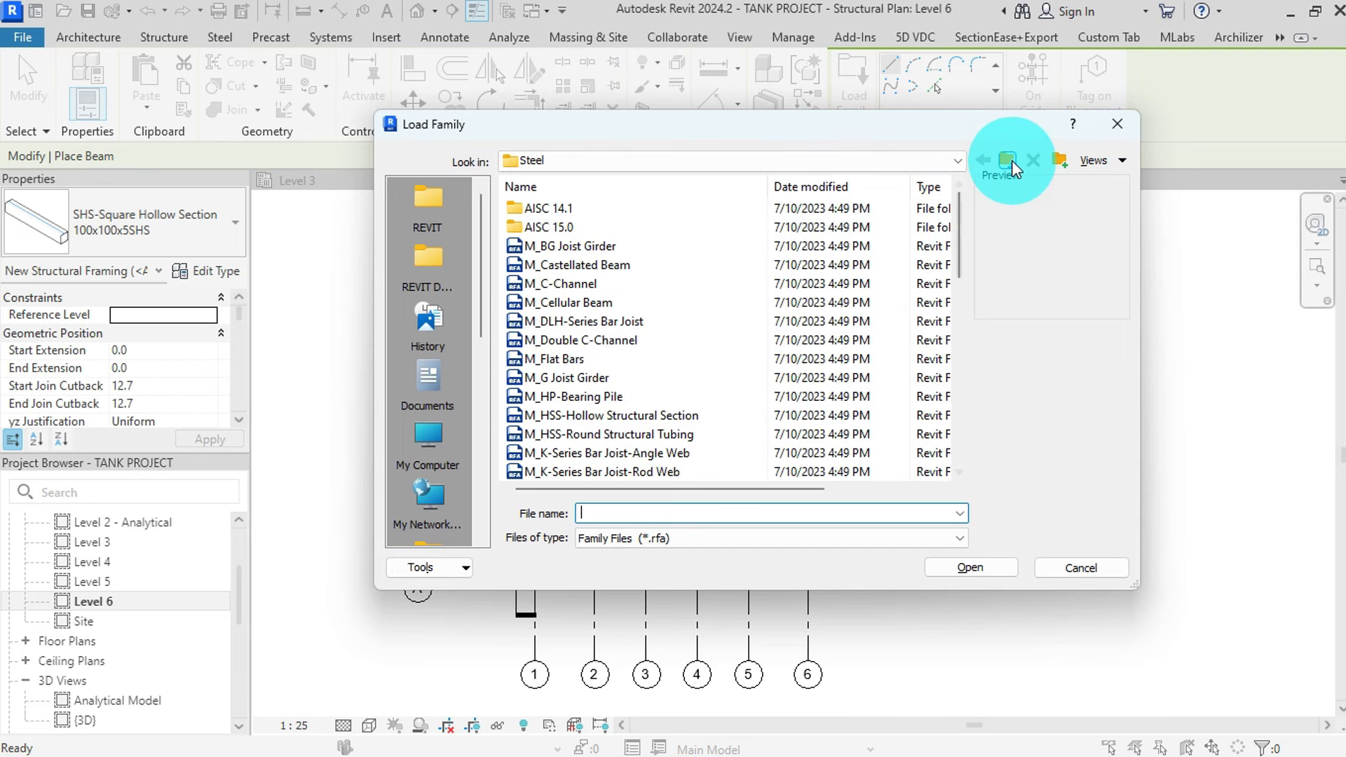
scroll(697, 330, down, 3)
scroll(695, 332, down, 6)
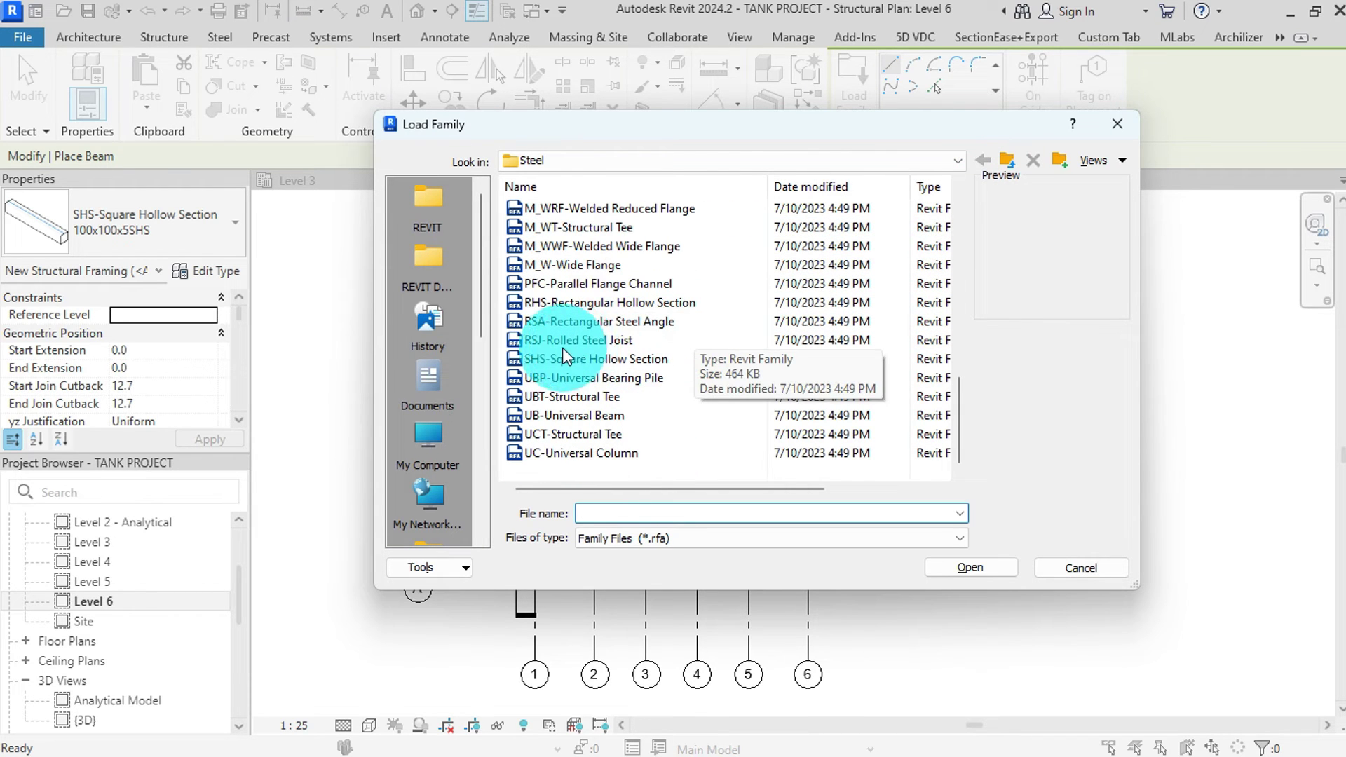
click(582, 321)
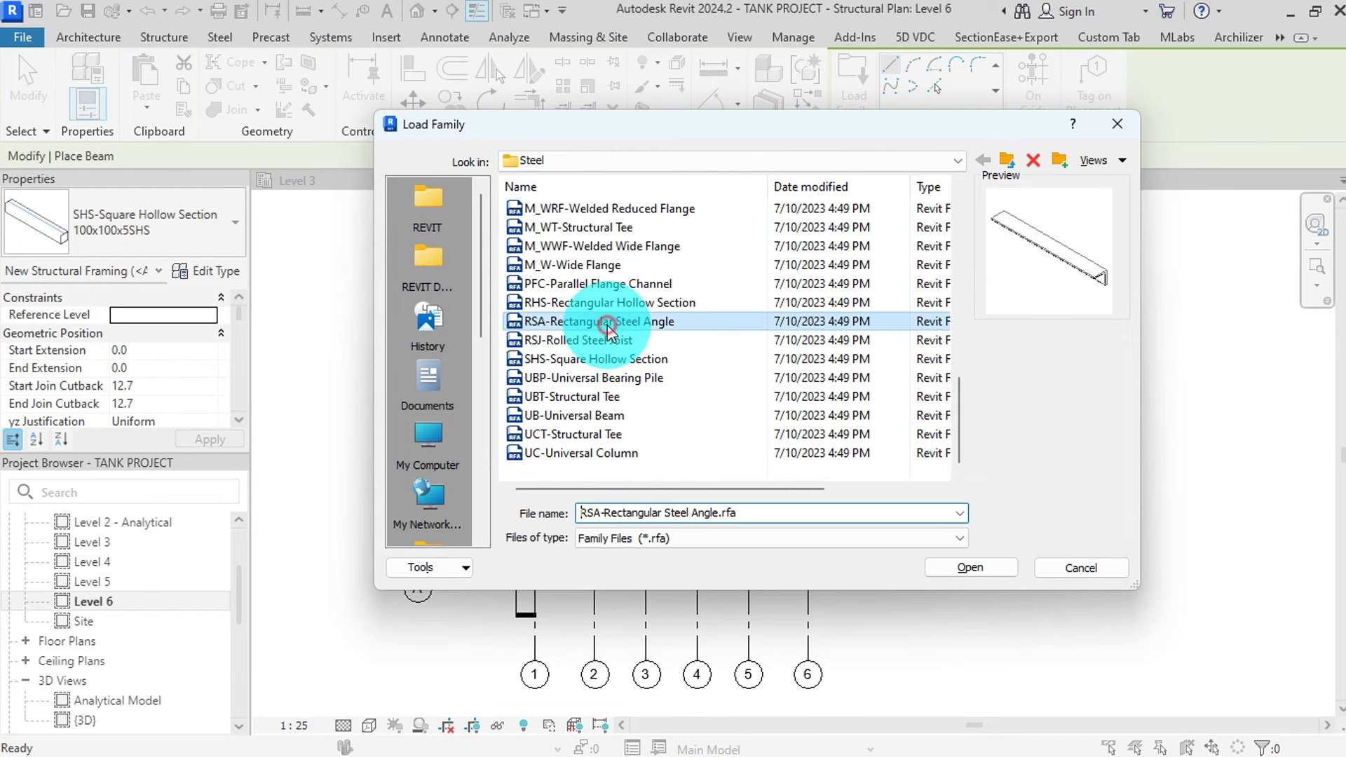
click(981, 567)
scroll(569, 396, down, 2)
scroll(577, 383, down, 2)
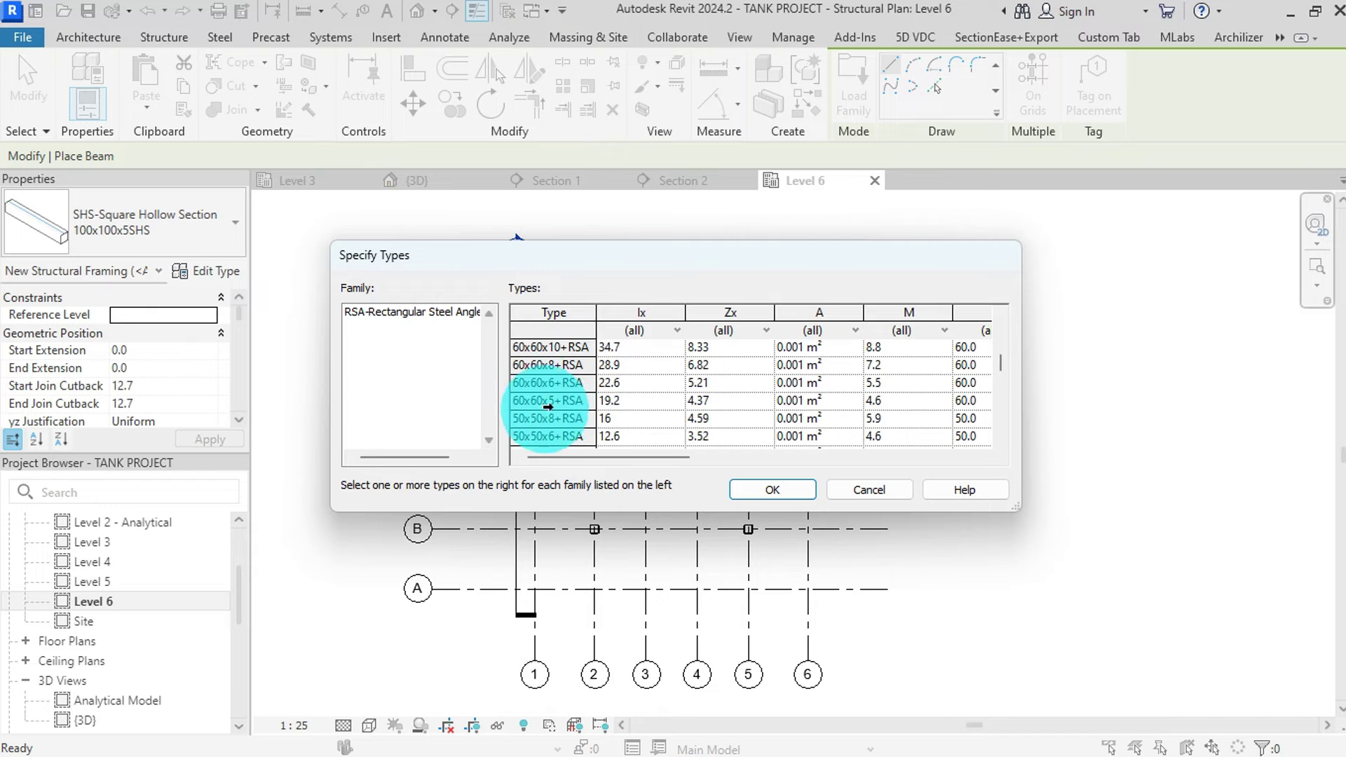
click(555, 404)
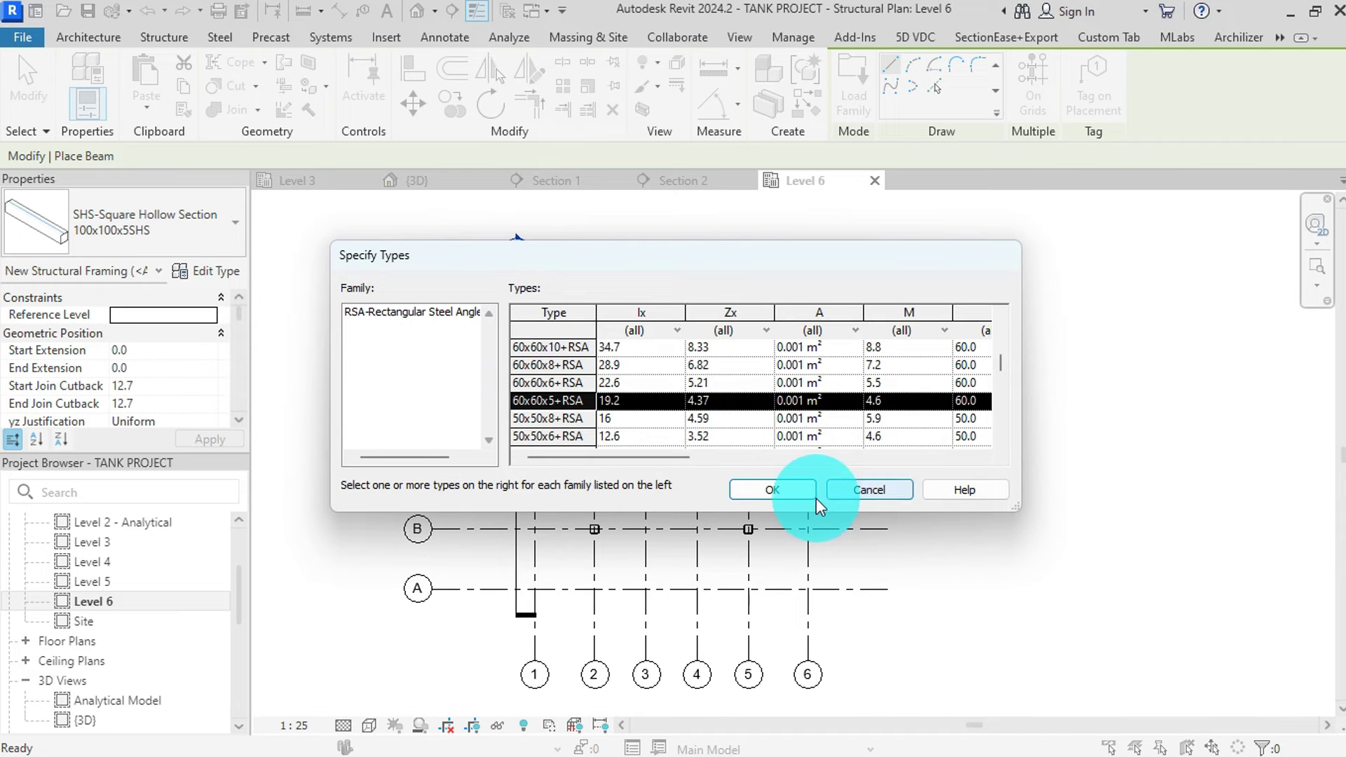
click(773, 491)
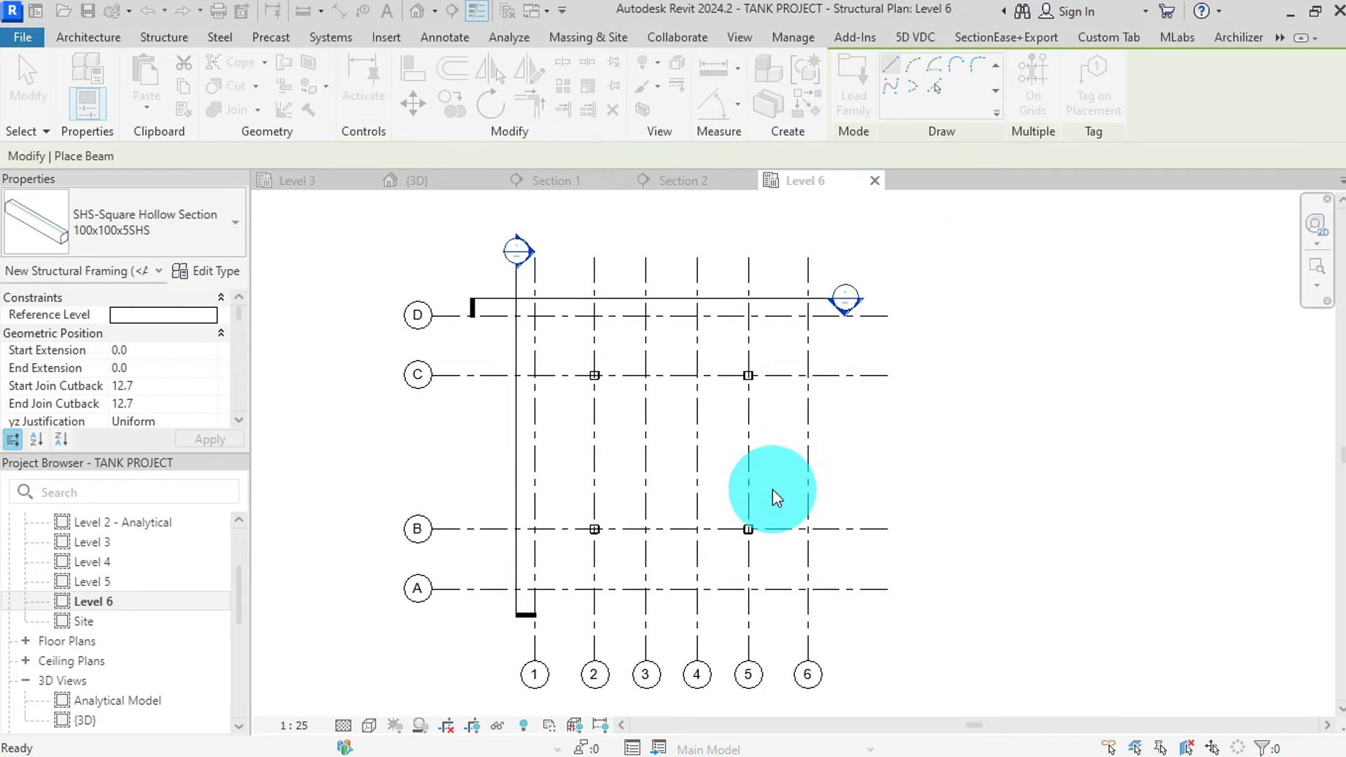
- Choose the 100x100x5SHS square hollow section beam type and set its start and end join cutbacks to 0
click(110, 212)
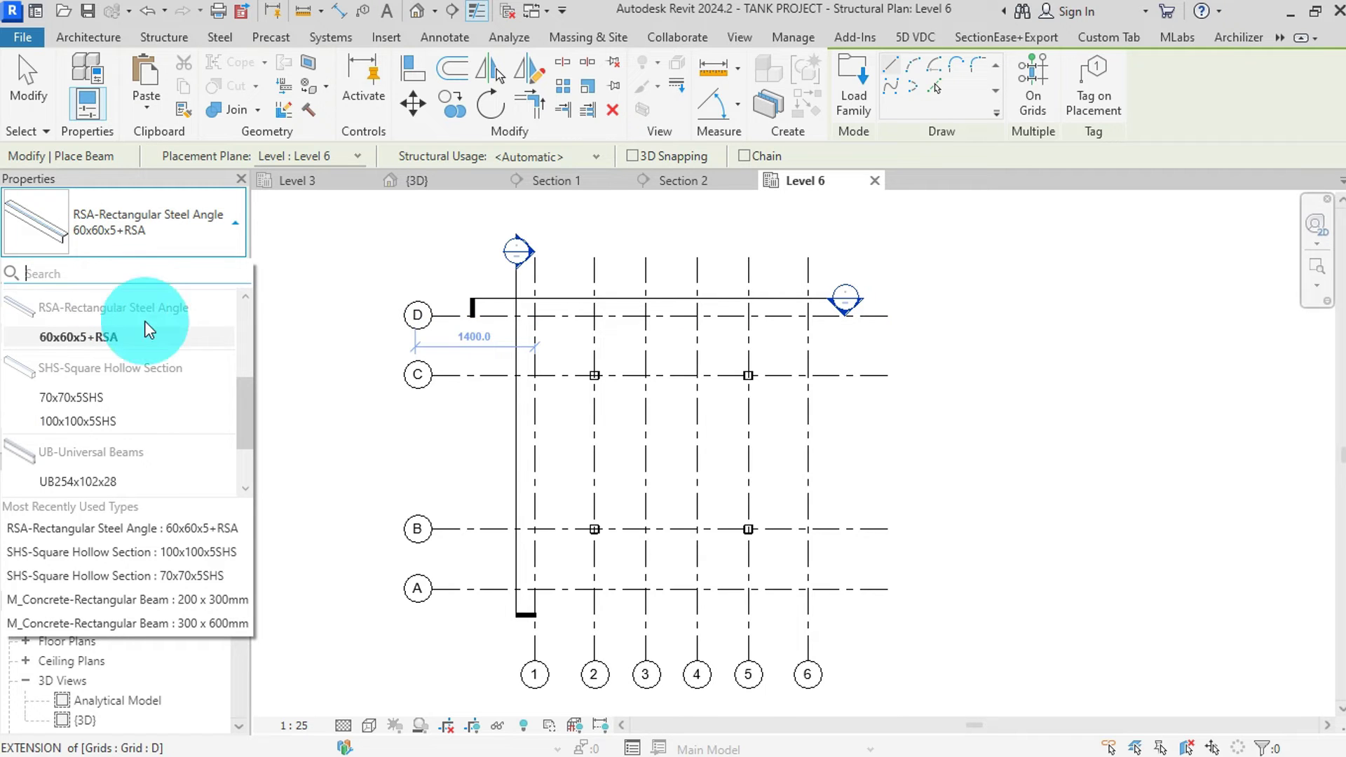
click(71, 420)
scroll(71, 360, down, 1)
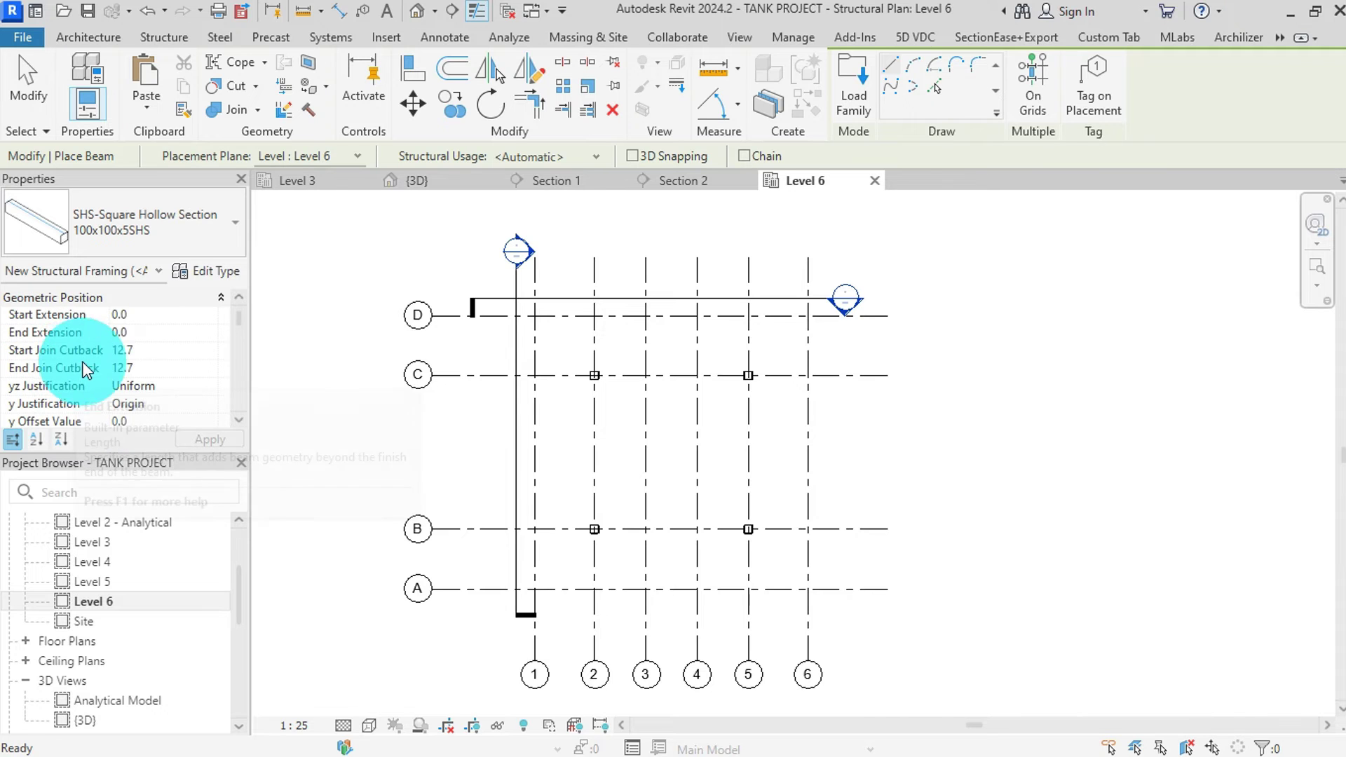
click(152, 349)
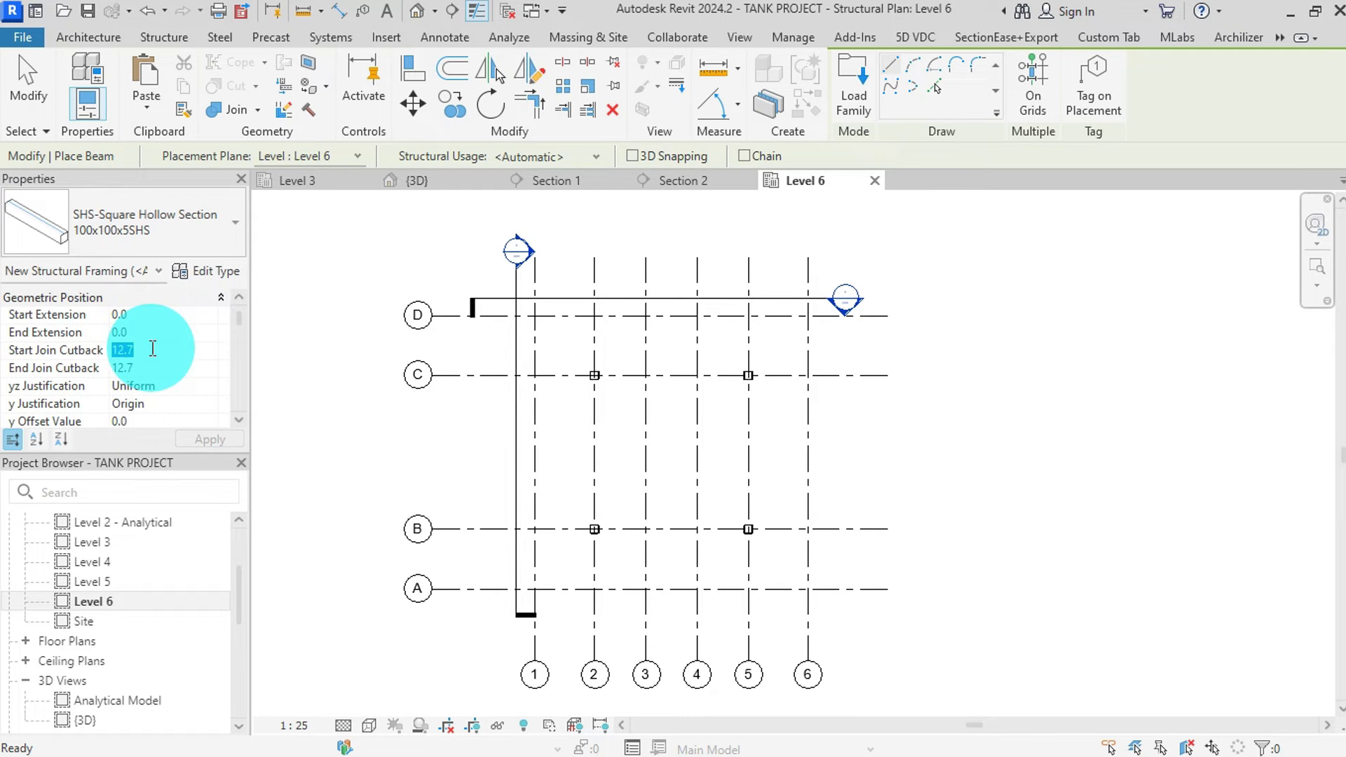
text(0)
click(166, 370)
text(0)
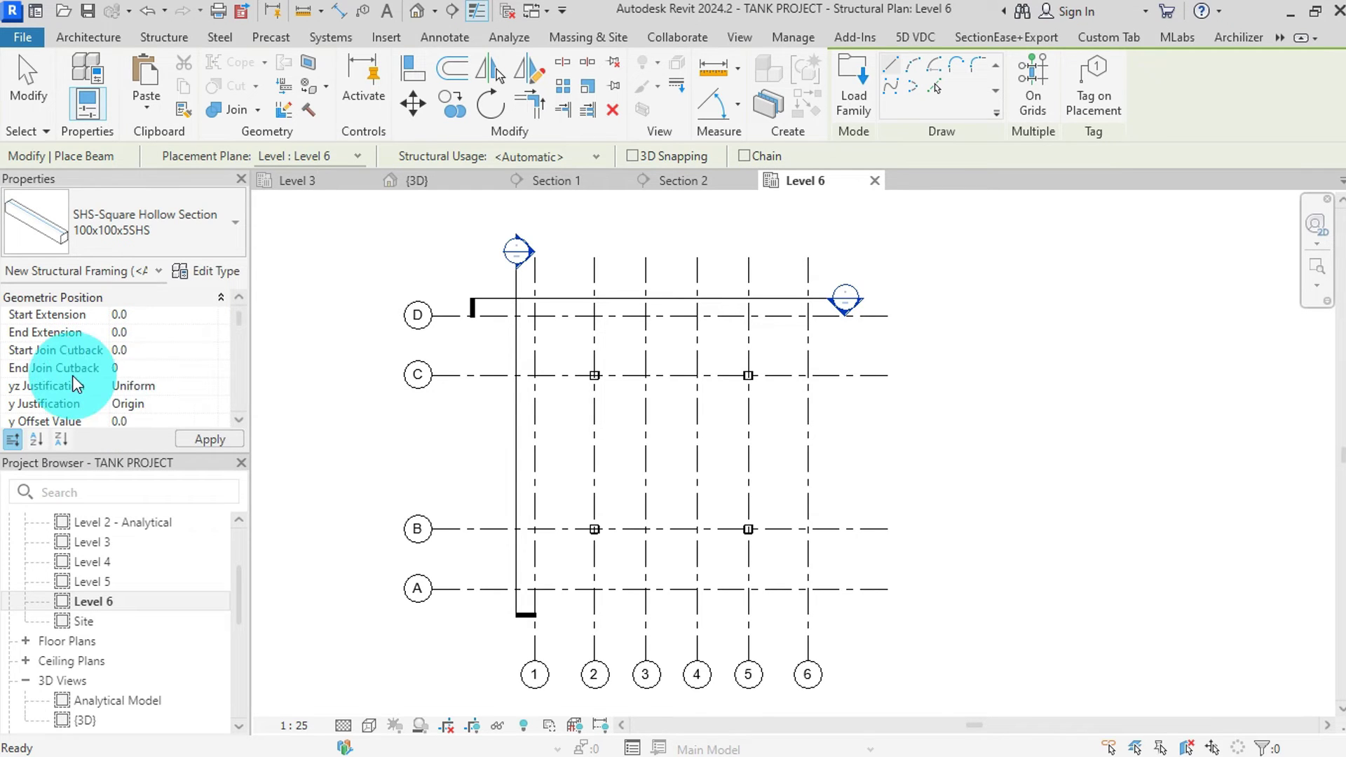
- Set the z justification of the new 100x100x5SHS beams to Bottom
scroll(105, 378, down, 3)
click(174, 349)
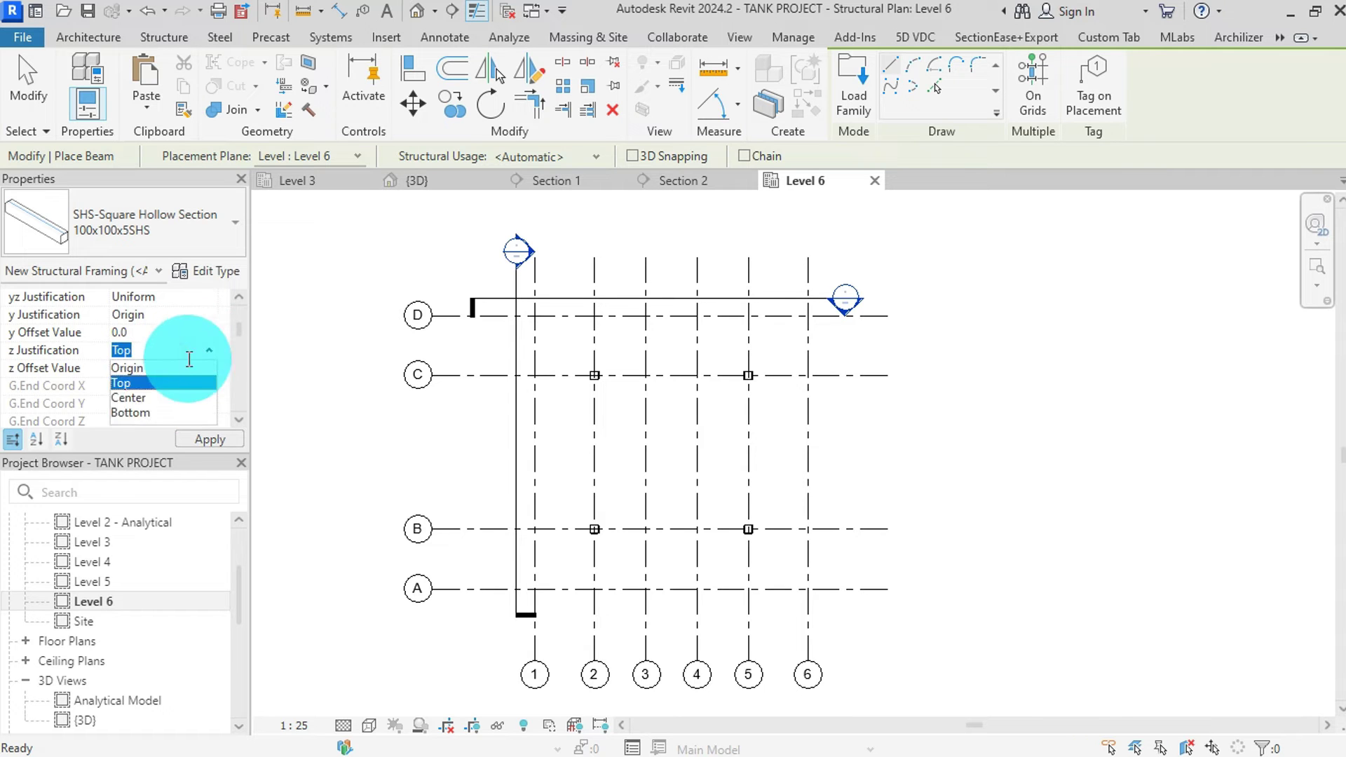
click(132, 411)
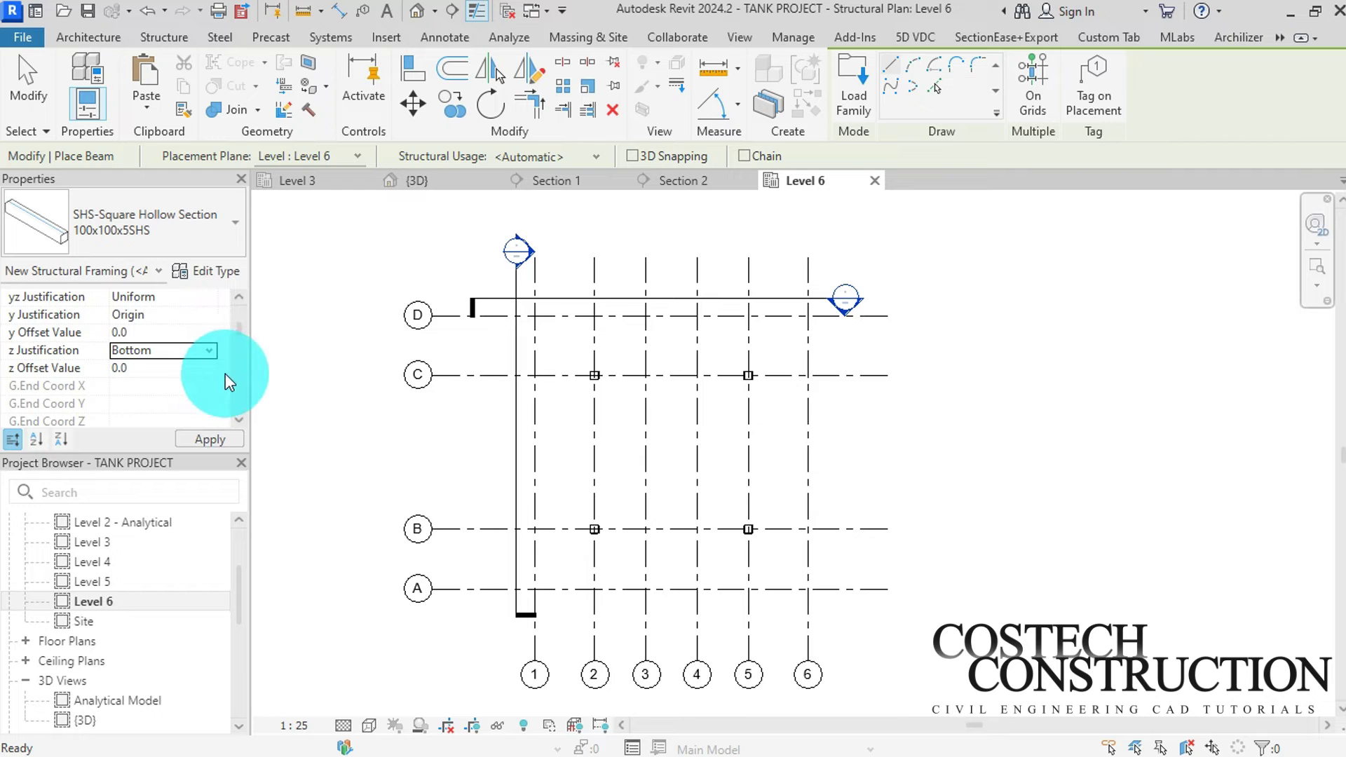
- Place a 100x100x5SHS beam along grid C from grid 1 to grid 6, 3200 mm long
scroll(573, 308, up, 2)
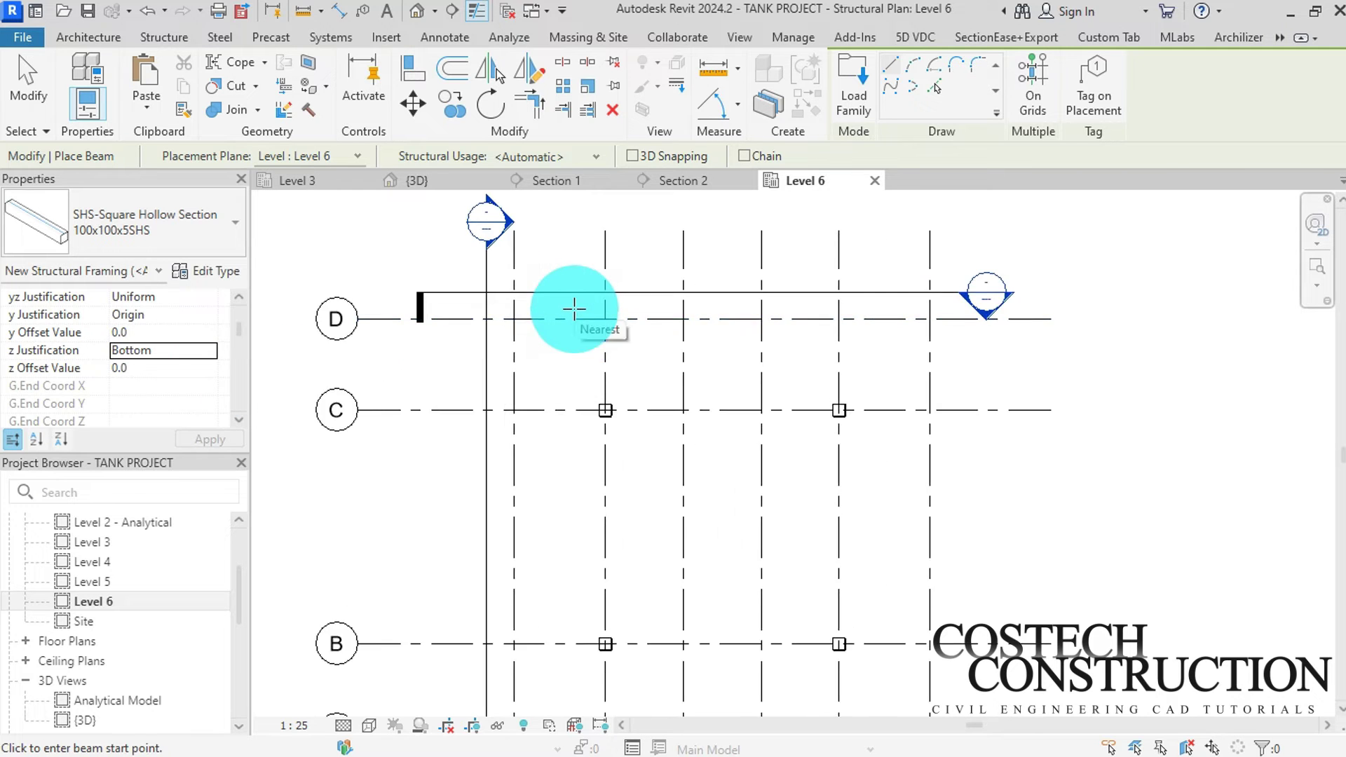
scroll(554, 316, up, 1)
scroll(536, 321, up, 1)
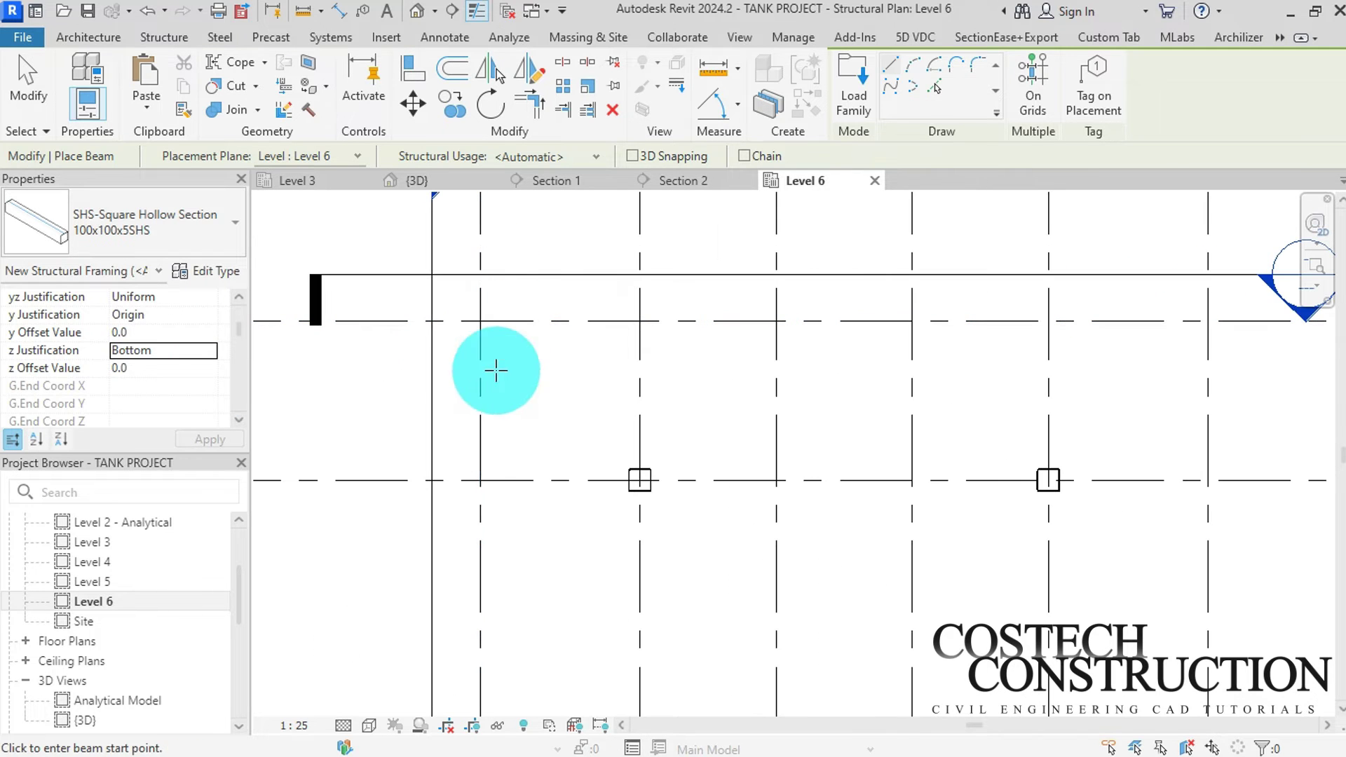
click(477, 481)
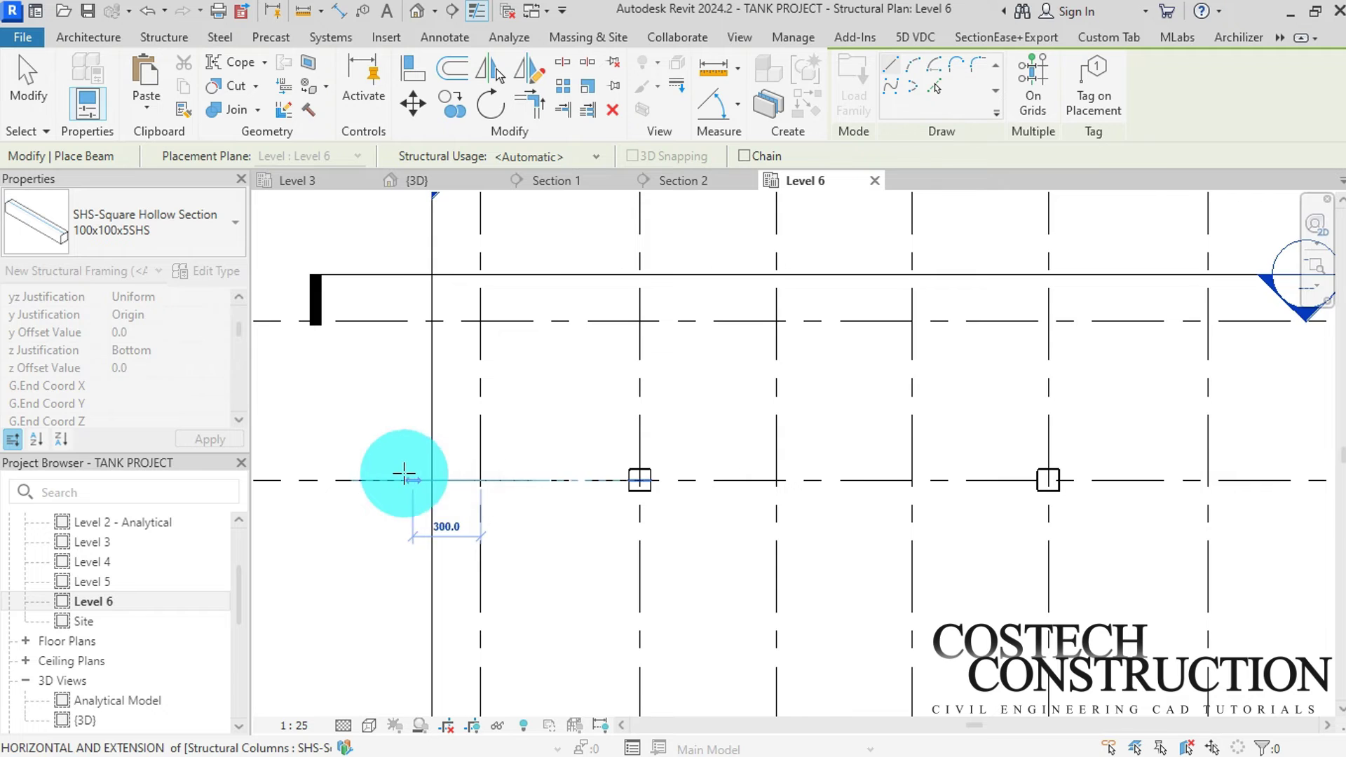
scroll(325, 465, down, 3)
scroll(691, 472, up, 2)
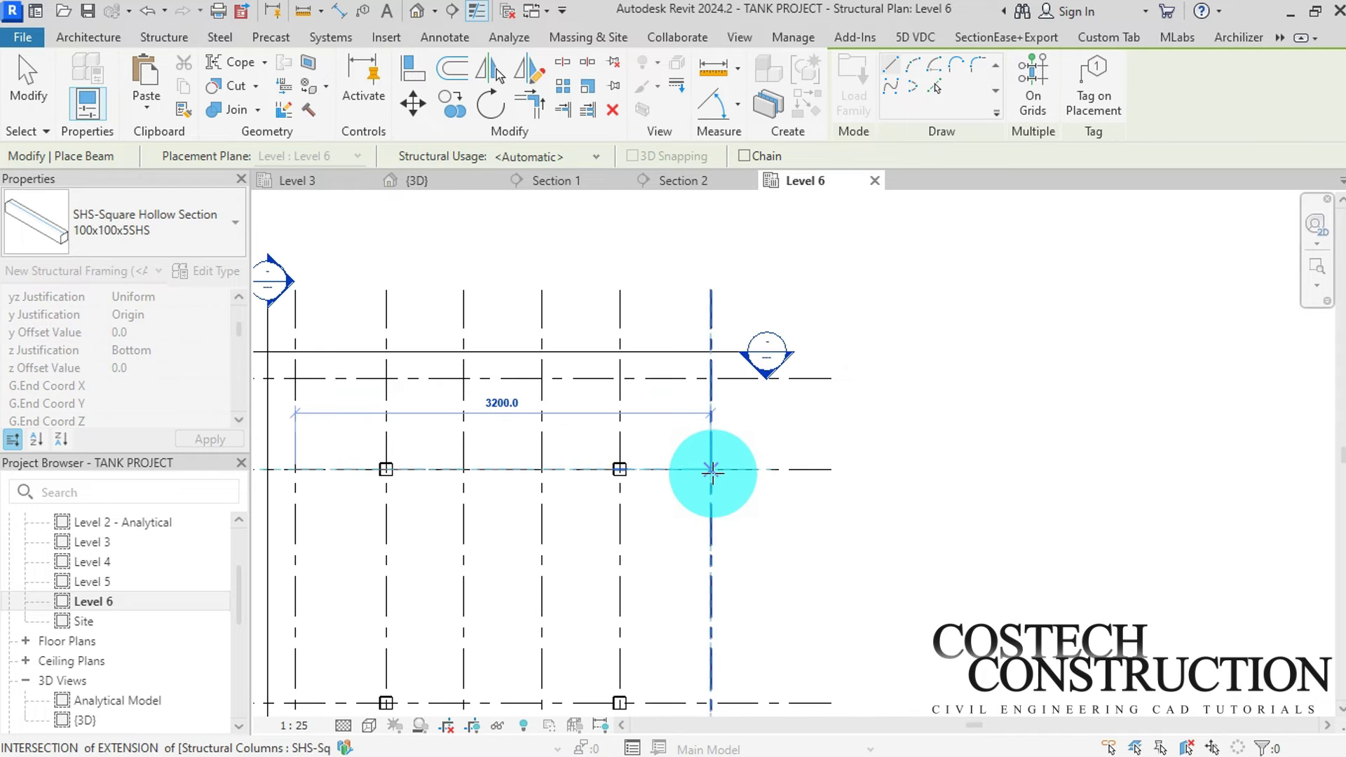
click(712, 473)
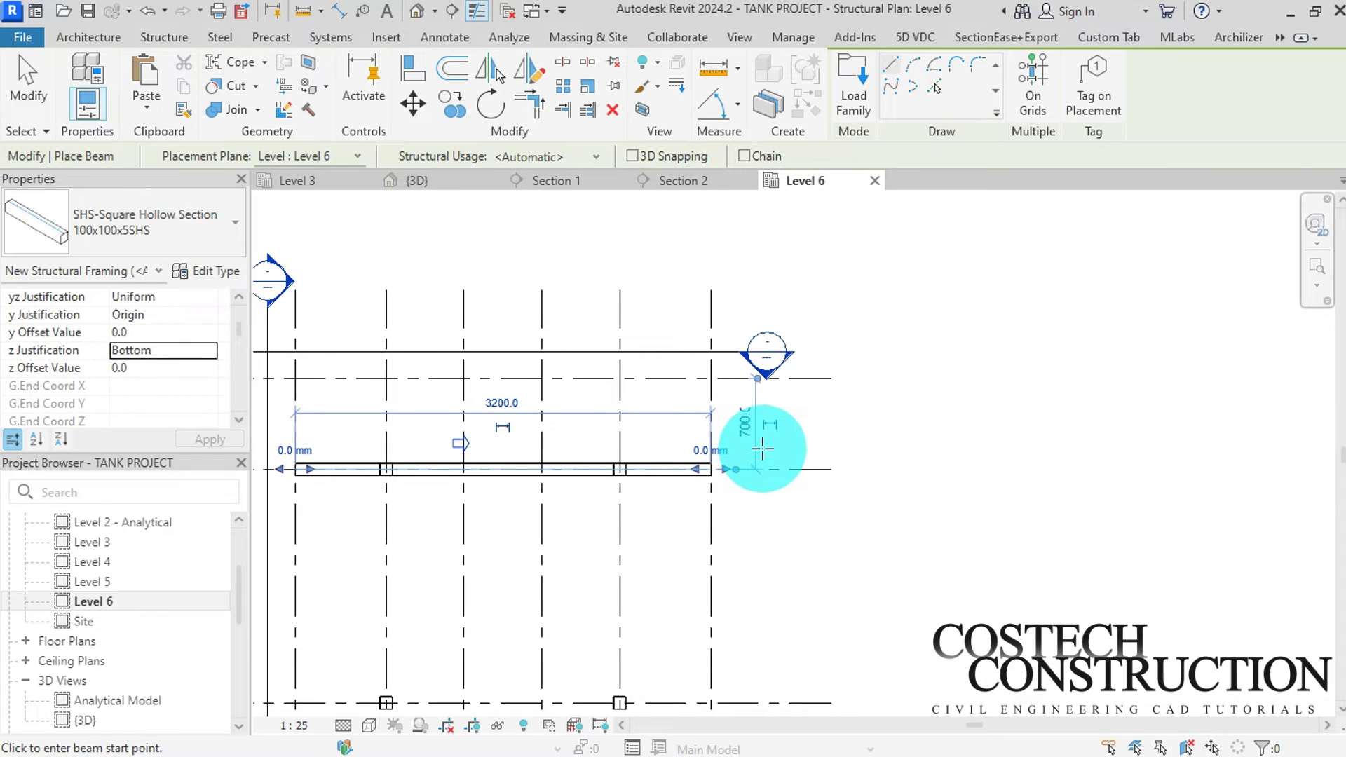
- Place a second 100x100x5SHS beam along grid B from grid 1 to grid 6 and end beam placement
scroll(746, 285, down, 2)
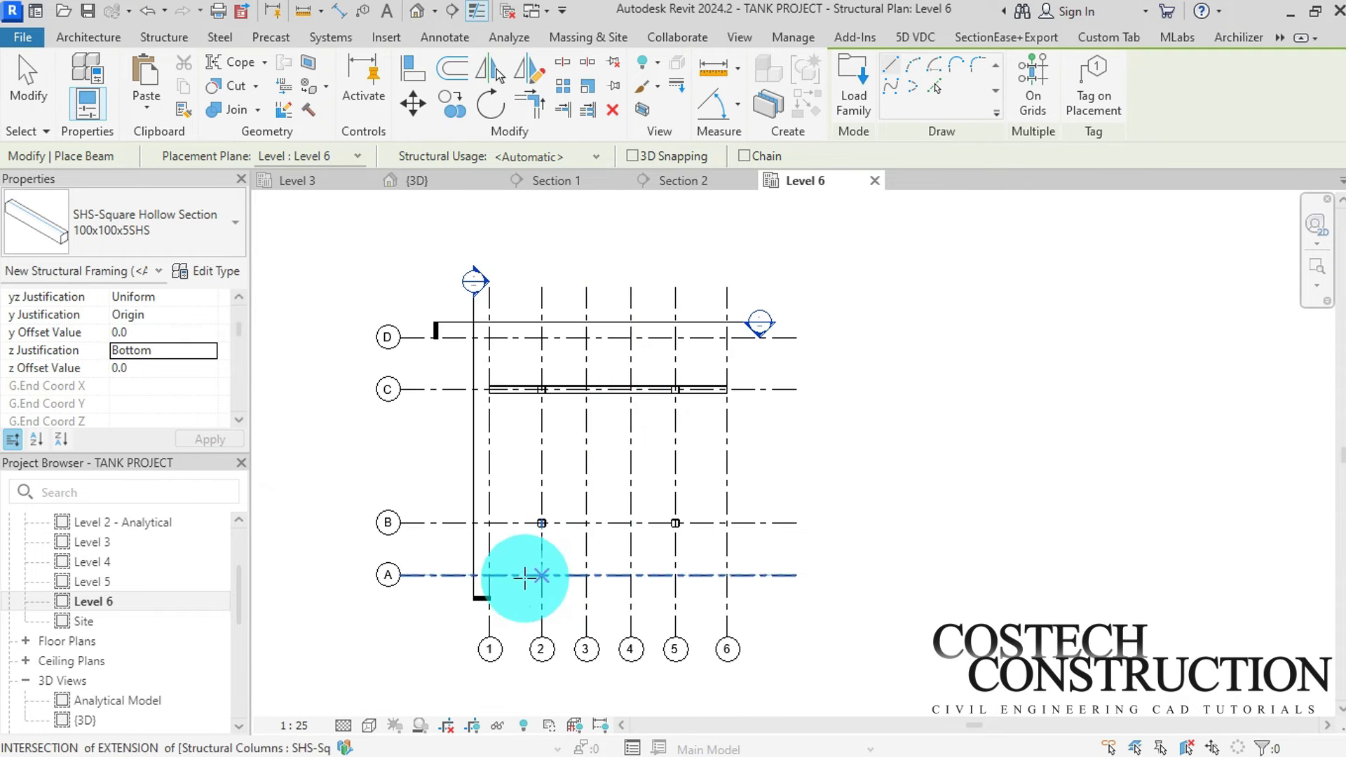
scroll(485, 580, up, 2)
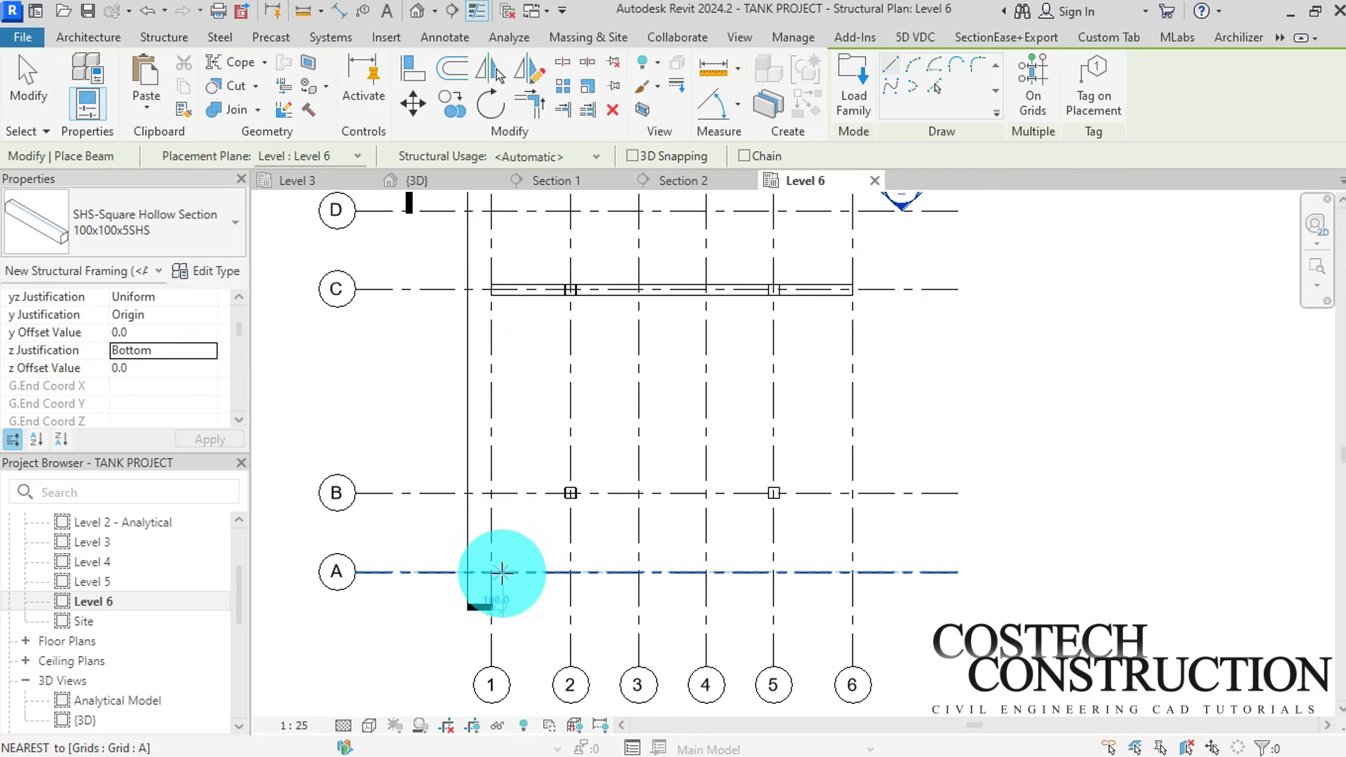
click(492, 493)
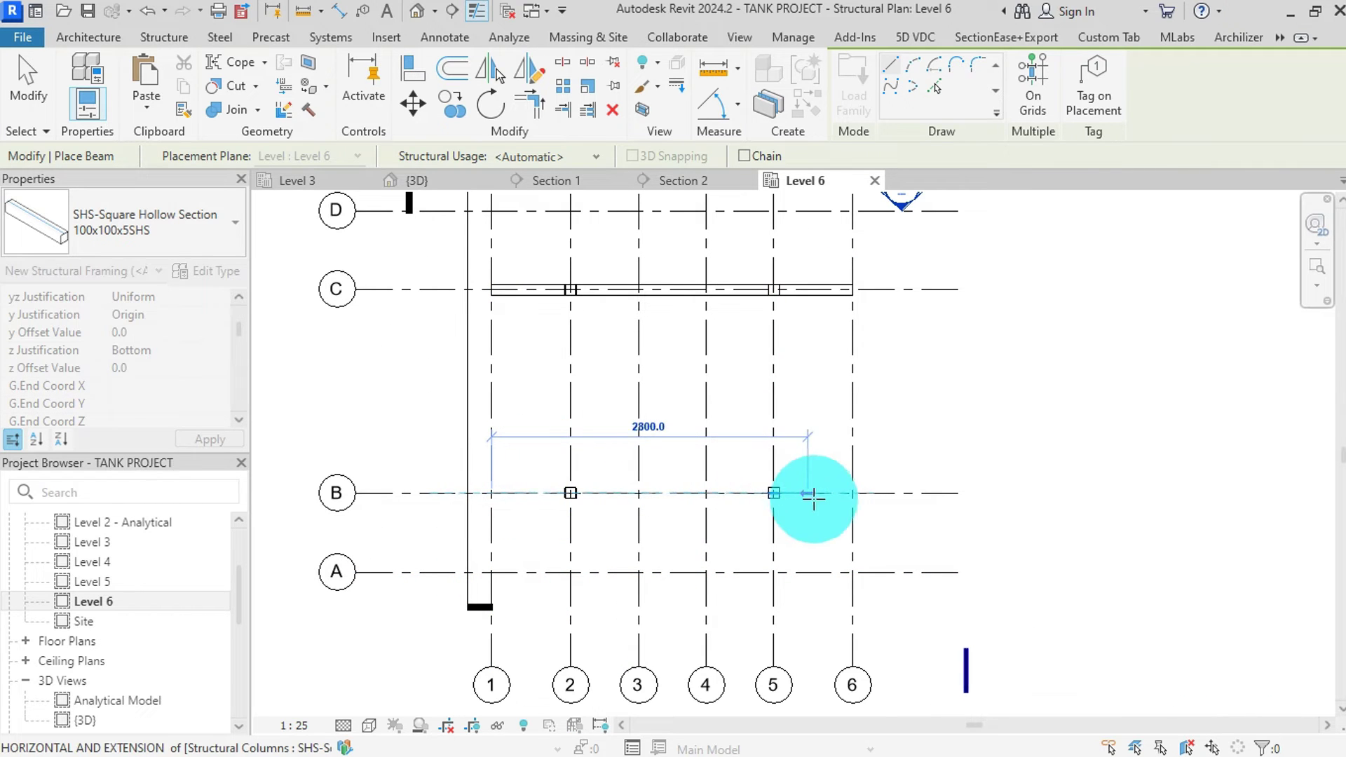
click(853, 493)
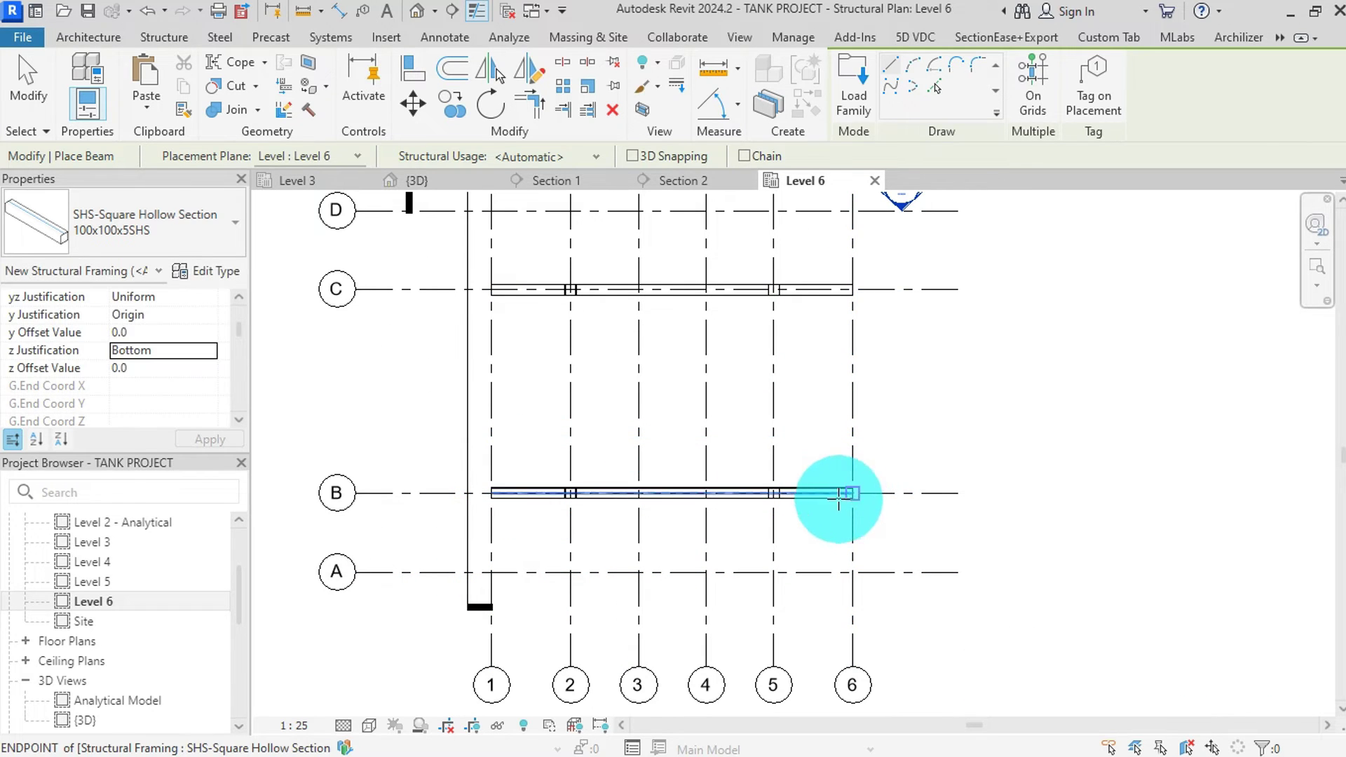
key(Escape)
key(Escape)
scroll(772, 491, down, 3)
scroll(617, 347, up, 4)
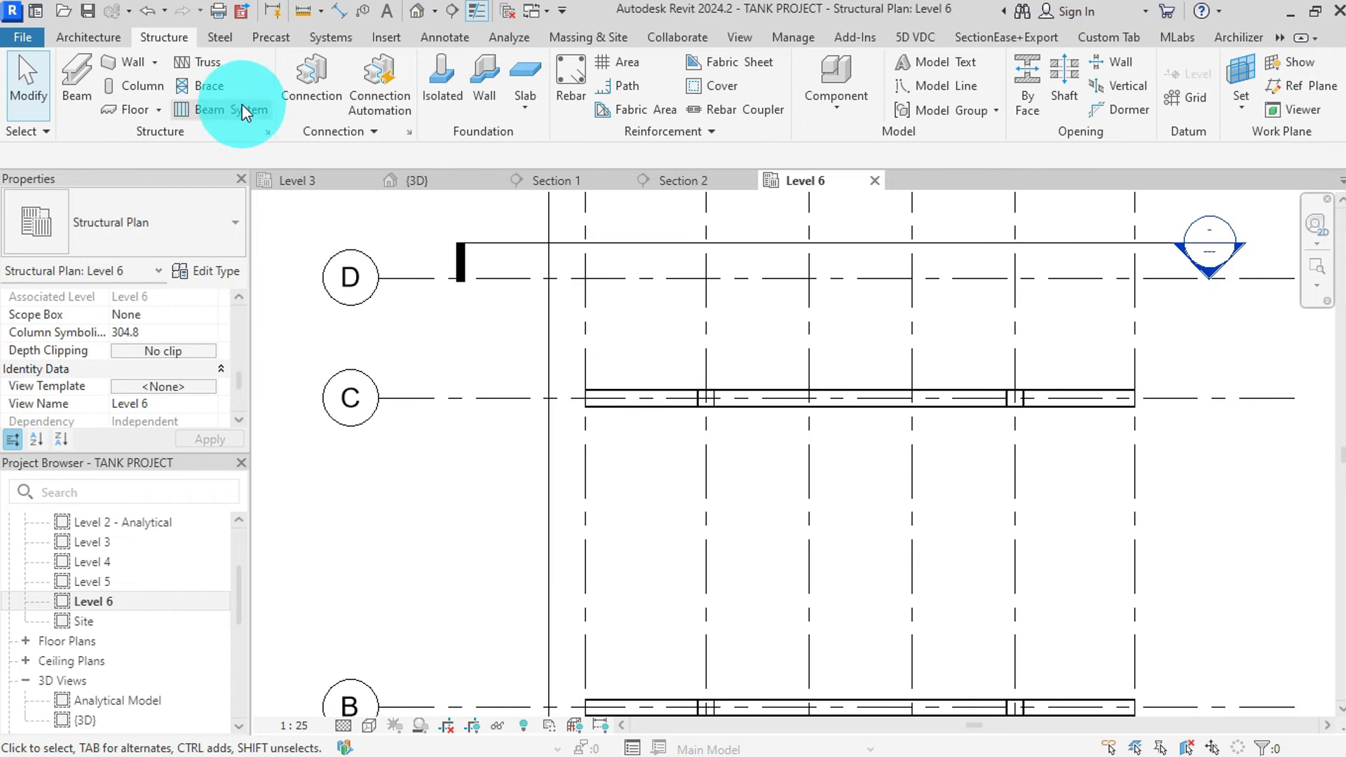
- Create a steel plate with a 300 x 300 mm square boundary between grids C and D, near grid 1
click(221, 38)
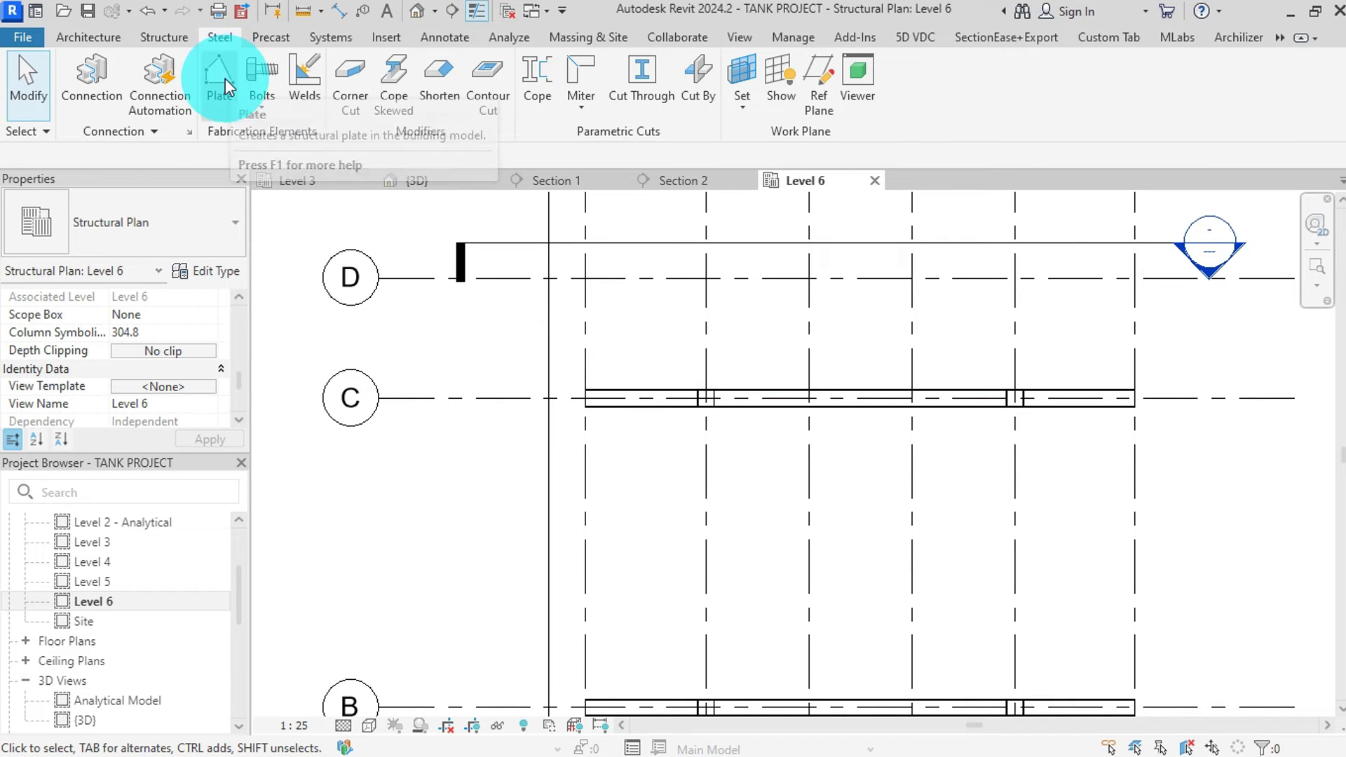
click(216, 100)
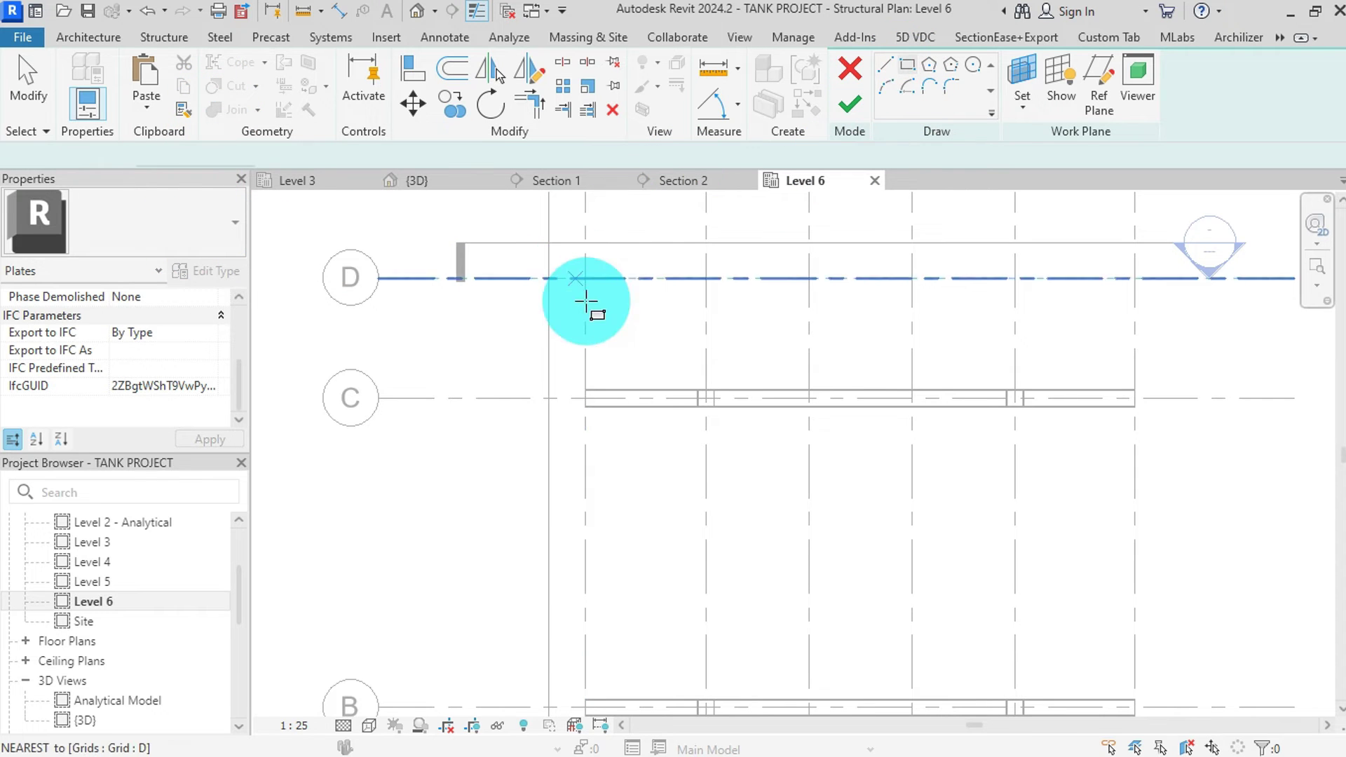
click(614, 299)
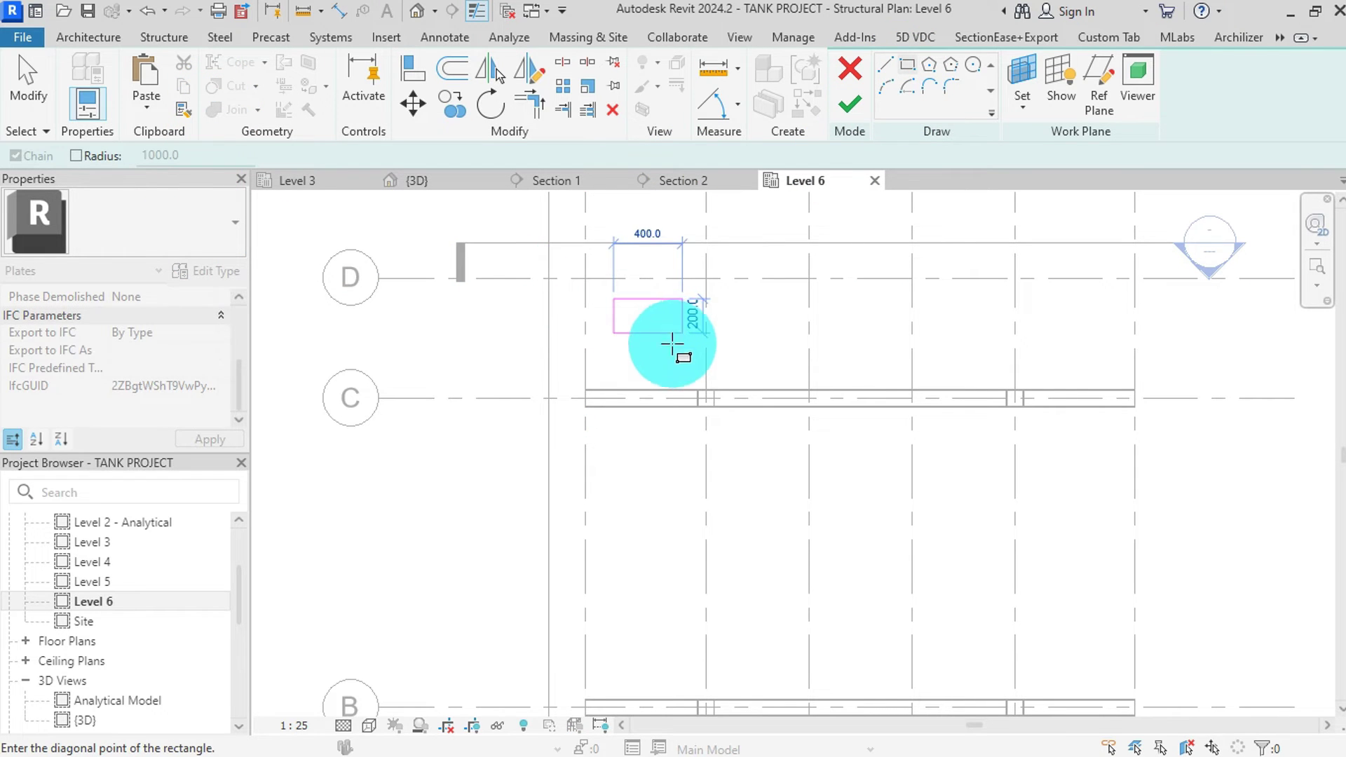
click(672, 350)
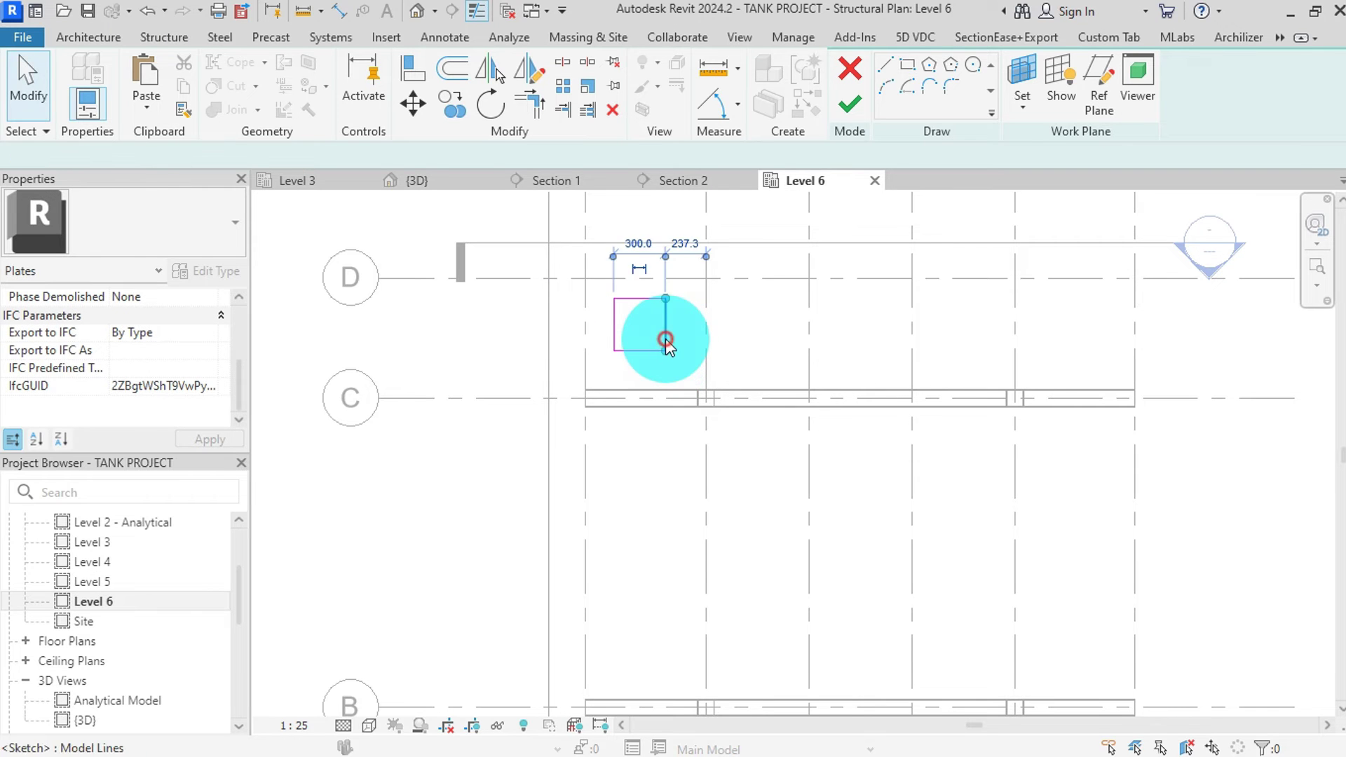
click(666, 342)
scroll(631, 315, up, 3)
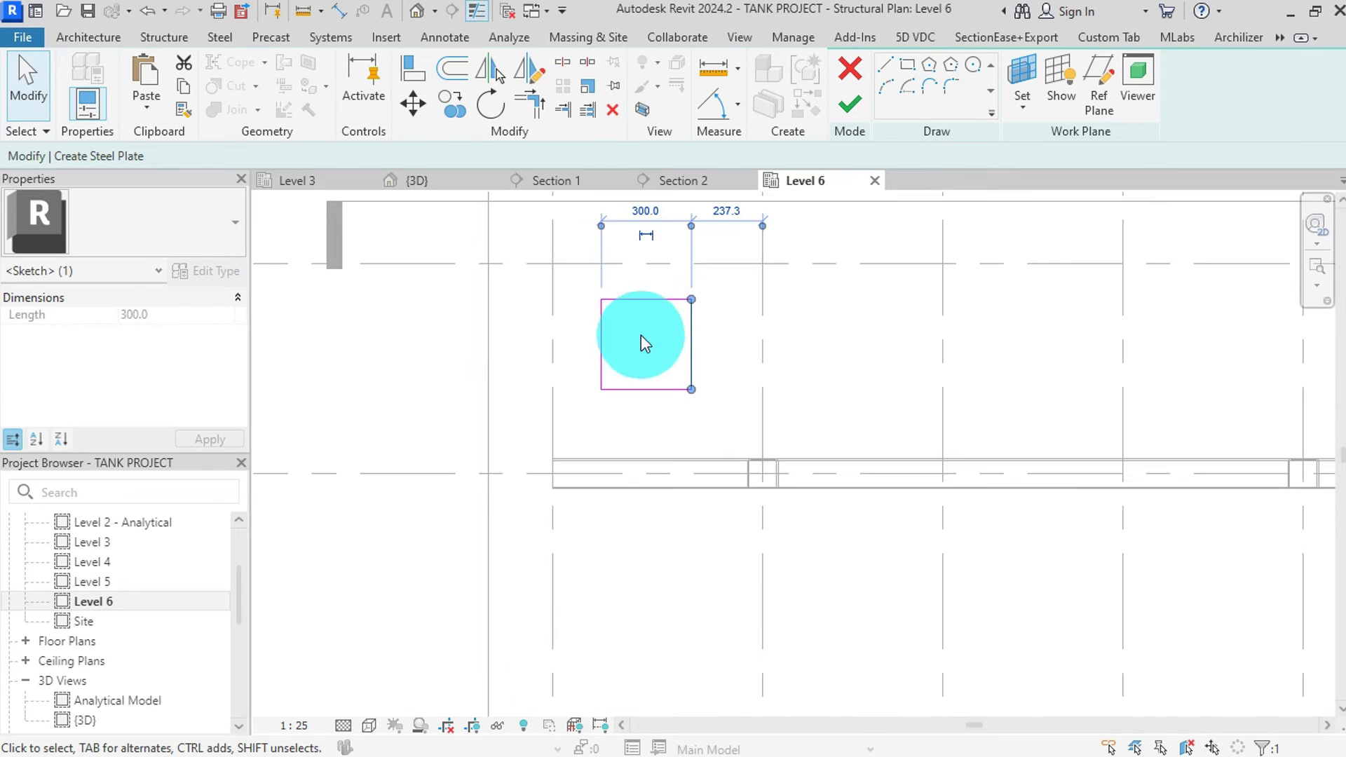
click(602, 330)
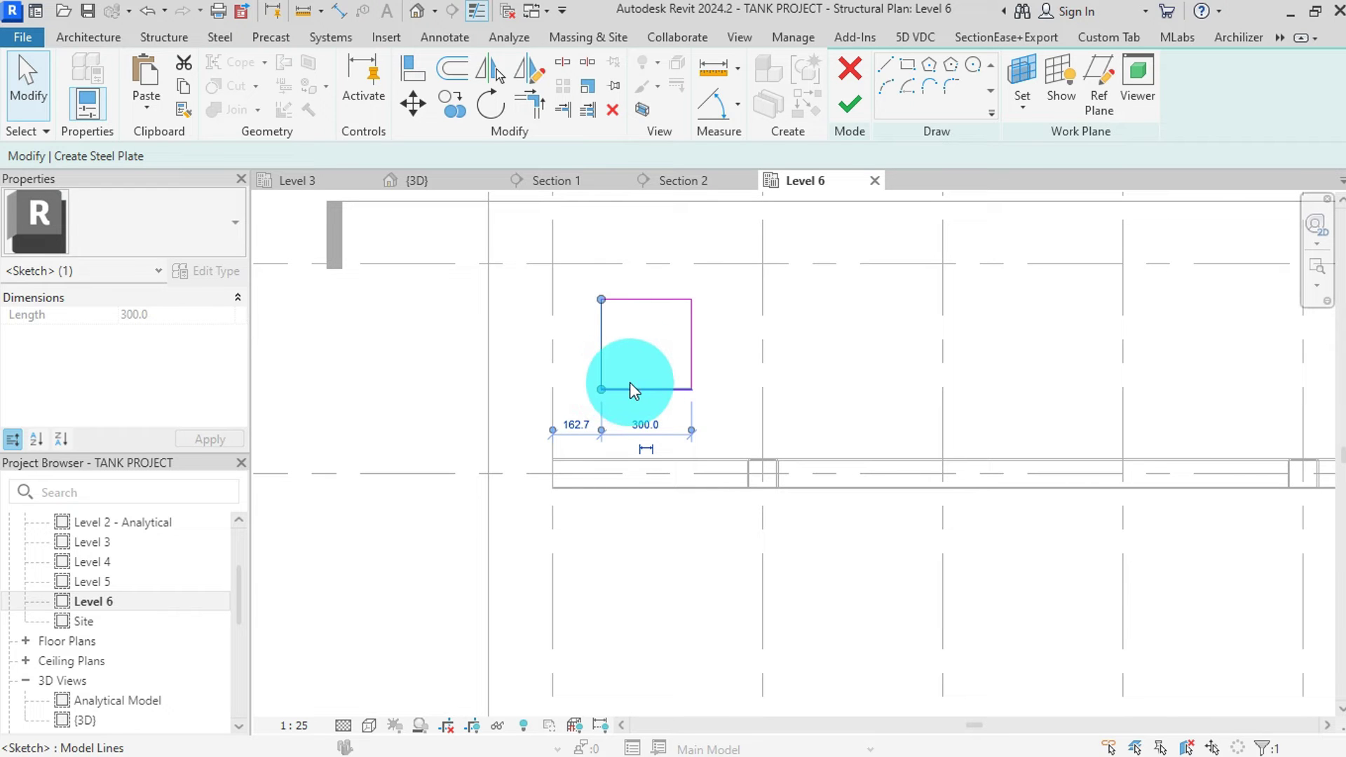
click(655, 375)
click(666, 337)
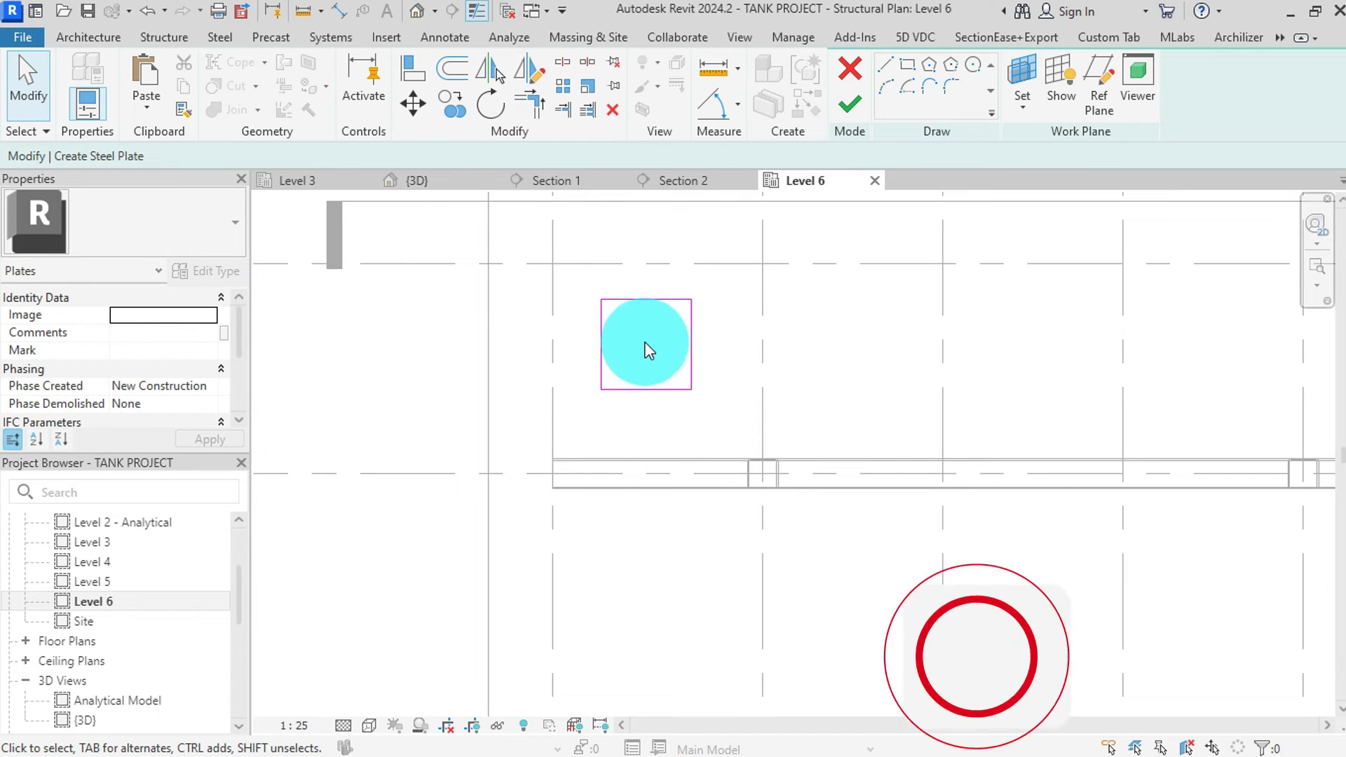
click(856, 101)
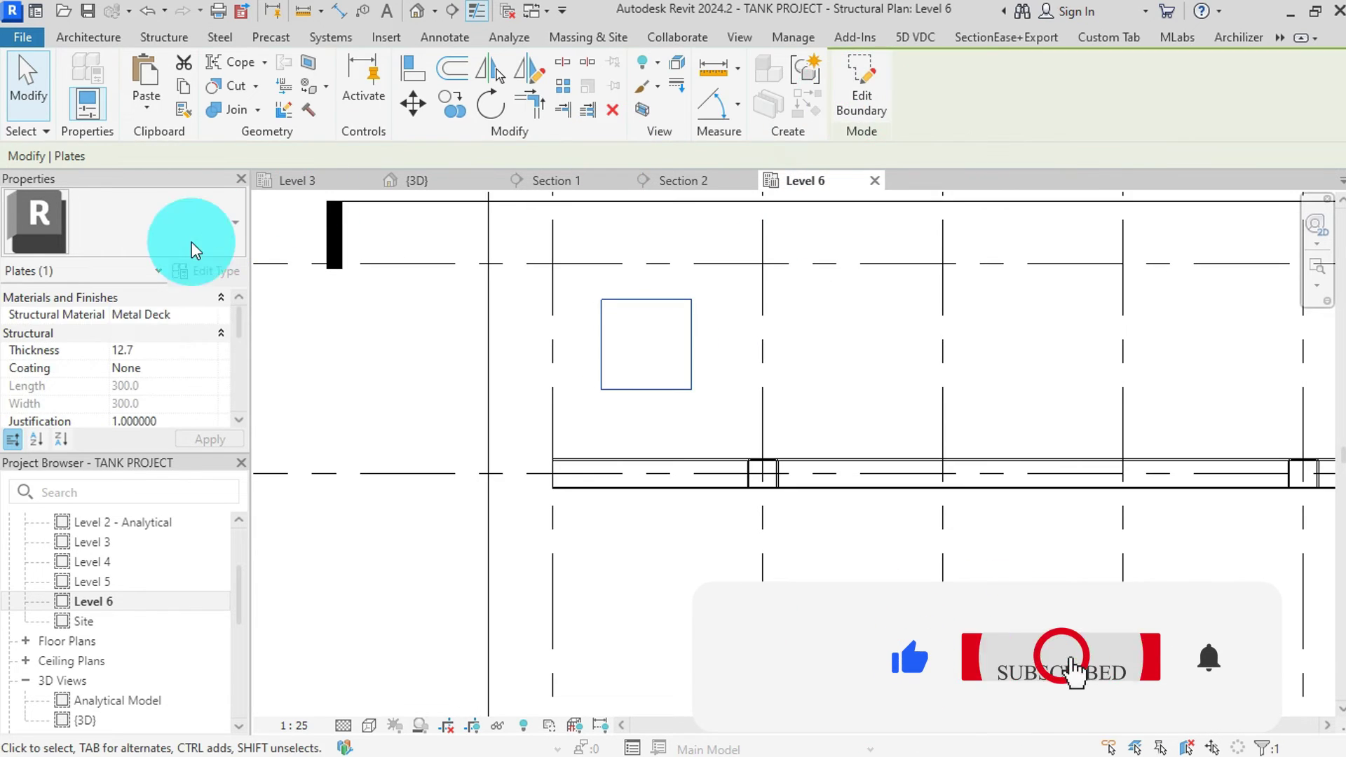
- Set the square steel plate's thickness to 10 mm
click(160, 340)
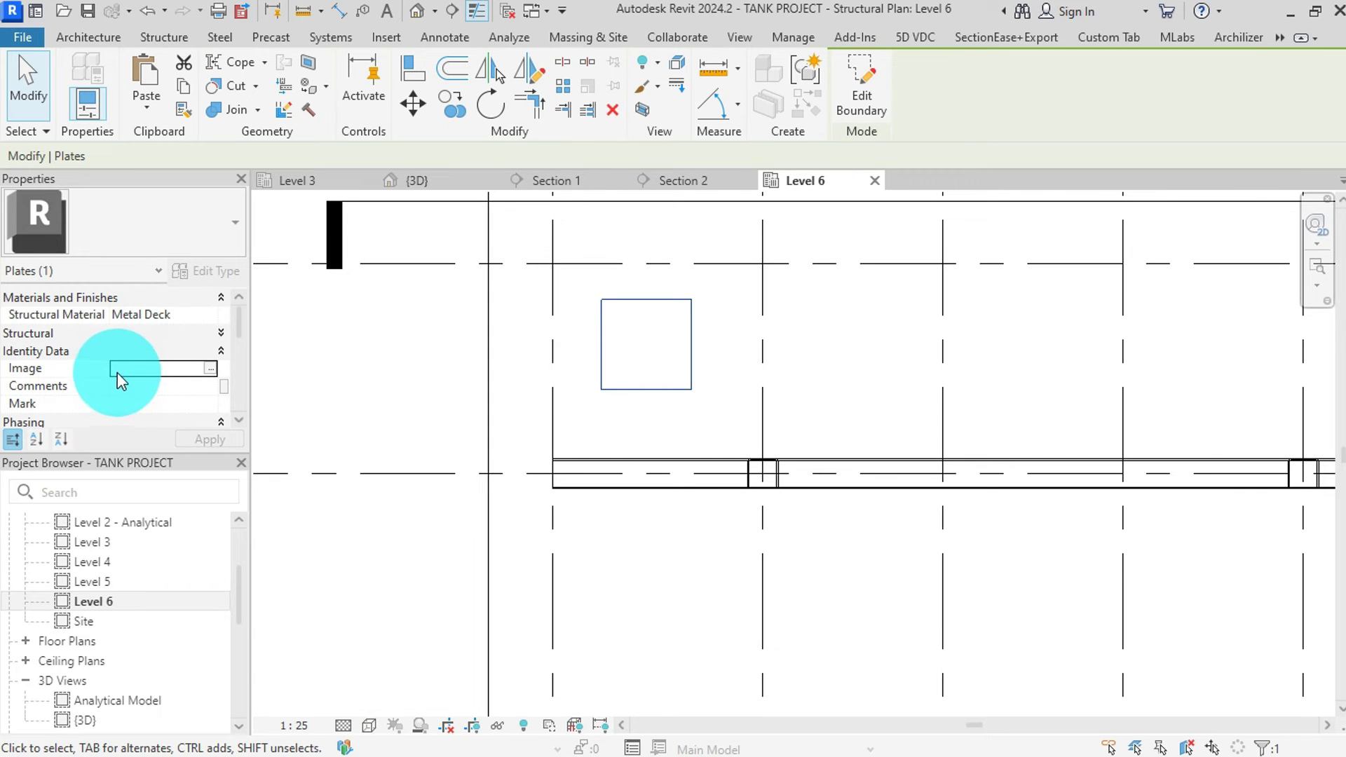
scroll(105, 347, down, 3)
scroll(168, 336, up, 2)
click(219, 316)
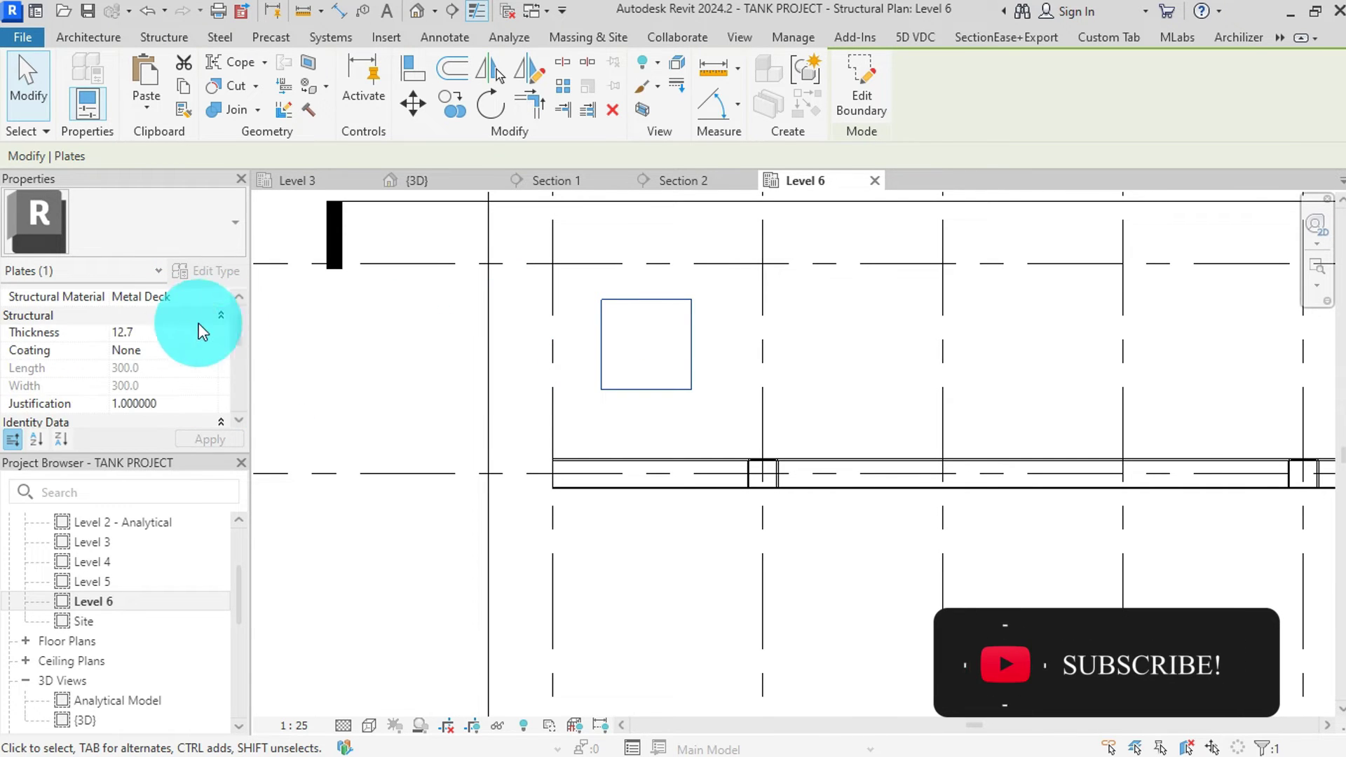
click(155, 333)
text(1)
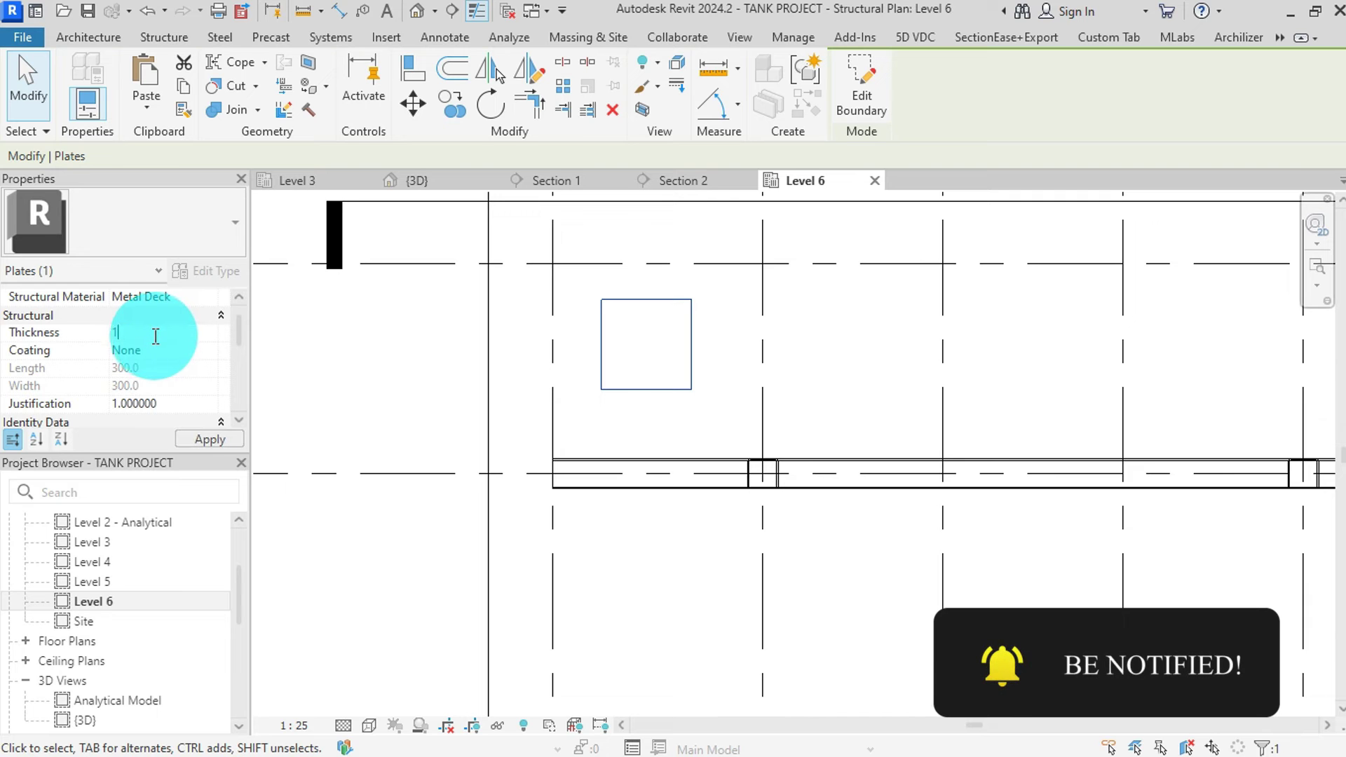
text(0)
click(206, 439)
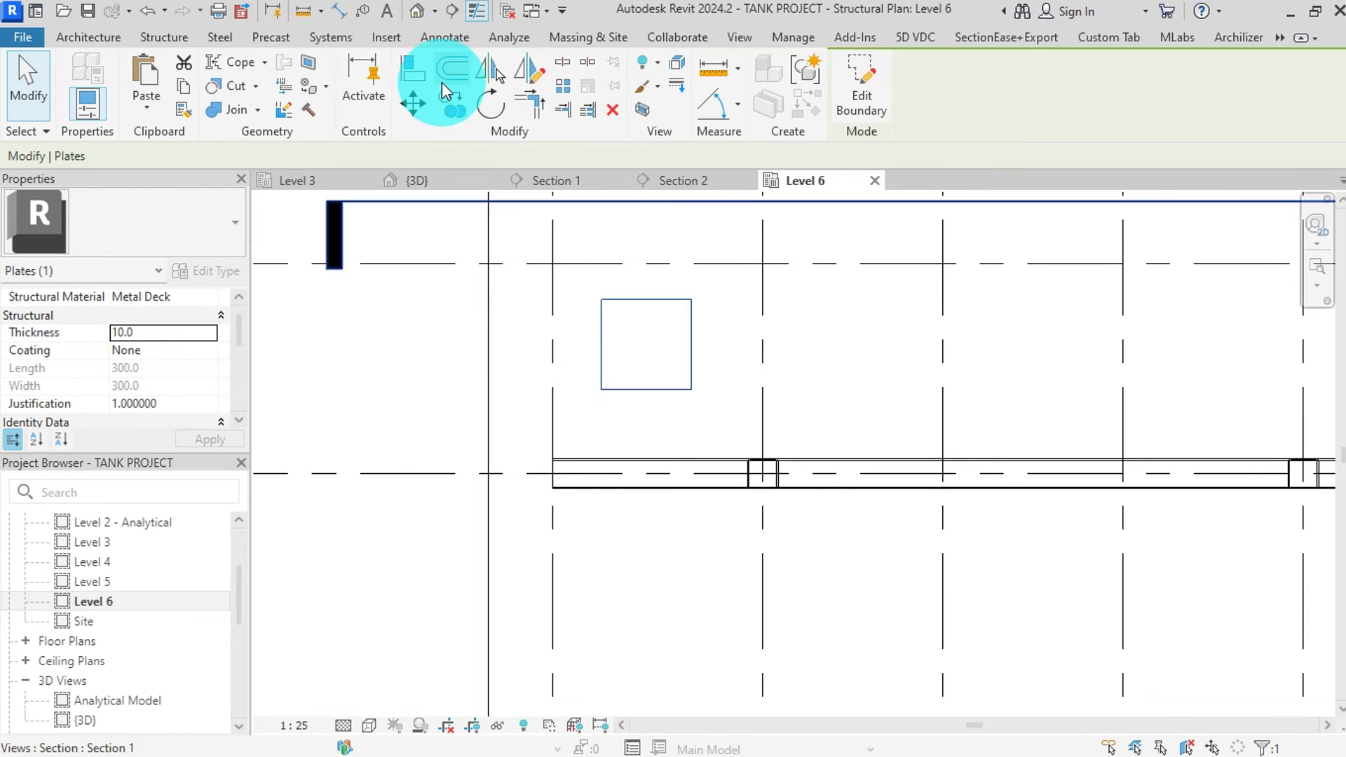
- Move the steel plate by its centre point onto the centre of the column at grids C and 2
click(414, 99)
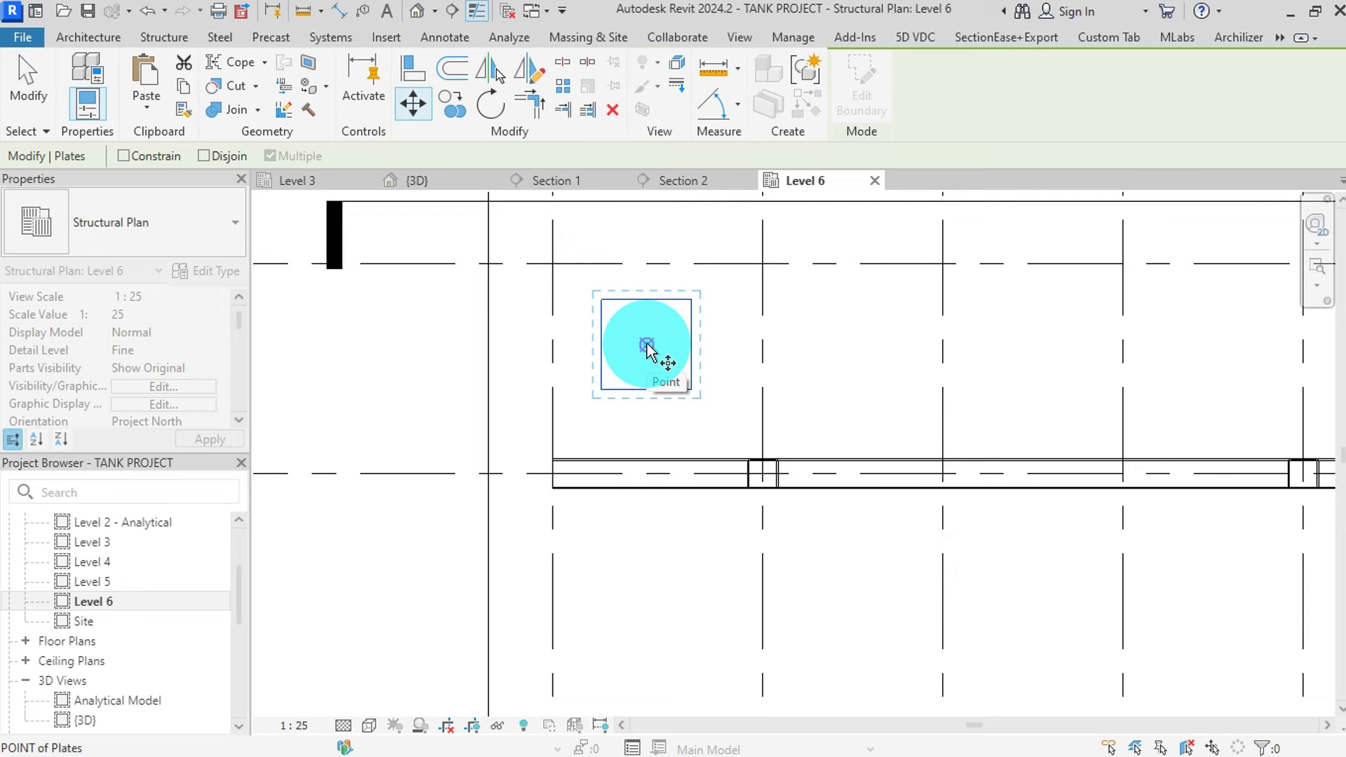
click(646, 348)
scroll(764, 475, up, 4)
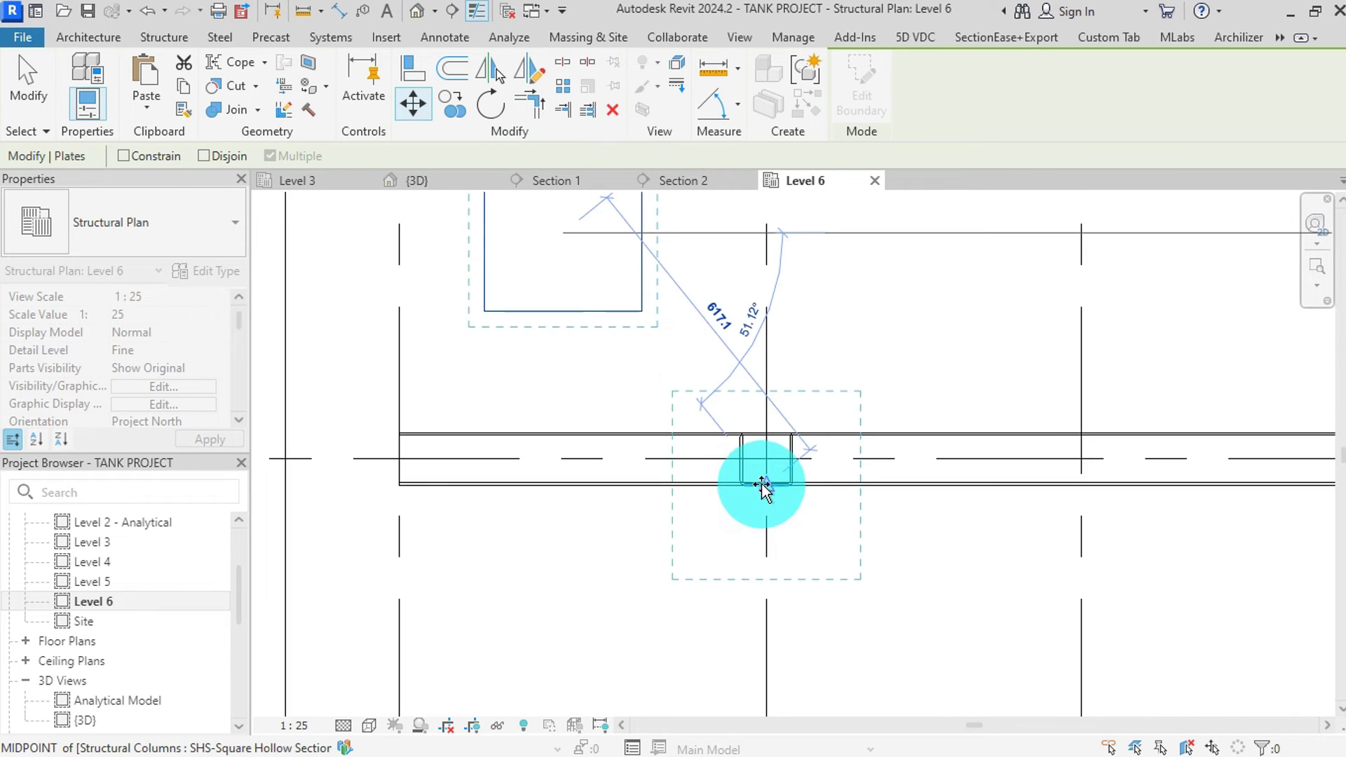
click(771, 442)
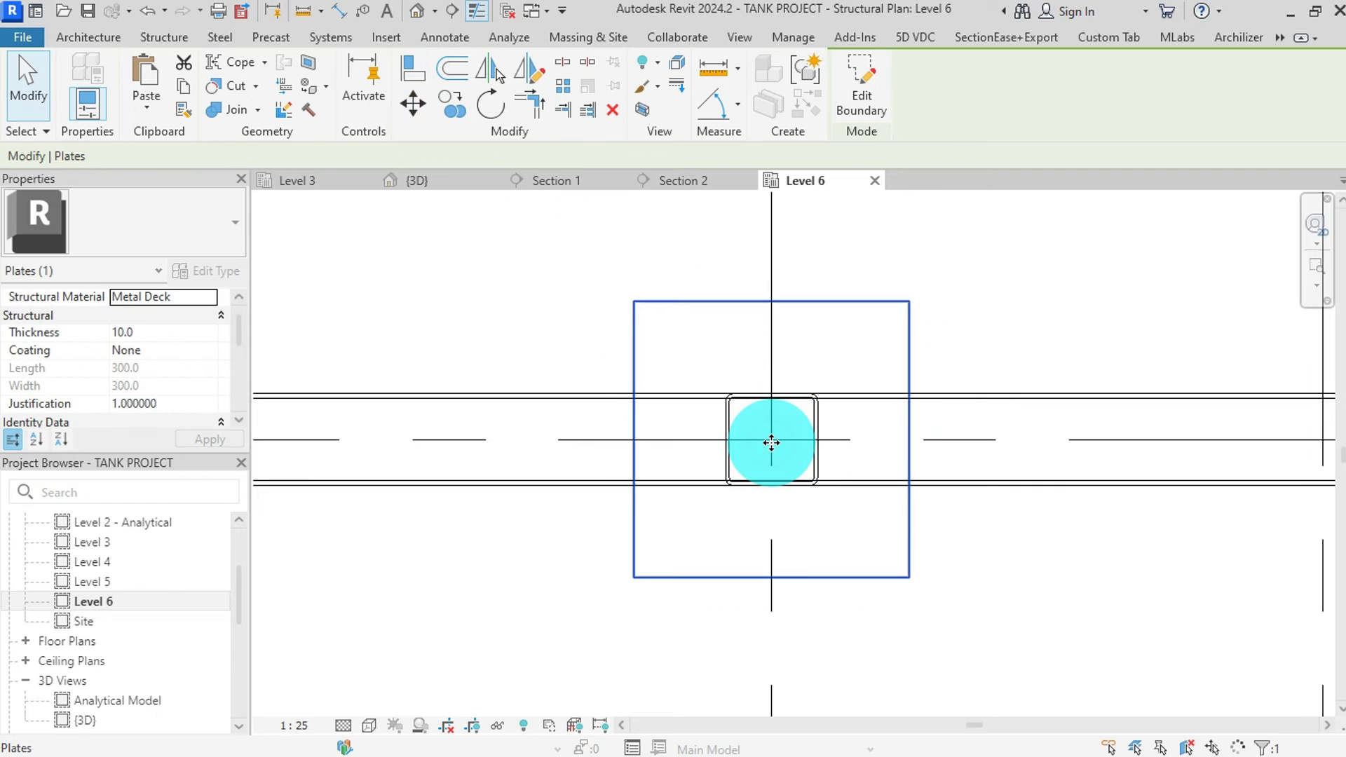
scroll(684, 416, down, 4)
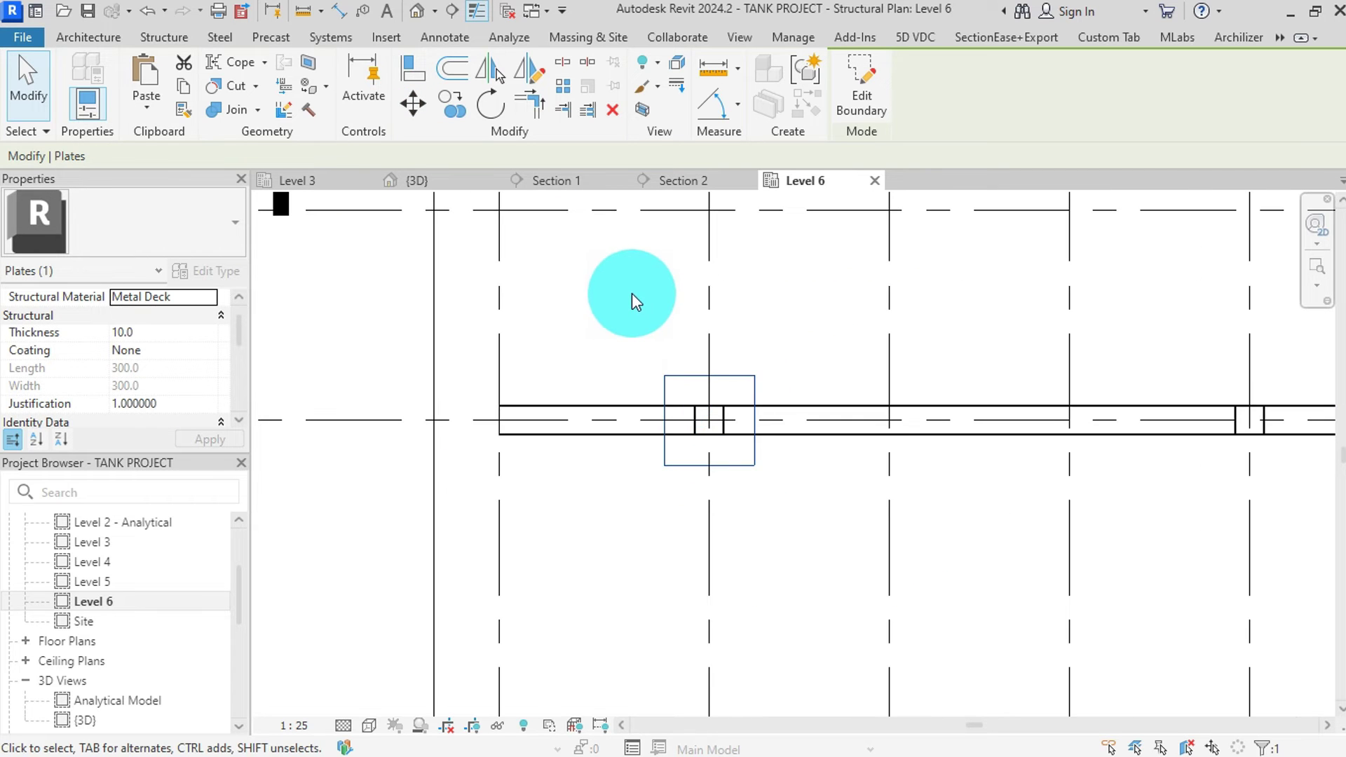
- In Section 1, copy the plate on the grid 2 column 10 mm straight up so the copy rests on the original
click(565, 181)
scroll(786, 388, up, 6)
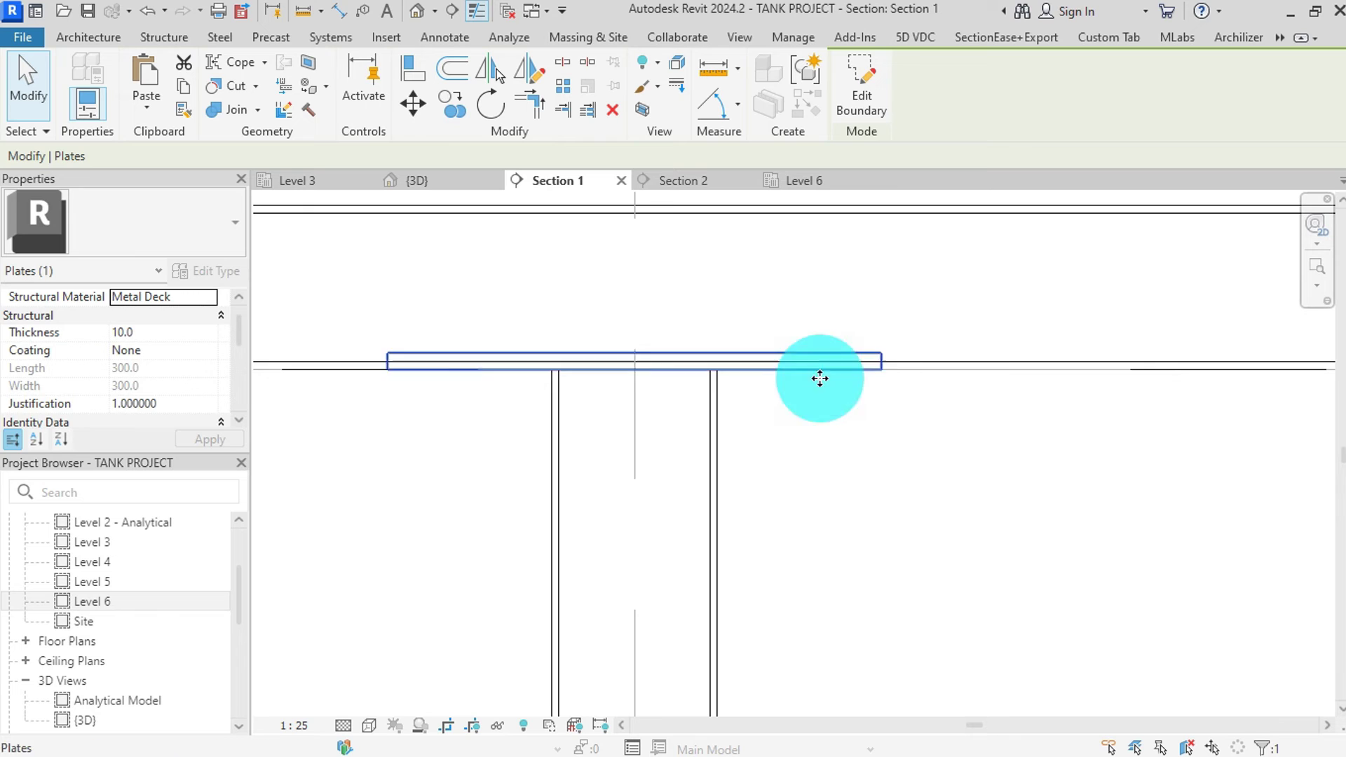
scroll(641, 271, up, 4)
scroll(589, 281, down, 3)
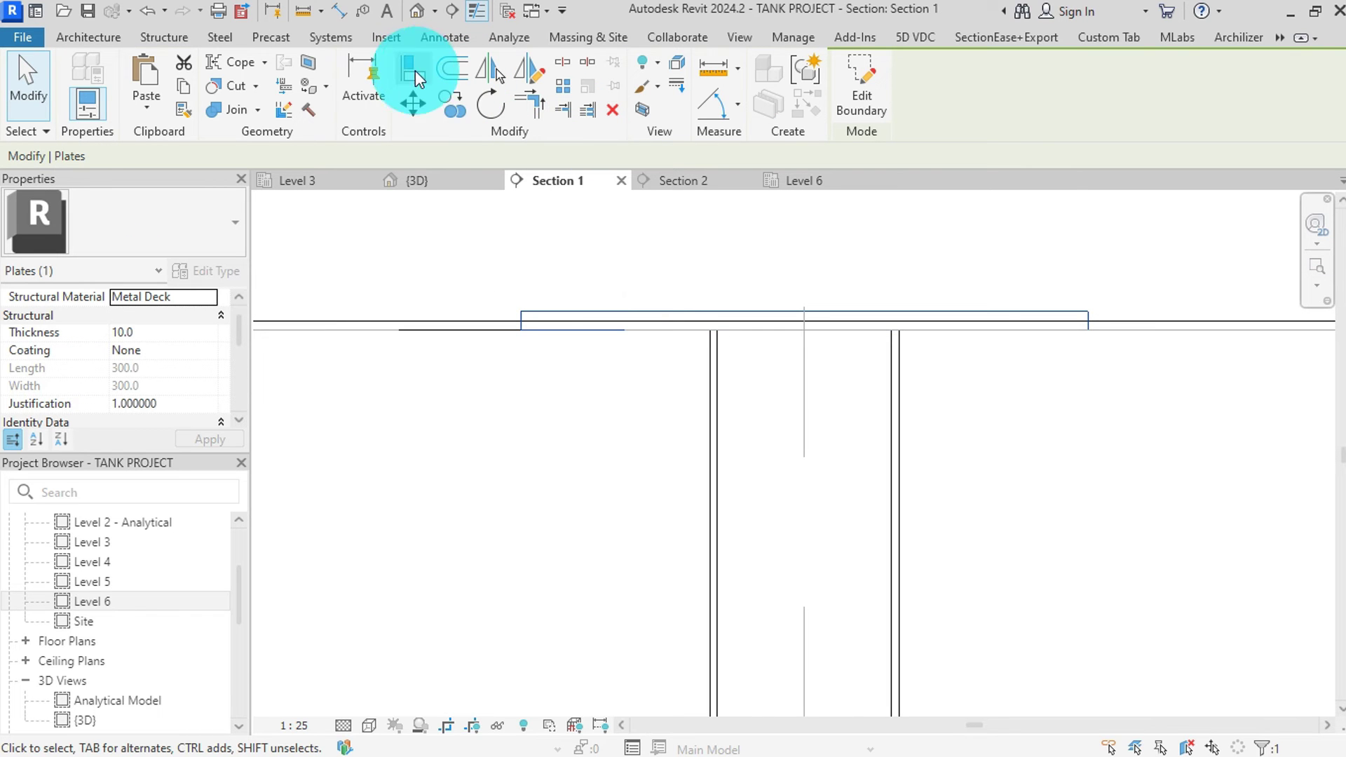
click(449, 104)
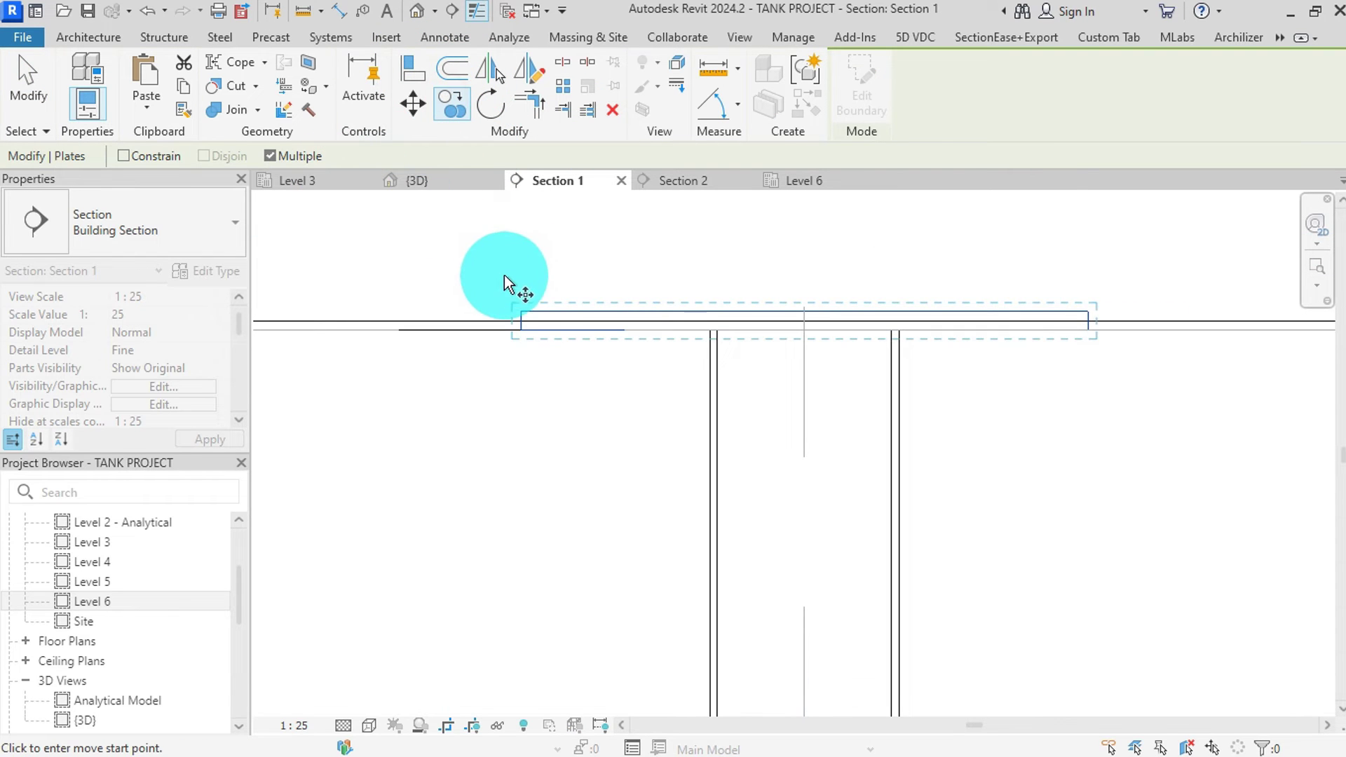
scroll(512, 280, up, 3)
drag(533, 373, 537, 344)
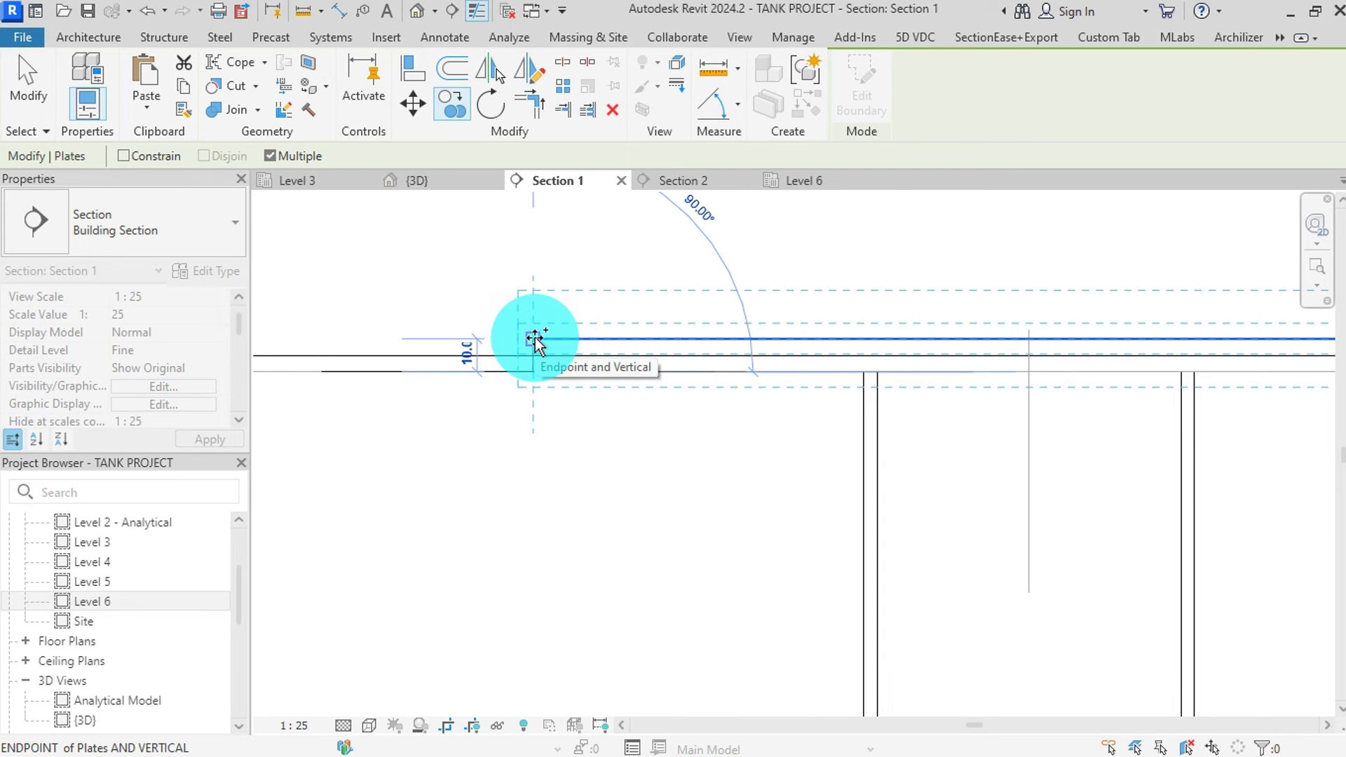
click(534, 339)
key(Escape)
key(Escape)
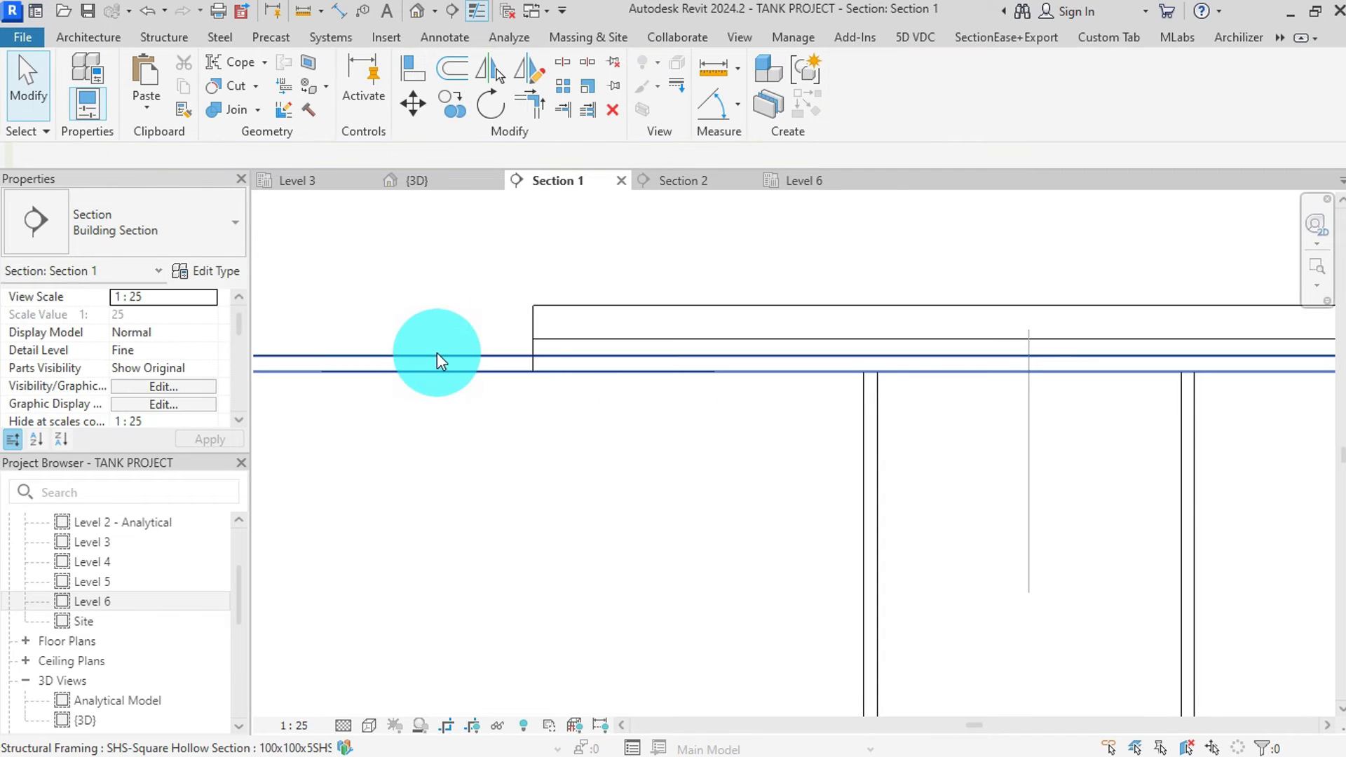
- Set the z Offset Value of the grid C 100x100x5SHS beam to 20 mm
click(437, 356)
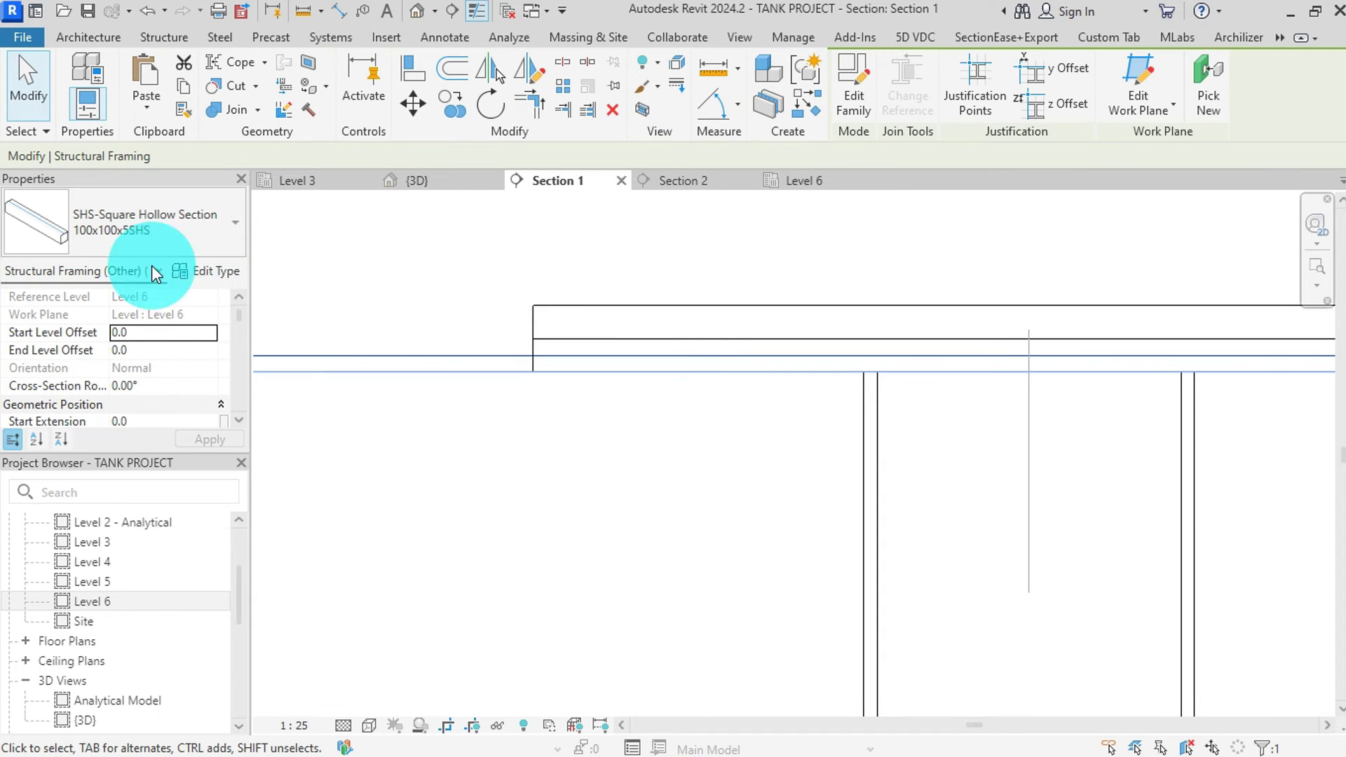
scroll(93, 378, down, 2)
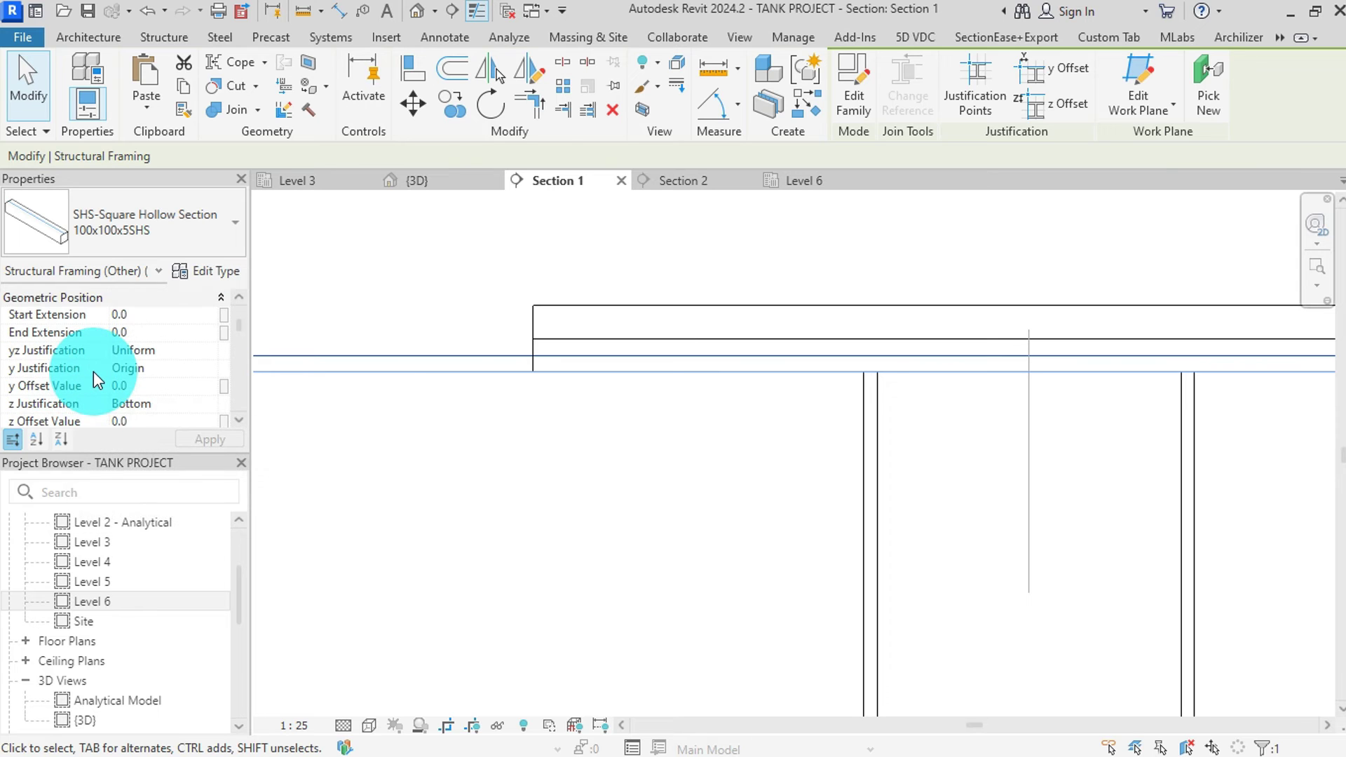
scroll(94, 371, down, 1)
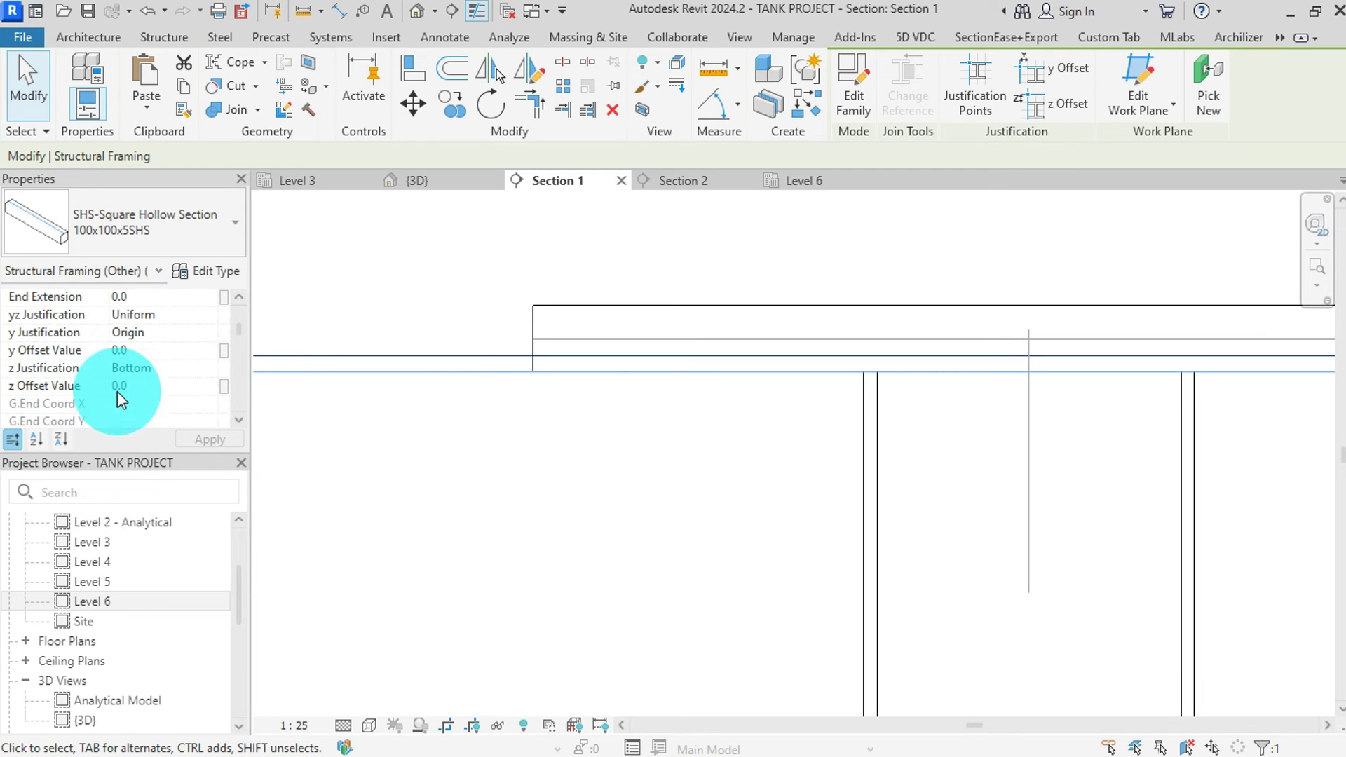
click(148, 387)
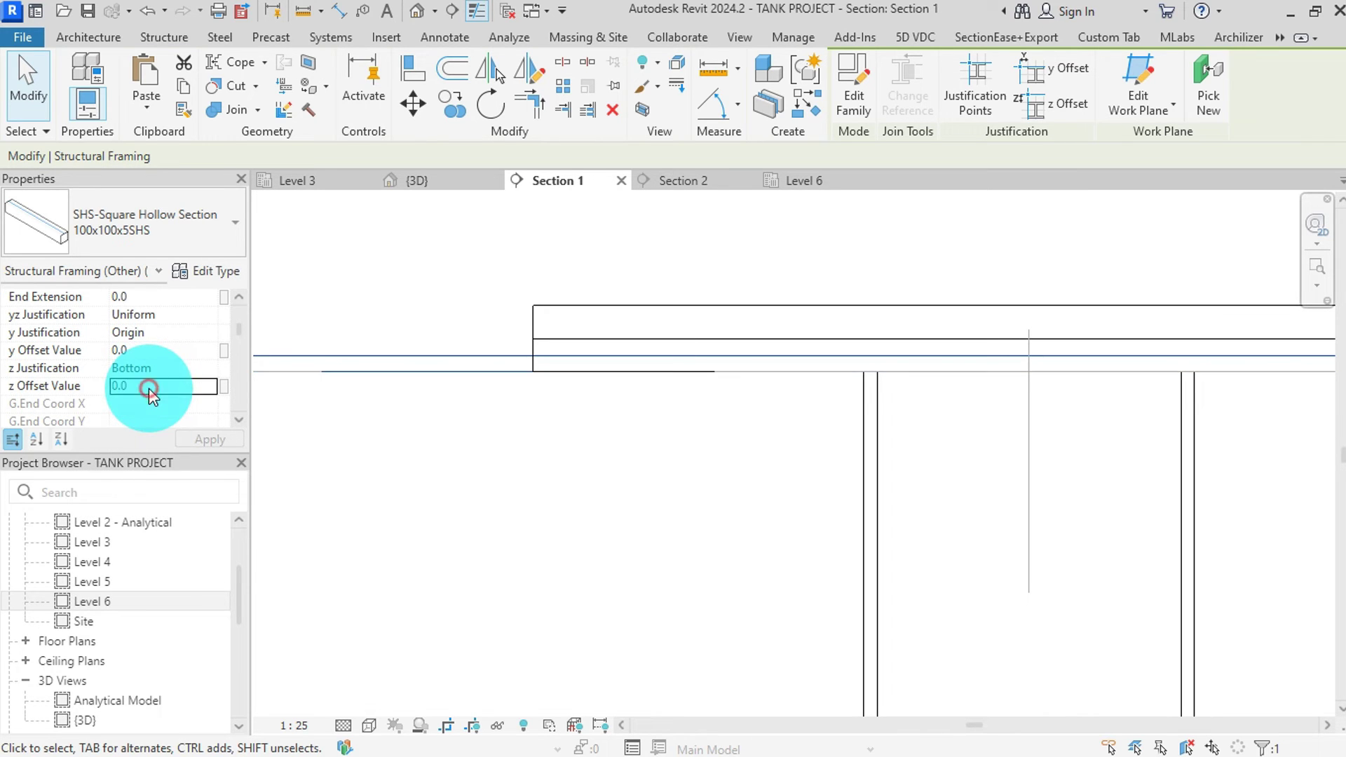
text(20)
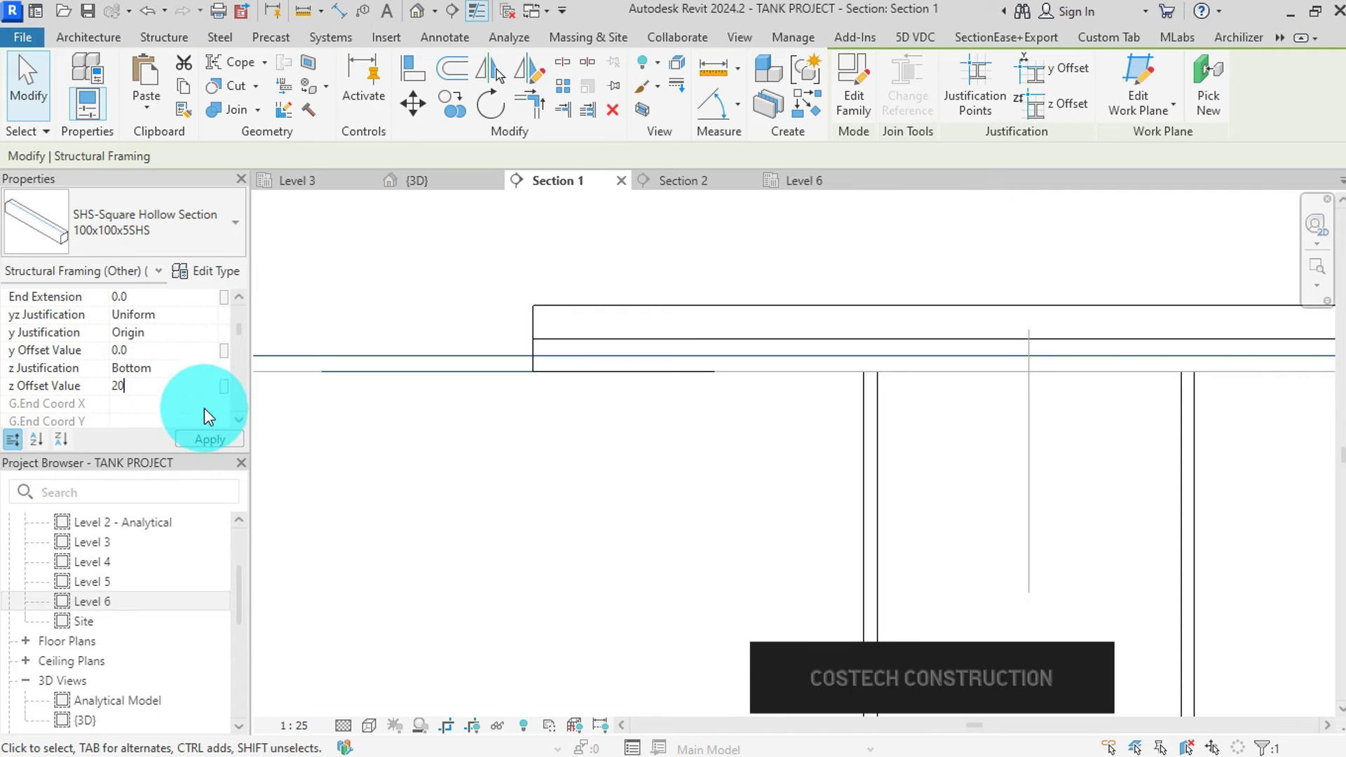
click(209, 439)
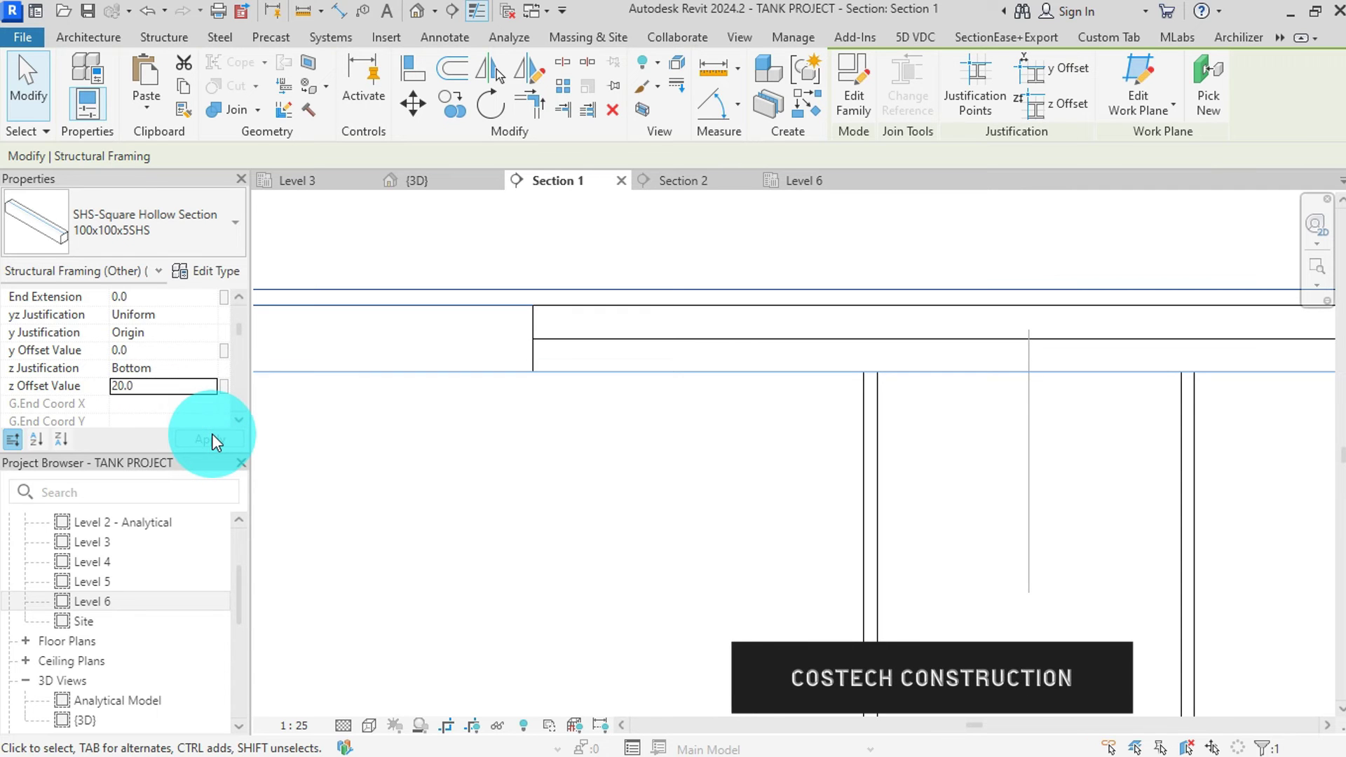
- Copy both stacked plates in Section 1 from the grid 2 column onto the grid 5 column
scroll(496, 309, down, 3)
scroll(636, 469, down, 5)
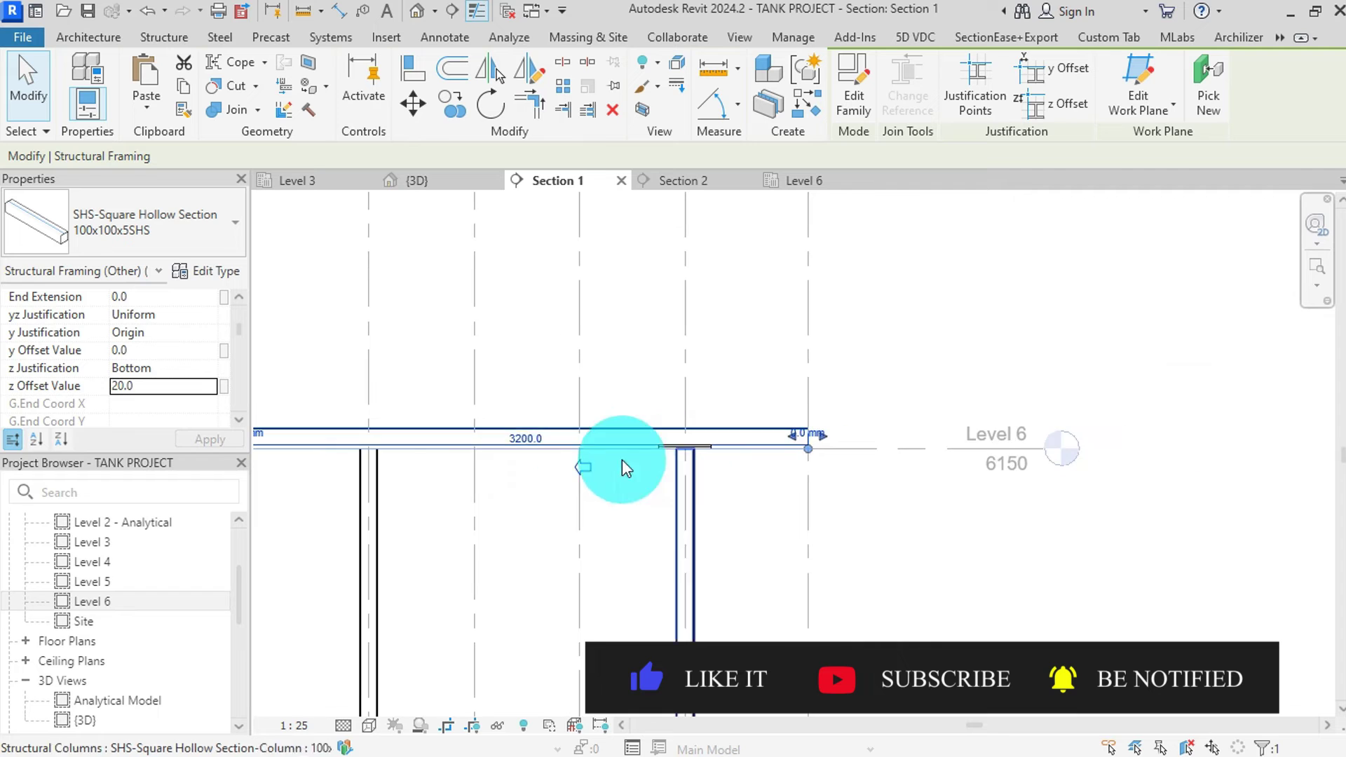
scroll(730, 438, up, 6)
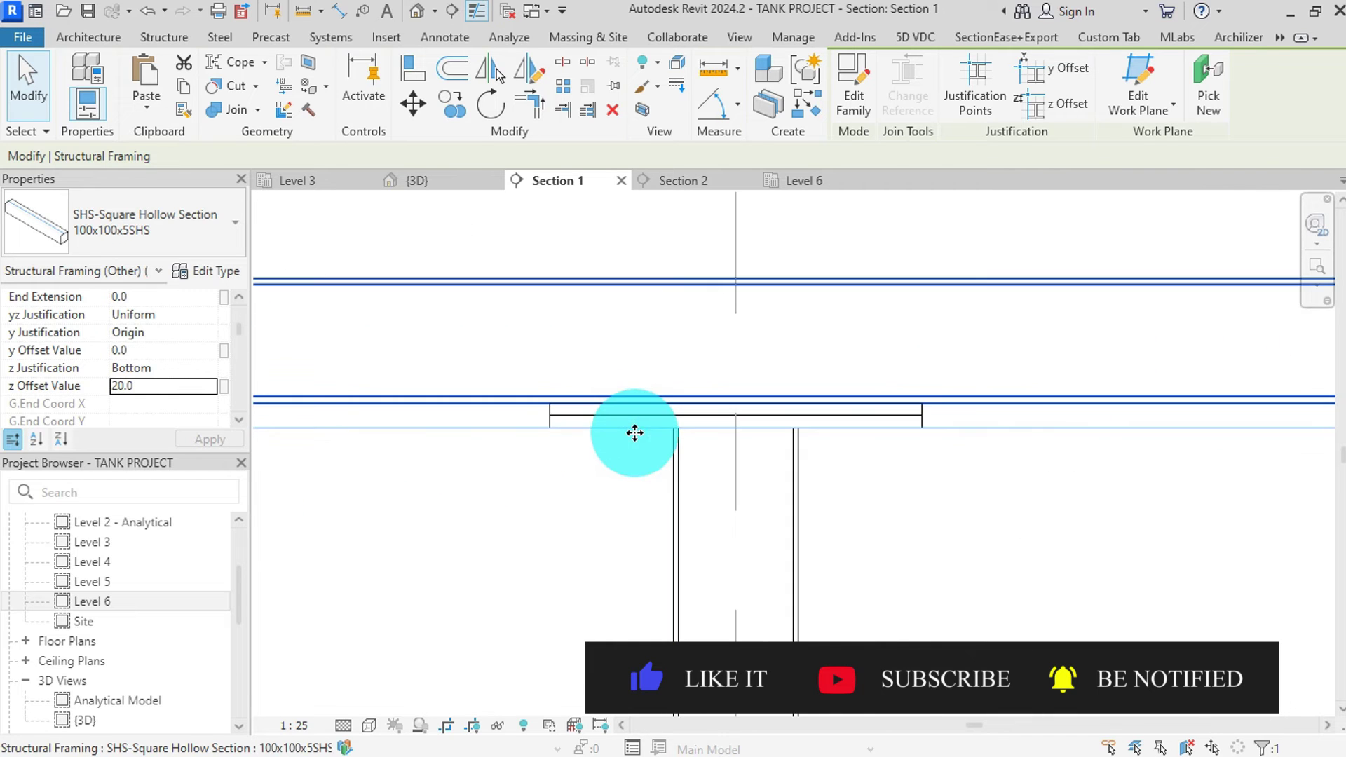
click(635, 434)
scroll(776, 438, down, 4)
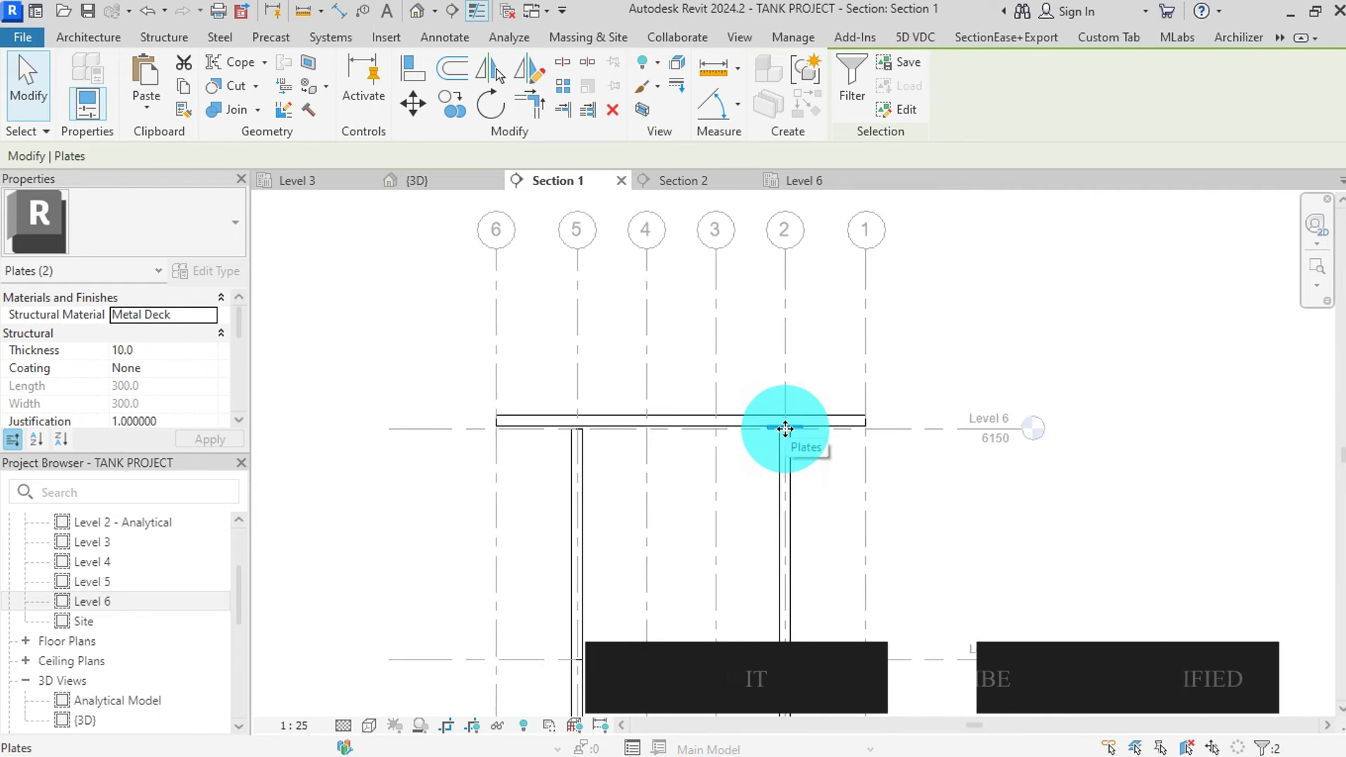
scroll(785, 428, up, 4)
scroll(783, 427, up, 3)
click(451, 104)
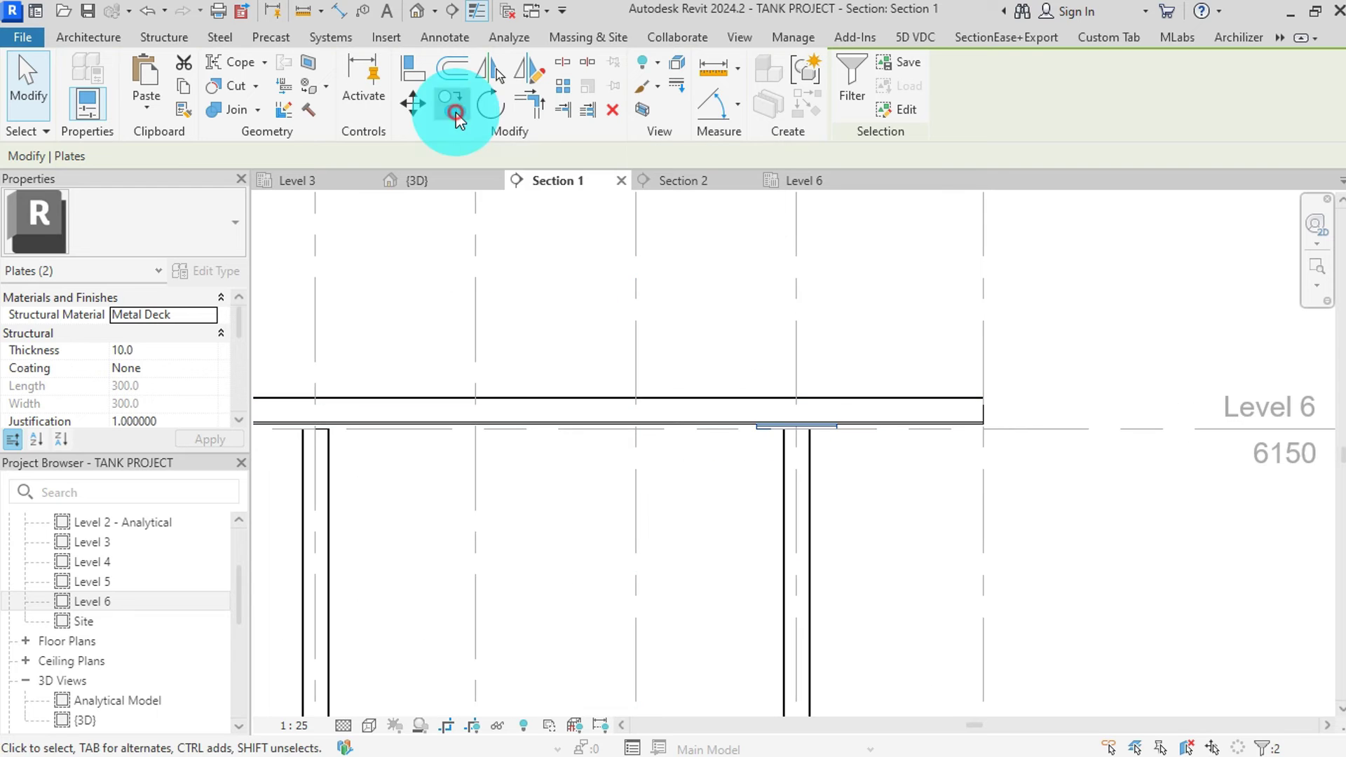
click(793, 429)
scroll(795, 407, up, 2)
scroll(806, 267, down, 4)
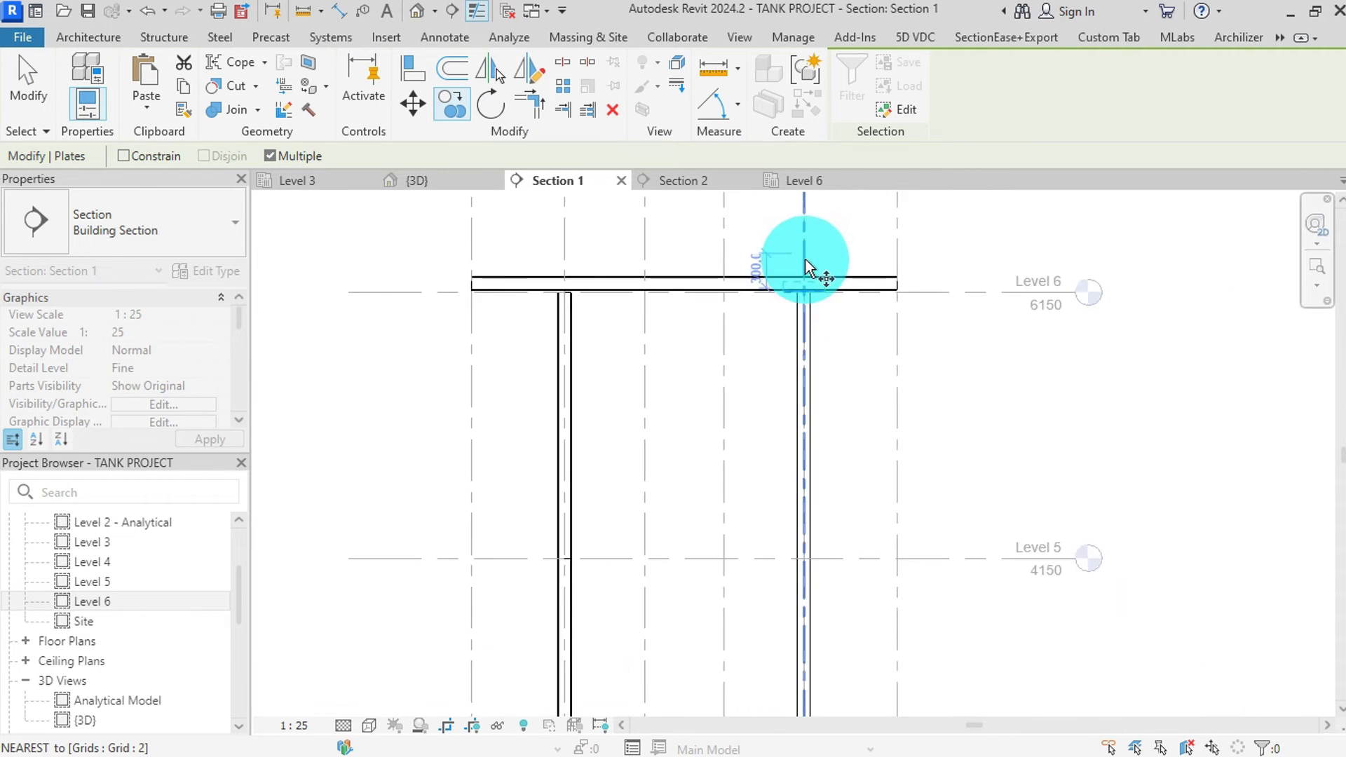
scroll(776, 550, up, 2)
scroll(871, 484, up, 3)
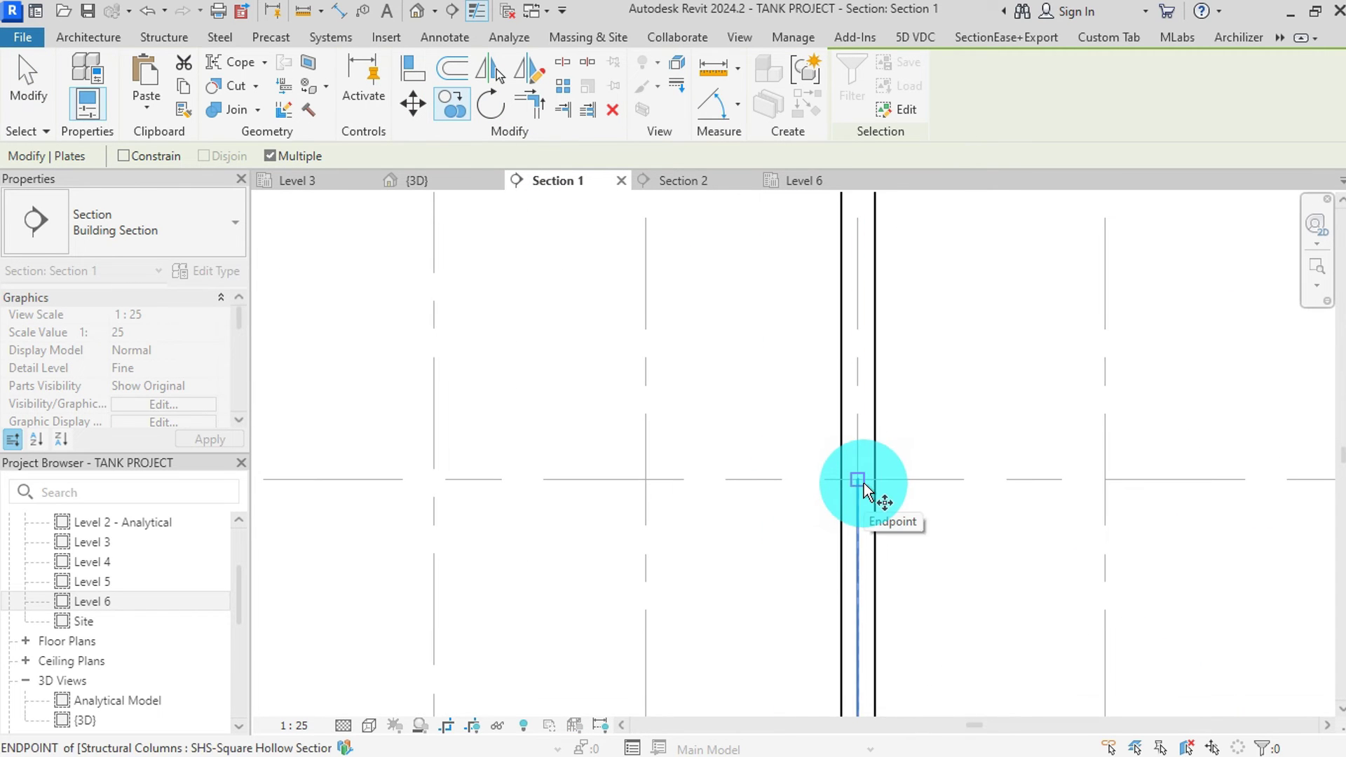
scroll(870, 483, down, 2)
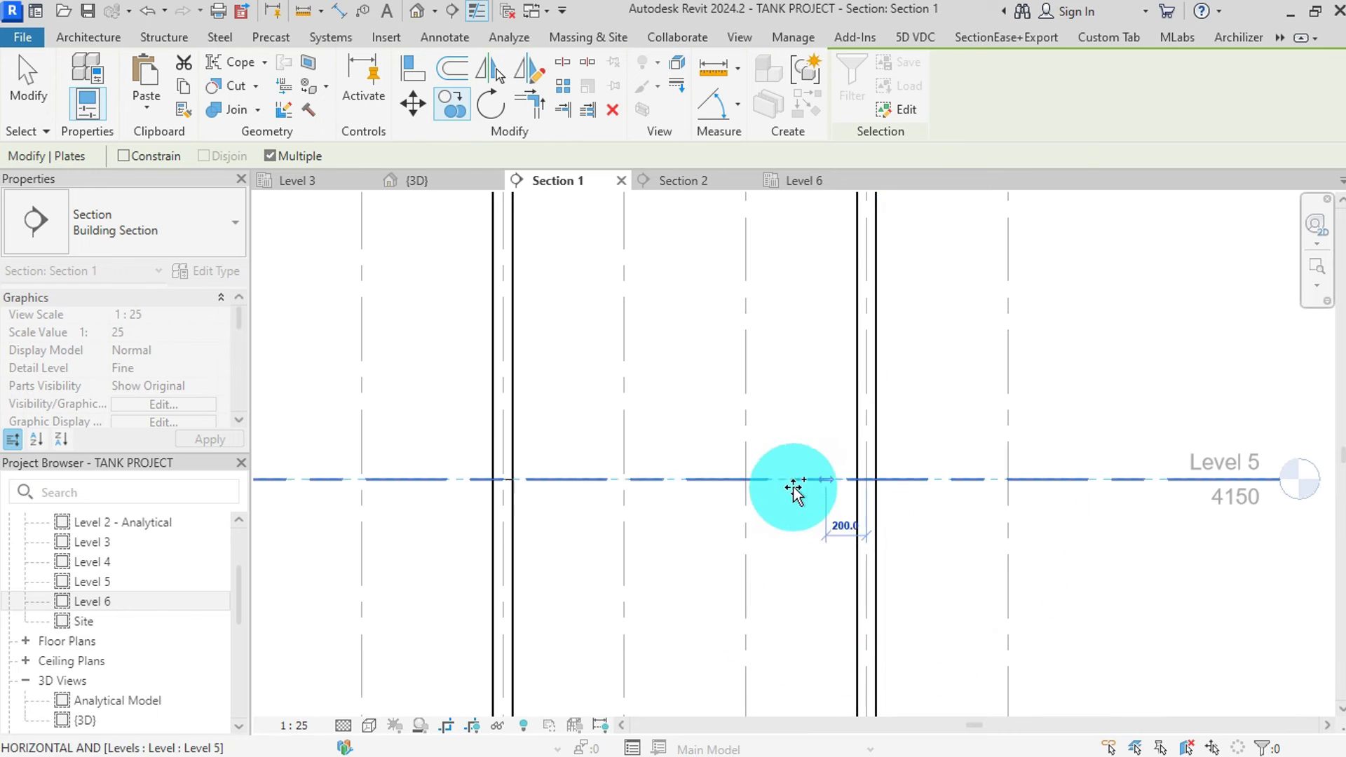
click(502, 481)
scroll(547, 522, down, 3)
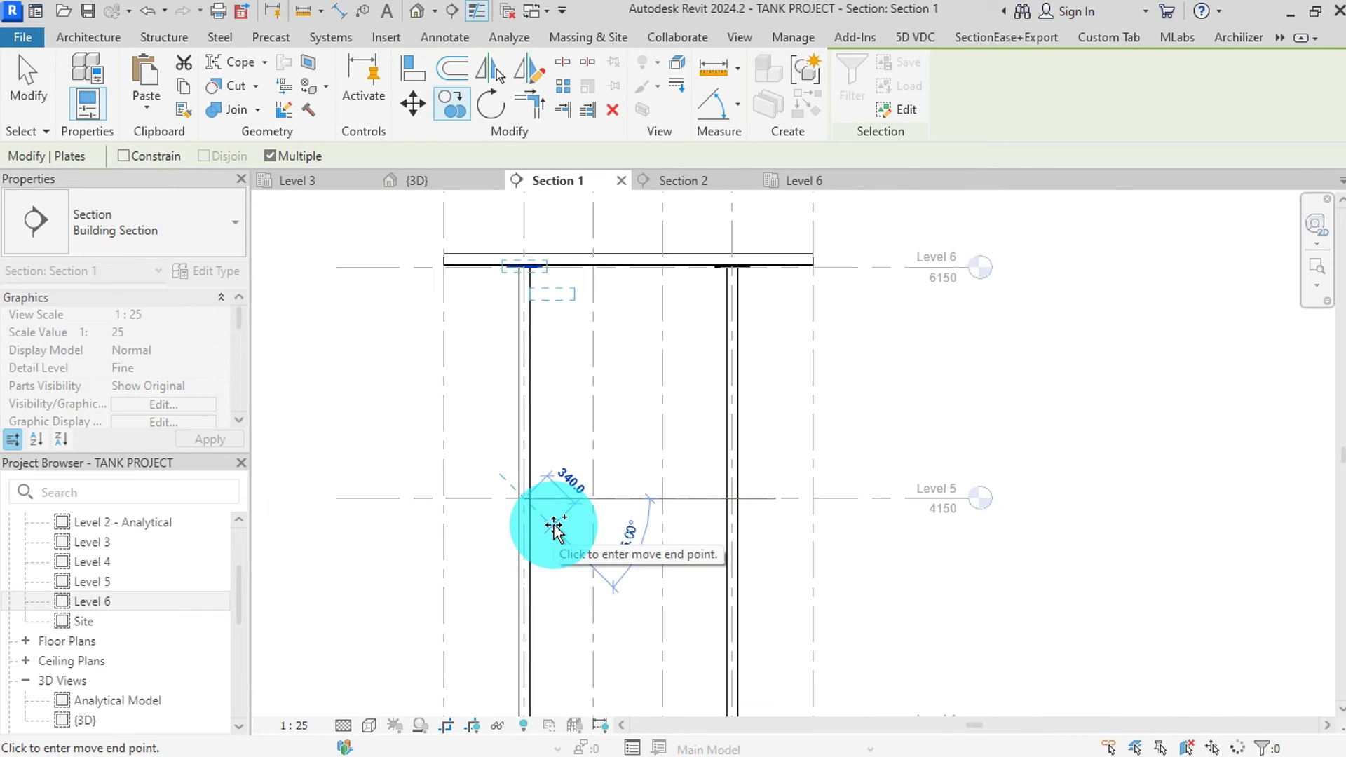
key(Escape)
- In the Level 6 plan, copy the four plates from grid C onto the two columns along grid B
click(797, 180)
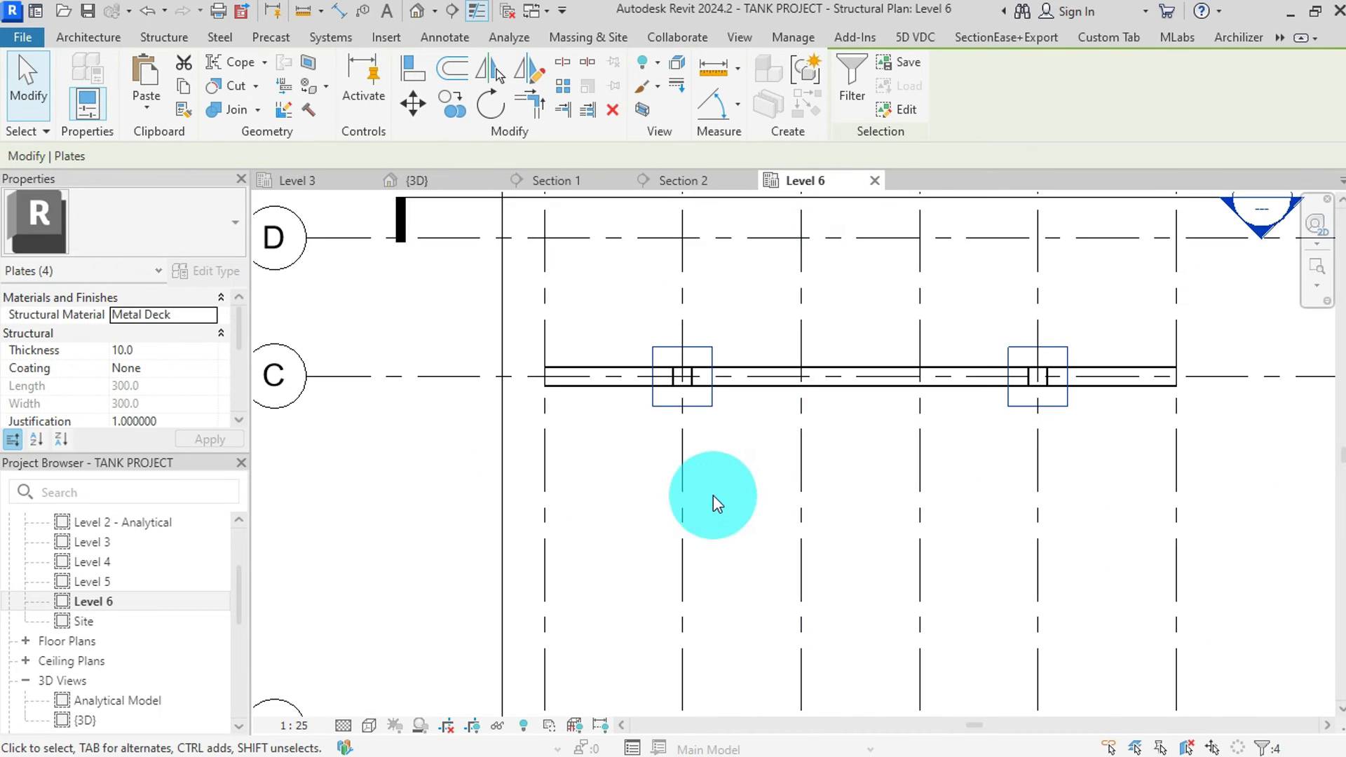
scroll(698, 496, down, 2)
scroll(813, 427, down, 1)
scroll(742, 455, up, 2)
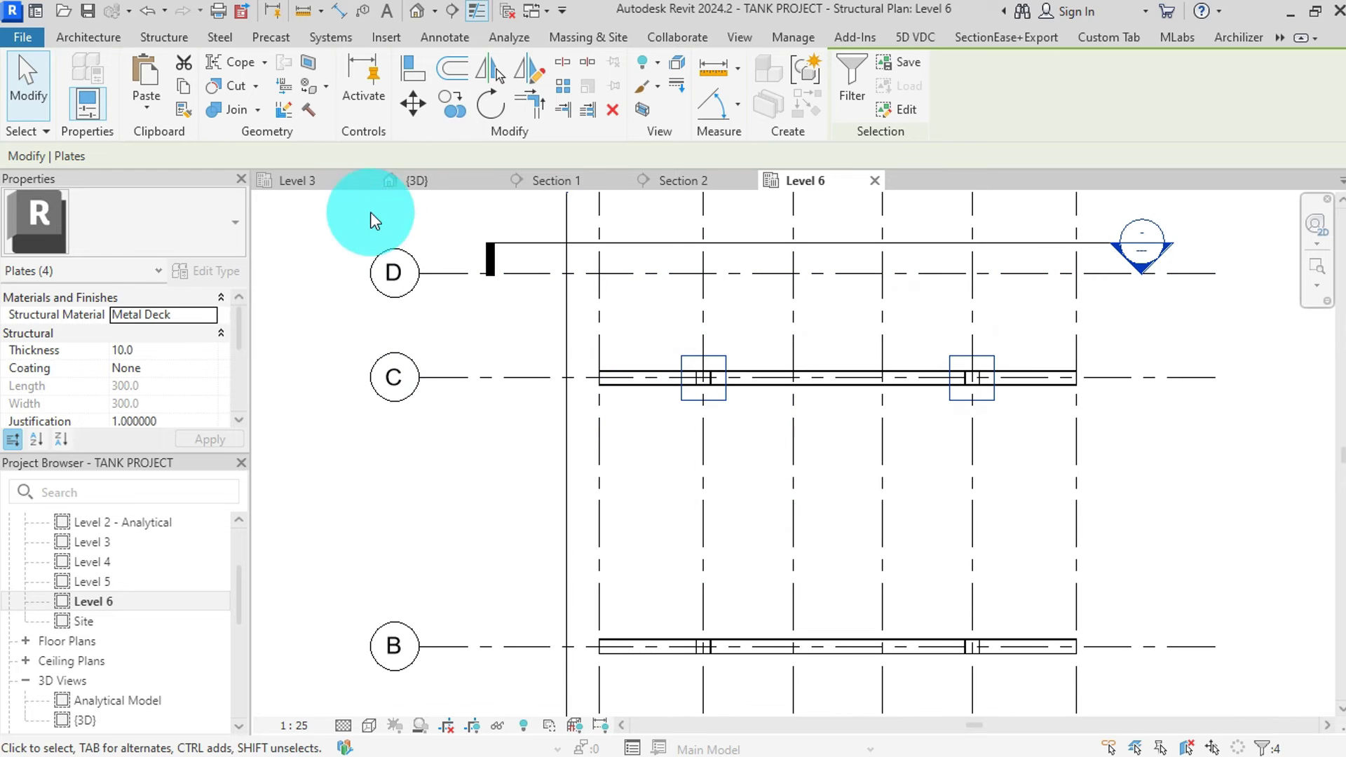
click(451, 104)
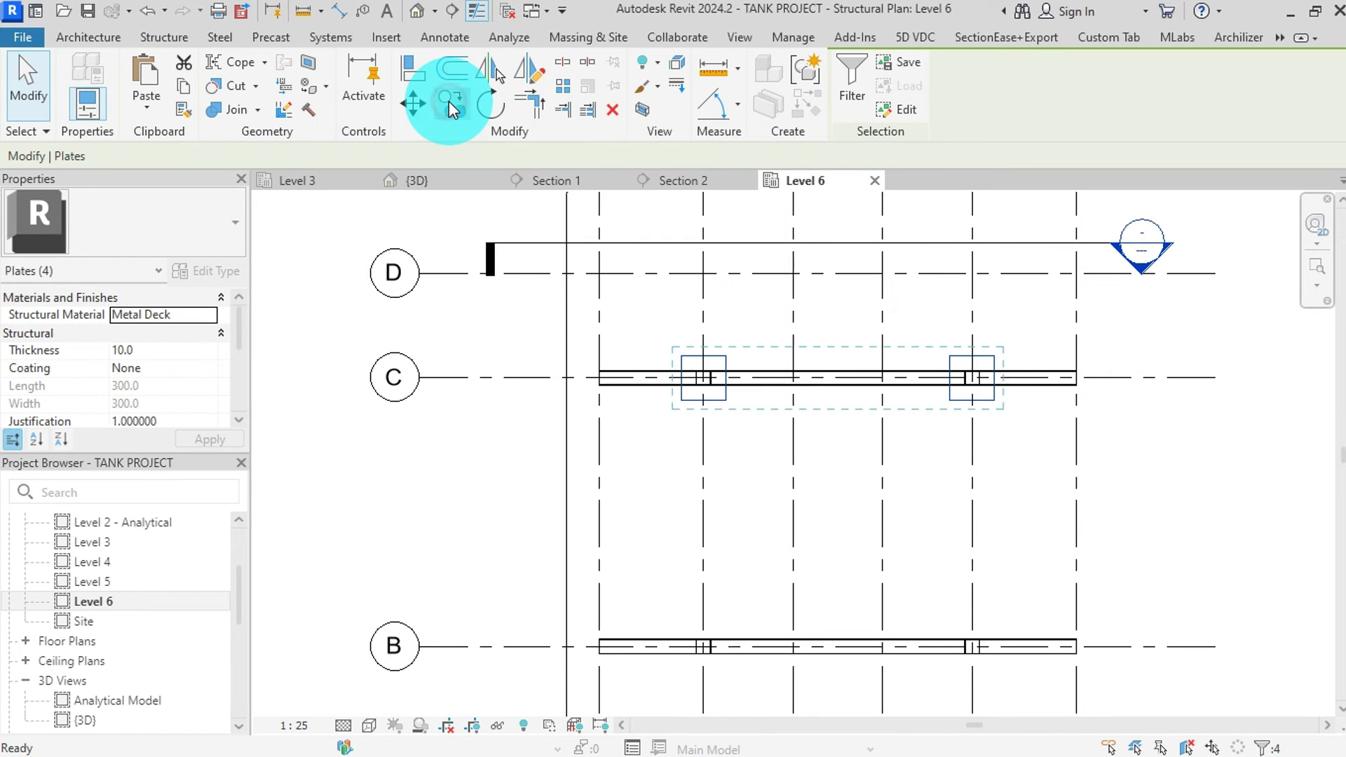
click(794, 379)
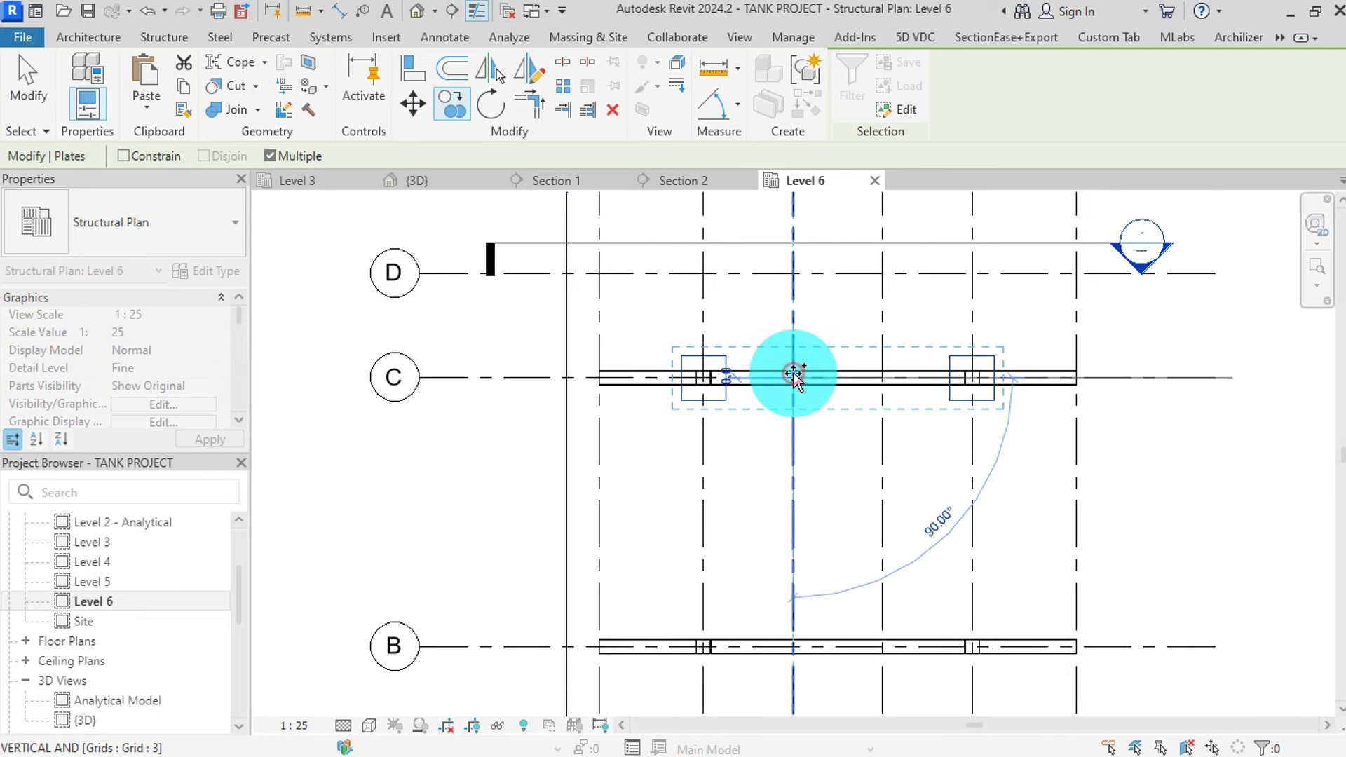
click(796, 646)
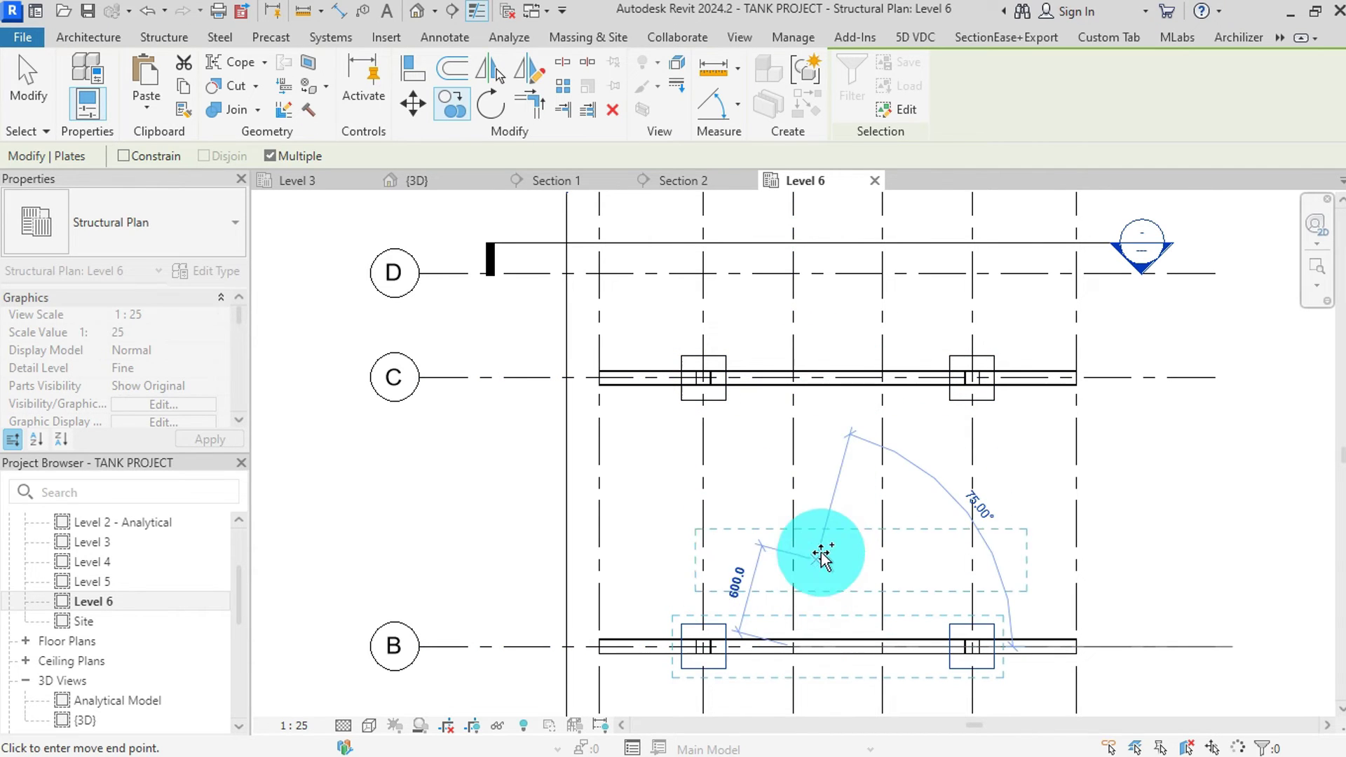
key(Escape)
key(Escape)
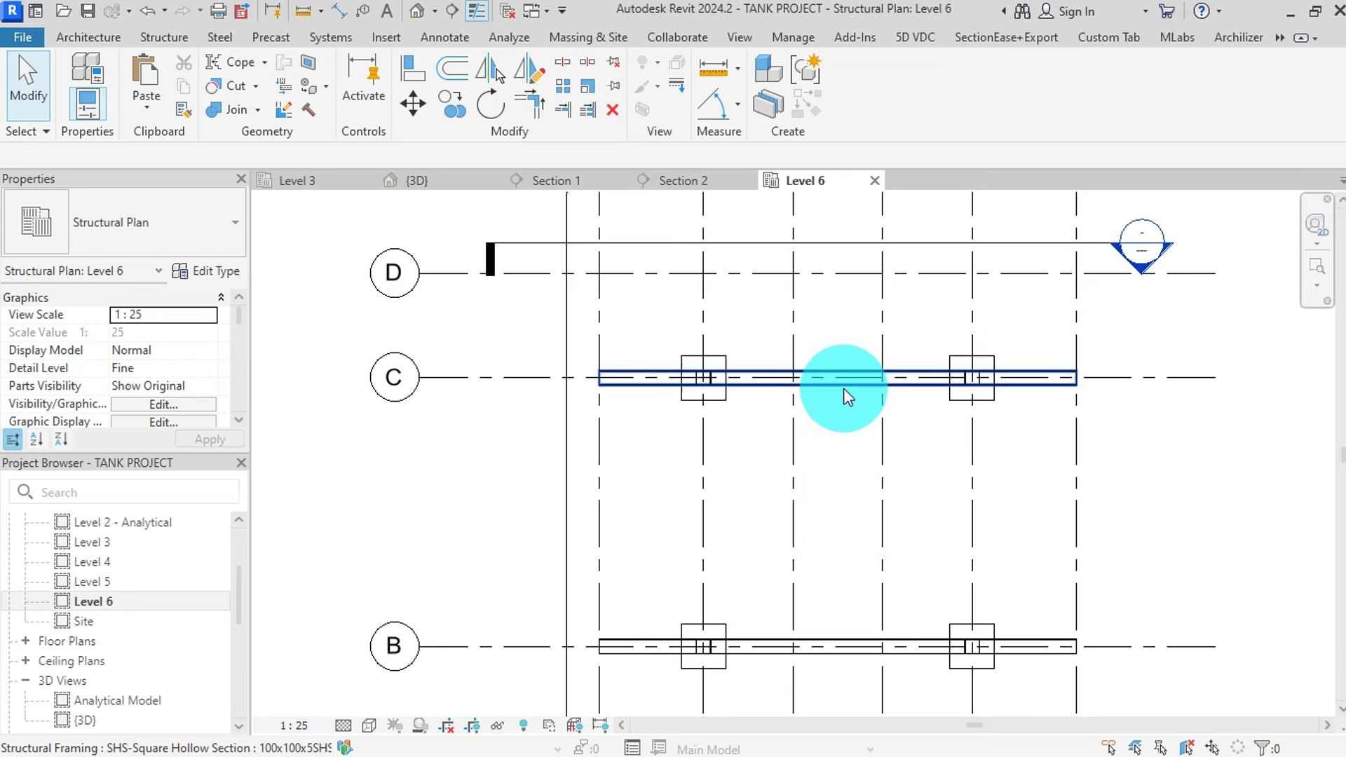
- Set the z Offset Value of the grid B 100x100x5SHS beam to 20 mm, matching the grid C beam
click(845, 383)
scroll(78, 365, down, 6)
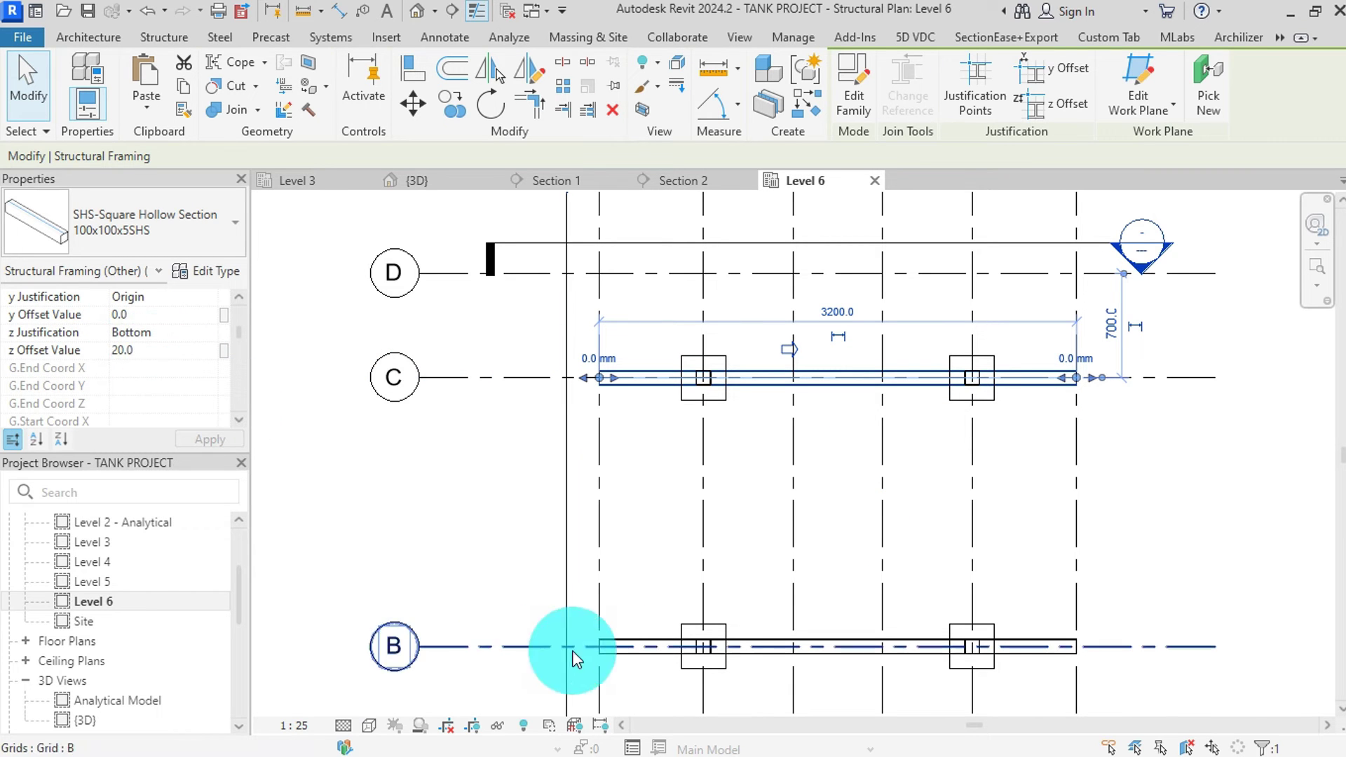
click(640, 641)
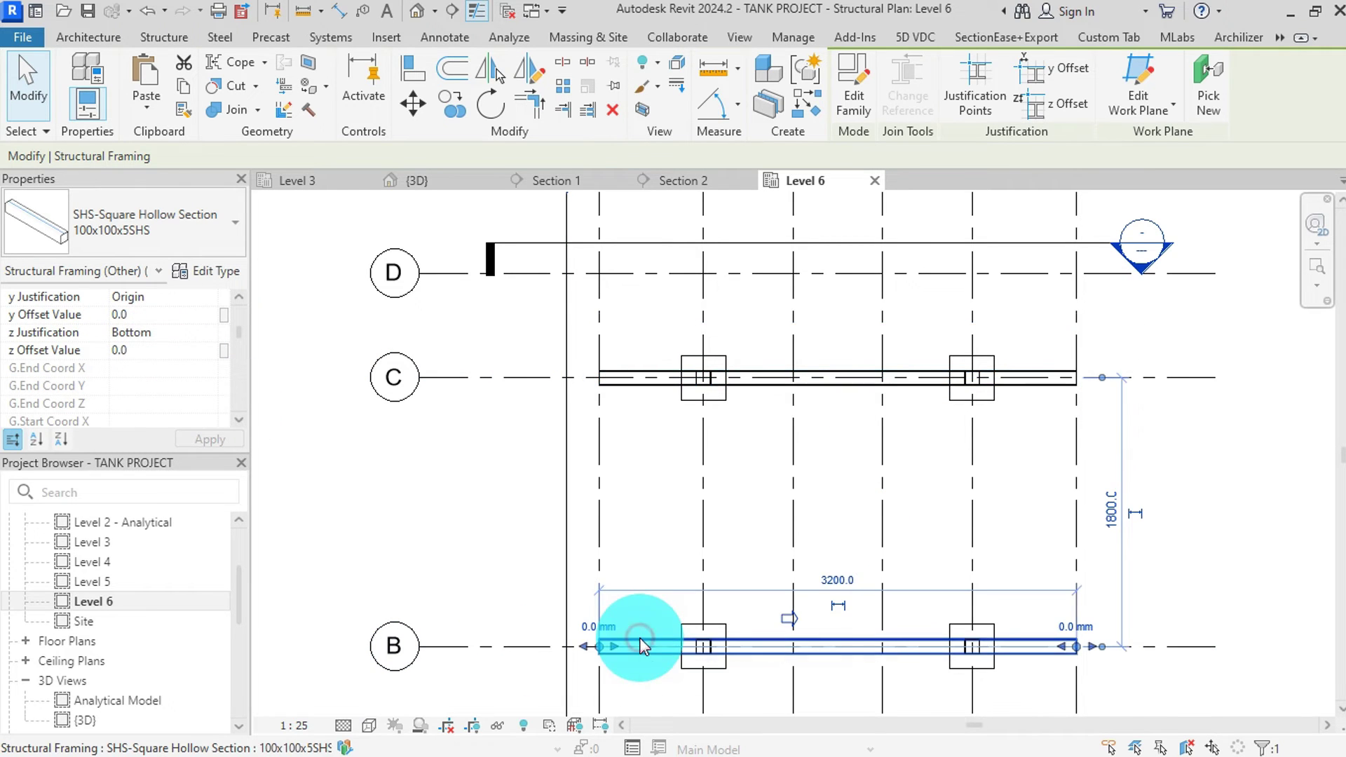
click(162, 349)
text(20)
click(232, 441)
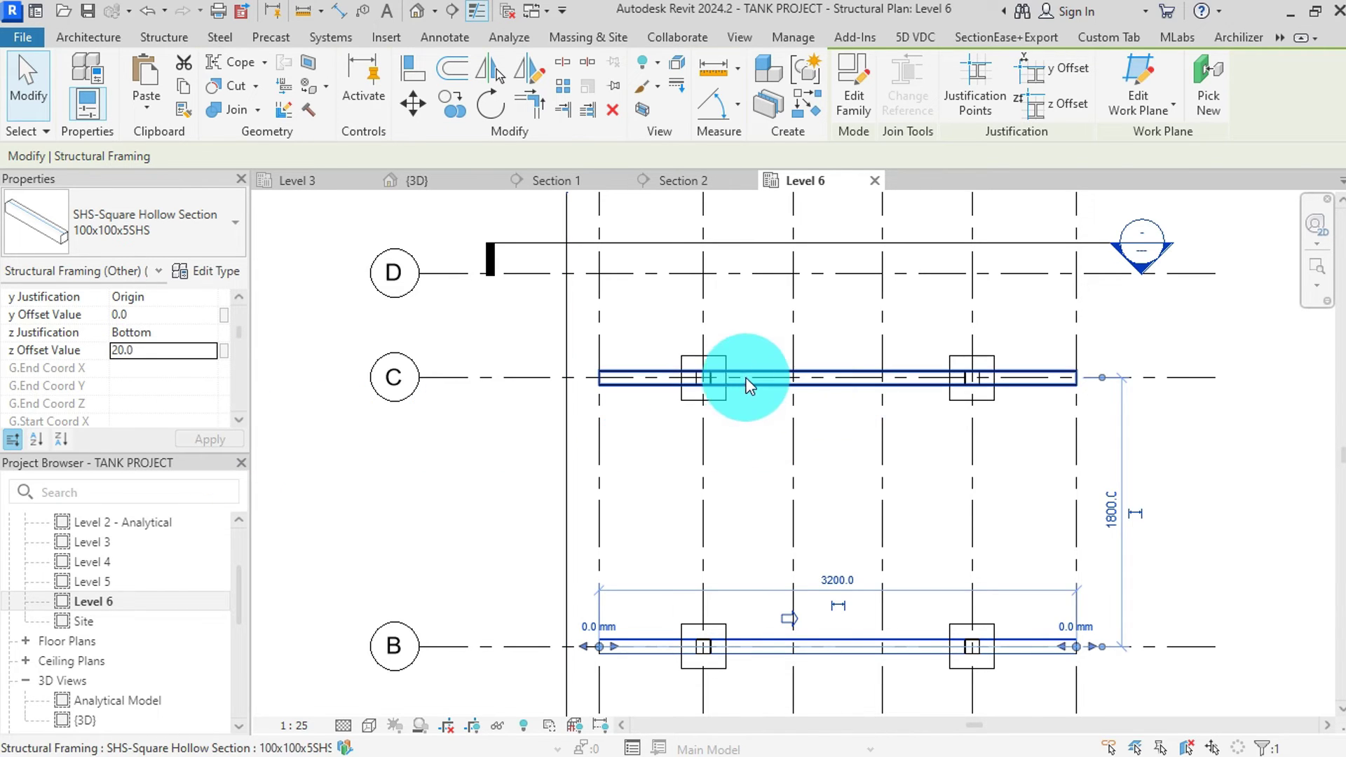
- Examine how the stacked plates sit between the columns and beams in Section 2 and in 3D, and return to the Level 6 plan
click(704, 363)
scroll(141, 386, up, 5)
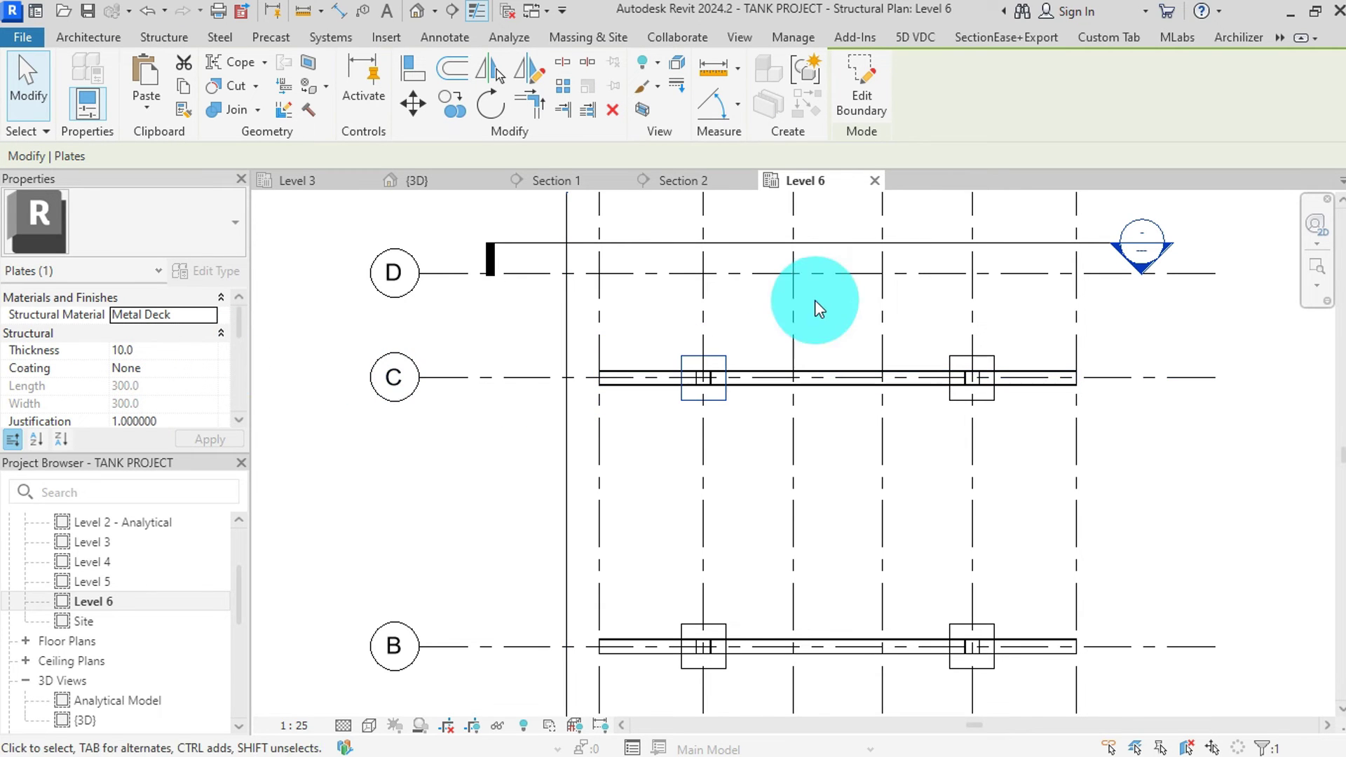
click(679, 180)
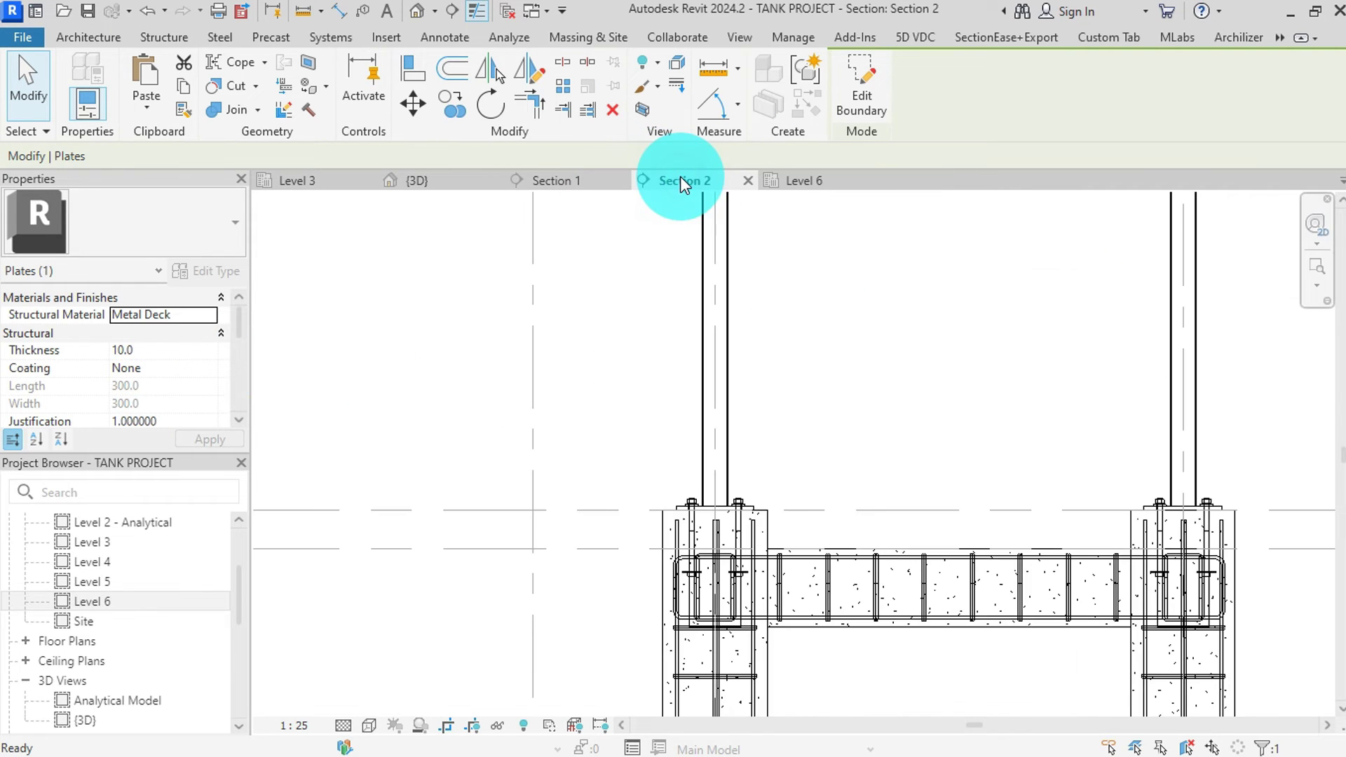
scroll(711, 510, down, 3)
scroll(776, 312, up, 5)
scroll(853, 339, up, 3)
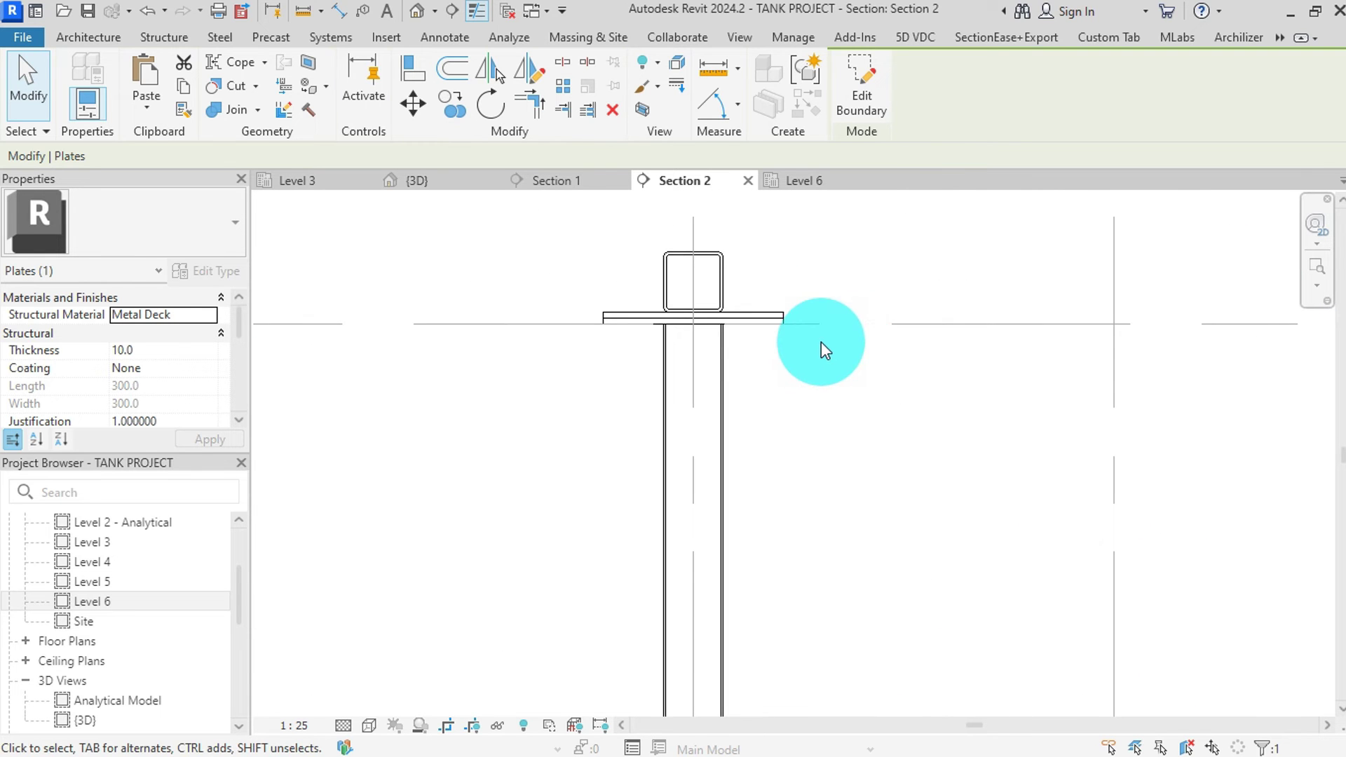
scroll(686, 316, up, 3)
scroll(624, 292, up, 4)
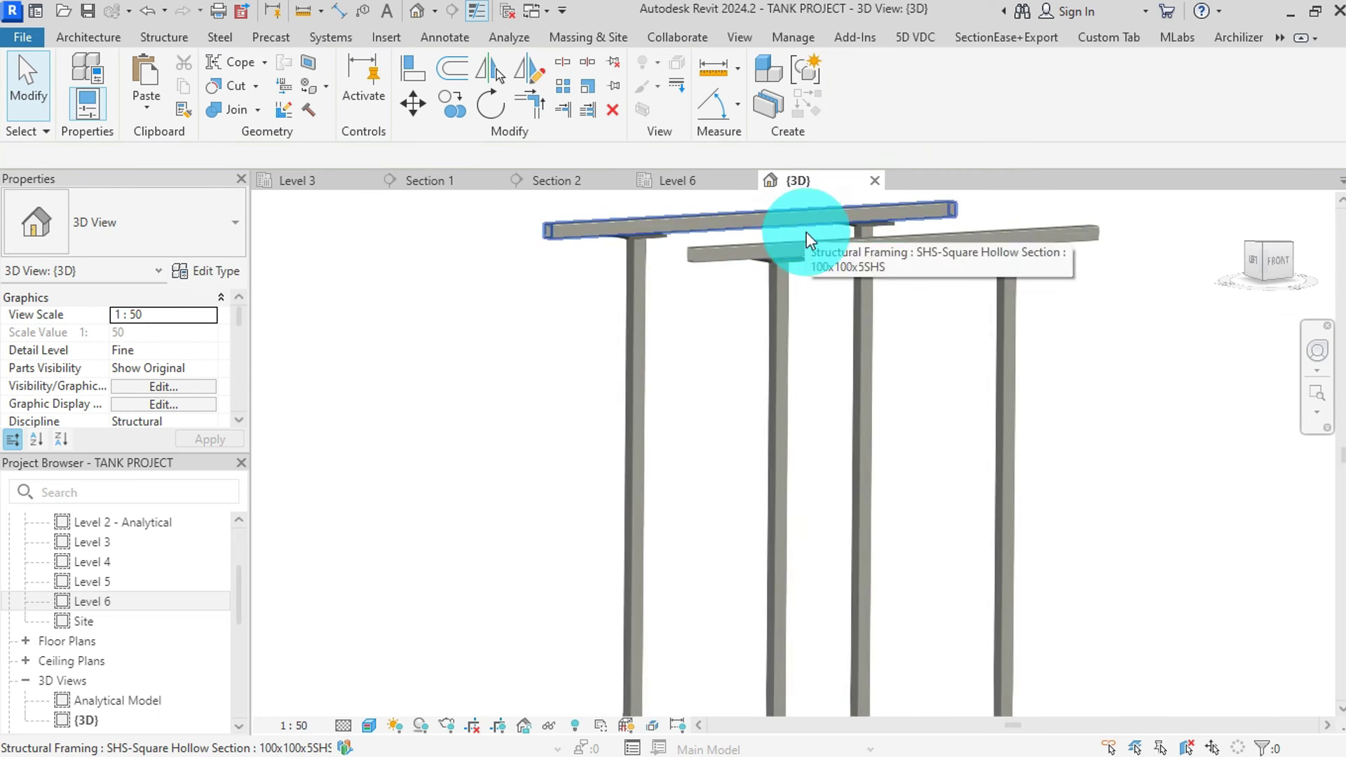
scroll(812, 247, up, 5)
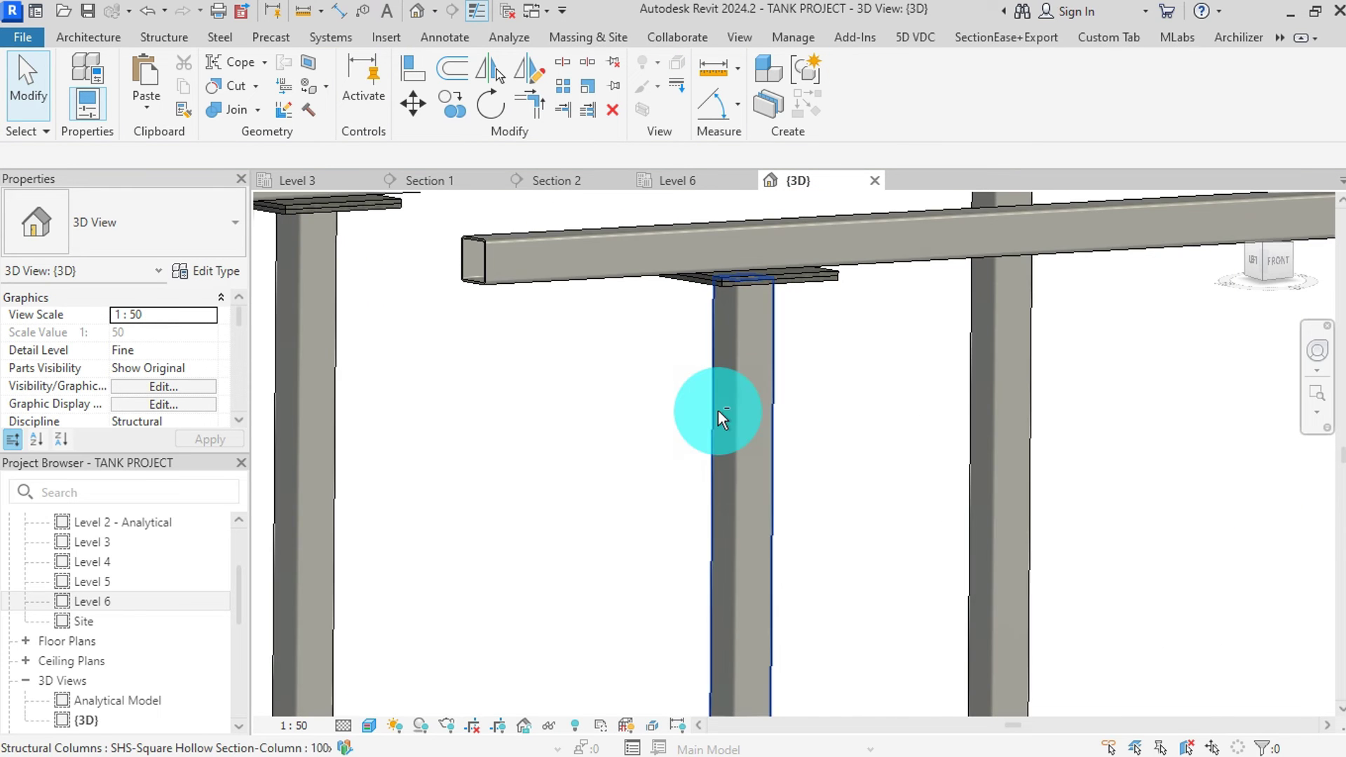
middle_drag(421, 417, 598, 163)
click(725, 316)
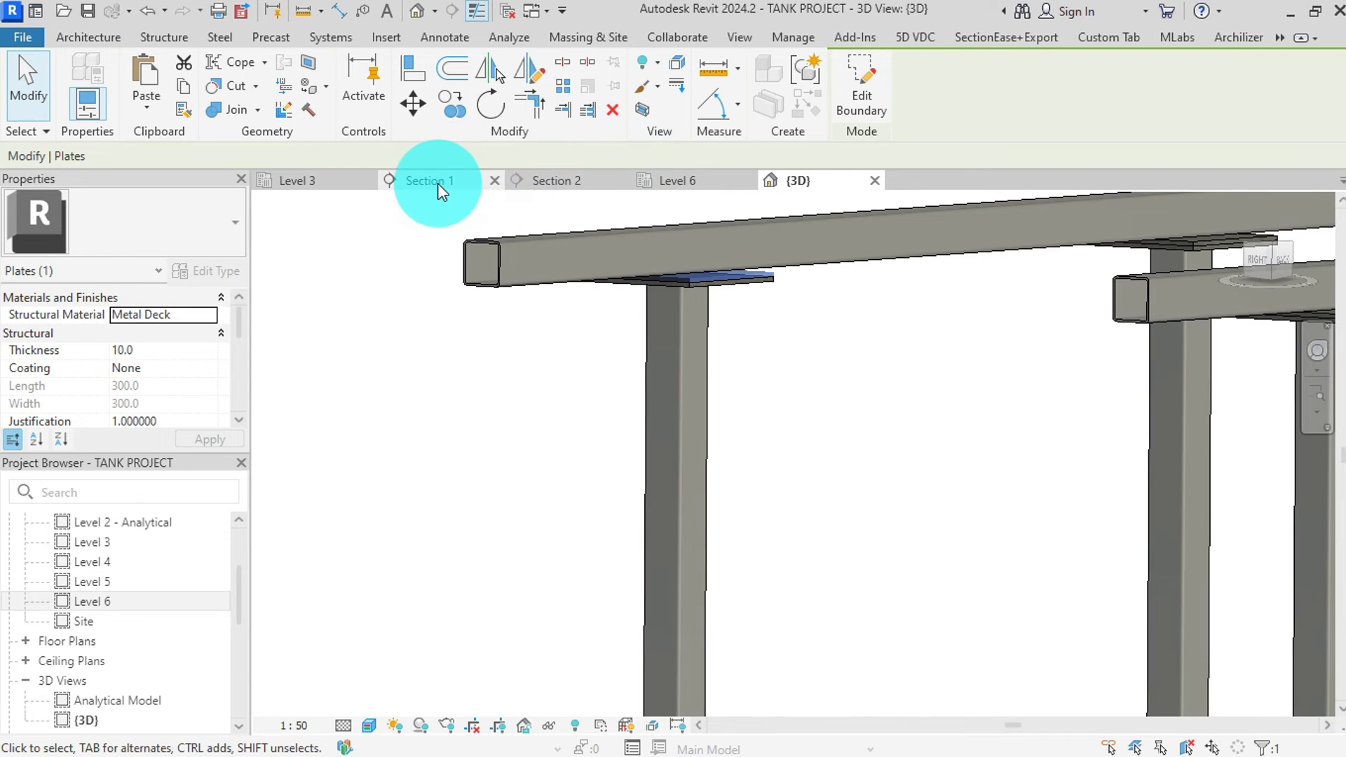
click(707, 183)
scroll(721, 436, down, 2)
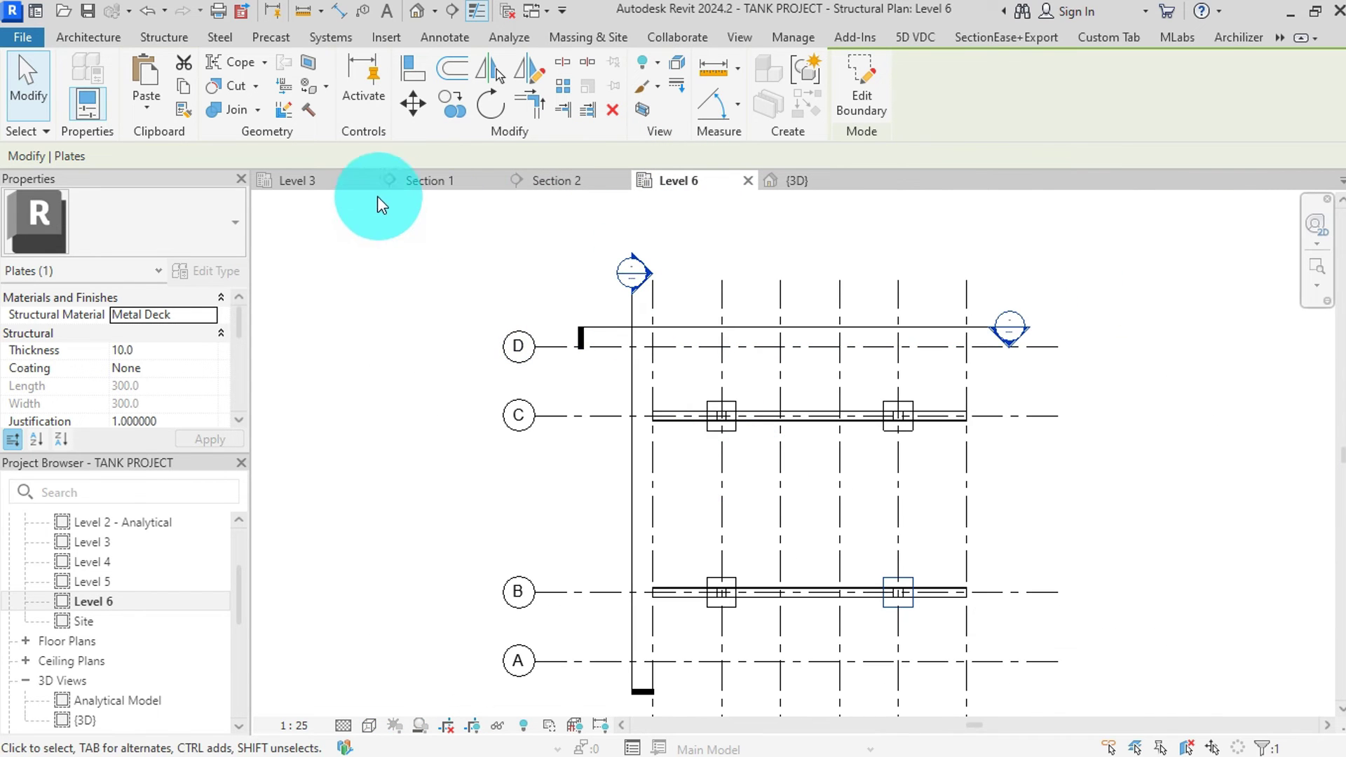
- Start a structural beam on Level 6 with the type 70x70x5SHS and a z Offset Value of 120 mm
click(406, 255)
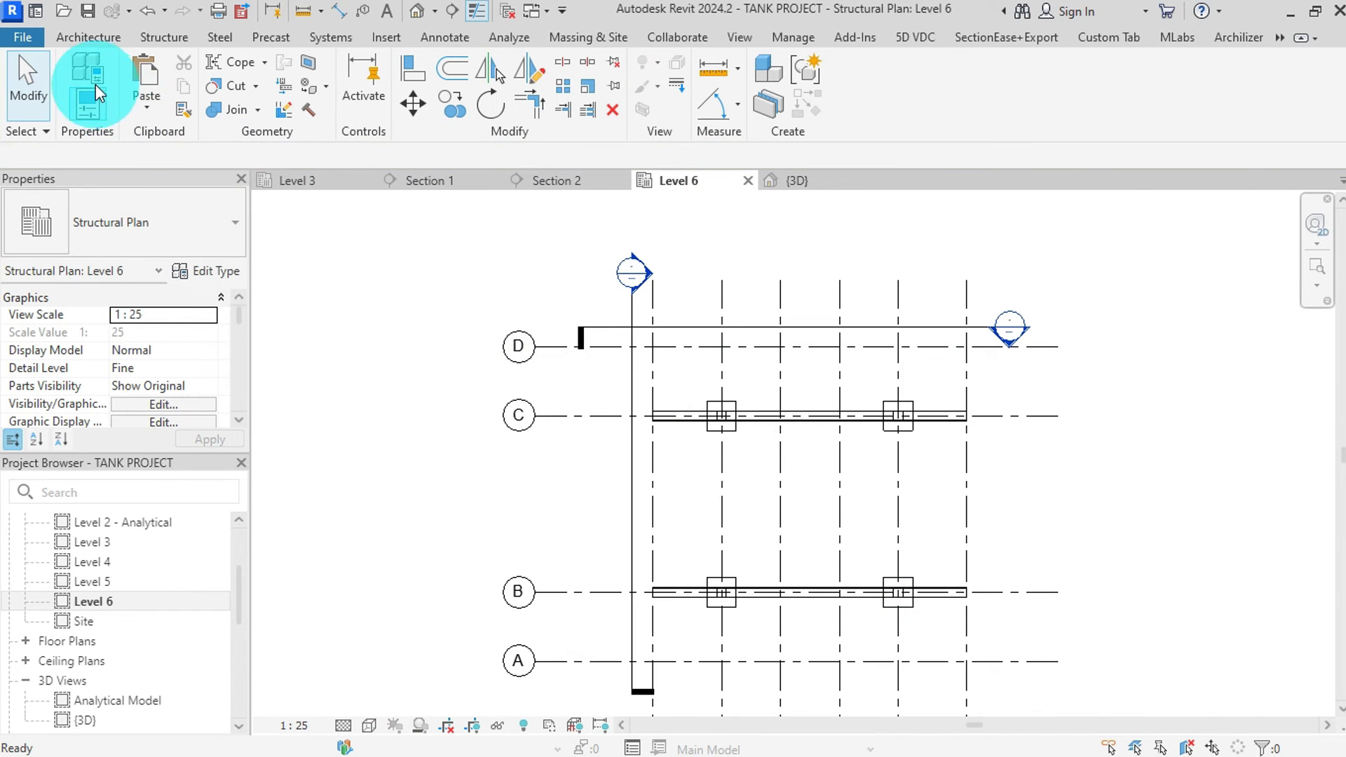
click(171, 36)
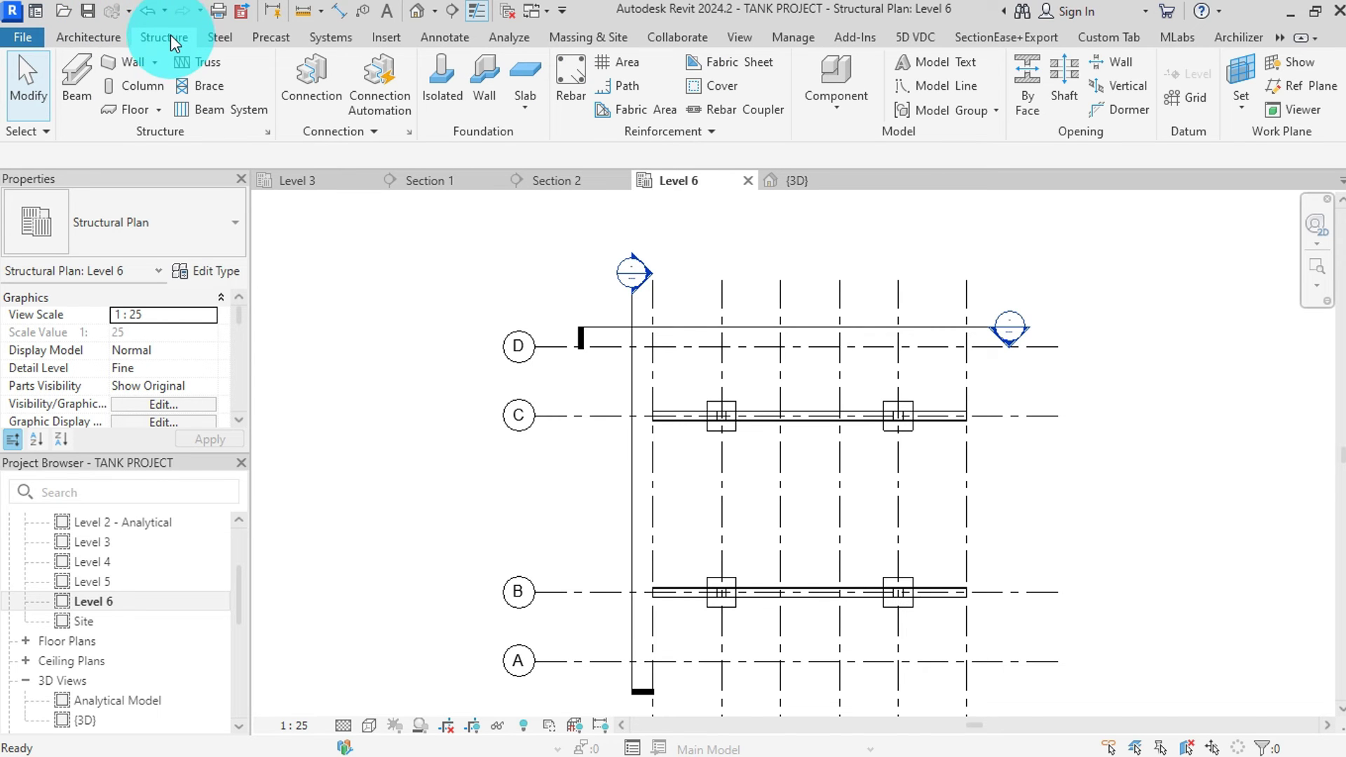
click(84, 82)
click(131, 218)
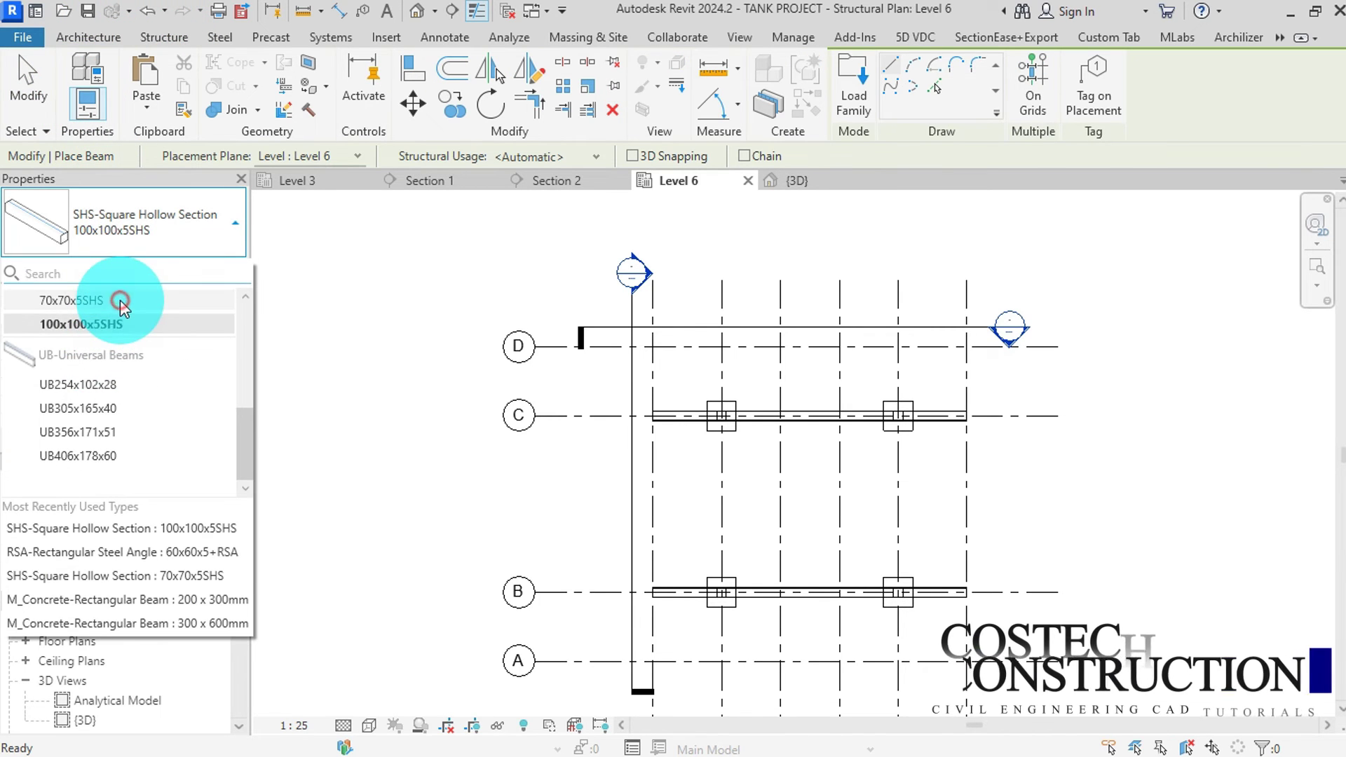
click(118, 301)
scroll(62, 378, down, 1)
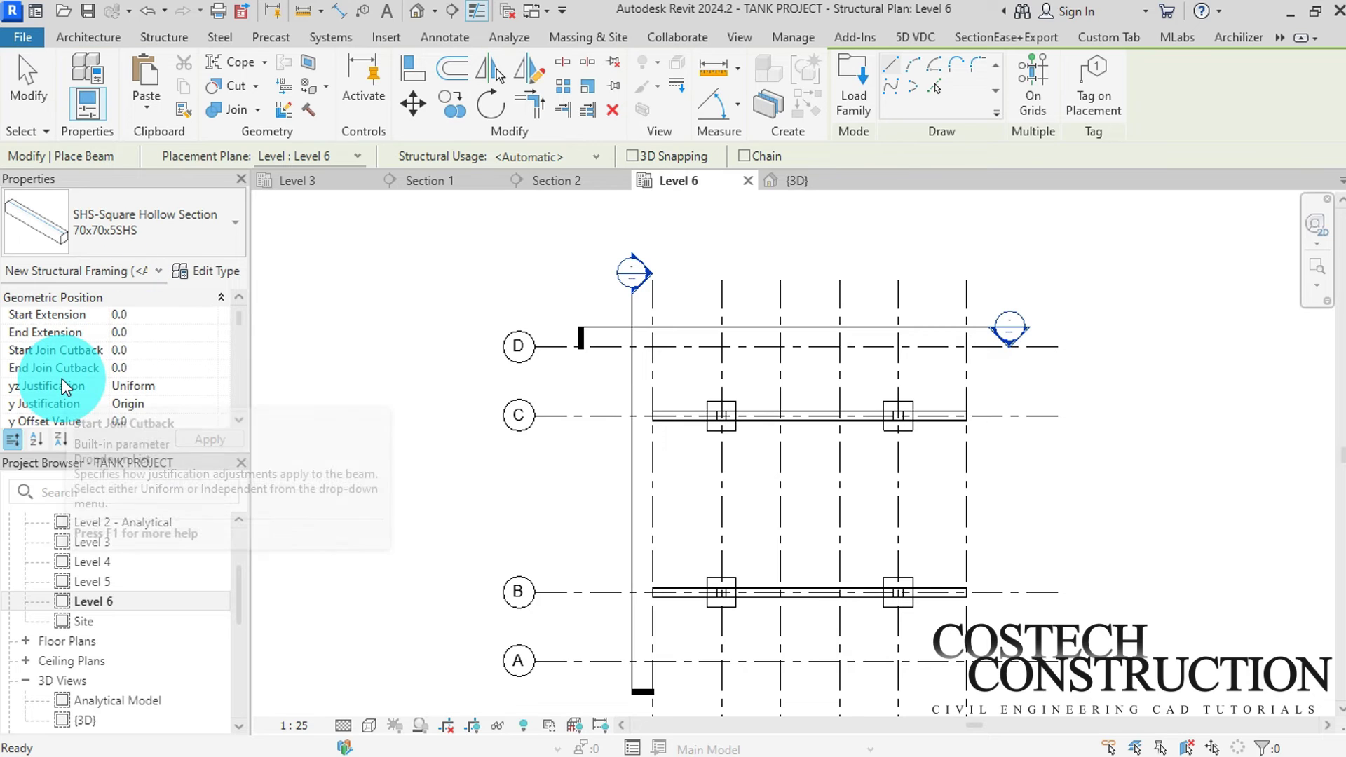
scroll(62, 379, down, 3)
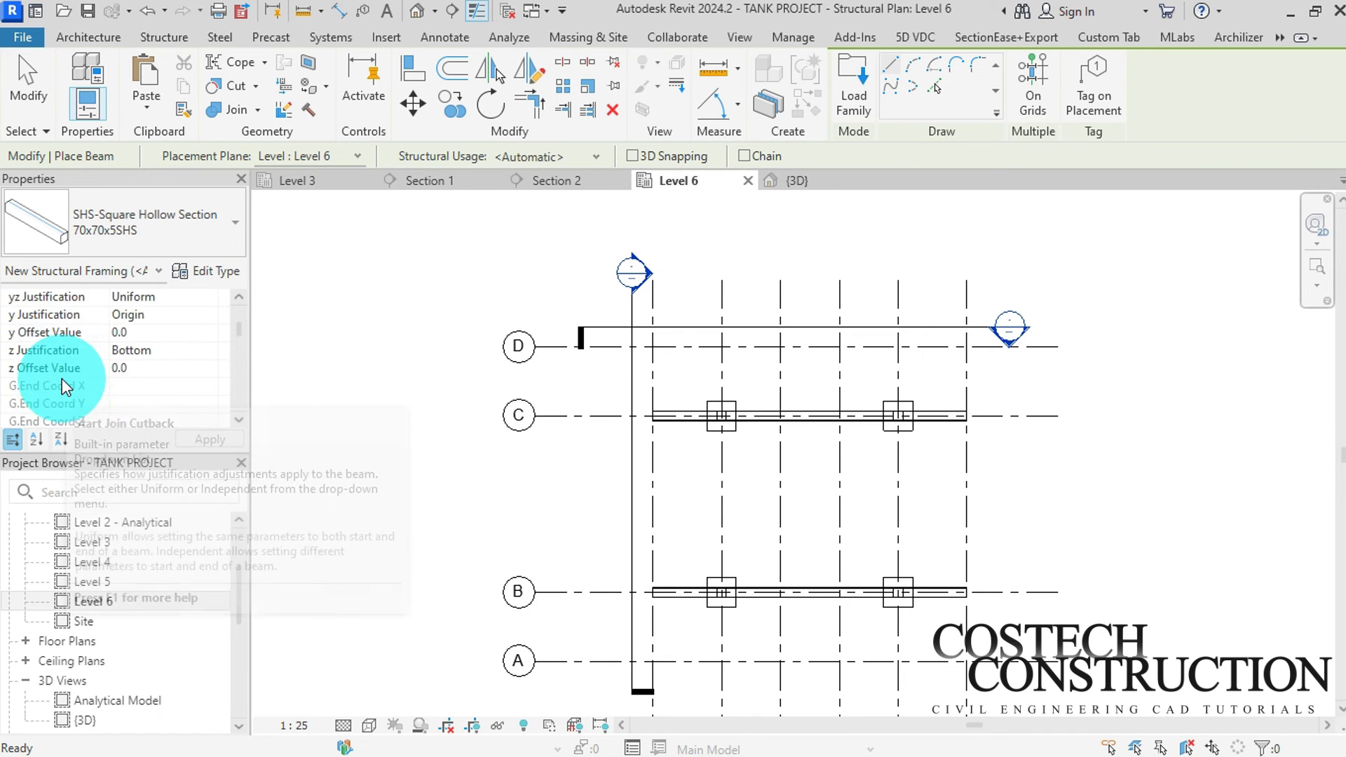
scroll(105, 359, up, 1)
click(181, 370)
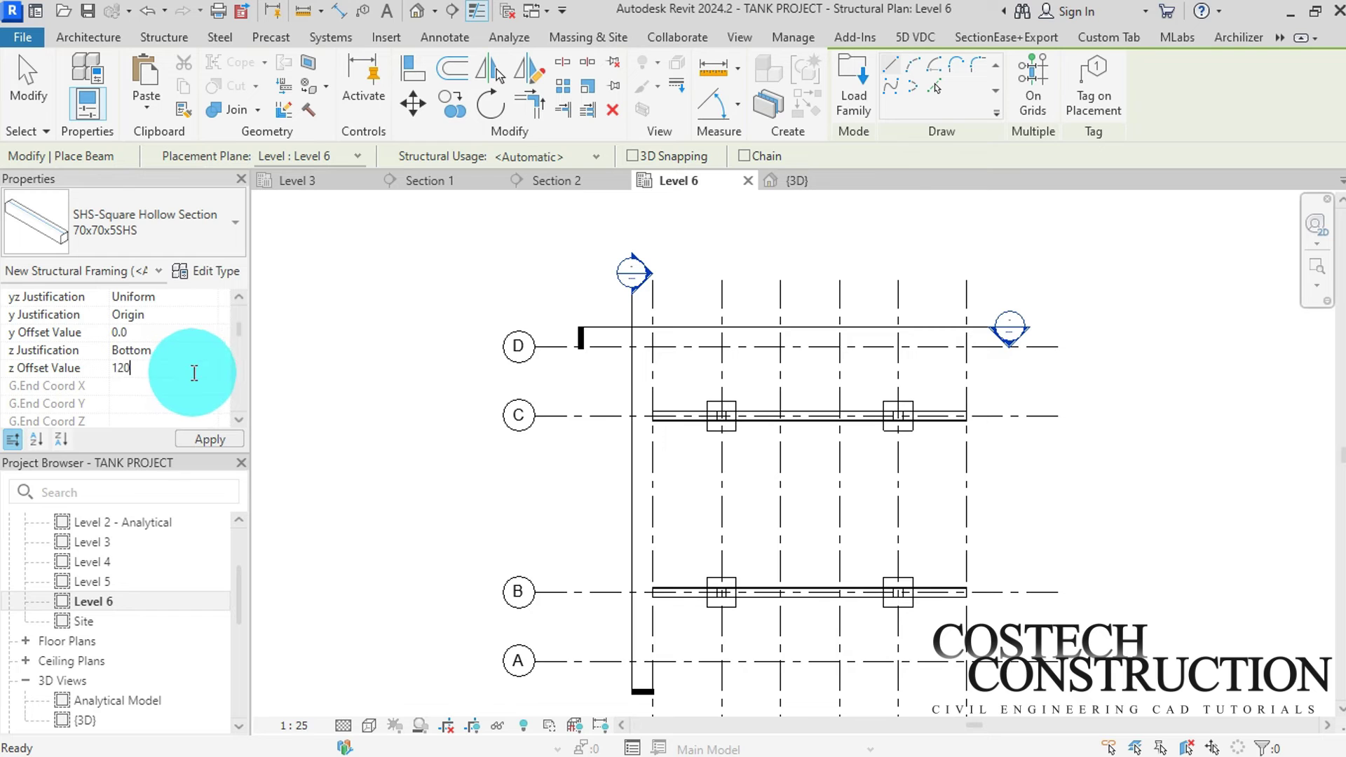
click(223, 438)
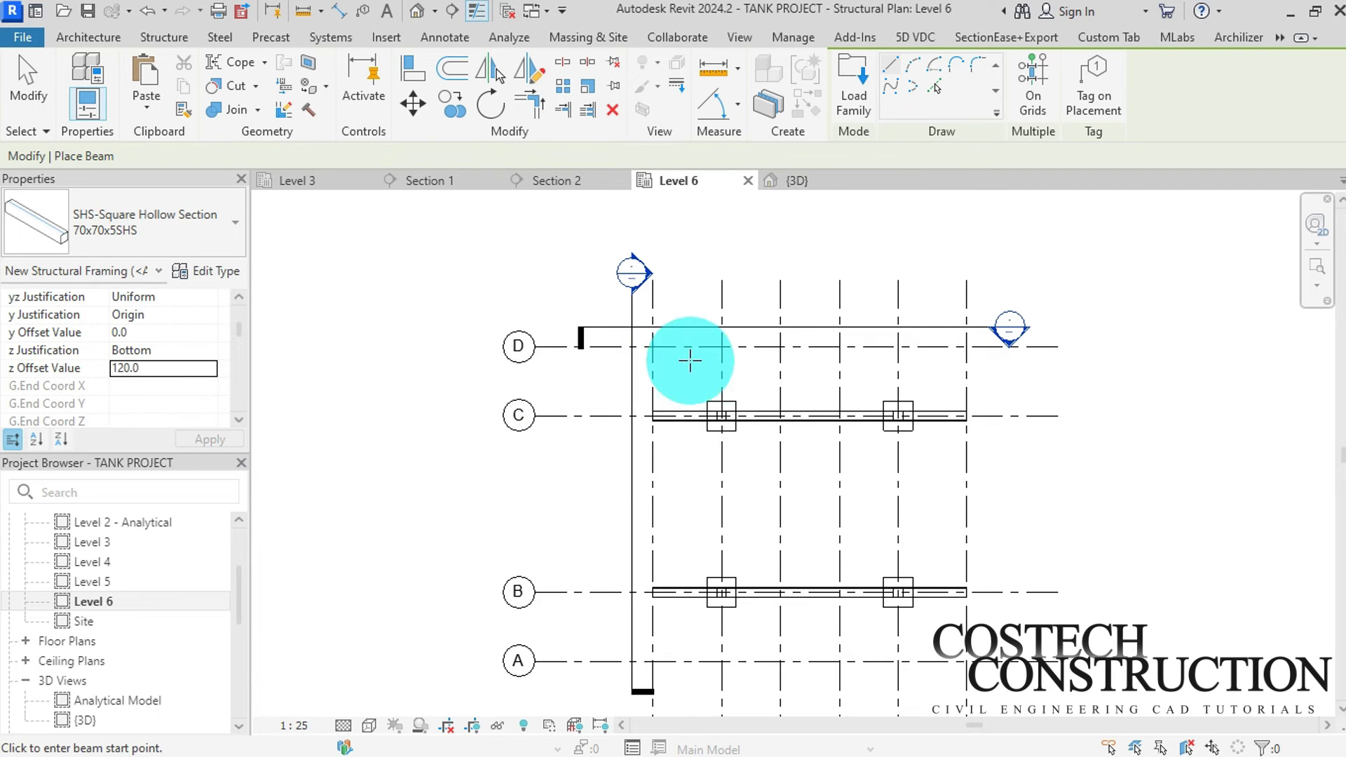
- Place 70x70x5SHS beams from grid D to grid A along grids 6, 5 and 4
scroll(965, 413, up, 2)
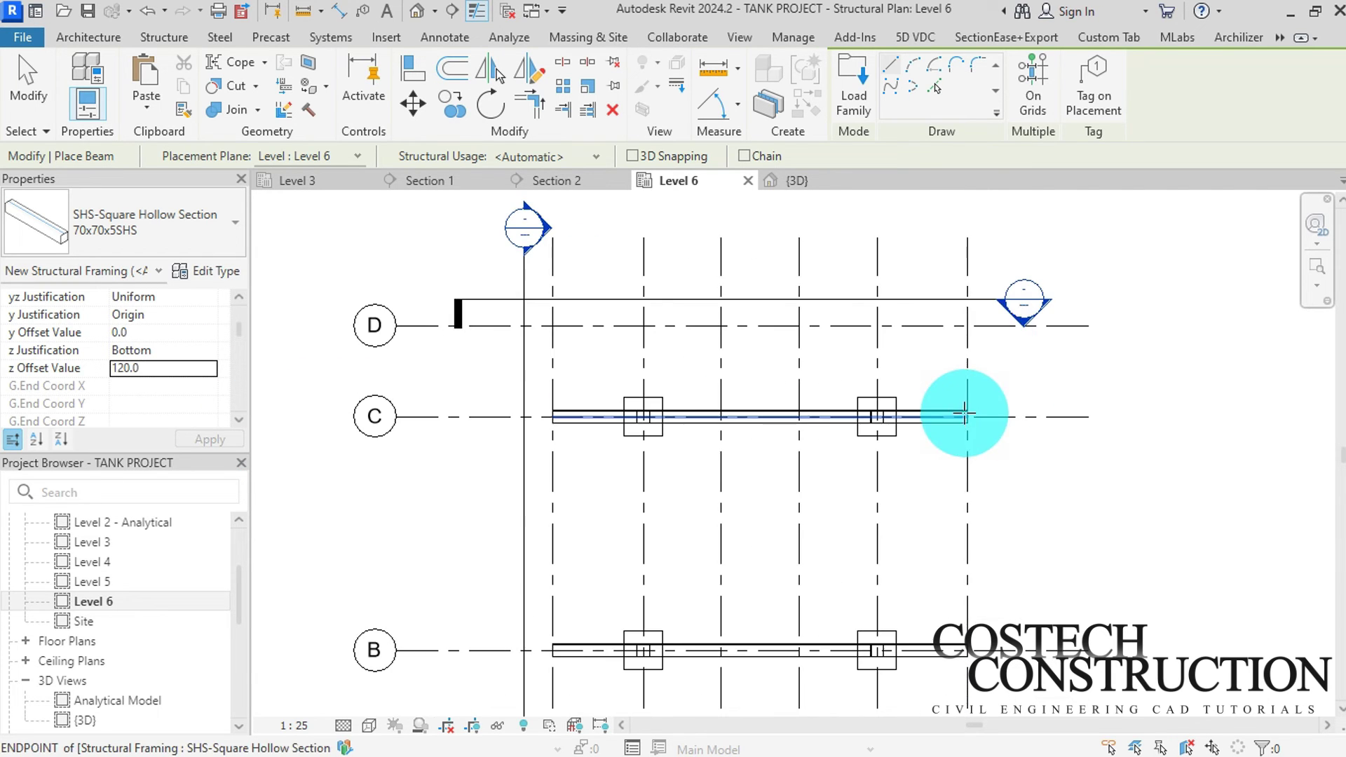
click(967, 324)
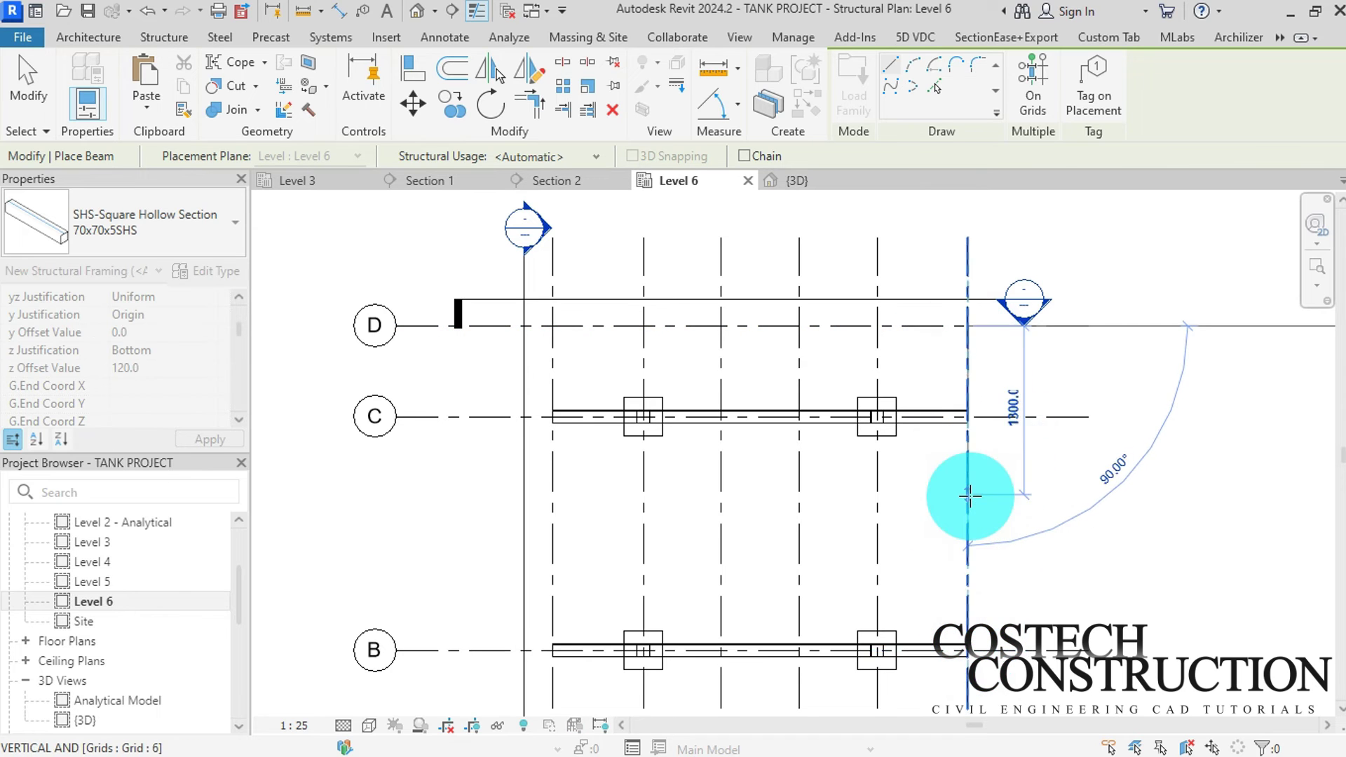
scroll(971, 496, down, 2)
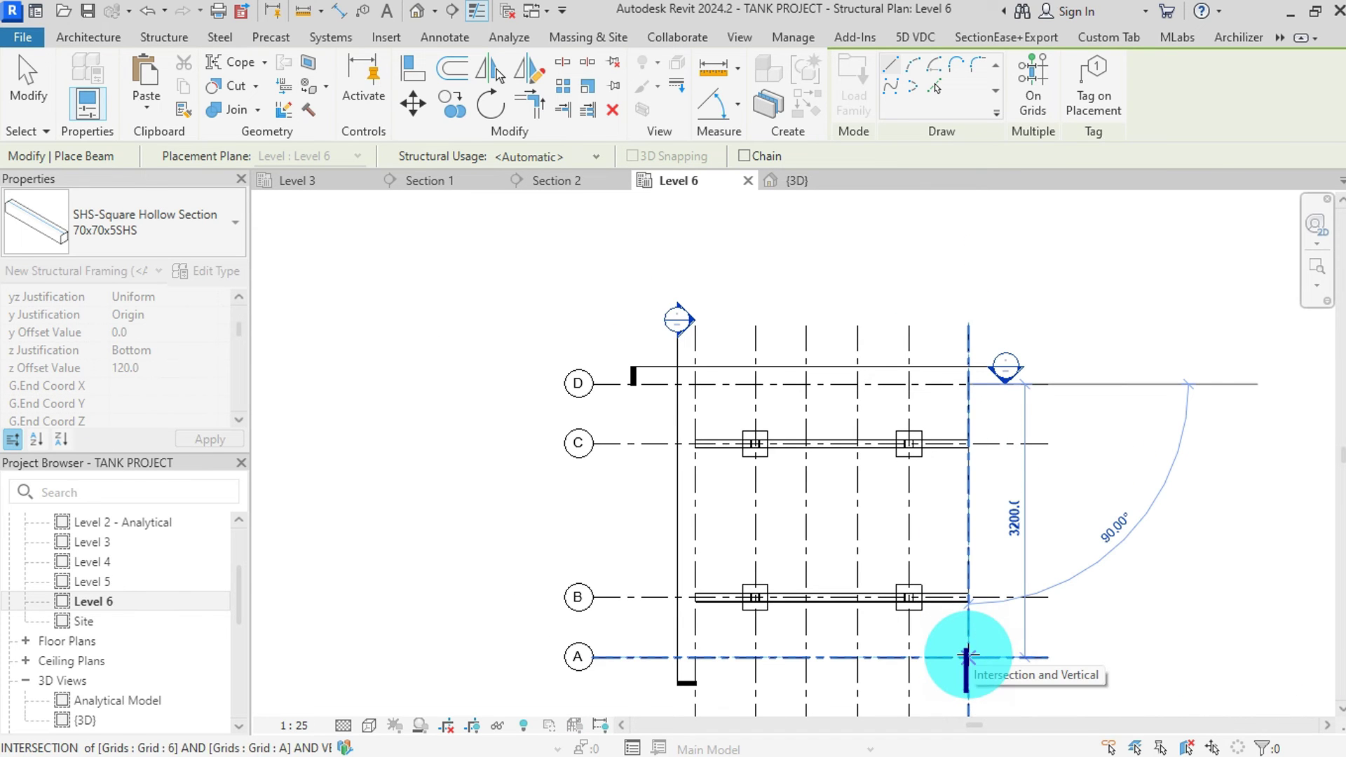
click(969, 657)
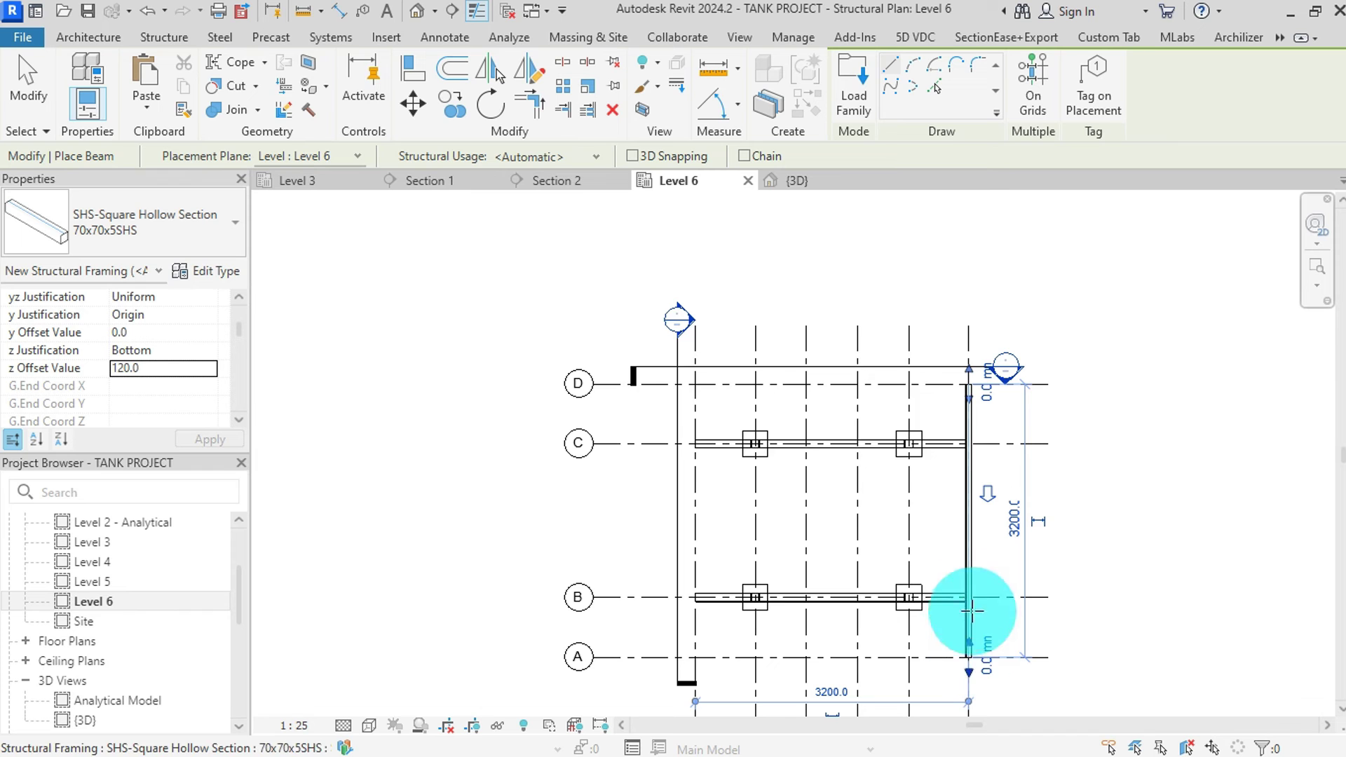
click(907, 384)
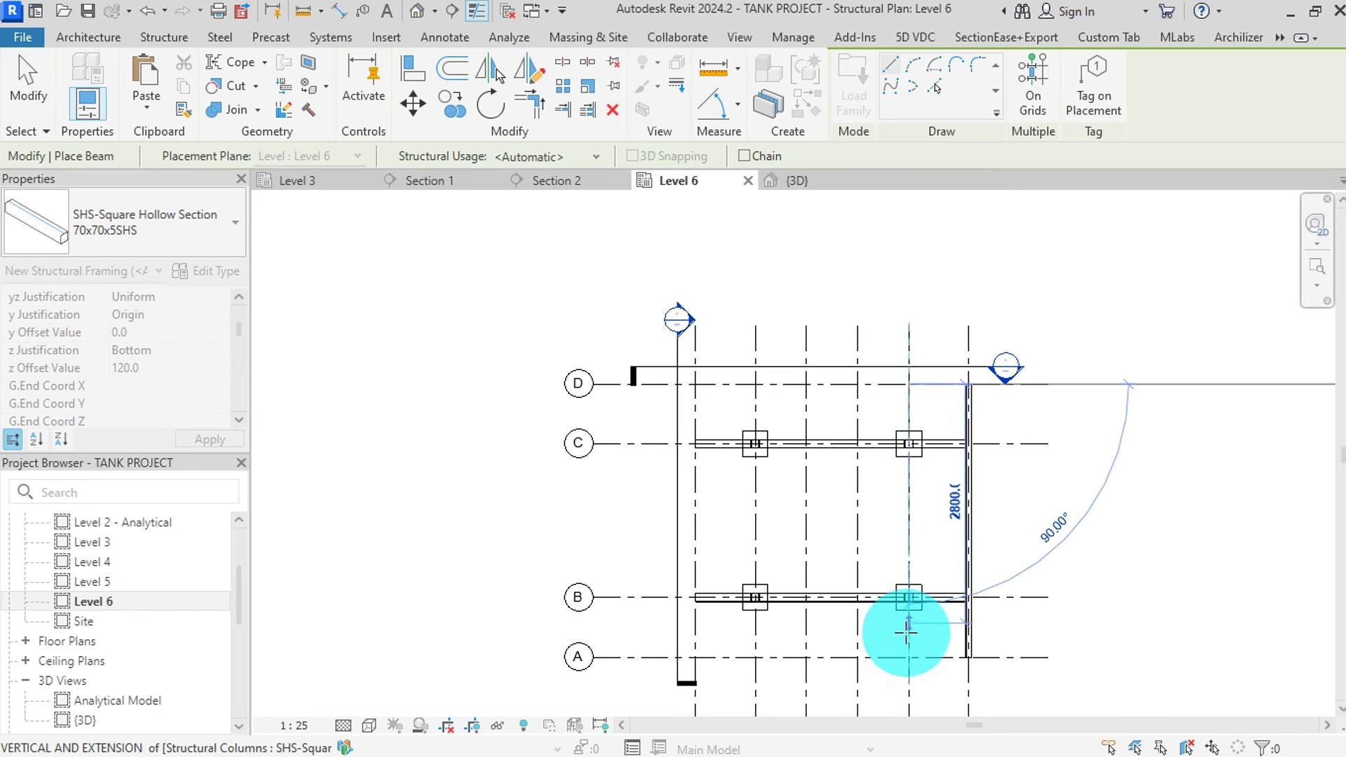
click(911, 656)
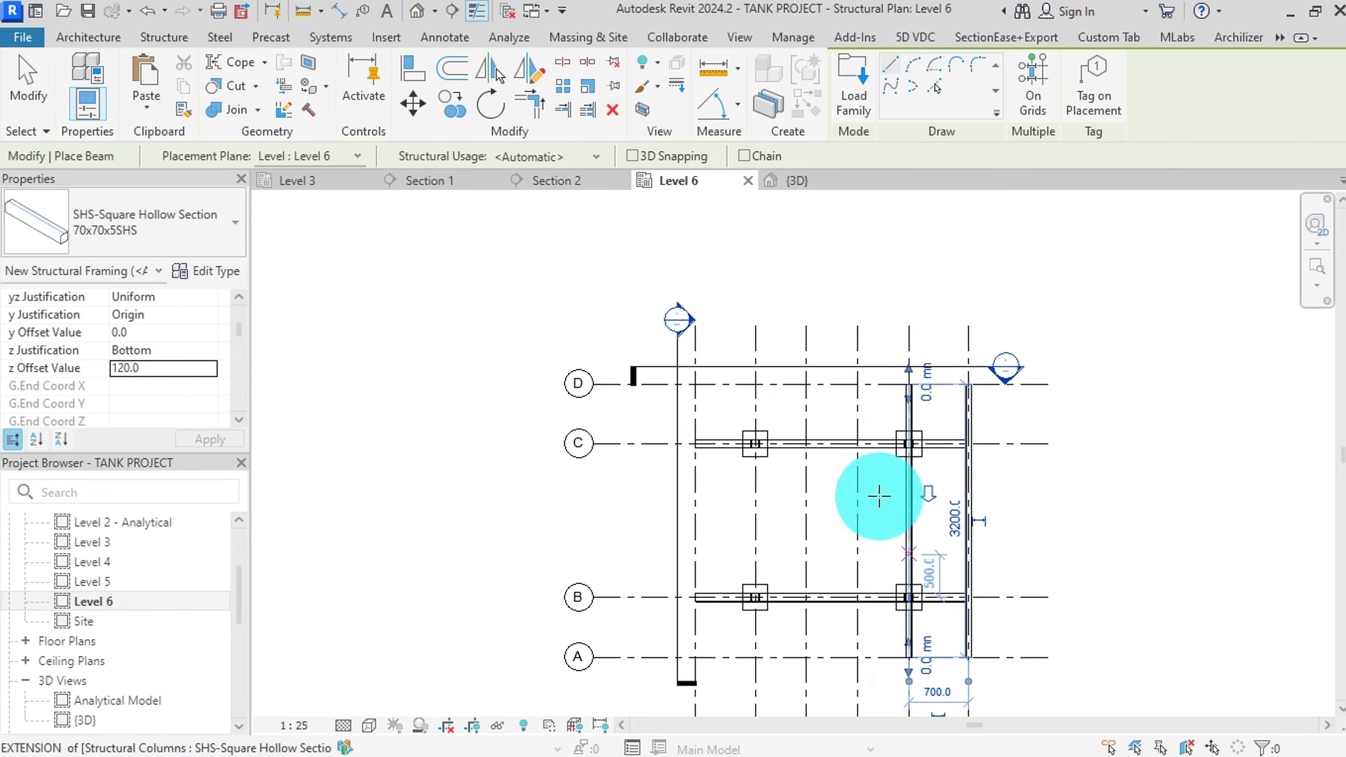
click(862, 382)
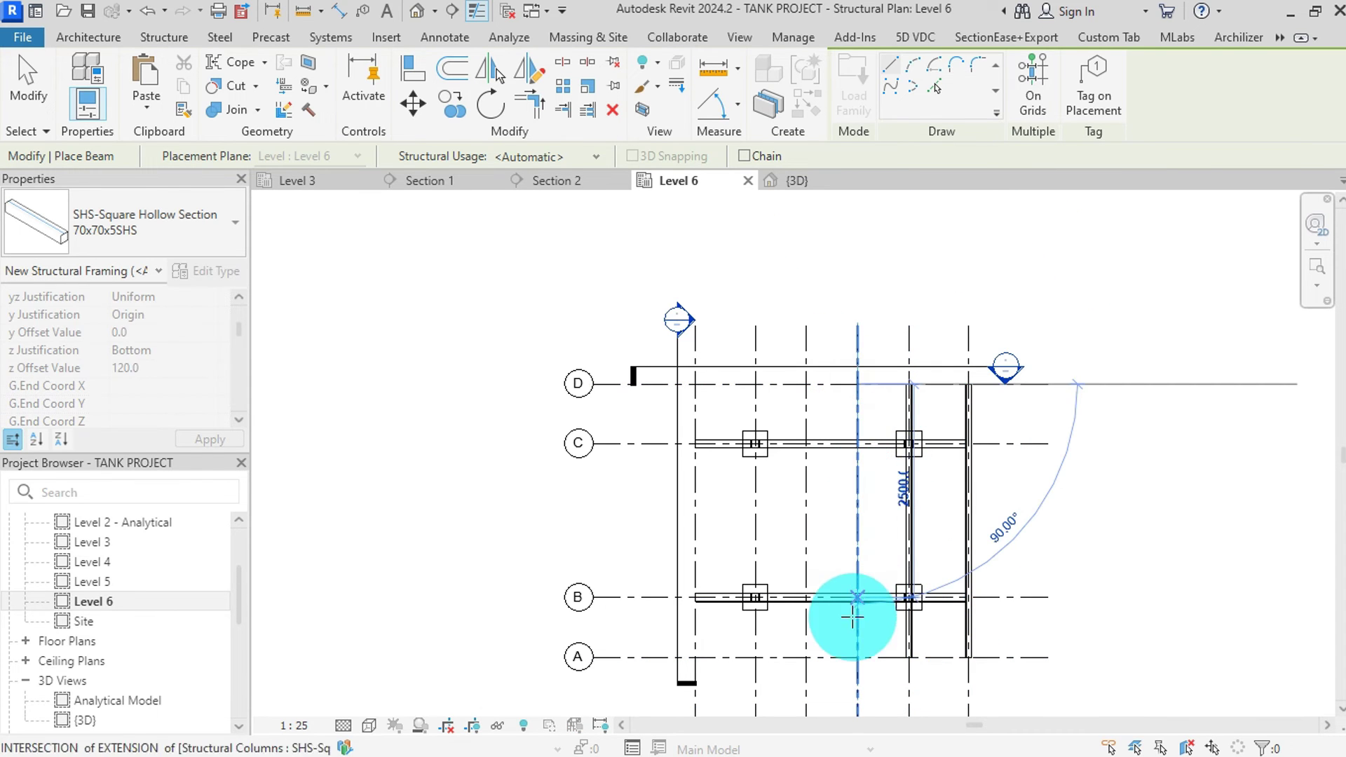
click(859, 660)
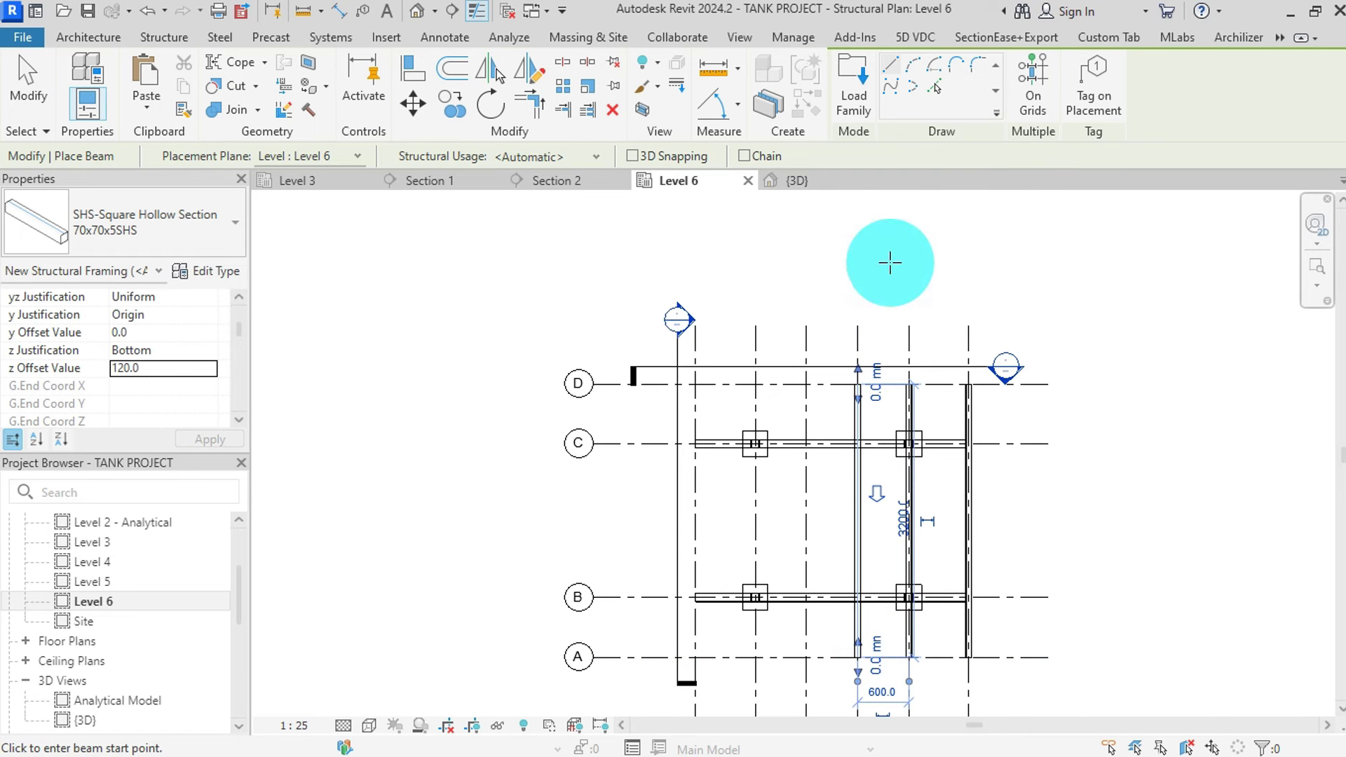
- Place 70x70x5SHS beams from grid D to grid A along grids 3, 2 and 1, and finish beam placement
click(806, 382)
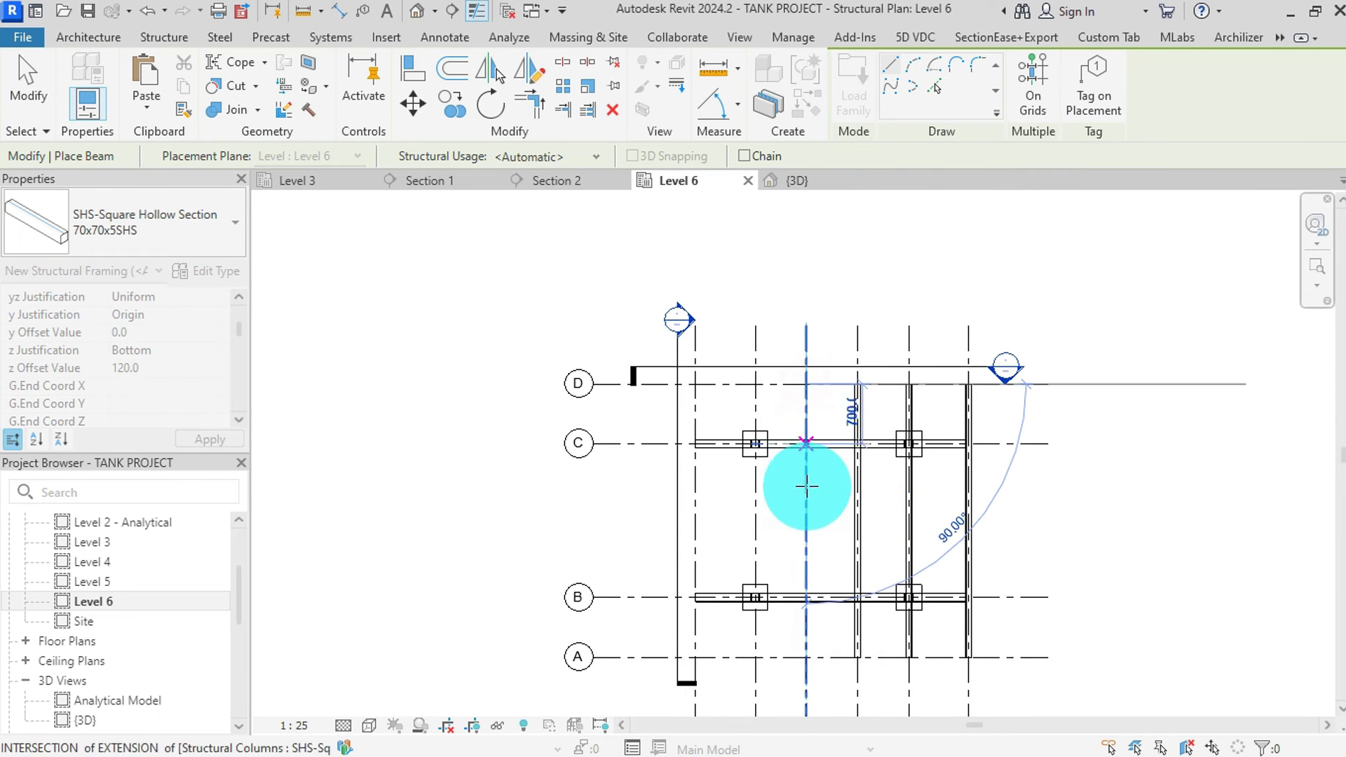
click(806, 657)
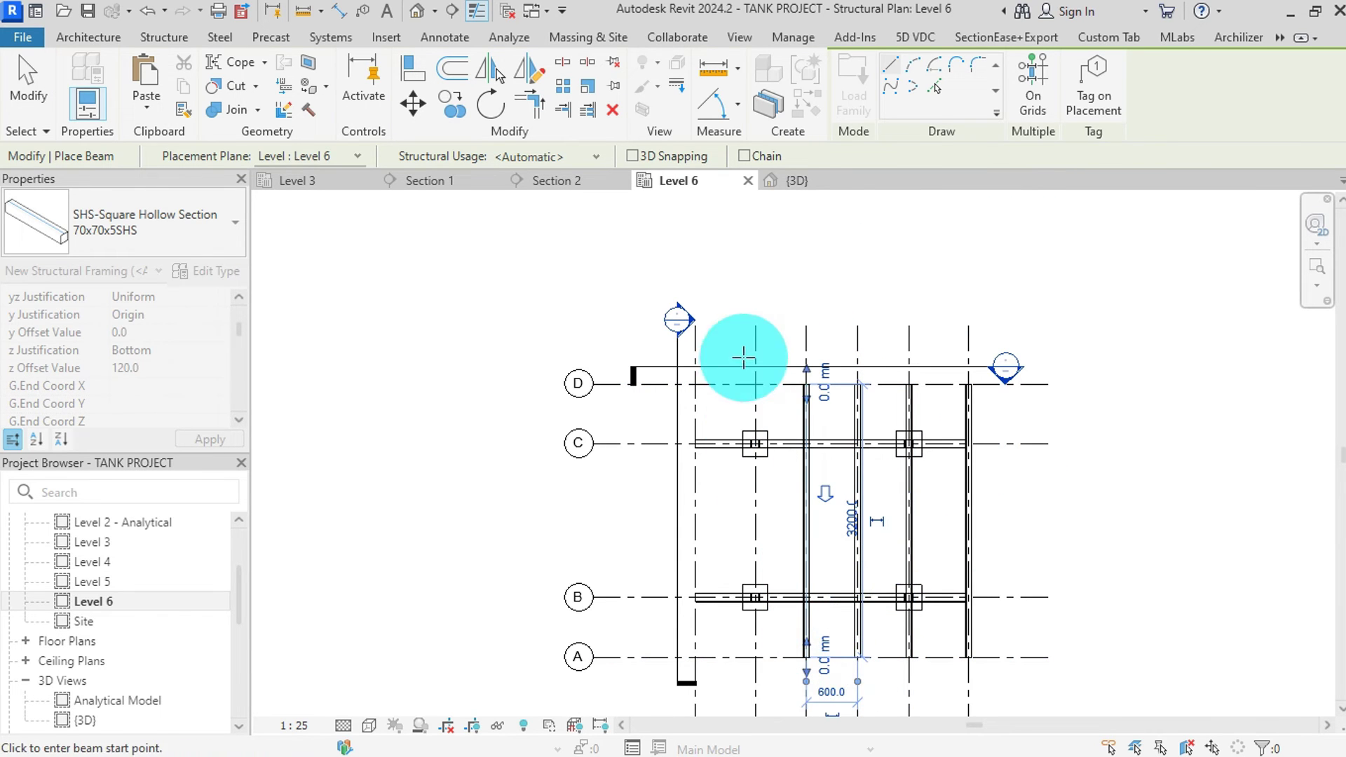
click(756, 383)
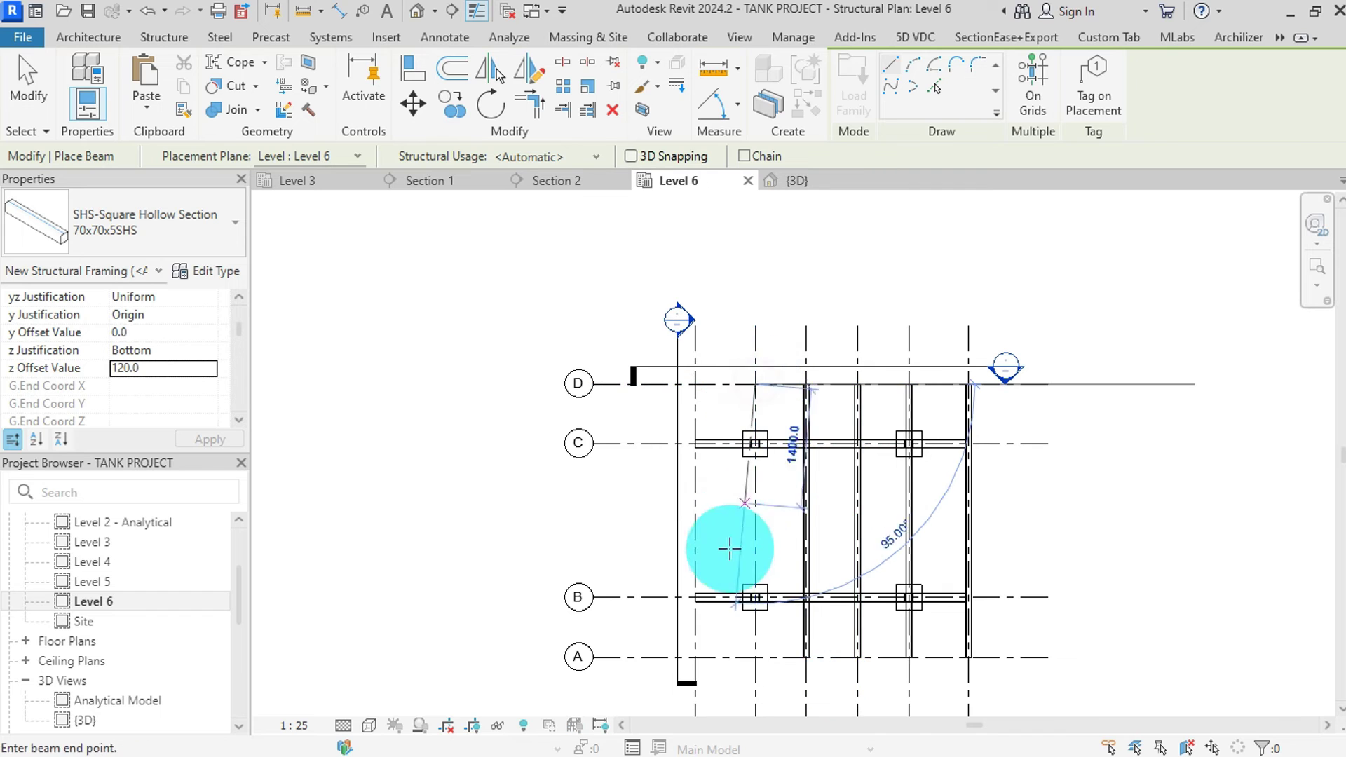
click(756, 657)
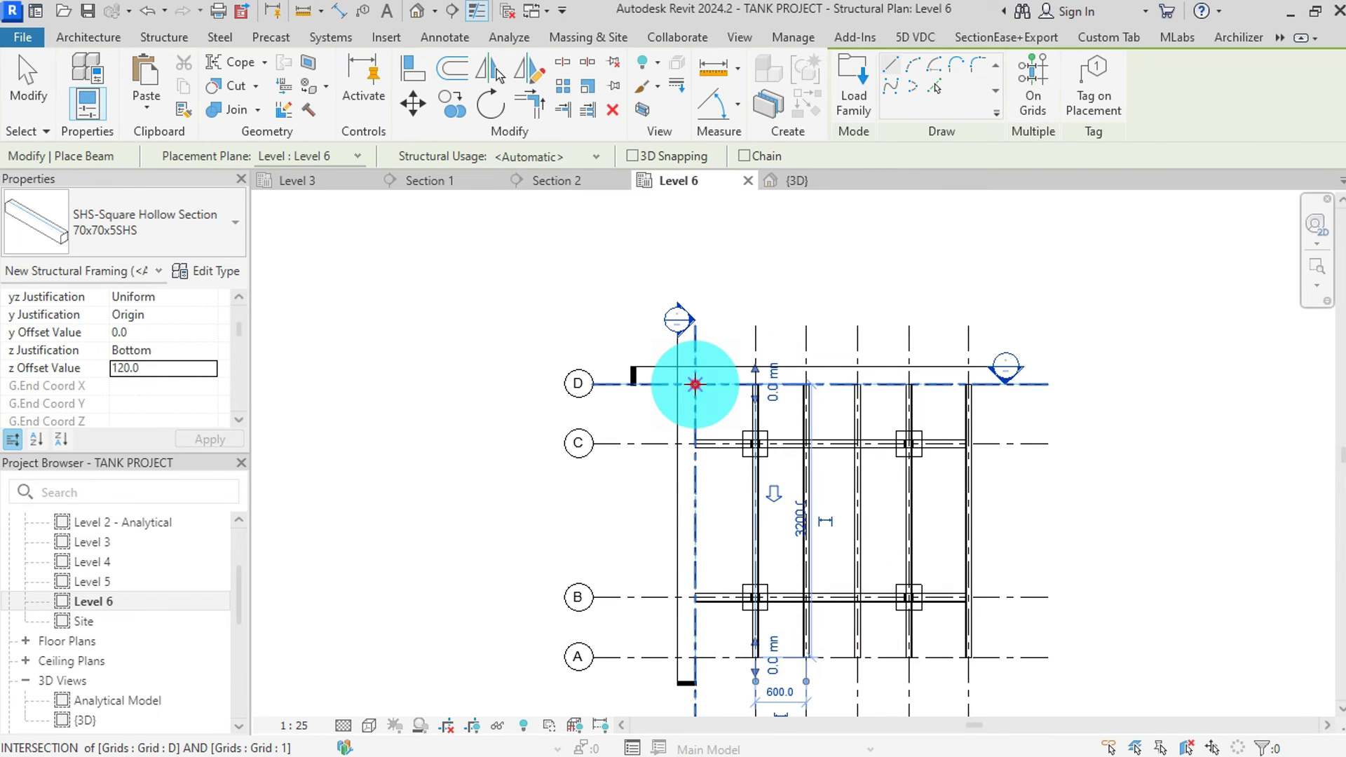
click(695, 384)
click(697, 659)
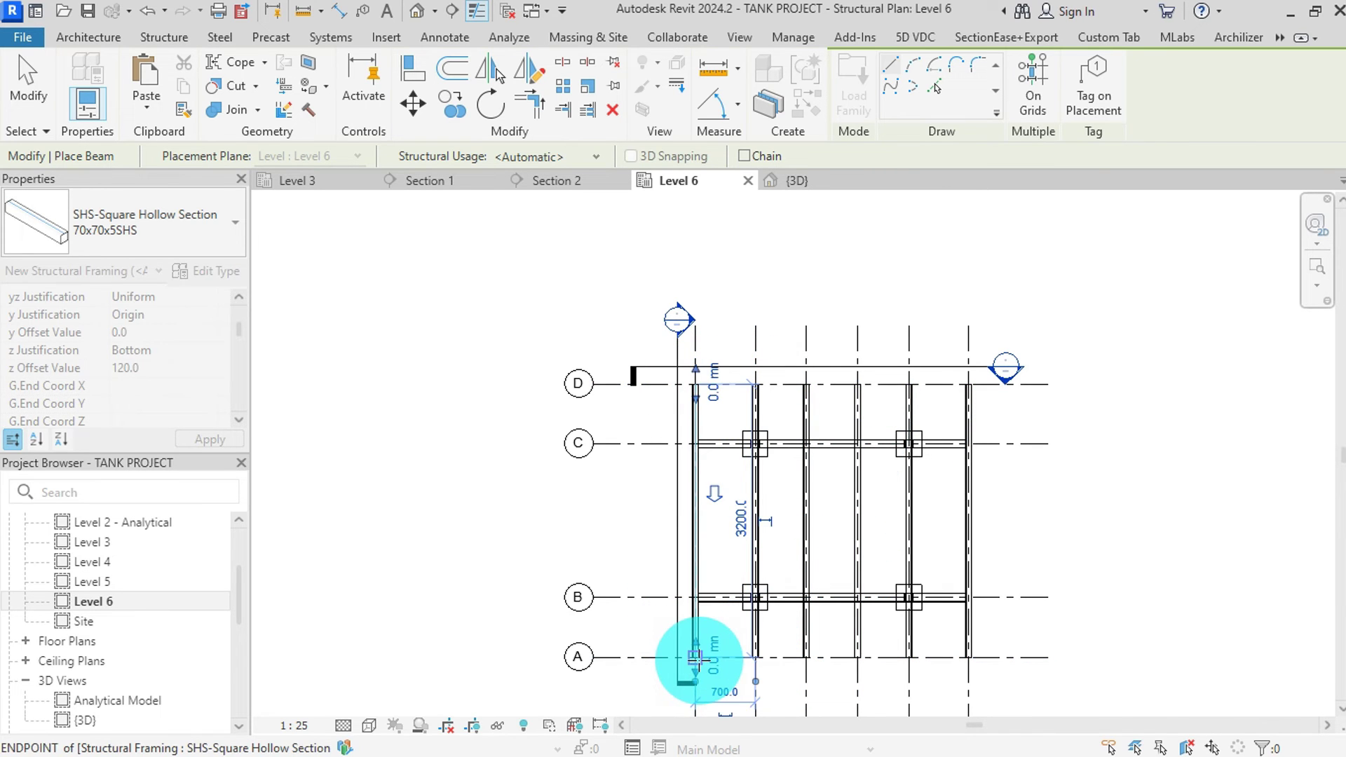
key(Escape)
- Select the grid C 100x100x5SHS beam and examine how its ends meet the outer 70x70x5SHS beams in plan and in 3D
click(708, 446)
scroll(709, 446, up, 3)
scroll(708, 446, up, 5)
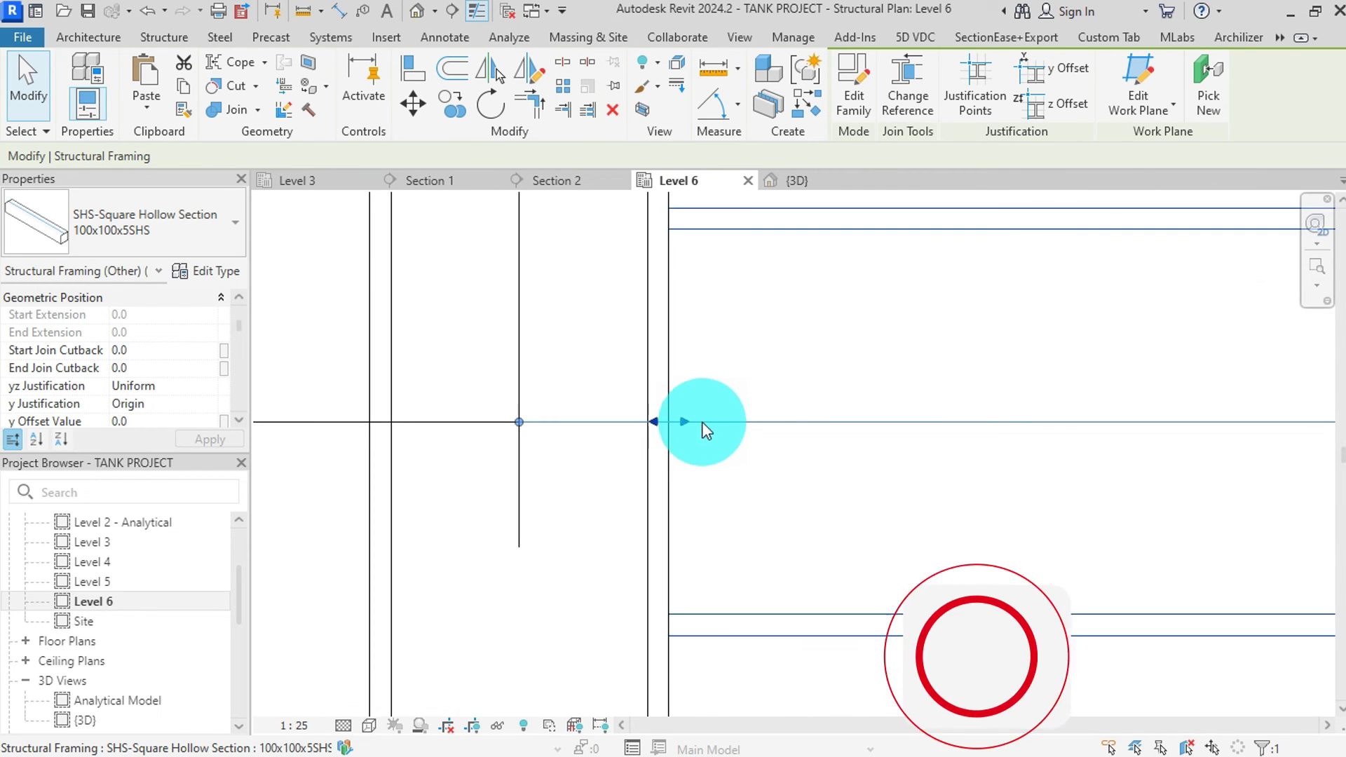
scroll(603, 459, down, 4)
scroll(679, 435, down, 3)
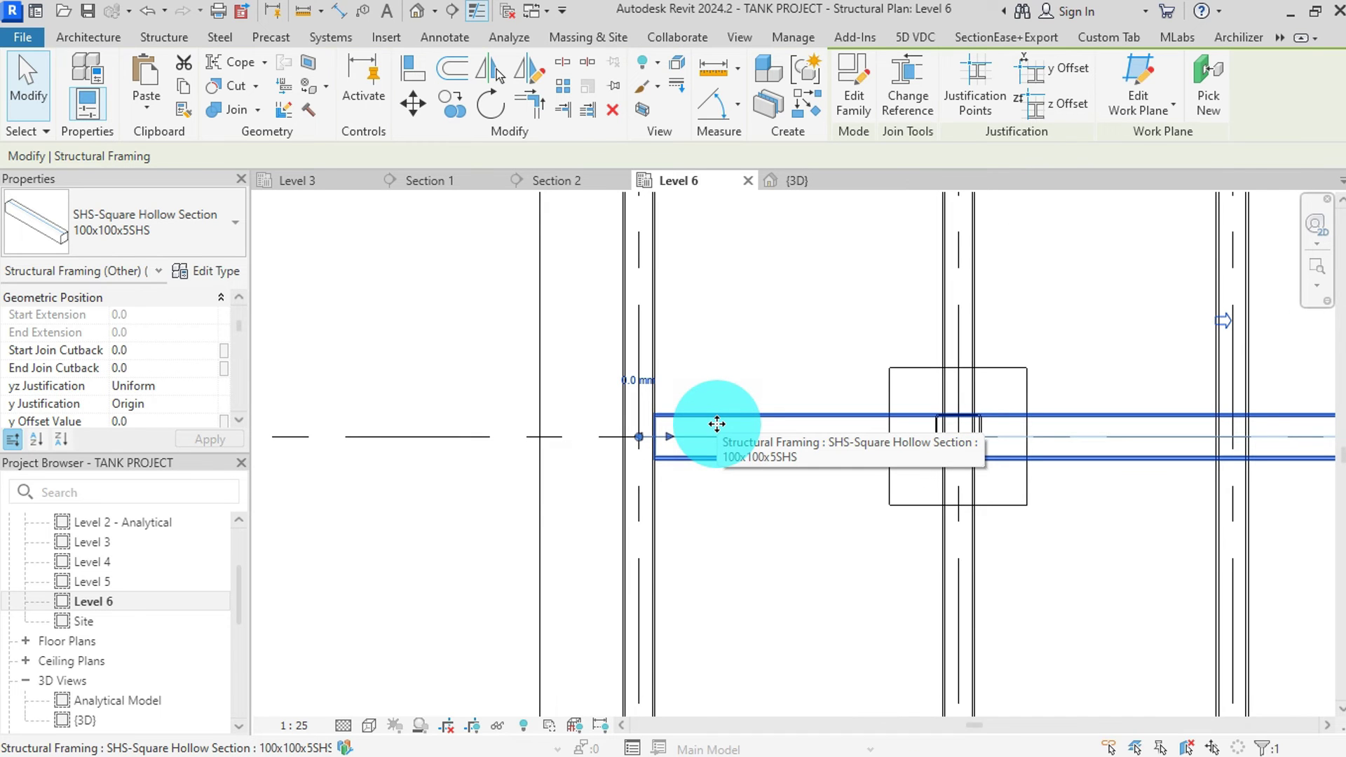
click(816, 183)
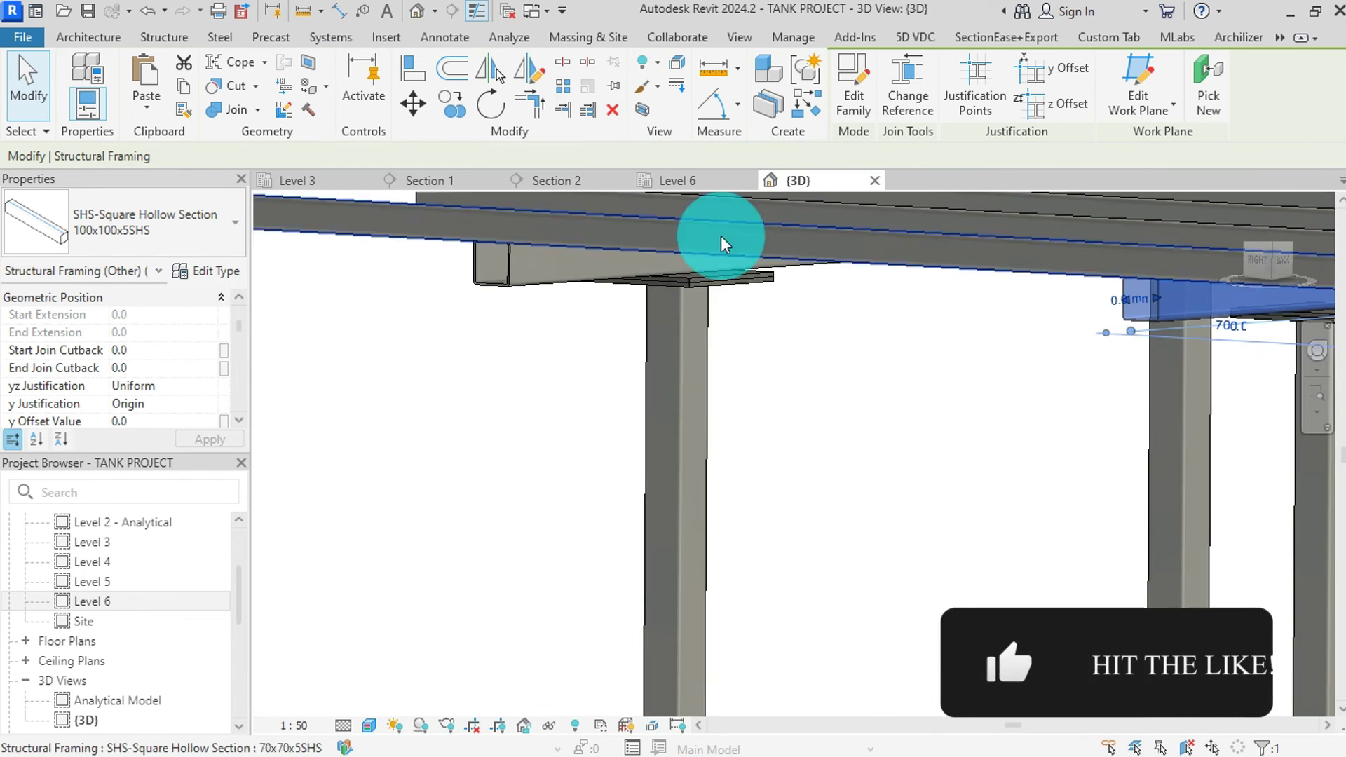
scroll(833, 436, down, 4)
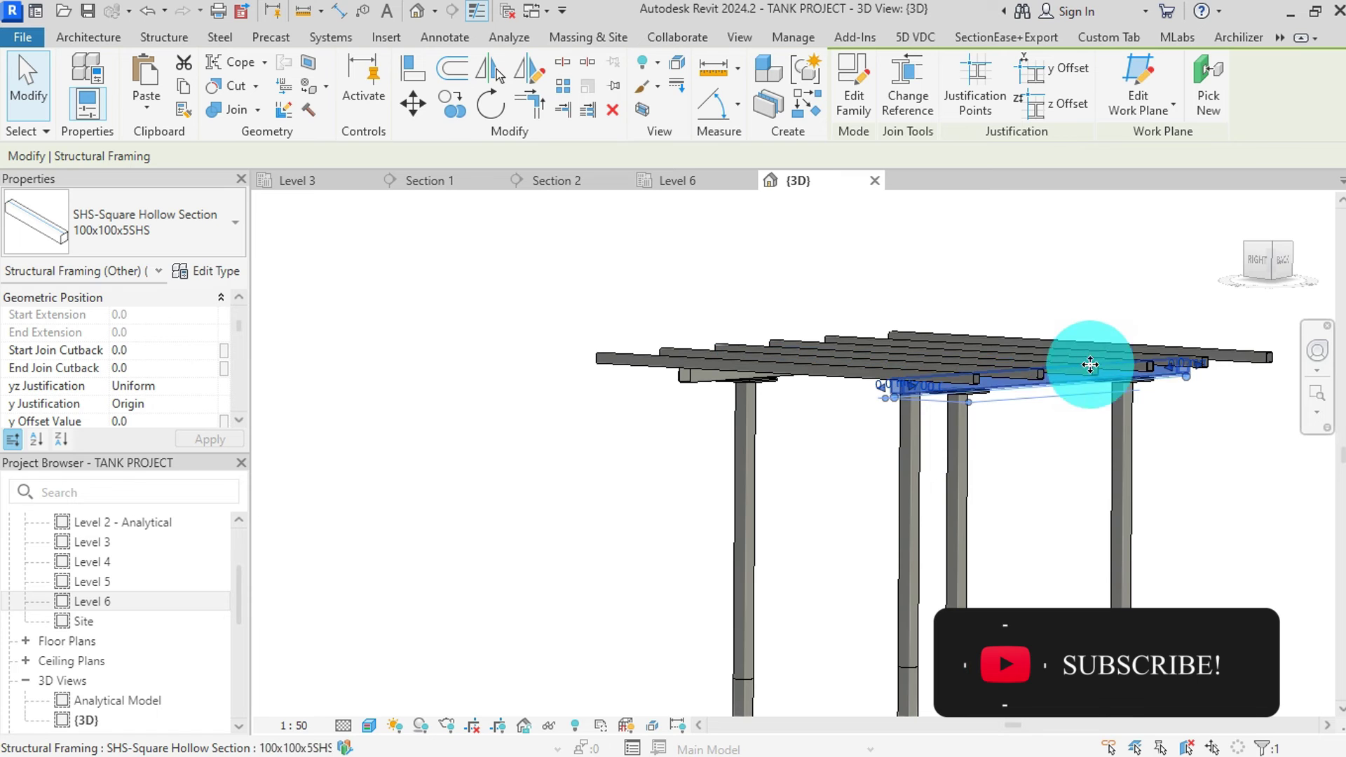
shift+middle_drag(1062, 343, 719, 402)
scroll(1137, 447, up, 6)
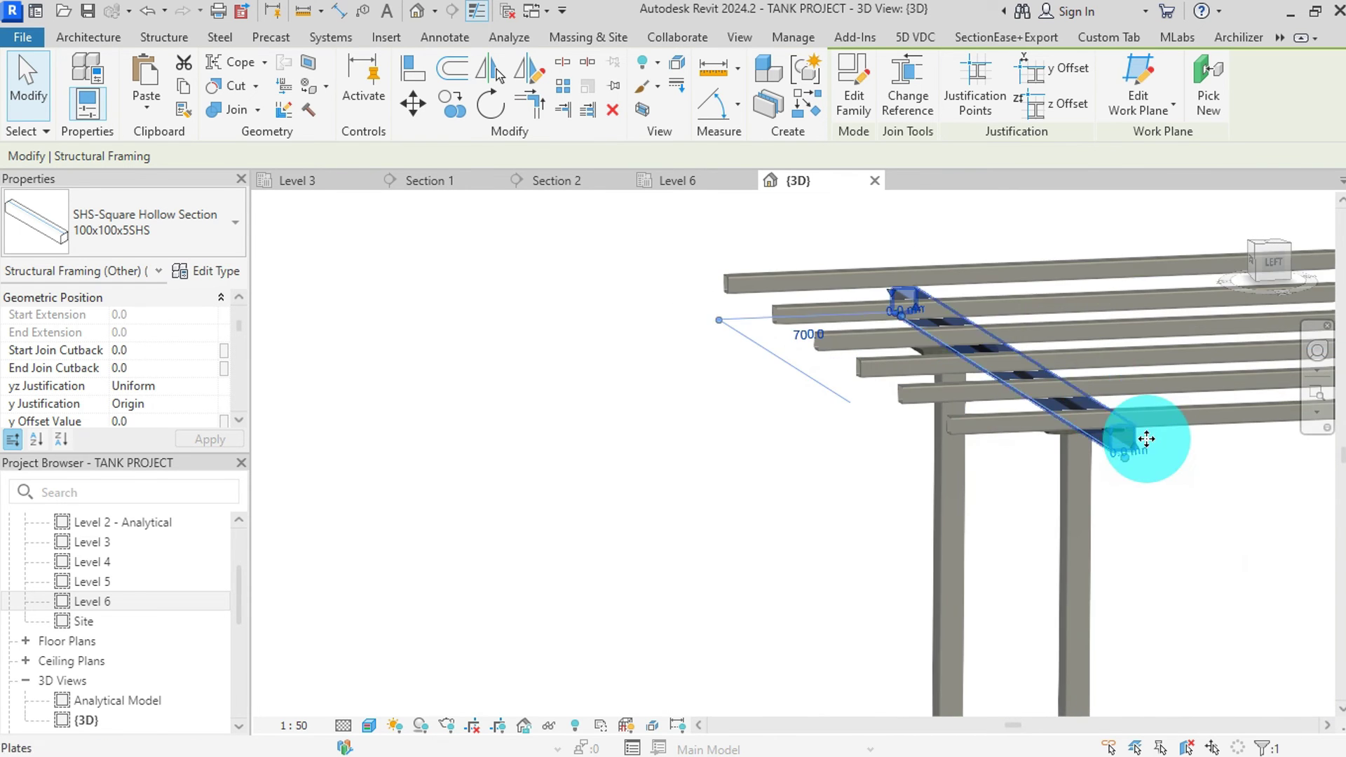
drag(1117, 411, 1096, 471)
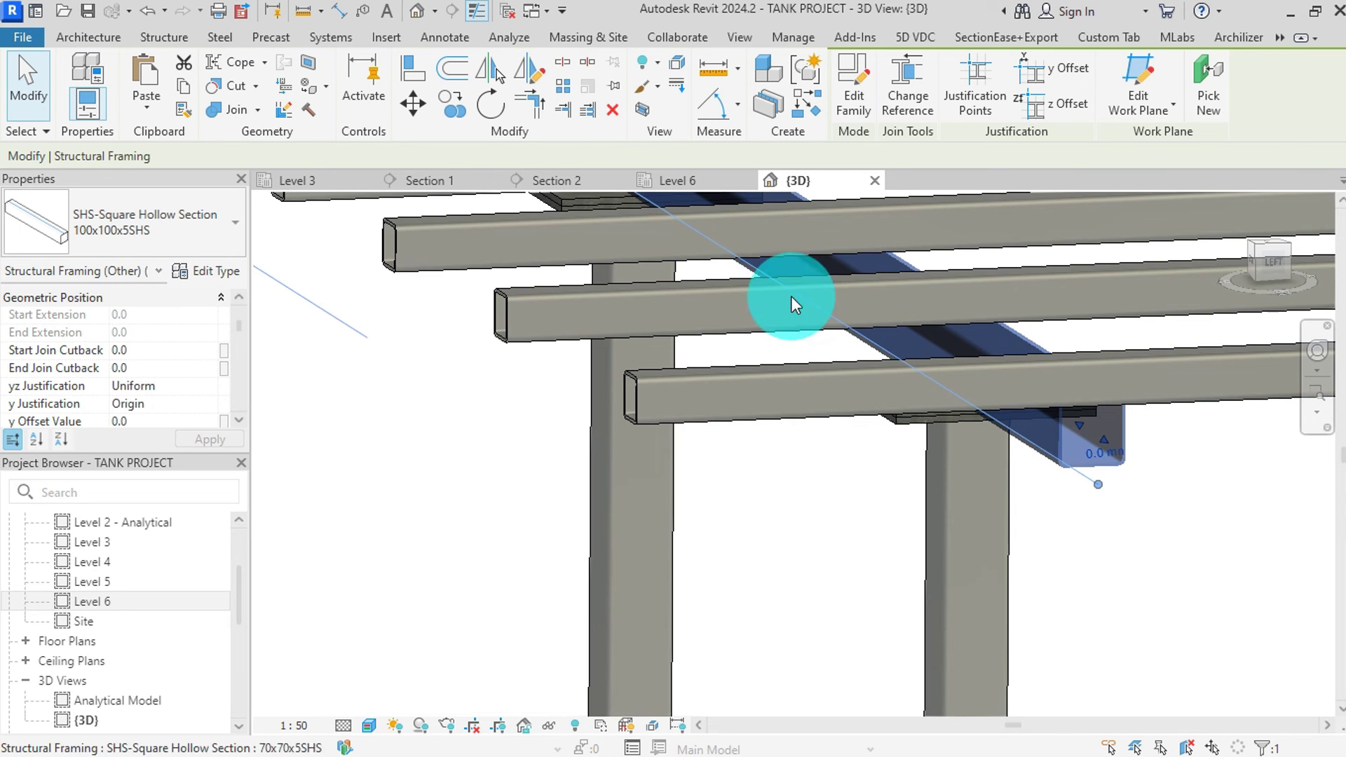
- In Section 1, set the grid C beam's Start Join Cutback to 70 mm and its End Join Cutback to -70 mm
click(562, 180)
scroll(145, 363, down, 2)
click(157, 351)
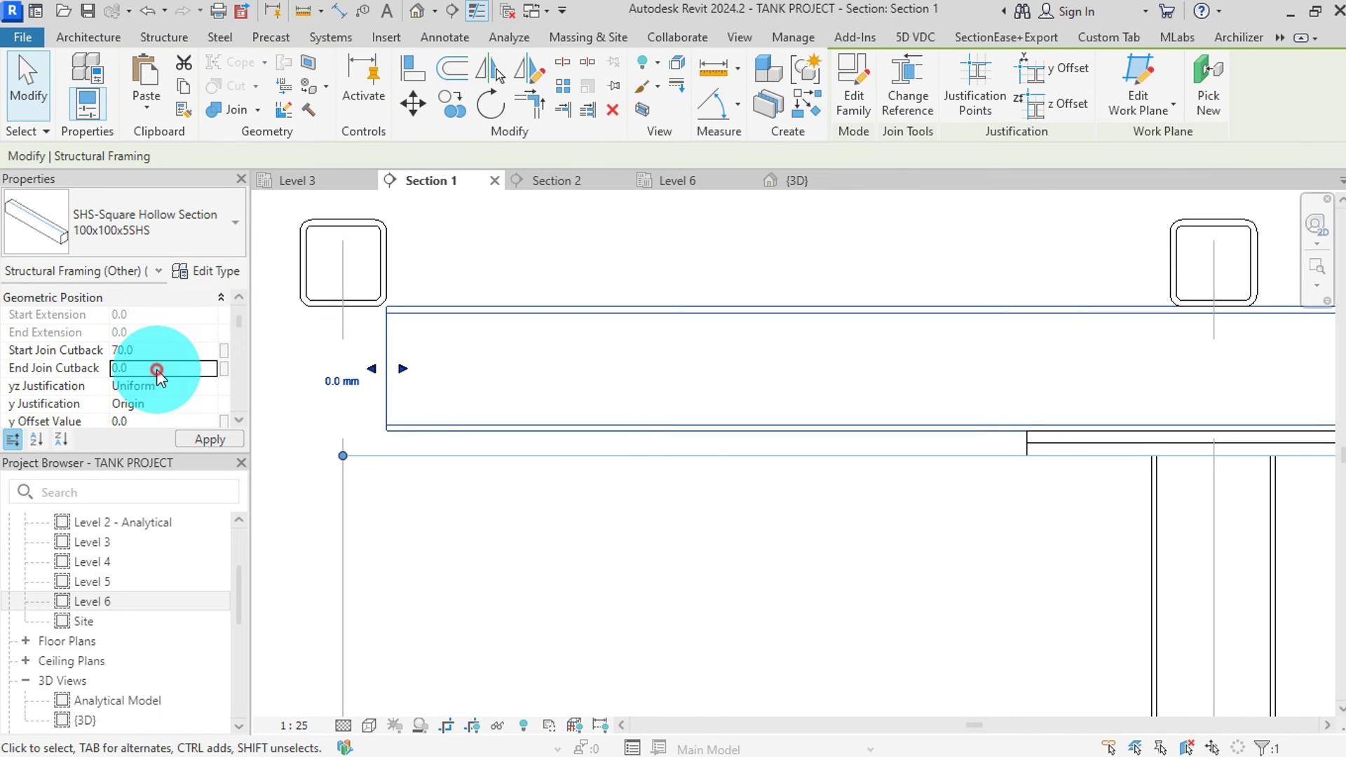
click(218, 440)
click(116, 369)
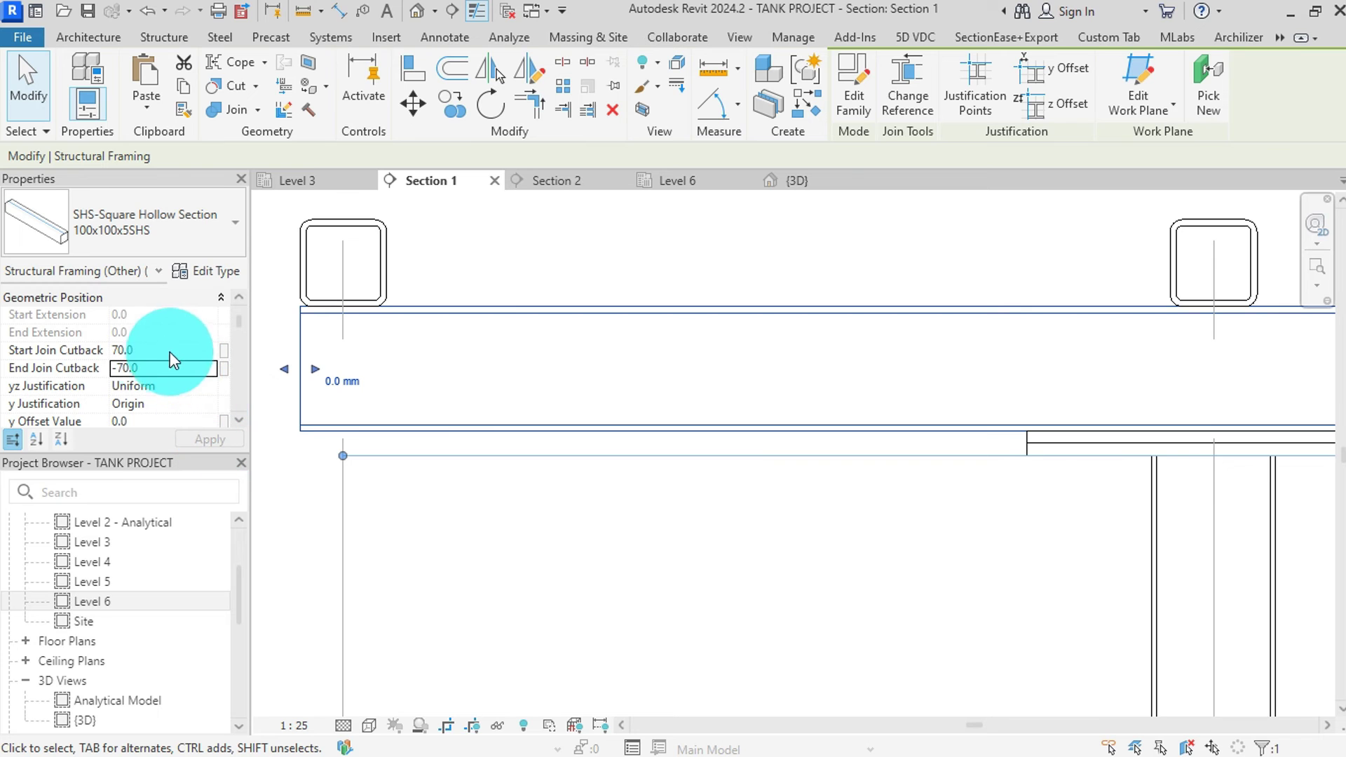
- Set the grid C beam's Start Join Cutback to -70 mm, matching its End Join Cutback
scroll(395, 452, down, 3)
scroll(363, 440, down, 4)
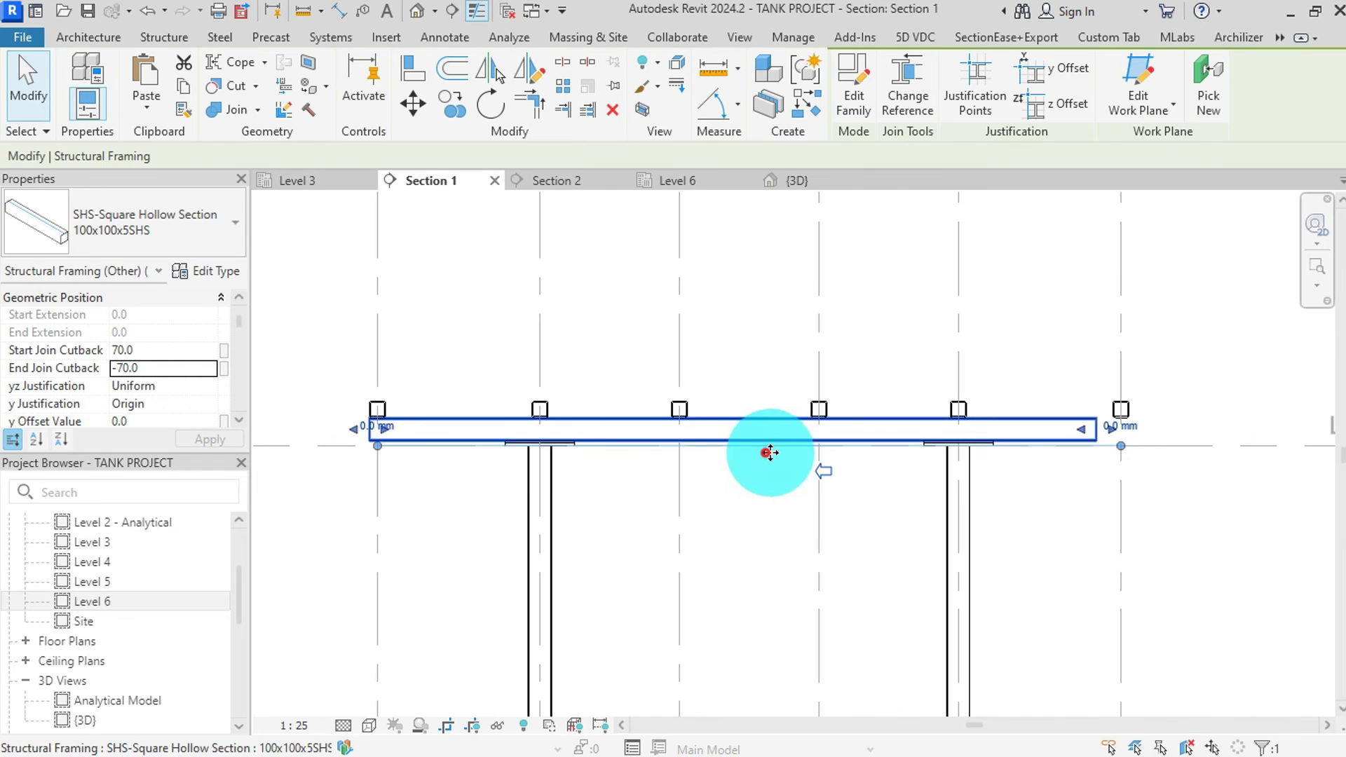
click(115, 351)
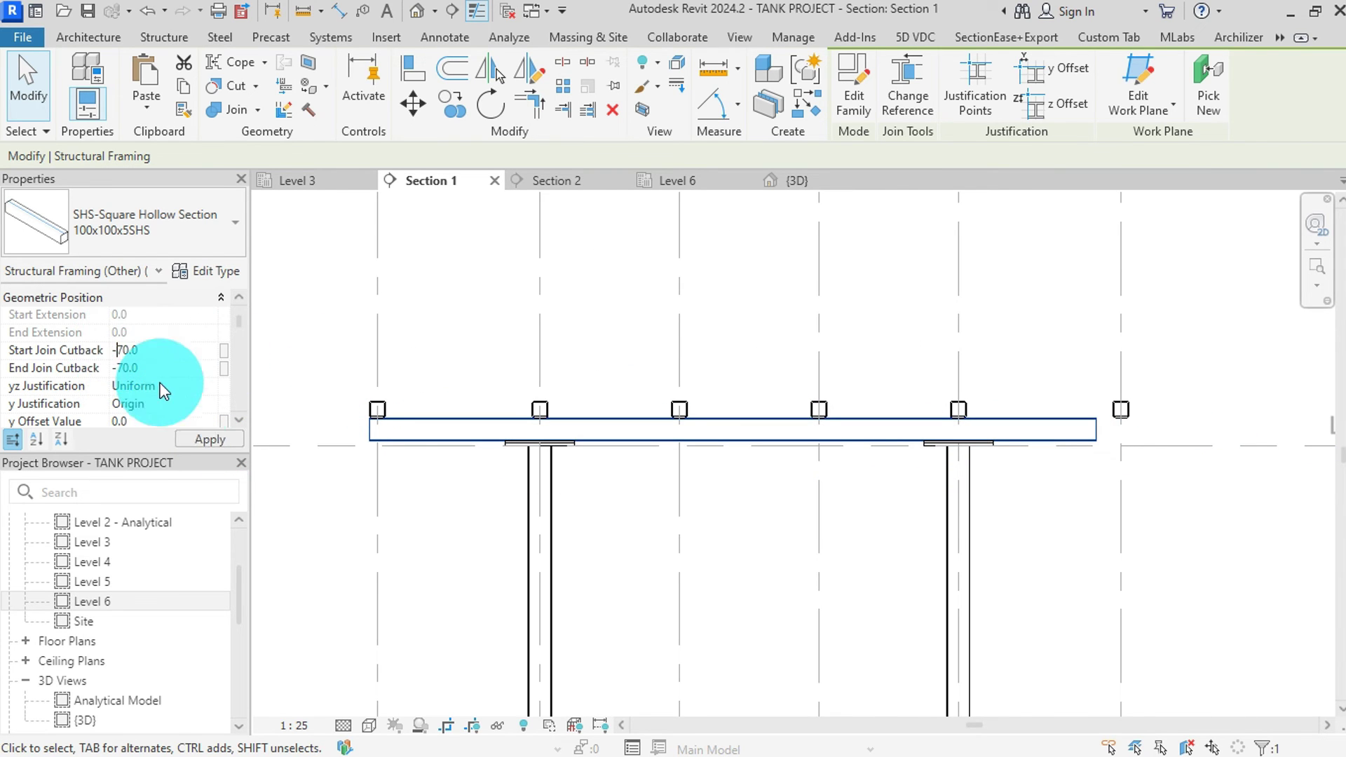
click(198, 440)
- Check both ends of the grid C beam against the outer 70x70x5SHS beams in Section 1 and in the Level 6 plan
scroll(1195, 457, up, 2)
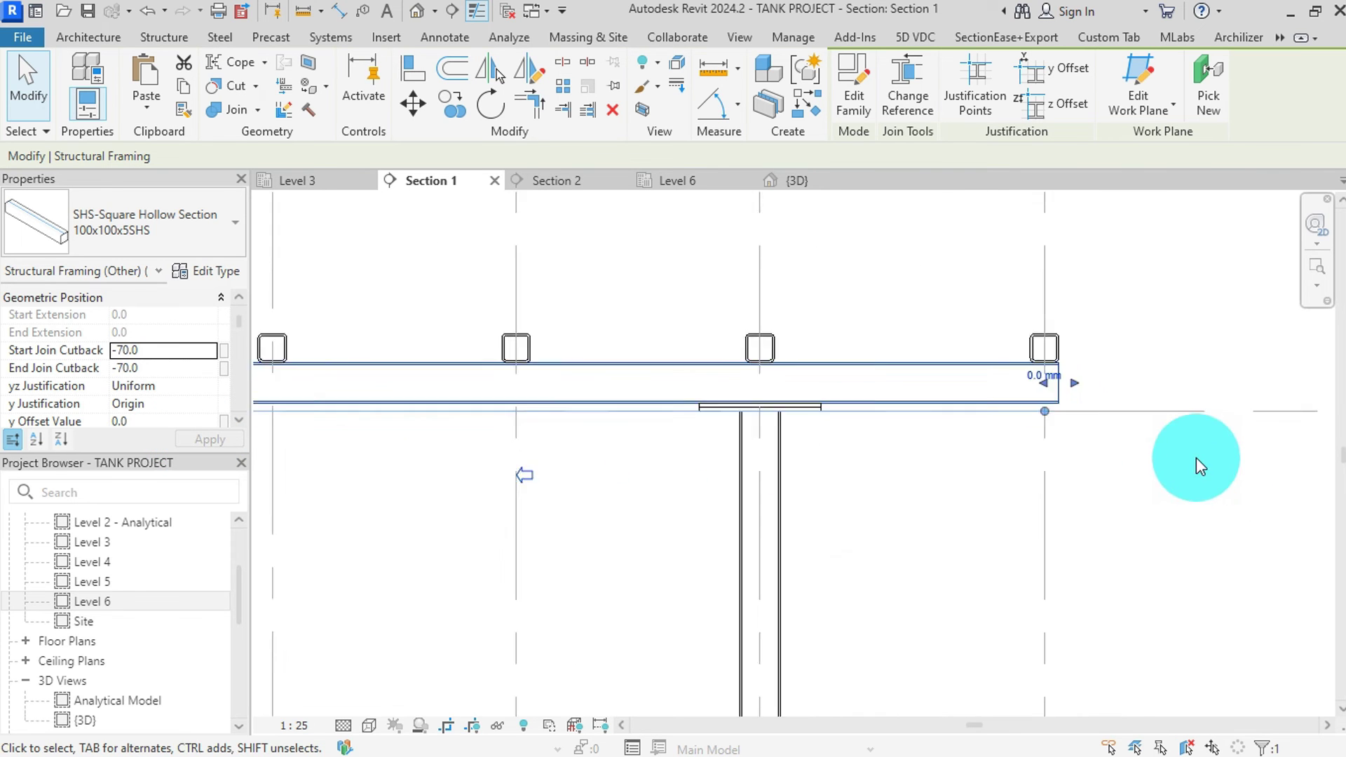
scroll(941, 517, down, 1)
scroll(917, 496, down, 2)
scroll(300, 493, up, 5)
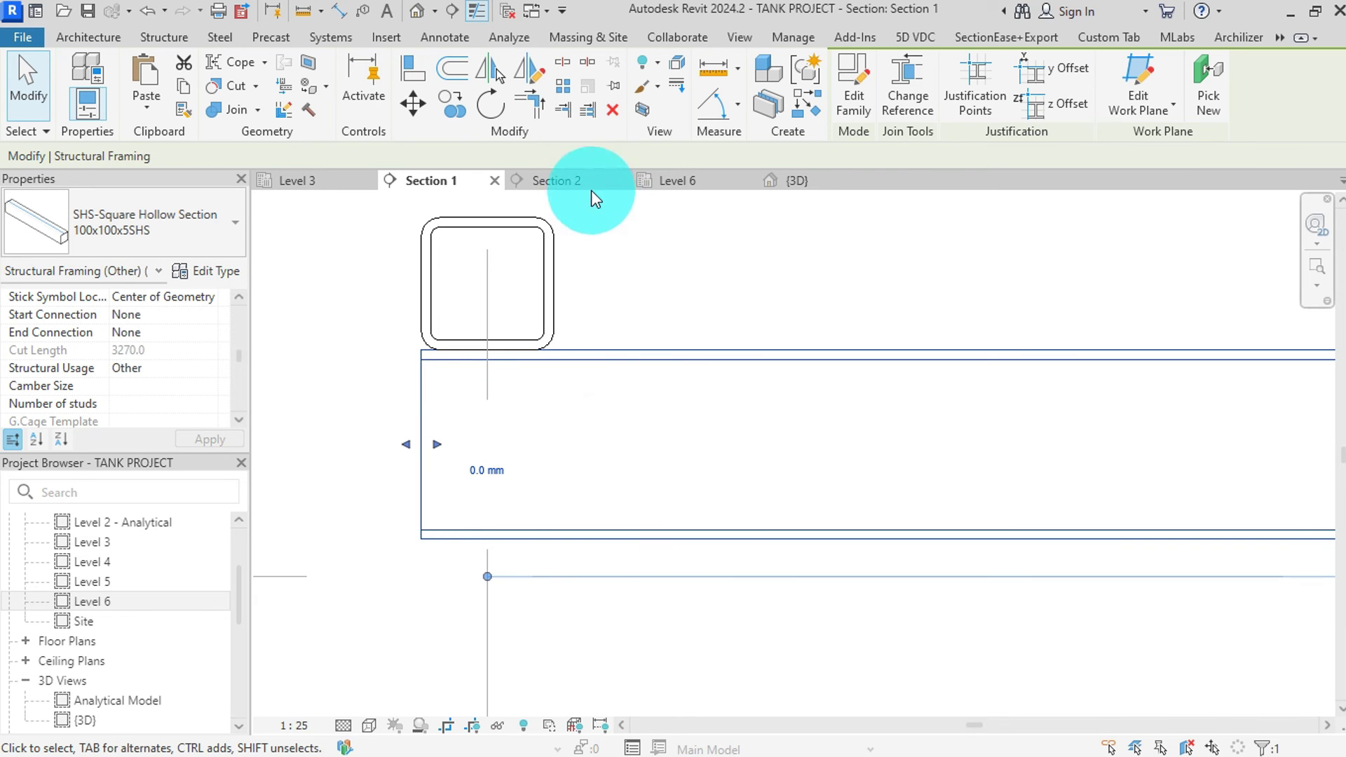
click(692, 184)
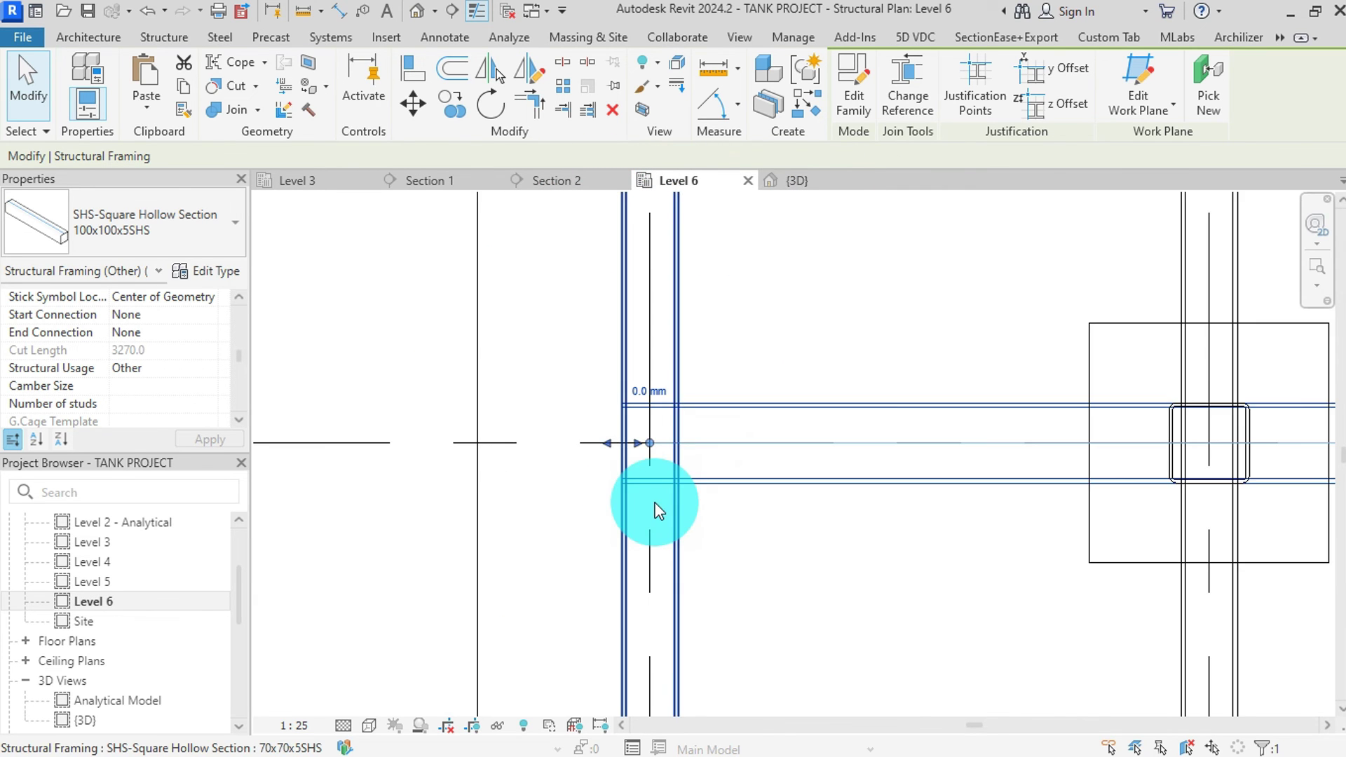
scroll(625, 478, down, 4)
click(1100, 547)
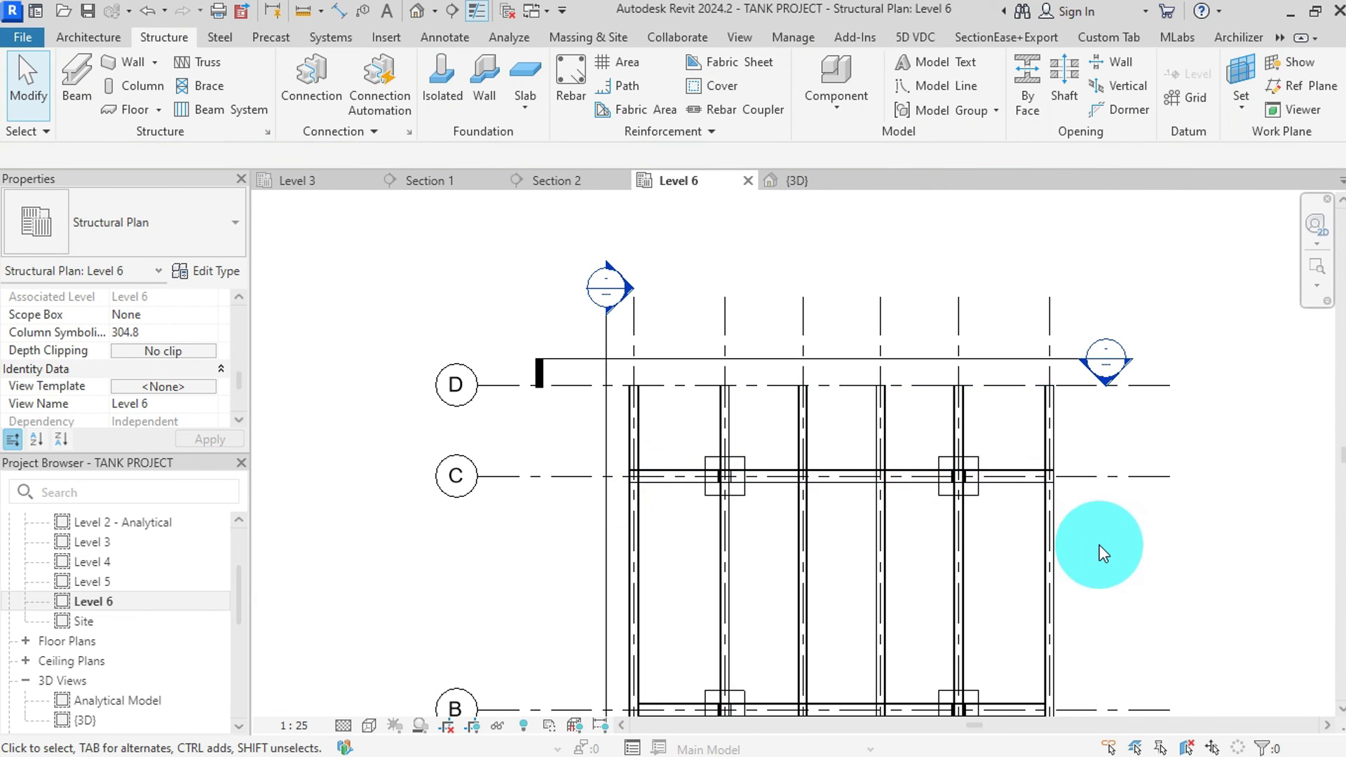
scroll(810, 495, up, 2)
scroll(1117, 442, up, 3)
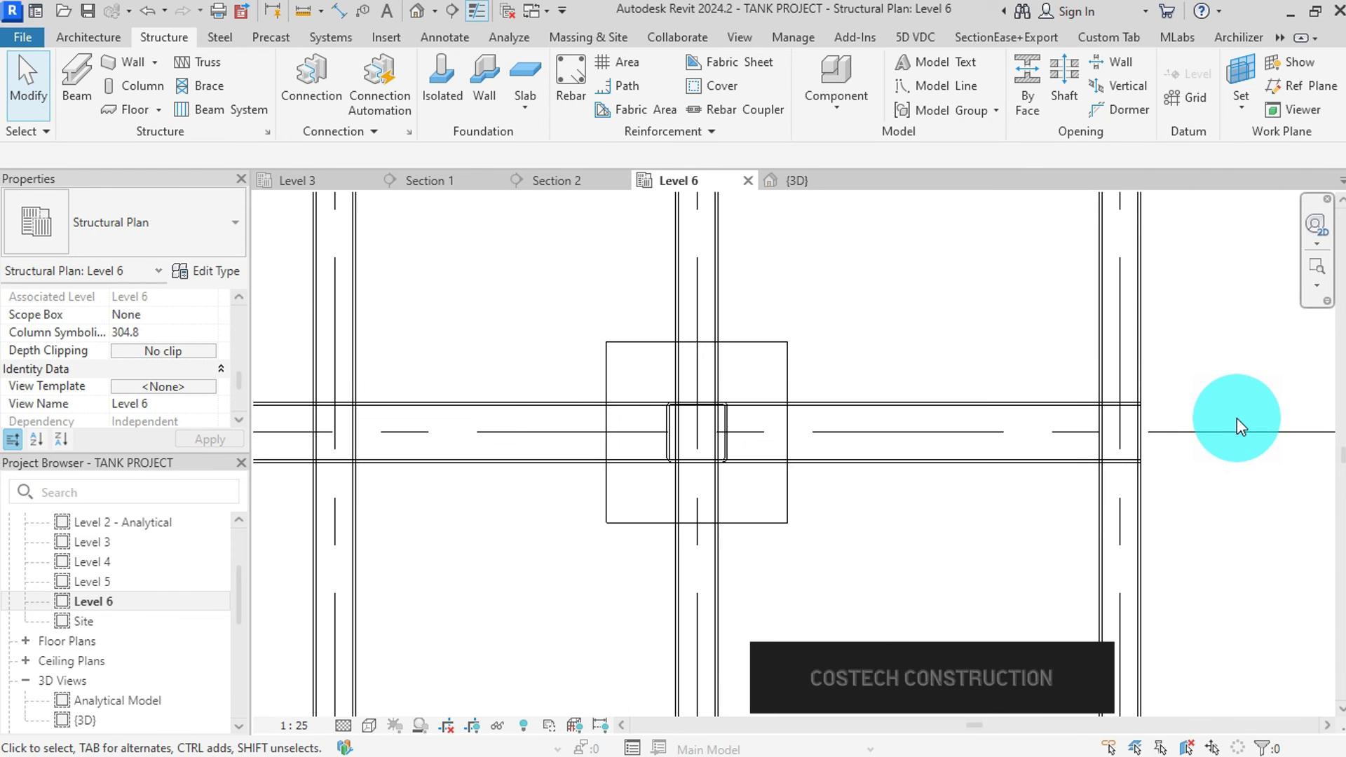
- Set both the Start Join Cutback and End Join Cutback of the grid B 100x100x5SHS beam to -70 mm
scroll(1237, 418, up, 1)
click(958, 403)
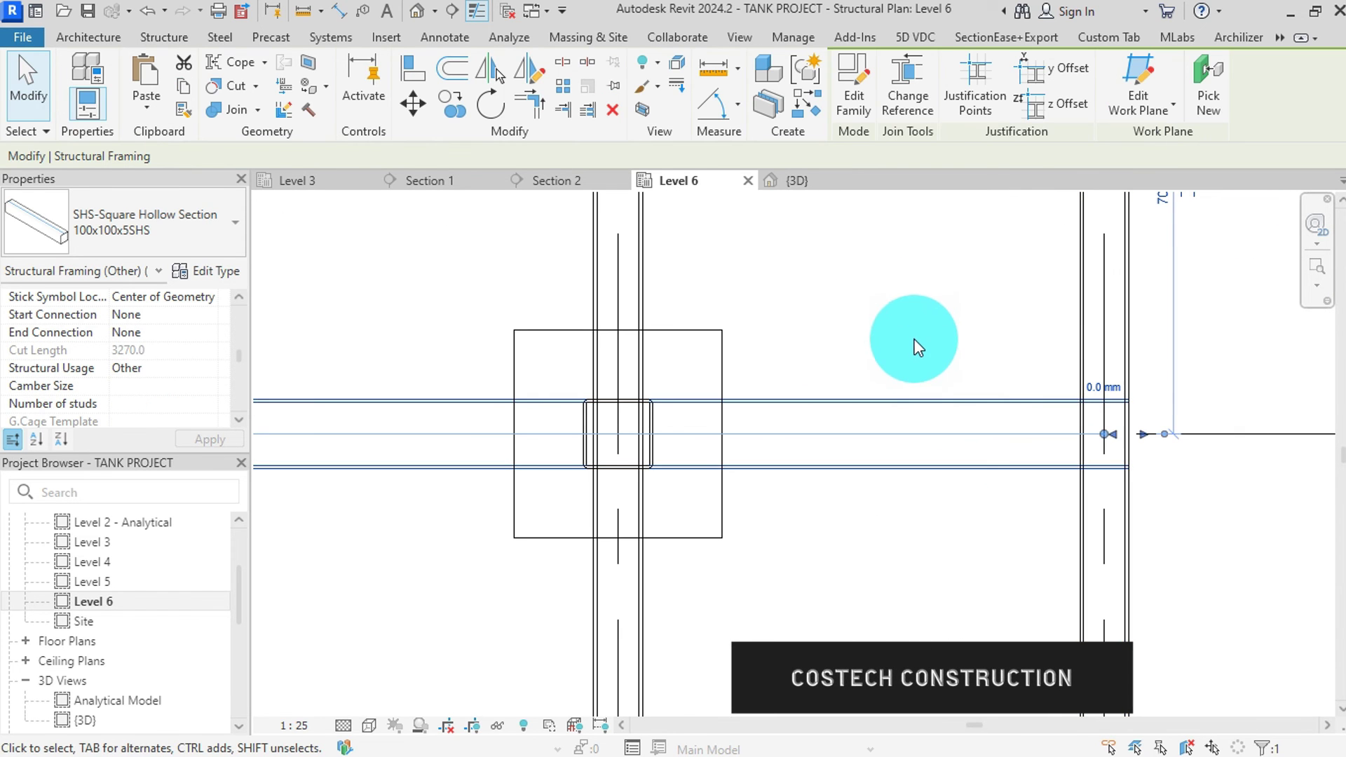
scroll(898, 298, down, 2)
scroll(899, 297, down, 5)
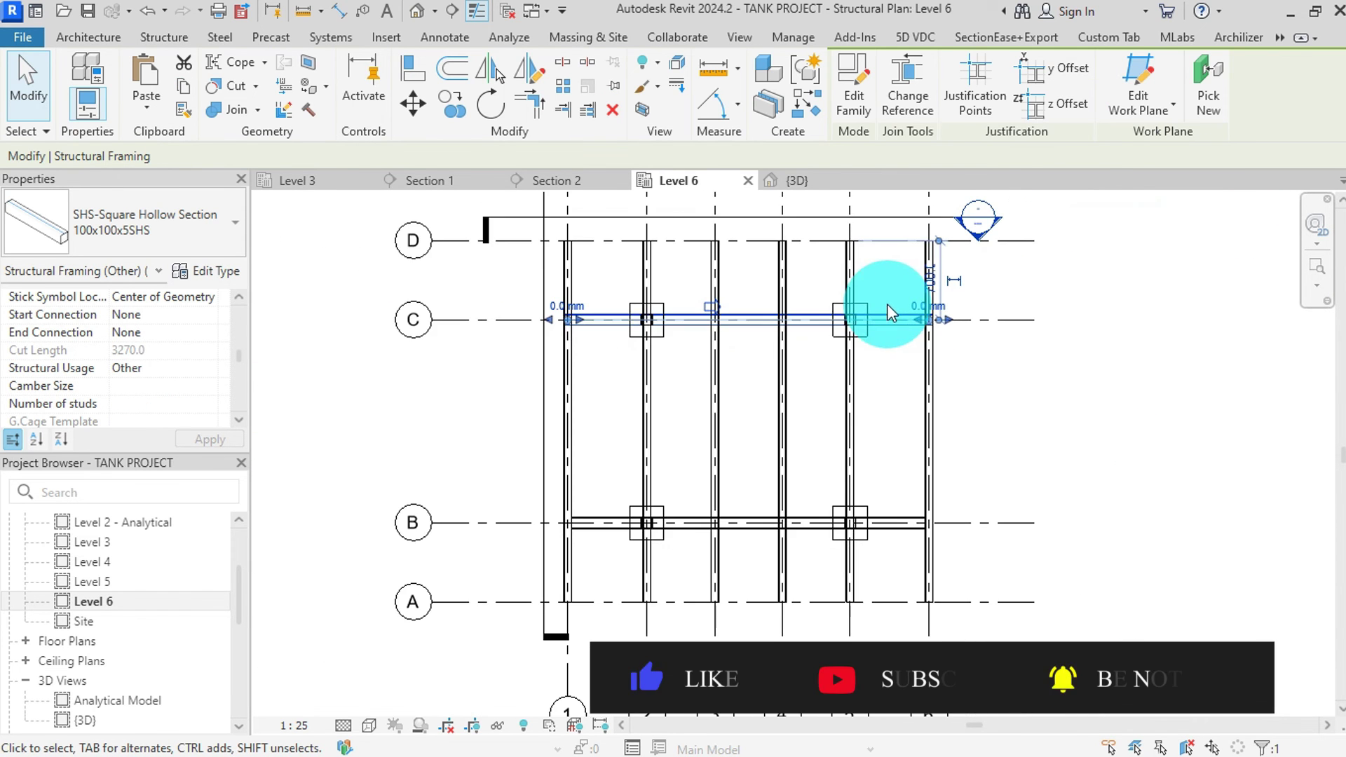
scroll(586, 544, up, 2)
click(588, 528)
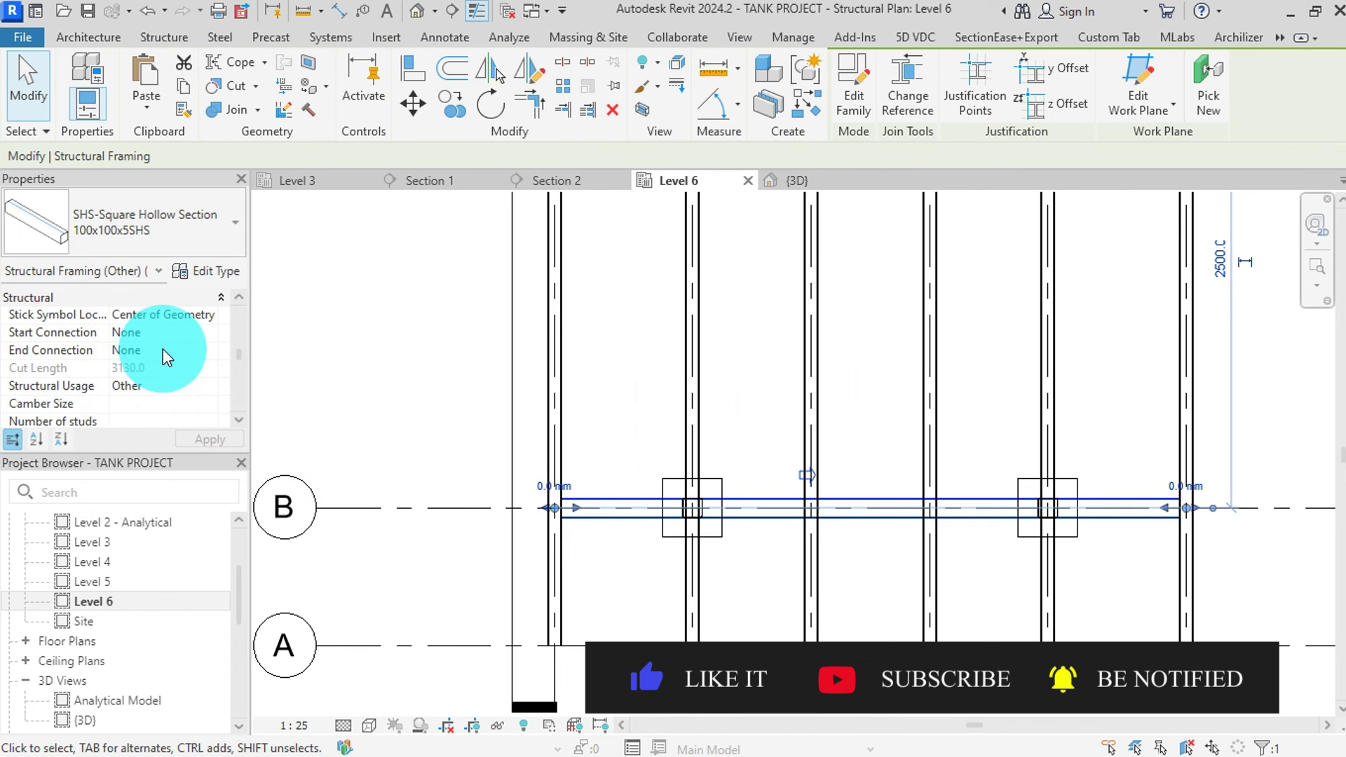
scroll(83, 367, down, 8)
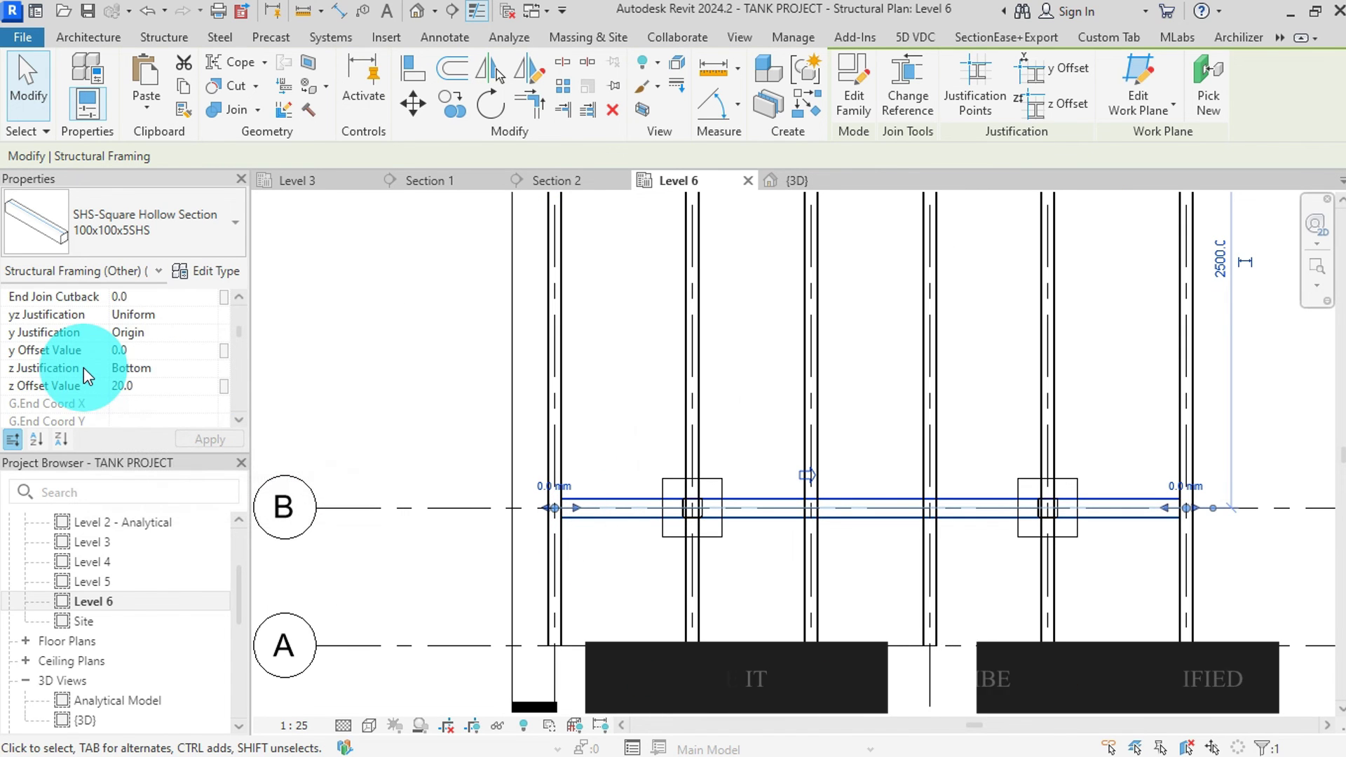
scroll(83, 367, up, 5)
scroll(116, 361, down, 2)
click(140, 338)
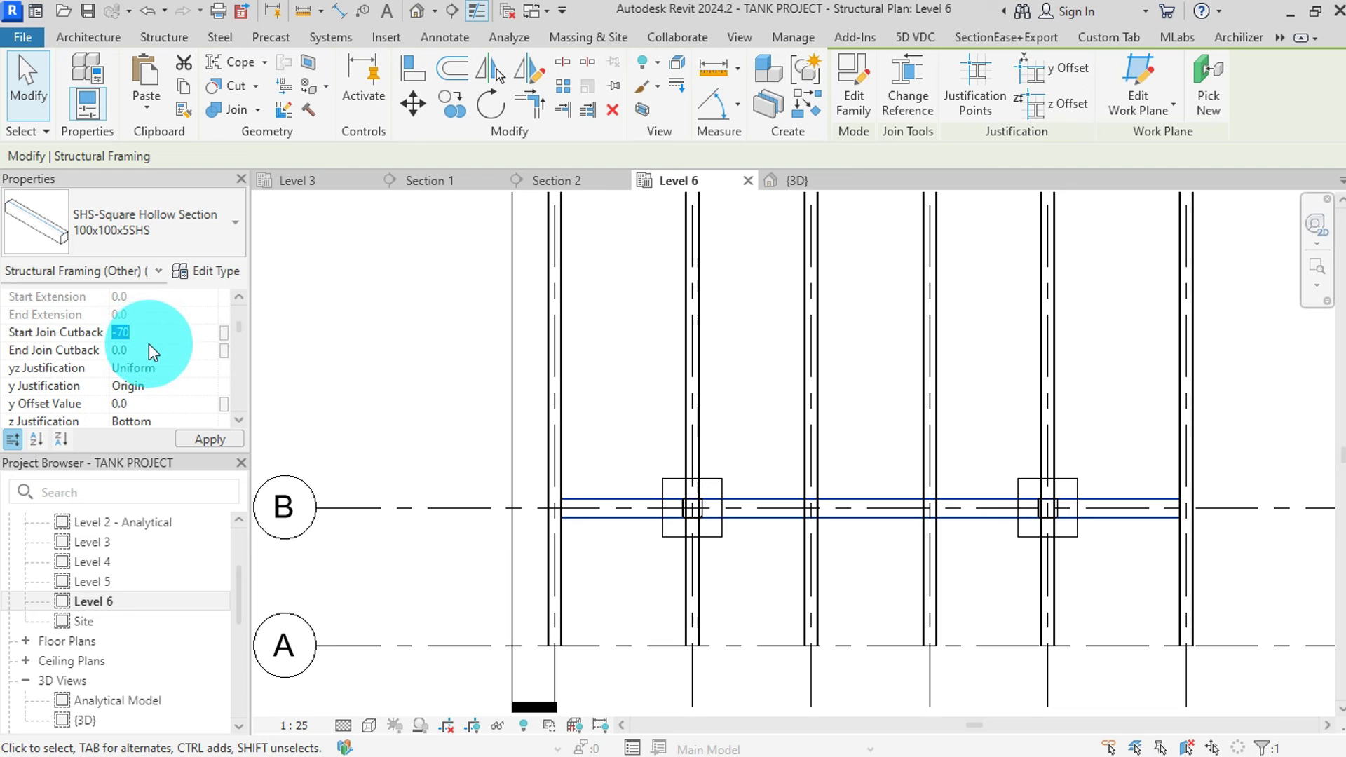
click(150, 347)
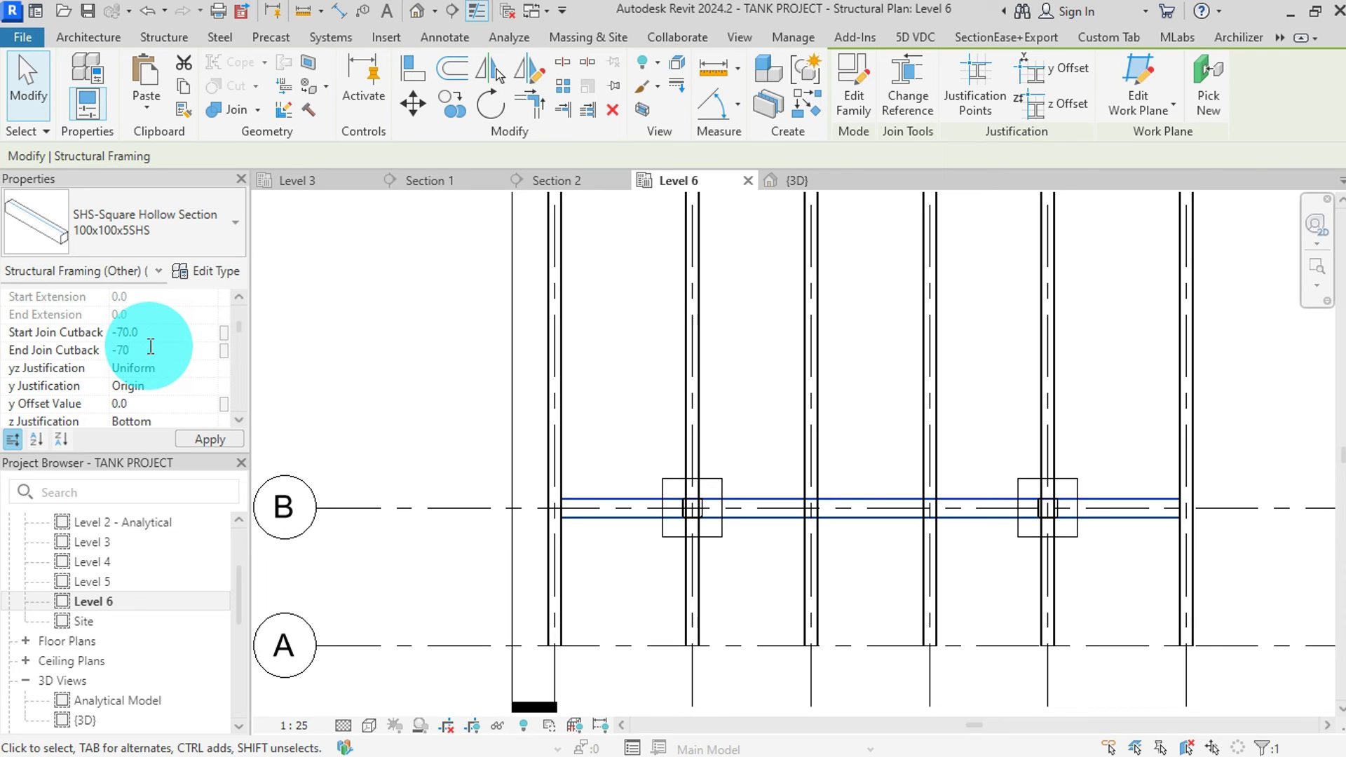
text(-70.0)
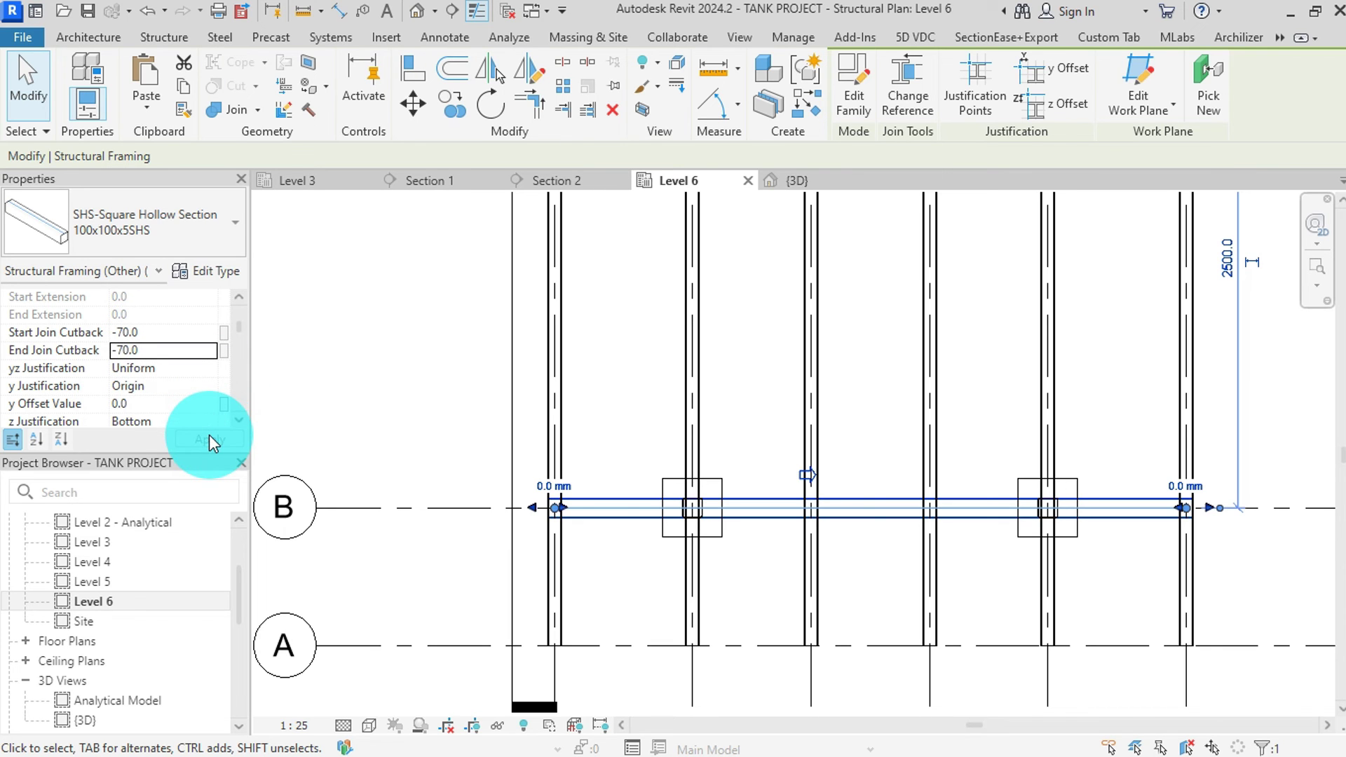
click(209, 440)
- Check how the grid B beam's extended ends meet the outer 70x70x5SHS beams in the Level 6 plan
click(589, 552)
scroll(554, 519, up, 5)
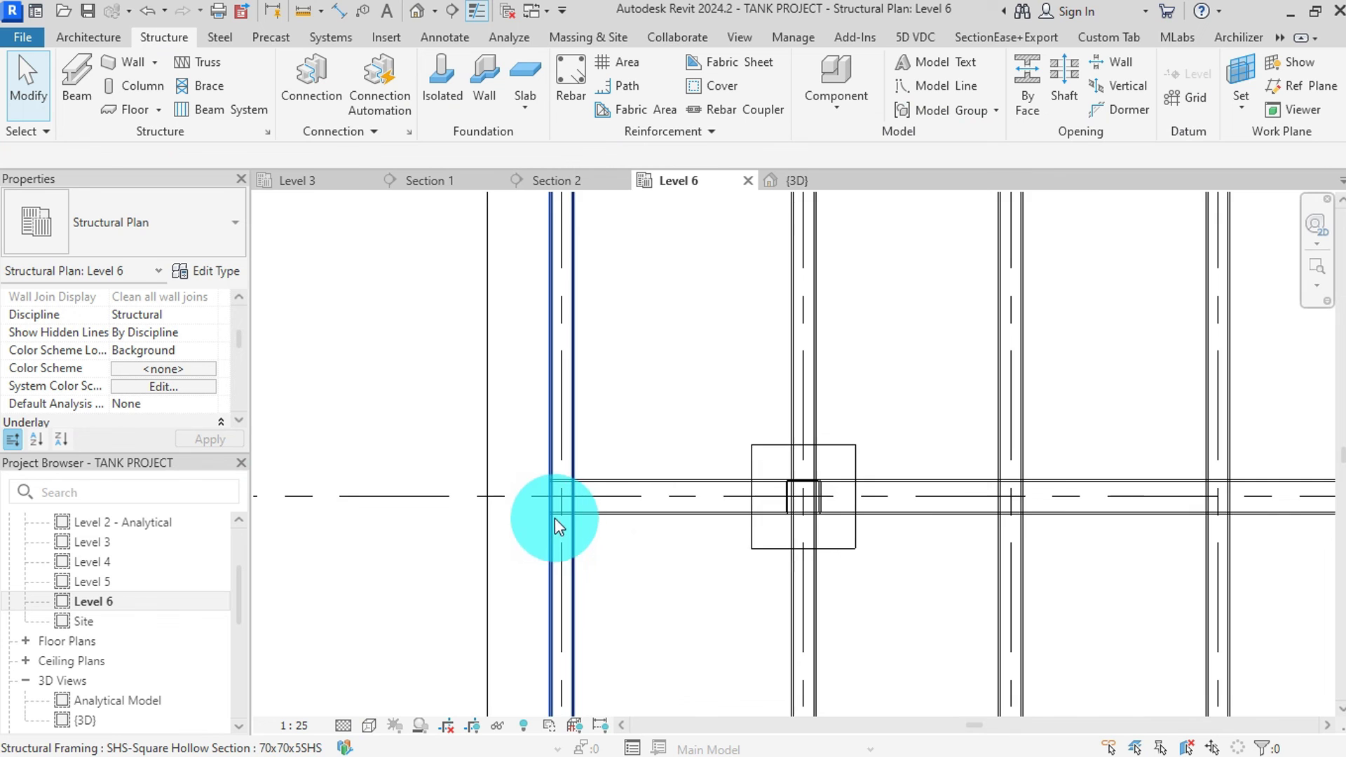
click(647, 452)
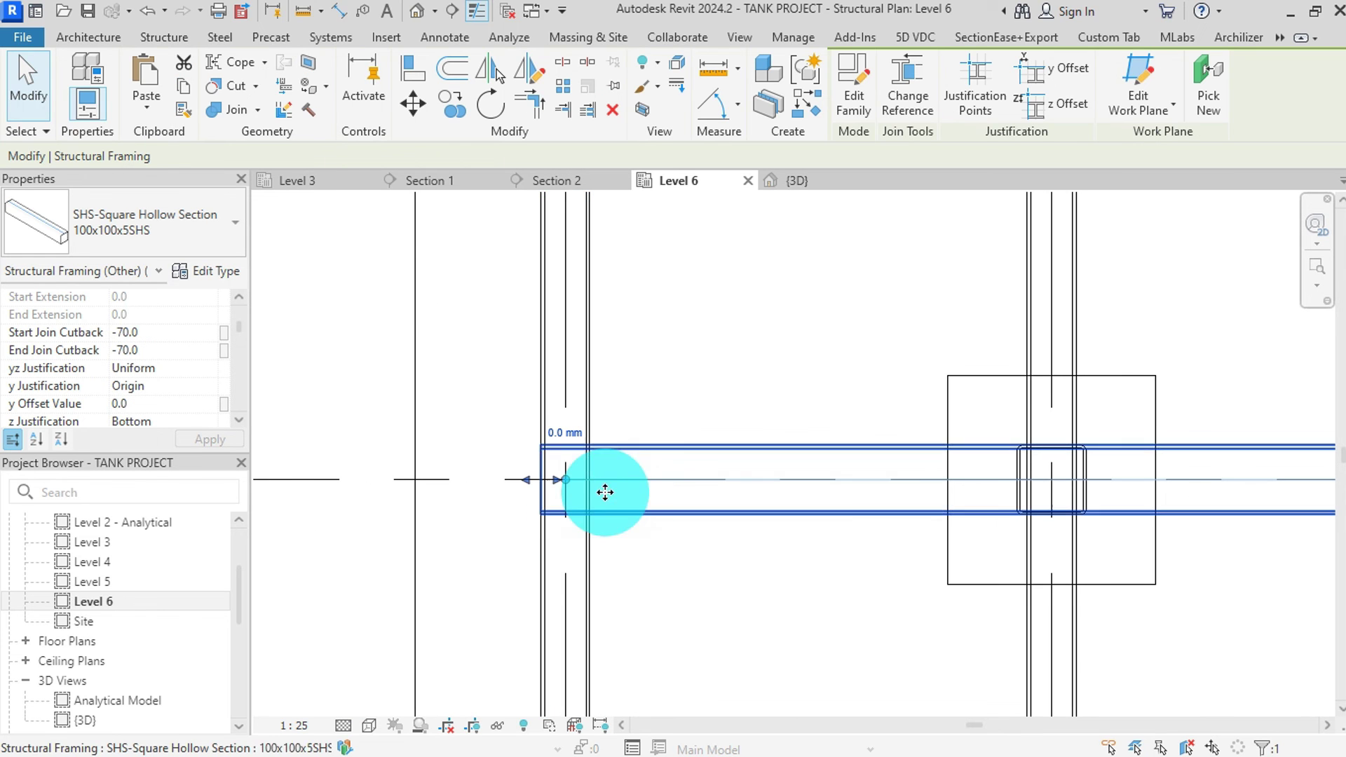
scroll(572, 558, down, 5)
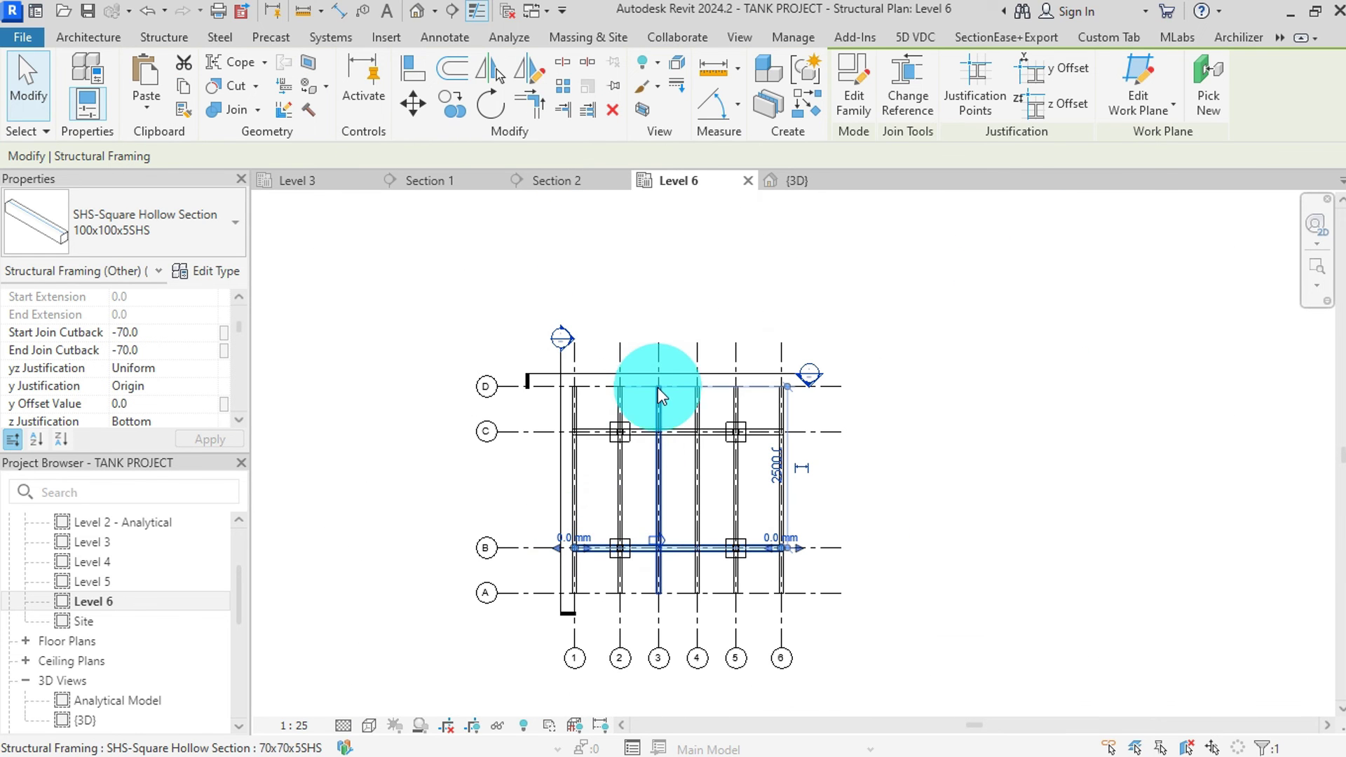
scroll(571, 395, up, 5)
scroll(505, 410, down, 5)
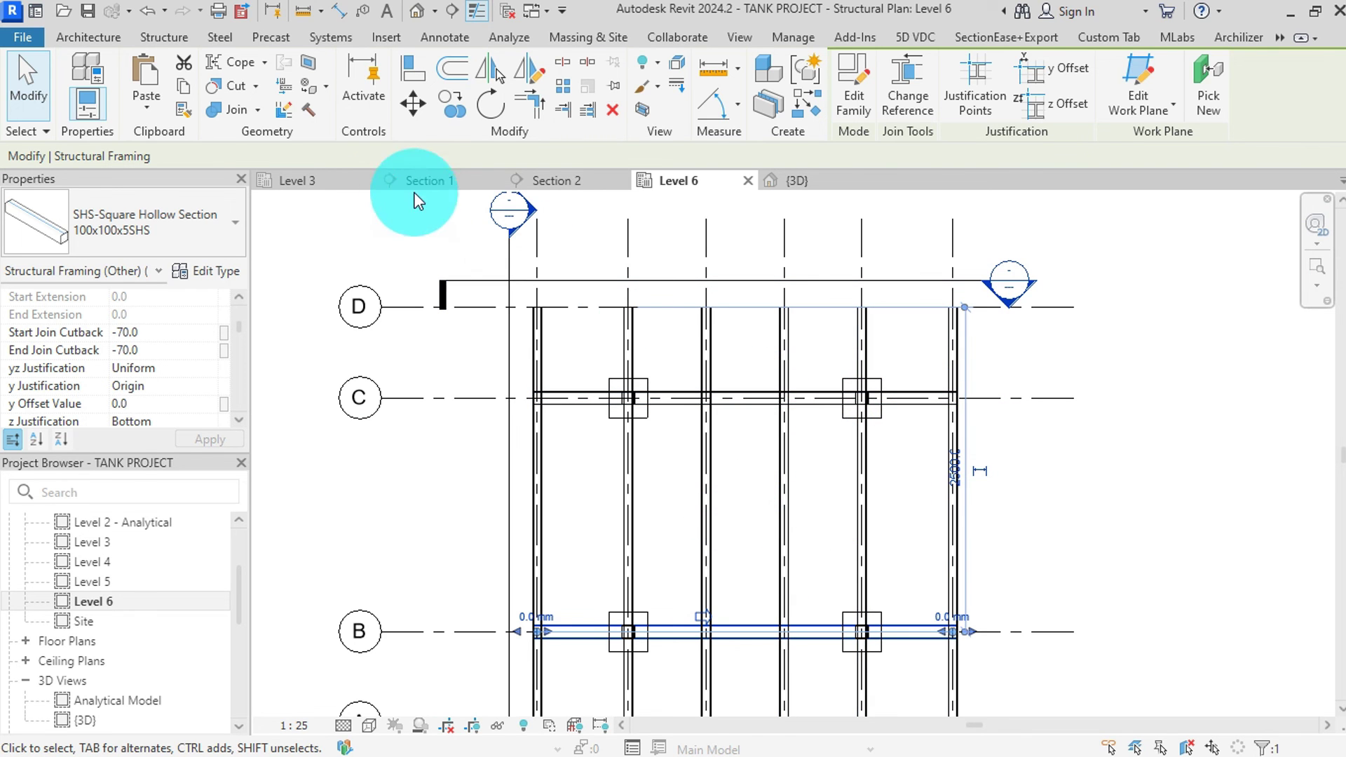
- Create a rectangular steel plate covering the Level 6 beams, from the outer corner at grids D and 1 to the outer corner at grids A and 6
click(220, 39)
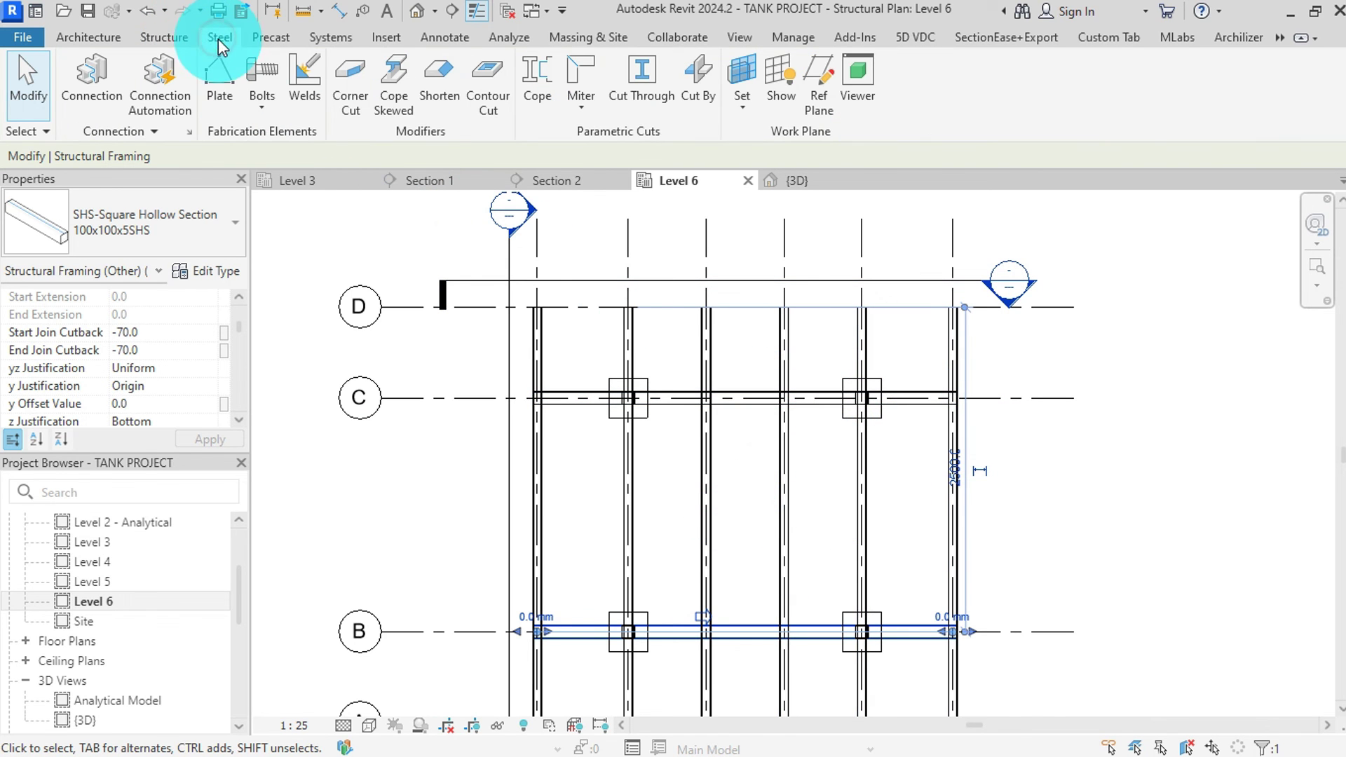
click(214, 86)
click(909, 66)
scroll(484, 291, up, 4)
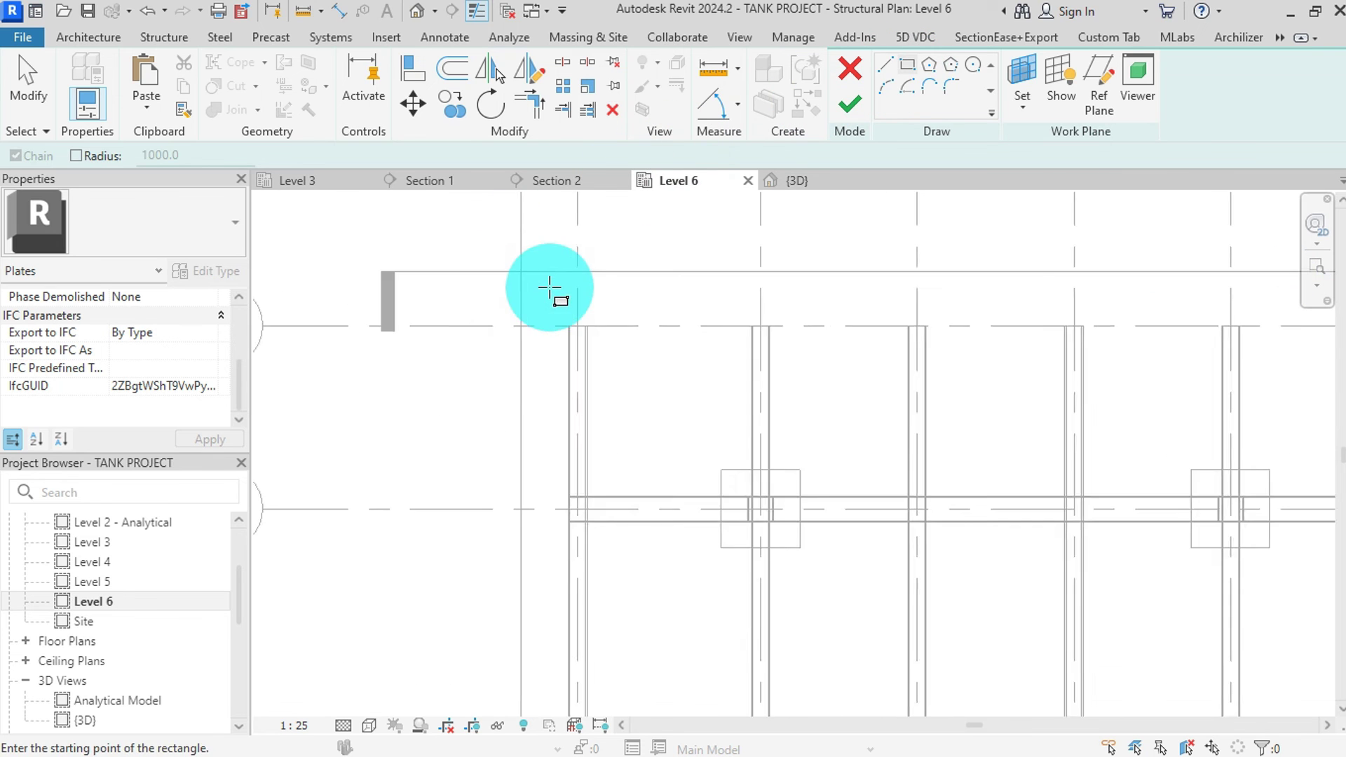
scroll(549, 287, up, 5)
scroll(610, 324, up, 2)
click(559, 335)
scroll(466, 240, down, 6)
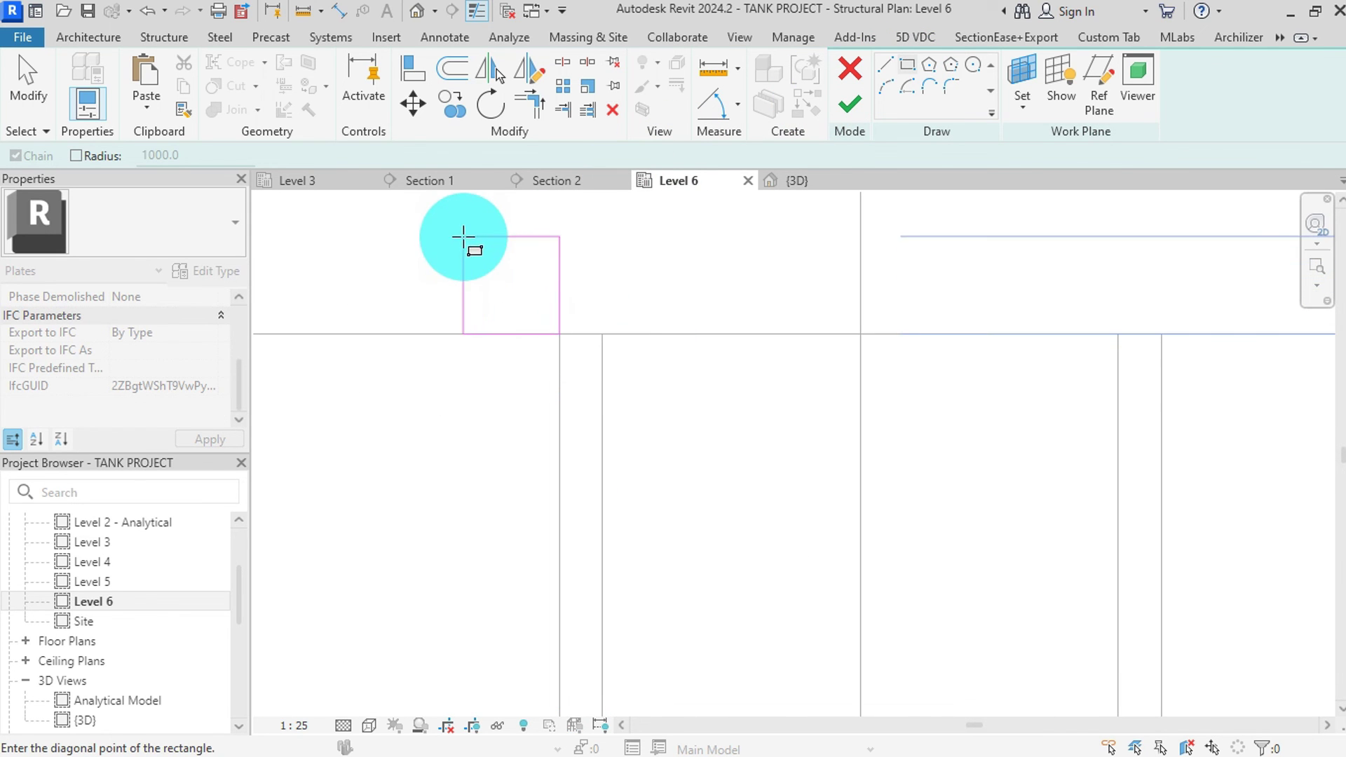
scroll(436, 230, down, 5)
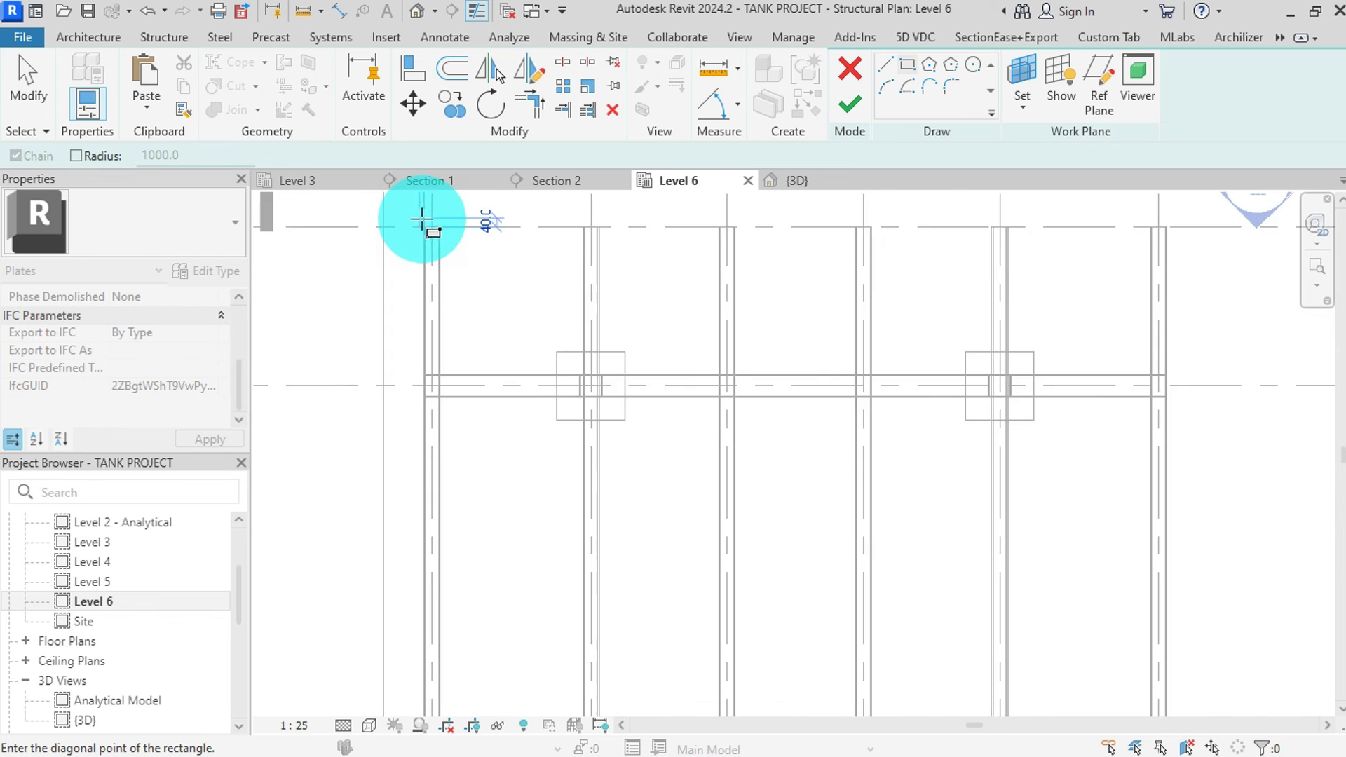
scroll(674, 439, up, 5)
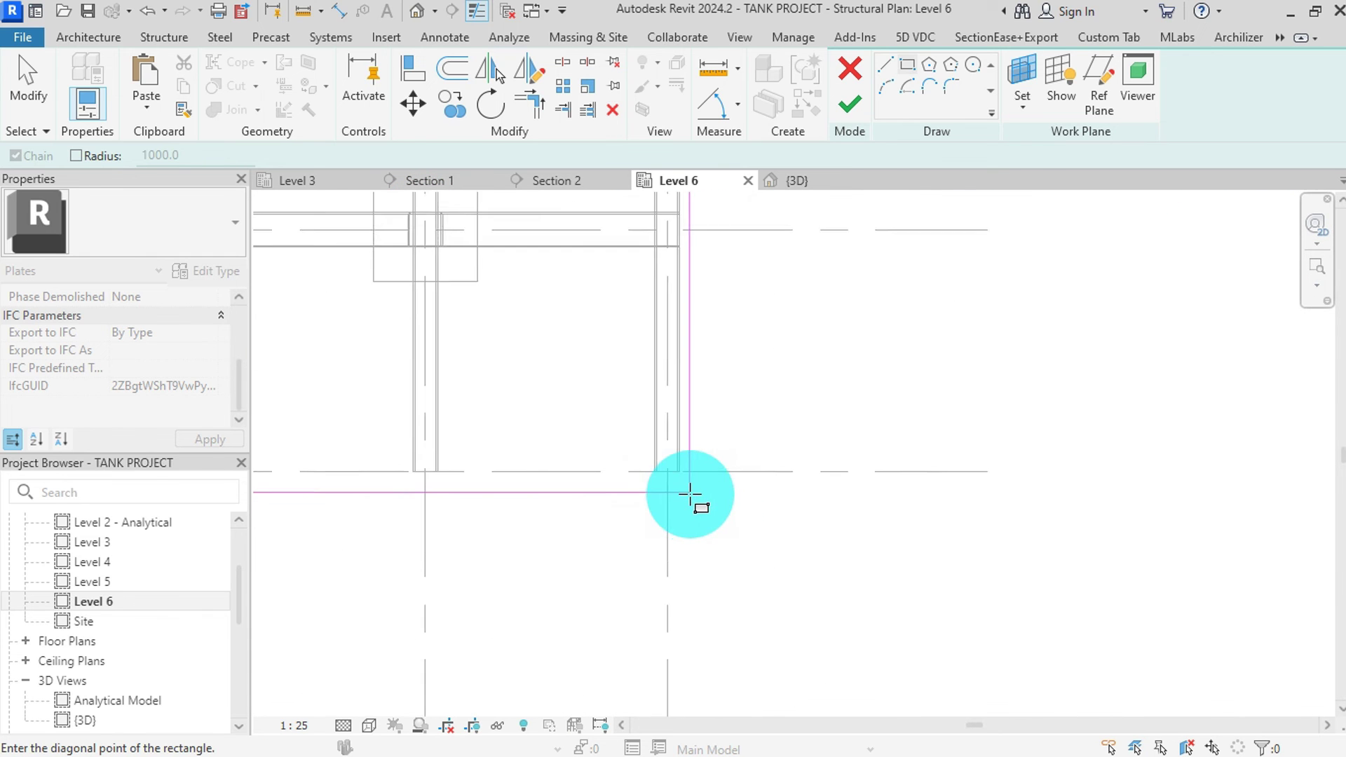
scroll(682, 451, up, 3)
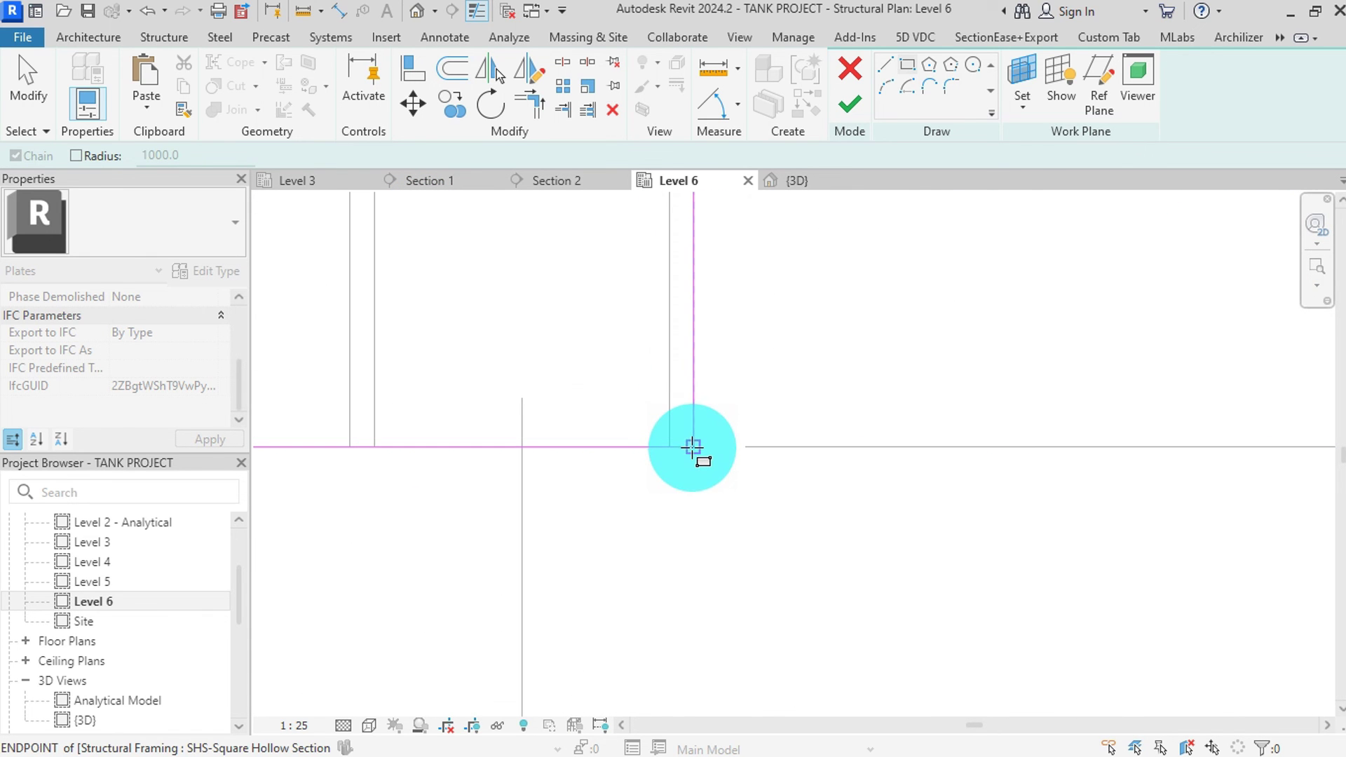
click(694, 451)
scroll(764, 533, down, 3)
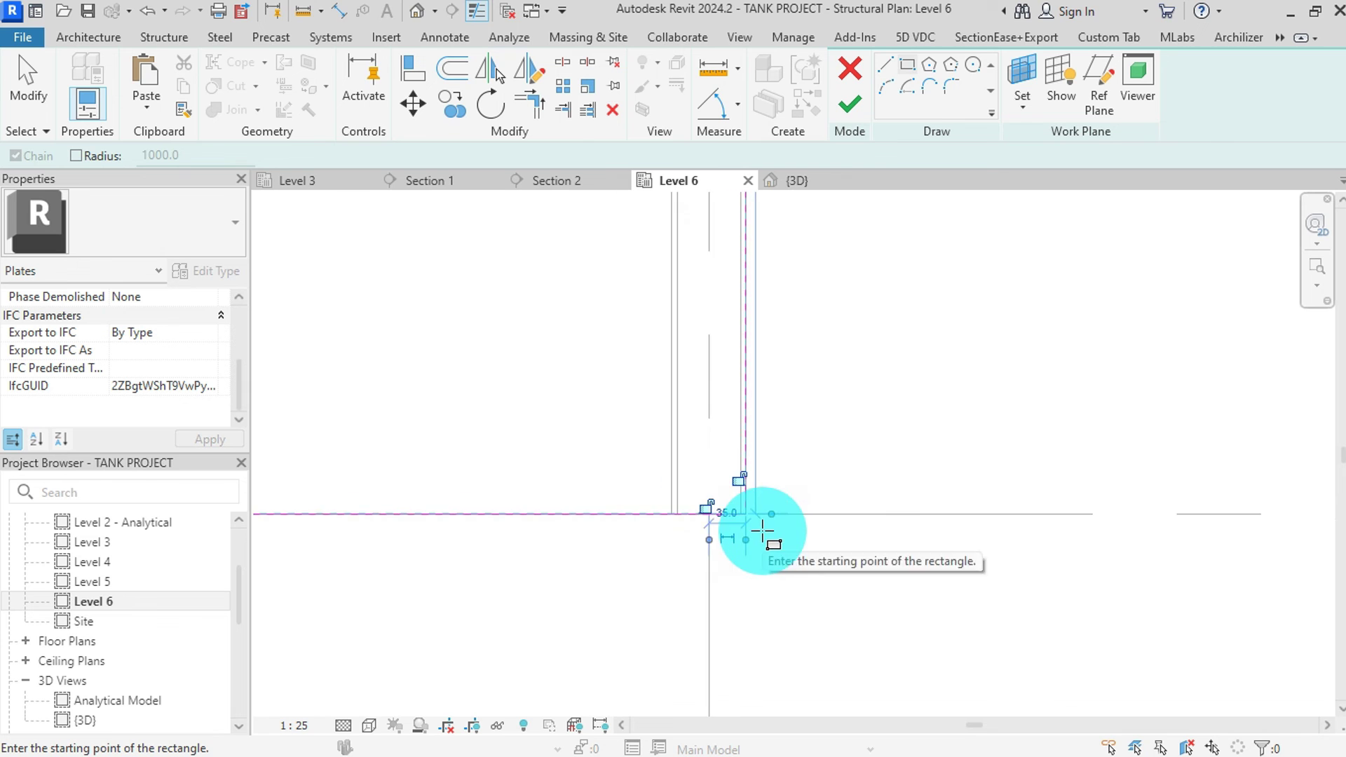
scroll(762, 531, down, 5)
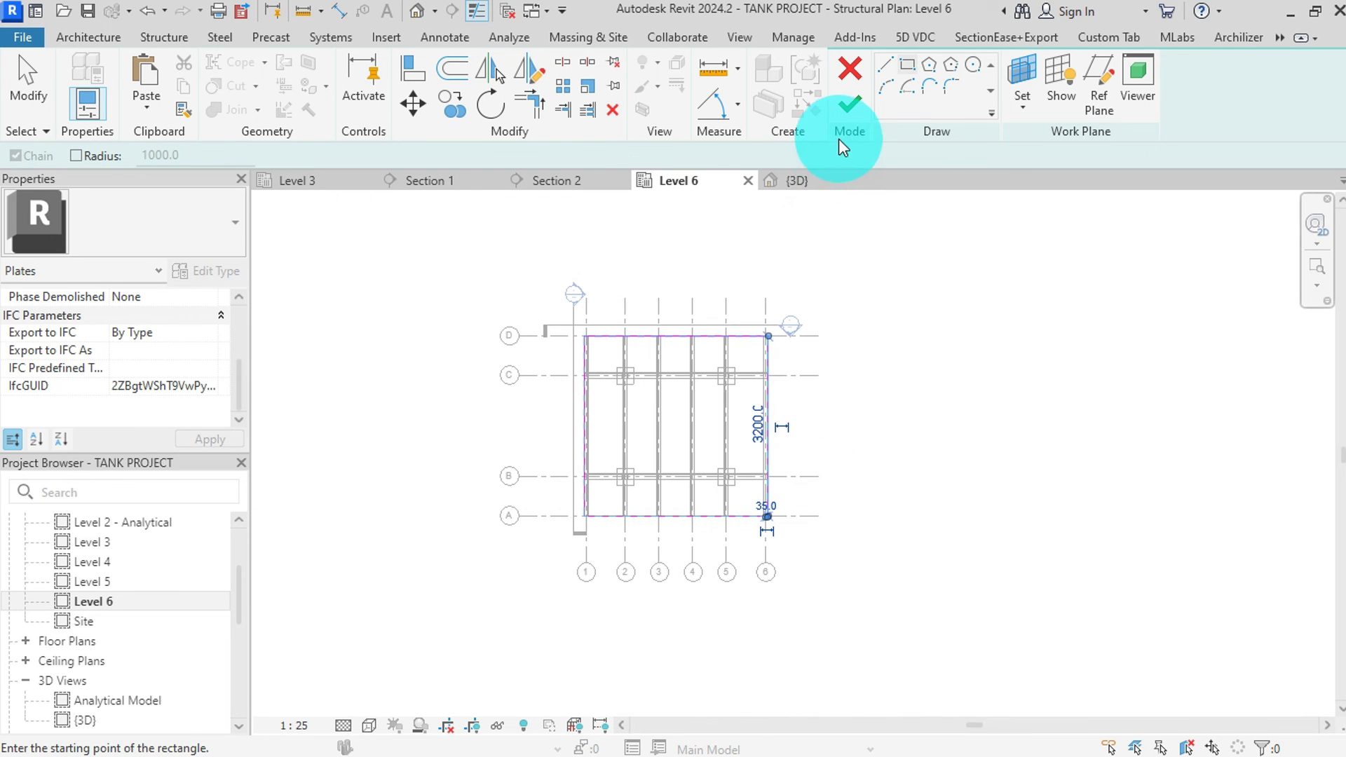
click(852, 107)
- Set the new steel plate's thickness to 4 mm
scroll(165, 348, up, 1)
click(166, 348)
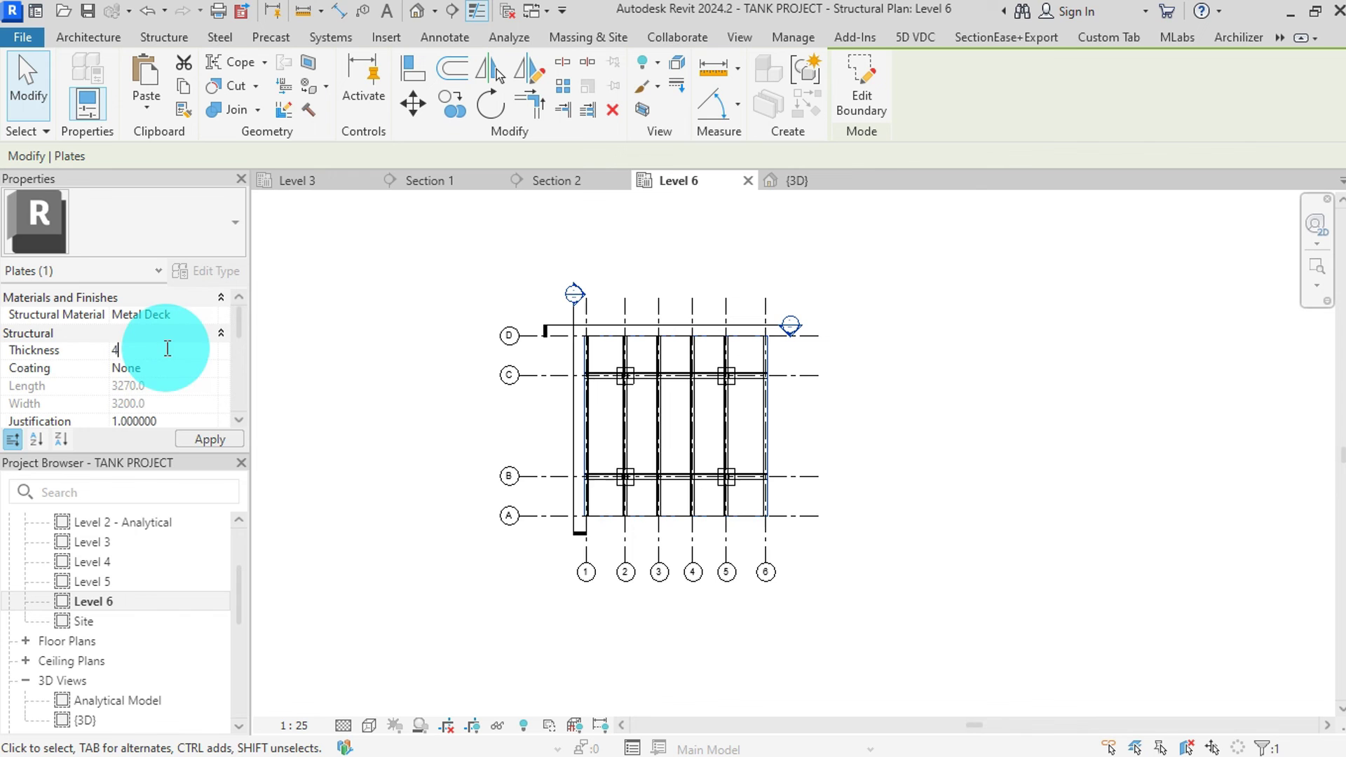
text(4)
key(Tab)
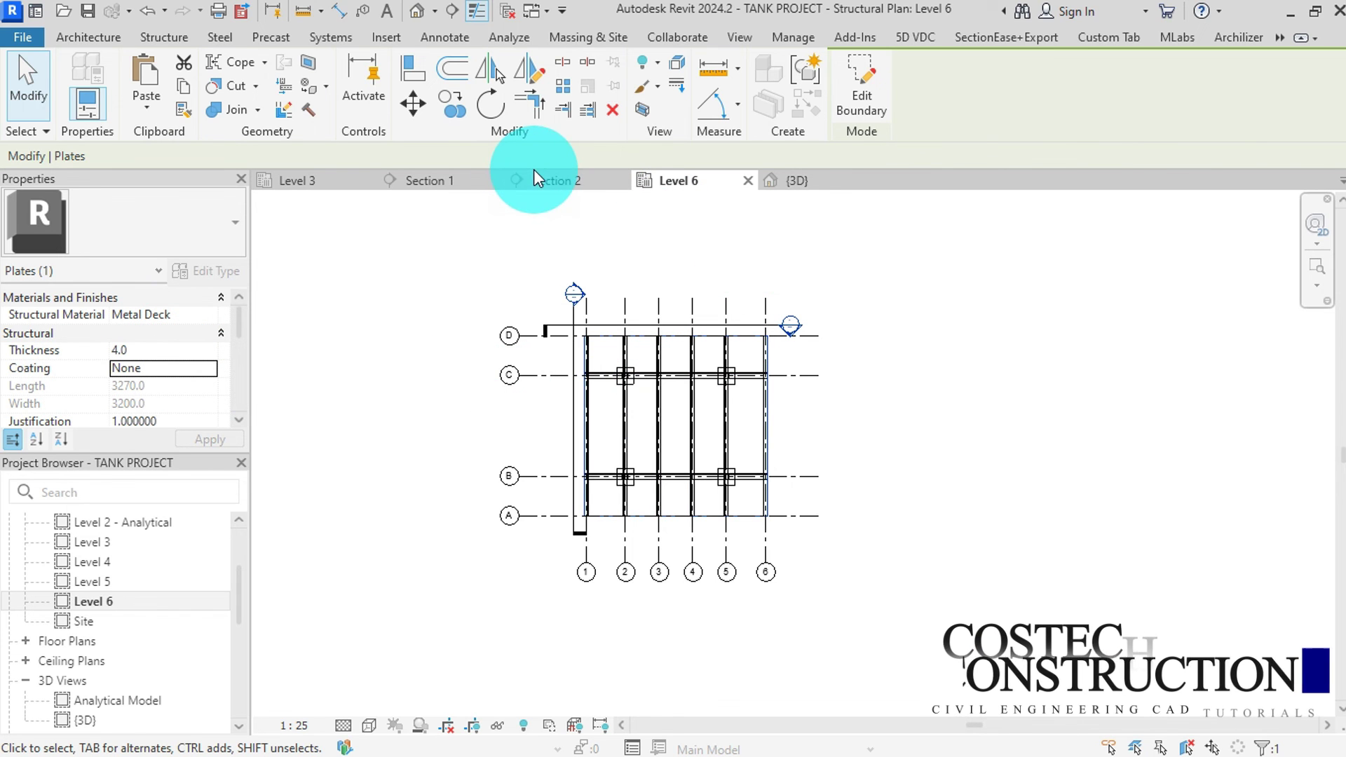
- In Section 1, align the underside of the steel plate with the top face of the 70x70x5SHS secondary beams
click(445, 181)
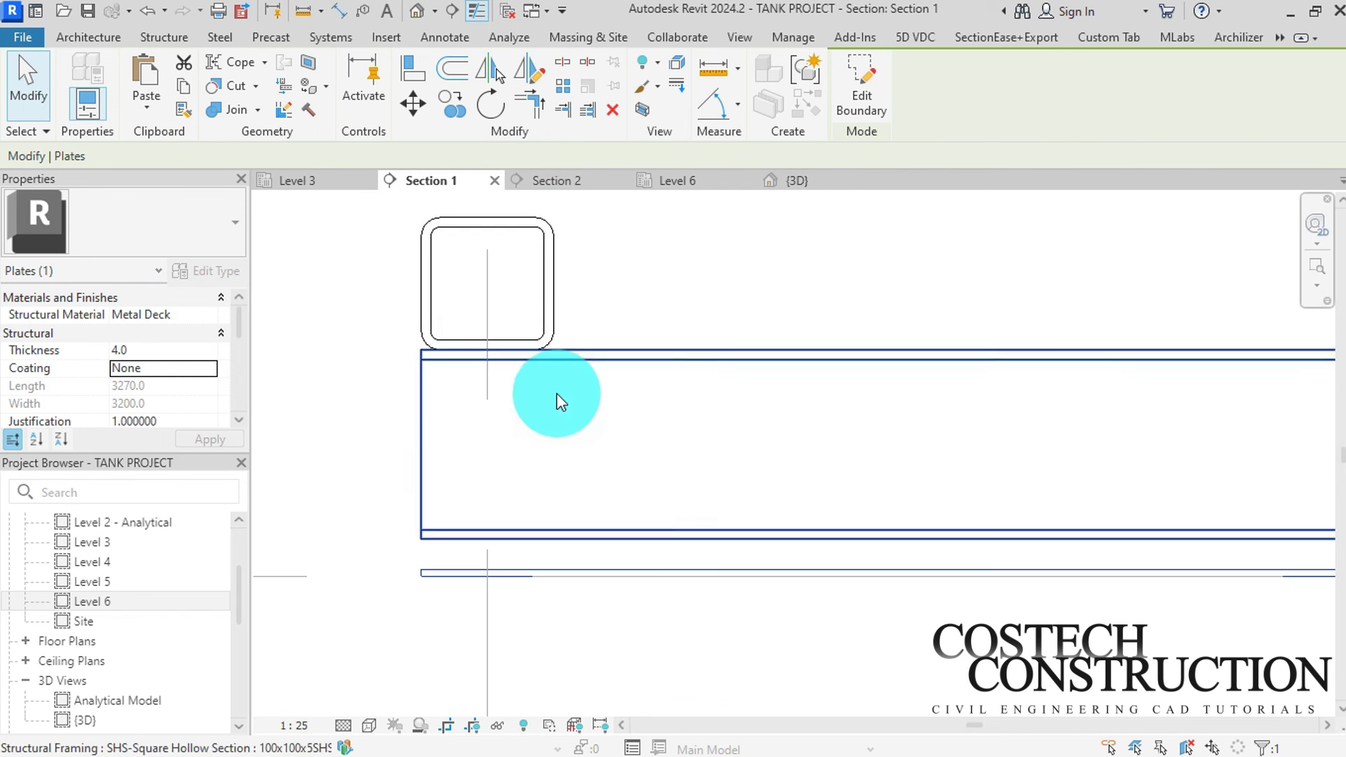
click(413, 73)
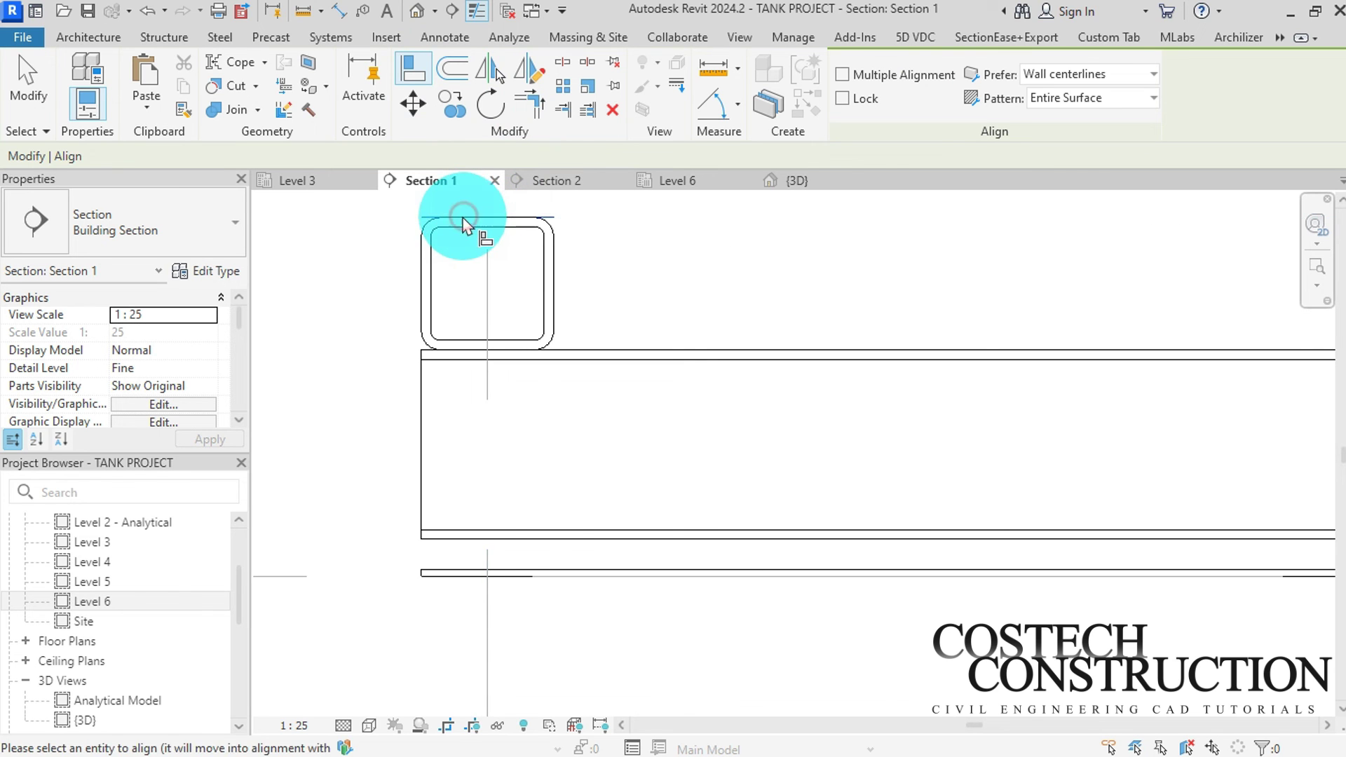
click(447, 575)
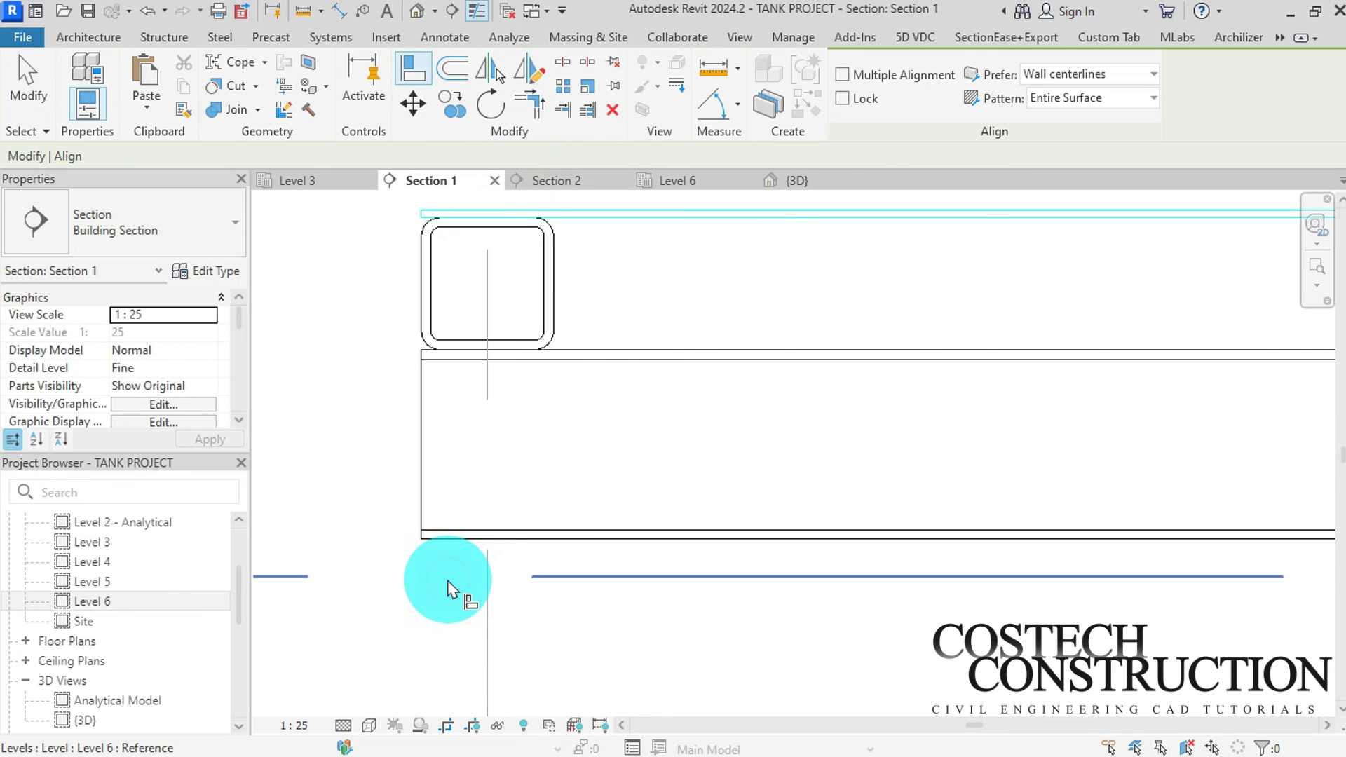
scroll(449, 554, down, 8)
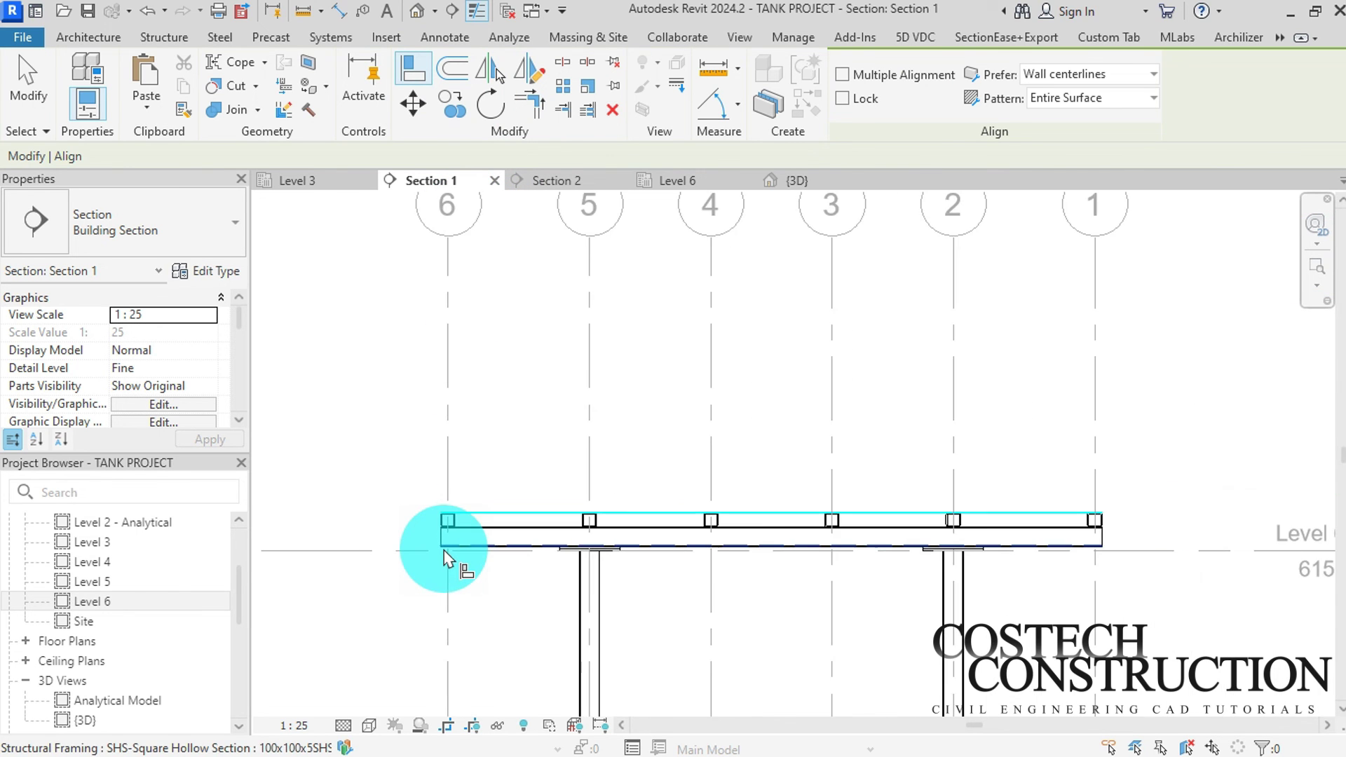
scroll(448, 556, down, 1)
key(Escape)
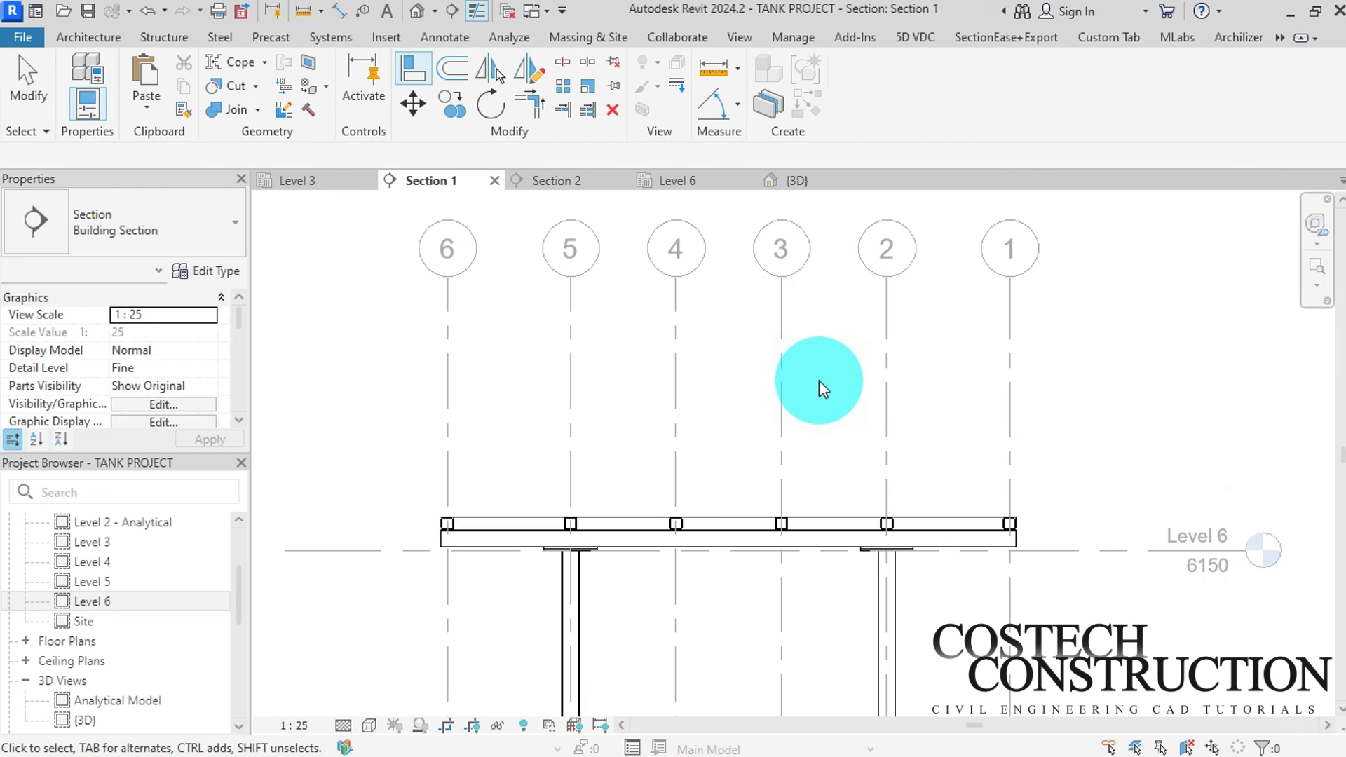
- Examine the steel plate seated on the secondary beams from several sides in the 3D view
click(817, 180)
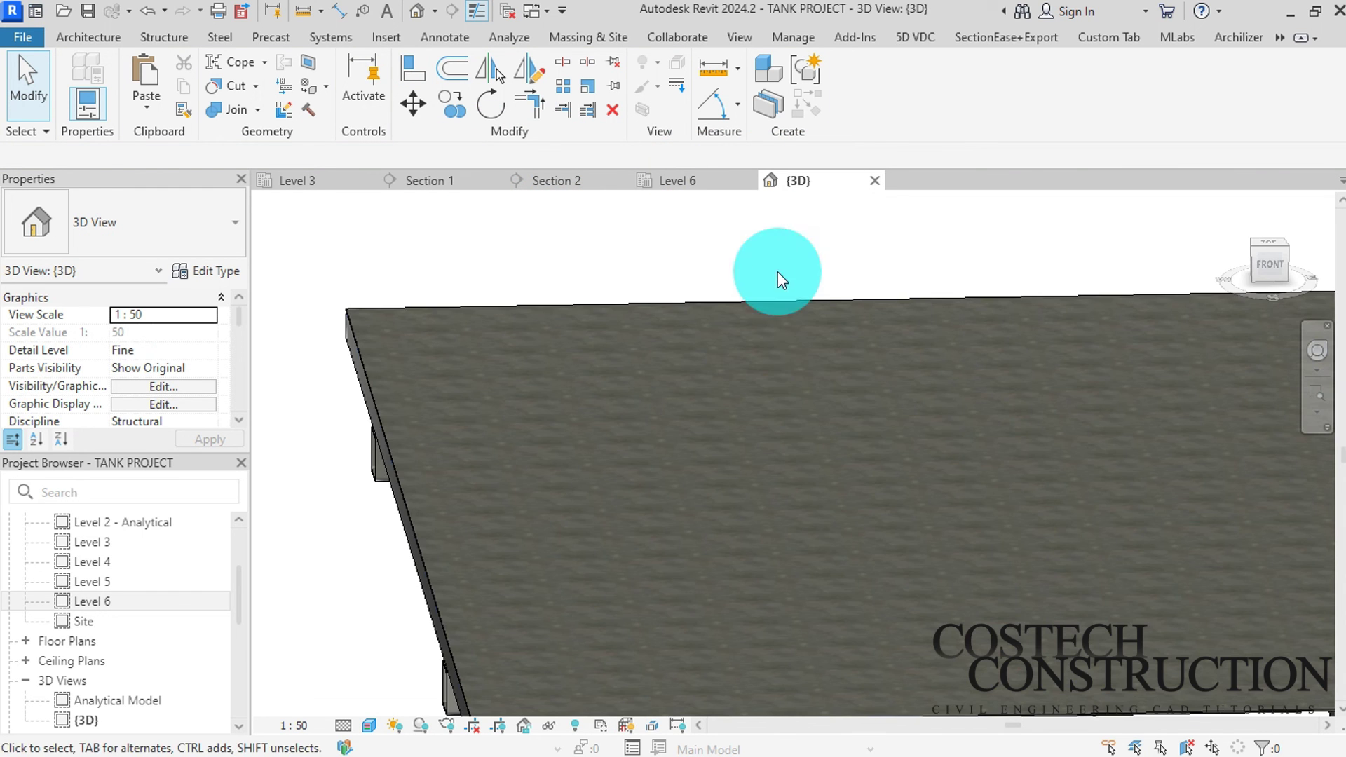
scroll(627, 353, down, 5)
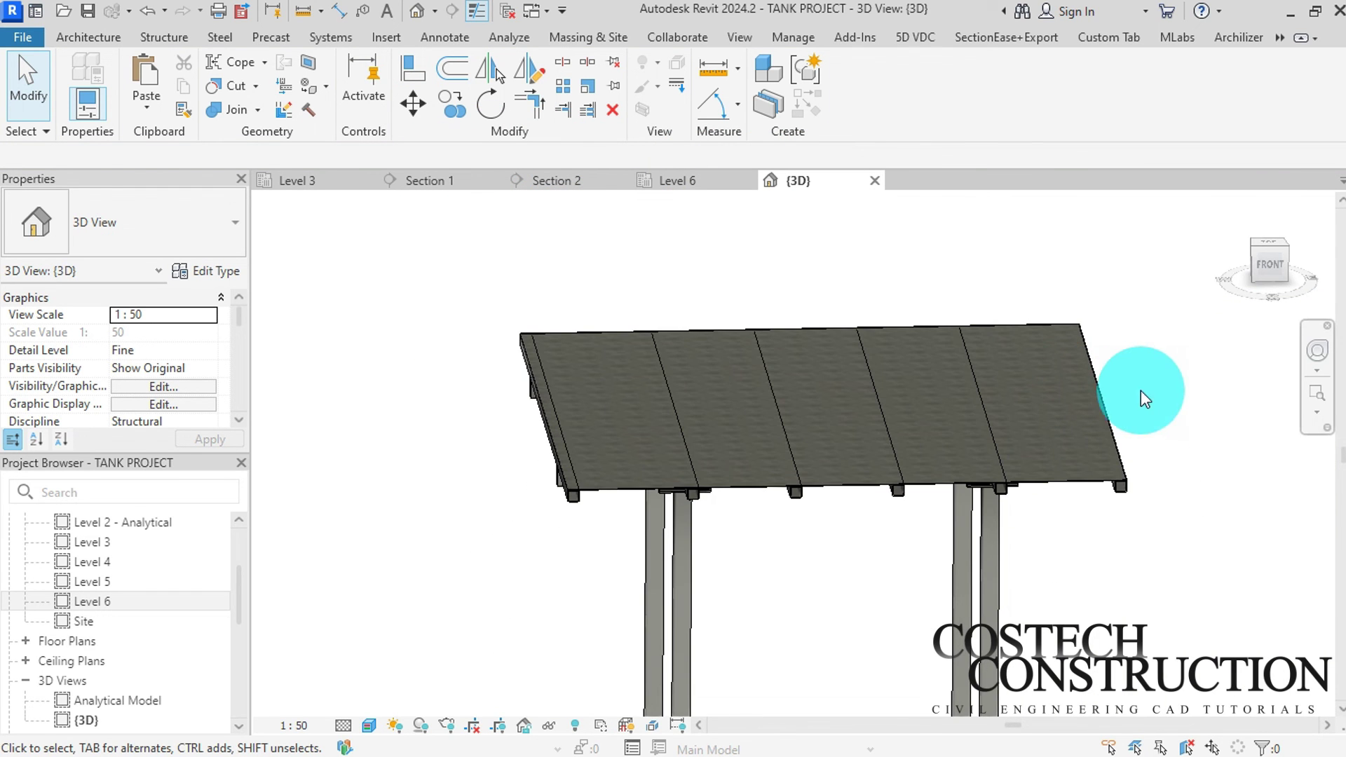
shift+middle_drag(1145, 397, 574, 628)
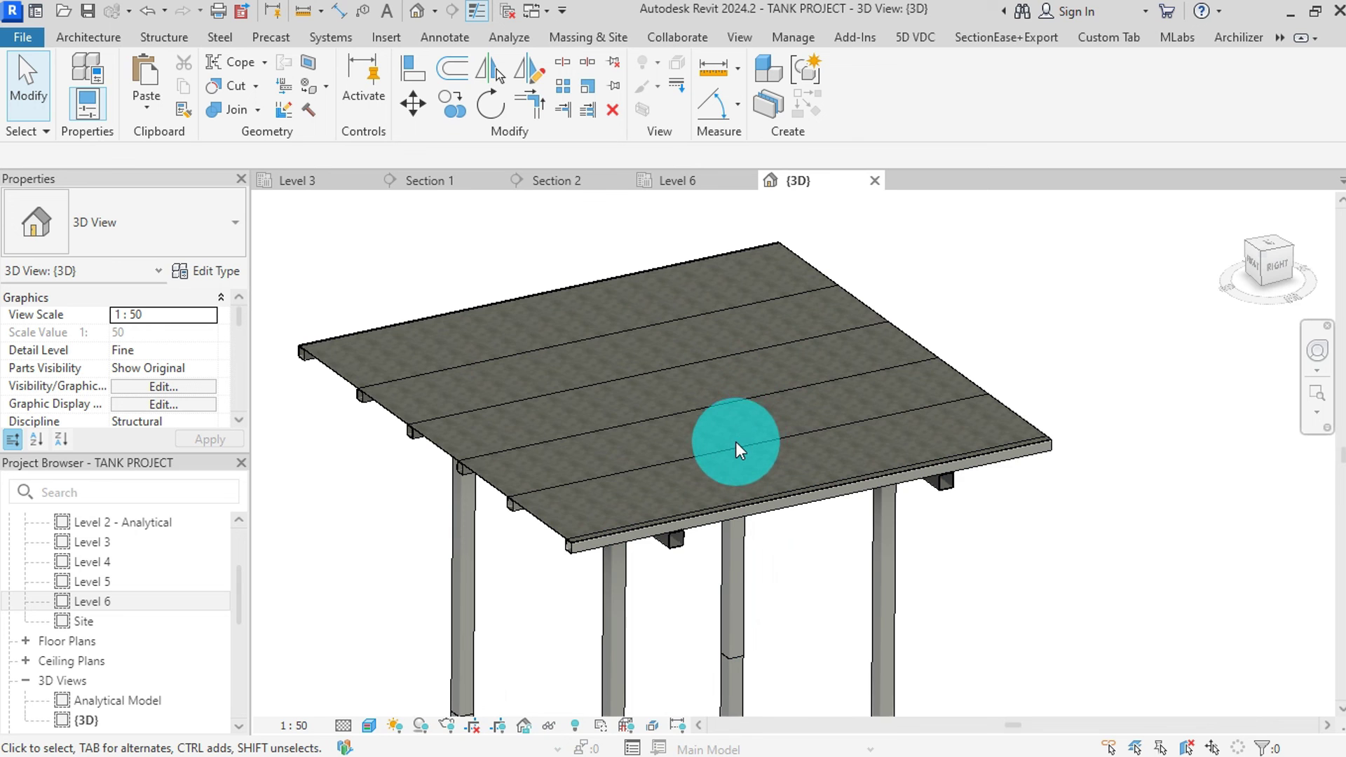
shift+middle_drag(576, 442, 629, 369)
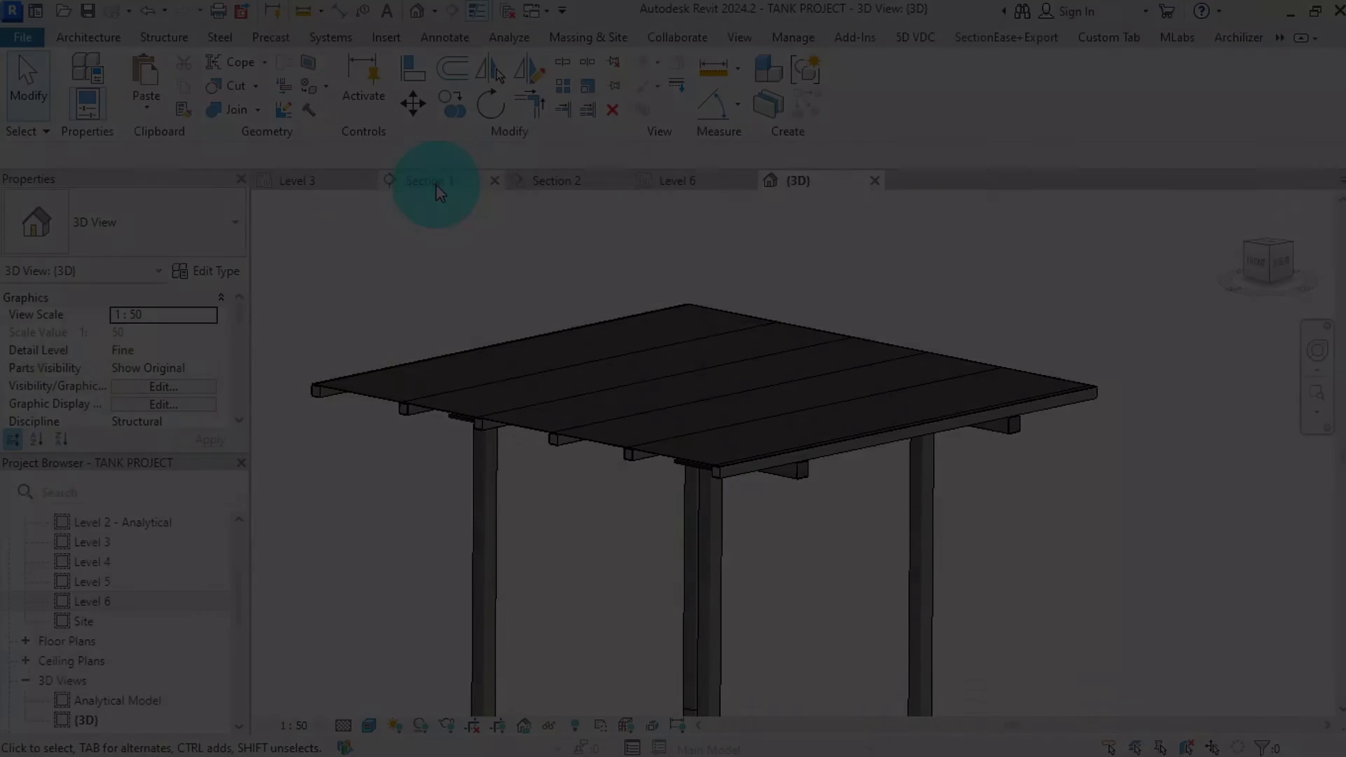